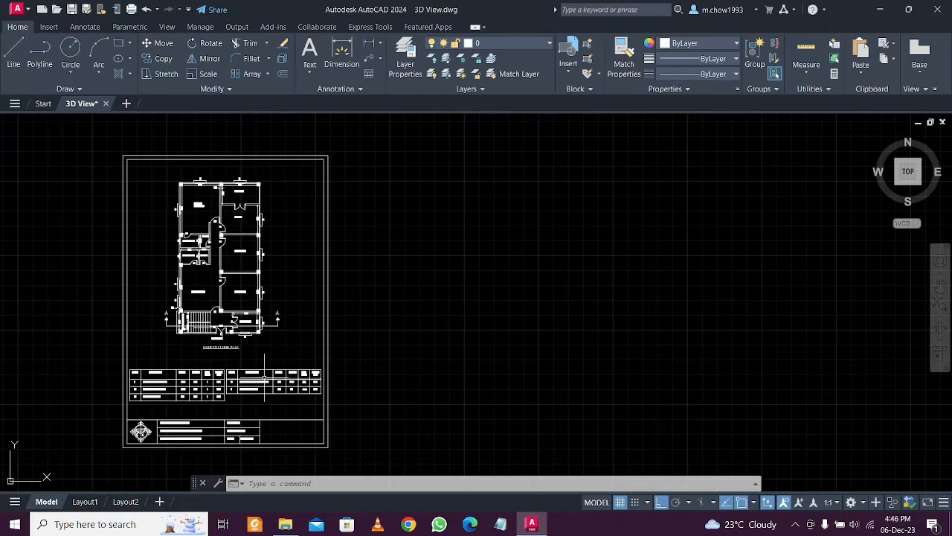
Examine the ground floor plan sheet, including its door and window schedules and overall room layout
middle_drag(264, 377, 315, 378)
scroll(315, 378, up, 2)
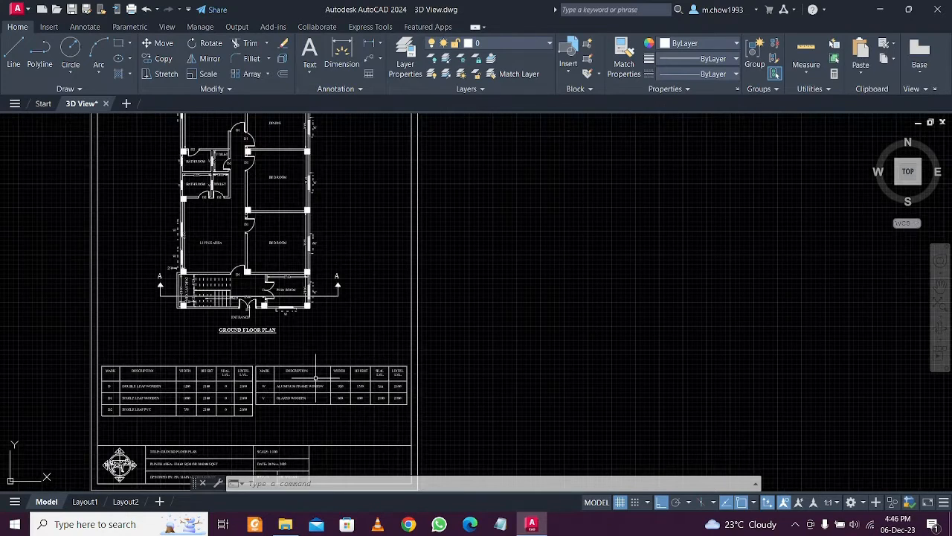
scroll(315, 378, down, 3)
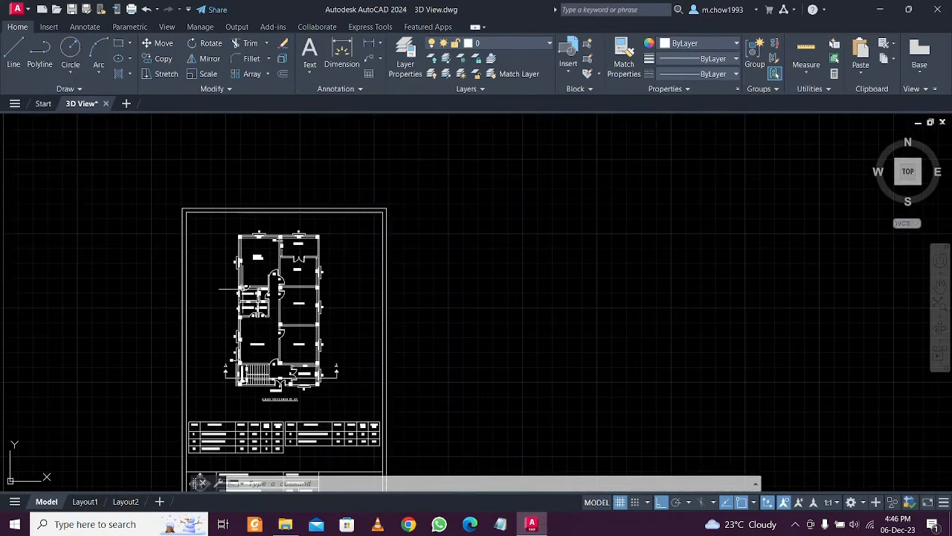
scroll(246, 289, up, 4)
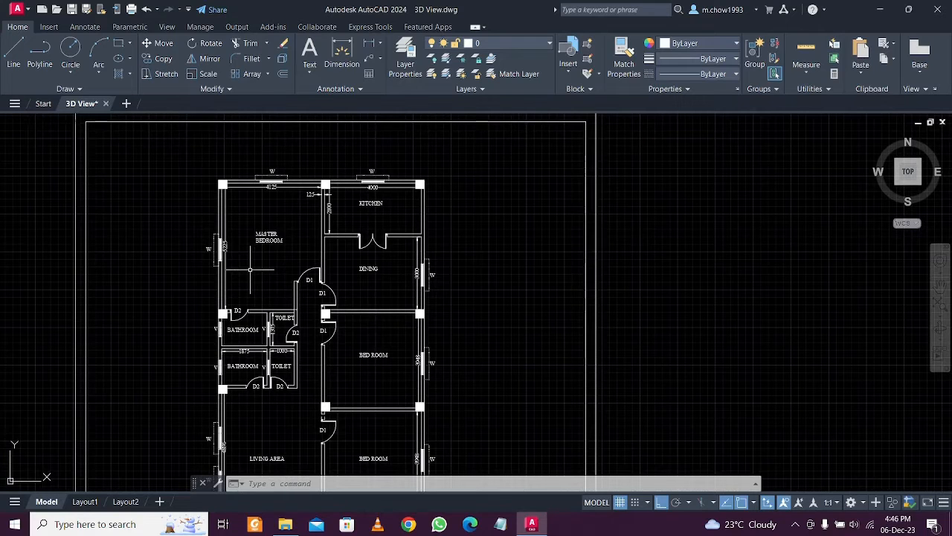
middle_drag(292, 248, 308, 313)
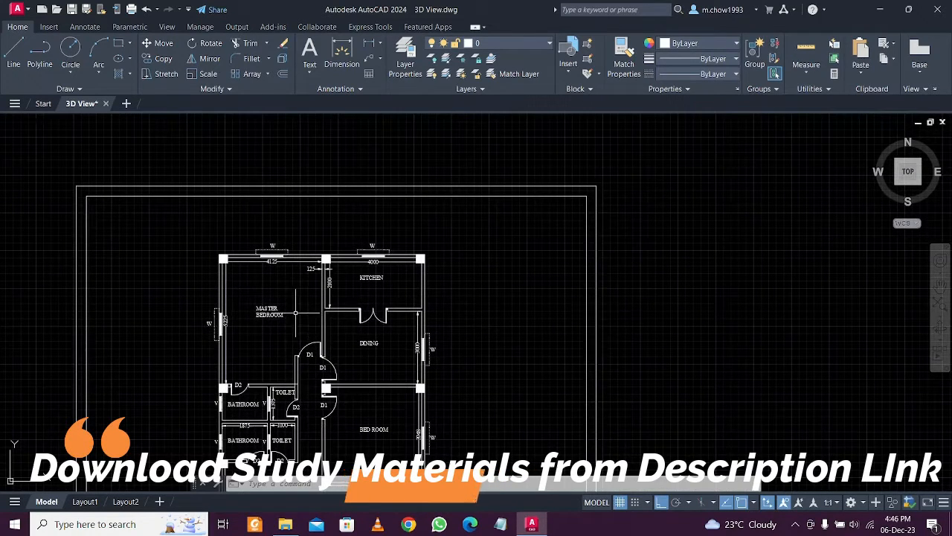
scroll(399, 356, down, 2)
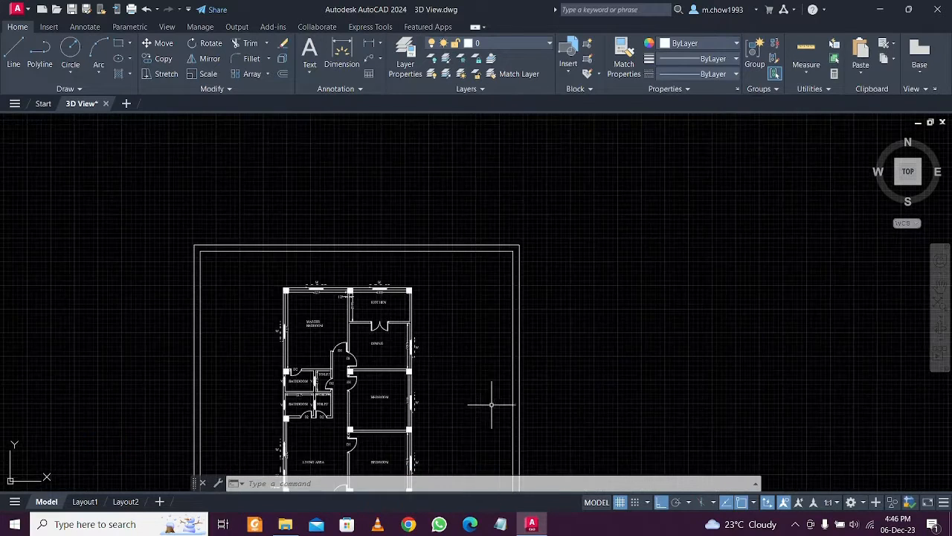
middle_drag(493, 400, 451, 325)
scroll(452, 325, down, 1)
middle_drag(514, 375, 486, 320)
middle_drag(558, 347, 461, 326)
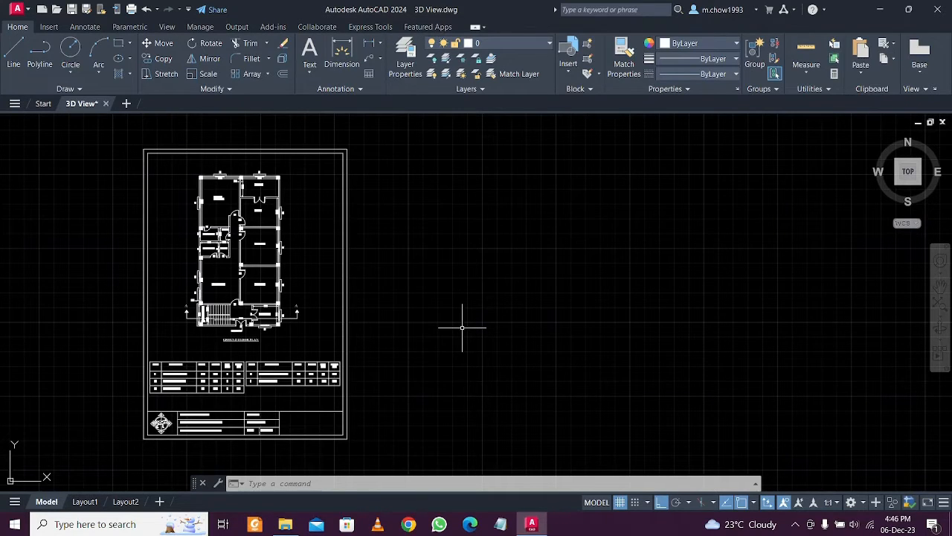
Examine the labels and dimensions of the master bedroom, kitchen, dining area and bathrooms on the plan
scroll(261, 264, up, 5)
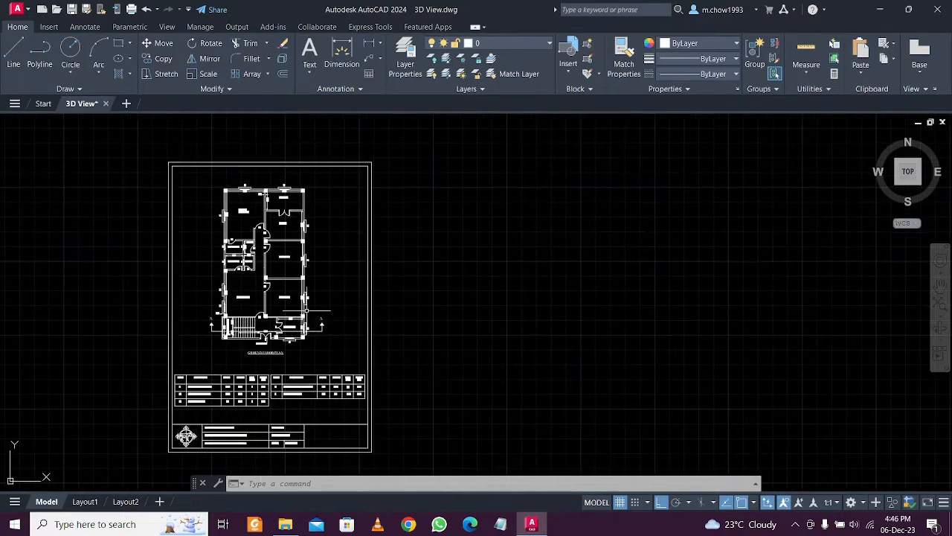
scroll(260, 263, up, 4)
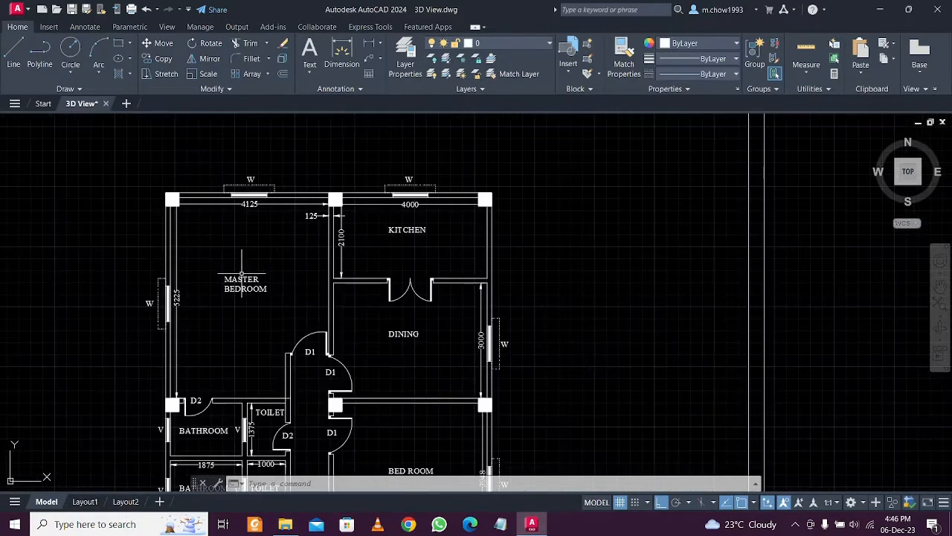
scroll(251, 292, down, 7)
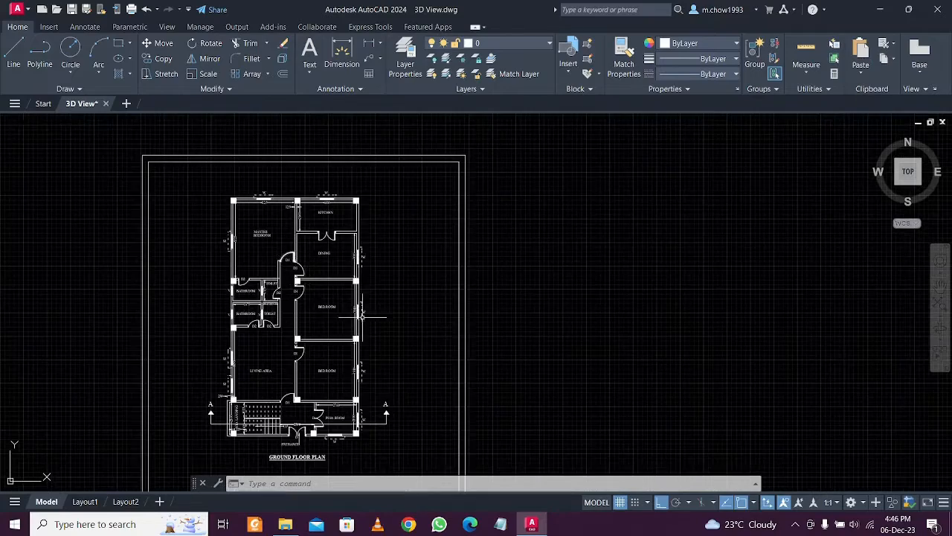
scroll(350, 281, down, 3)
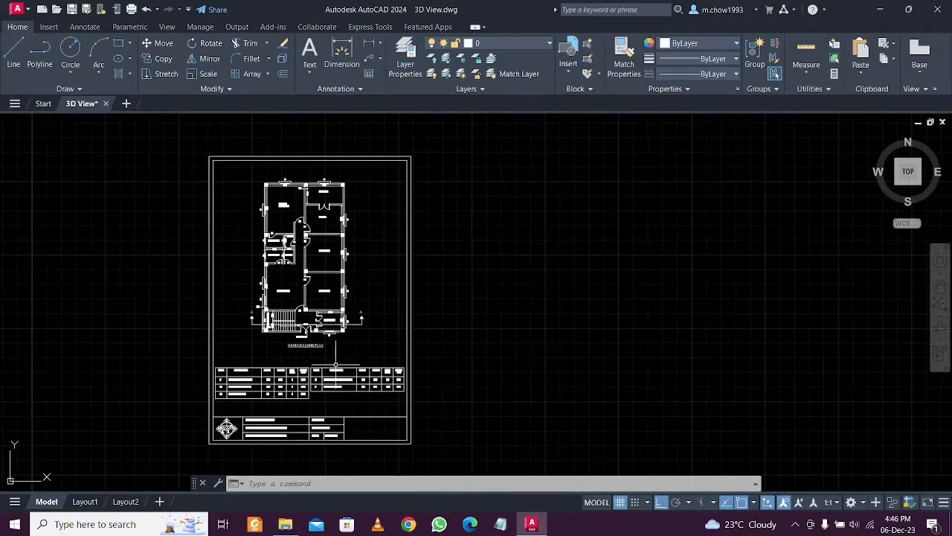
middle_drag(335, 364, 339, 325)
scroll(304, 381, up, 2)
middle_drag(325, 188, 330, 320)
middle_drag(330, 233, 342, 312)
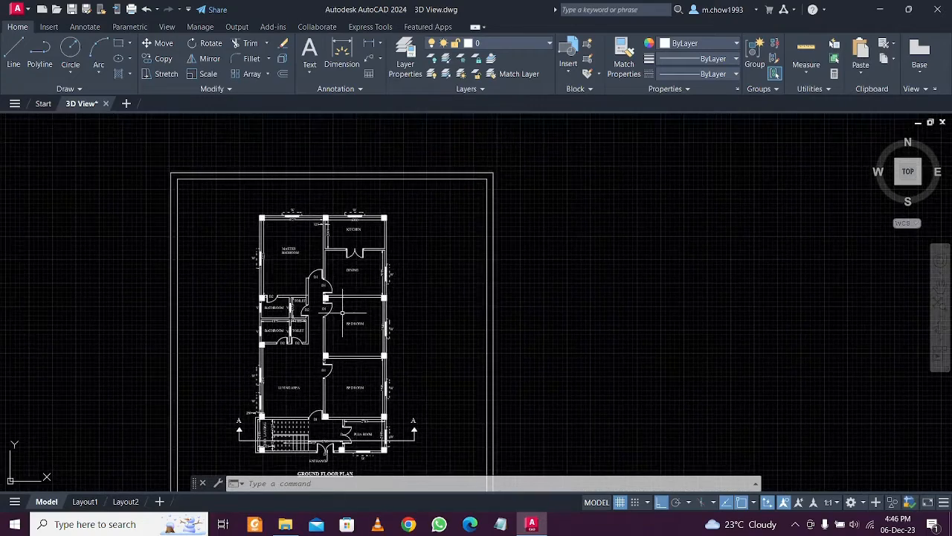
scroll(343, 310, up, 2)
middle_drag(292, 224, 309, 278)
scroll(309, 278, up, 4)
scroll(332, 295, down, 4)
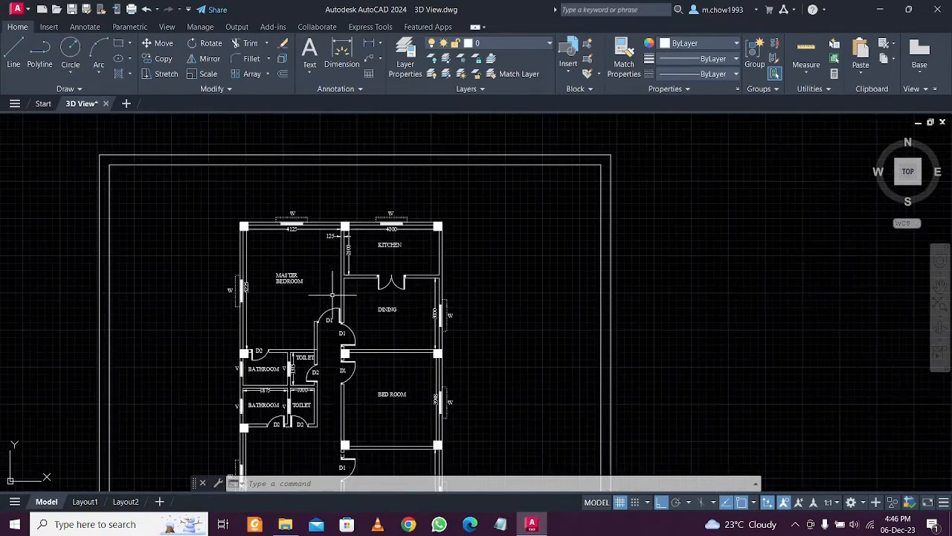
scroll(377, 357, down, 3)
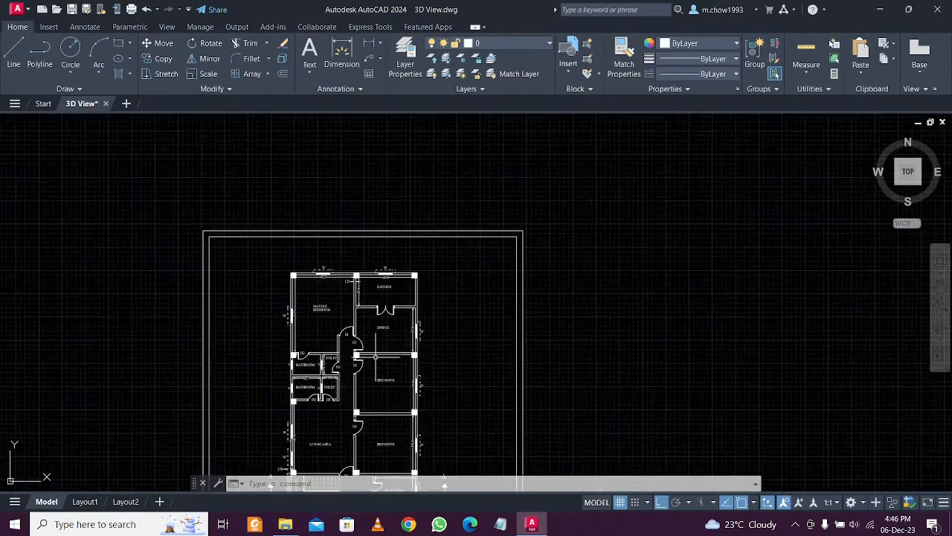
Review the door and window schedules and title block, and check the rooms from the kitchen down to the entrance
mouse_move(355, 465)
middle_down()
mouse_move(366, 349)
mouse_move(386, 278)
middle_up()
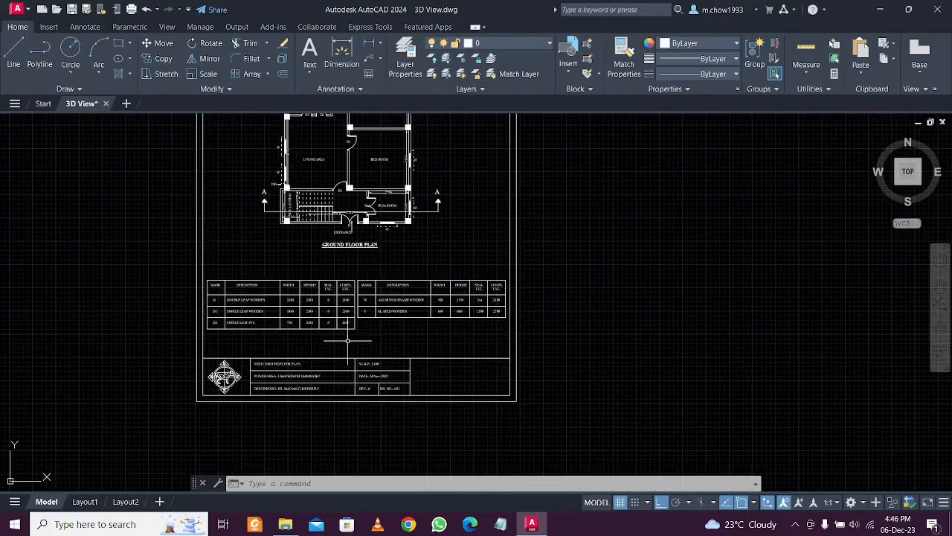
middle_drag(329, 267, 336, 354)
middle_drag(414, 318, 376, 339)
middle_drag(312, 249, 314, 314)
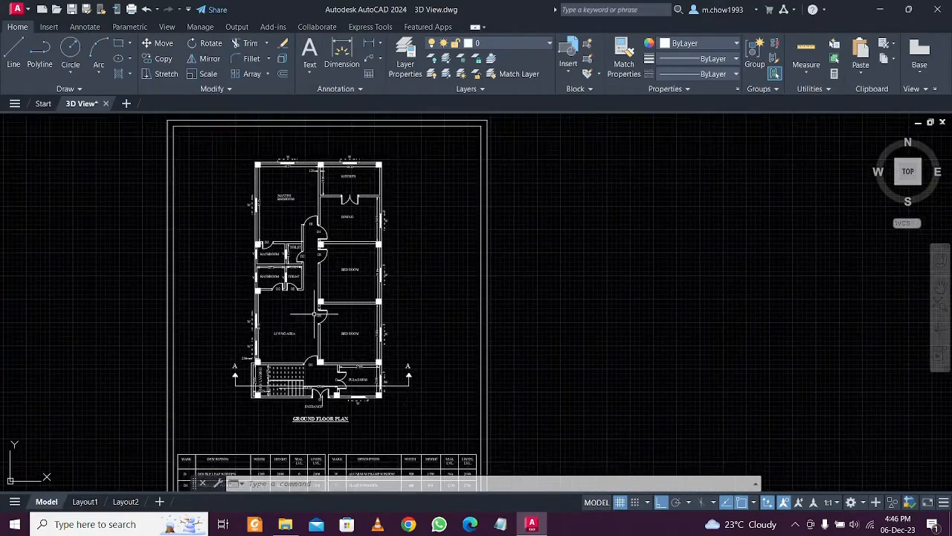
scroll(320, 288, up, 4)
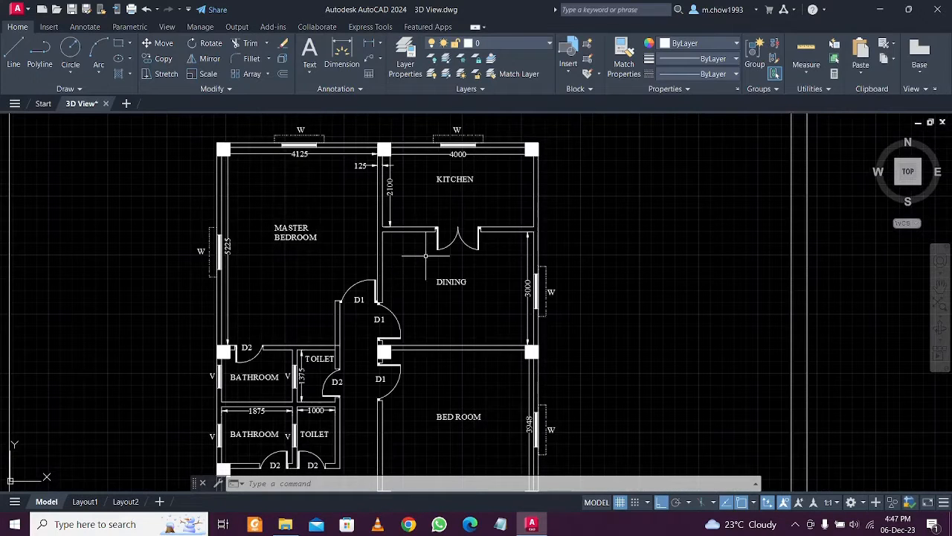
middle_drag(425, 256, 436, 287)
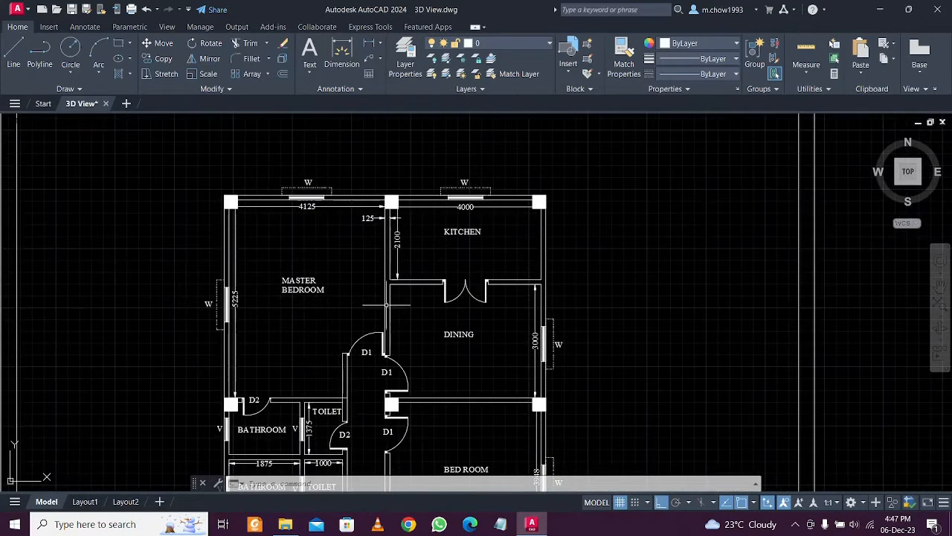
scroll(386, 290, down, 7)
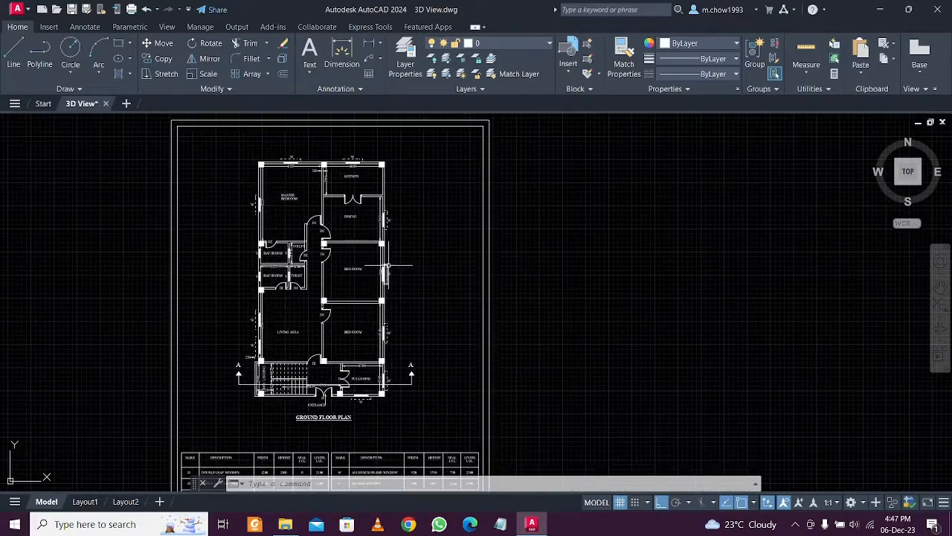
scroll(383, 301, up, 4)
scroll(285, 399, down, 6)
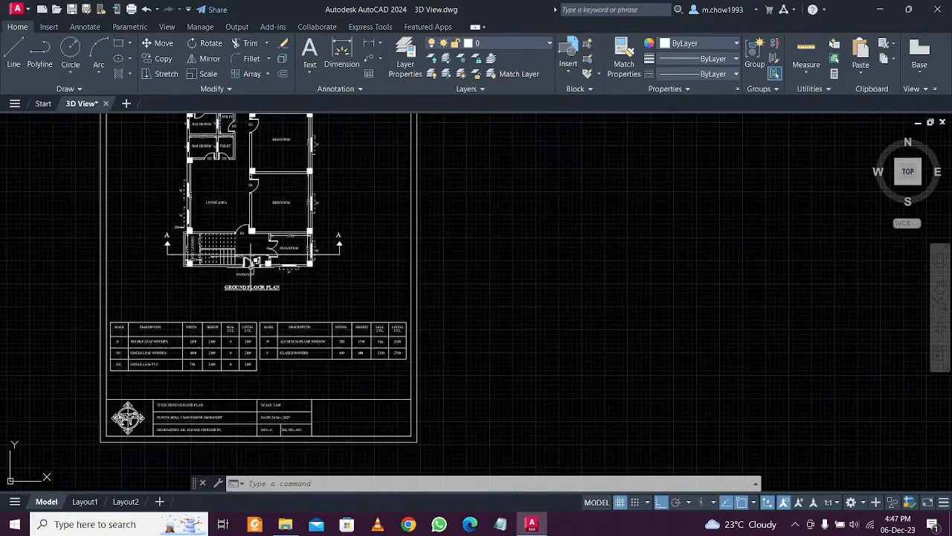
scroll(282, 317, up, 3)
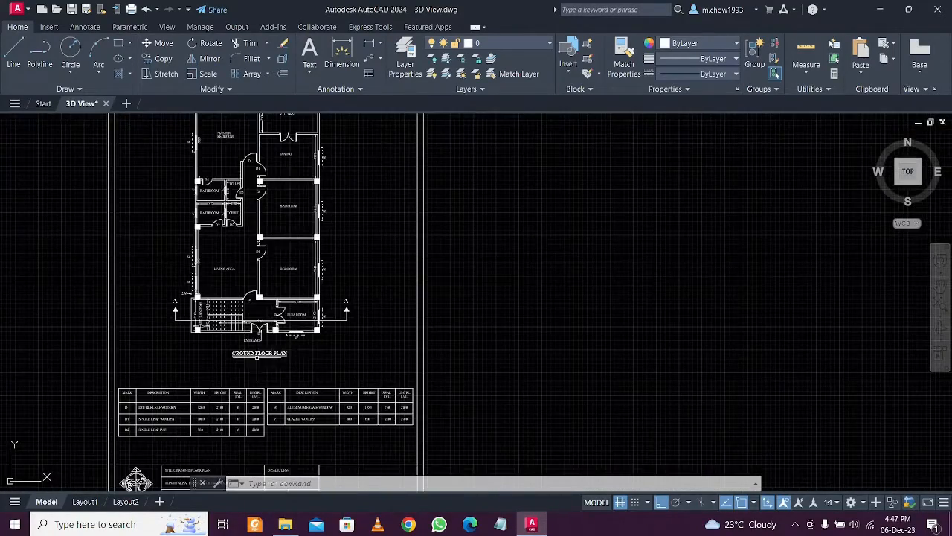
scroll(230, 362, up, 4)
scroll(243, 478, down, 4)
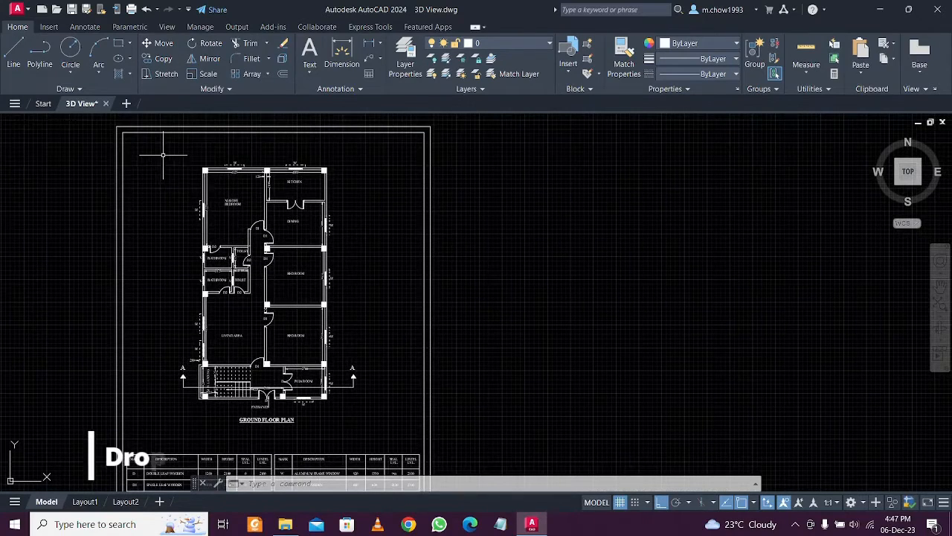
Copy the whole ground floor plan with its title horizontally about 26422 units to the empty area right of the sheet frame
click(163, 155)
click(369, 431)
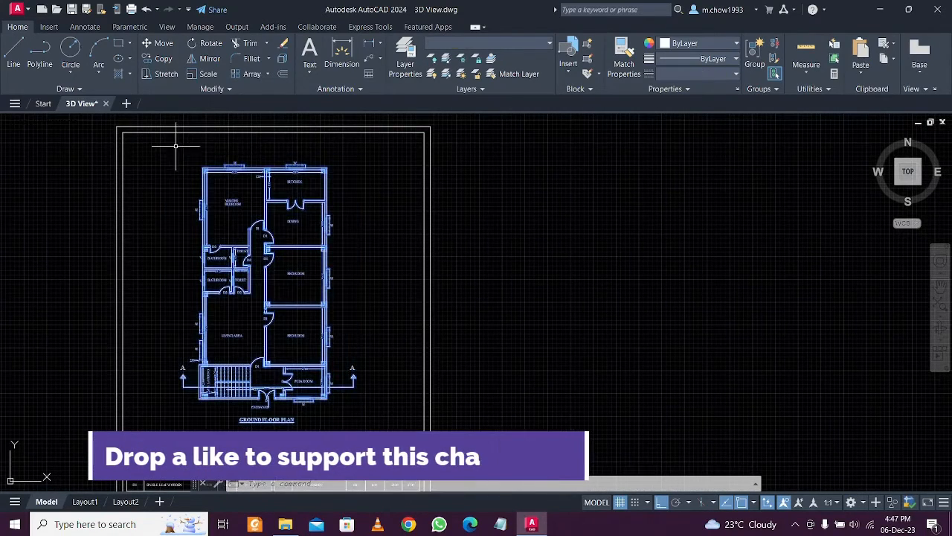
click(163, 58)
click(263, 324)
scroll(263, 324, down, 2)
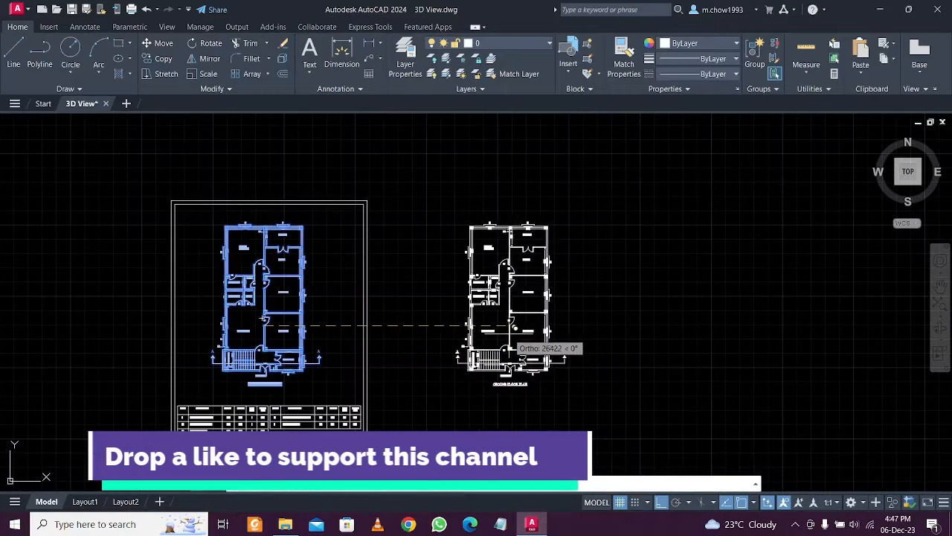
click(509, 331)
key(Return)
scroll(548, 387, up, 5)
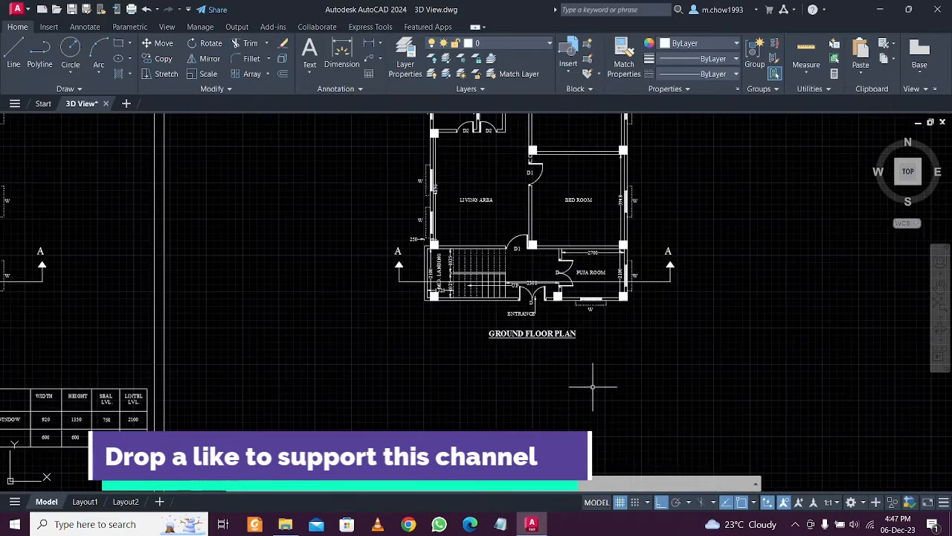
scroll(593, 386, up, 4)
click(342, 351)
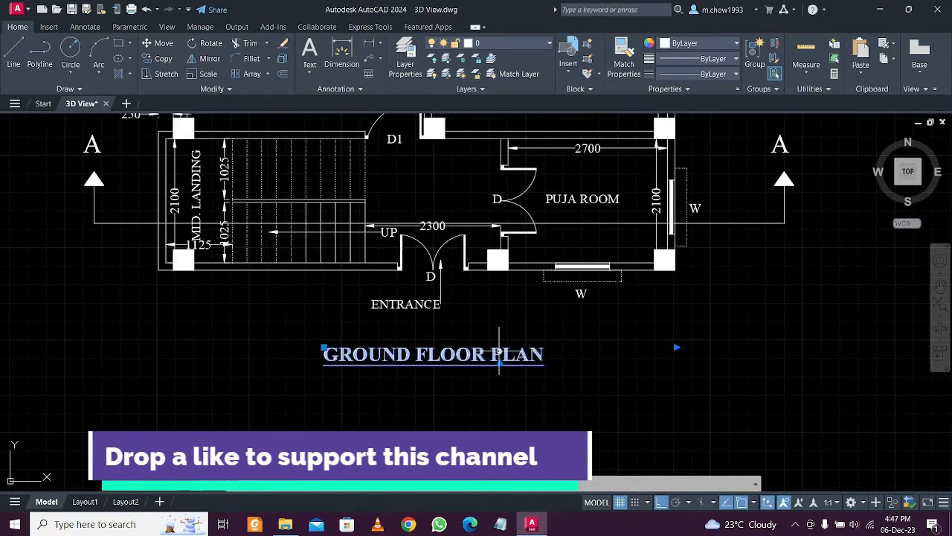
scroll(499, 350, down, 8)
scroll(499, 350, up, 4)
key(Escape)
middle_drag(494, 285, 498, 352)
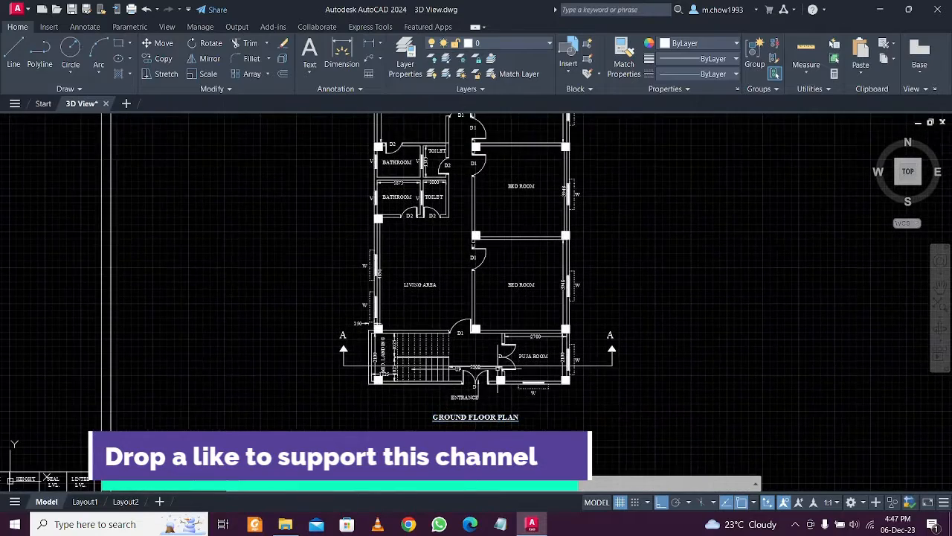
scroll(520, 302, down, 2)
scroll(520, 302, down, 2)
scroll(516, 302, up, 6)
scroll(514, 290, down, 2)
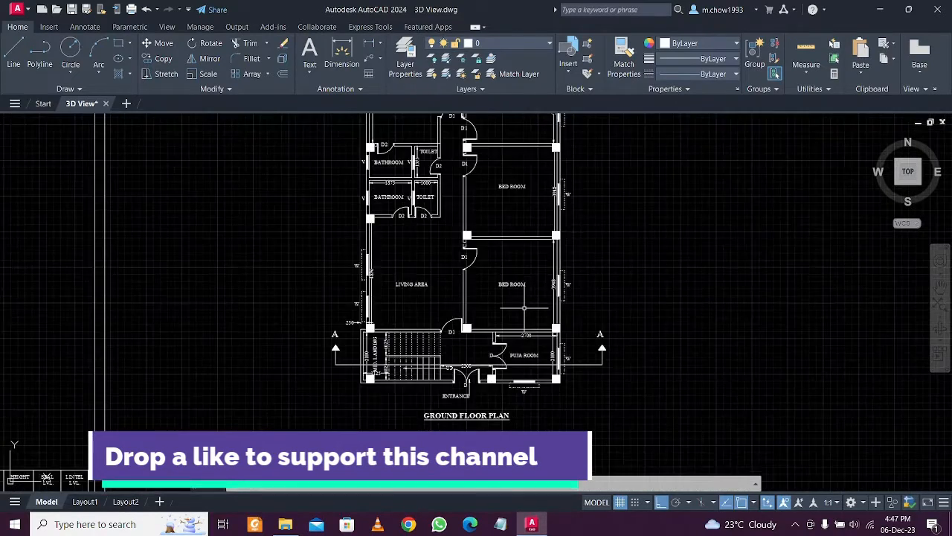
scroll(520, 297, up, 4)
click(528, 307)
click(500, 264)
right_click(500, 264)
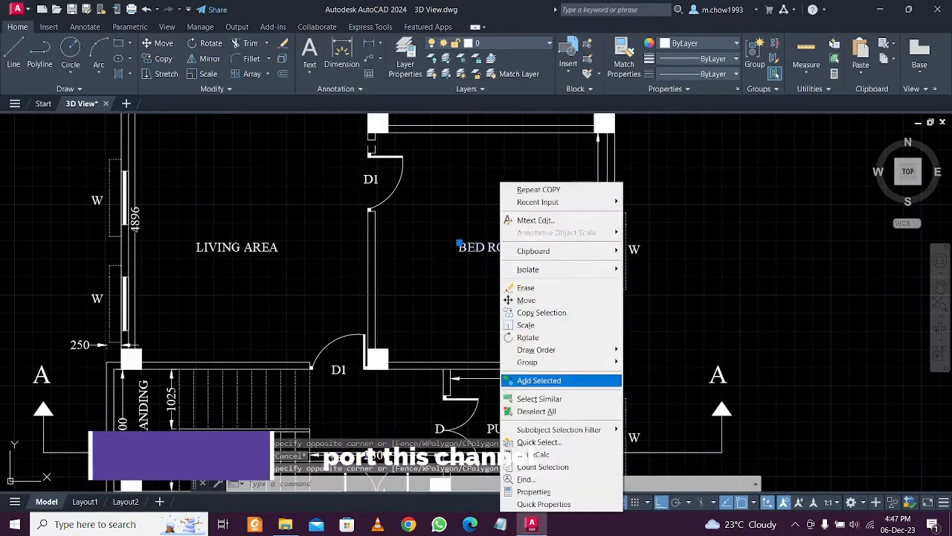
mouse_move(526, 362)
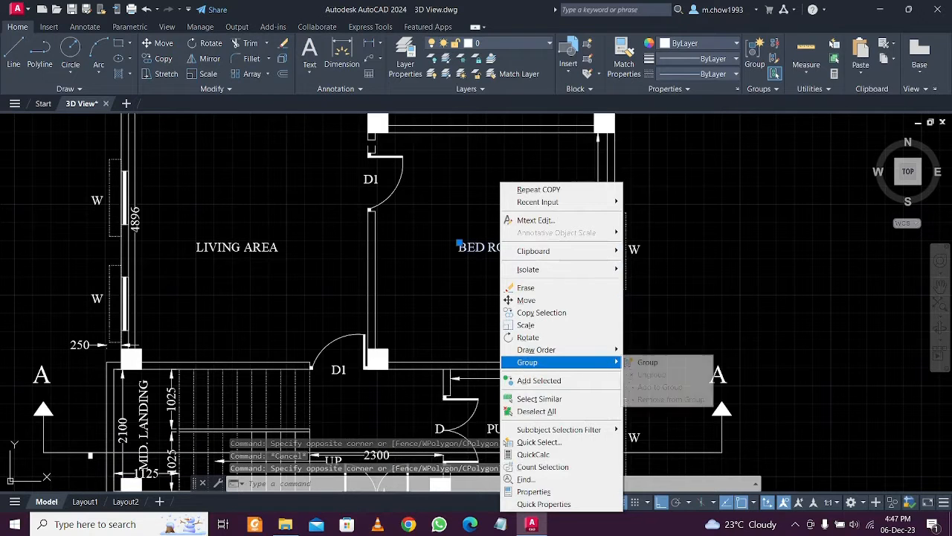
key(Escape)
key(Escape)
scroll(478, 291, down, 6)
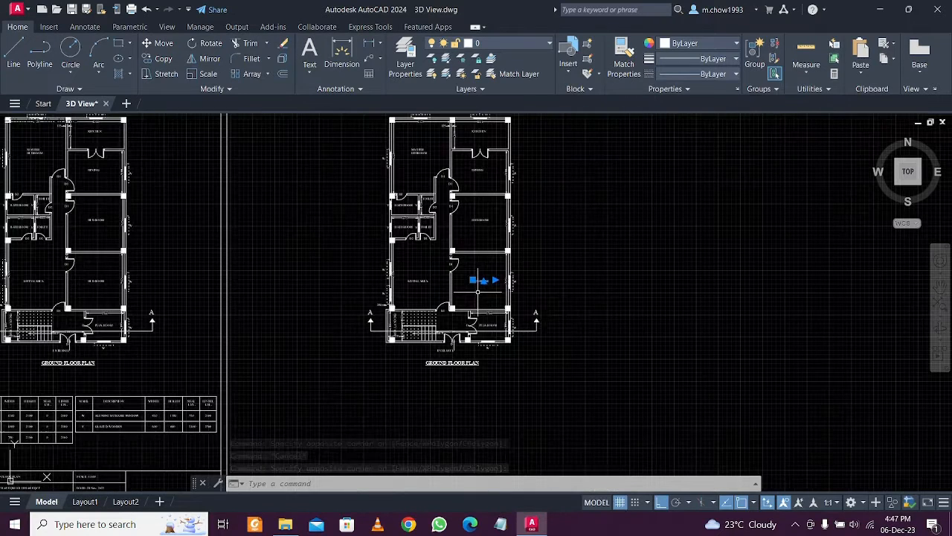
key(Escape)
Erase the copied plan's objects crossed by a band through the master bedroom and dining area and a vertical strip from stairs to master bedroom
middle_drag(479, 229, 479, 345)
scroll(492, 296, up, 4)
click(617, 364)
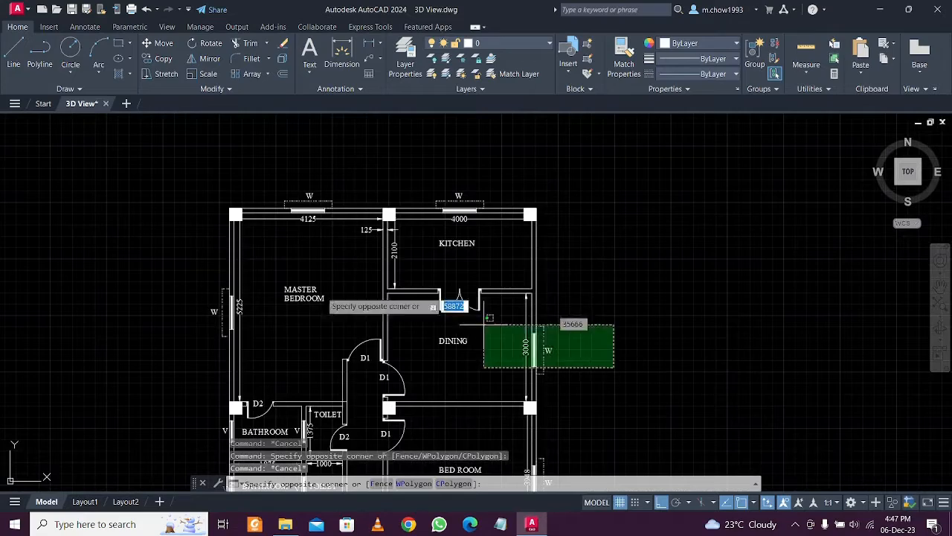
click(166, 261)
scroll(488, 271, down, 6)
scroll(446, 428, up, 4)
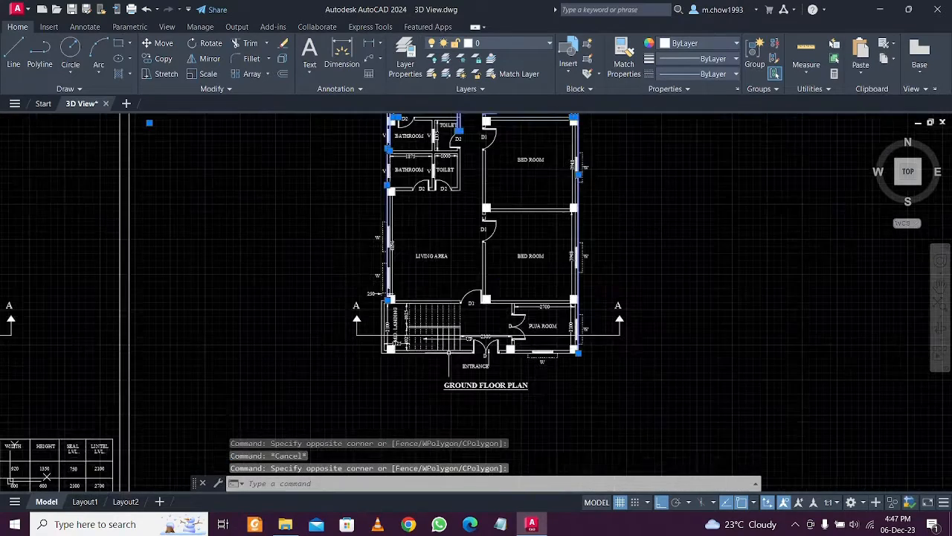
click(446, 371)
scroll(435, 456, down, 4)
scroll(424, 263, up, 4)
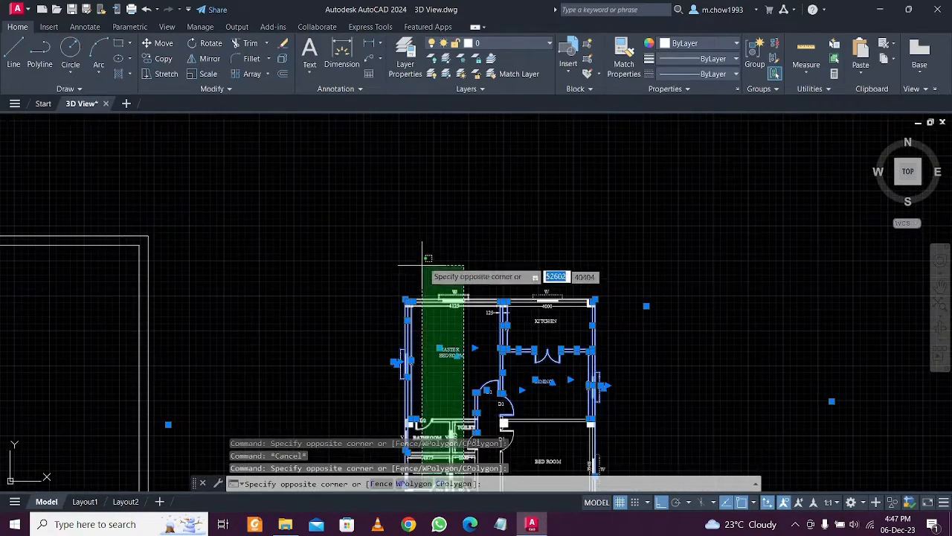
click(428, 259)
scroll(436, 255, down, 4)
key(Delete)
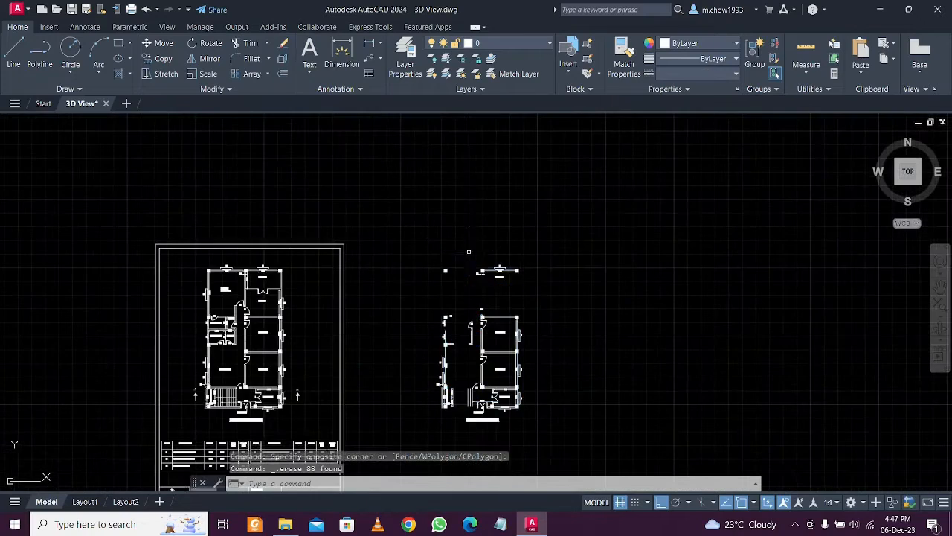
scroll(498, 294, up, 8)
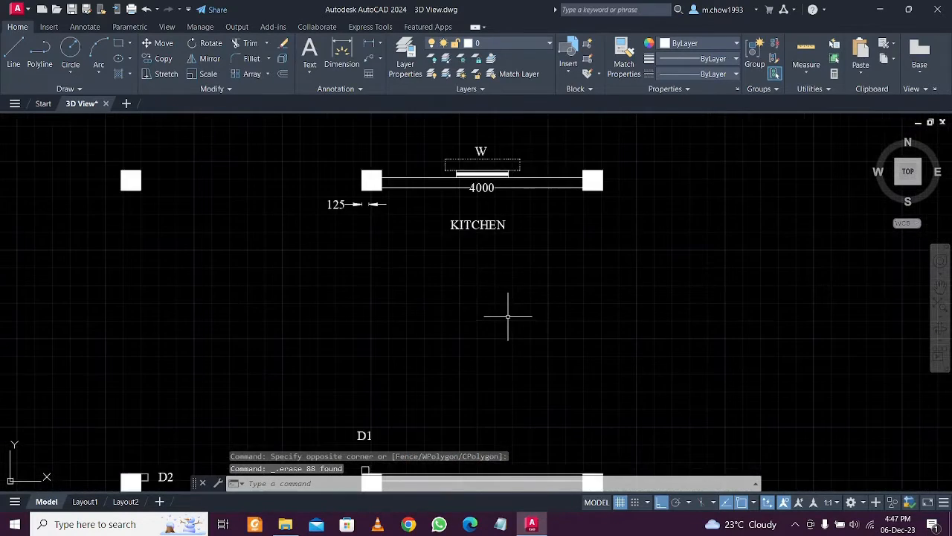
Erase the copied plan's kitchen wall, label and dimensions, upper bedroom band, bedroom-to-puja-room strip, stair and landing band, and left wall with its windows
scroll(508, 316, down, 2)
click(513, 315)
click(487, 198)
scroll(467, 266, up, 5)
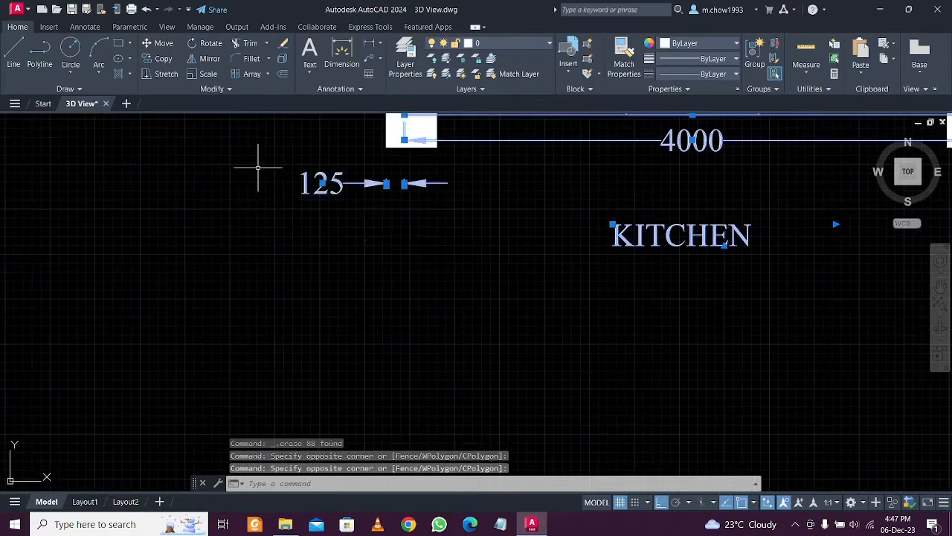
scroll(452, 251, down, 5)
scroll(597, 340, up, 4)
click(596, 346)
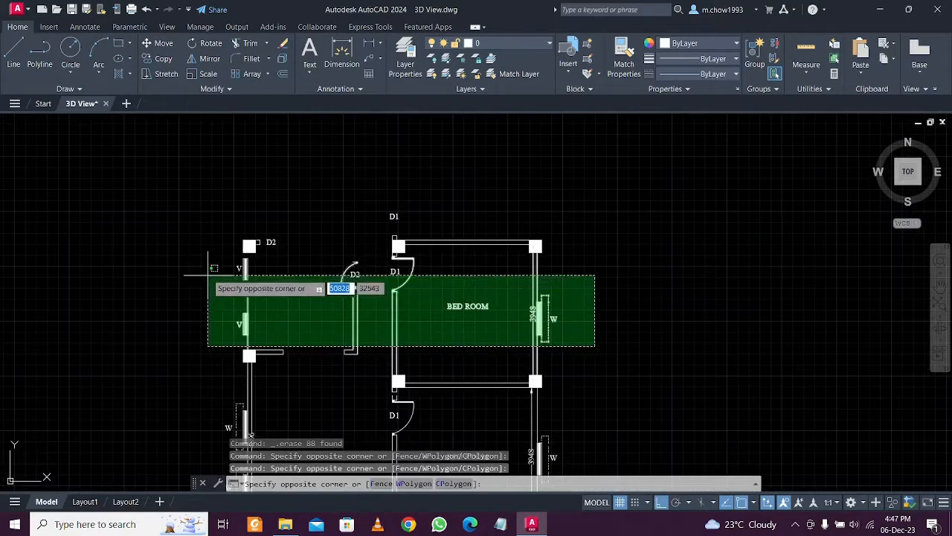
click(208, 274)
scroll(223, 283, down, 4)
scroll(393, 357, up, 2)
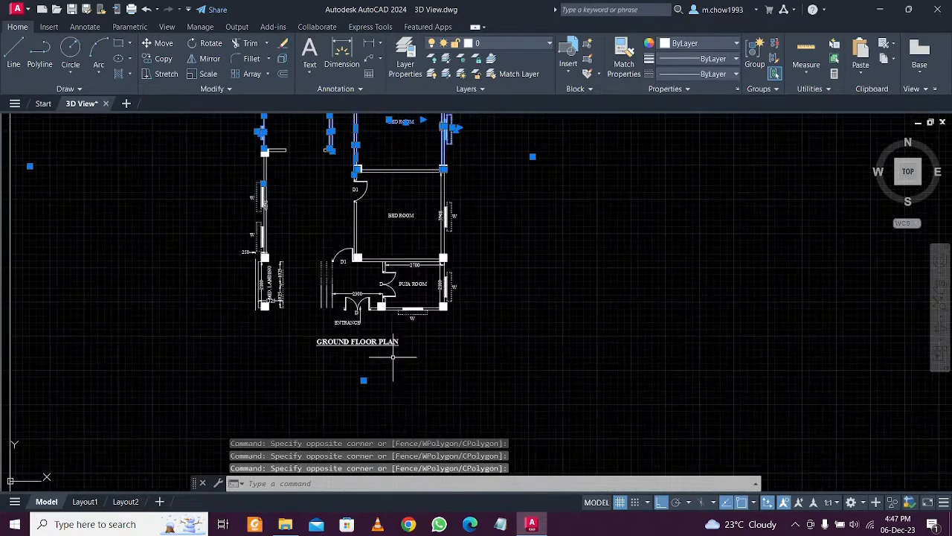
click(419, 328)
scroll(417, 328, up, 3)
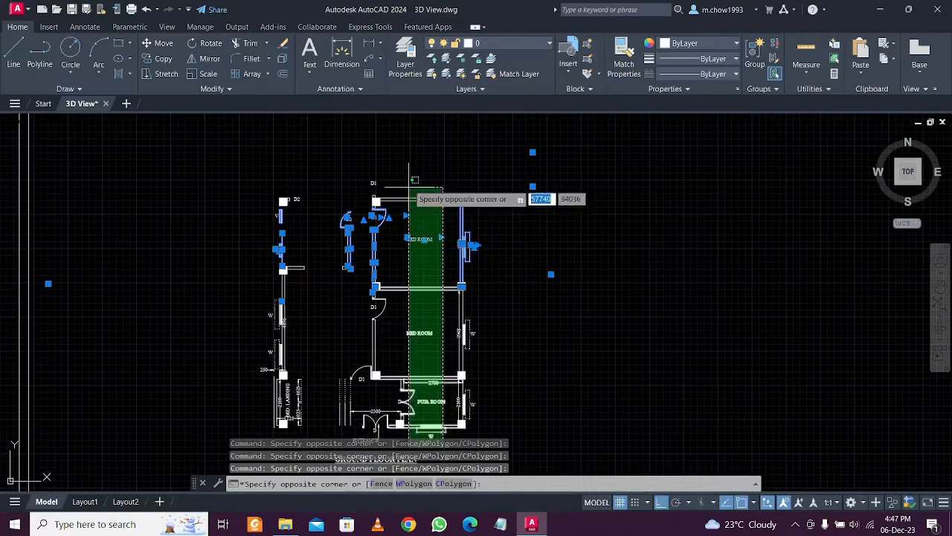
click(411, 190)
middle_drag(337, 435, 370, 331)
scroll(395, 295, up, 2)
click(405, 300)
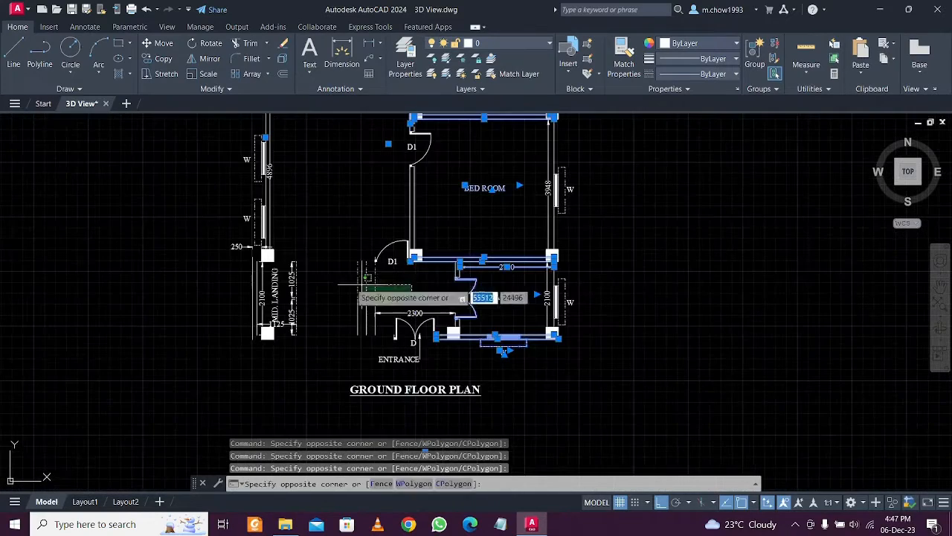
click(190, 257)
scroll(334, 285, up, 2)
click(346, 265)
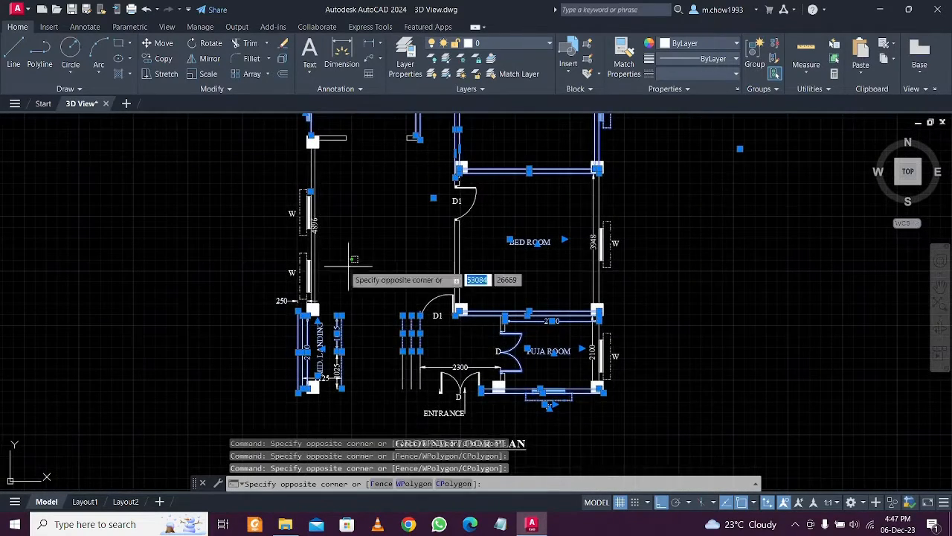
click(304, 236)
middle_drag(343, 206, 386, 324)
click(370, 270)
click(253, 222)
click(390, 301)
click(369, 215)
key(Delete)
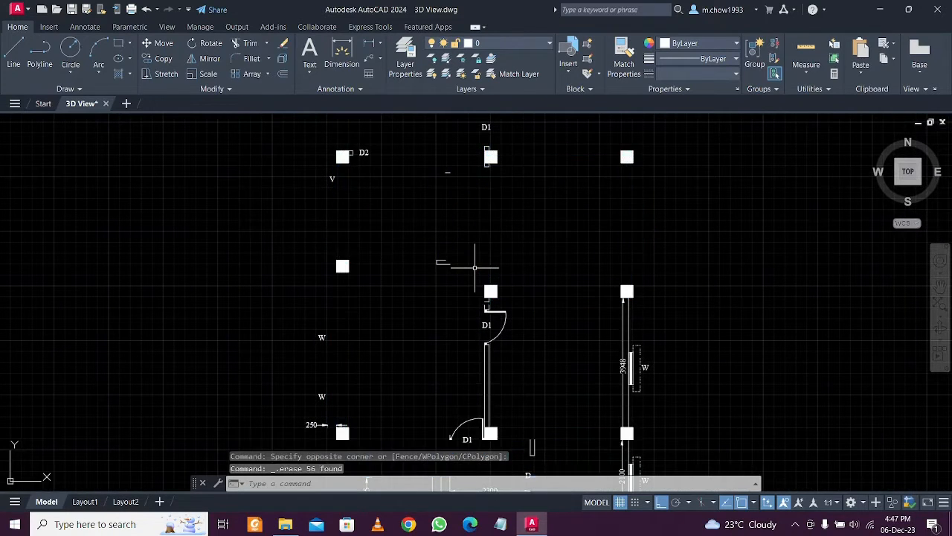
Erase the walls, door and window objects crossed by a horizontal band through the copied plan's lower bedroom
scroll(472, 276, down, 2)
click(607, 348)
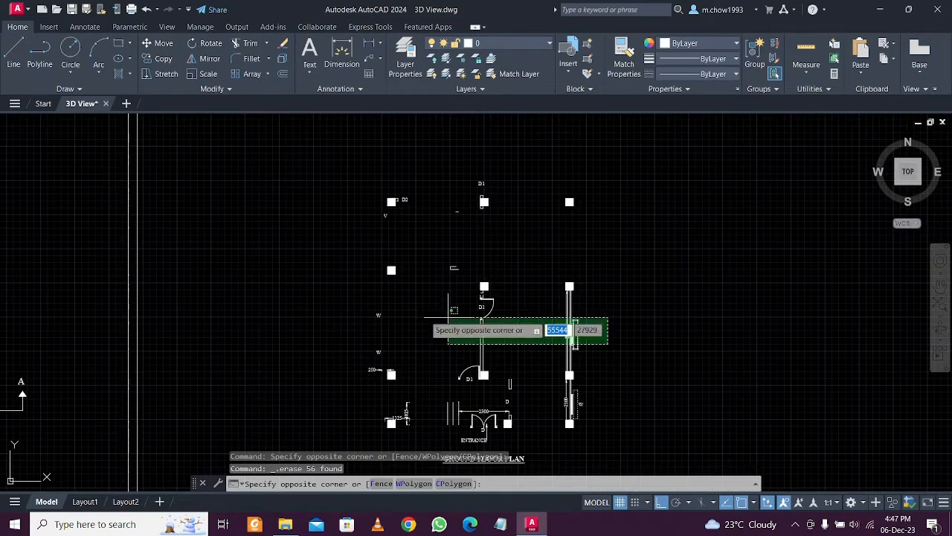
click(311, 302)
key(Delete)
Erase the leftover tags, wall stubs and jambs around the middle columns, plus the doors, dimensions, stair lines and labels around the puja room, entrance and landing
middle_drag(439, 251, 431, 322)
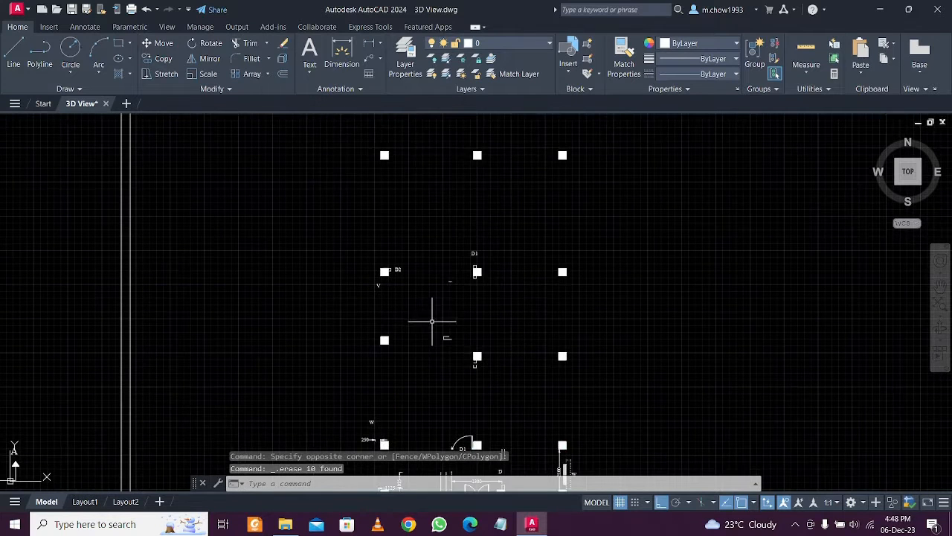
click(460, 370)
click(439, 211)
scroll(485, 232, up, 2)
click(416, 268)
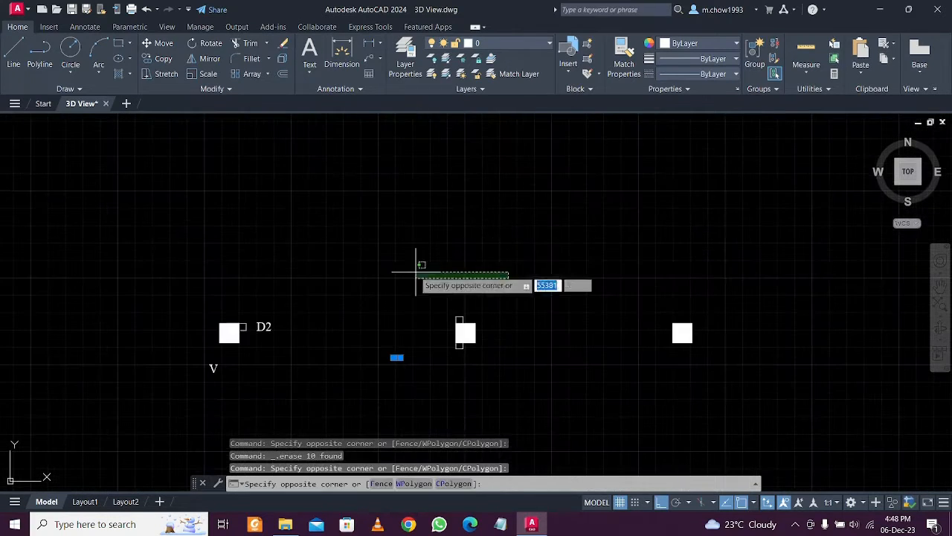
click(471, 300)
click(471, 300)
click(414, 263)
scroll(459, 305, up, 3)
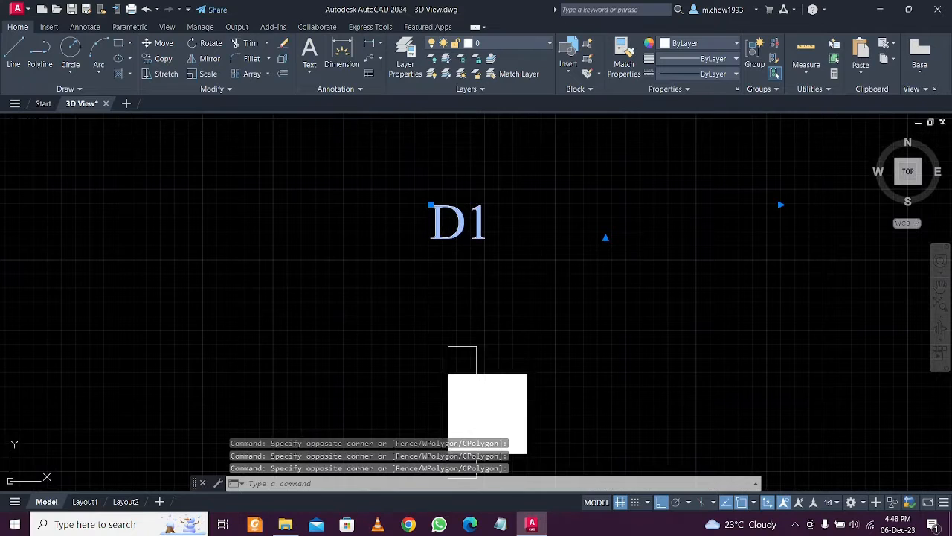
scroll(464, 263, down, 2)
scroll(482, 366, up, 2)
click(507, 361)
click(349, 305)
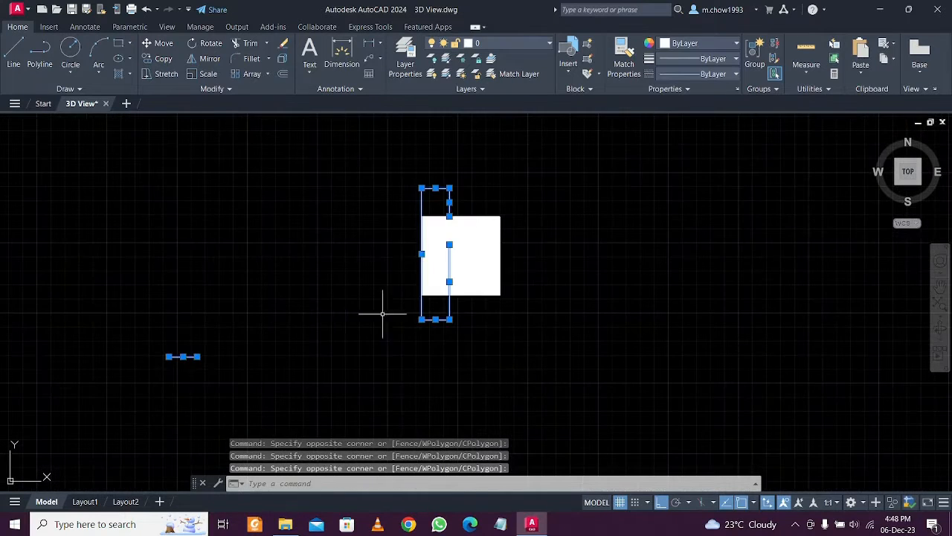
scroll(439, 329, down, 2)
middle_drag(147, 333, 499, 380)
click(498, 381)
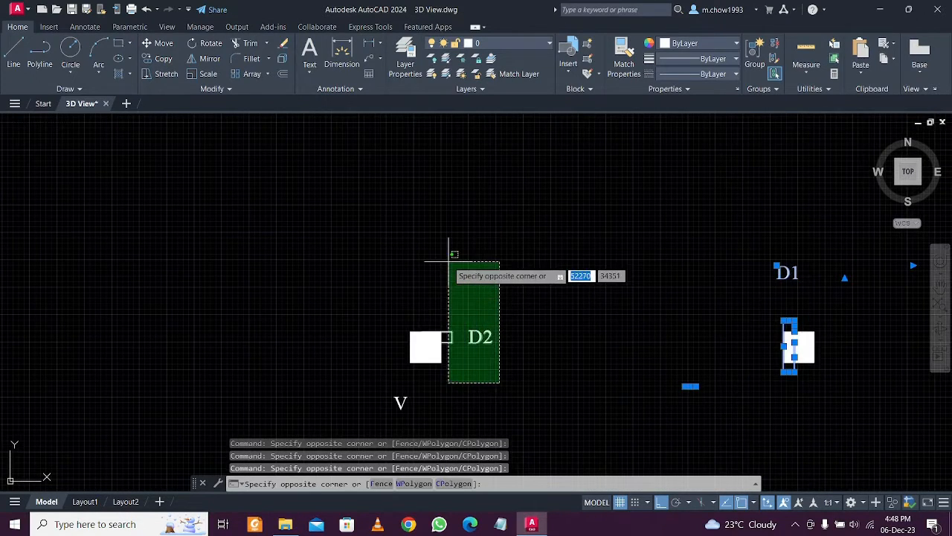
click(448, 260)
middle_drag(473, 343, 443, 222)
click(510, 308)
click(250, 263)
scroll(250, 265, down, 2)
middle_drag(368, 339, 355, 251)
scroll(461, 329, up, 1)
scroll(461, 330, up, 1)
click(478, 330)
click(281, 262)
scroll(375, 246, down, 2)
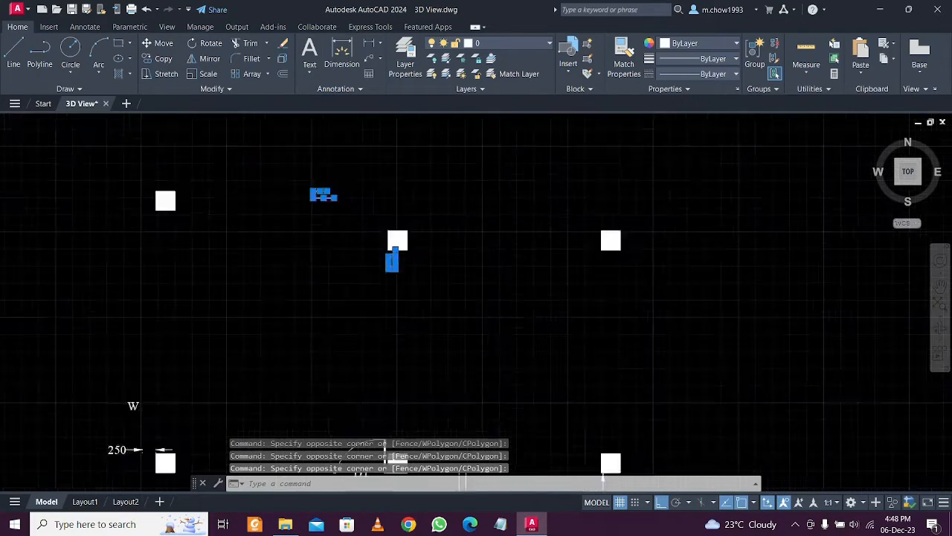
middle_drag(410, 359, 377, 240)
scroll(425, 313, up, 2)
click(629, 302)
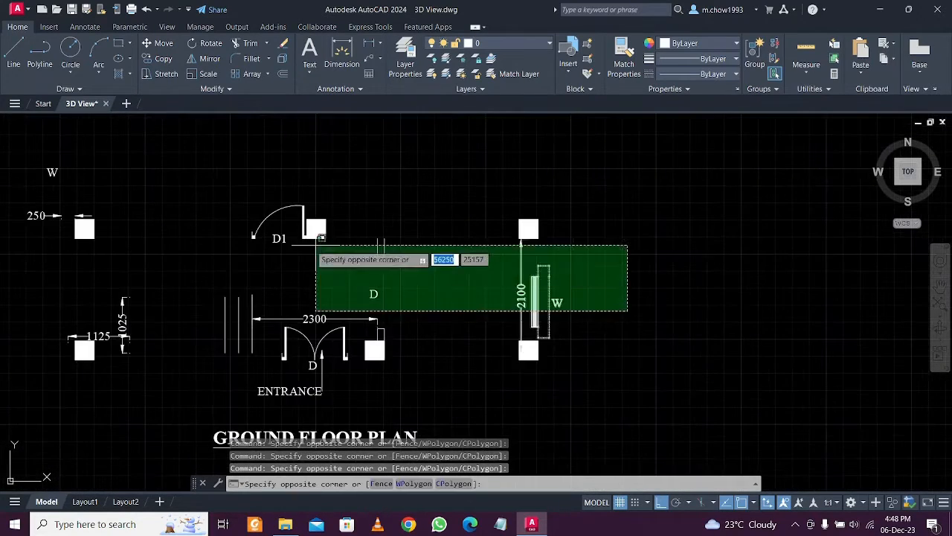
click(304, 258)
click(284, 273)
click(225, 182)
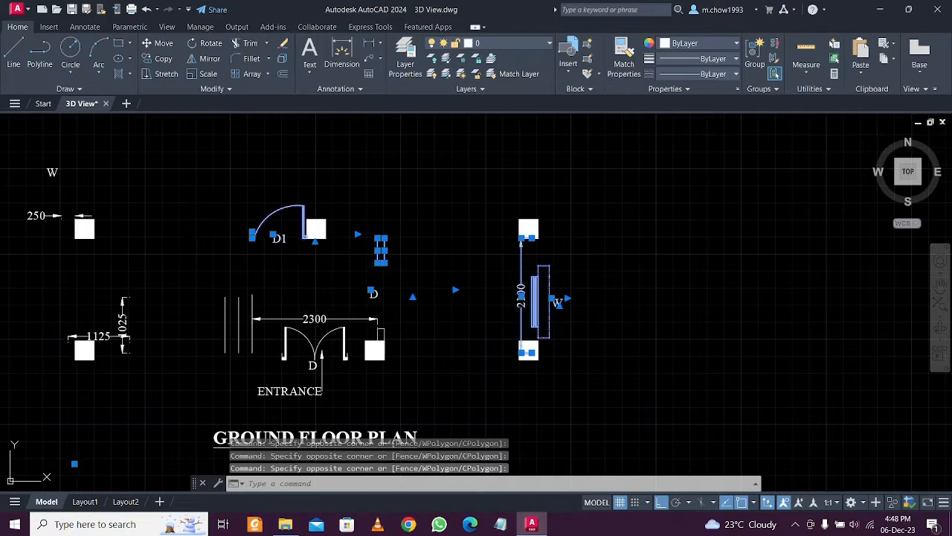
middle_drag(189, 309, 276, 255)
click(401, 347)
click(332, 326)
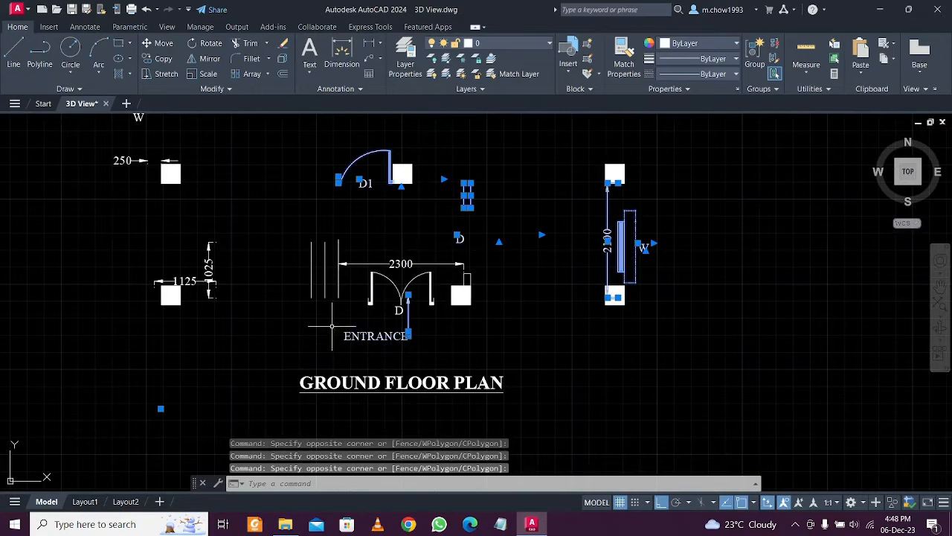
click(428, 330)
click(291, 221)
click(276, 298)
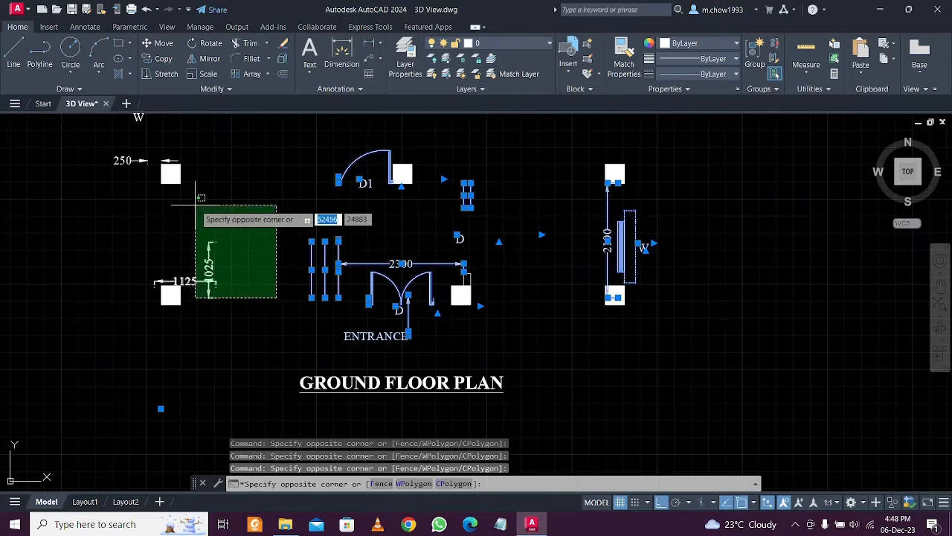
click(196, 205)
middle_drag(142, 206, 198, 261)
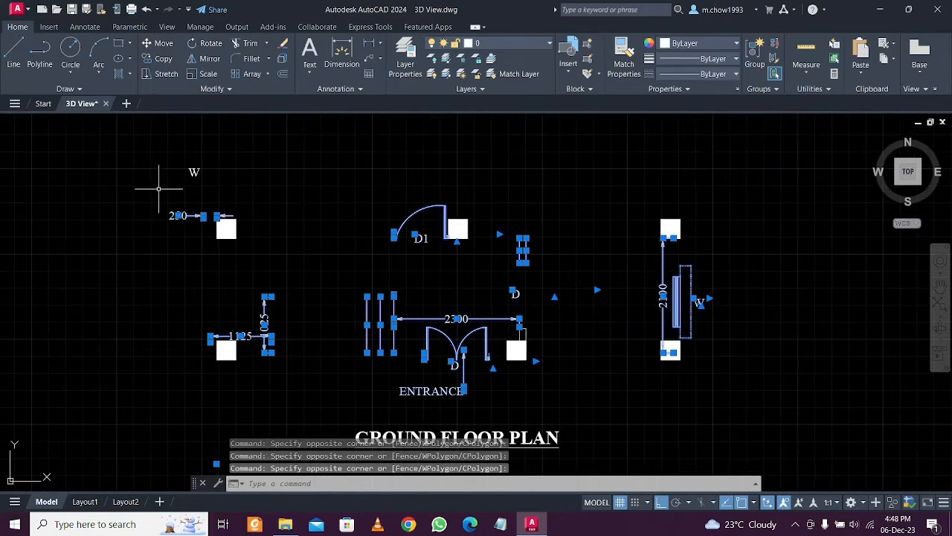
key(Delete)
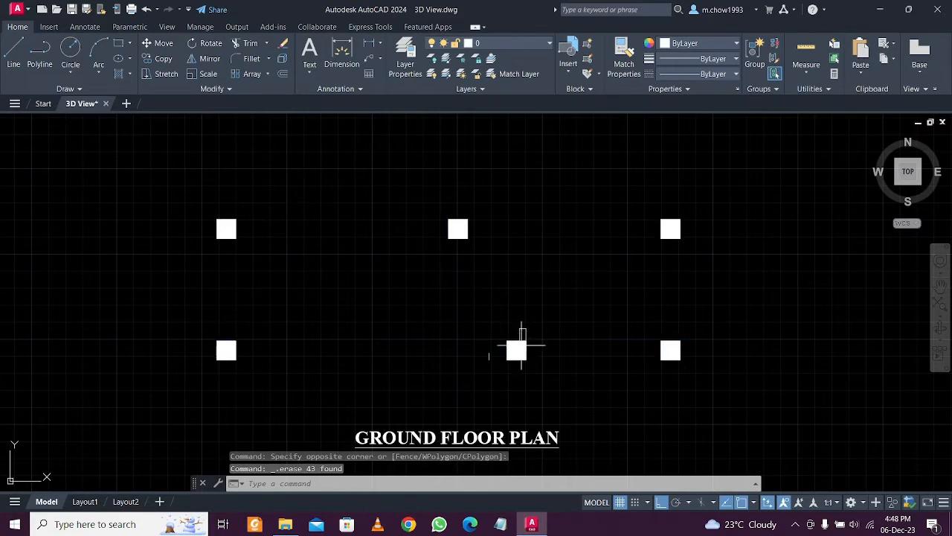
Erase the wall stub at the column beside the entrance and the small leftover line next to it
scroll(522, 347, up, 4)
click(585, 304)
click(346, 205)
click(439, 367)
click(361, 251)
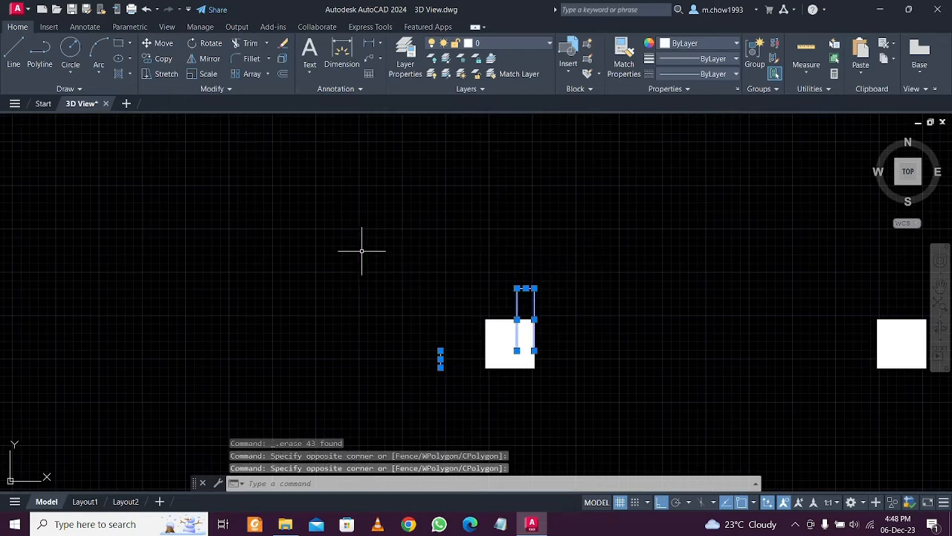
key(Delete)
Change the copied plan's title text from GROUND FLOOR PLAN to COLUMN LAYTOUT
scroll(343, 256, down, 10)
middle_drag(340, 228, 360, 396)
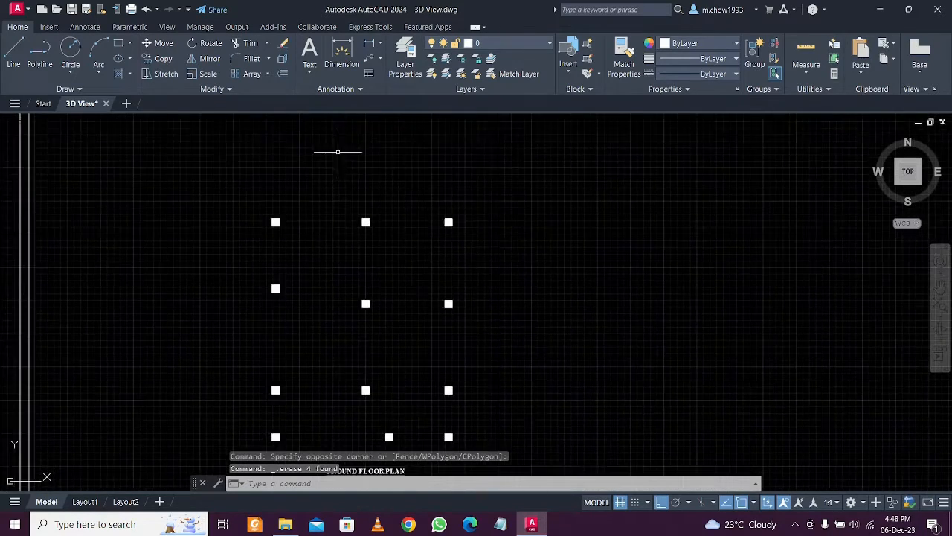
middle_drag(323, 121, 349, 254)
middle_drag(348, 310, 350, 123)
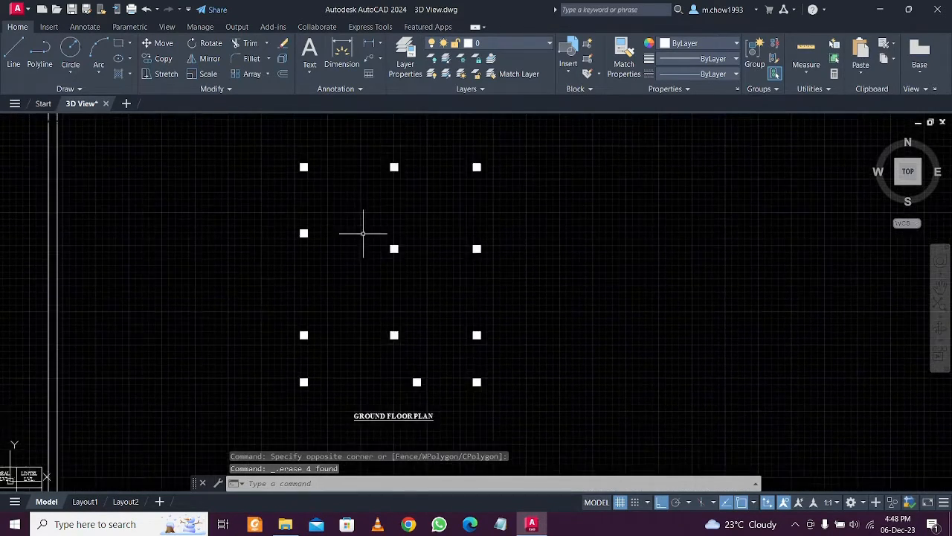
mouse_move(368, 252)
middle_down()
mouse_move(367, 196)
mouse_move(381, 285)
mouse_move(357, 215)
middle_up()
middle_drag(404, 255, 406, 185)
middle_drag(412, 323, 412, 291)
scroll(406, 291, up, 2)
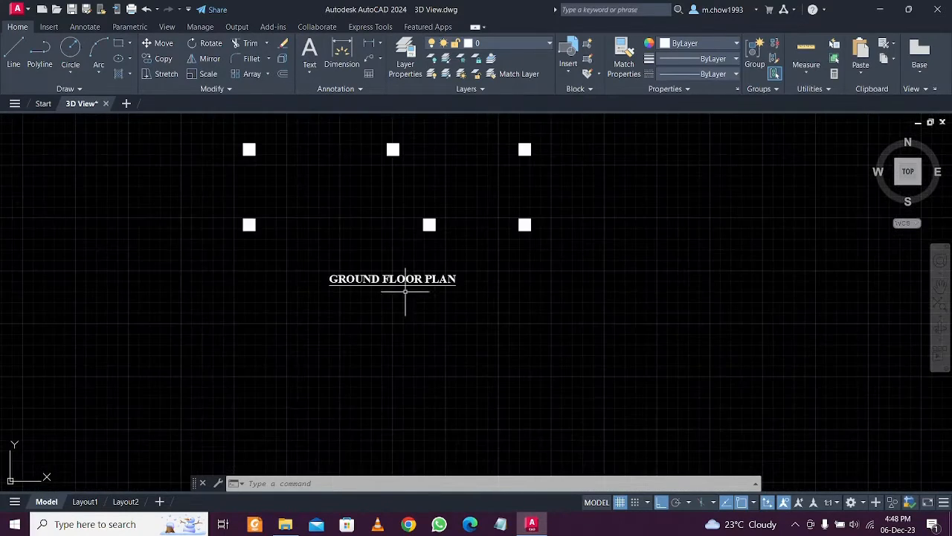
double_click(405, 279)
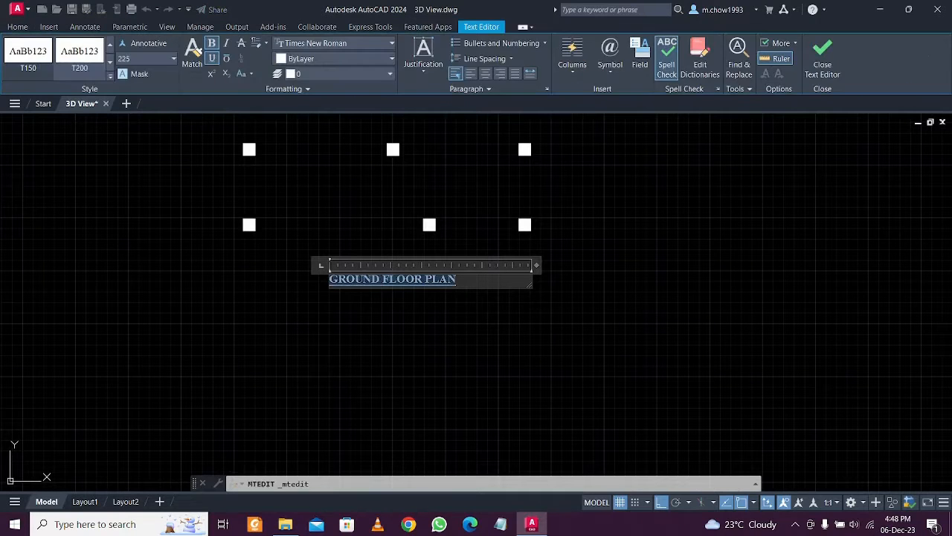
text(COLUMN LAYTOUT)
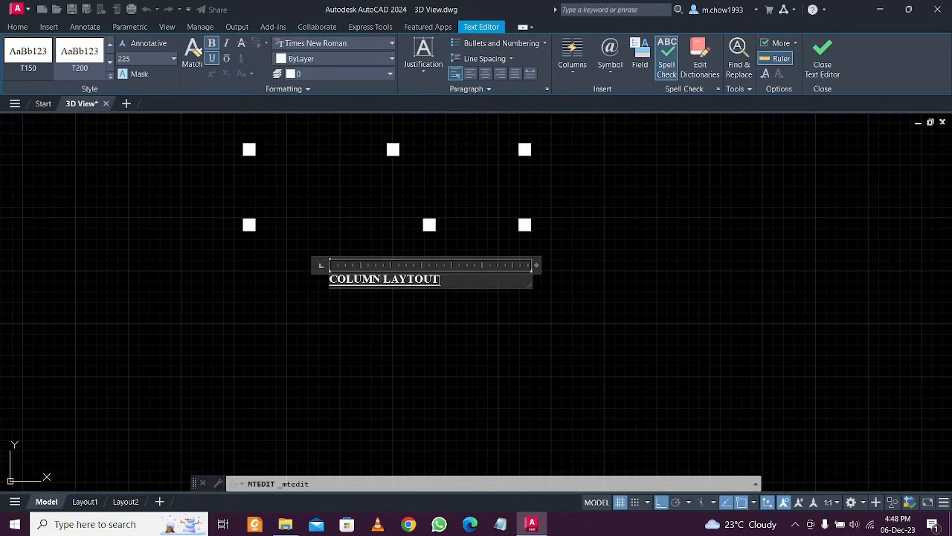
click(463, 367)
Move the column plan's title straight down about 574 units
scroll(355, 296, down, 3)
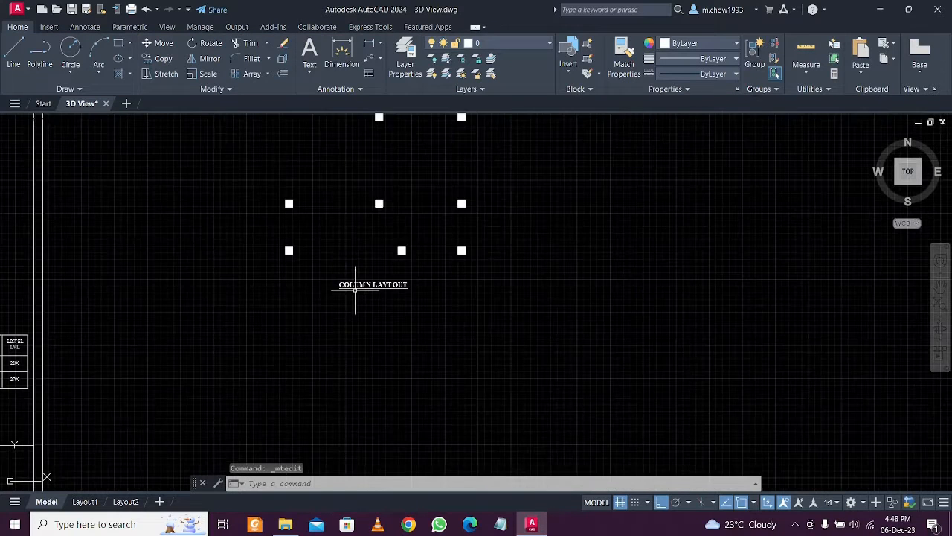
scroll(356, 289, up, 5)
click(370, 238)
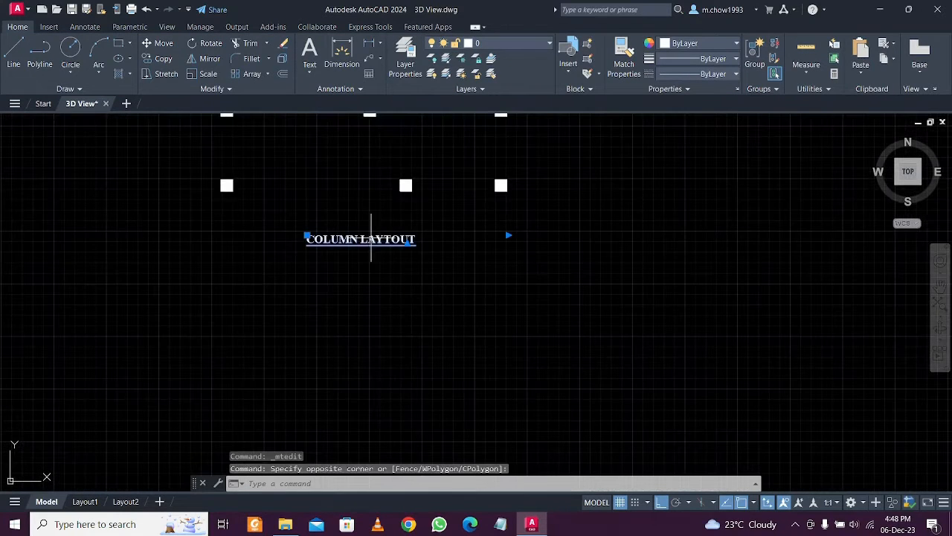
text(m)
key(Return)
click(598, 256)
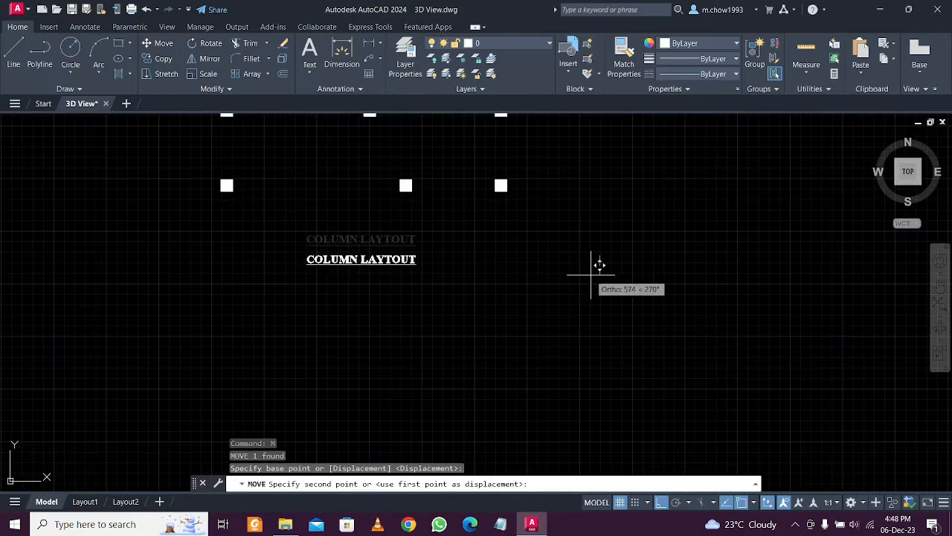
click(592, 275)
Correct the title's spelling to COLUMN LAYOUT
scroll(401, 275, up, 3)
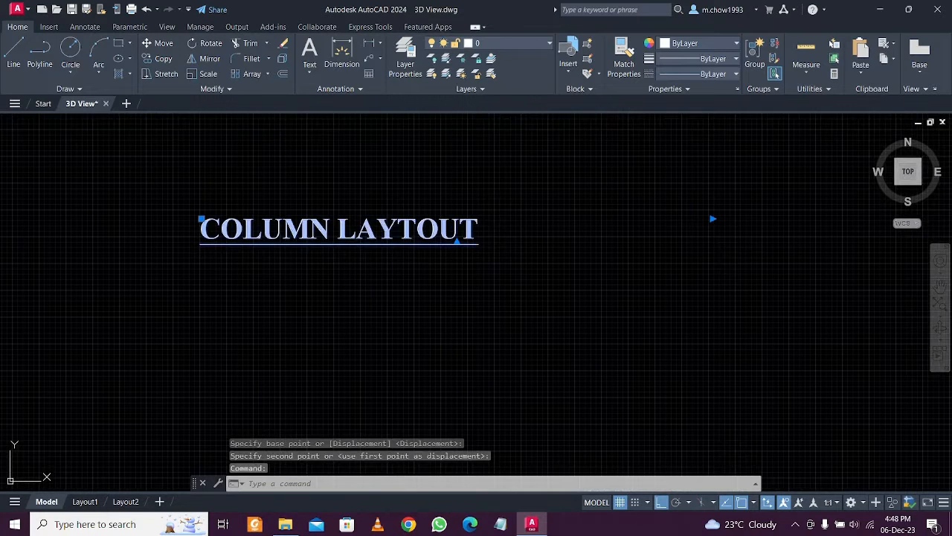
double_click(386, 228)
key(BackSpace)
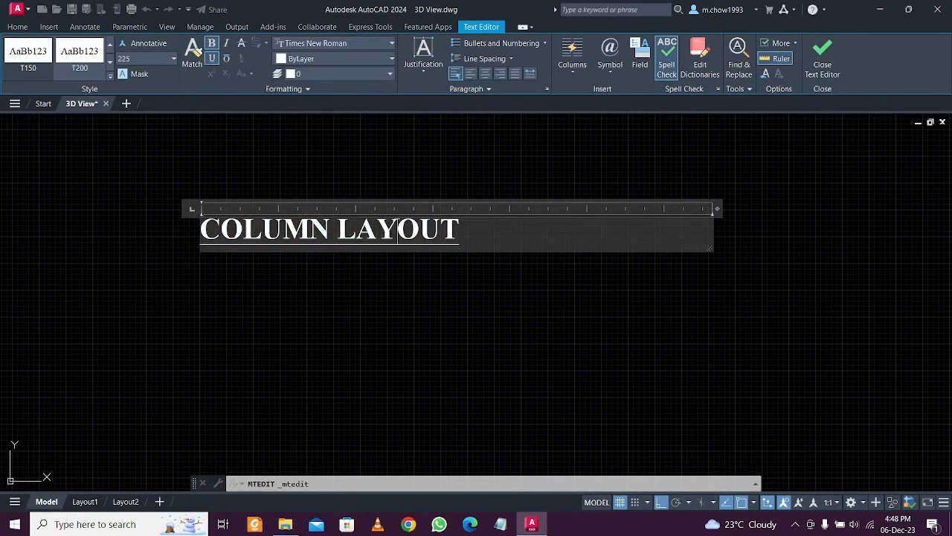
click(417, 257)
Create a new layer named cl with a light grey colour
scroll(404, 255, down, 7)
middle_drag(398, 252, 390, 390)
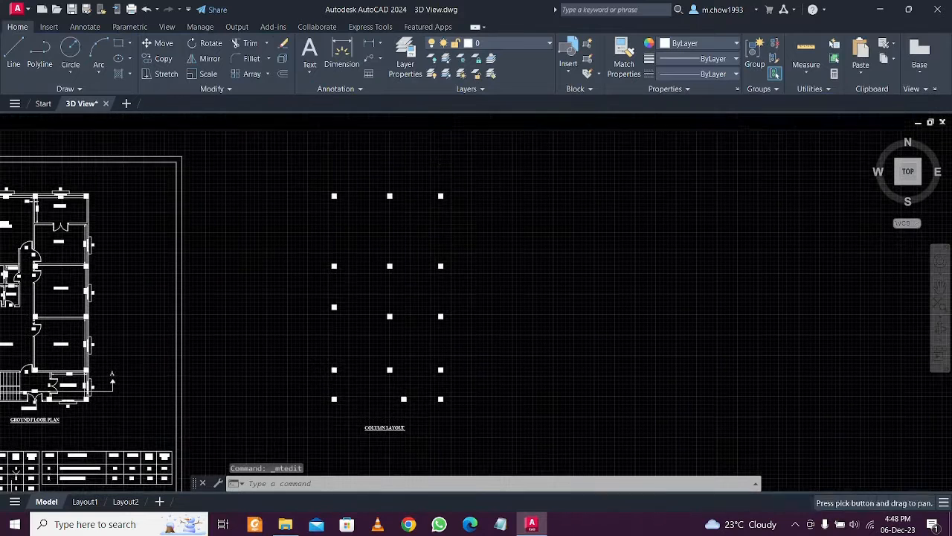
click(447, 43)
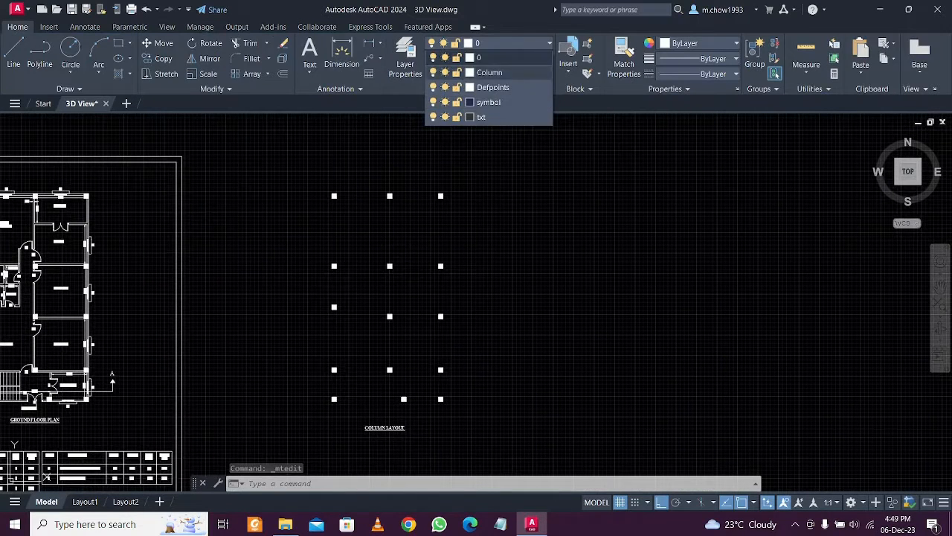
click(561, 192)
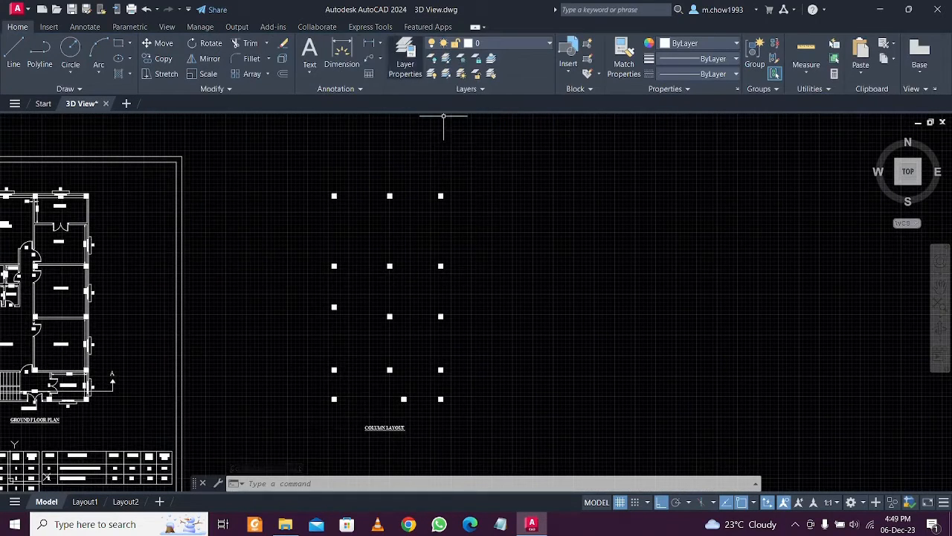
click(405, 58)
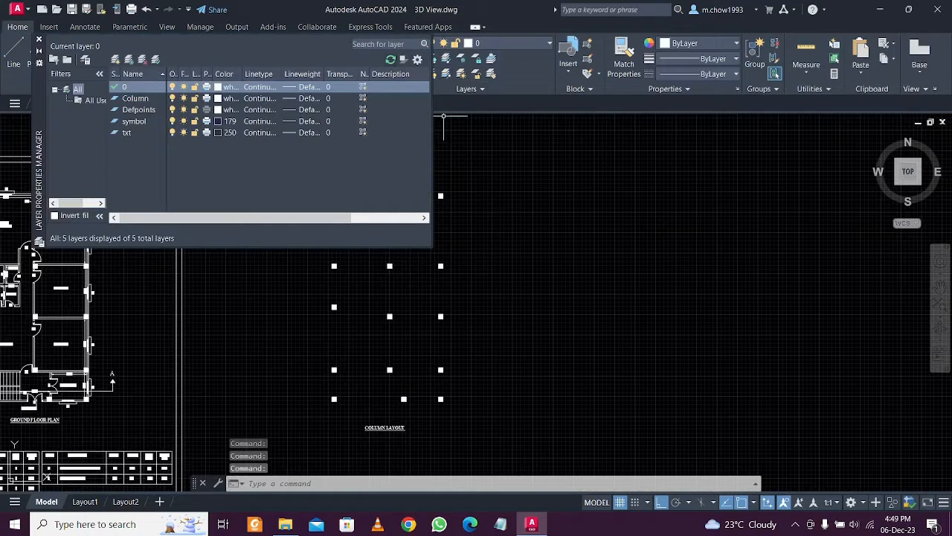
click(116, 59)
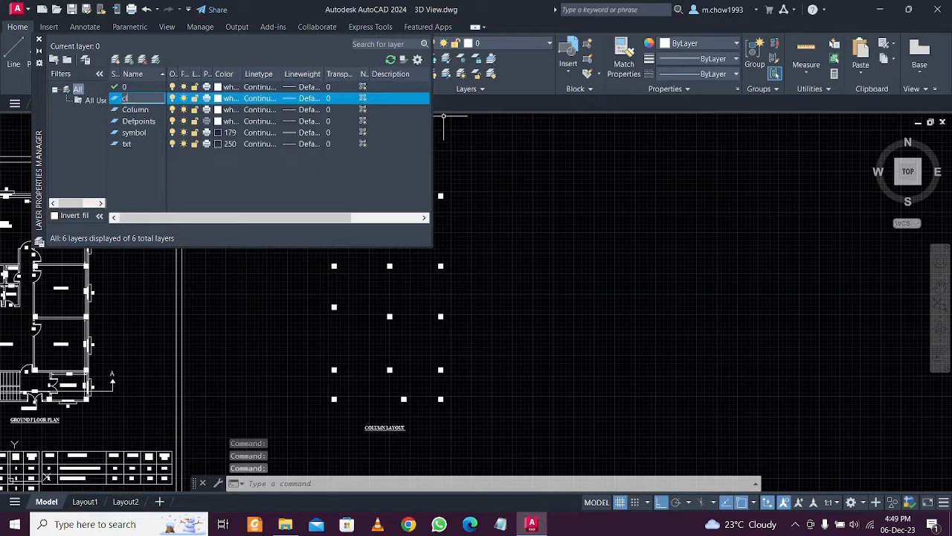
click(218, 98)
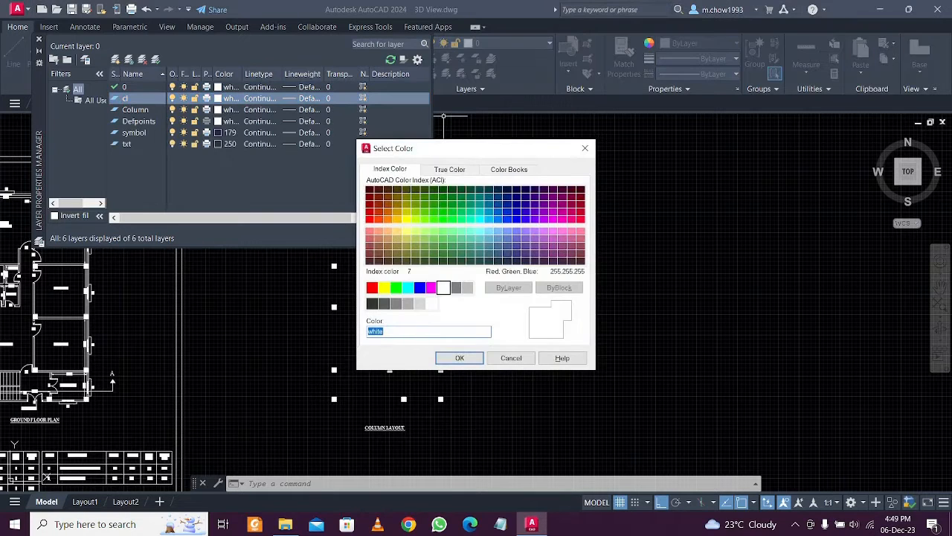
click(467, 287)
click(460, 358)
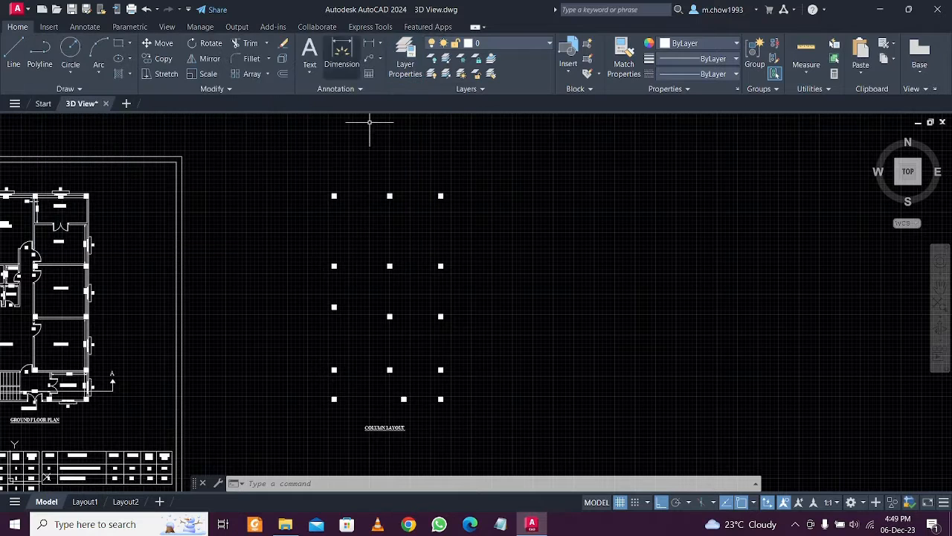
click(491, 43)
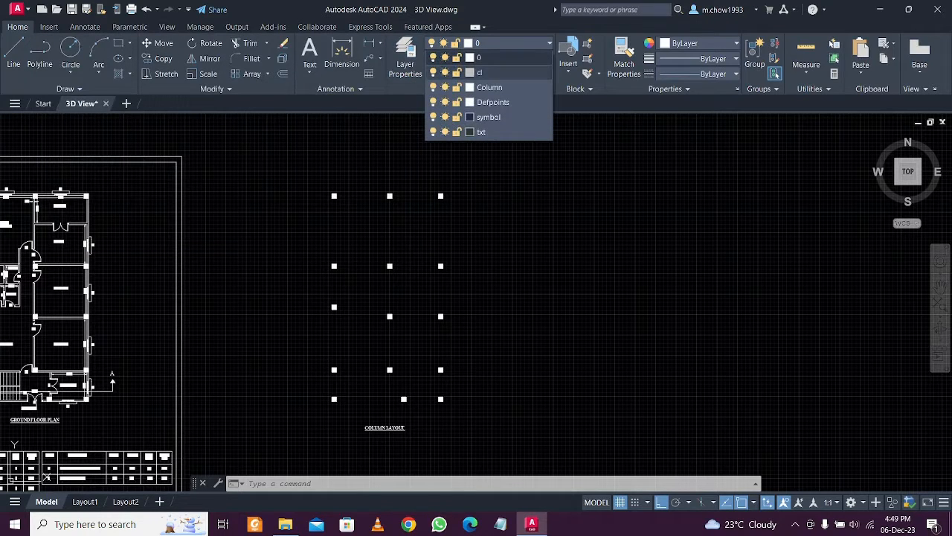
key(Escape)
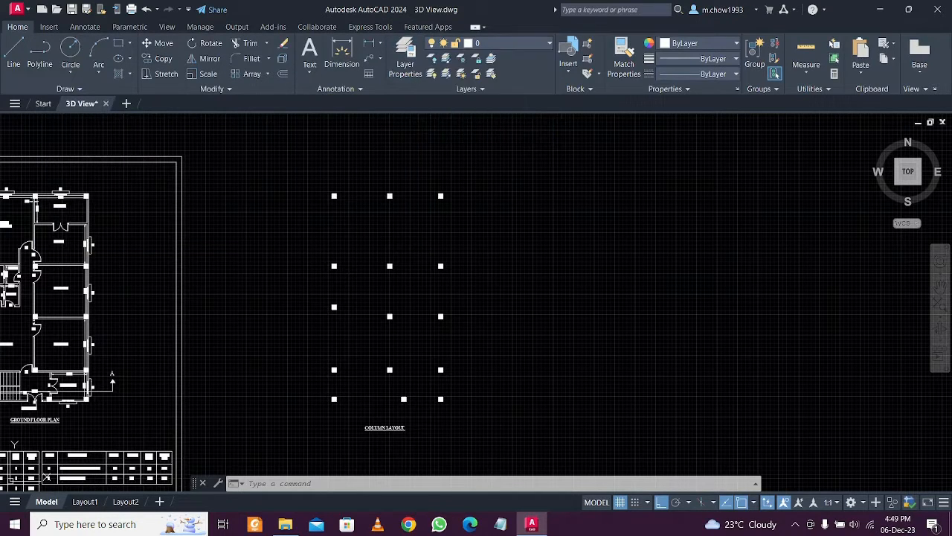
Draw a vertical line about 1700 units long upward from the midpoint of the top-left column's upper edge
key(l)
key(Return)
scroll(334, 193, up, 3)
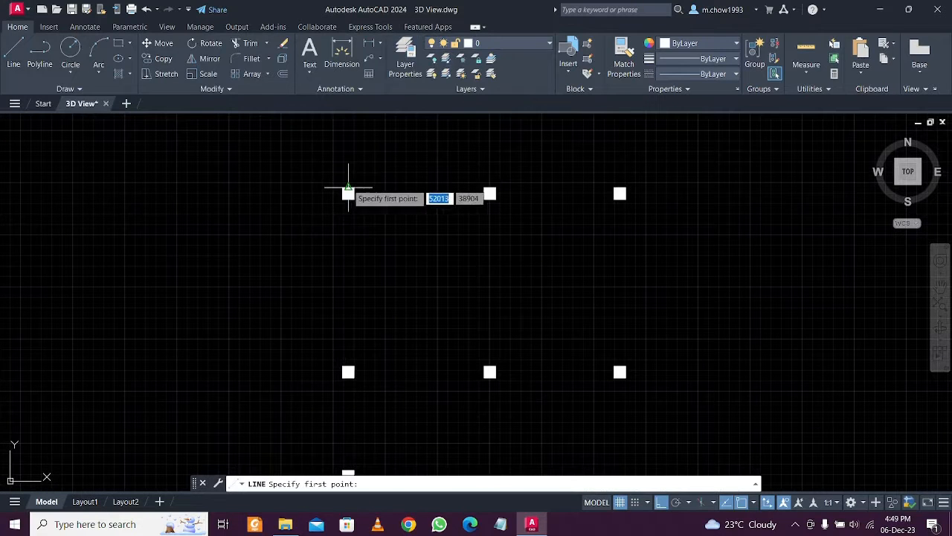
click(347, 186)
middle_drag(346, 134, 357, 286)
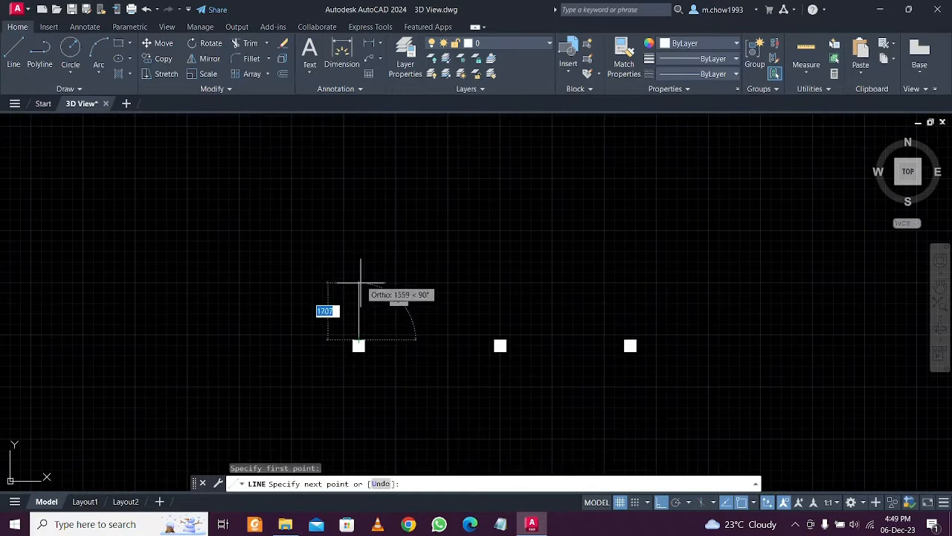
click(361, 278)
key(Escape)
Stretch the vertical line's lower end about 17000 units down, past the bottom-left column
drag(363, 274, 335, 300)
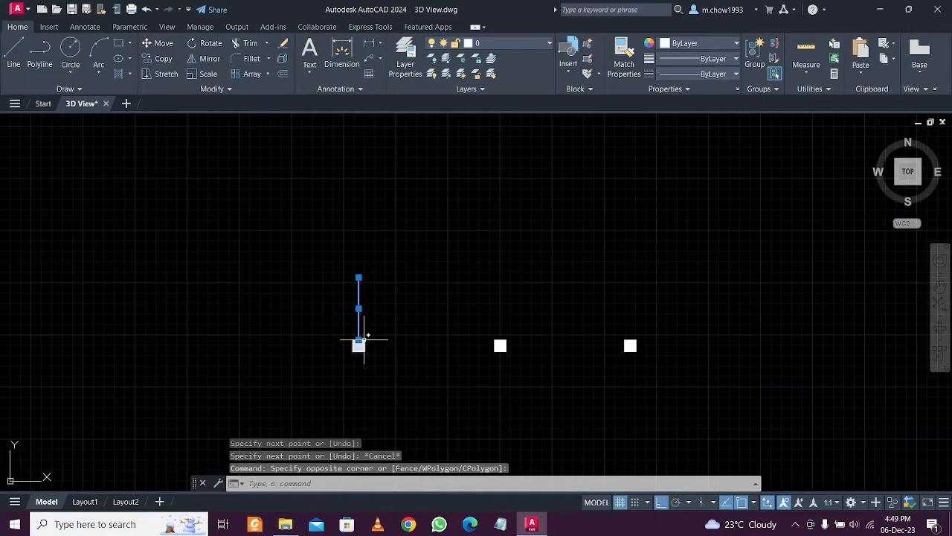
click(358, 339)
scroll(358, 339, down, 3)
middle_drag(351, 429, 333, 281)
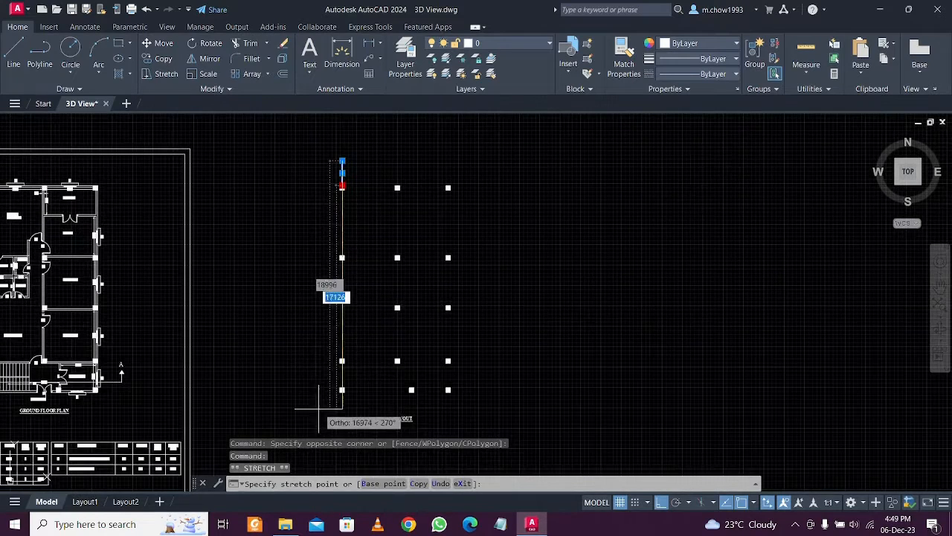
middle_drag(319, 407, 330, 329)
scroll(329, 330, up, 4)
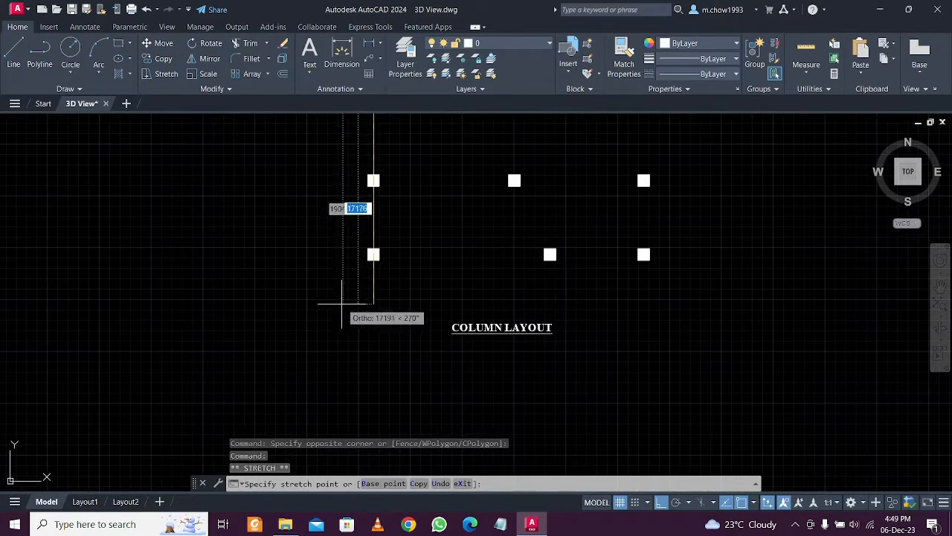
key(Escape)
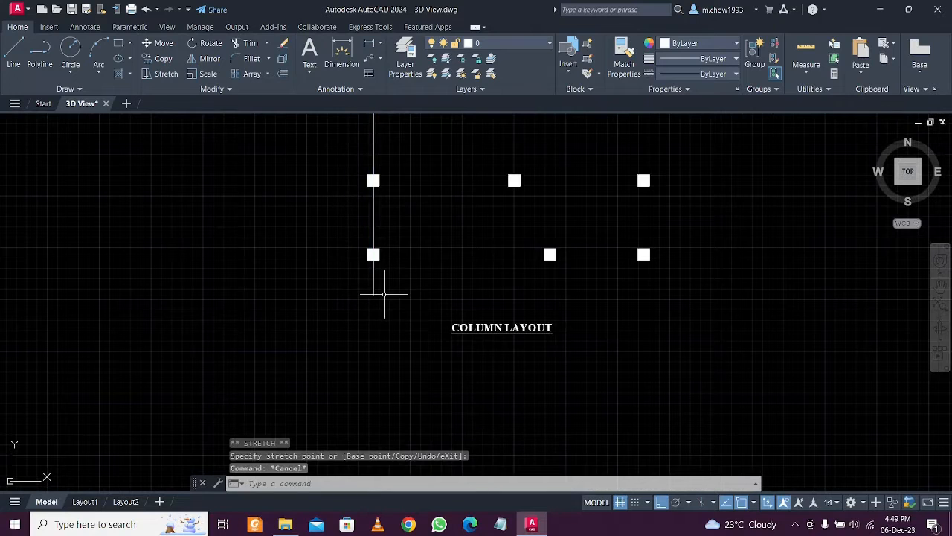
Assign the vertical line through the leftmost columns to layer cl
scroll(384, 294, up, 2)
click(370, 293)
click(491, 43)
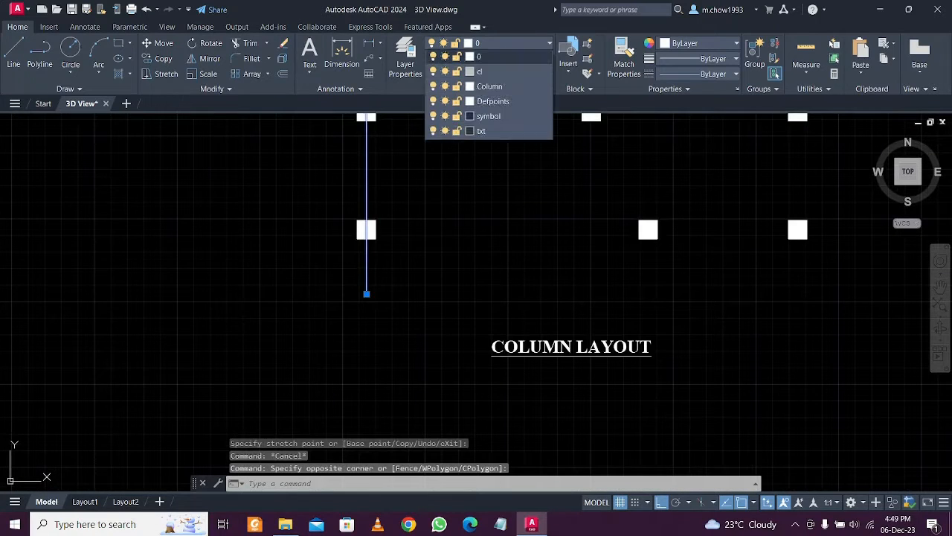
click(476, 57)
key(Escape)
Copy the vertical centreline from the bottom-left column's lower-edge midpoint to the same point on the other two bottom-row columns
click(452, 258)
click(273, 266)
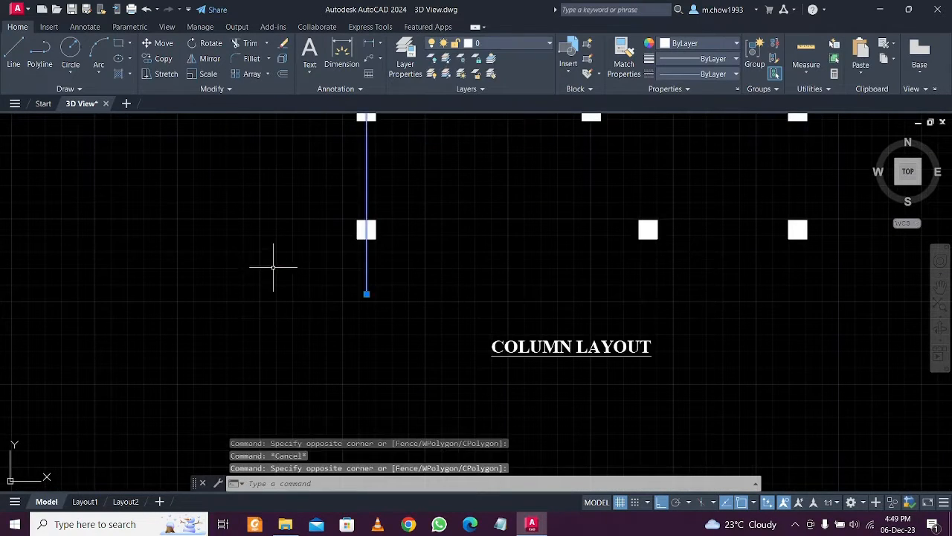
text(co)
key(Return)
scroll(399, 271, up, 1)
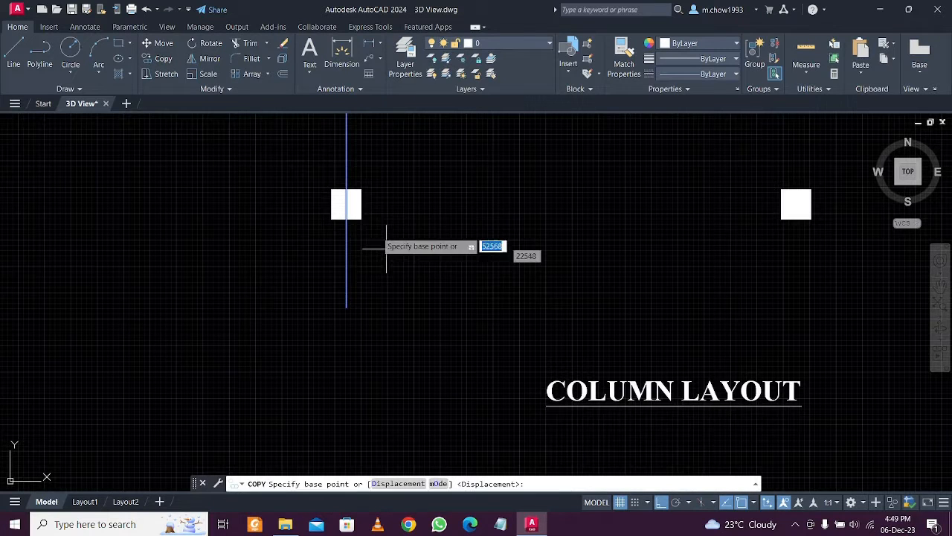
click(346, 216)
scroll(344, 217, down, 2)
scroll(541, 212, up, 2)
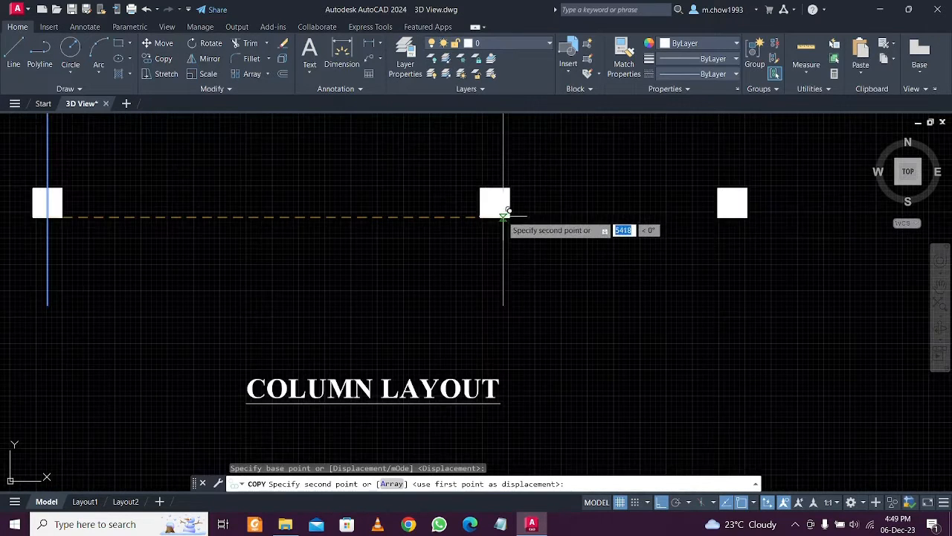
click(500, 212)
scroll(498, 209, down, 2)
scroll(641, 206, up, 2)
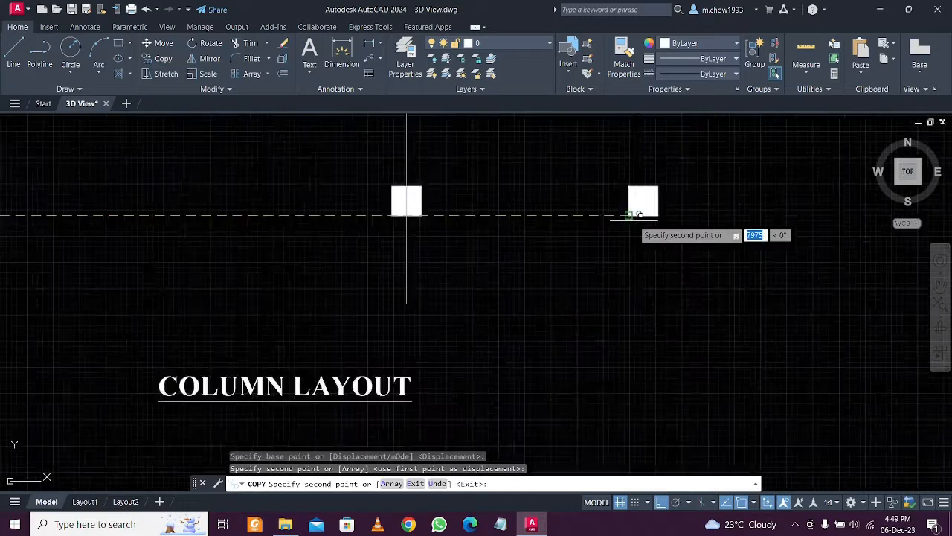
scroll(651, 207, up, 2)
click(651, 207)
key(Escape)
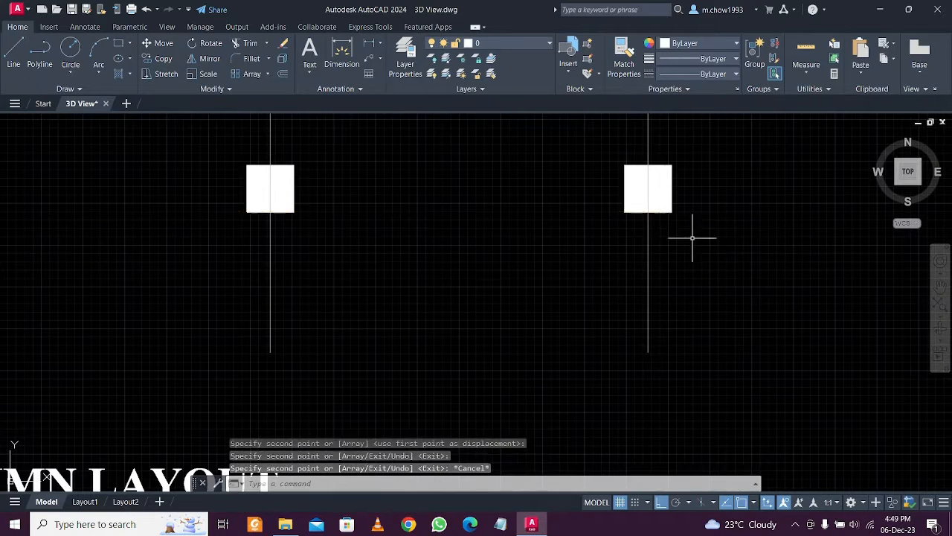
Measure the horizontal distances from the centreline to the lower corners of the bottom-right column
scroll(685, 234, up, 3)
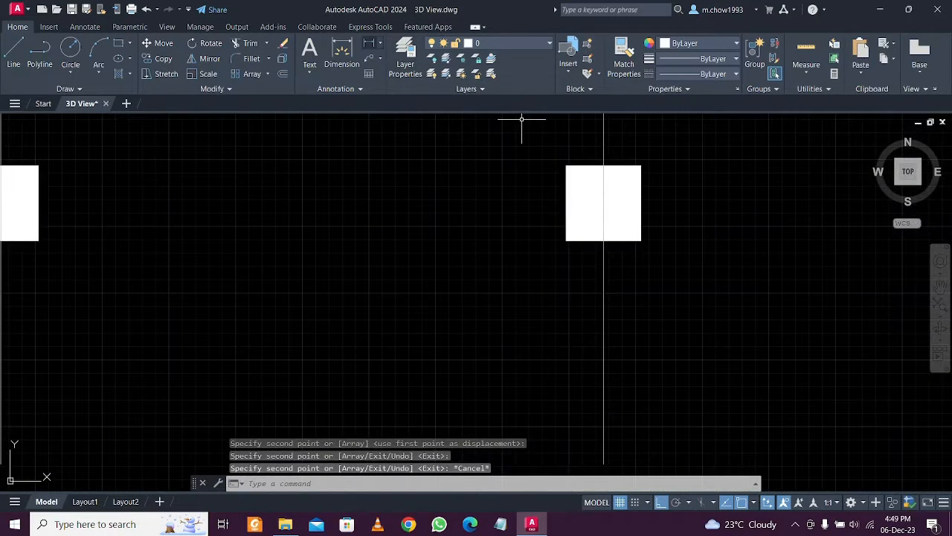
text(dli)
key(Return)
click(642, 240)
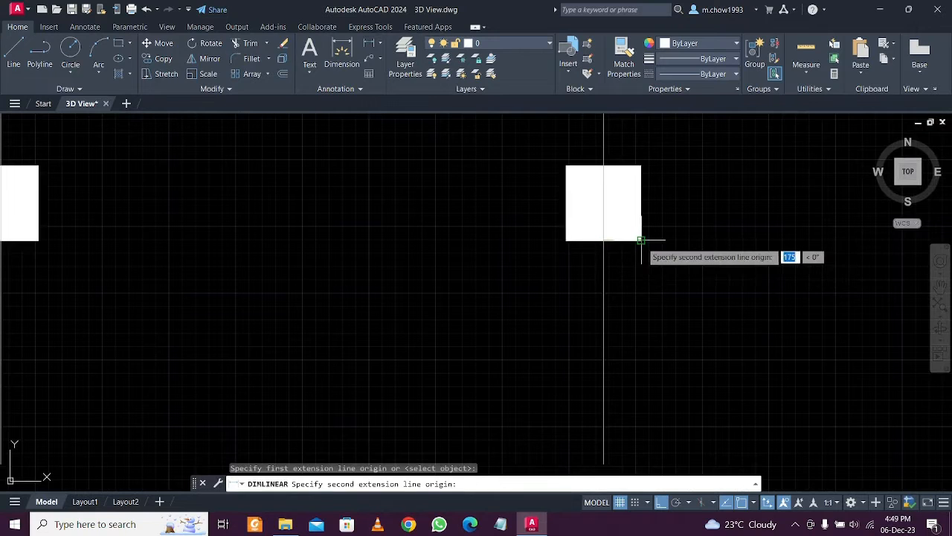
click(641, 240)
key(Escape)
key(Return)
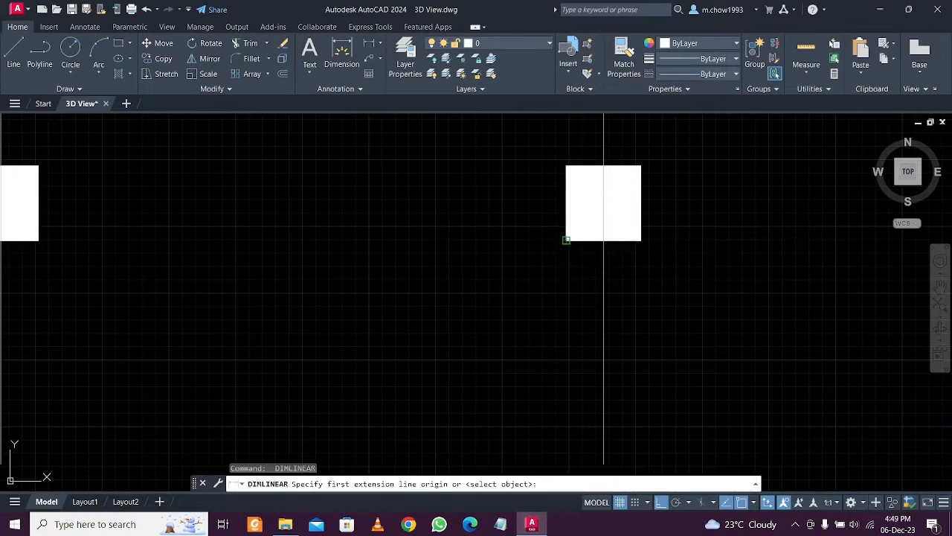
click(566, 240)
click(558, 205)
key(Escape)
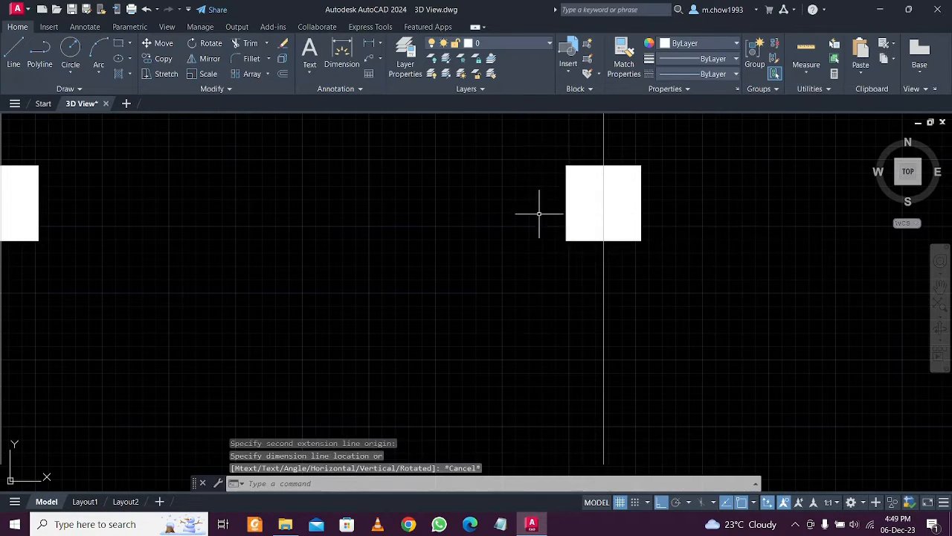
Copy the inner vertical centreline onto the top-middle column, aligning it with the midpoint of that column's upper edge
scroll(540, 214, down, 6)
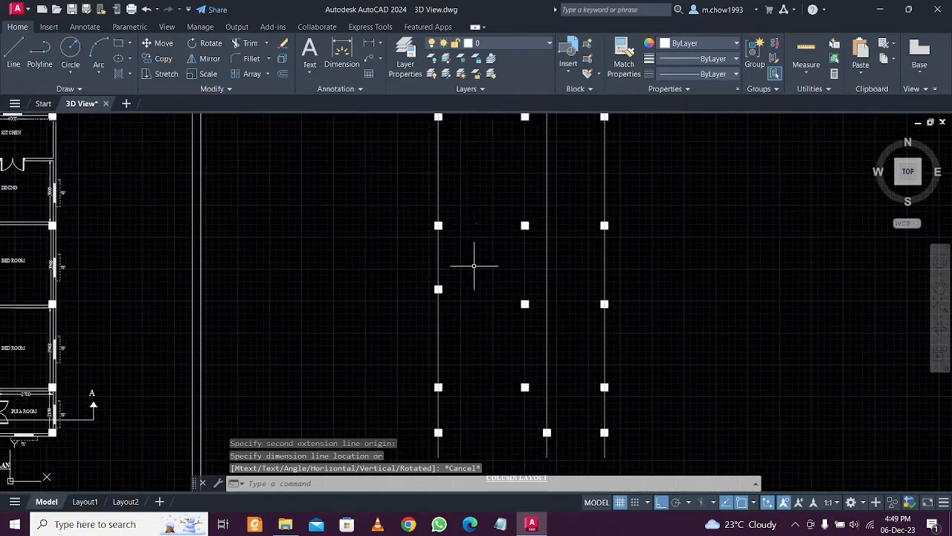
middle_drag(448, 204, 448, 255)
middle_drag(516, 164, 442, 213)
scroll(442, 213, up, 4)
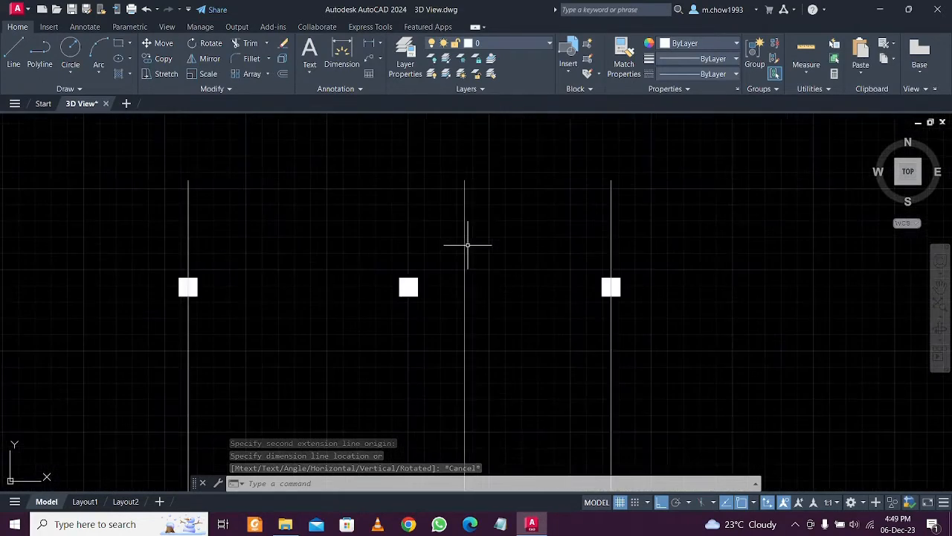
scroll(435, 249, up, 4)
click(521, 249)
click(254, 146)
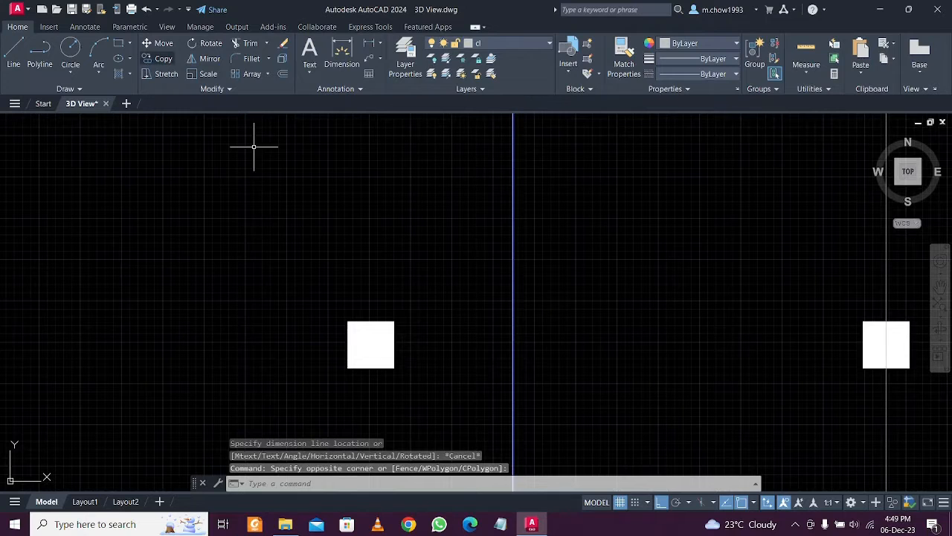
click(163, 59)
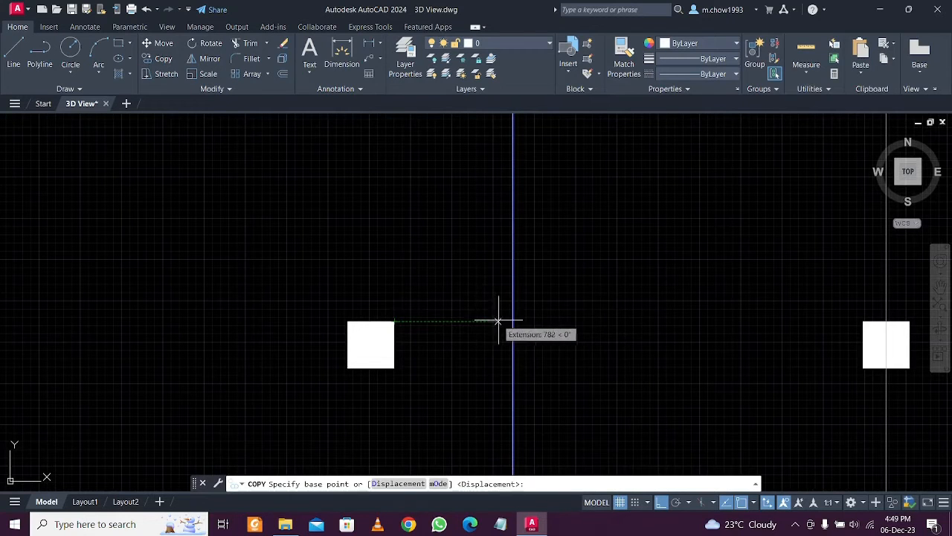
click(513, 322)
click(371, 321)
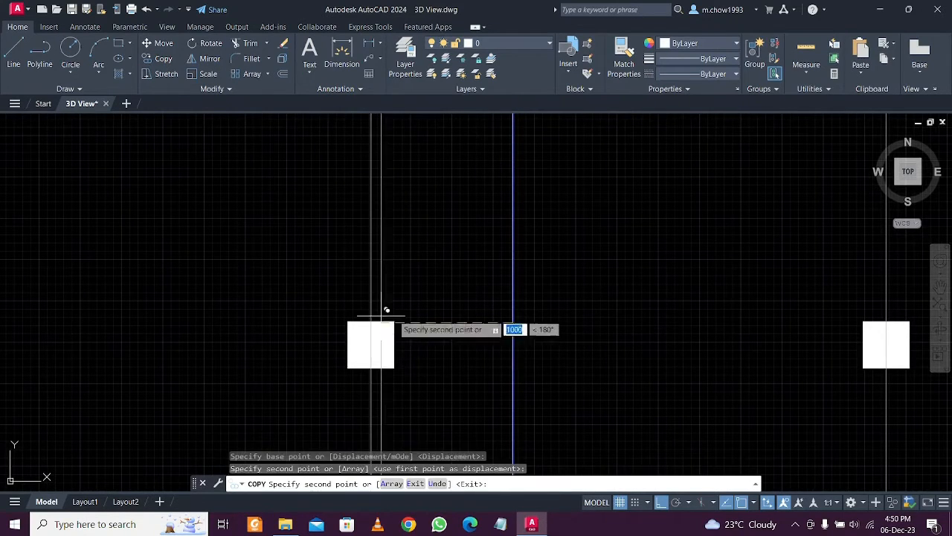
key(Escape)
Draw a horizontal line about 1400 units long outward from the midpoint of the top-left column's left edge
scroll(440, 304, down, 8)
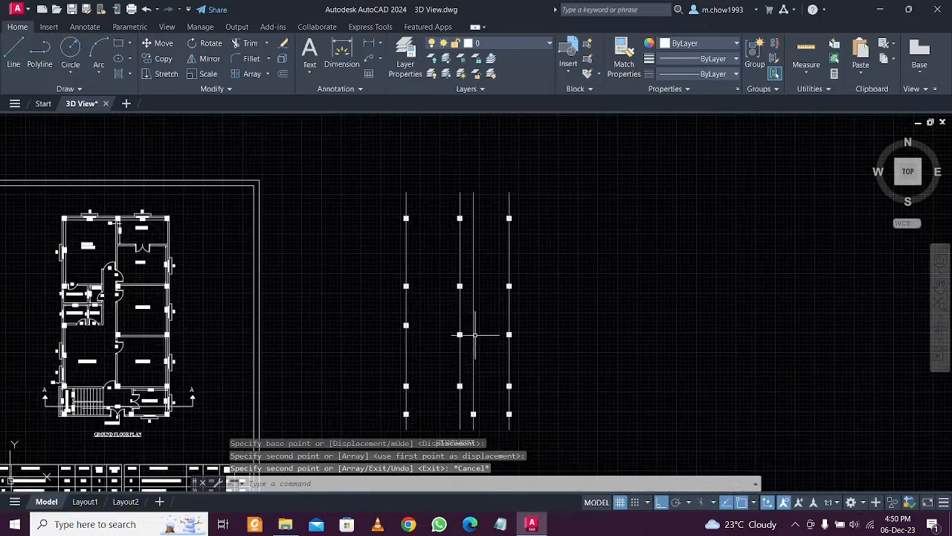
scroll(425, 206, up, 8)
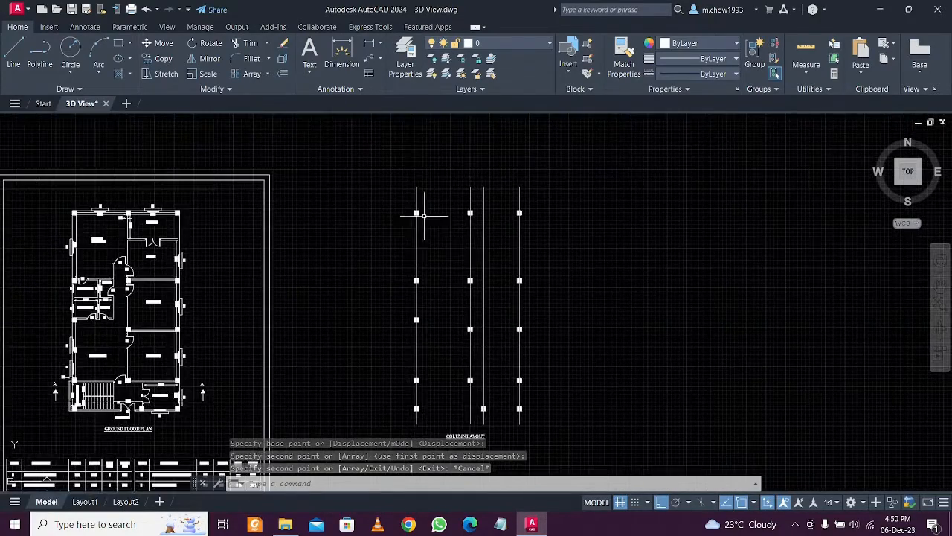
text(l)
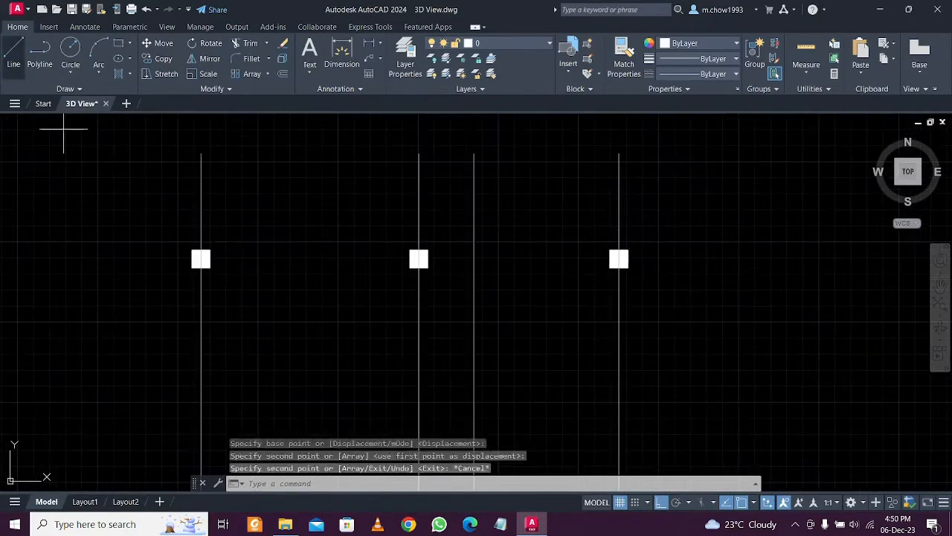
key(Return)
click(192, 259)
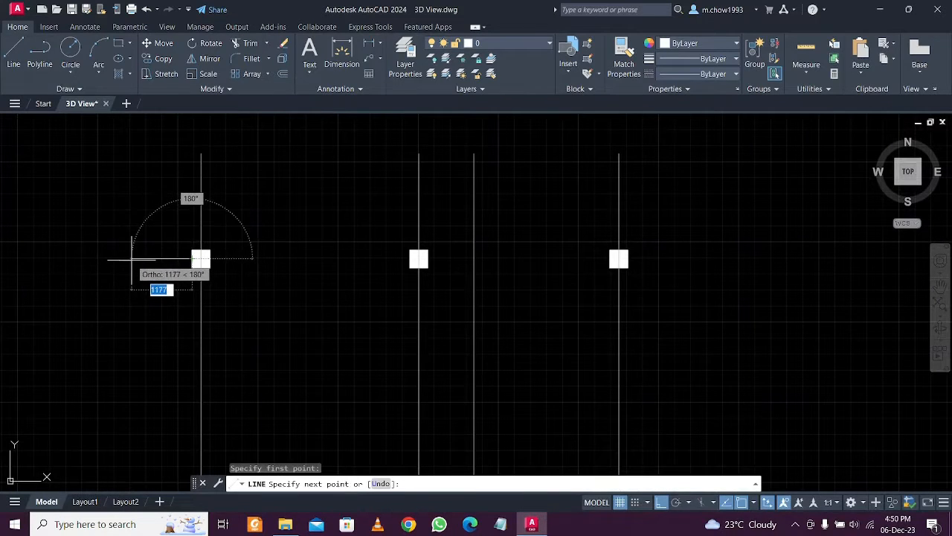
click(120, 259)
key(Escape)
Stretch the short horizontal line's inner end across the top row of columns to just past the top-right column
click(149, 273)
click(123, 217)
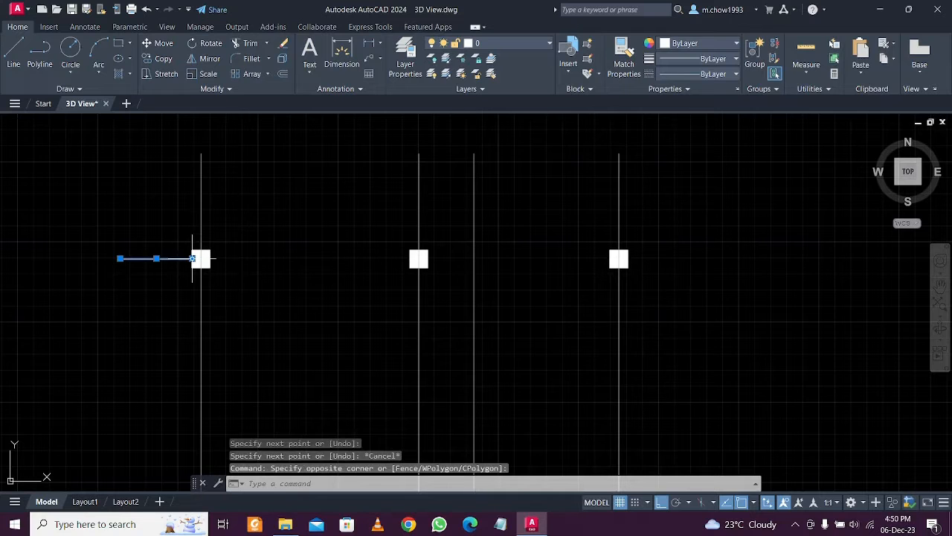
click(192, 259)
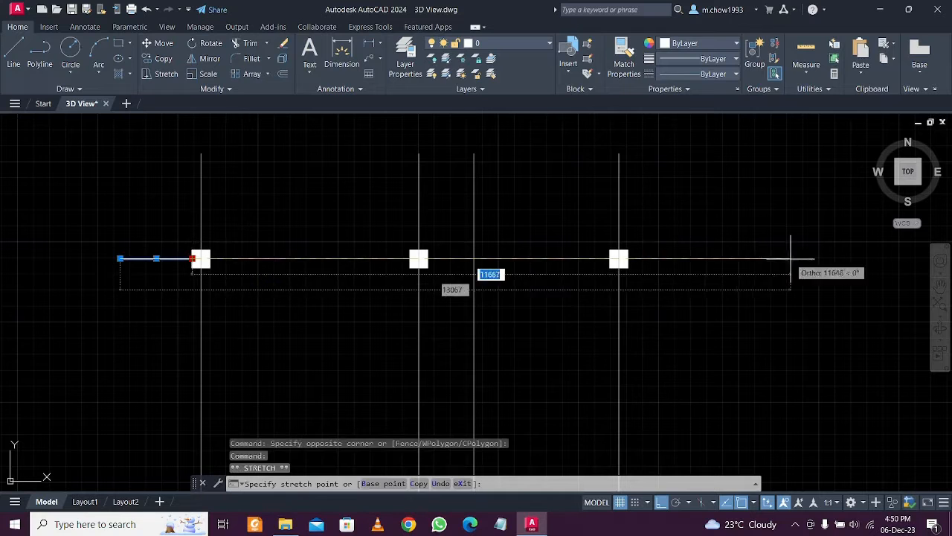
click(669, 259)
key(Escape)
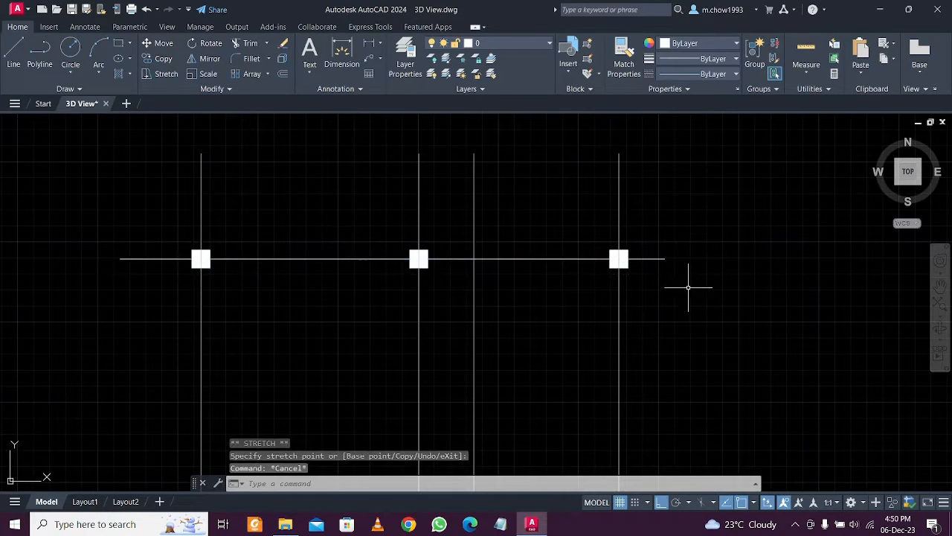
Assign the horizontal line through the top row of columns to the cl layer
click(689, 279)
click(639, 203)
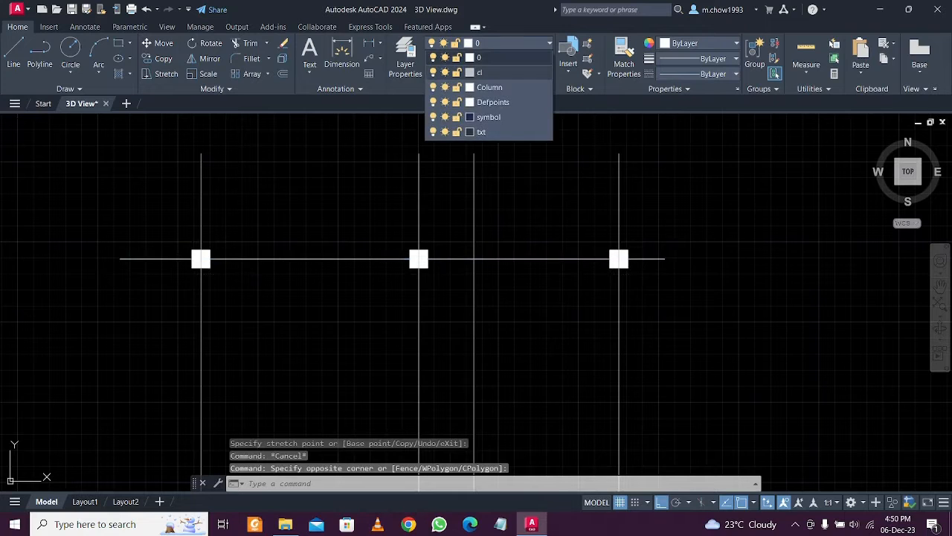
click(480, 73)
key(Escape)
Copy the horizontal centreline from the midpoint of the top-right column's right edge to the same point on the right-hand column one row below
click(699, 276)
click(645, 178)
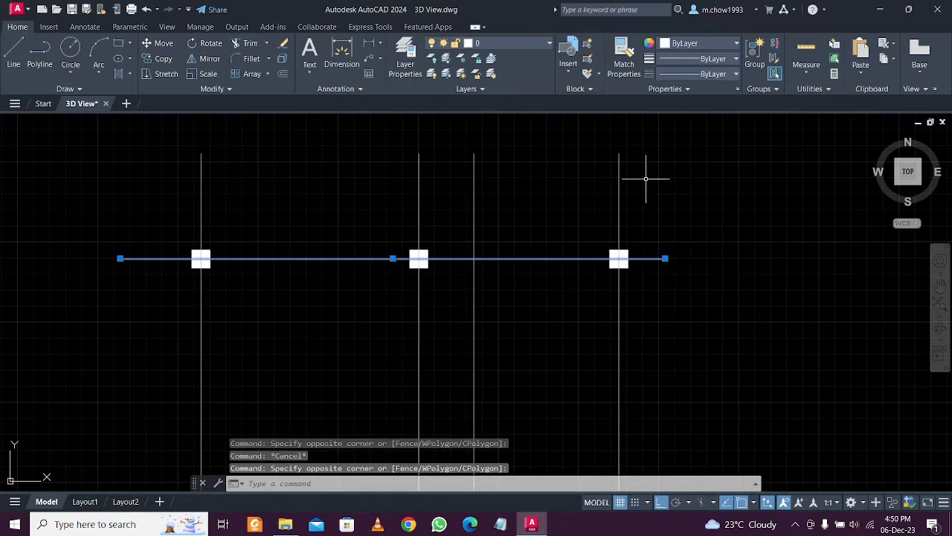
text(co)
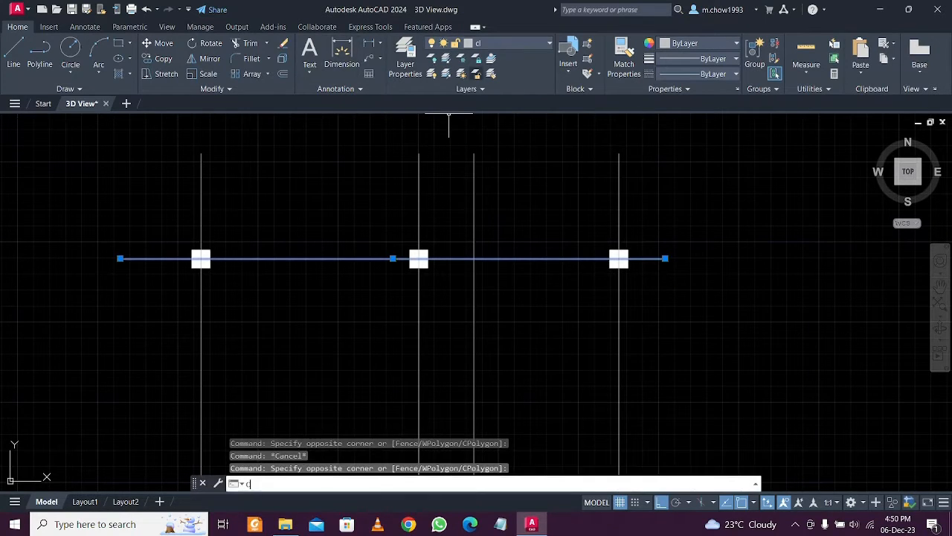
key(Return)
scroll(622, 259, up, 4)
click(623, 253)
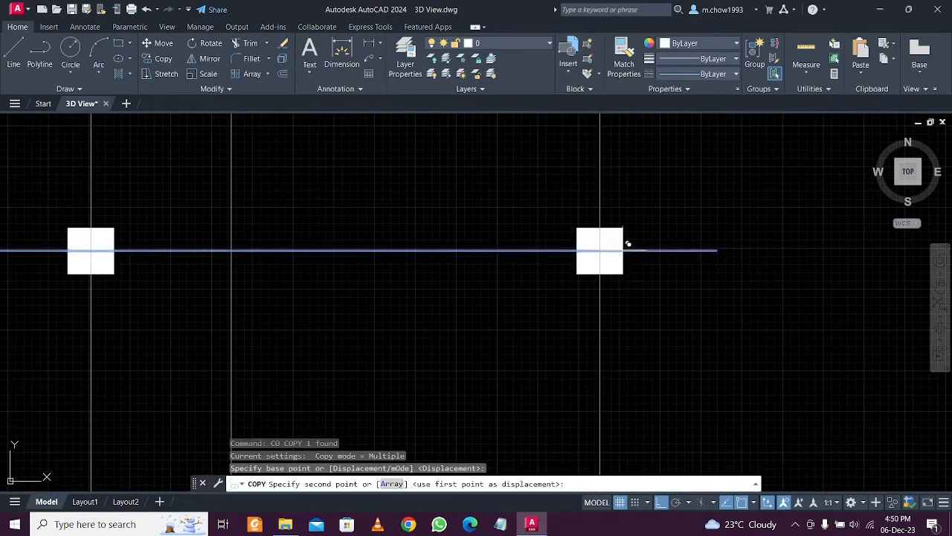
scroll(637, 335, down, 3)
scroll(629, 347, up, 3)
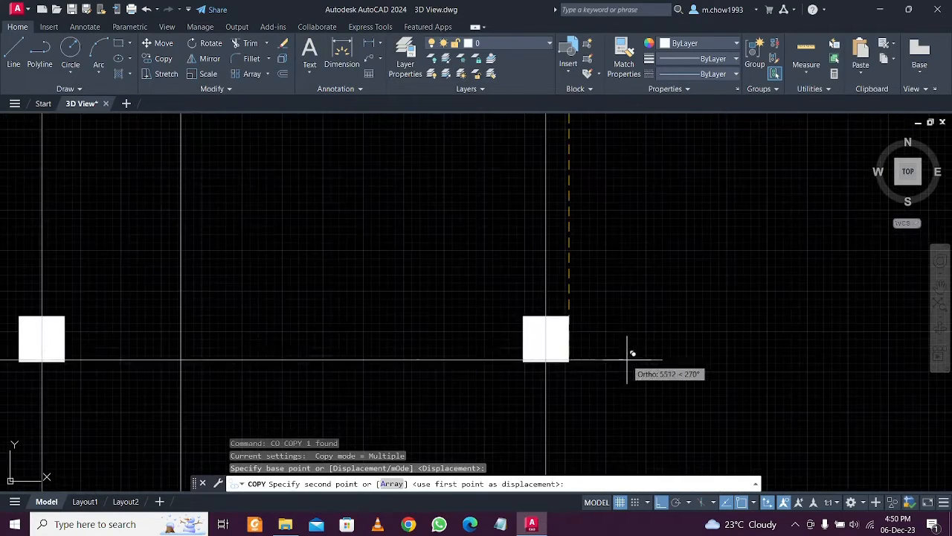
click(574, 332)
Place further copies of the horizontal centreline at the right-edge midpoints of the three remaining right-hand columns below
scroll(578, 302, down, 3)
scroll(577, 299, up, 3)
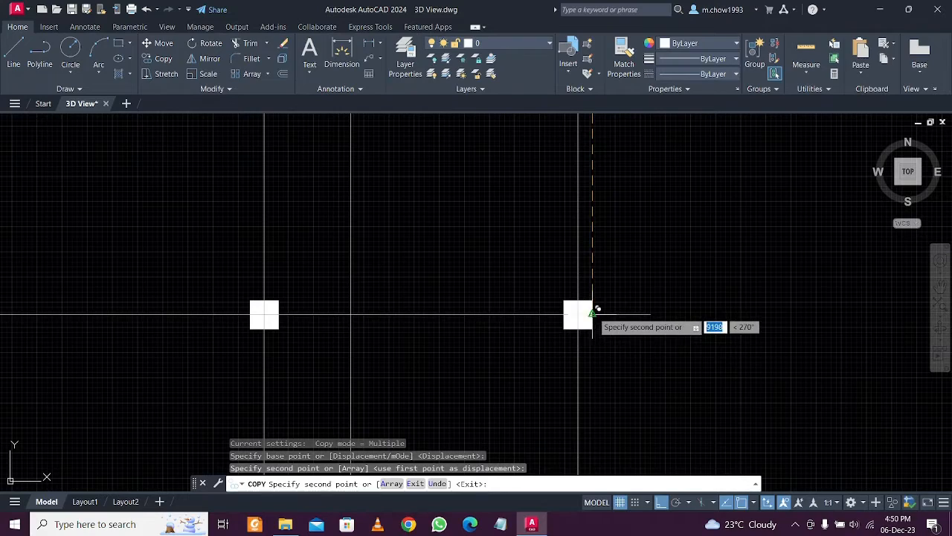
click(593, 310)
scroll(591, 381, down, 3)
scroll(611, 333, up, 3)
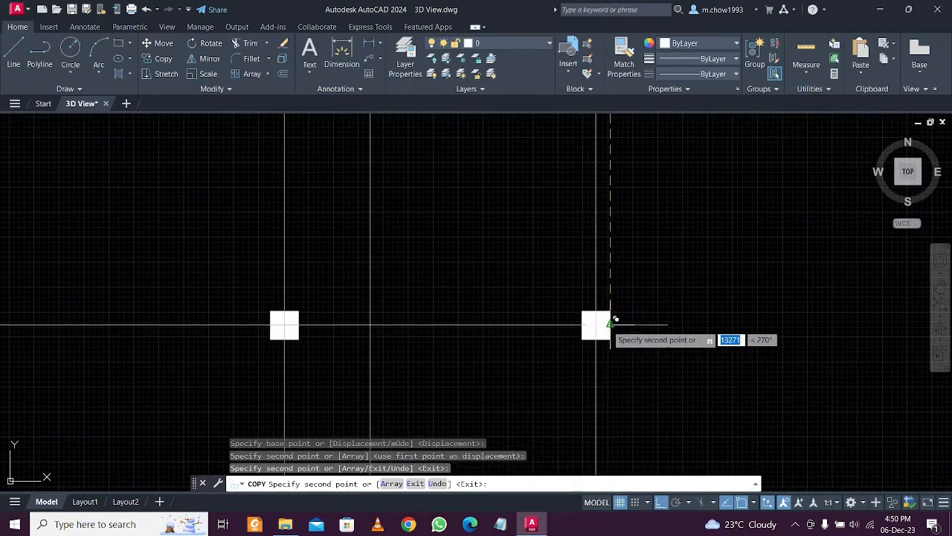
click(612, 320)
scroll(602, 300, down, 3)
scroll(614, 277, up, 3)
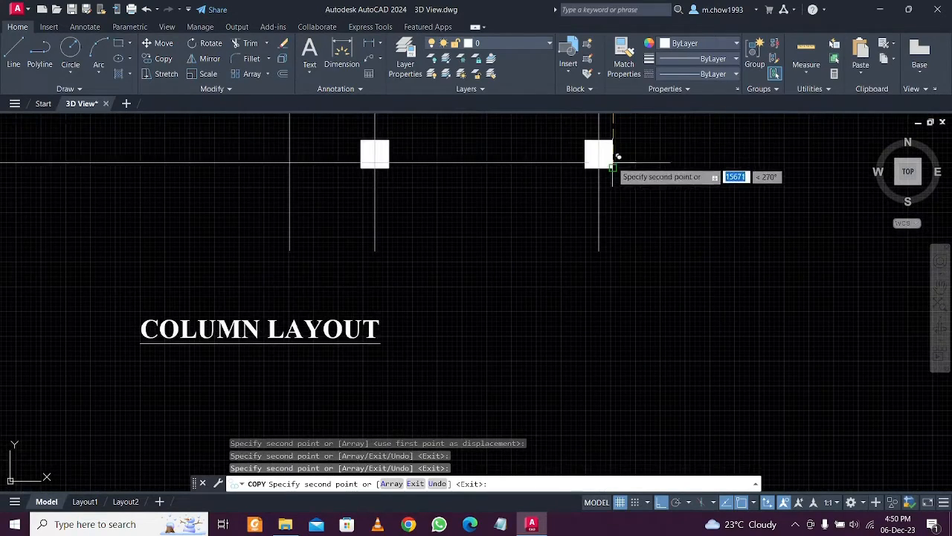
key(Escape)
Add the multiline text "A" just above the upper end of the leftmost vertical centreline
scroll(563, 255, down, 5)
middle_drag(557, 248, 548, 368)
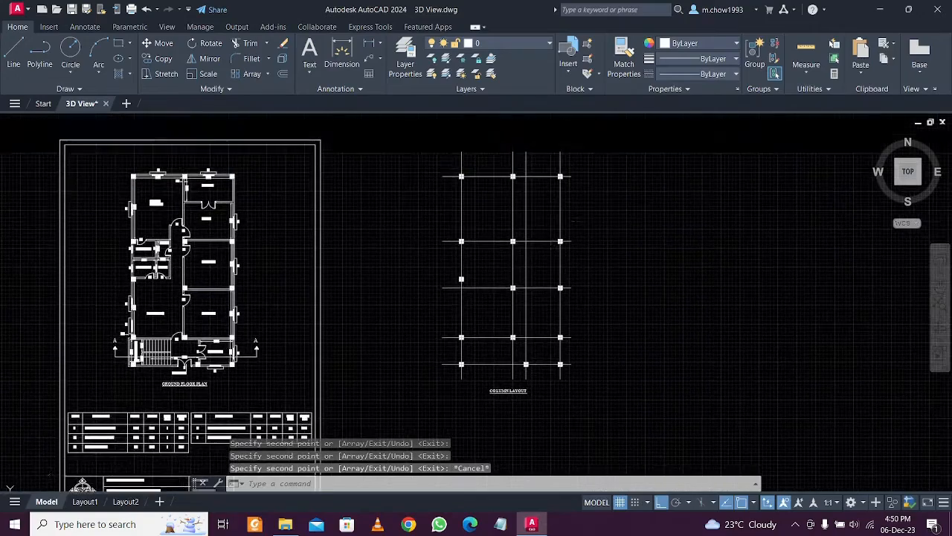
middle_drag(561, 223, 559, 248)
scroll(489, 217, up, 8)
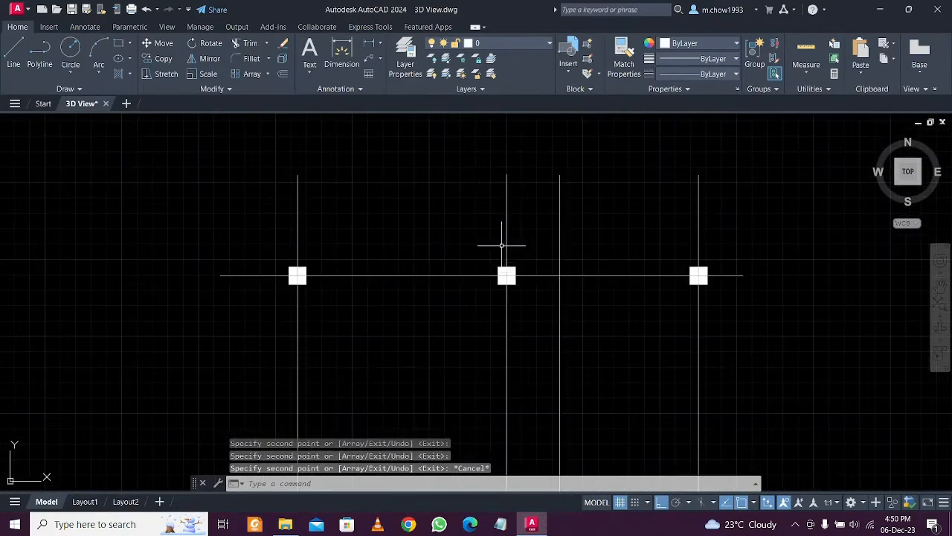
scroll(478, 241, down, 4)
middle_drag(439, 211, 440, 251)
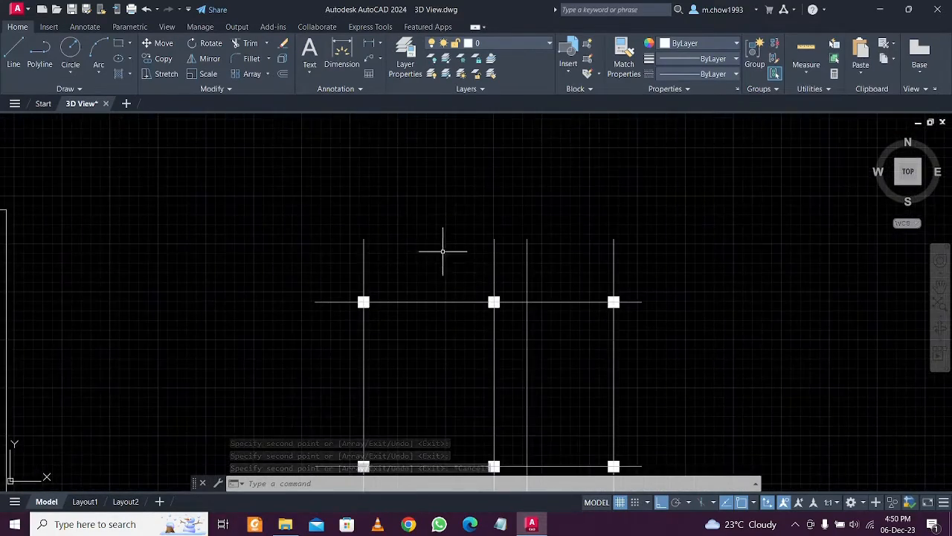
scroll(410, 226, up, 2)
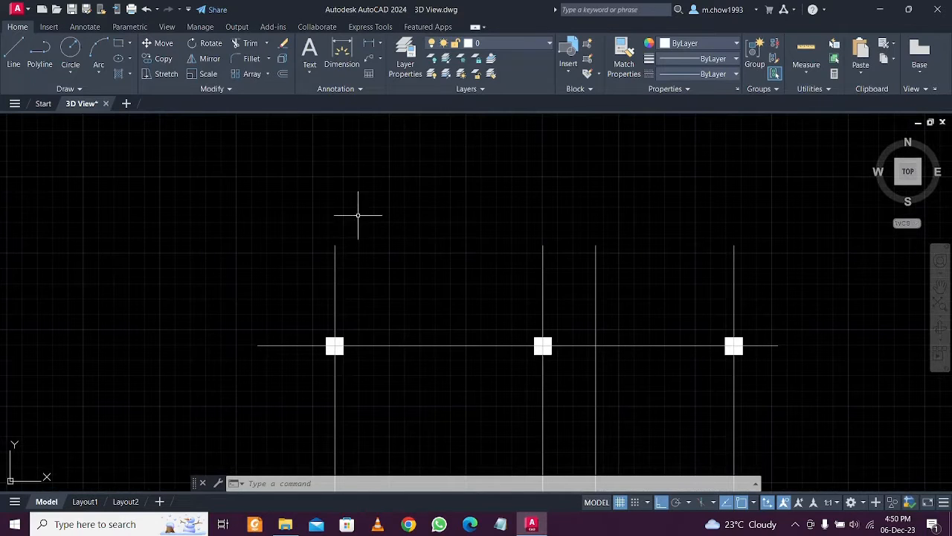
click(309, 72)
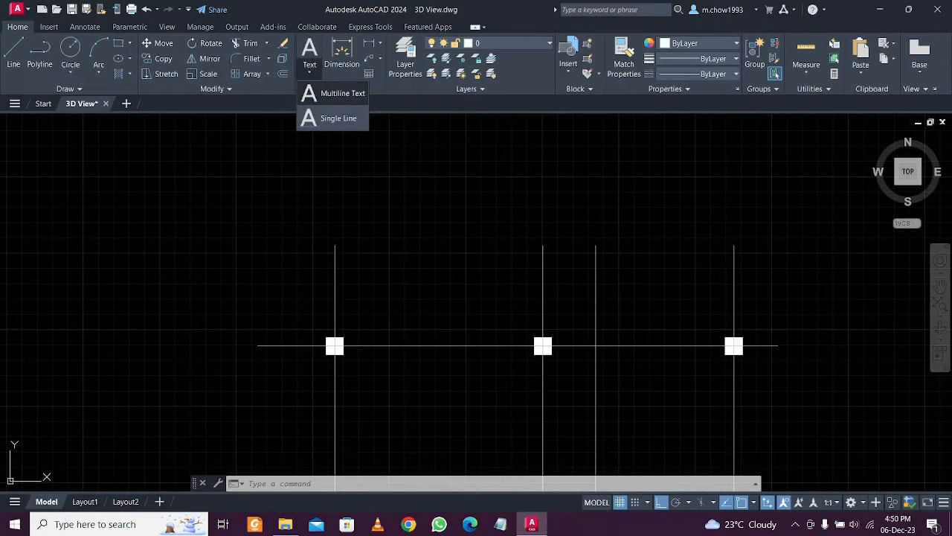
click(338, 93)
scroll(329, 214, up, 2)
click(323, 215)
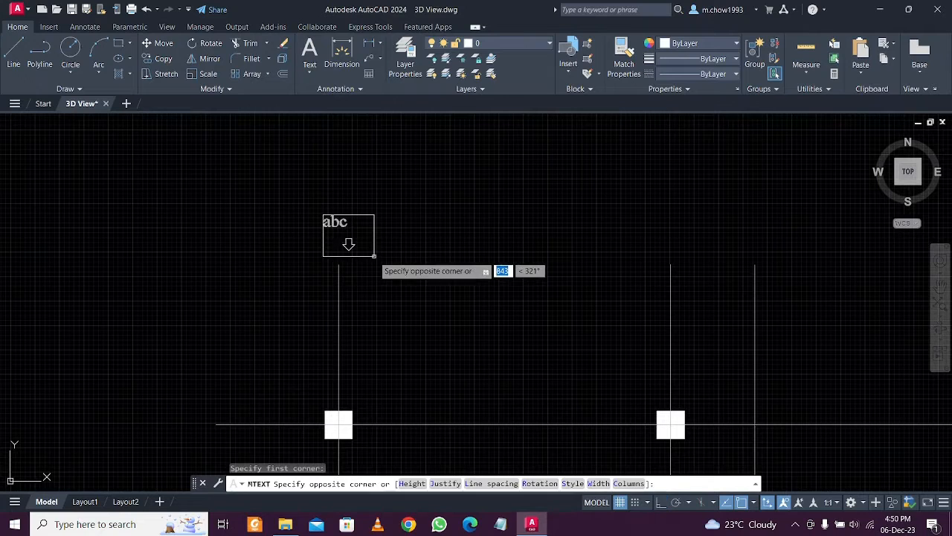
scroll(354, 250, down, 2)
click(363, 223)
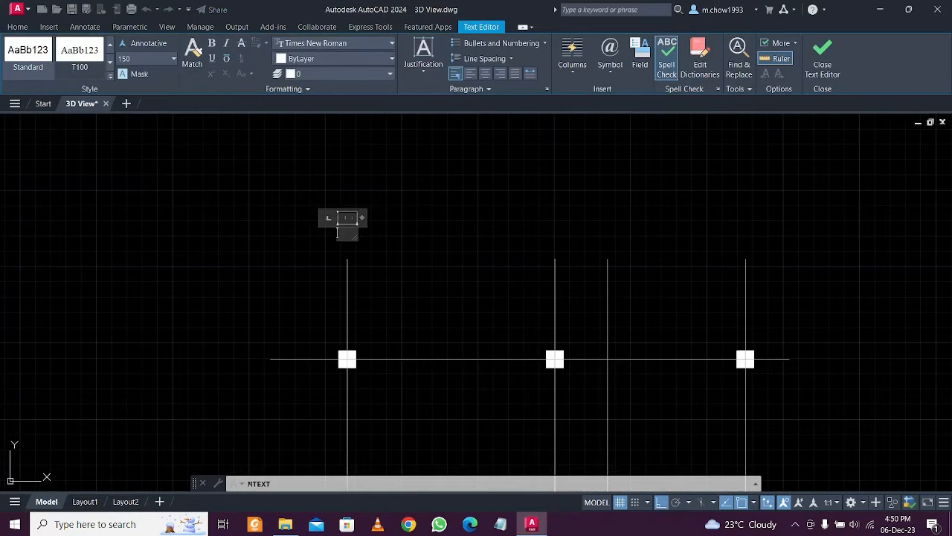
click(446, 265)
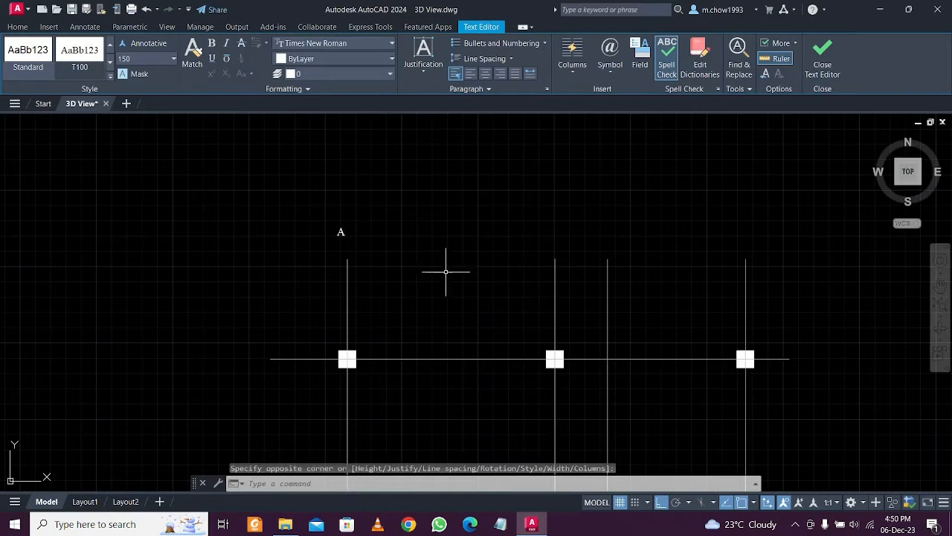
Draw a circle with a radius of about 163 centred on the letter A
scroll(323, 227, up, 4)
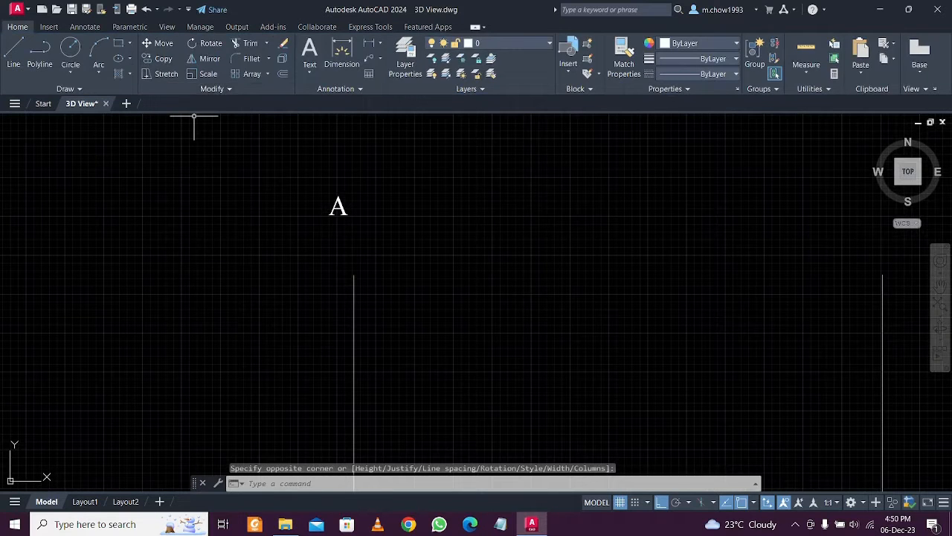
click(70, 49)
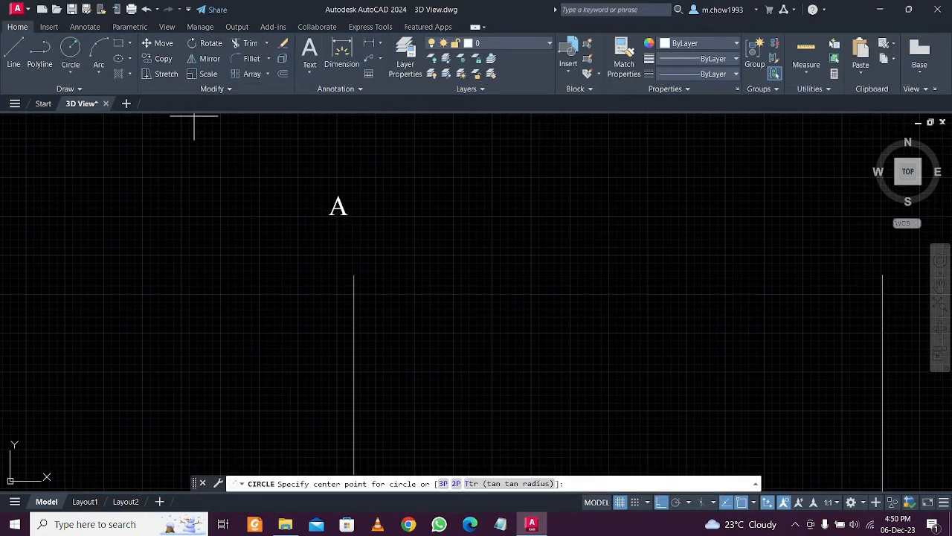
click(338, 207)
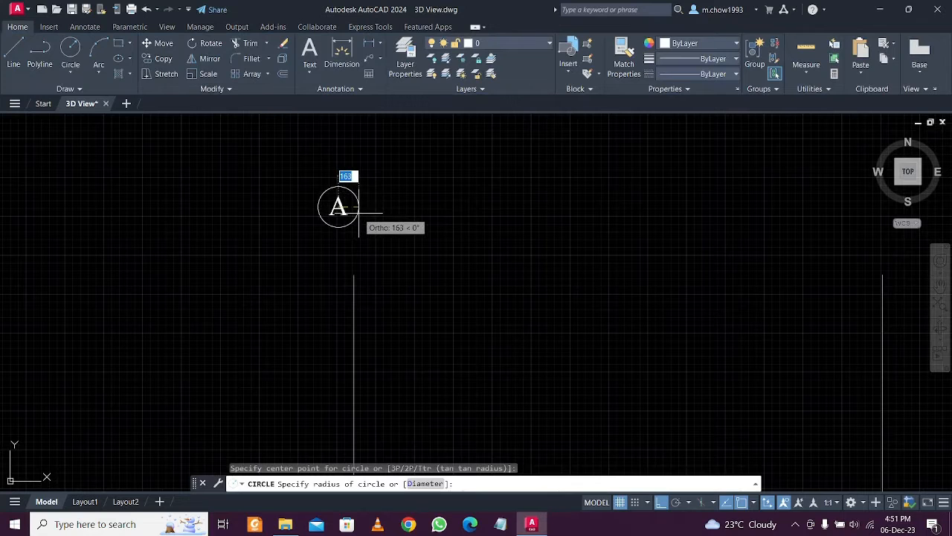
click(359, 213)
Move the circle and its letter A so the circle's lowest point sits on the upper end of the leftmost vertical centreline
scroll(363, 219, up, 3)
click(363, 219)
click(247, 183)
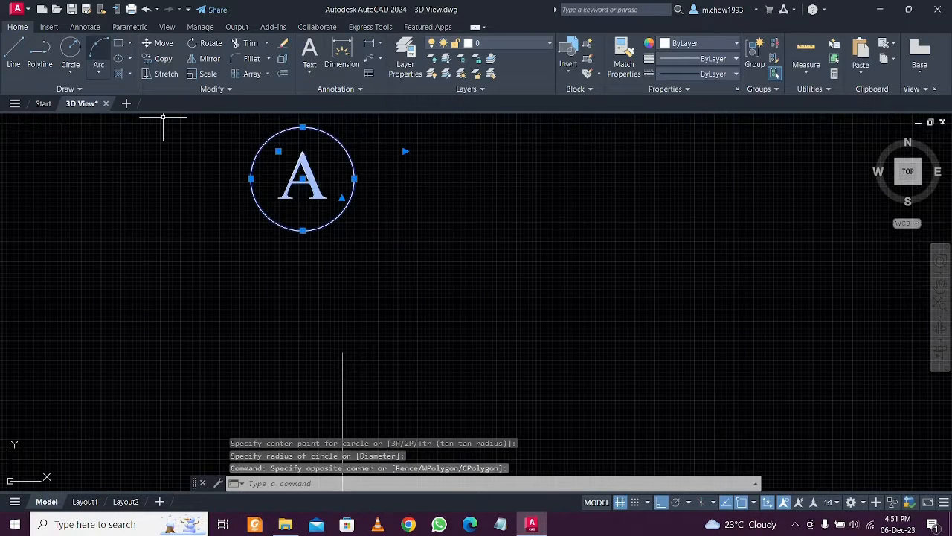
text(m)
key(Return)
click(302, 230)
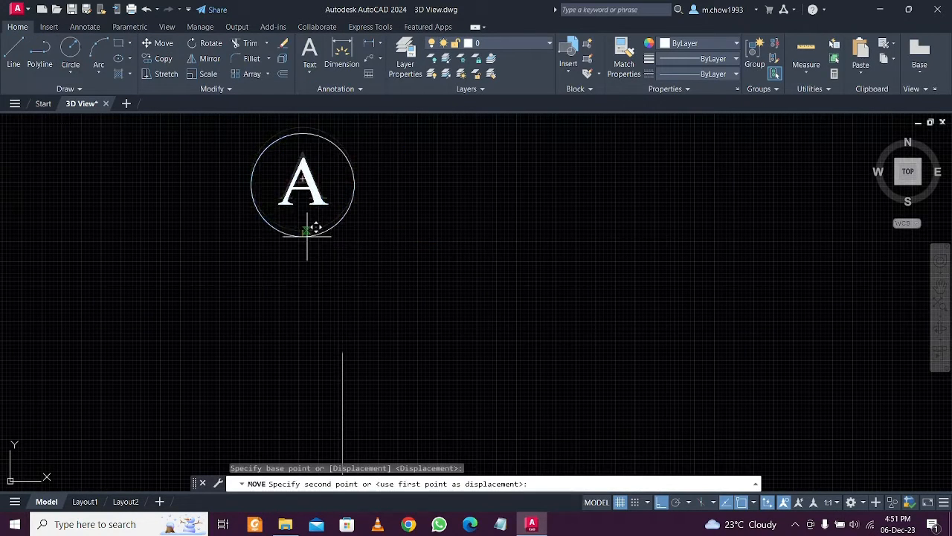
click(342, 352)
scroll(457, 322, down, 4)
Copy the circled A from the leftmost centreline's upper end to the upper ends of the other three vertical centrelines
click(457, 323)
click(307, 251)
scroll(421, 299, down, 3)
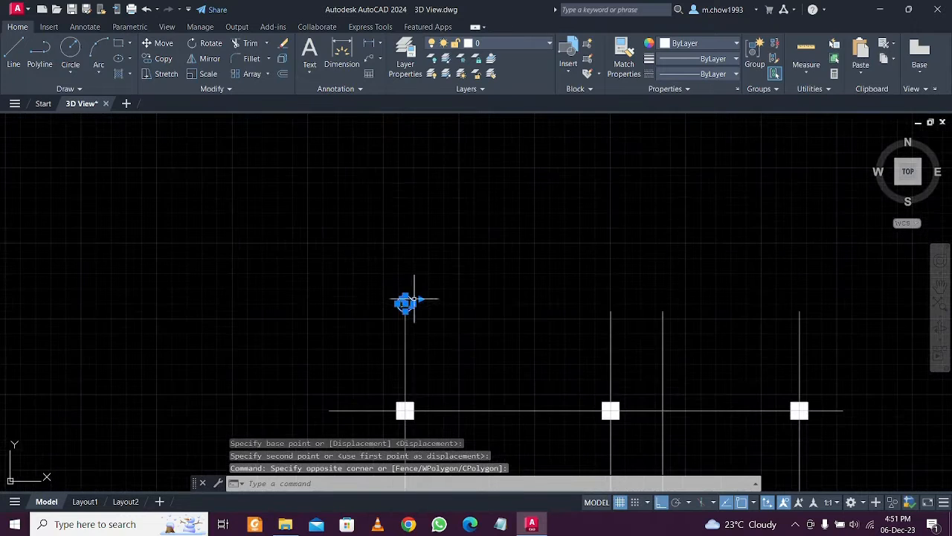
scroll(441, 305, up, 3)
click(159, 58)
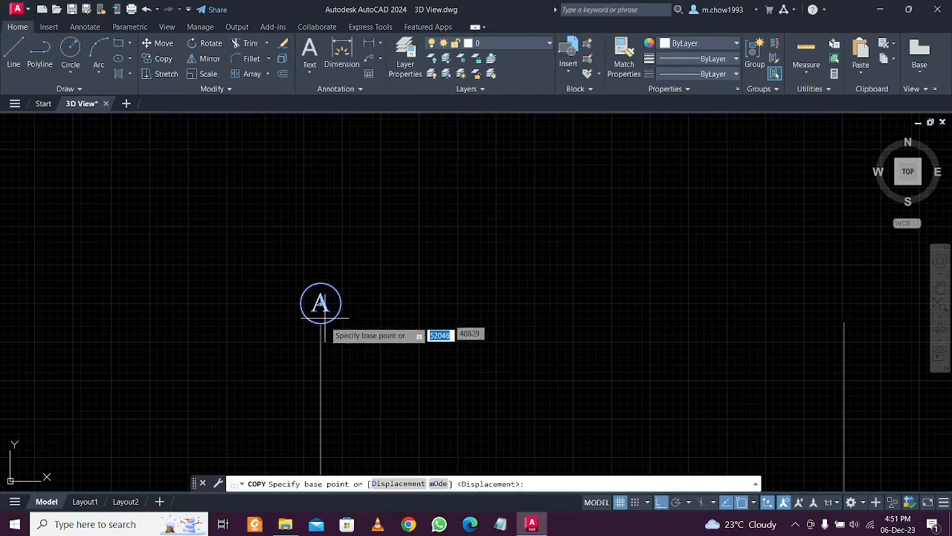
click(321, 326)
scroll(321, 326, down, 2)
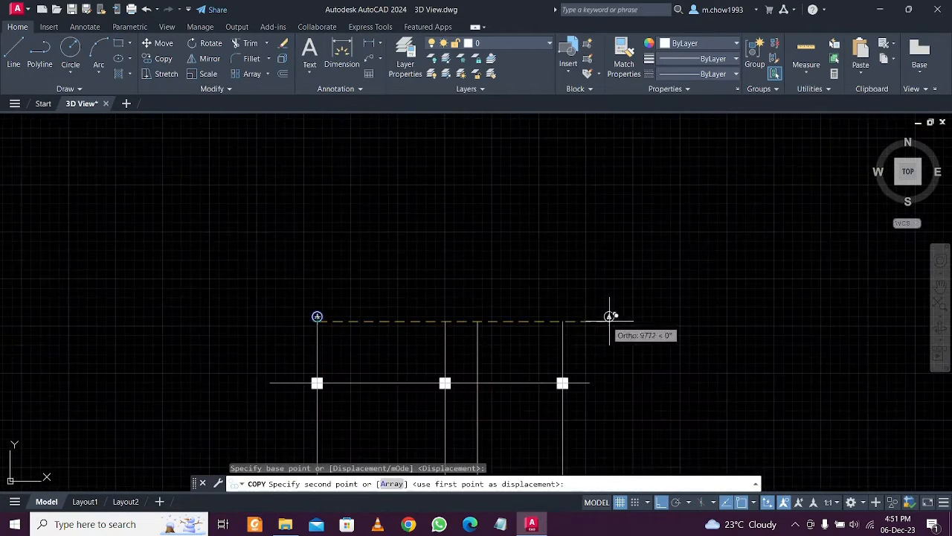
click(446, 316)
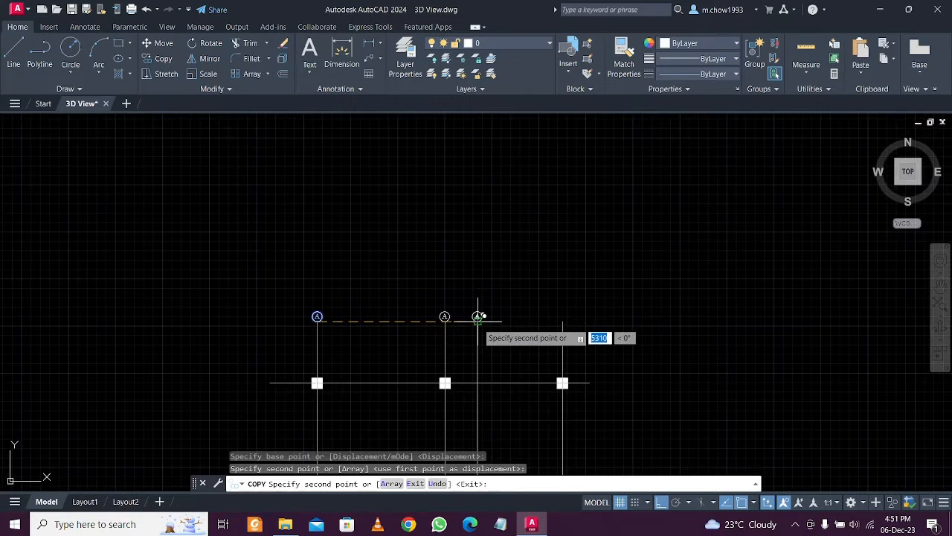
click(477, 316)
click(563, 316)
key(Escape)
Change the second grid bubble's letter to B and replace the letter in the third bubble
scroll(444, 316, up, 5)
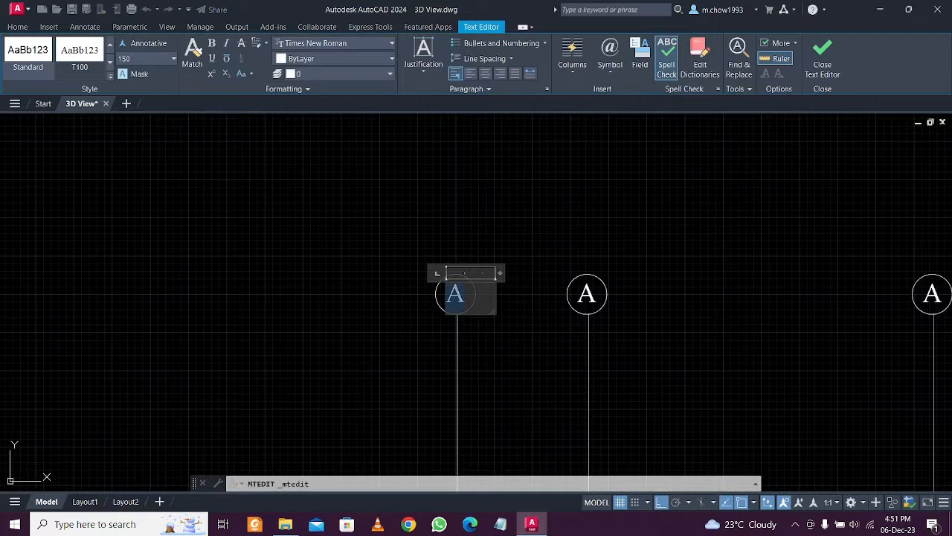
click(514, 138)
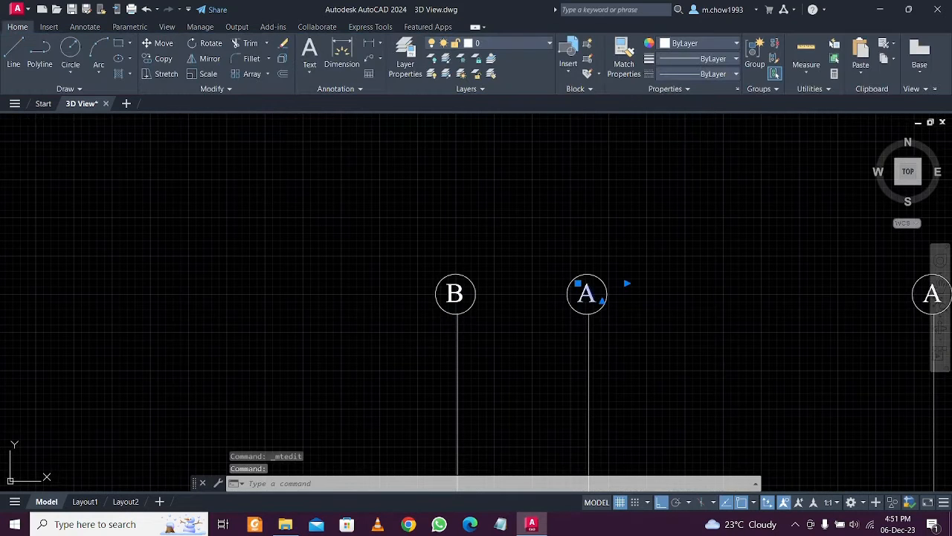
double_click(587, 294)
key(Delete)
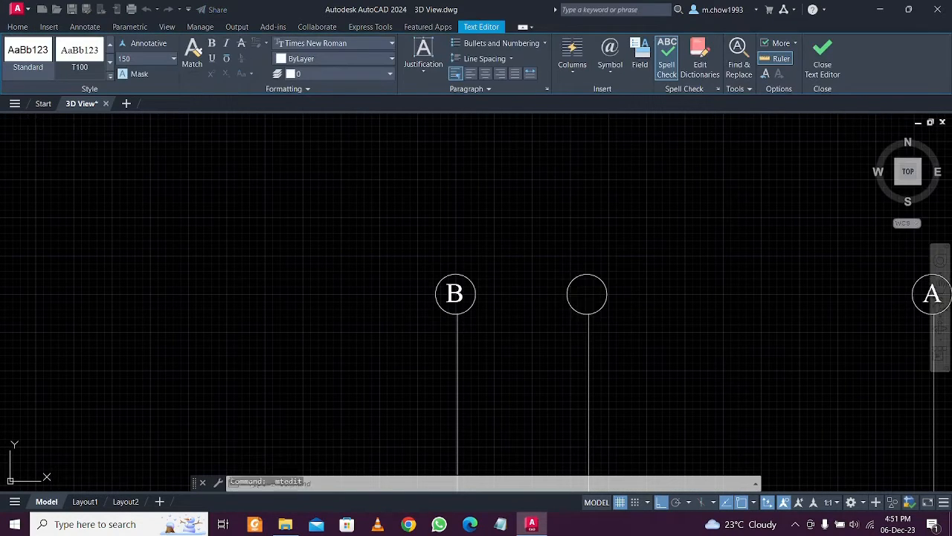
click(474, 239)
Change the letter in the rightmost grid bubble to D
scroll(322, 272, down, 2)
scroll(513, 276, up, 4)
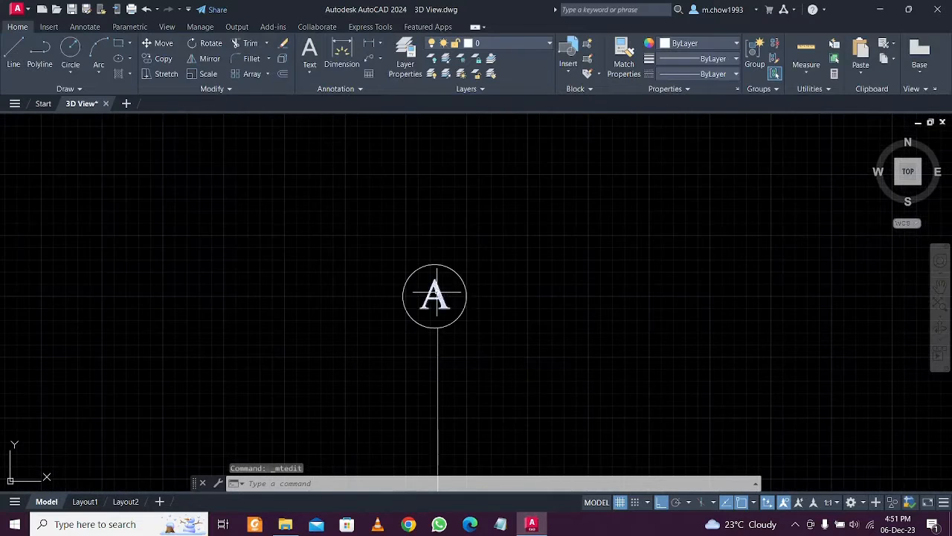
double_click(435, 296)
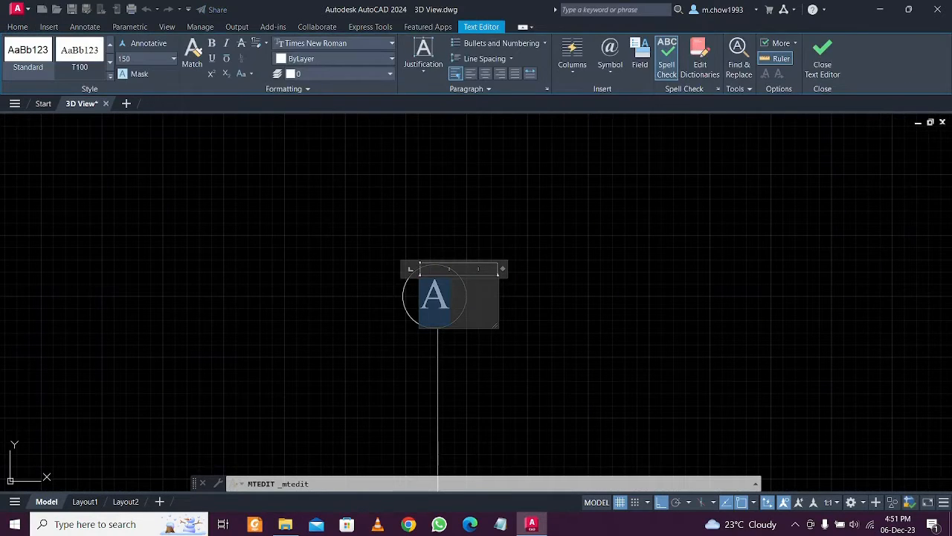
text(D)
click(326, 263)
Copy the circled A from the leftmost vertical centreline to the left end of the topmost horizontal centreline, using the circle's rightmost point as base
scroll(497, 264, down, 5)
middle_drag(440, 345, 454, 273)
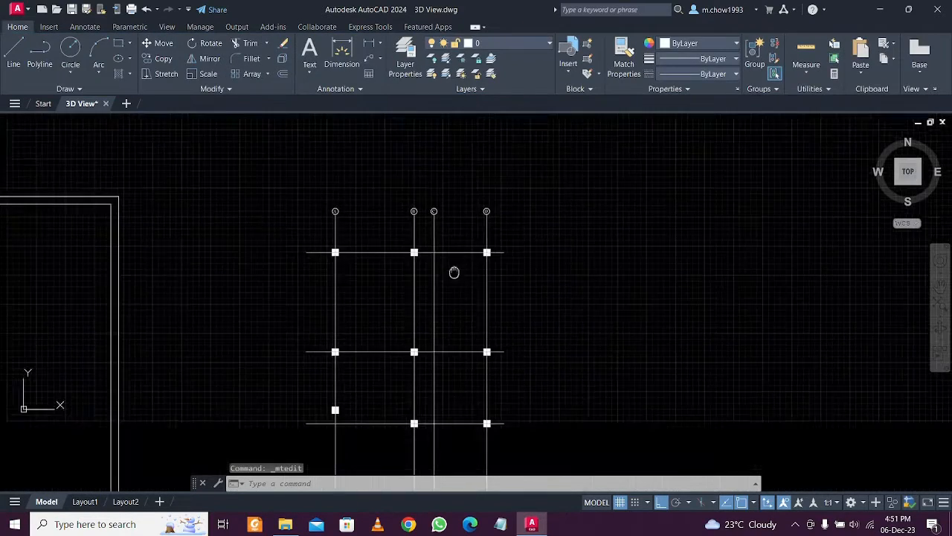
scroll(372, 268, up, 6)
click(321, 191)
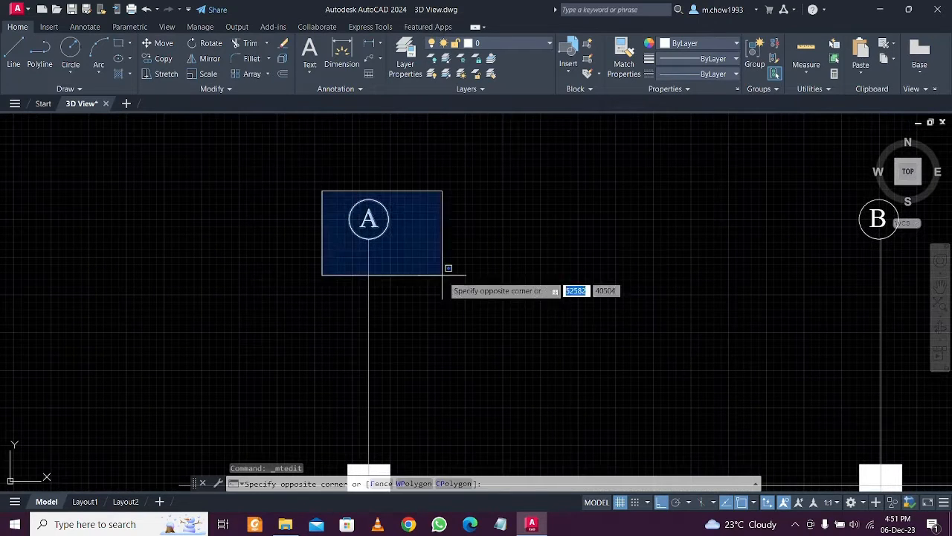
click(442, 275)
click(158, 58)
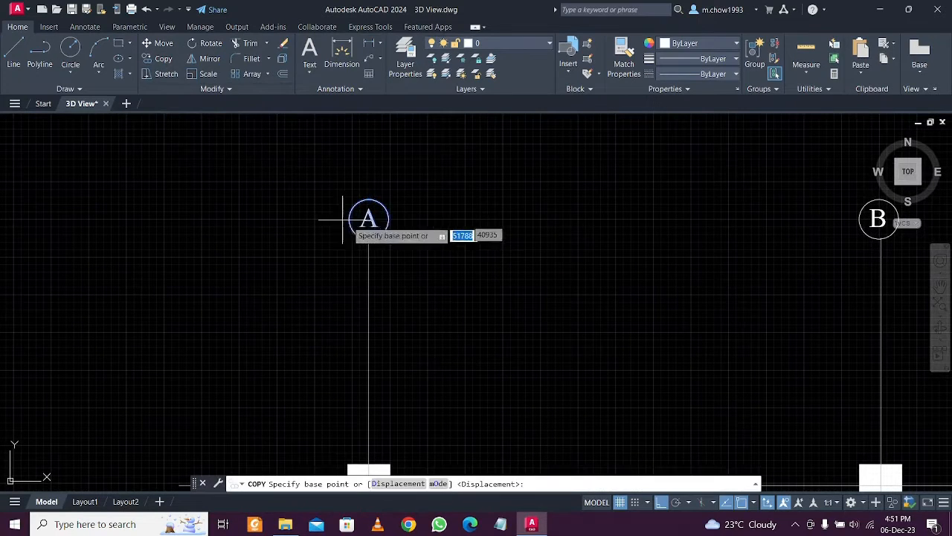
click(388, 218)
scroll(387, 219, down, 3)
scroll(330, 287, up, 2)
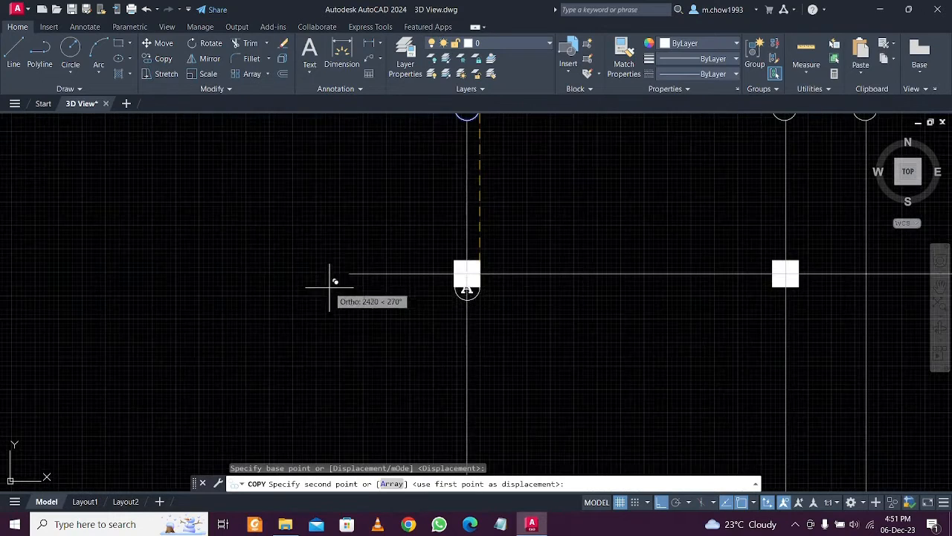
click(348, 272)
key(Escape)
scroll(326, 292, up, 4)
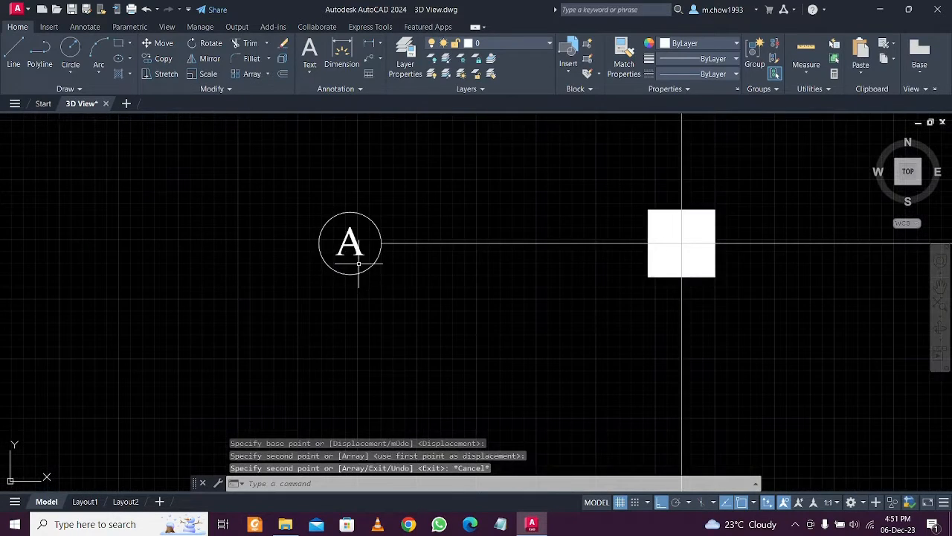
Change the letter in the topmost horizontal centreline's bubble to 1 and move the number slightly right, closer to the circle's centre
scroll(360, 267, up, 5)
click(358, 237)
click(355, 233)
double_click(355, 234)
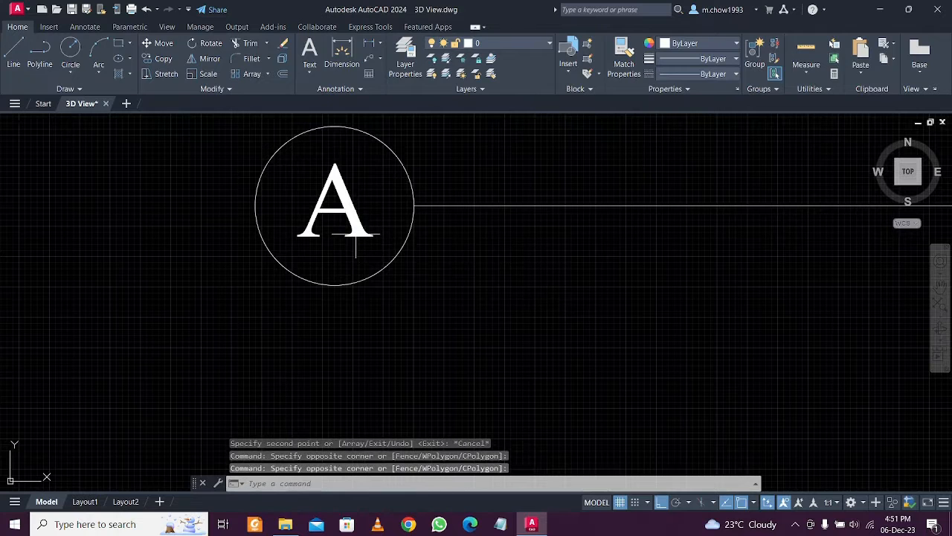
click(355, 234)
click(351, 207)
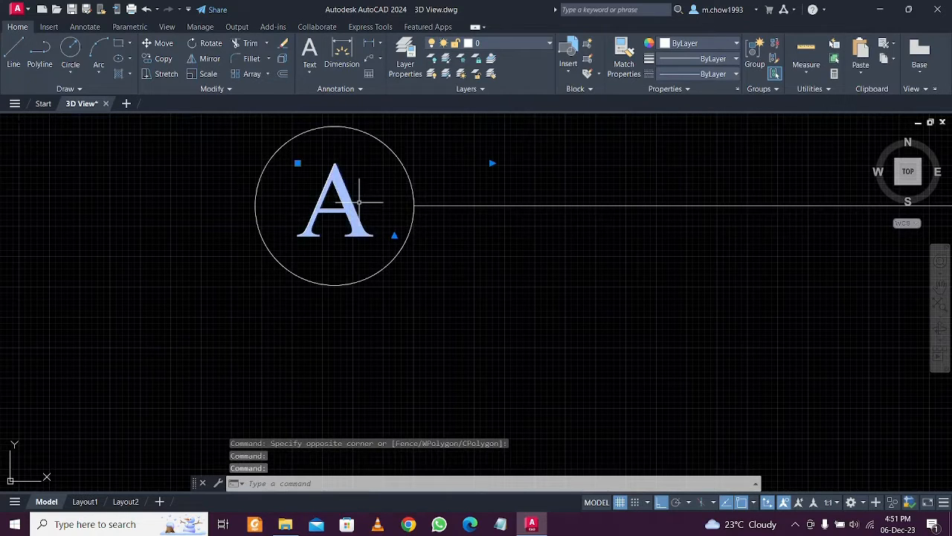
key(Escape)
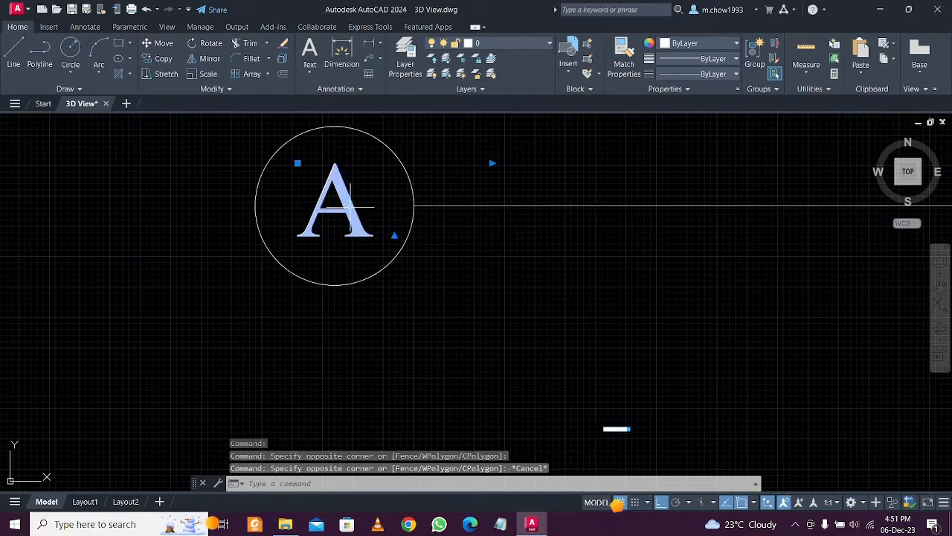
key(Escape)
double_click(376, 202)
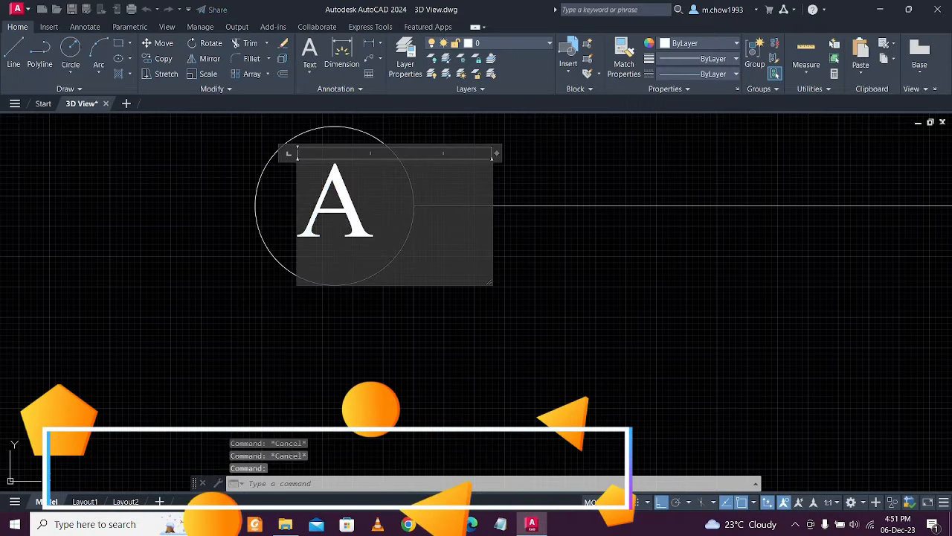
text(1)
click(345, 298)
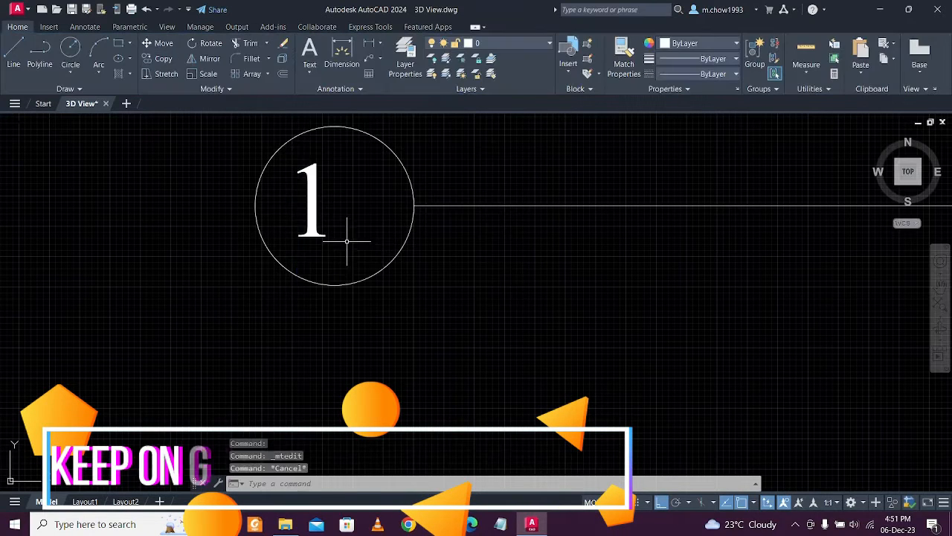
click(419, 351)
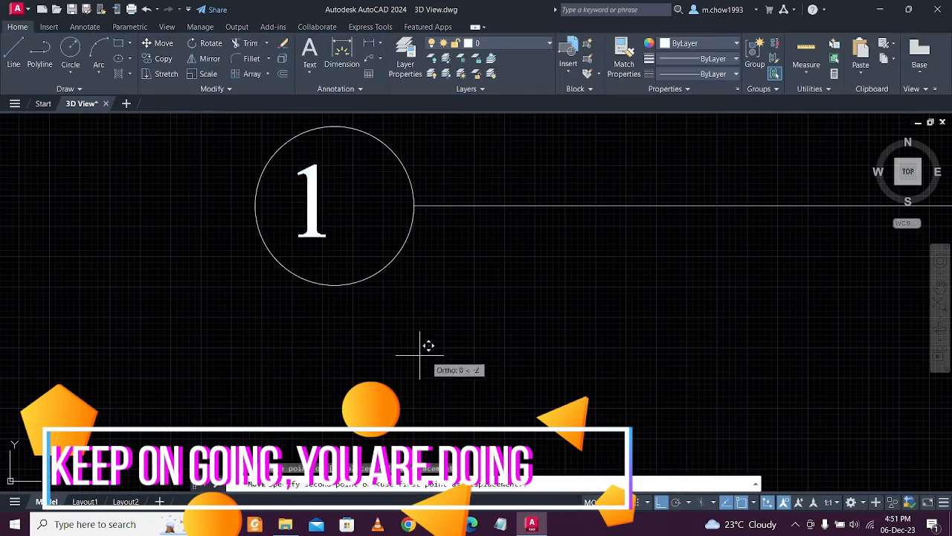
click(434, 350)
Copy the circled 1 from the topmost horizontal centreline to the left ends of the second and third horizontal centrelines
click(359, 222)
click(301, 203)
click(415, 293)
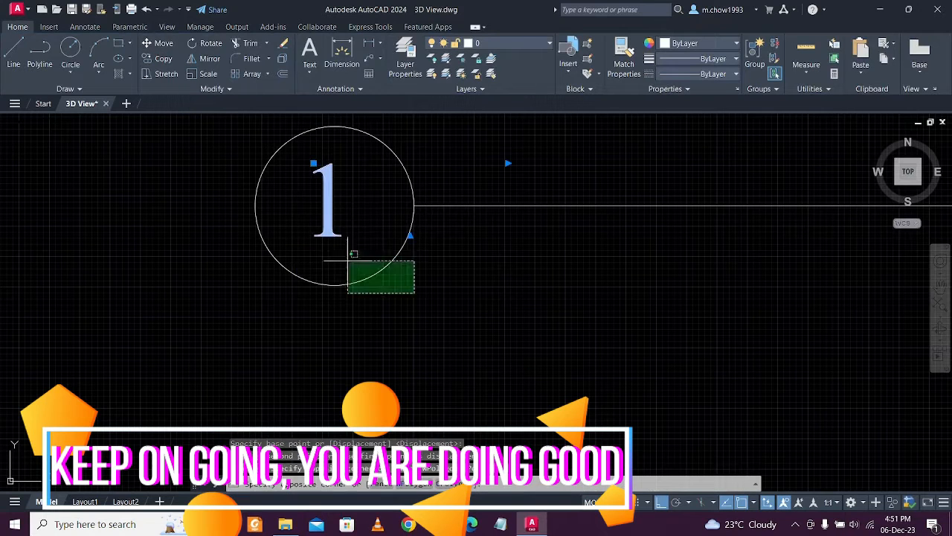
click(347, 260)
text(co)
key(Return)
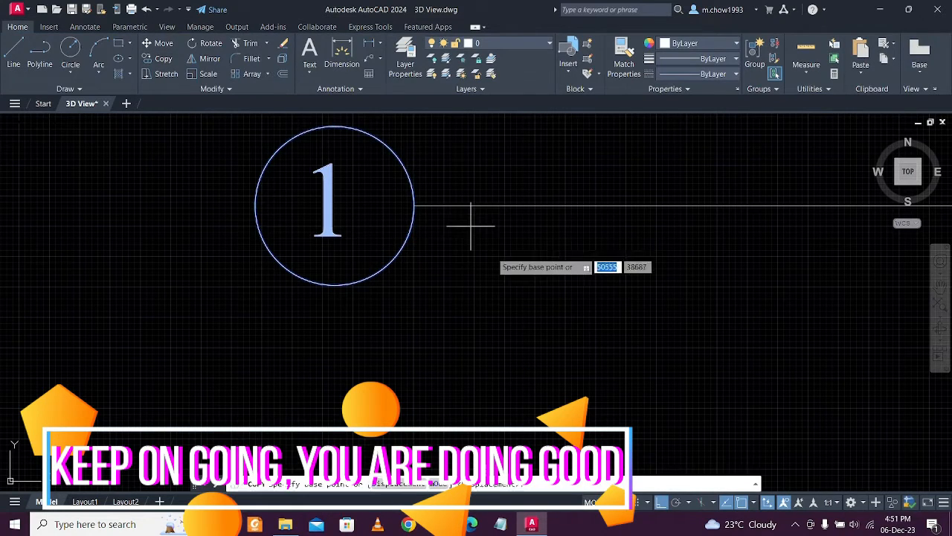
click(414, 204)
scroll(415, 204, down, 10)
middle_drag(404, 369, 413, 243)
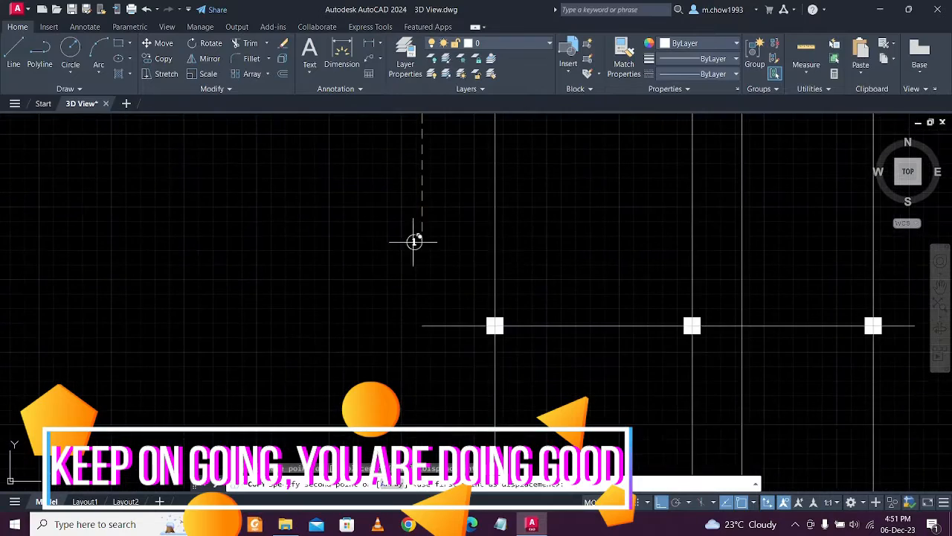
scroll(426, 321, up, 4)
scroll(416, 328, down, 5)
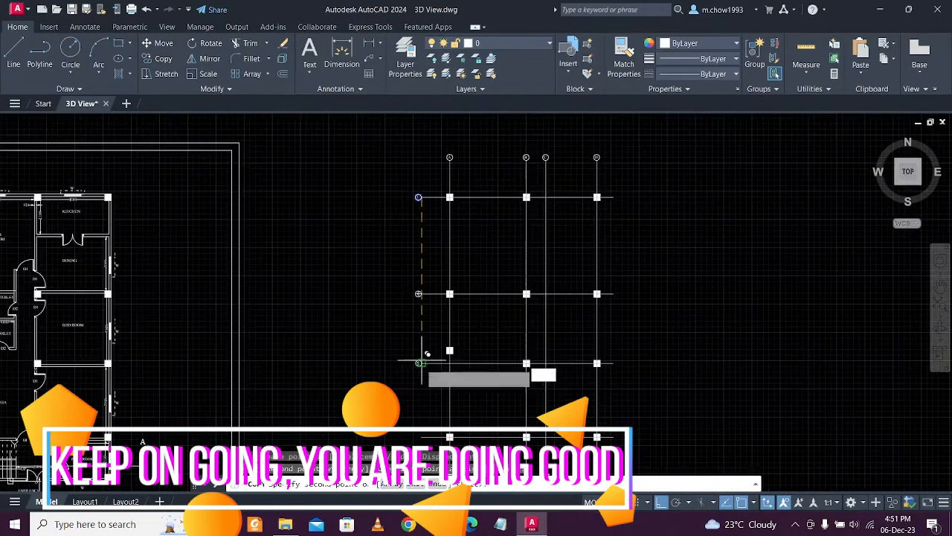
scroll(424, 365, up, 3)
scroll(426, 375, down, 5)
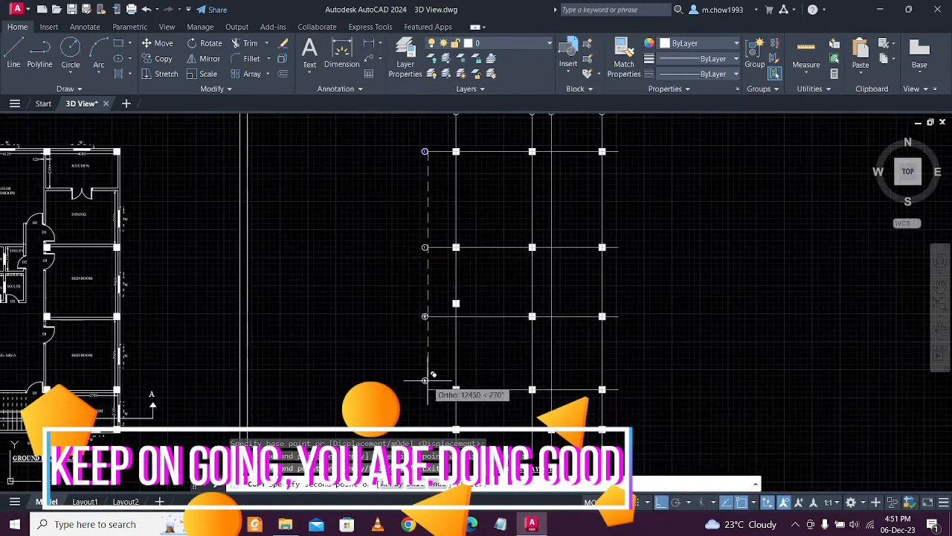
Place further copies of the circled 1 at the left ends of the two lowest horizontal centrelines
scroll(430, 395, up, 5)
click(424, 384)
middle_drag(431, 400, 432, 198)
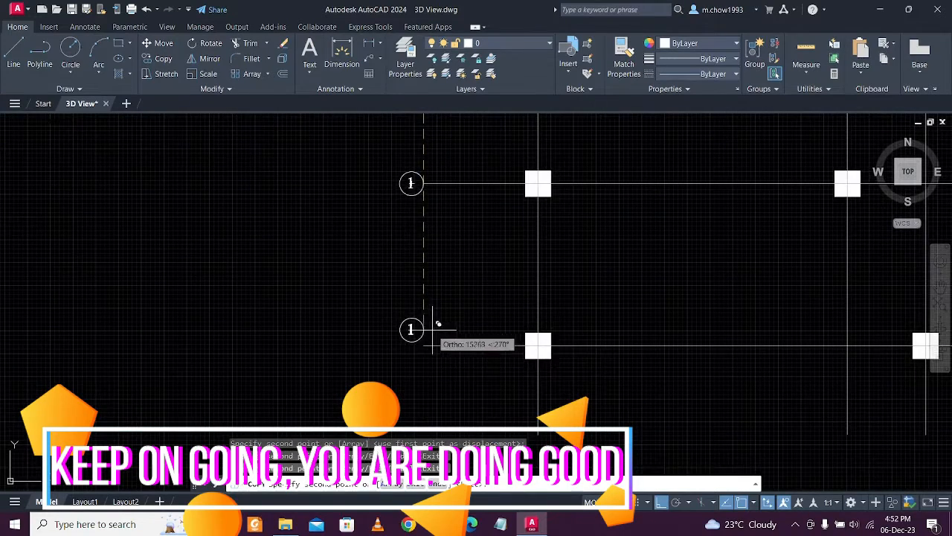
click(426, 339)
scroll(436, 276, down, 5)
Change the number in the second horizontal centreline's bubble to 2
scroll(436, 259, up, 6)
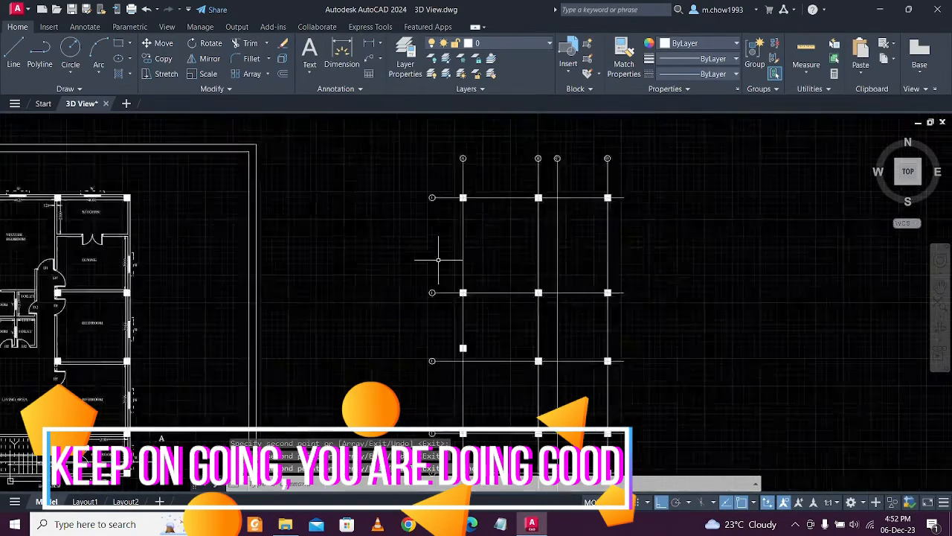
click(415, 319)
click(416, 315)
click(423, 312)
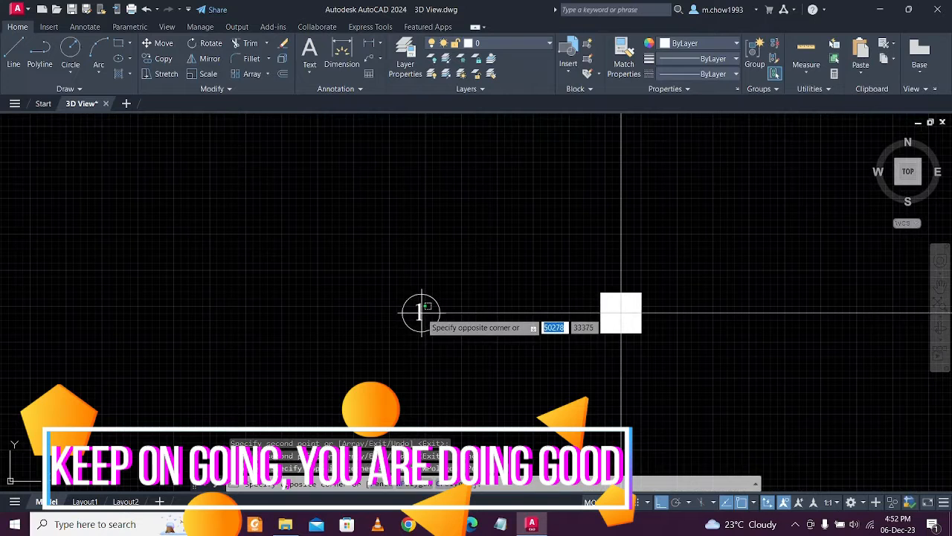
double_click(421, 316)
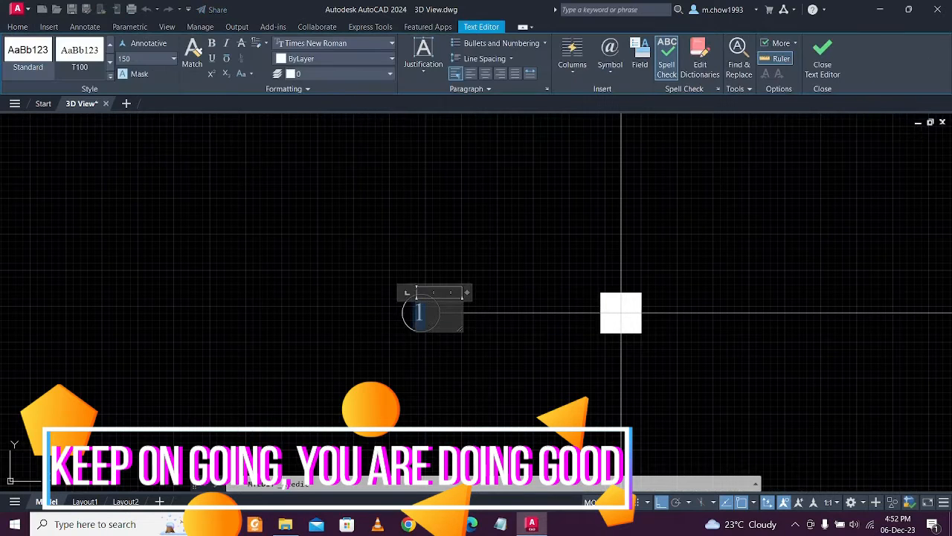
text(2)
click(340, 338)
Change the number in the third horizontal centreline's bubble to 3
scroll(444, 381, down, 5)
middle_drag(444, 380, 448, 263)
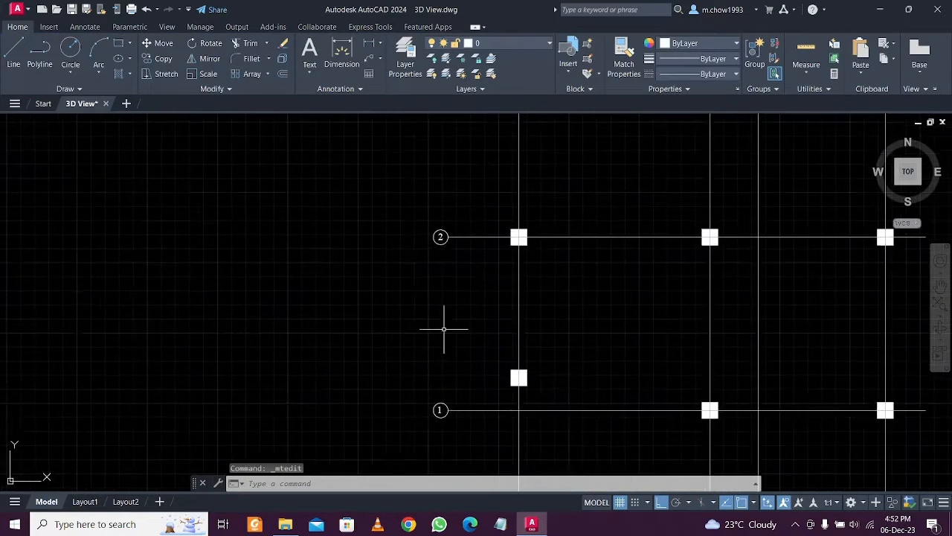
middle_drag(426, 438, 430, 289)
scroll(430, 289, up, 3)
click(480, 180)
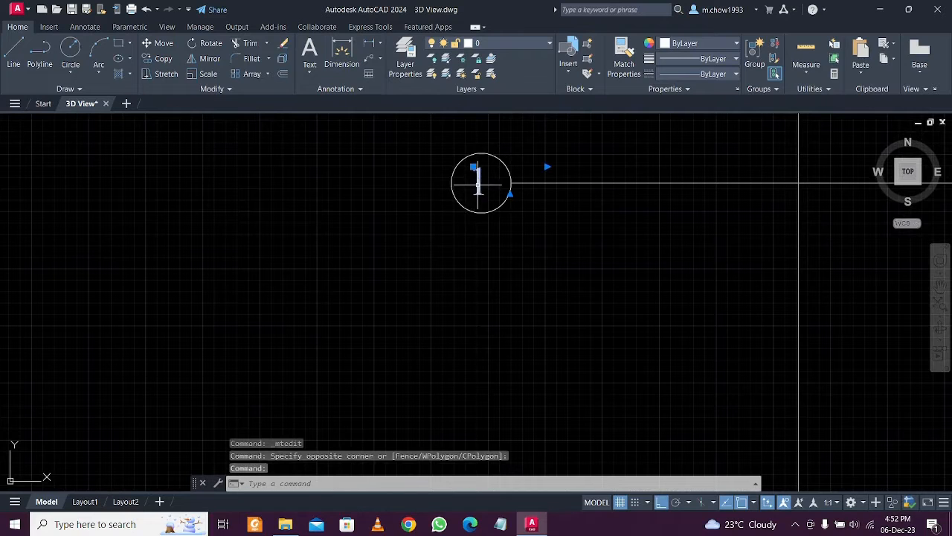
double_click(480, 180)
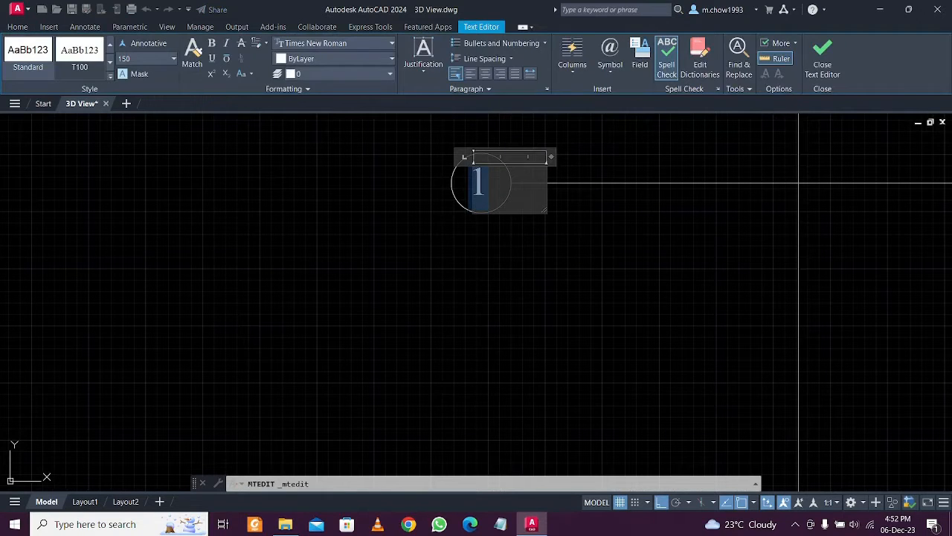
click(399, 293)
scroll(397, 285, down, 4)
Copy centreline 3 with its bubble straight up so it passes through the middle of the offset column on the leftmost vertical centreline
middle_drag(440, 476, 430, 414)
scroll(504, 258, down, 4)
scroll(481, 273, up, 4)
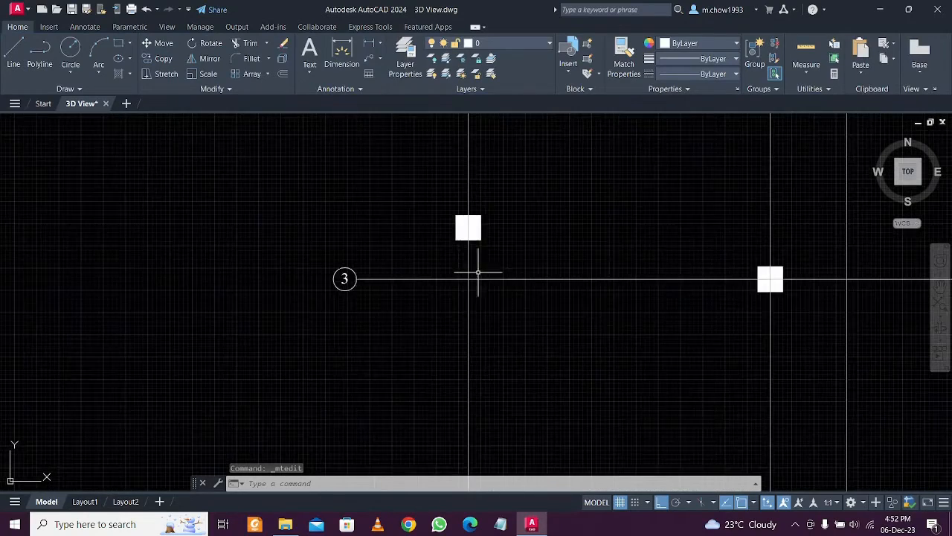
scroll(499, 264, down, 4)
middle_drag(536, 246, 511, 304)
scroll(495, 338, up, 4)
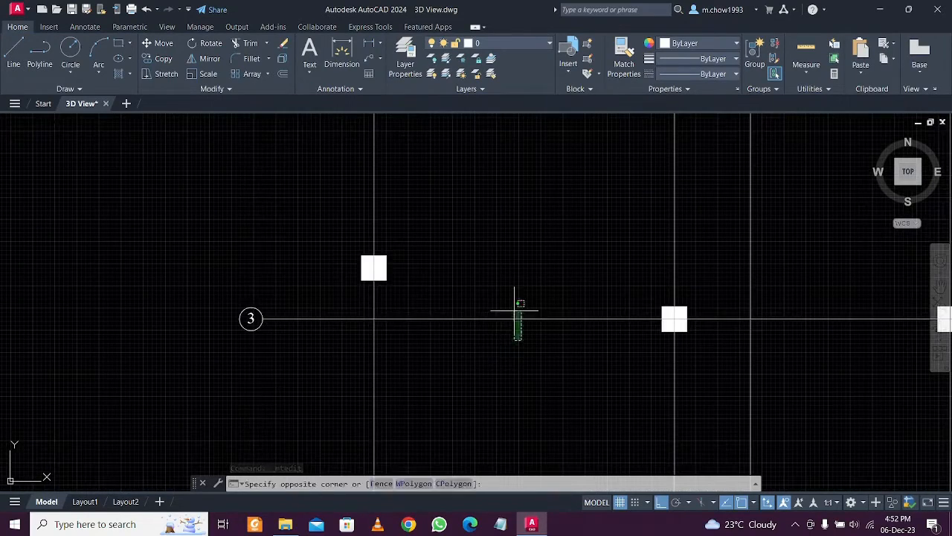
click(514, 308)
click(308, 341)
click(210, 270)
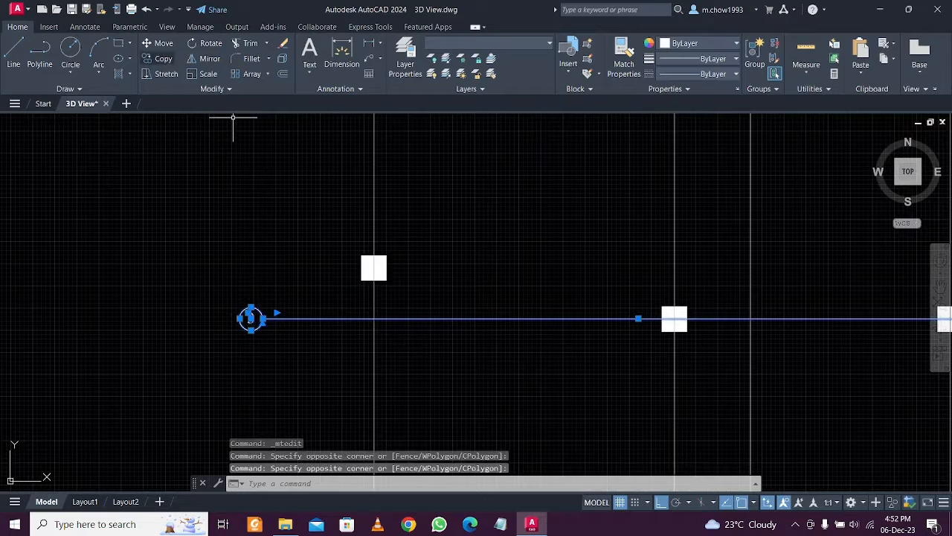
text(co)
key(Return)
scroll(350, 297, up, 1)
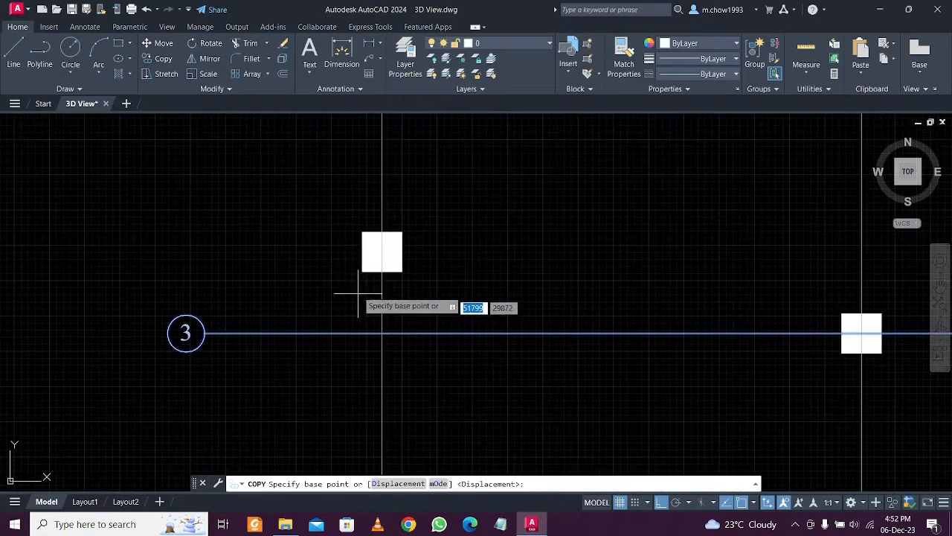
click(362, 333)
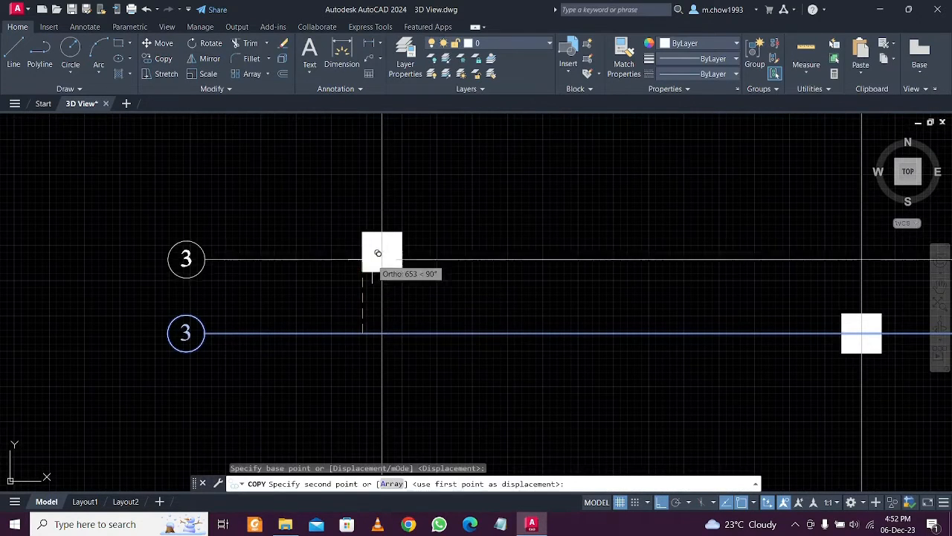
click(363, 250)
key(Escape)
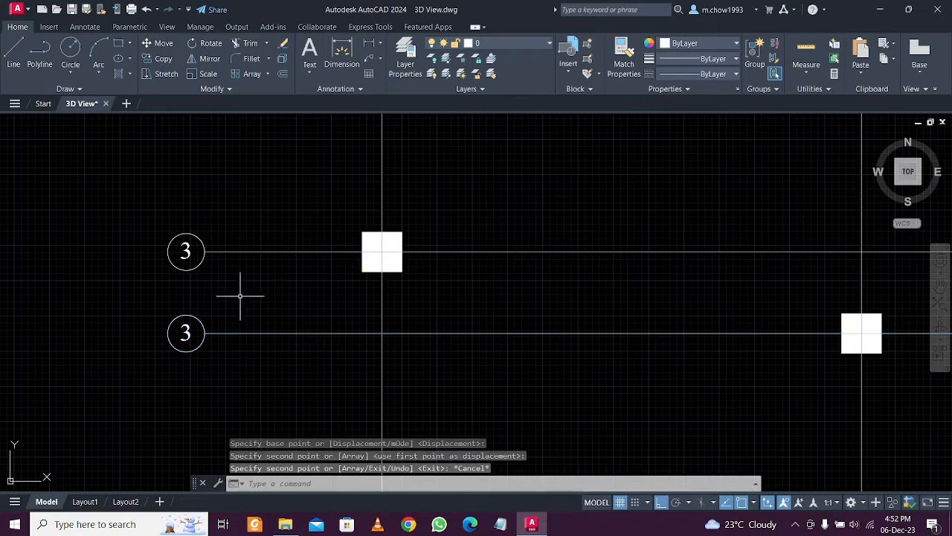
Change the number in the lower of the two bubbles labelled 3 to 4
double_click(186, 333)
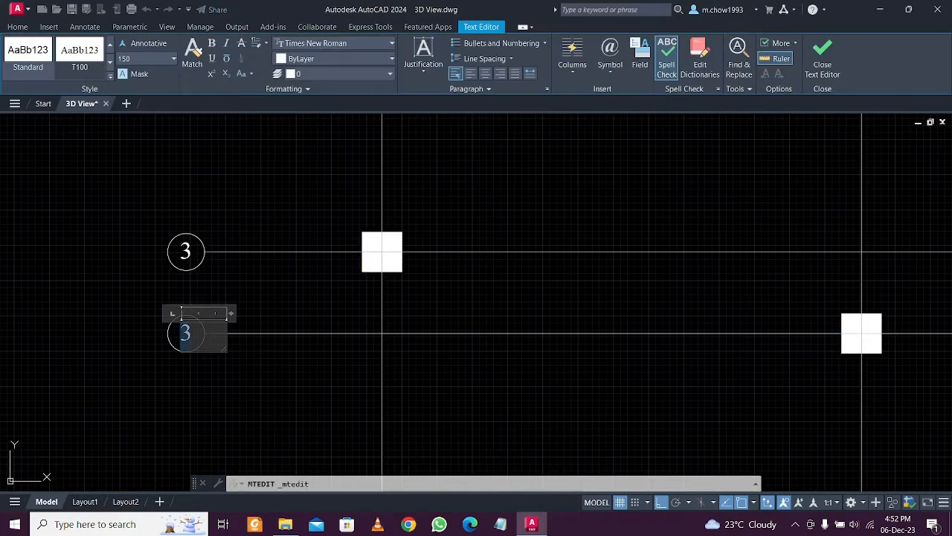
text(4)
click(134, 323)
scroll(179, 325, down, 5)
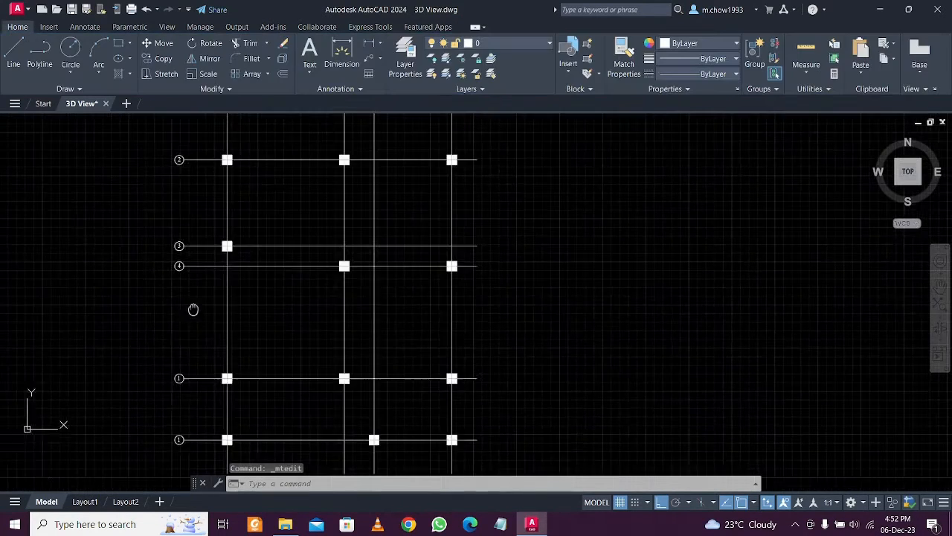
Change the number in the bubble directly below centreline 4 to 5
scroll(179, 328, up, 6)
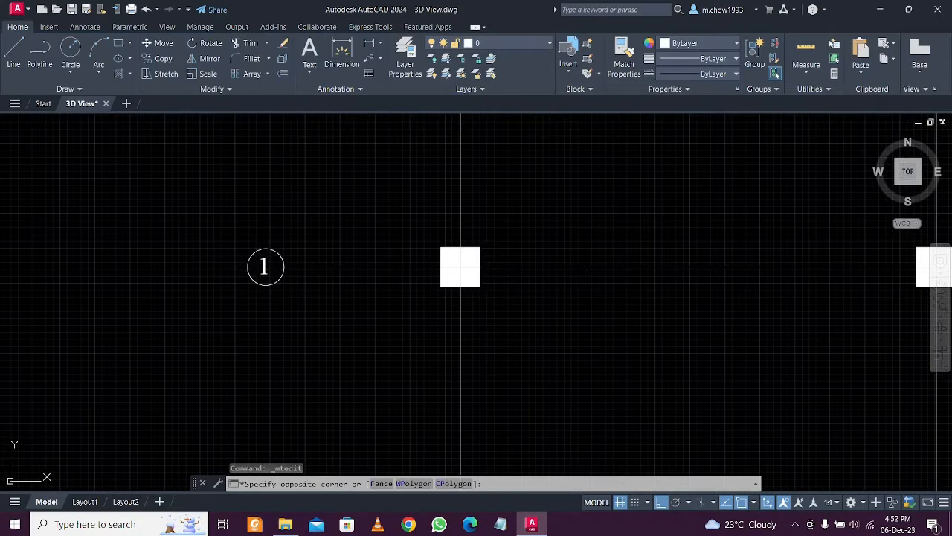
click(263, 266)
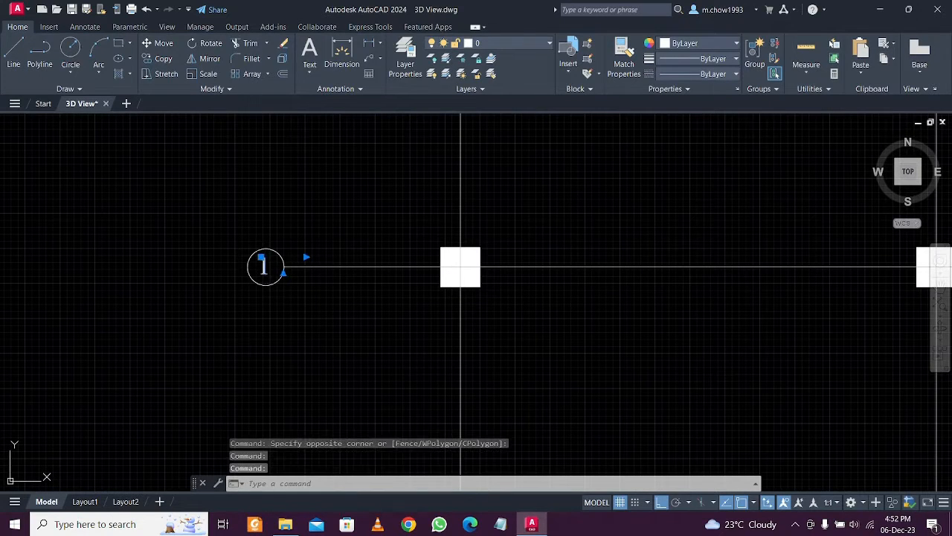
double_click(263, 266)
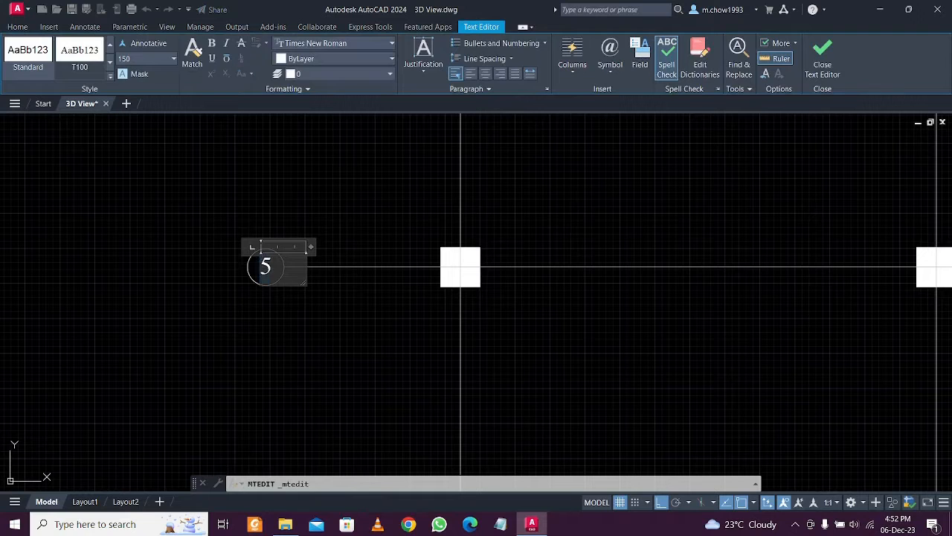
click(183, 272)
Change the number in the lowest horizontal centreline's bubble to 6
scroll(221, 265, down, 4)
middle_drag(244, 354, 260, 304)
scroll(251, 319, up, 4)
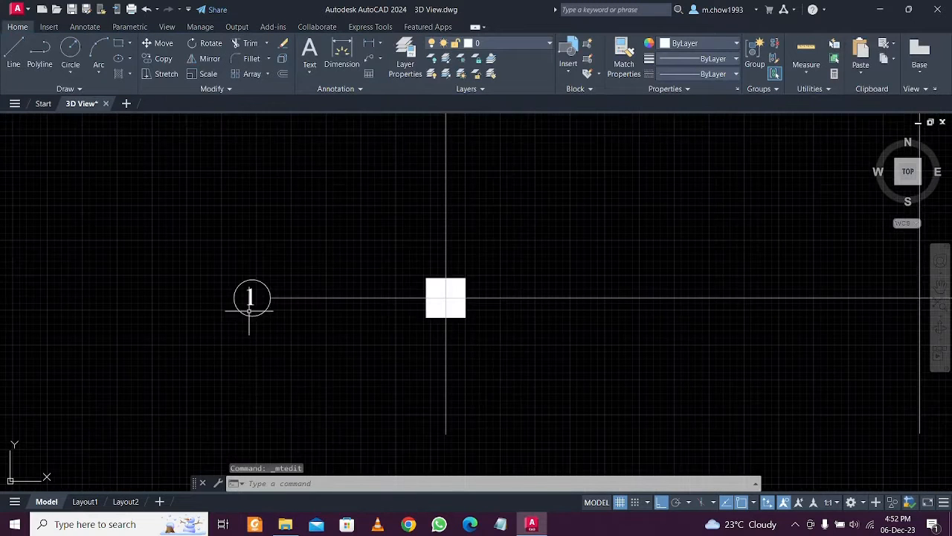
double_click(251, 297)
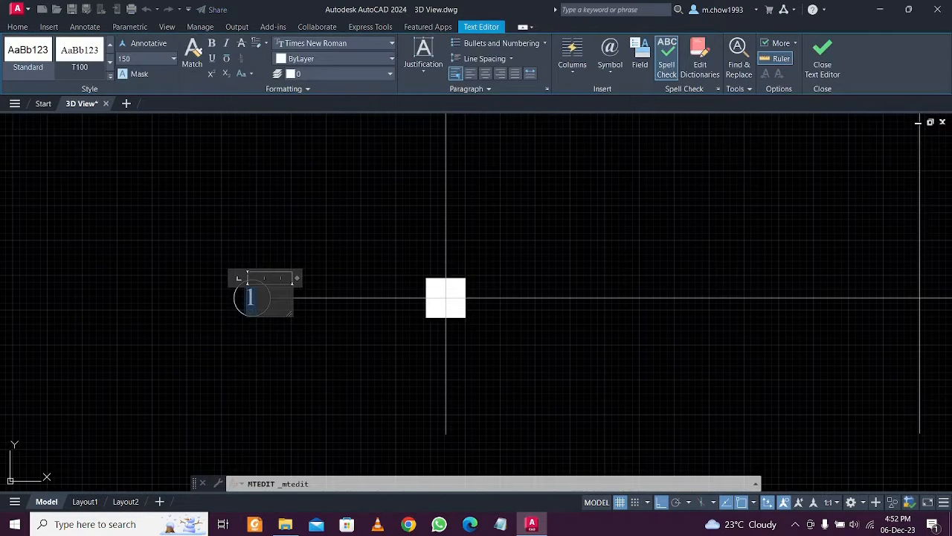
key(ctrl+Return)
Add a linear dimension between vertical centrelines A and B, placed just below their bubbles and above centreline 1
scroll(265, 297, down, 4)
middle_drag(301, 304, 308, 380)
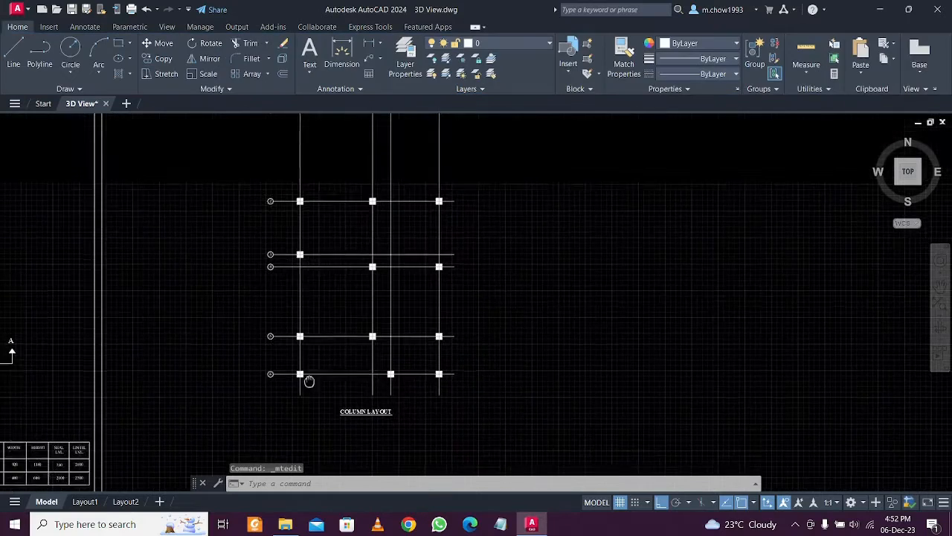
middle_drag(338, 303, 348, 447)
scroll(357, 221, up, 4)
scroll(370, 238, up, 2)
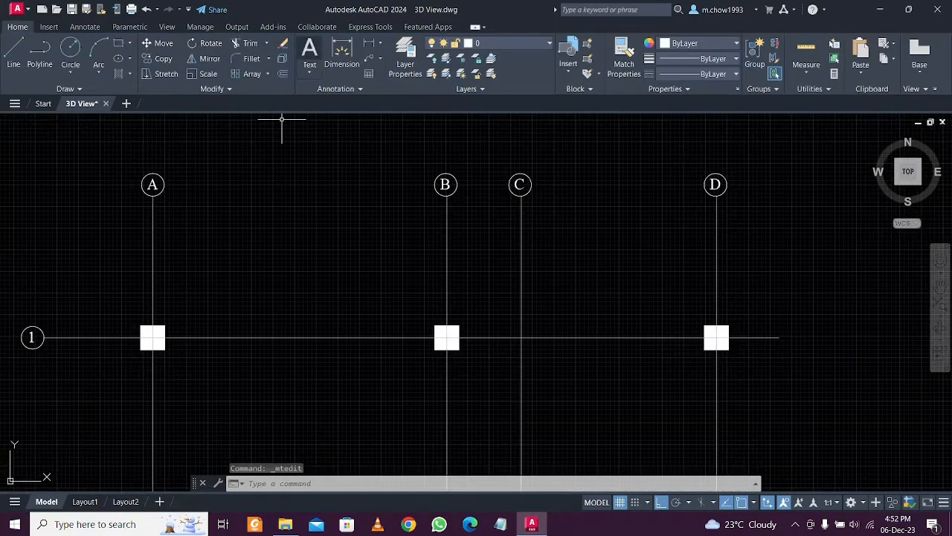
click(369, 42)
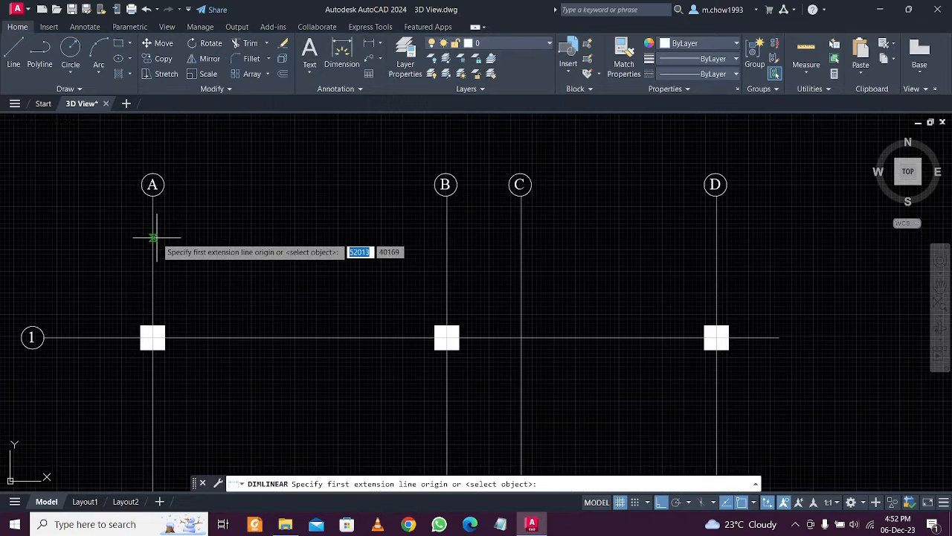
click(152, 229)
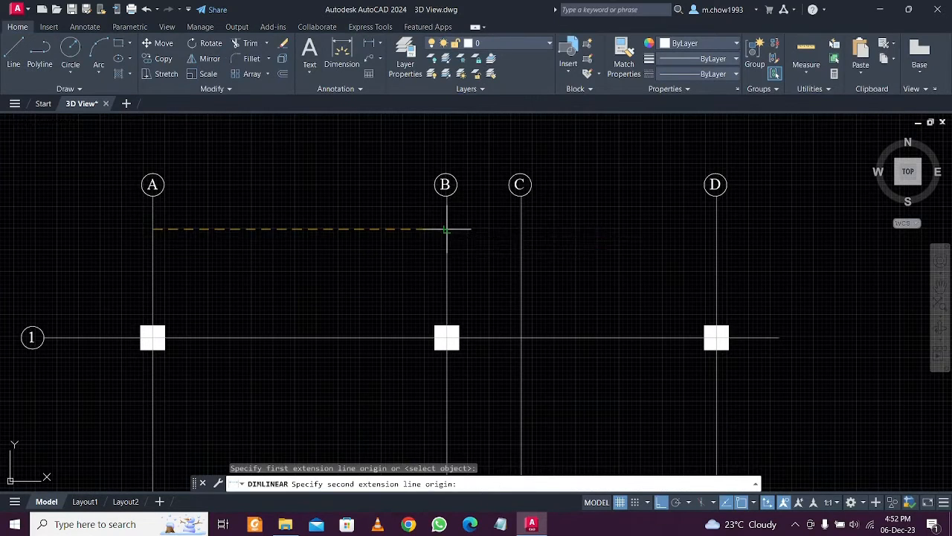
click(446, 229)
click(442, 229)
Add a linear dimension between vertical centrelines B and C, in line with the A–B dimension
key(Return)
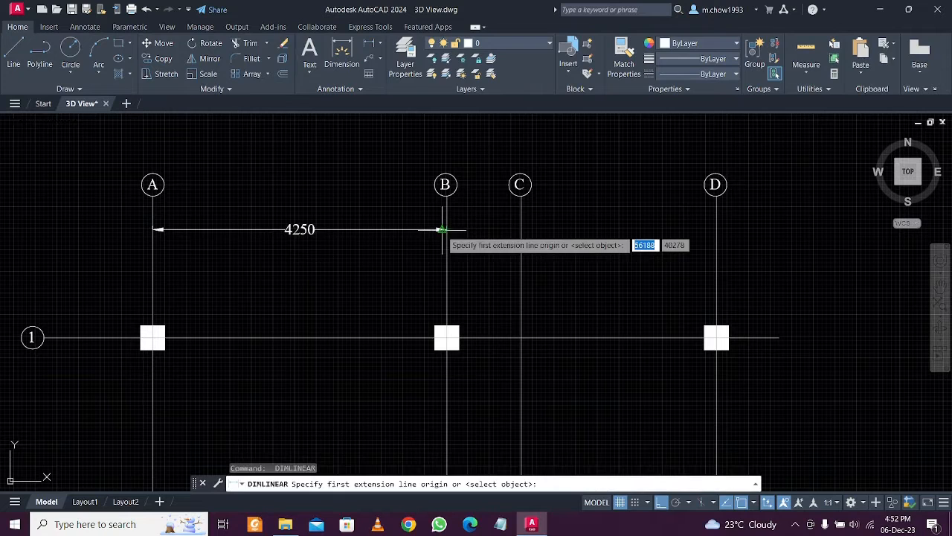
click(445, 229)
click(520, 230)
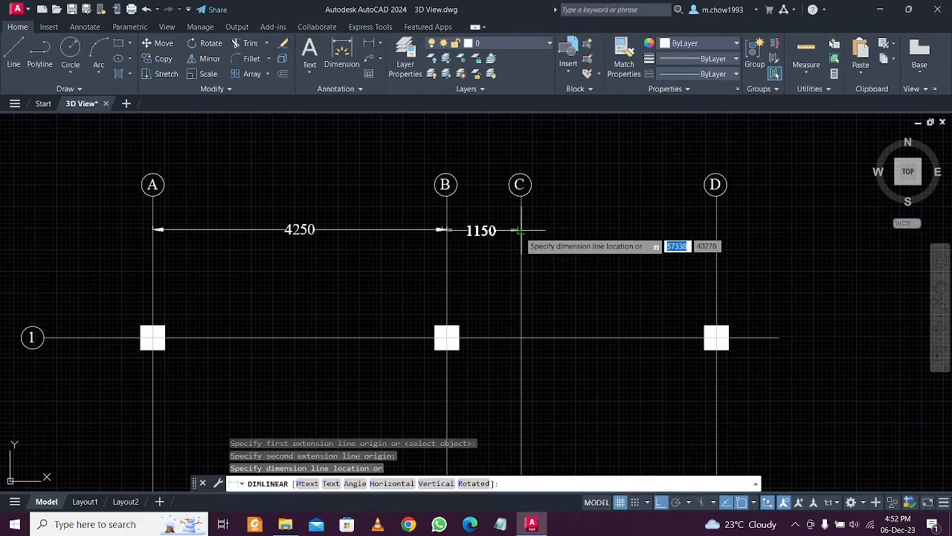
click(520, 231)
Add a linear dimension between vertical centrelines C and D, continuing the row of dimensions below the lettered bubbles
key(Return)
click(516, 230)
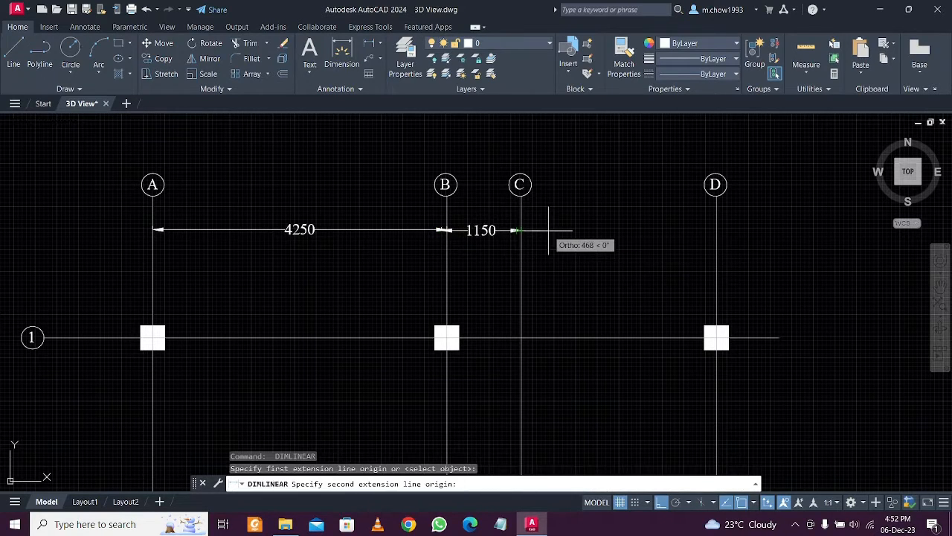
key(Escape)
key(Return)
click(521, 231)
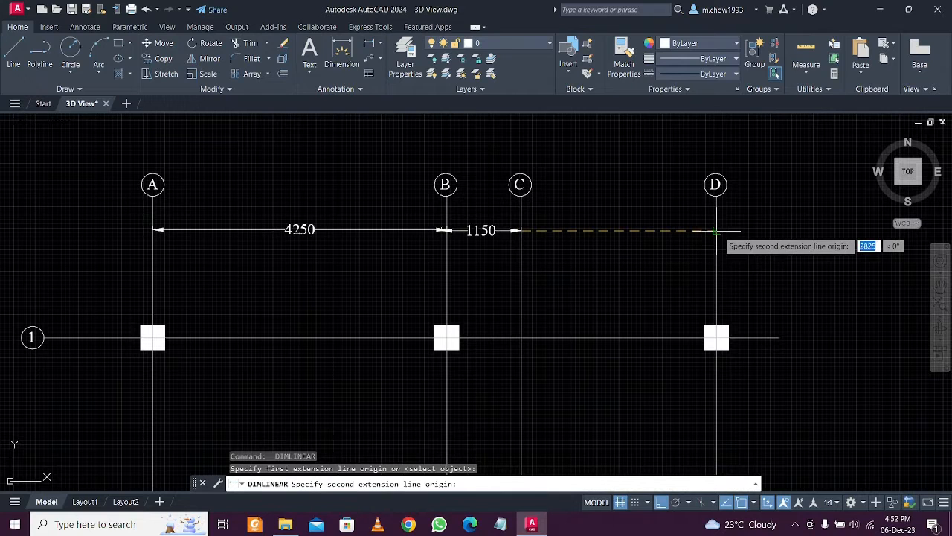
click(716, 231)
click(718, 231)
Add a vertical linear dimension between horizontal centrelines 1 and 2, placed between the numbered bubbles and centreline A
scroll(390, 245, down, 2)
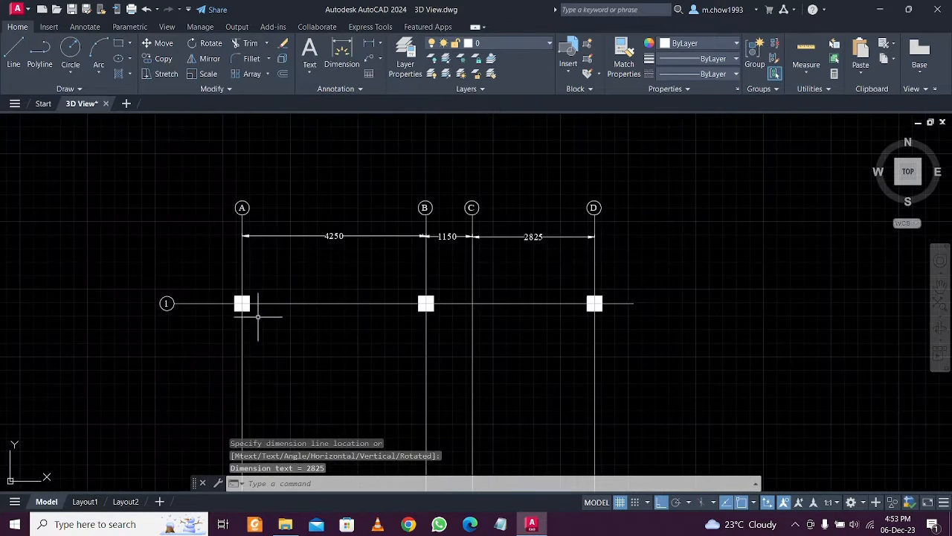
scroll(223, 305, up, 2)
key(Return)
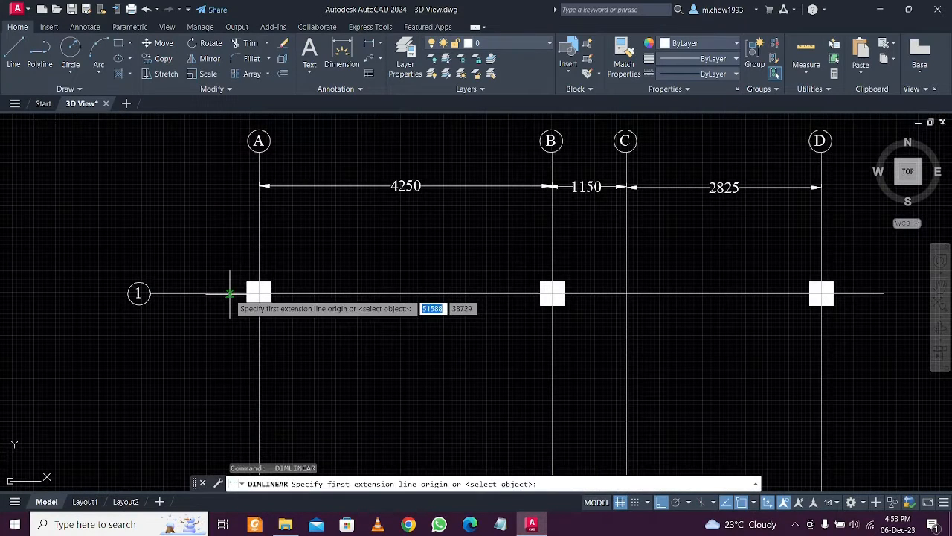
click(178, 293)
scroll(169, 292, down, 4)
scroll(183, 351, up, 4)
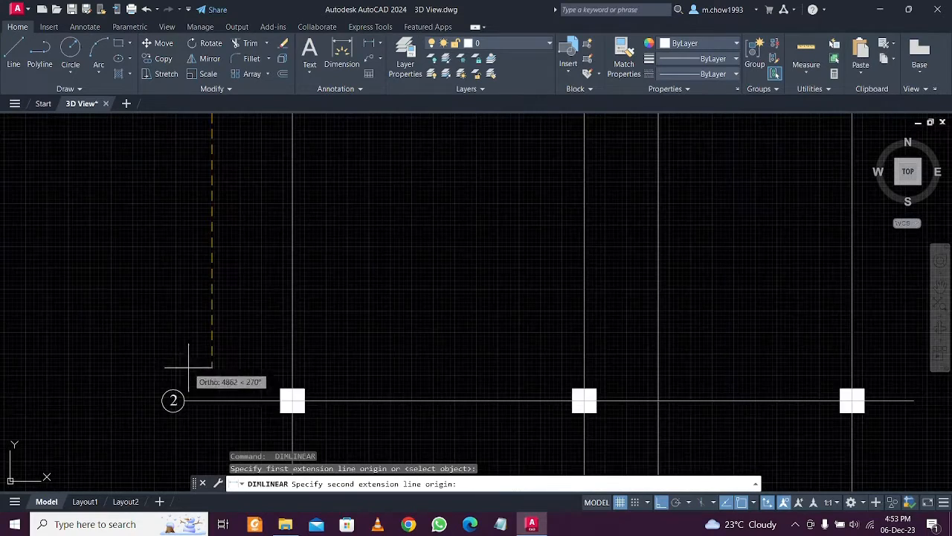
click(212, 400)
Add a vertical linear dimension between centrelines 2 and 3, in line with the dimension above it
scroll(212, 397, down, 4)
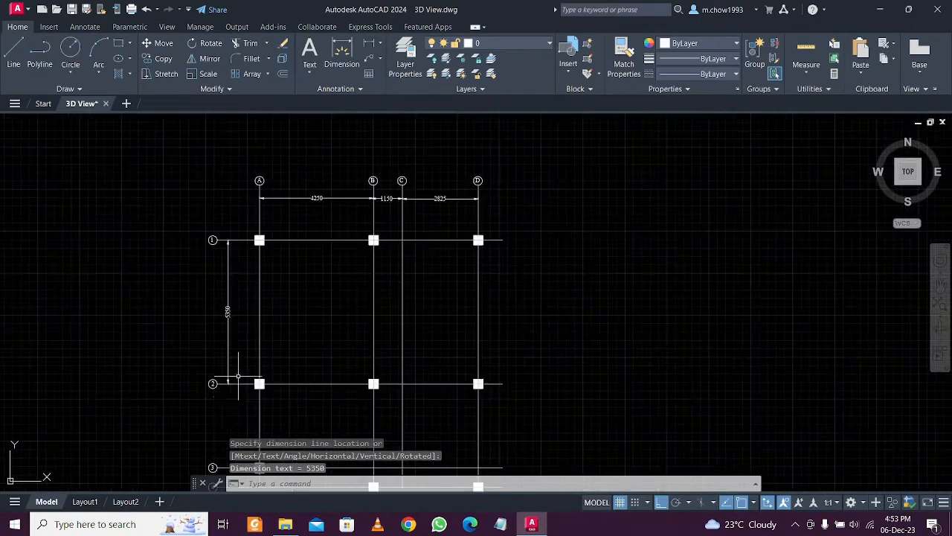
scroll(277, 226, up, 2)
click(270, 223)
key(Return)
click(263, 200)
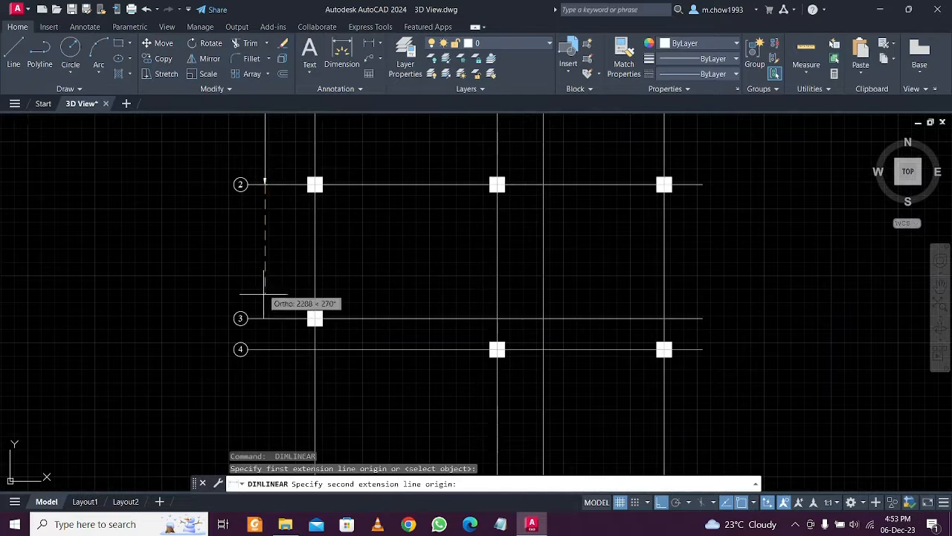
click(264, 318)
click(264, 248)
Add a vertical linear dimension between centrelines 3 and 4, continuing the same dimension column
middle_drag(263, 248, 307, 83)
key(Return)
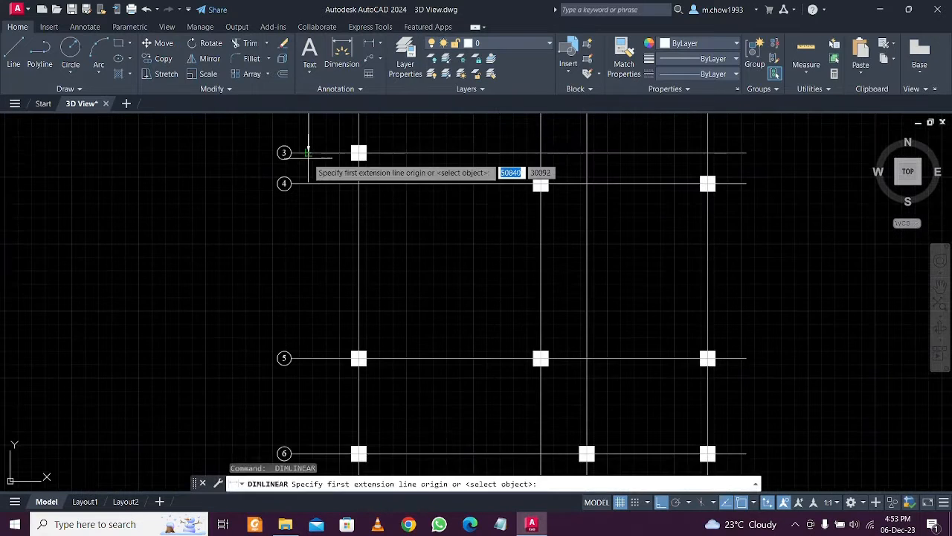
click(307, 152)
click(307, 183)
click(308, 183)
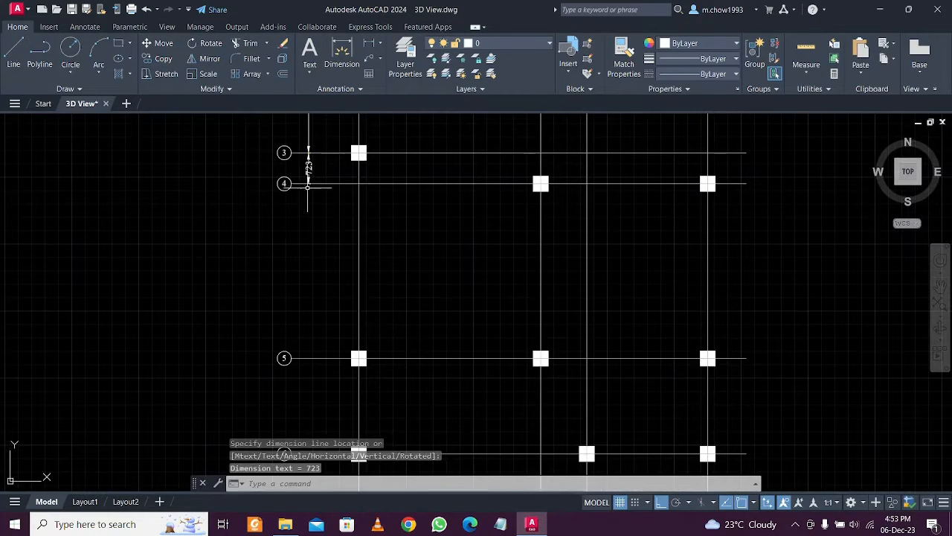
Add a vertical linear dimension between centrelines 4 and 5 in the same dimension column
key(Return)
click(308, 183)
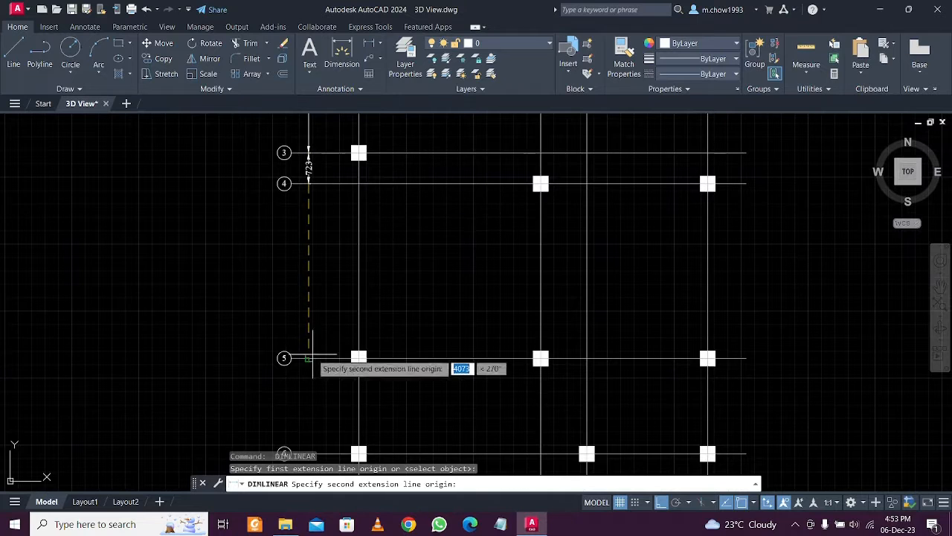
click(308, 358)
click(308, 357)
Add a vertical linear dimension between centrelines 5 and 6, completing the dimension column beside the numbered bubbles
middle_drag(308, 357, 322, 253)
key(Return)
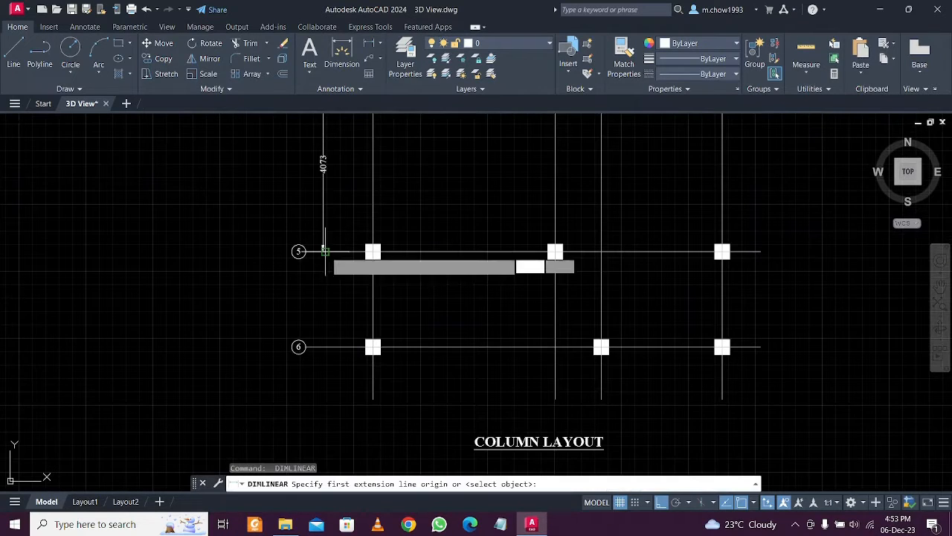
click(322, 252)
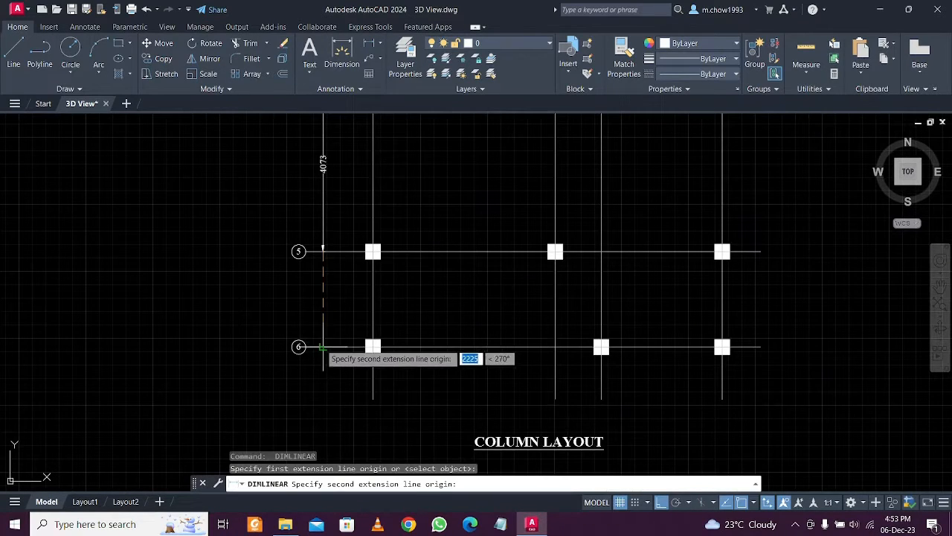
click(322, 347)
Place the multiline text C1 just below and to the right of the column at centrelines A and 1
scroll(332, 338, down, 6)
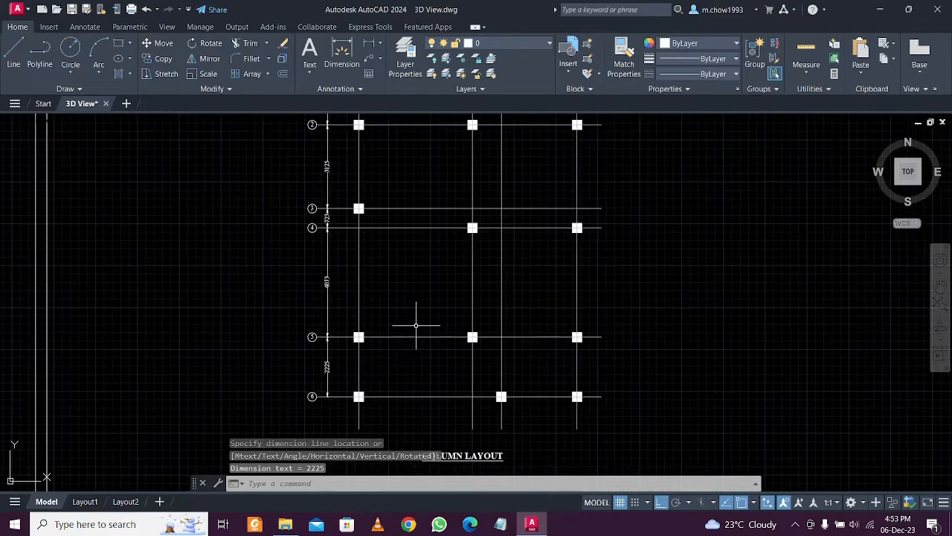
middle_drag(446, 312, 446, 299)
scroll(436, 245, up, 3)
scroll(416, 246, down, 3)
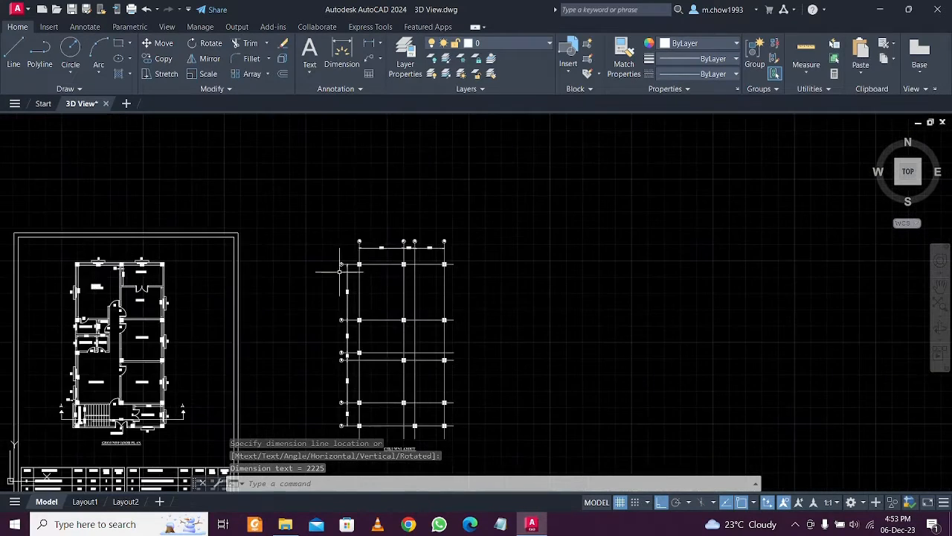
scroll(371, 251, up, 3)
click(310, 69)
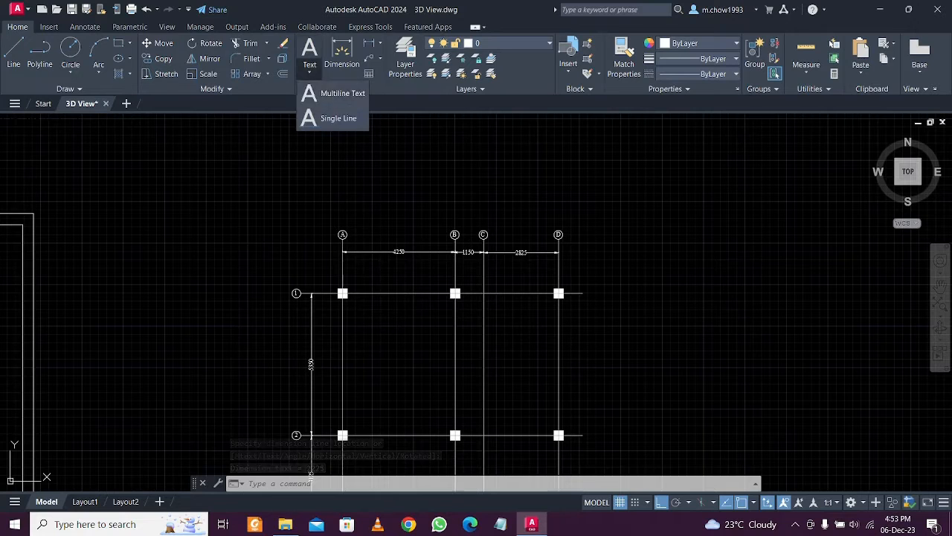
click(331, 89)
scroll(350, 313, up, 5)
click(354, 270)
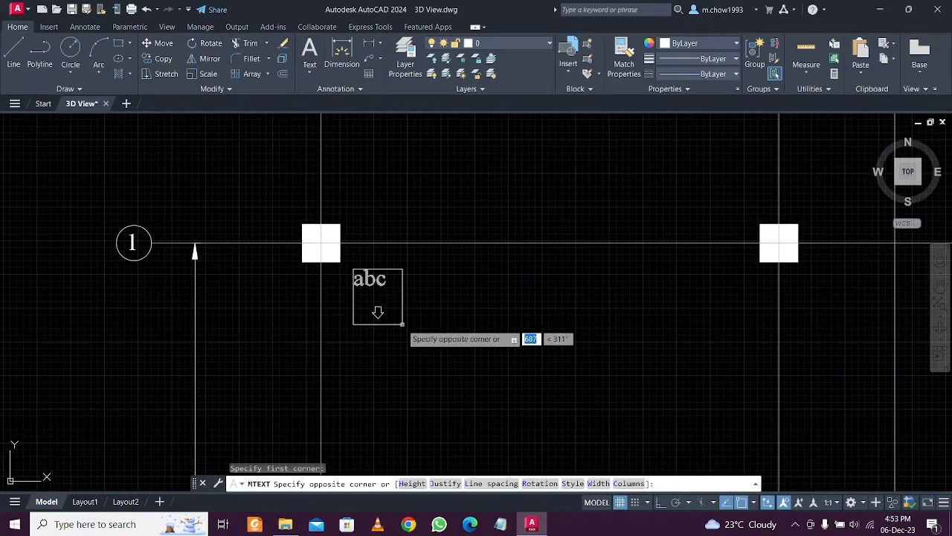
click(402, 324)
text(C1)
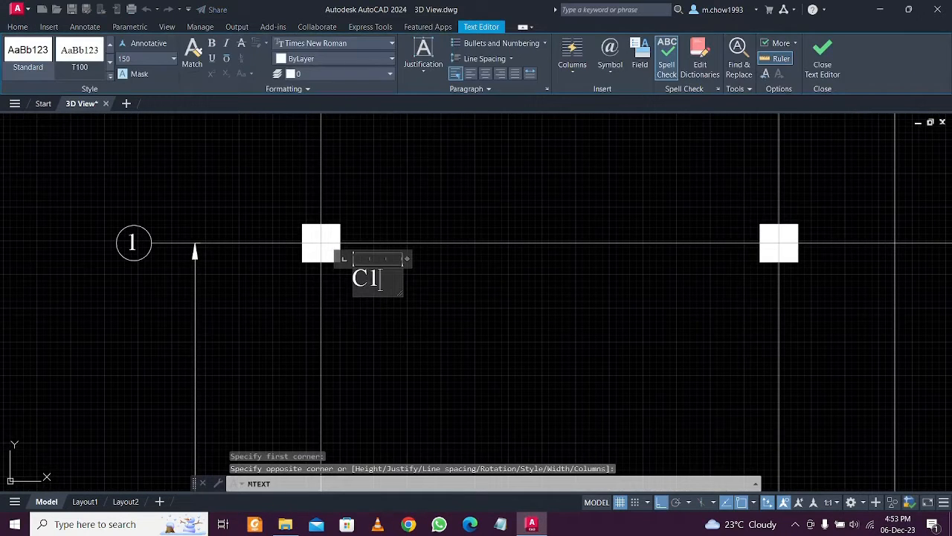
click(438, 325)
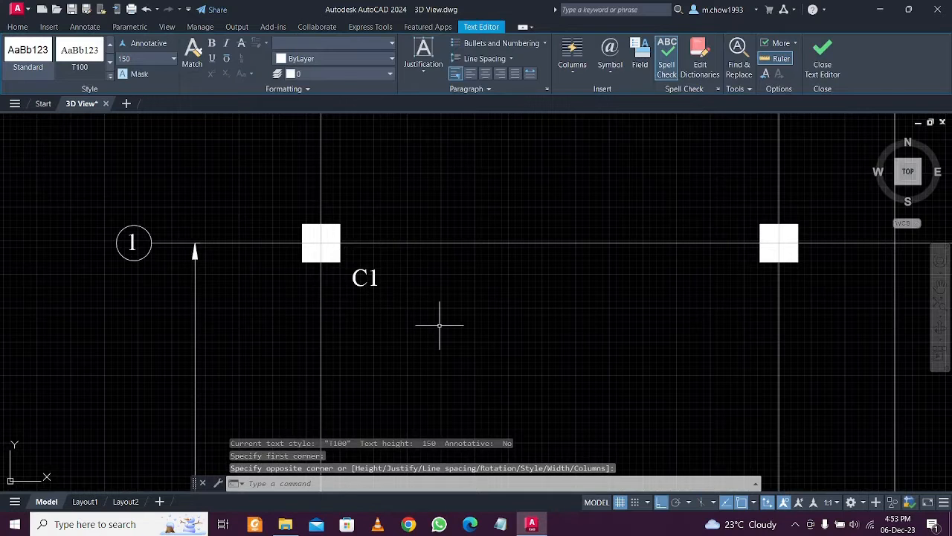
Copy the C1 label horizontally to just below and left of the columns where centreline 1 crosses B and D
scroll(374, 290, up, 2)
click(418, 309)
click(348, 268)
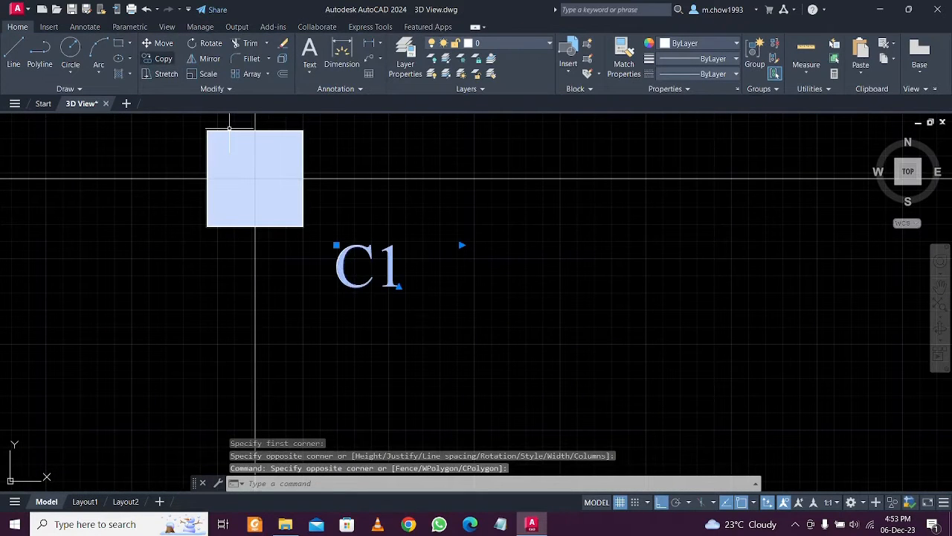
click(163, 58)
scroll(272, 294, down, 2)
click(318, 289)
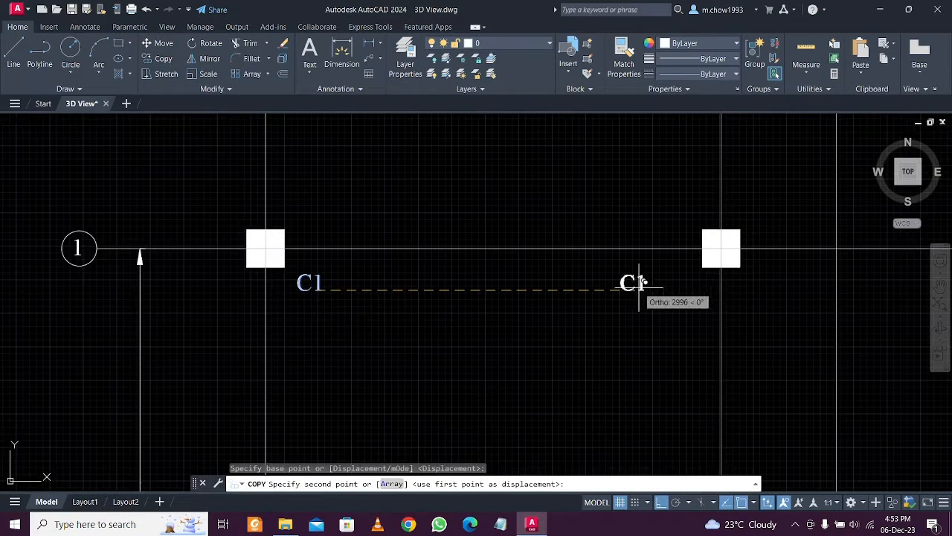
click(687, 286)
scroll(663, 283, down, 2)
scroll(661, 283, up, 2)
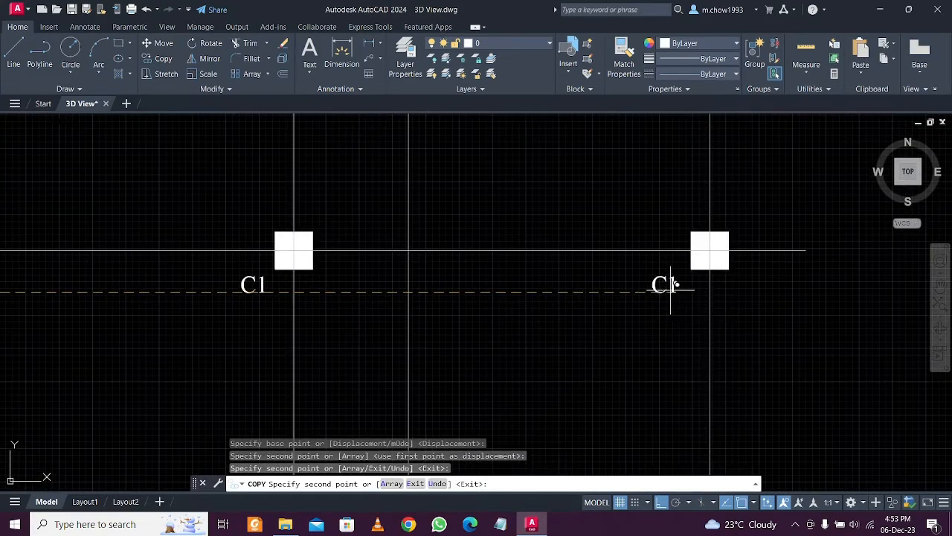
With Ortho off, place further copies of the C1 label below the columns where centreline 5 crosses A, B and D
scroll(670, 284, down, 4)
scroll(617, 291, up, 1)
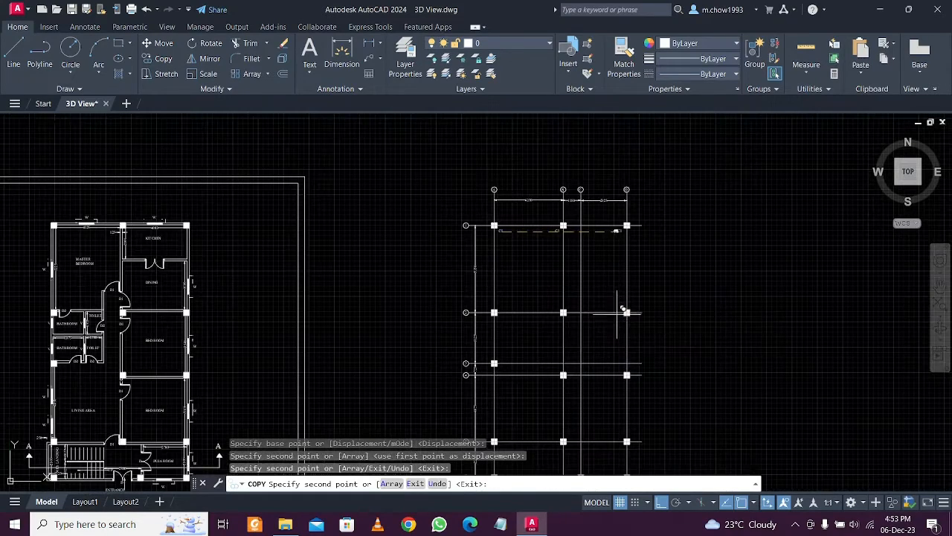
middle_drag(585, 388, 585, 344)
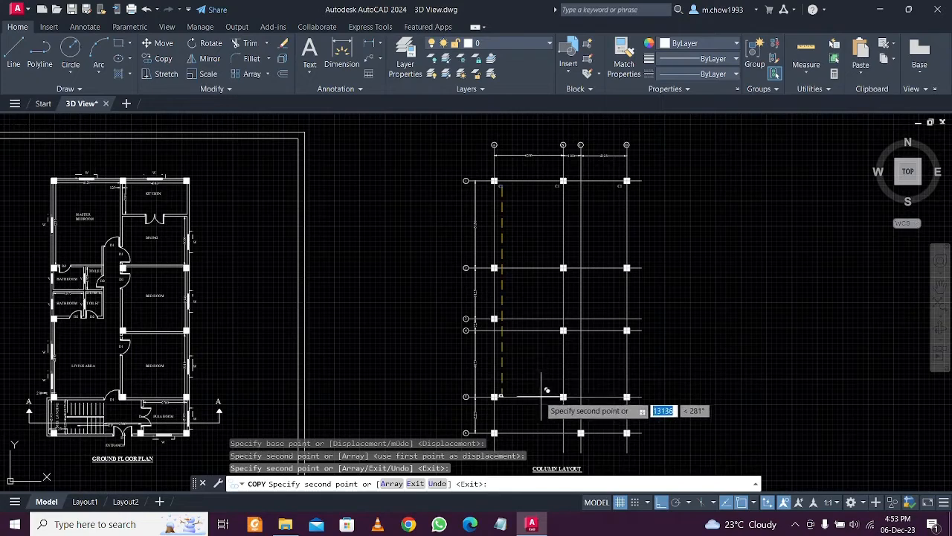
middle_drag(519, 422, 521, 368)
scroll(510, 389, up, 6)
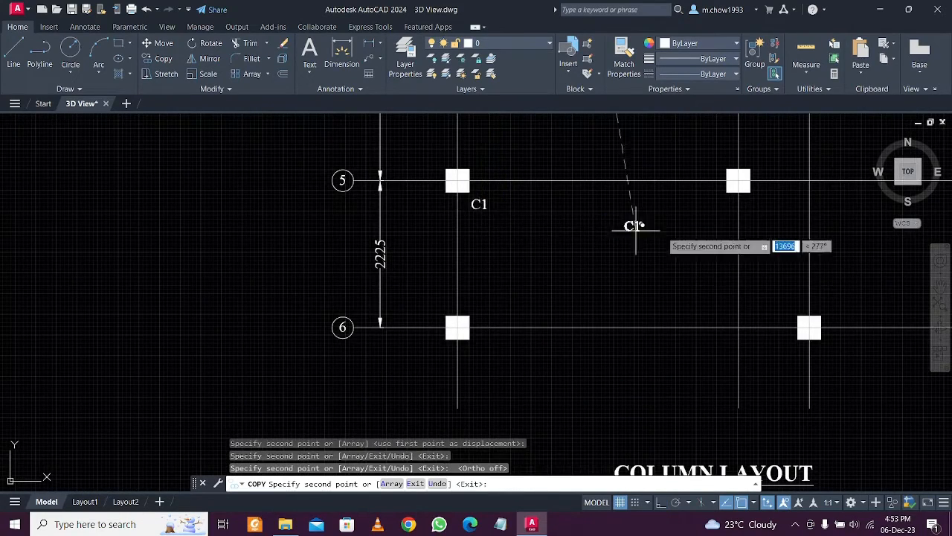
middle_drag(736, 202, 447, 264)
scroll(454, 264, up, 2)
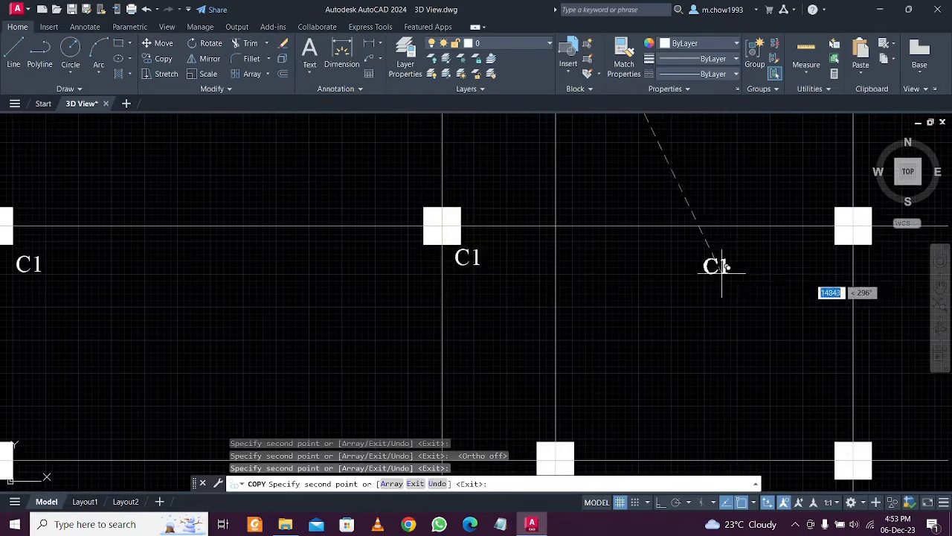
middle_drag(822, 260, 522, 317)
click(530, 322)
Place copies of the C1 label below and to the right of the columns where centreline 6 crosses A, C and D
scroll(467, 299, down, 4)
middle_drag(465, 297, 625, 212)
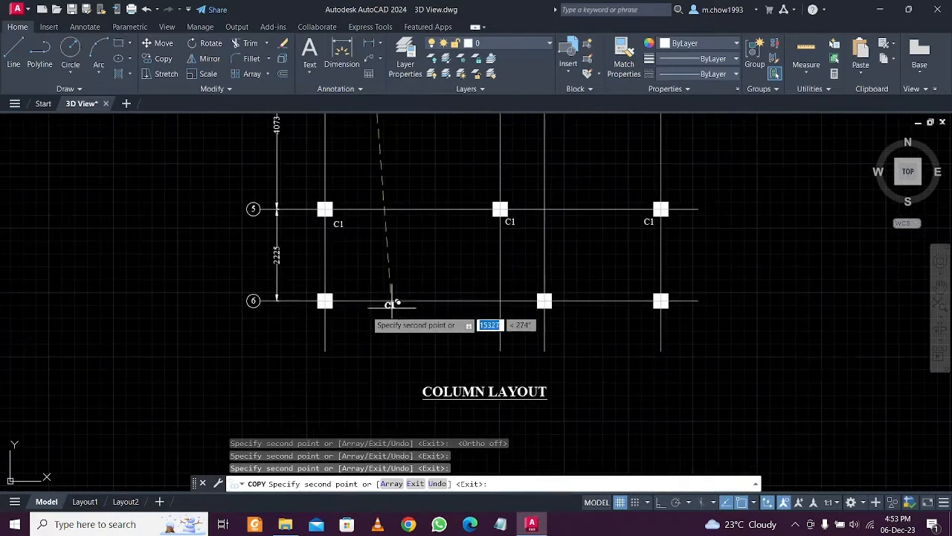
scroll(369, 306, up, 6)
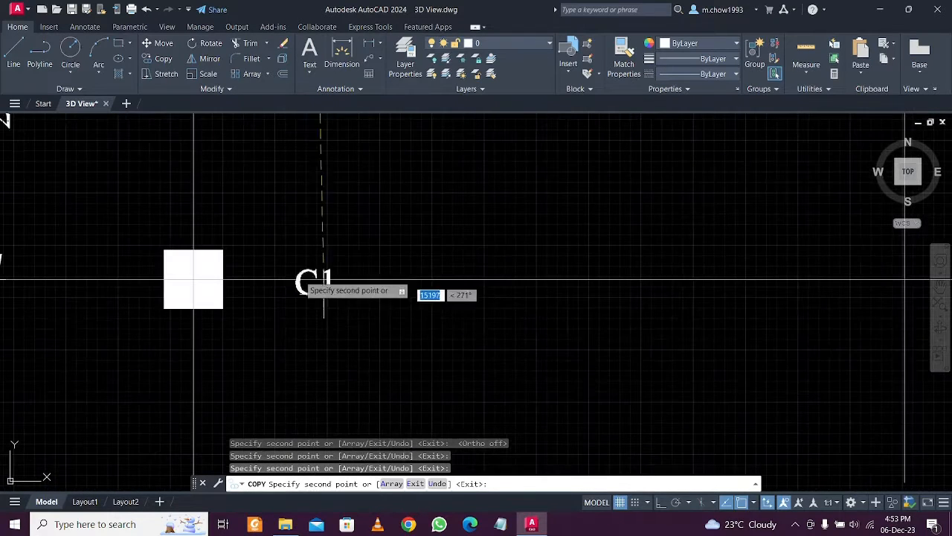
click(256, 325)
scroll(253, 322, down, 6)
scroll(499, 347, up, 4)
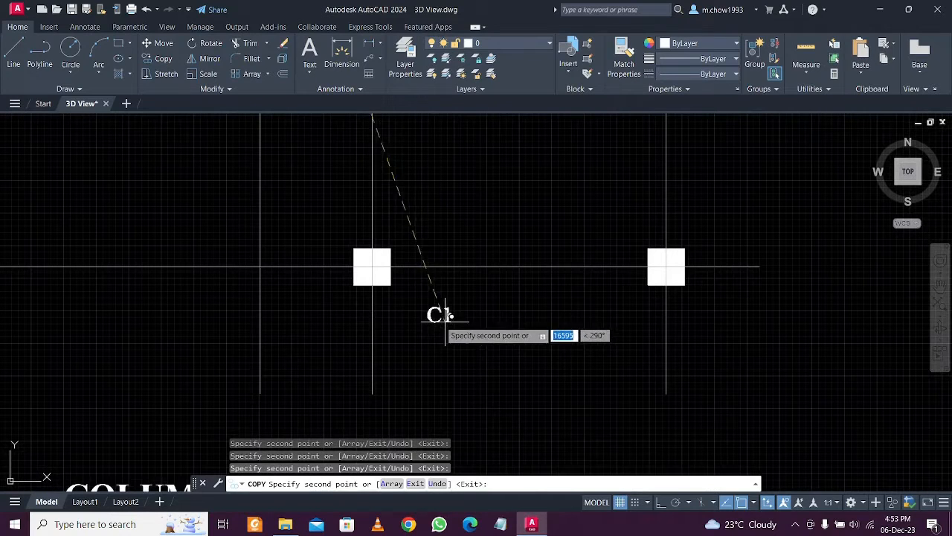
click(410, 298)
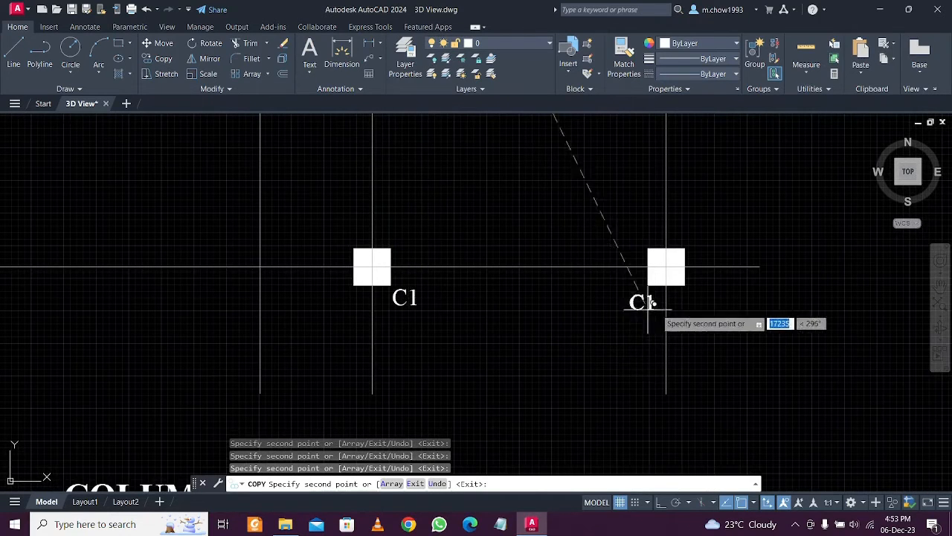
click(699, 301)
scroll(543, 316, down, 5)
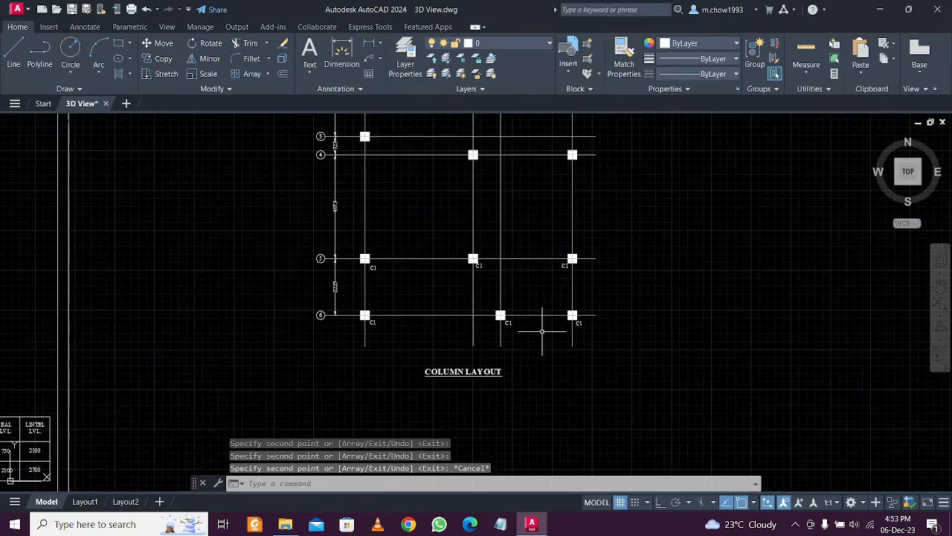
key(Escape)
Copy the C1 label from the column at A and 5 to just below and right of the column at A and 2
scroll(509, 289, up, 3)
scroll(464, 270, up, 4)
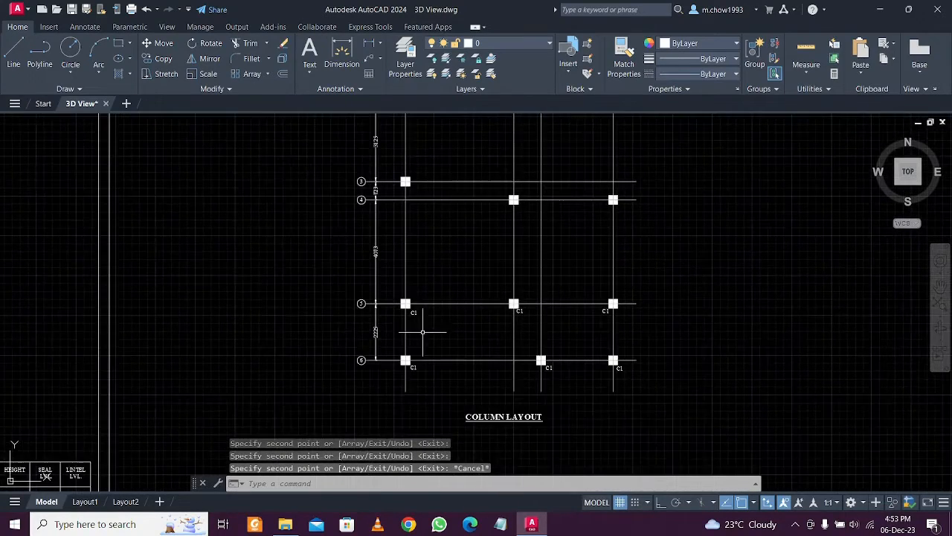
click(398, 277)
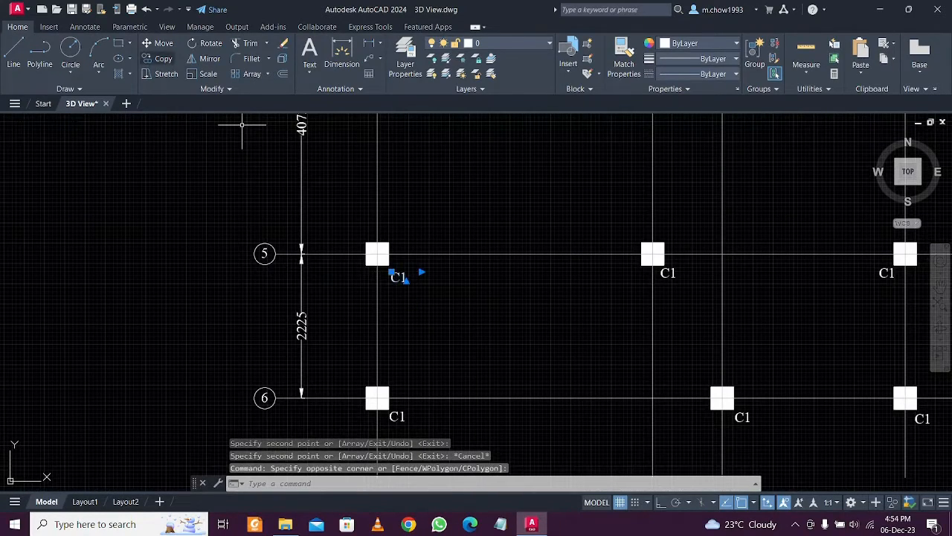
click(398, 282)
scroll(427, 335, down, 6)
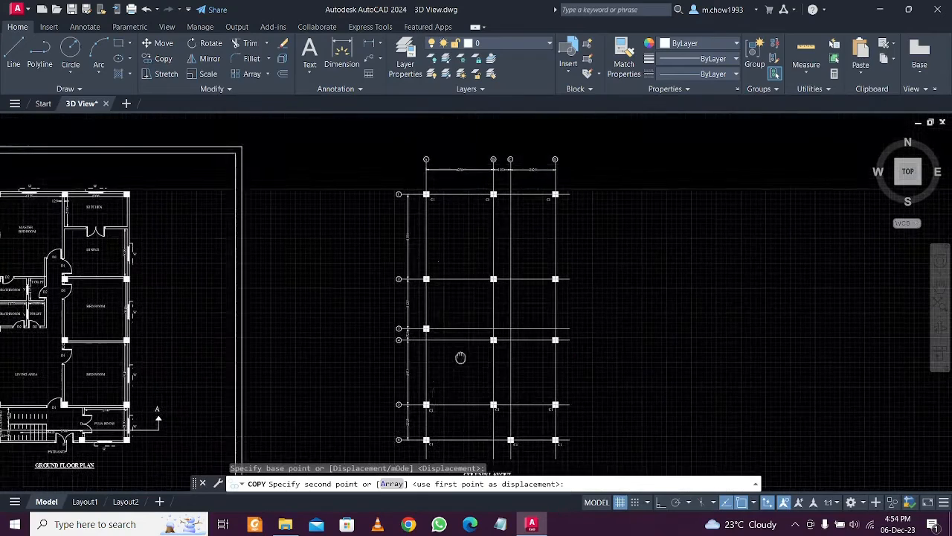
scroll(453, 350, up, 6)
scroll(439, 275, up, 5)
click(342, 256)
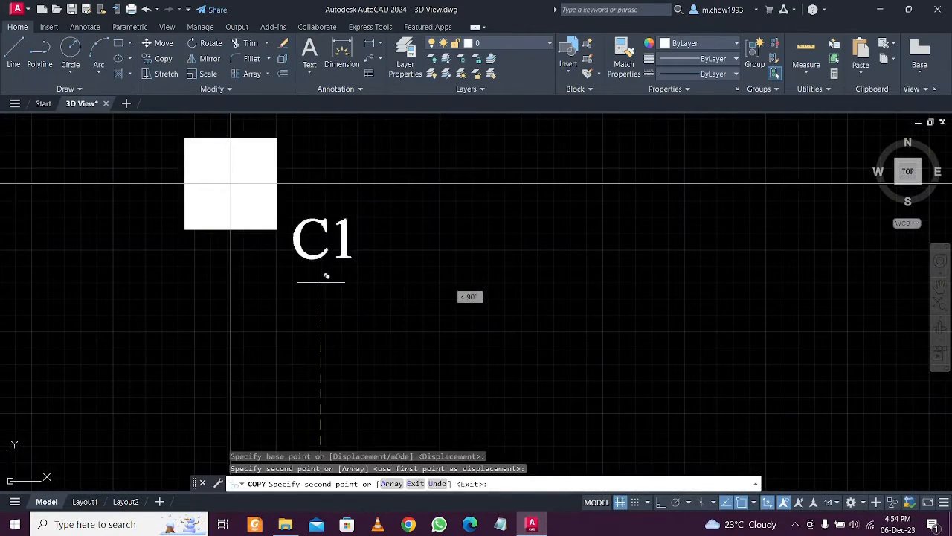
key(Escape)
Change the label beside the column at centrelines A and 2 to C2
double_click(343, 246)
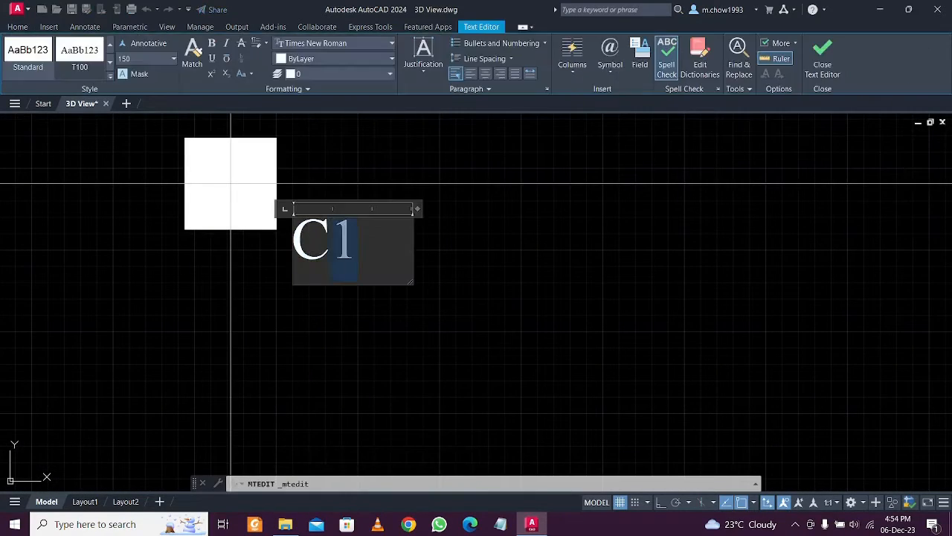
text(2)
key(Escape)
click(378, 268)
key(Escape)
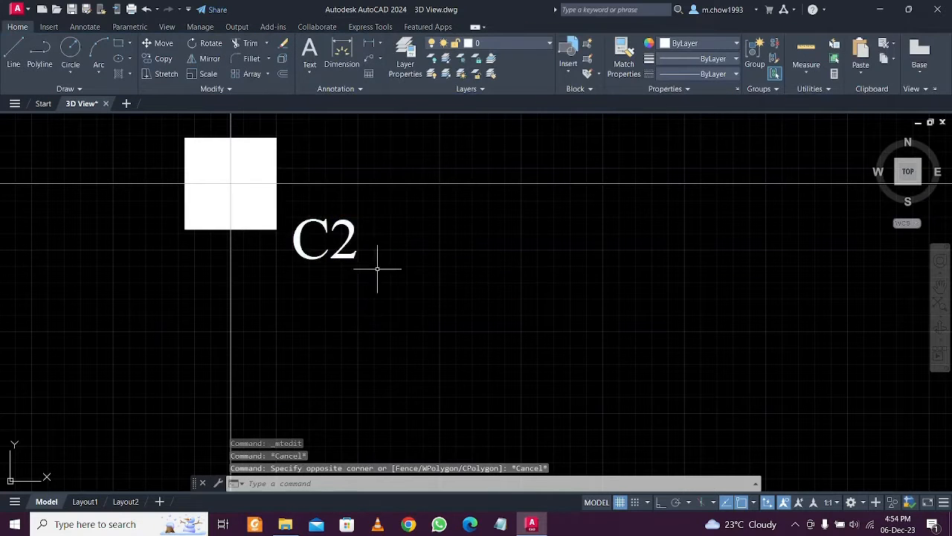
Copy the C2 label to just below and right of the columns where centreline 2 crosses B and D
click(386, 270)
click(314, 221)
click(163, 59)
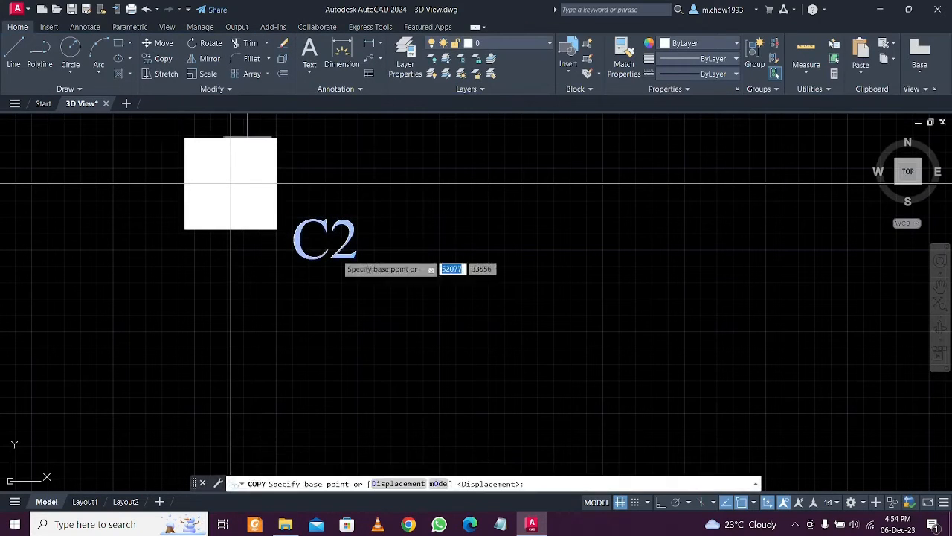
click(327, 258)
scroll(324, 264, down, 4)
scroll(506, 277, up, 3)
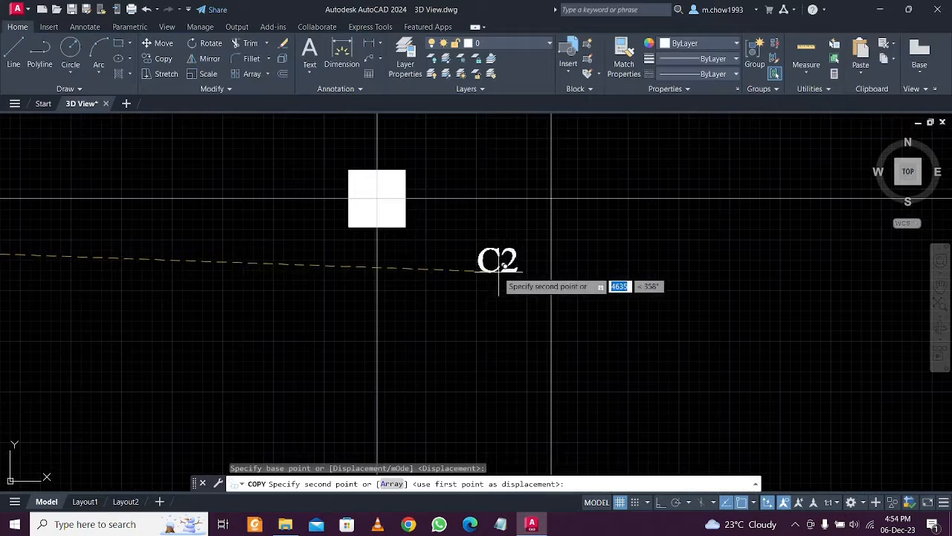
click(431, 257)
scroll(424, 264, down, 3)
scroll(555, 253, up, 3)
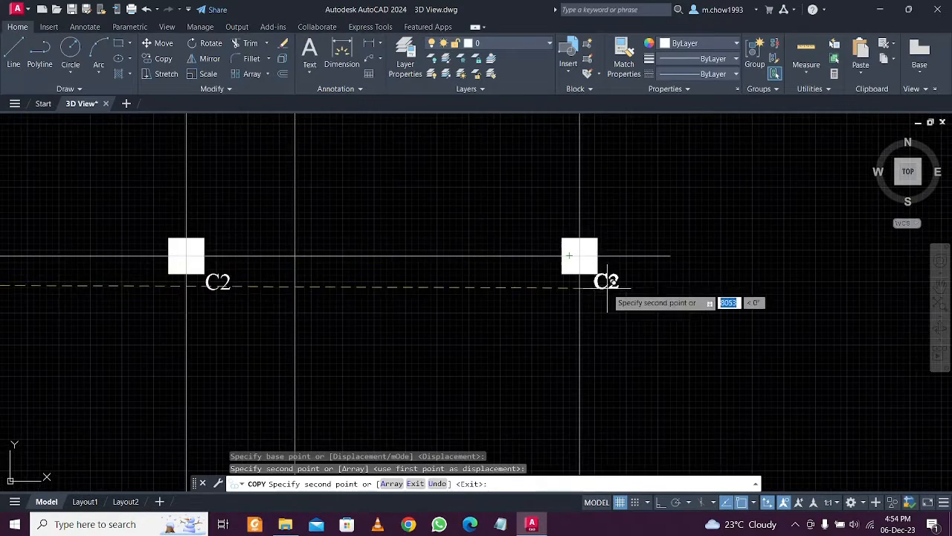
scroll(606, 275, up, 2)
click(606, 269)
Place further copies of the C2 label below and right of the columns at A and 3, B and 4, and D and 4
scroll(606, 270, down, 4)
middle_drag(392, 354, 451, 312)
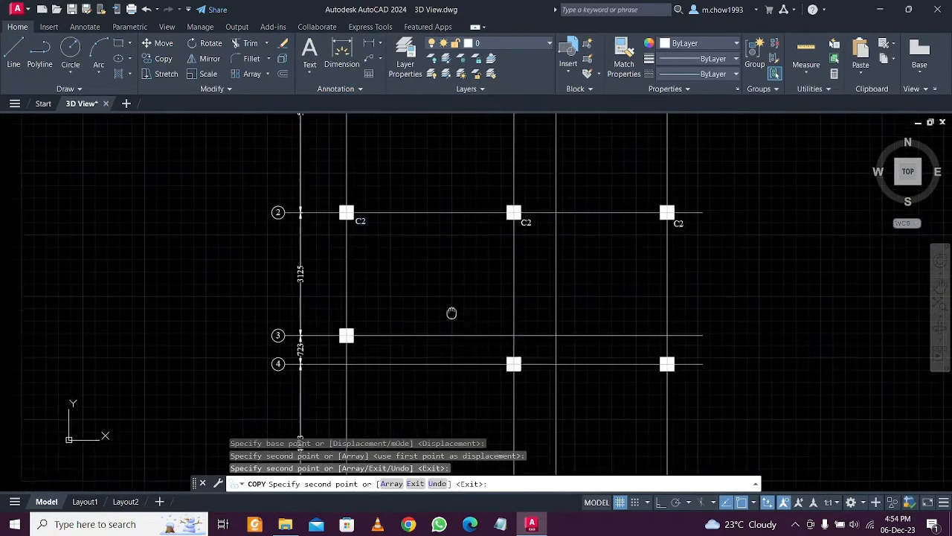
scroll(396, 342, up, 3)
click(247, 355)
scroll(255, 337, down, 3)
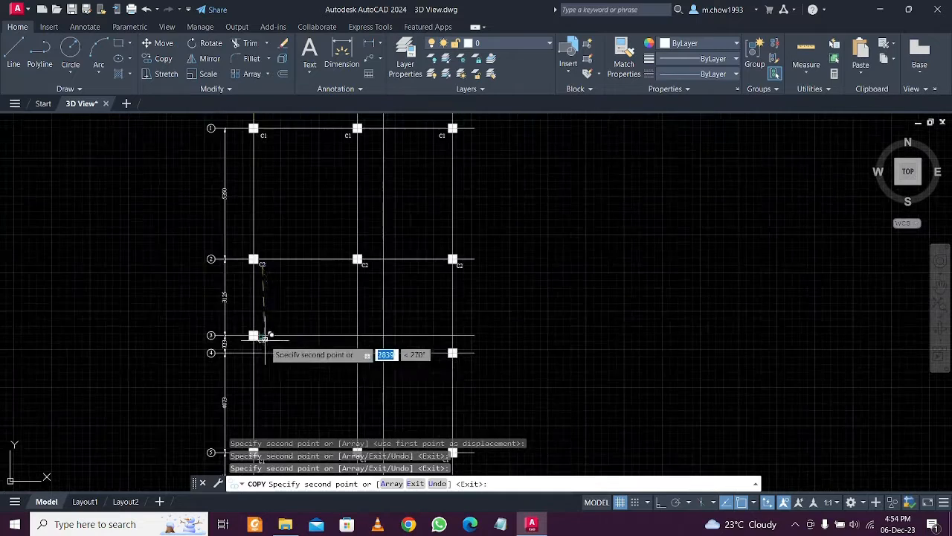
scroll(415, 390, up, 4)
click(216, 264)
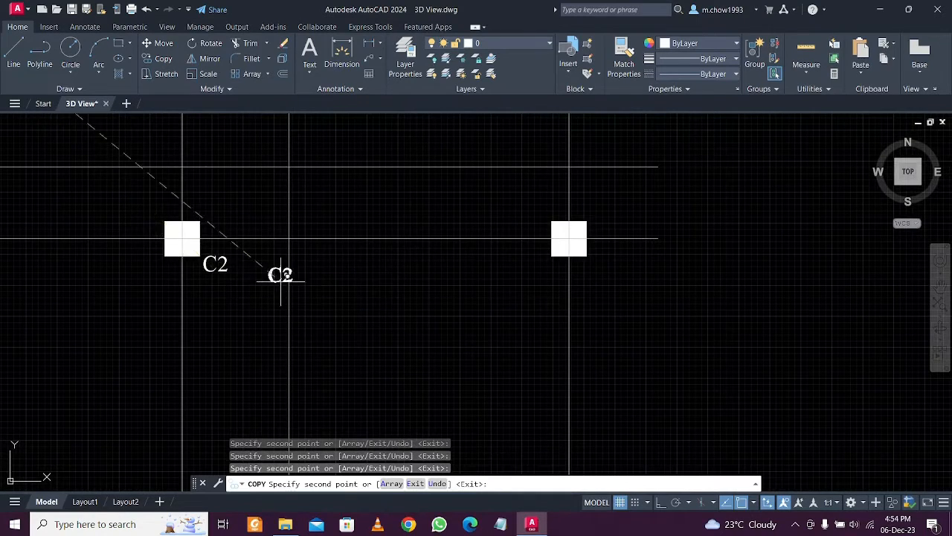
key(Escape)
Examine the C1 and C2 labels on all columns of the column layout and turn Ortho off
scroll(549, 321, down, 7)
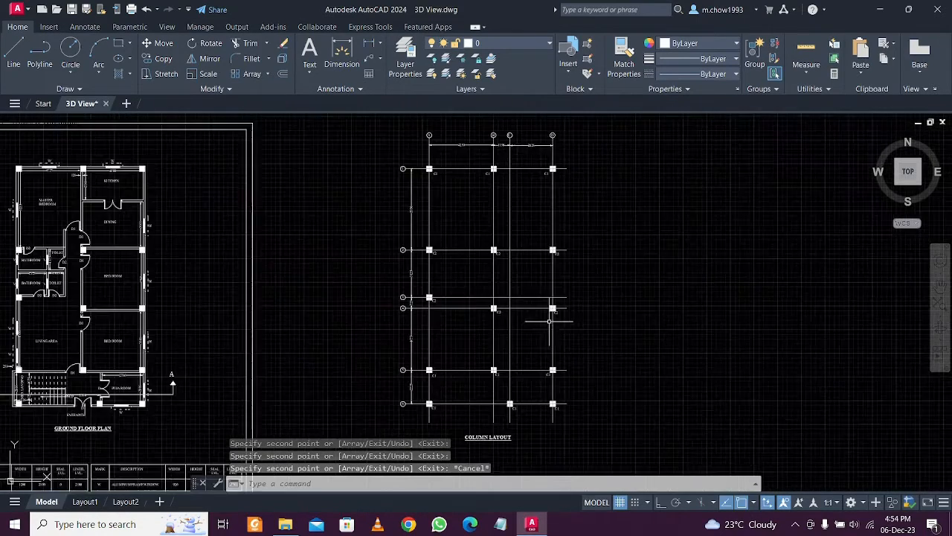
scroll(527, 334, up, 2)
middle_drag(522, 327, 547, 244)
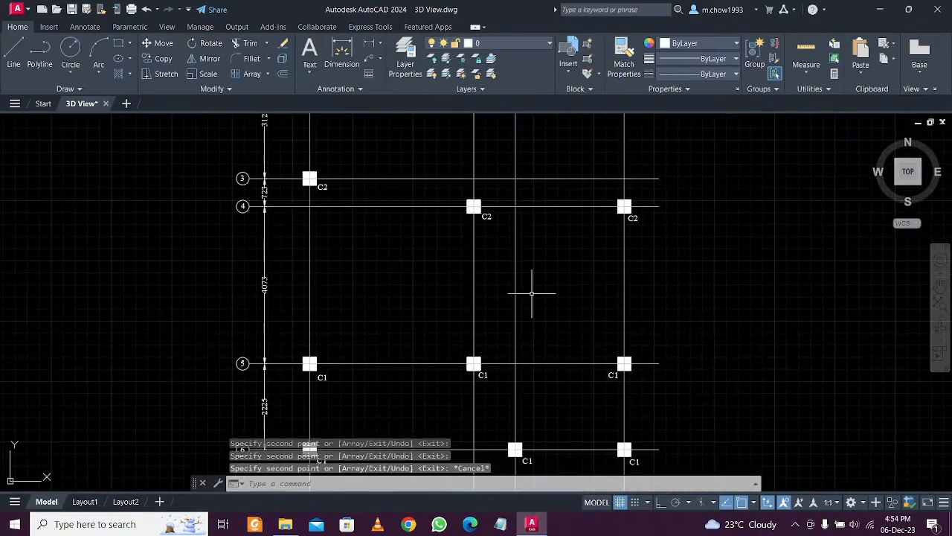
scroll(531, 296, down, 1)
middle_drag(531, 288, 528, 394)
middle_drag(529, 256, 529, 325)
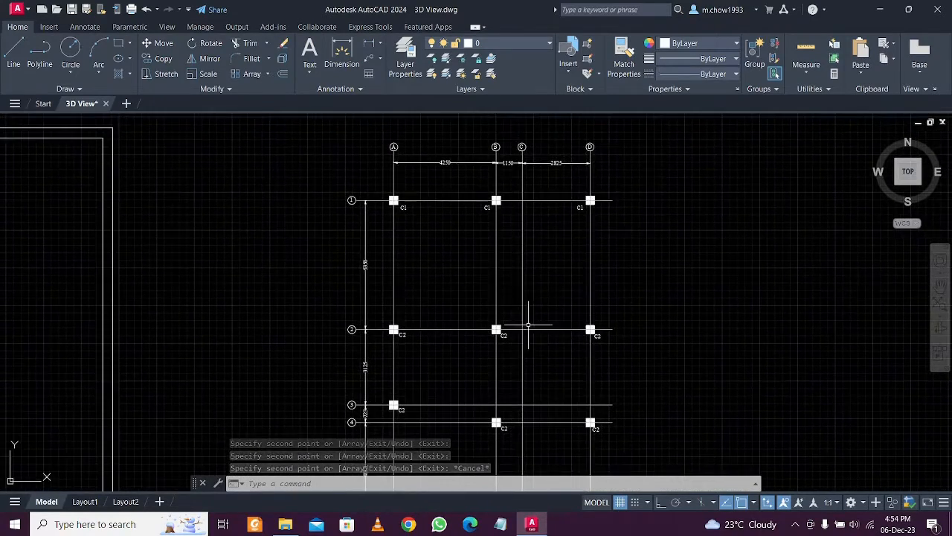
scroll(528, 335, up, 2)
middle_drag(552, 355, 562, 282)
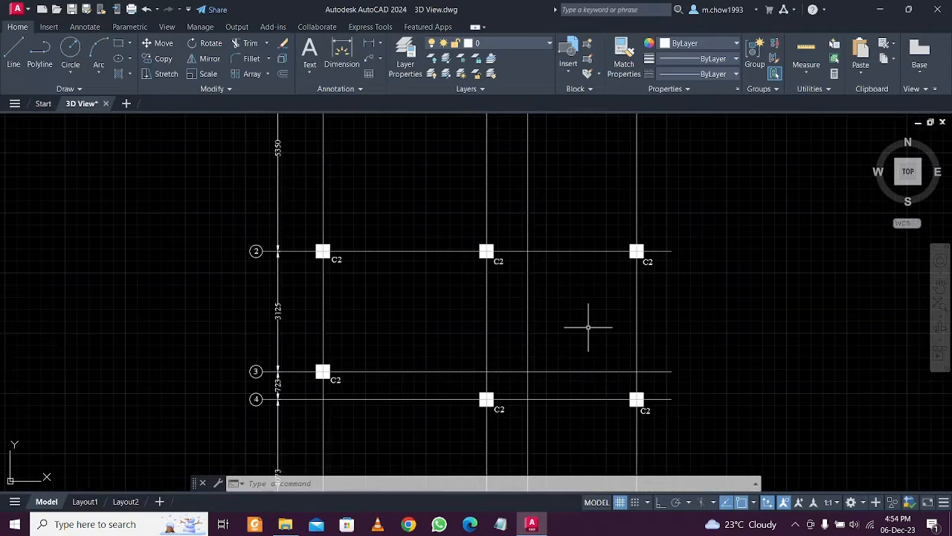
key(F8)
scroll(770, 392, down, 4)
scroll(705, 375, up, 5)
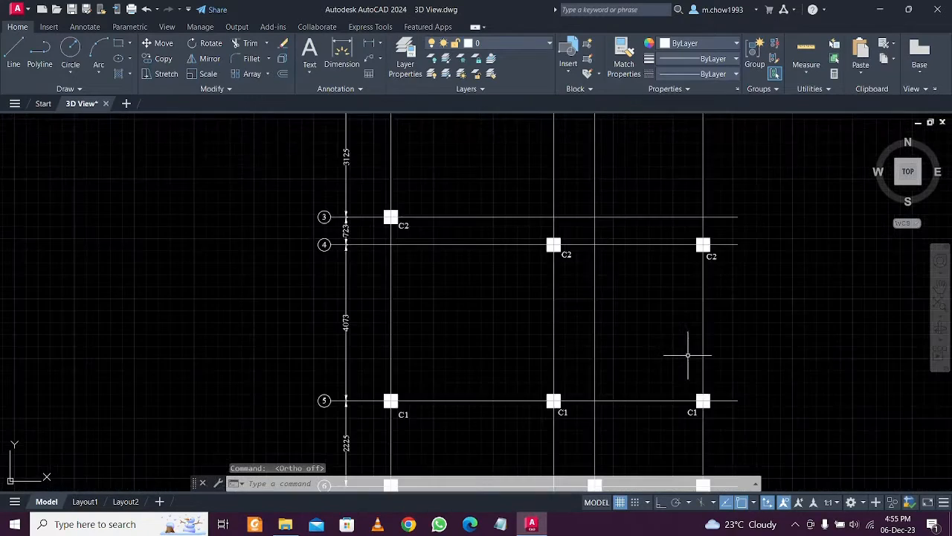
scroll(687, 355, down, 2)
scroll(701, 345, down, 1)
middle_drag(755, 383, 714, 383)
scroll(700, 347, down, 1)
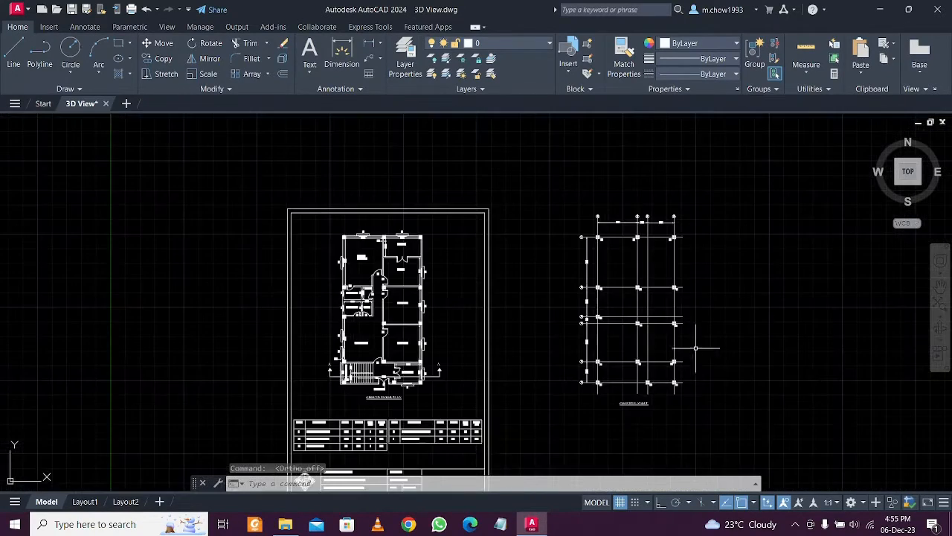
middle_drag(432, 448, 470, 334)
scroll(483, 335, up, 1)
scroll(354, 404, up, 1)
scroll(354, 400, down, 1)
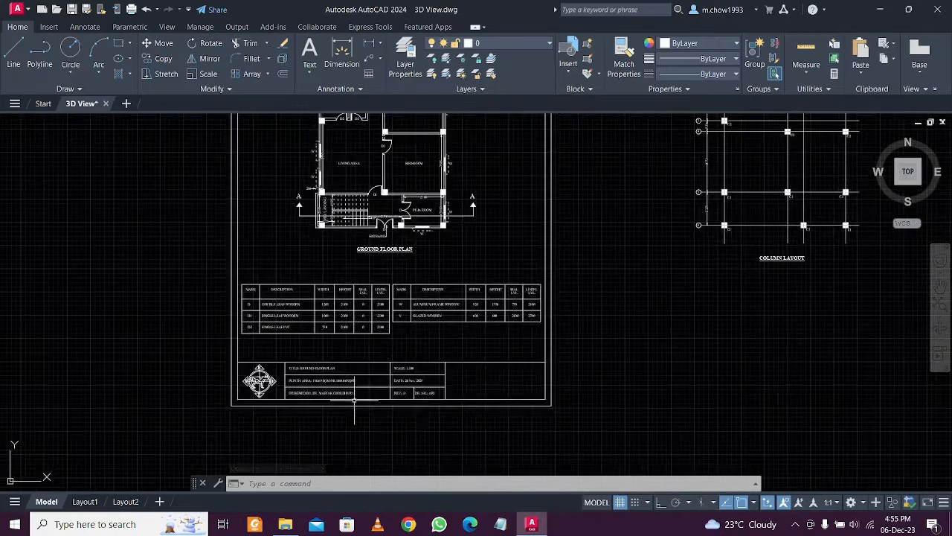
scroll(426, 394, down, 2)
scroll(461, 372, up, 2)
middle_drag(507, 406, 519, 374)
click(519, 378)
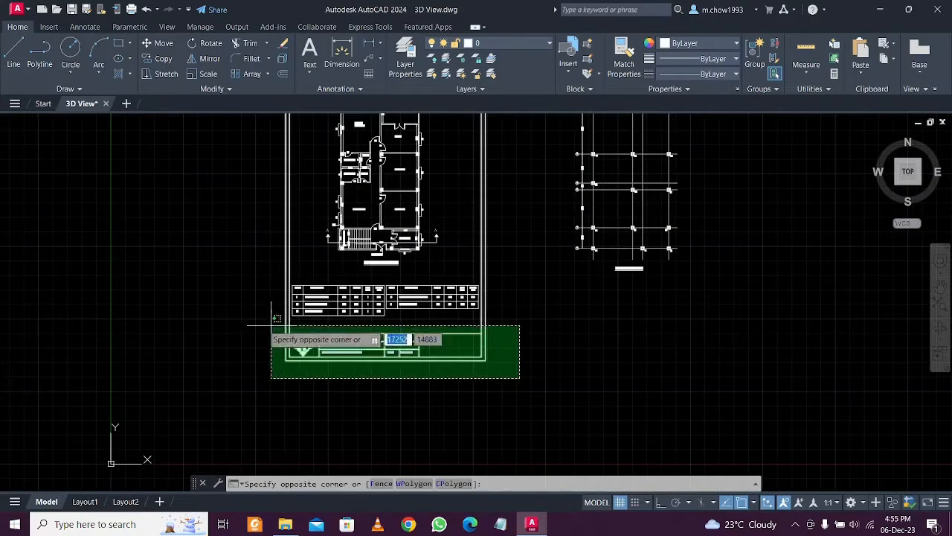
click(225, 328)
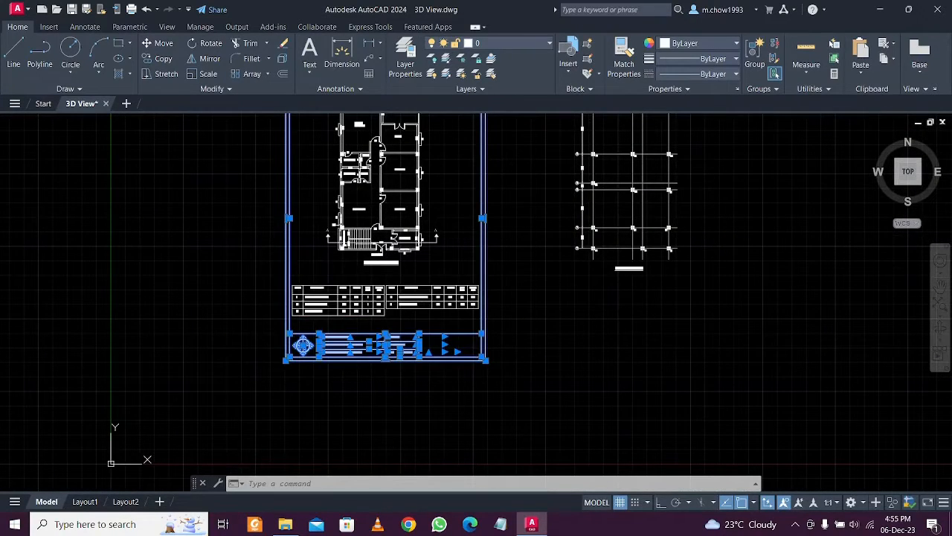
scroll(257, 253, down, 2)
scroll(362, 130, up, 6)
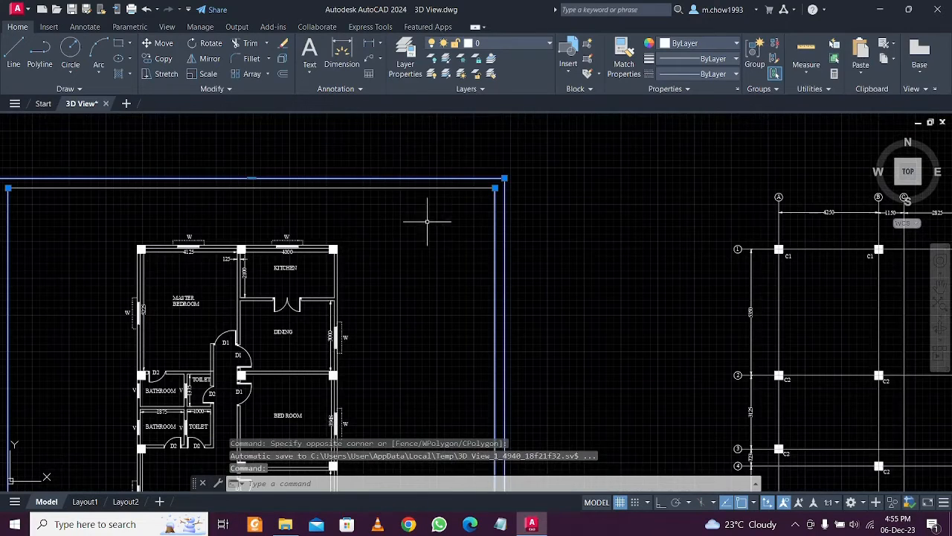
click(371, 144)
scroll(404, 171, down, 4)
scroll(404, 171, up, 2)
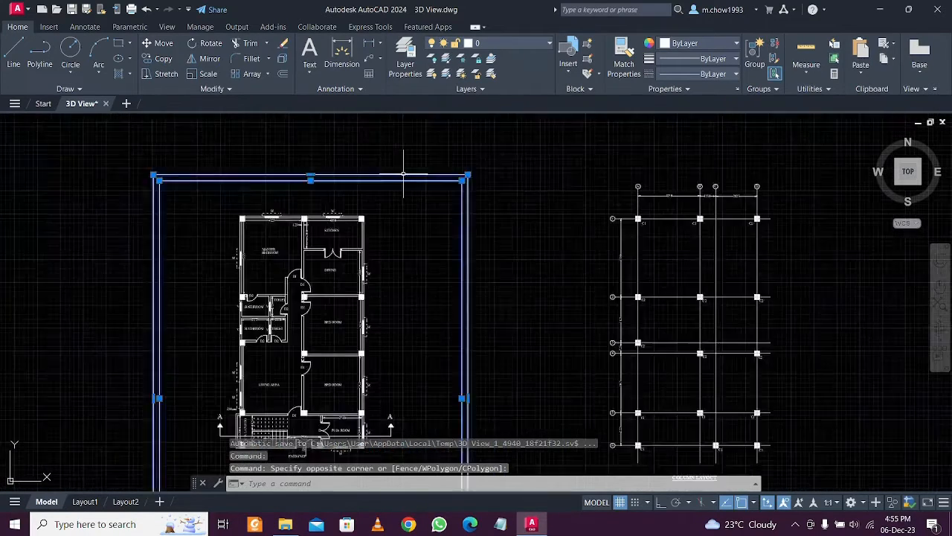
scroll(404, 171, down, 2)
key(Escape)
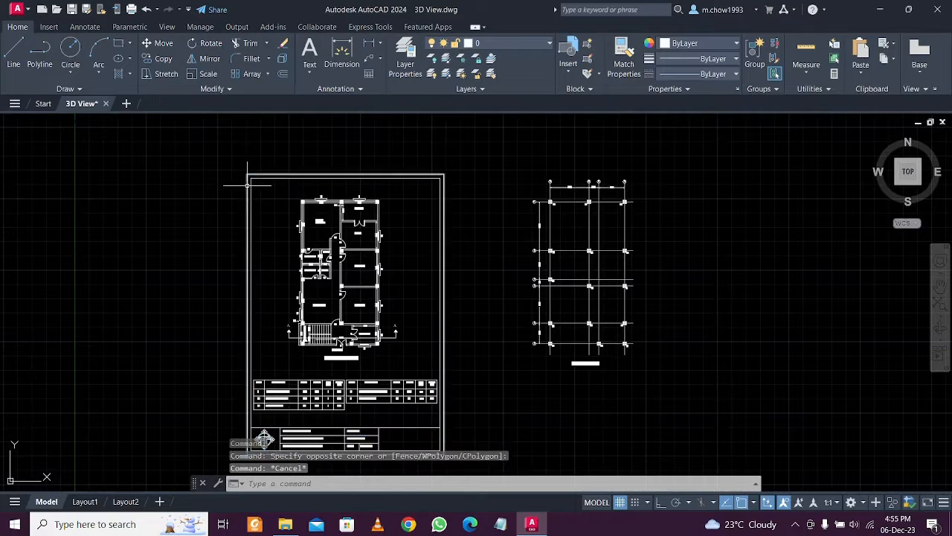
Join the separate inner border lines of the ground floor plan sheet into one polyline
click(257, 195)
click(209, 139)
middle_drag(439, 407, 439, 307)
scroll(455, 366, up, 2)
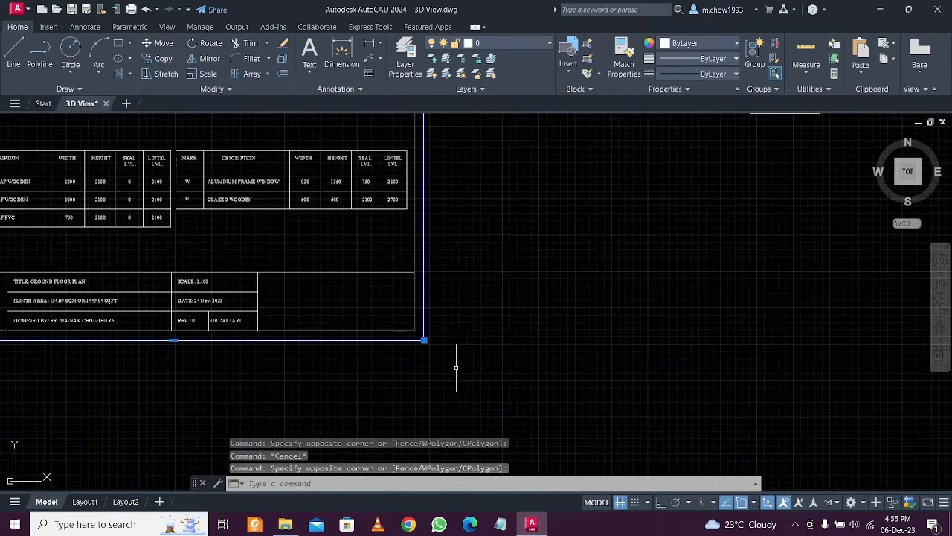
click(456, 367)
click(367, 307)
scroll(406, 341, down, 1)
scroll(34, 341, up, 2)
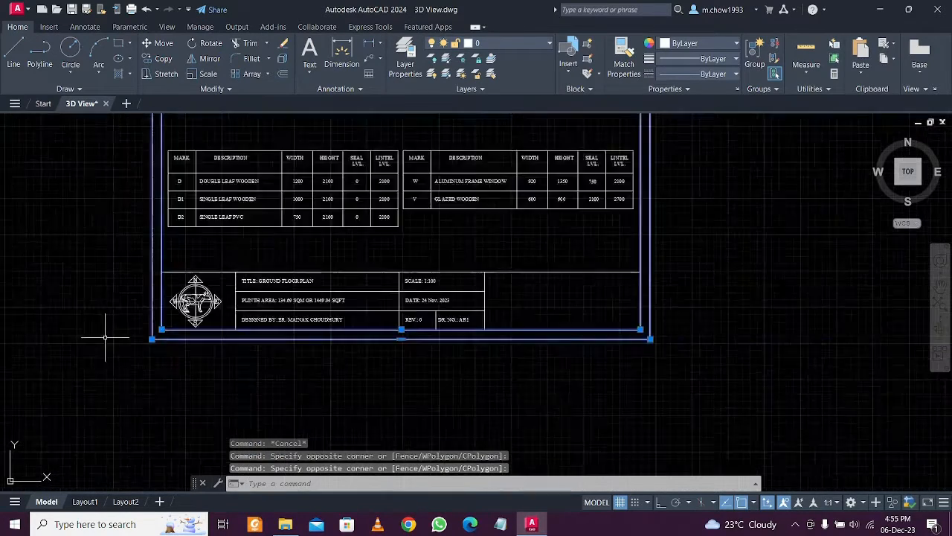
scroll(118, 336, down, 2)
text(j)
key(Return)
Check the selection of the joined sheet border and examine the title block beneath the ground floor plan
middle_drag(140, 183, 185, 287)
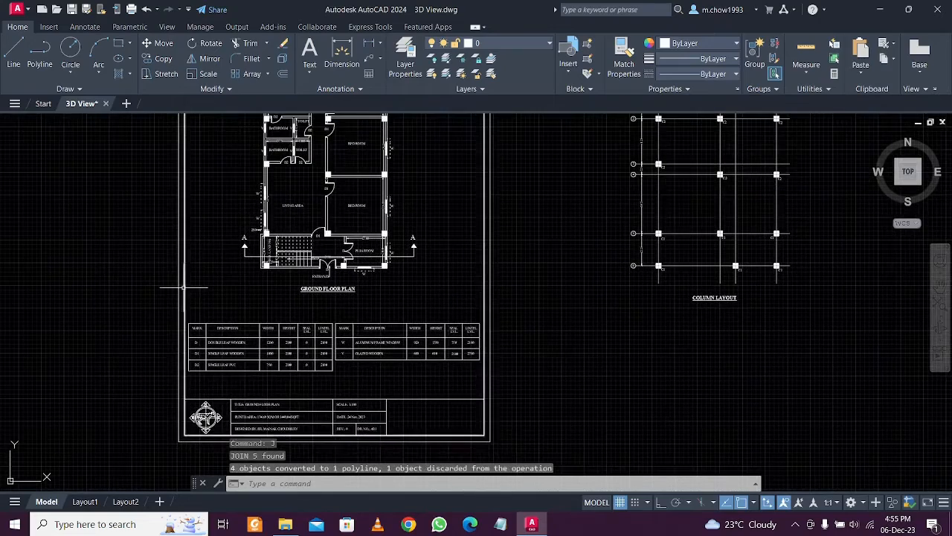
click(219, 270)
click(95, 232)
scroll(227, 256, down, 1)
scroll(227, 267, up, 2)
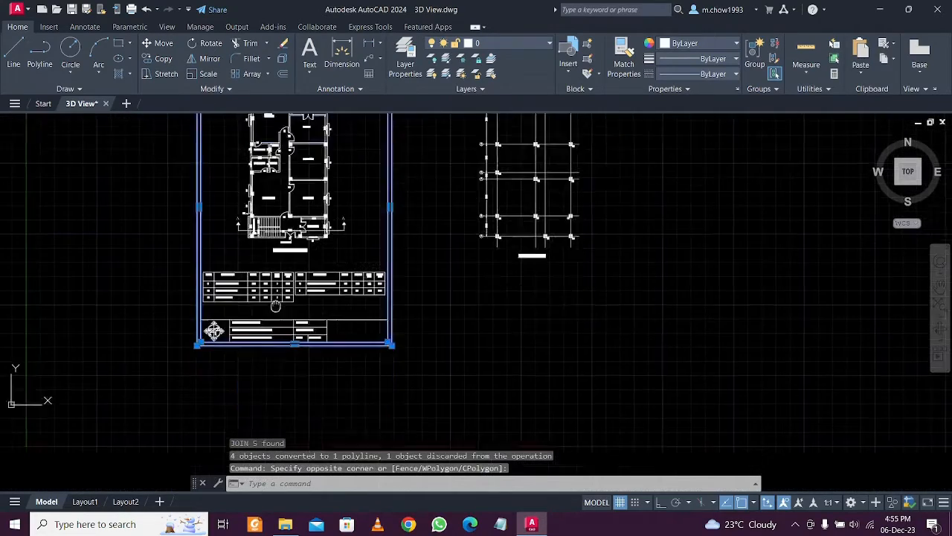
key(Escape)
scroll(227, 283, up, 3)
scroll(227, 296, up, 2)
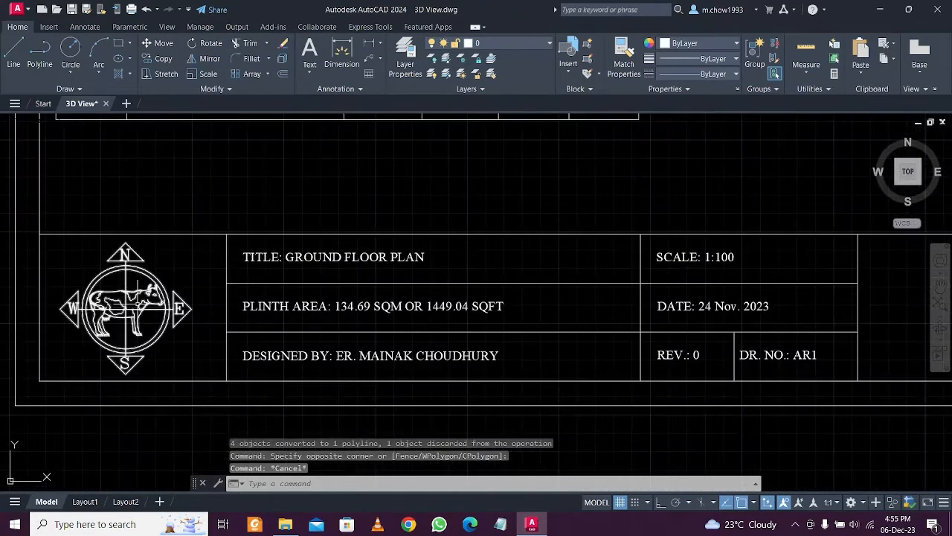
scroll(241, 297, down, 4)
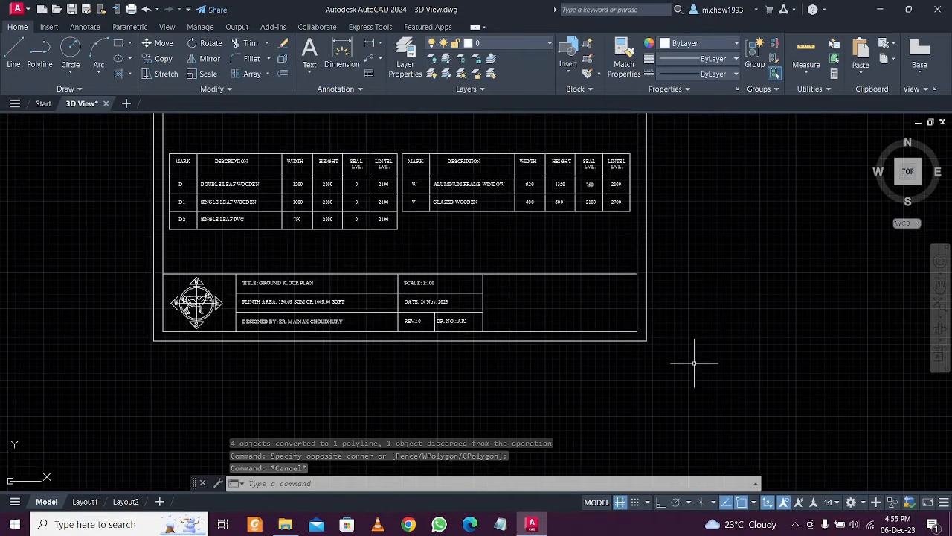
Copy the ground floor sheet's border and title block horizontally, with Ortho on, so the copy frames the column layout
click(633, 362)
click(149, 284)
scroll(155, 288, down, 6)
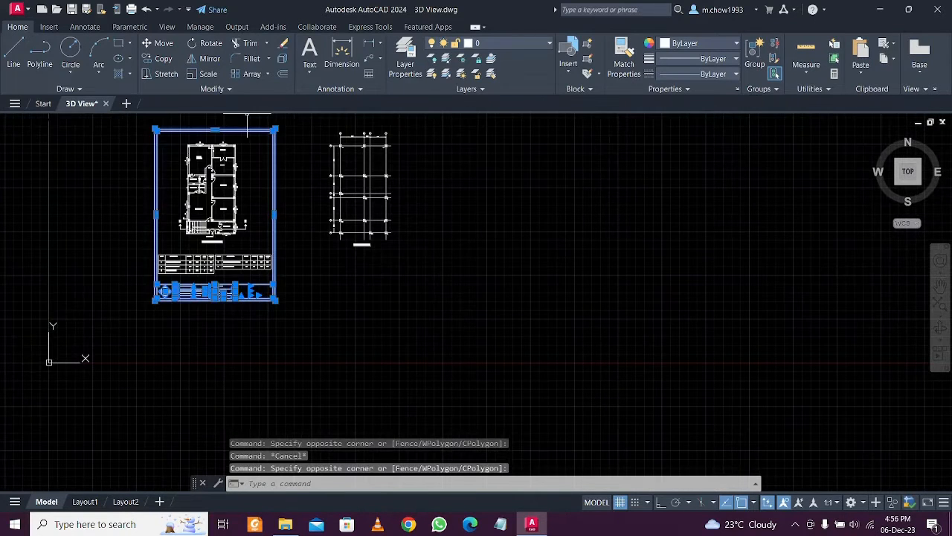
click(163, 58)
click(369, 357)
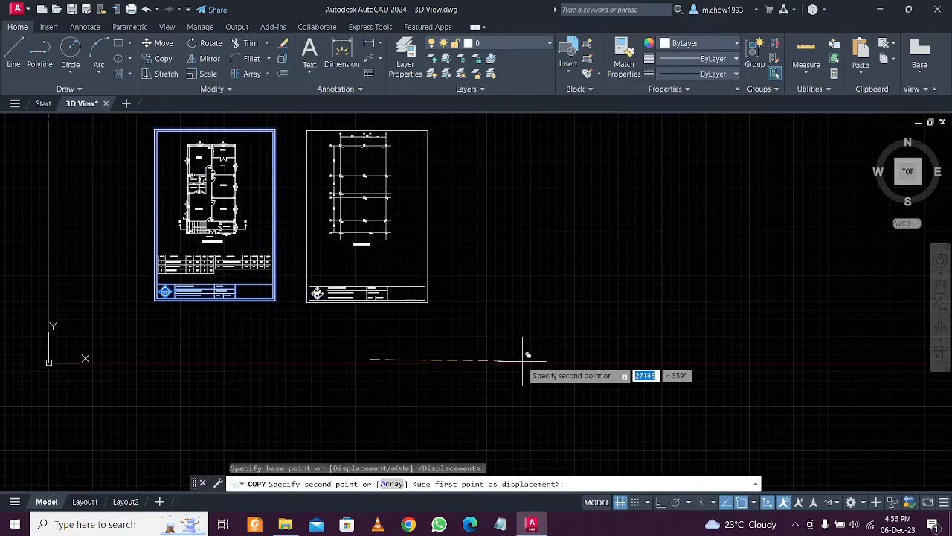
key(F8)
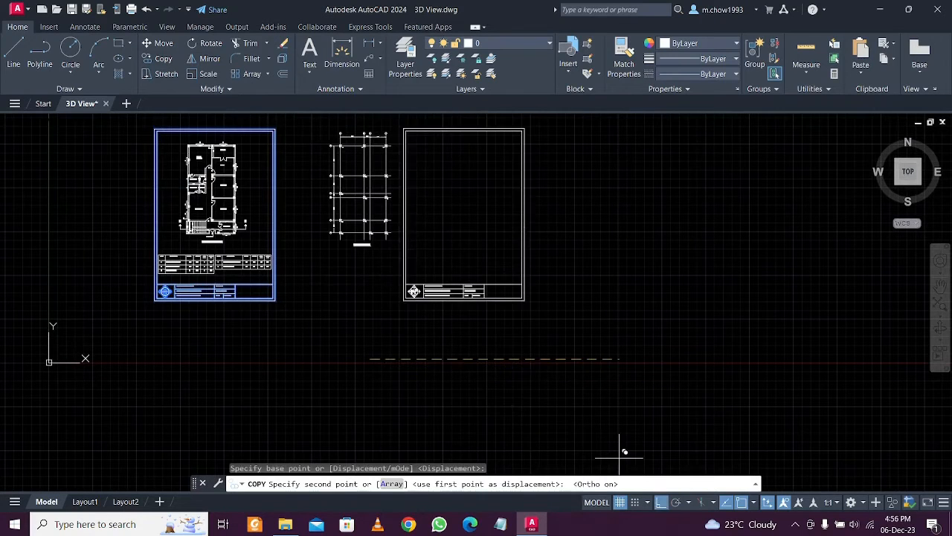
click(517, 305)
key(Escape)
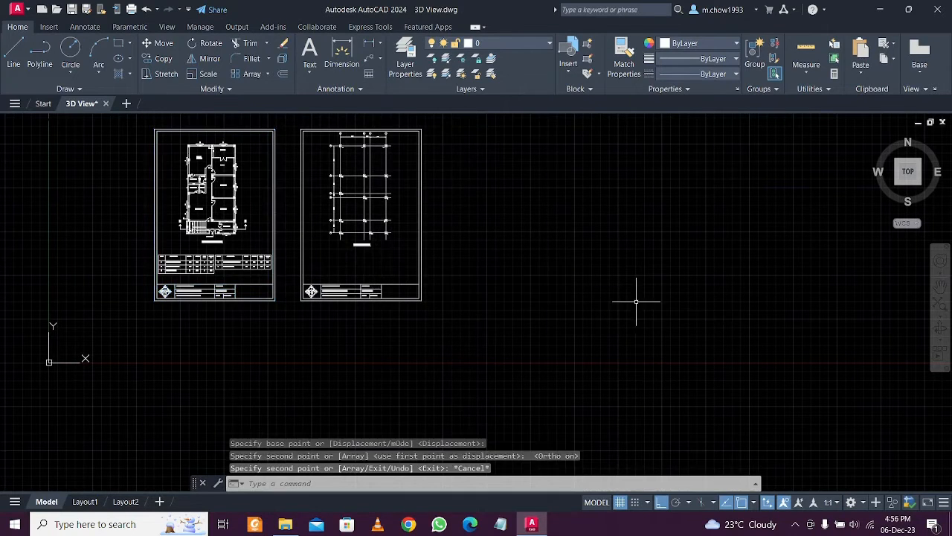
Move the whole column layout with its title straight down so it fits inside the copied border
middle_drag(344, 150, 392, 226)
scroll(392, 225, up, 5)
scroll(332, 167, down, 4)
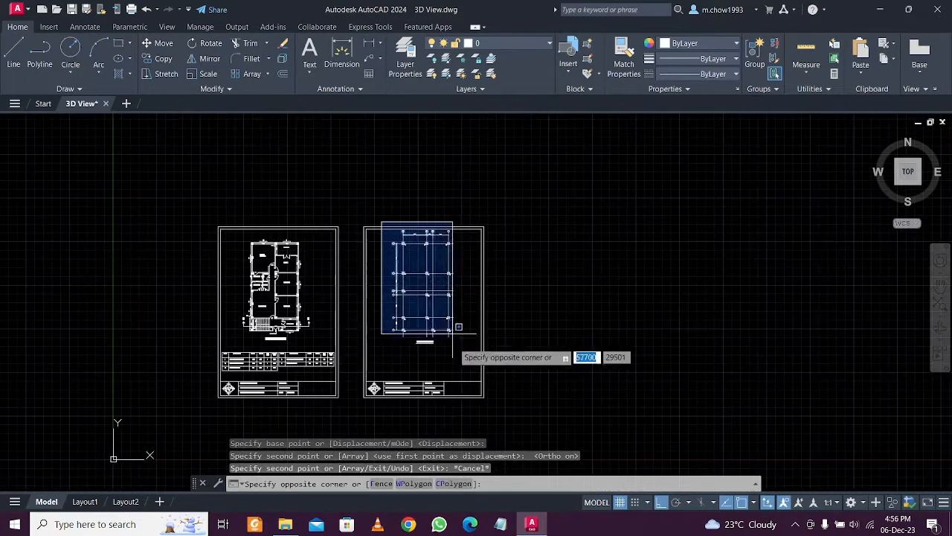
click(487, 353)
text(m)
key(Return)
click(614, 291)
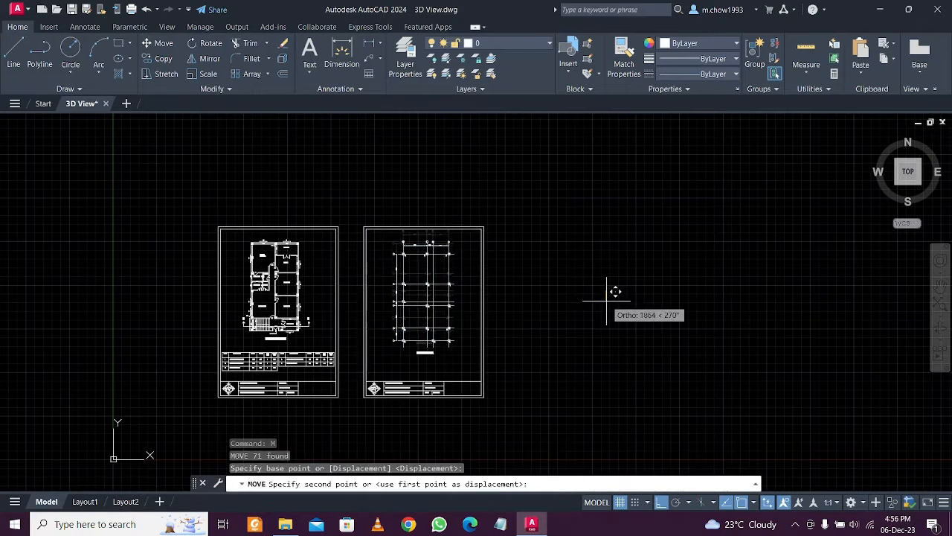
click(608, 299)
Move the column layout and its title horizontally towards the left side of the copied sheet
scroll(410, 270, up, 2)
click(372, 222)
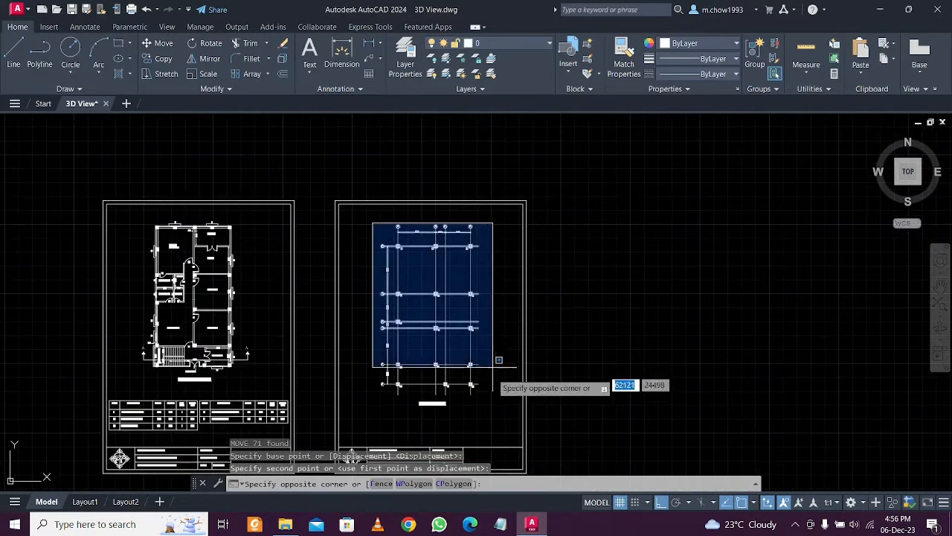
click(493, 416)
text(m)
key(Return)
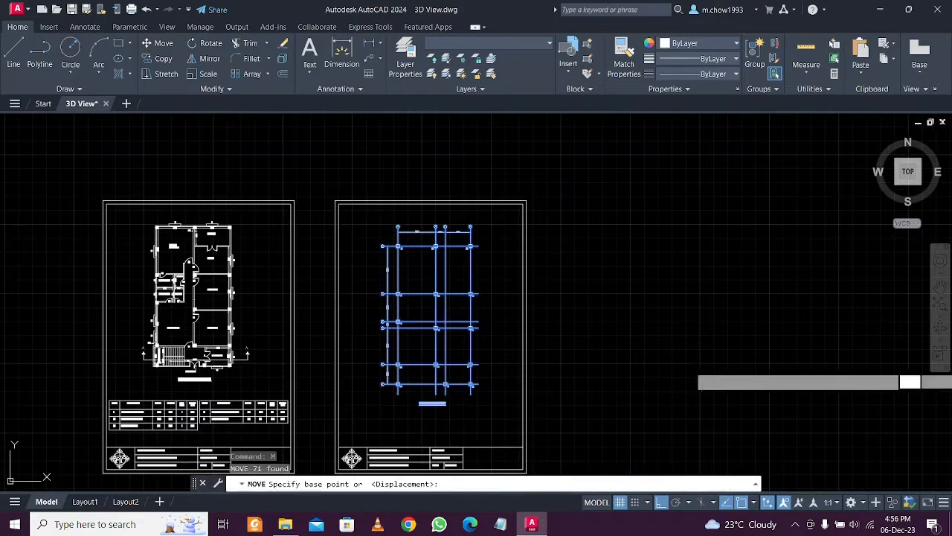
click(691, 357)
Move the column layout and its title up slightly inside the sheet border
click(352, 218)
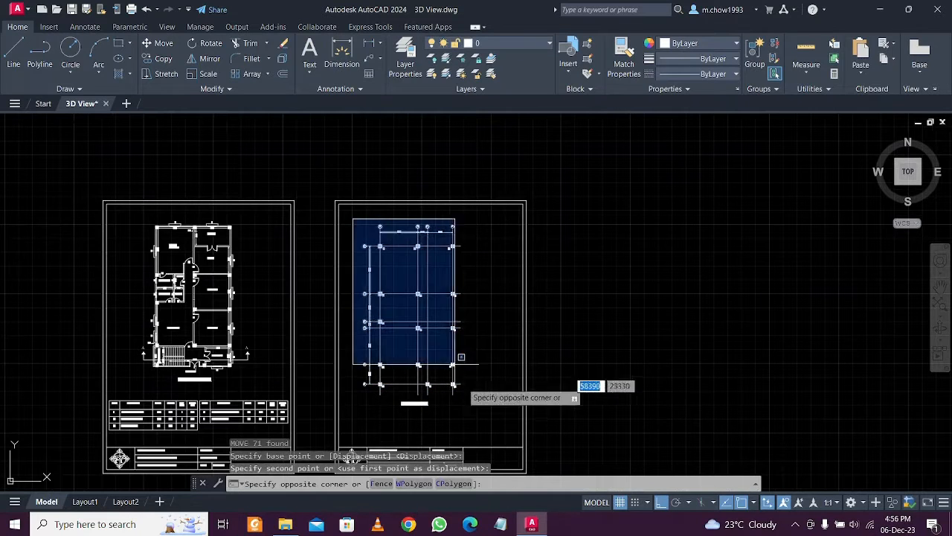
click(484, 413)
text(m)
key(Return)
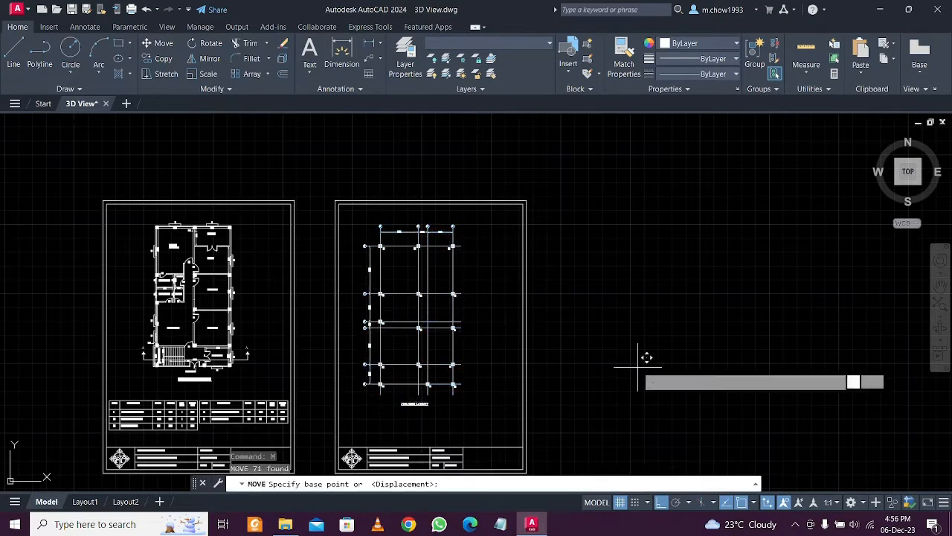
click(637, 366)
click(638, 361)
Shift the column layout and its title a little further left within the sheet
click(351, 218)
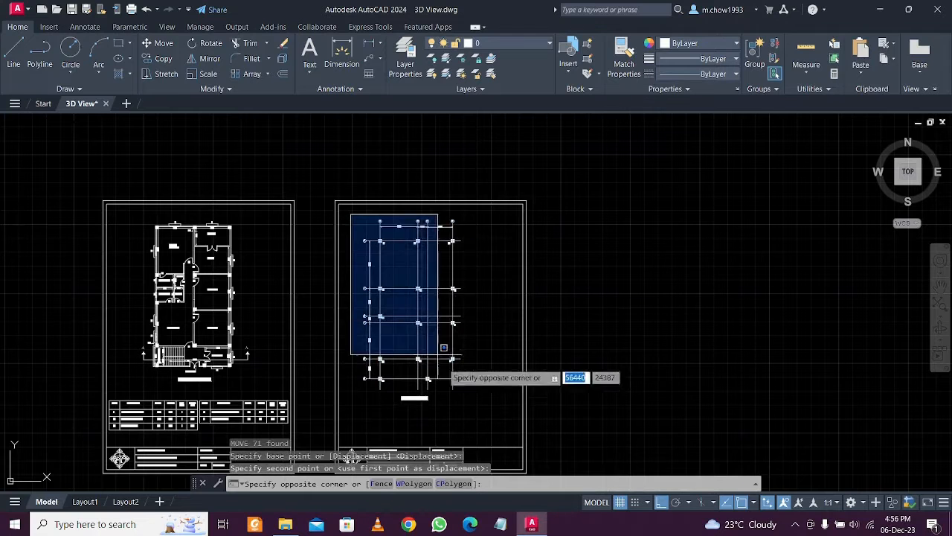
click(469, 413)
text(m)
key(Return)
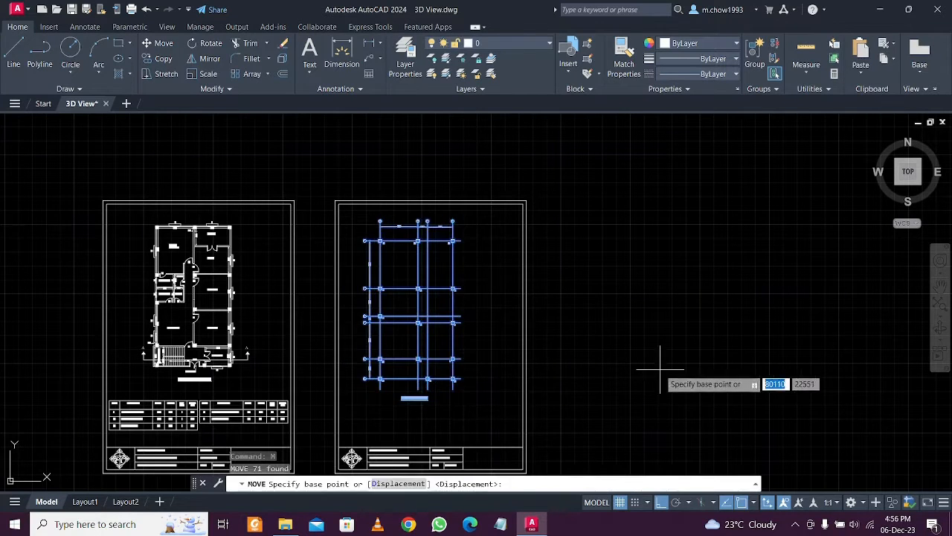
click(660, 370)
click(645, 372)
Examine the placement of the column layout, its title, labels and grid bubbles inside the new sheet
scroll(408, 392, up, 6)
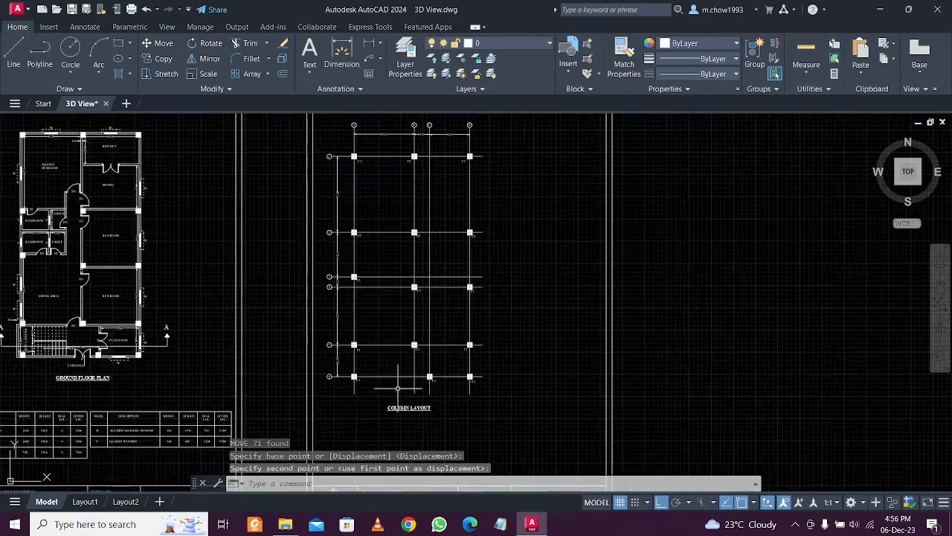
middle_drag(375, 430, 397, 349)
scroll(398, 349, up, 2)
click(445, 357)
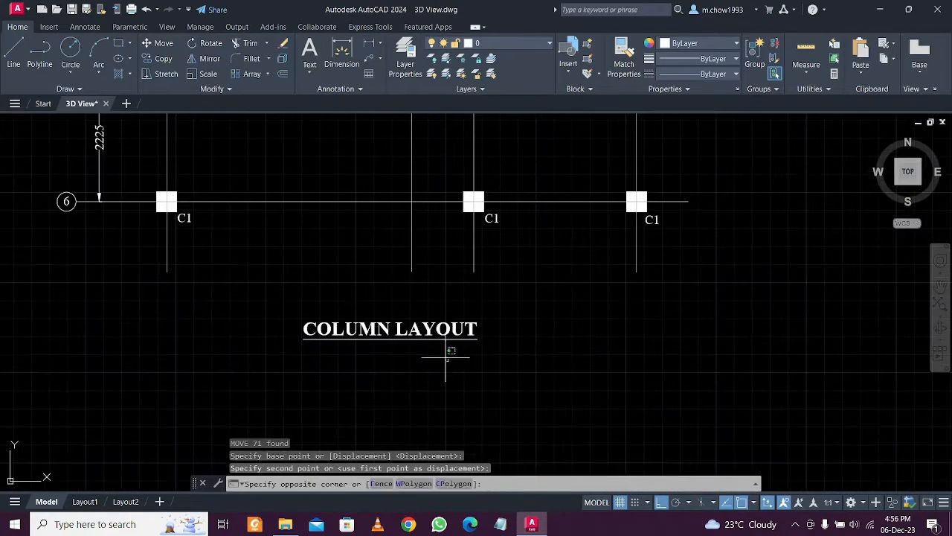
click(402, 315)
key(Escape)
scroll(445, 305, down, 2)
middle_drag(445, 305, 437, 428)
scroll(466, 224, down, 2)
middle_drag(478, 245, 495, 356)
middle_drag(438, 203, 454, 286)
middle_drag(391, 143, 413, 210)
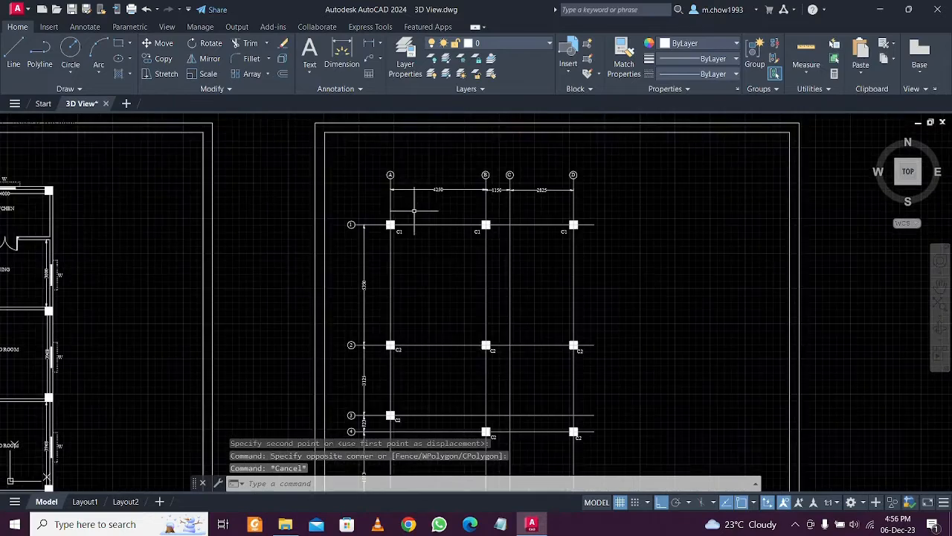
middle_drag(477, 424, 455, 285)
middle_drag(456, 409, 436, 218)
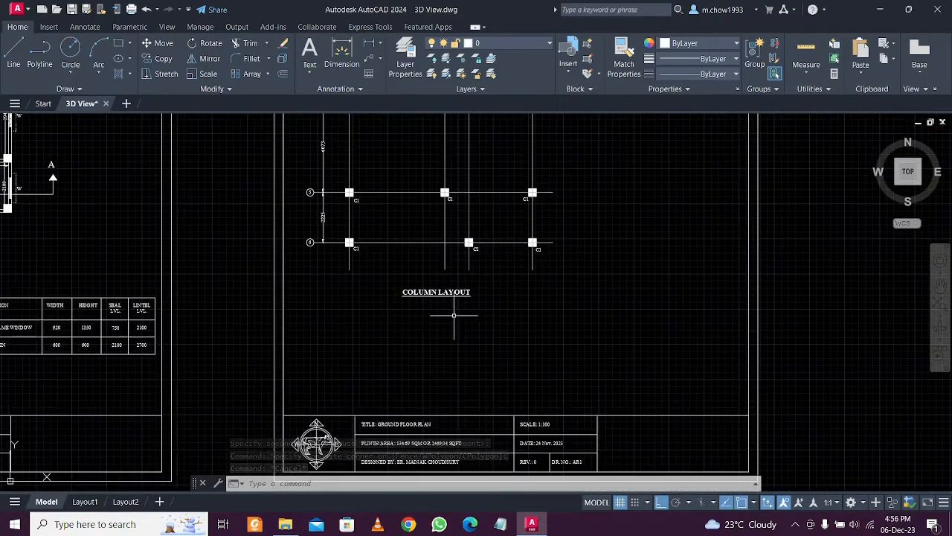
scroll(402, 310, down, 2)
middle_drag(491, 206, 491, 293)
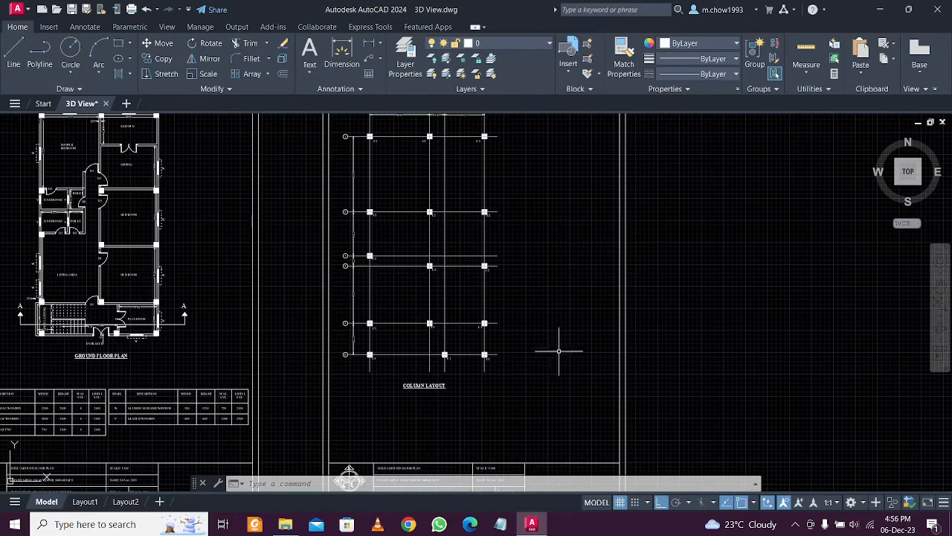
Draw a horizontal polyline below the COLUMN LAYOUT title, spanning most of the sheet's inner width
middle_drag(424, 420, 423, 317)
scroll(424, 309, up, 1)
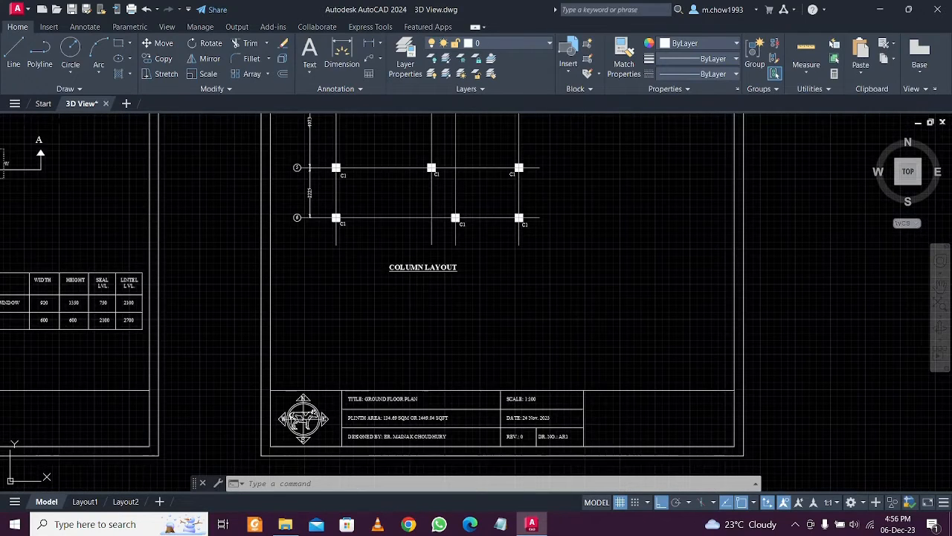
text(pl)
key(Return)
scroll(368, 346, up, 1)
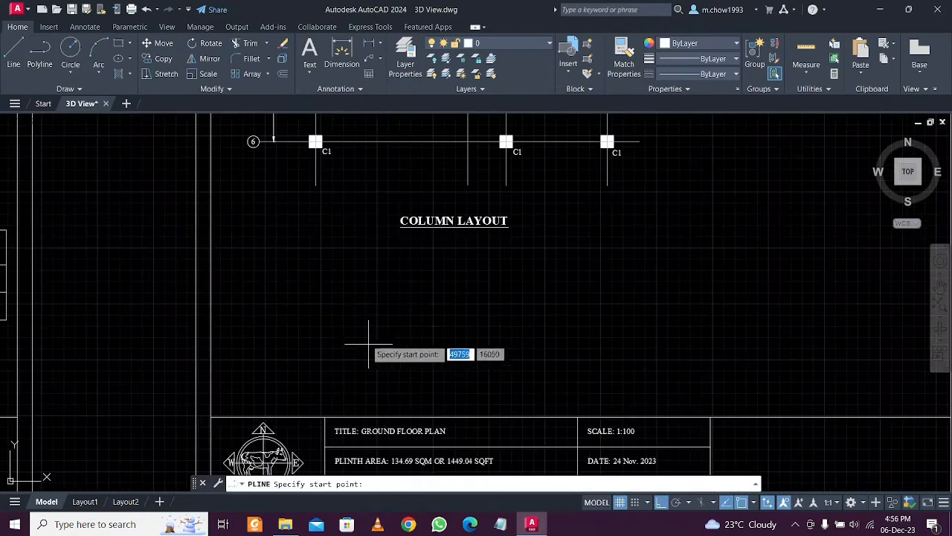
scroll(319, 251, down, 1)
click(278, 250)
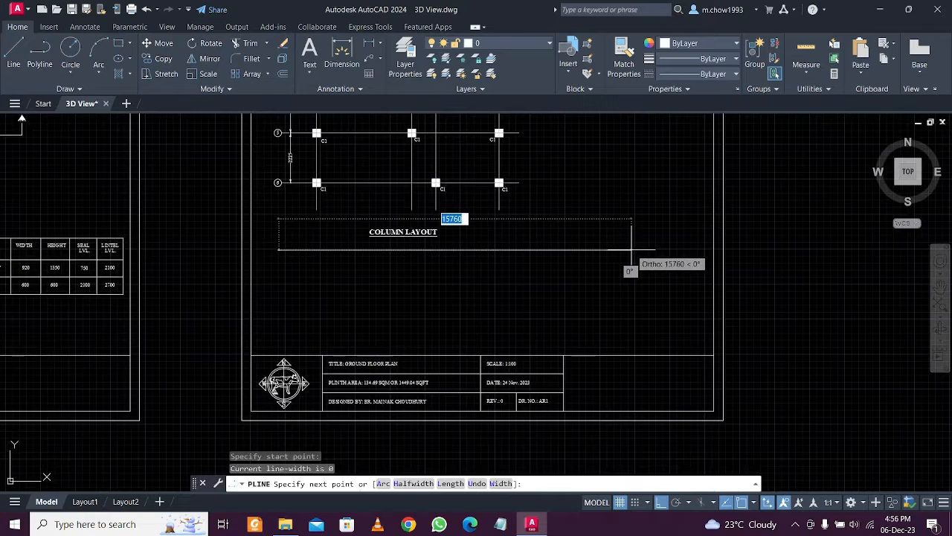
click(654, 250)
key(Escape)
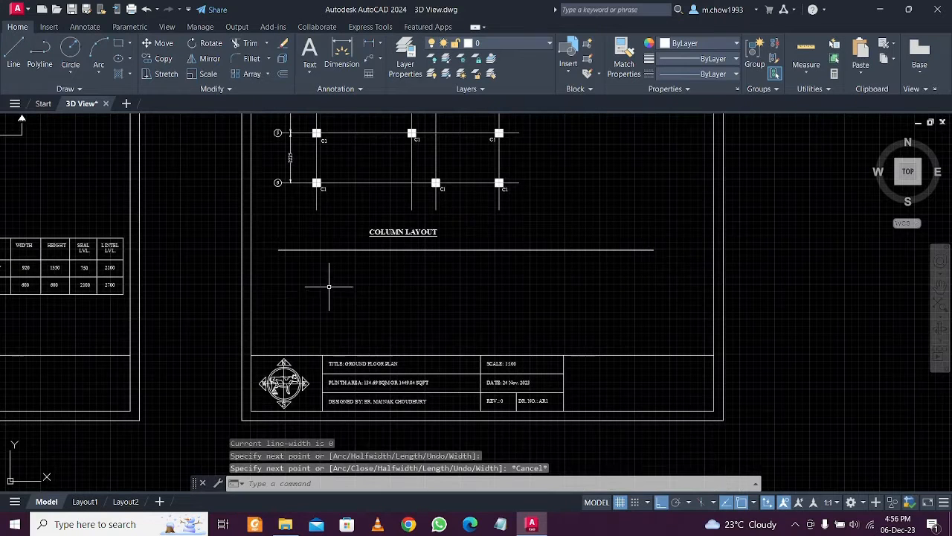
Copy the C1 label from the column at A and 6 to just below the left end of the new horizontal line
scroll(327, 289, up, 2)
scroll(326, 290, down, 2)
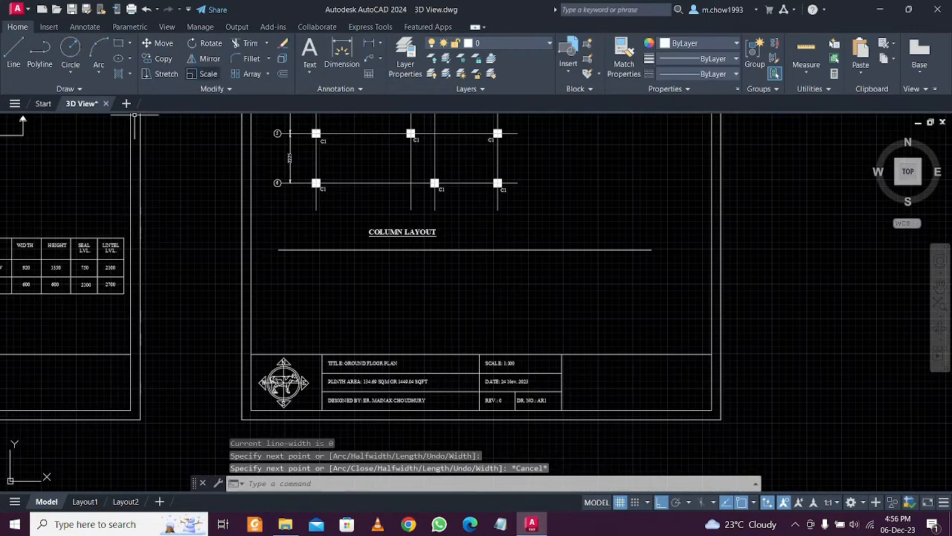
scroll(389, 255, up, 1)
scroll(282, 169, up, 3)
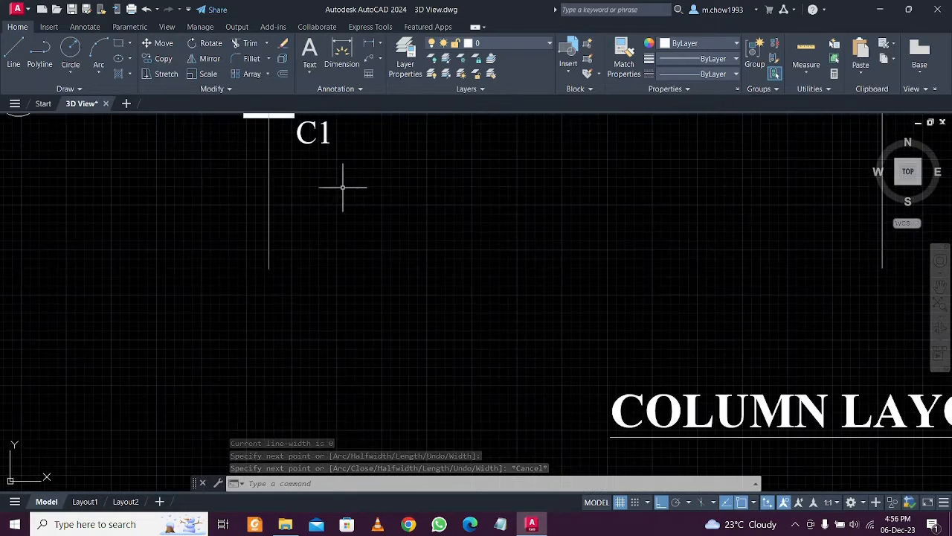
click(363, 122)
click(158, 58)
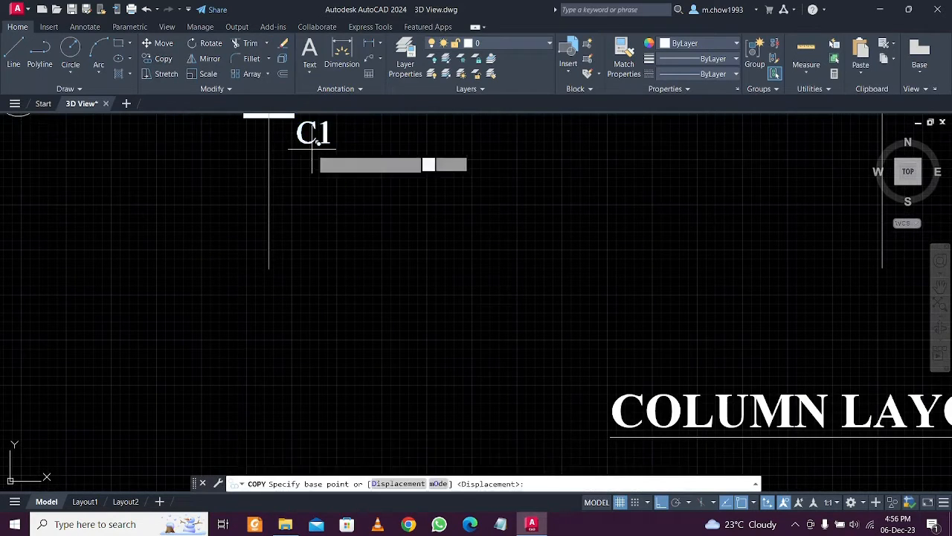
click(313, 147)
scroll(313, 151, down, 2)
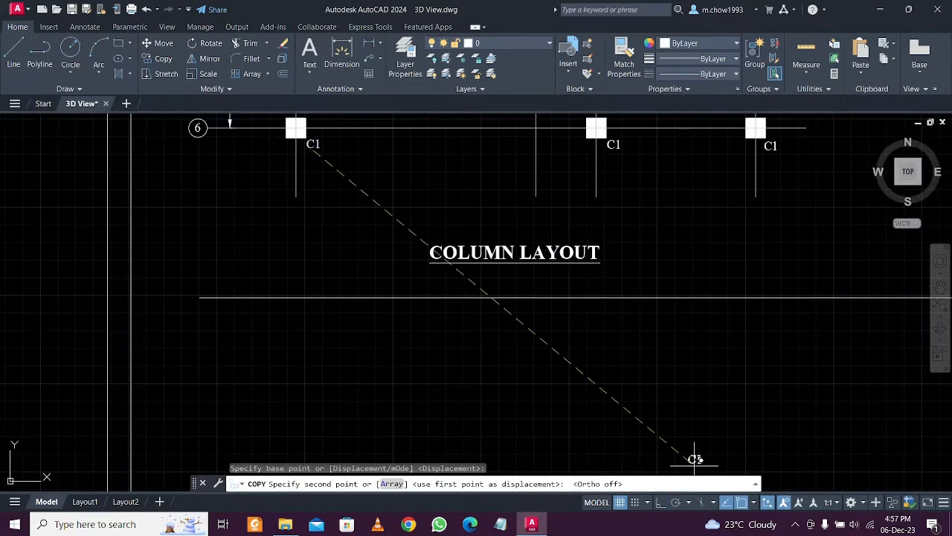
scroll(276, 373, up, 1)
click(172, 292)
key(Escape)
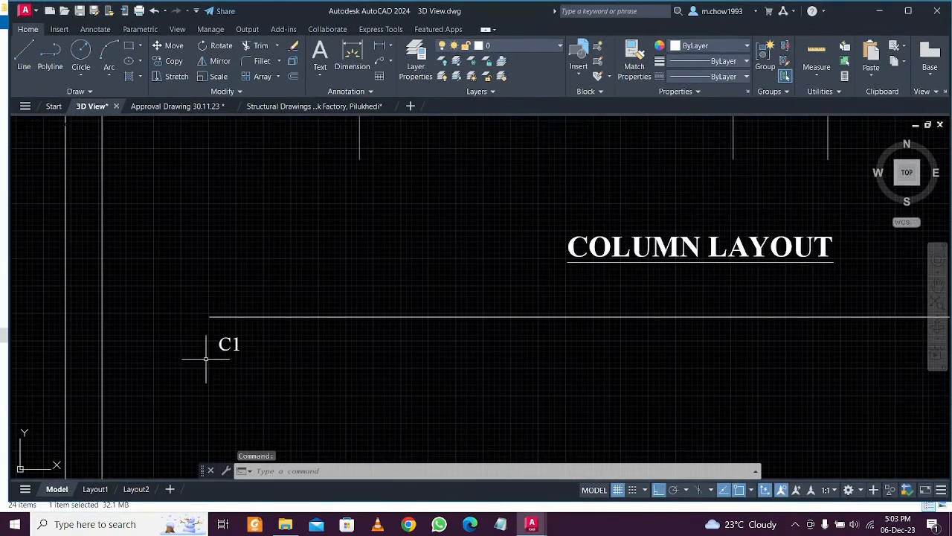
Change the text of the C1 label copied beneath the horizontal line to MARK
double_click(231, 344)
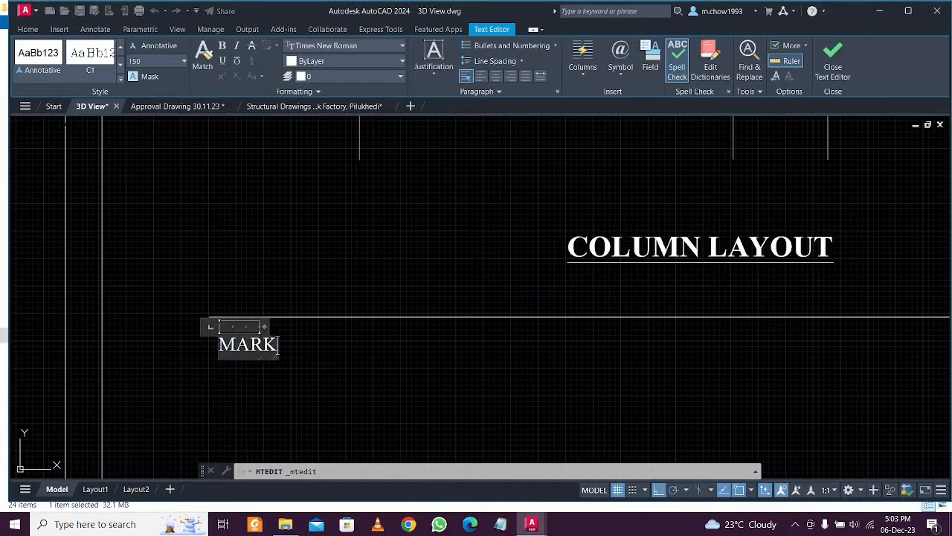
click(199, 389)
click(301, 376)
click(253, 315)
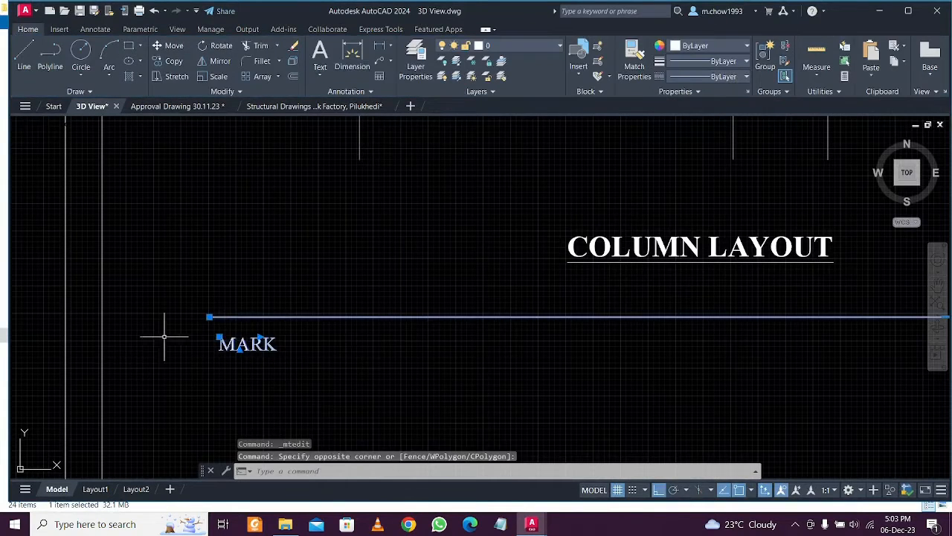
key(Escape)
Copy the MARK text horizontally to the right beneath the line as a second column heading
click(286, 345)
click(221, 329)
text(co)
key(Return)
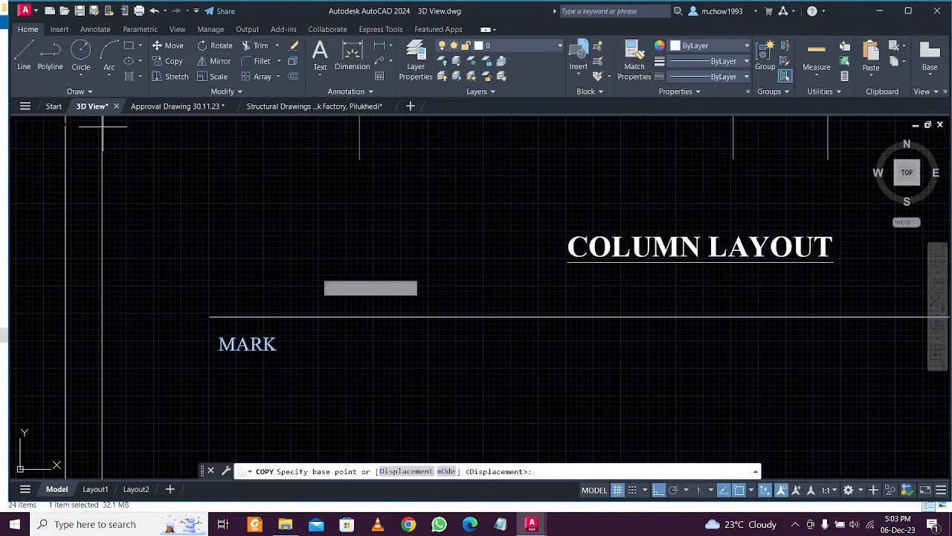
click(274, 372)
click(477, 369)
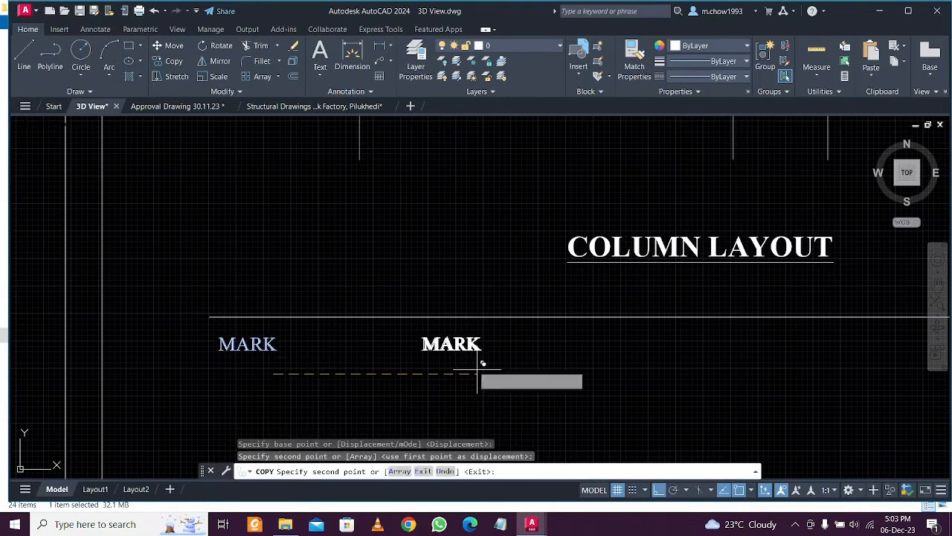
key(Escape)
Change the copied second MARK heading to REINF. / FROM / FOUND. / LVL. / TO / TERRACE / LVL., each on its own line
double_click(450, 344)
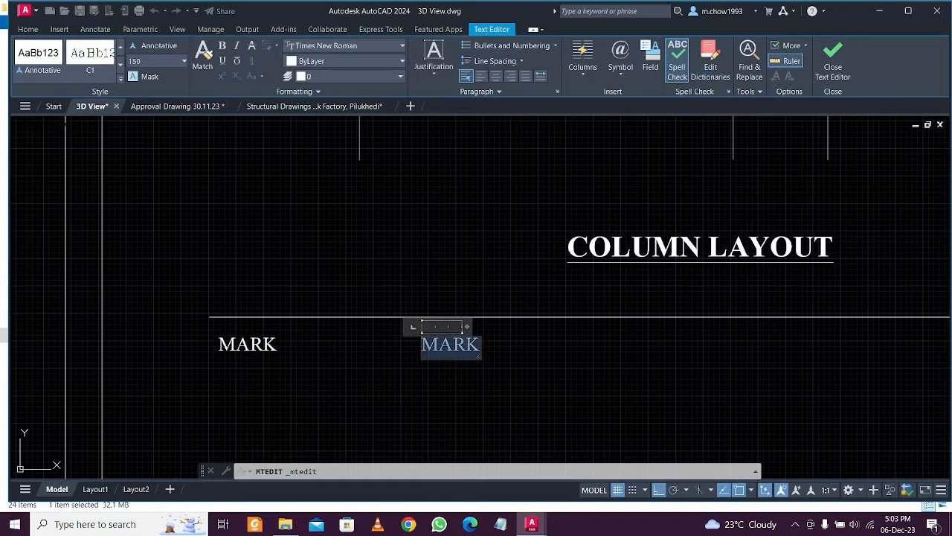
text(REINF)
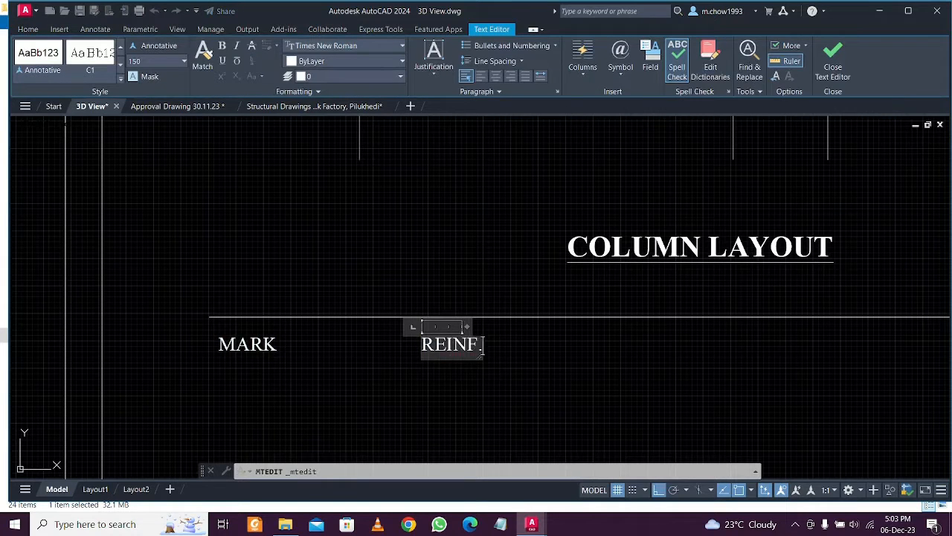
text(.)
key(Return)
text(FROM)
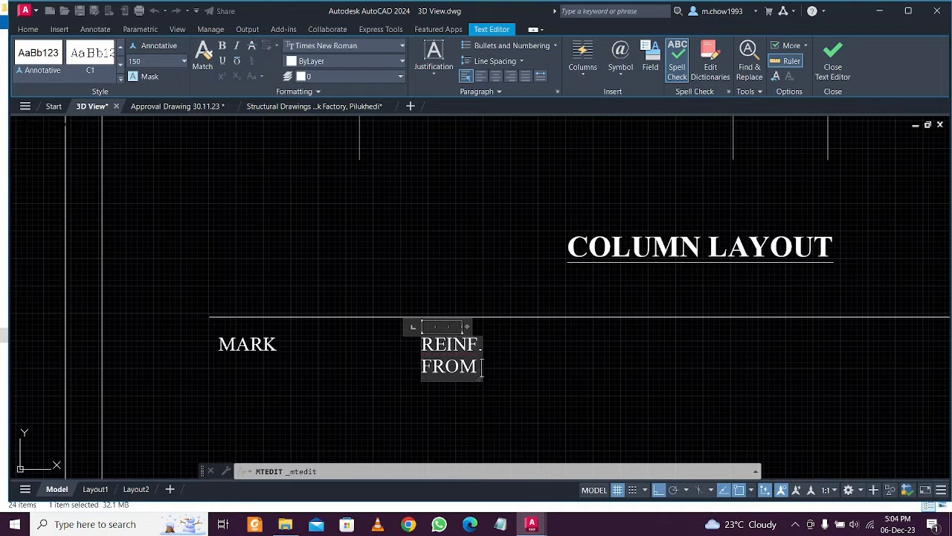
key(Return)
text(FOUN)
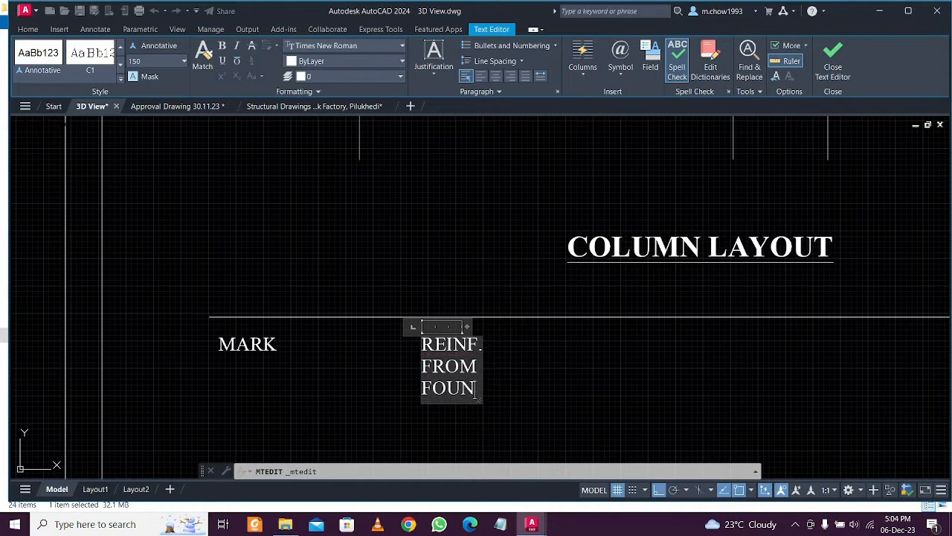
text(D.)
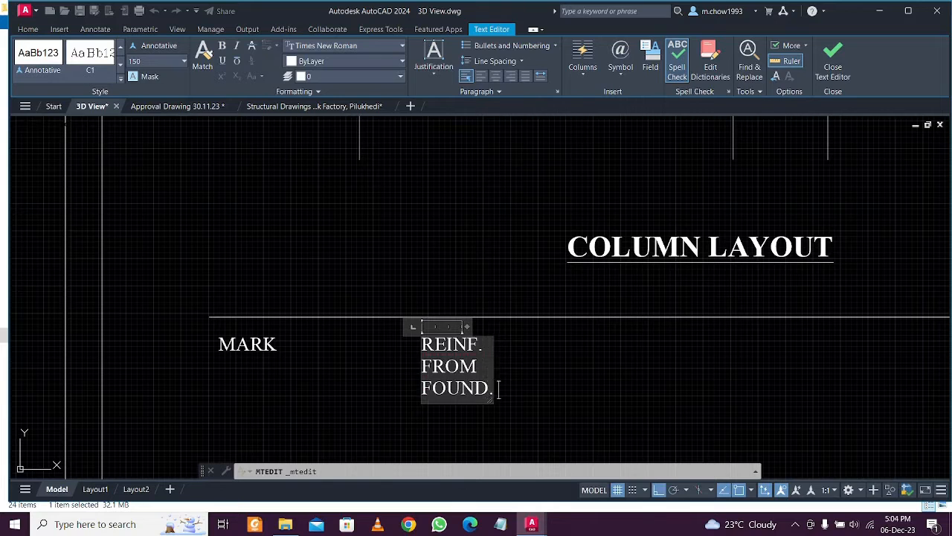
key(Return)
text(LVL)
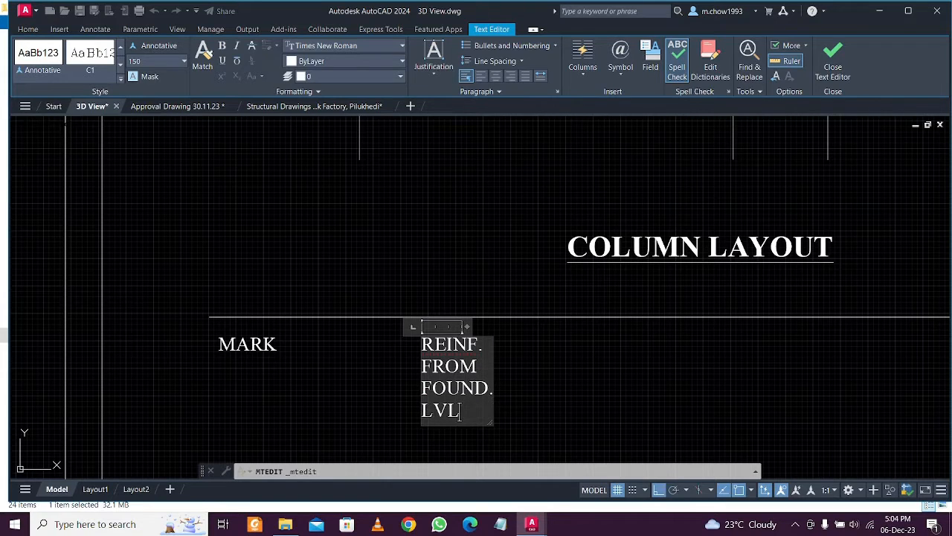
text(.)
key(Return)
text(TO)
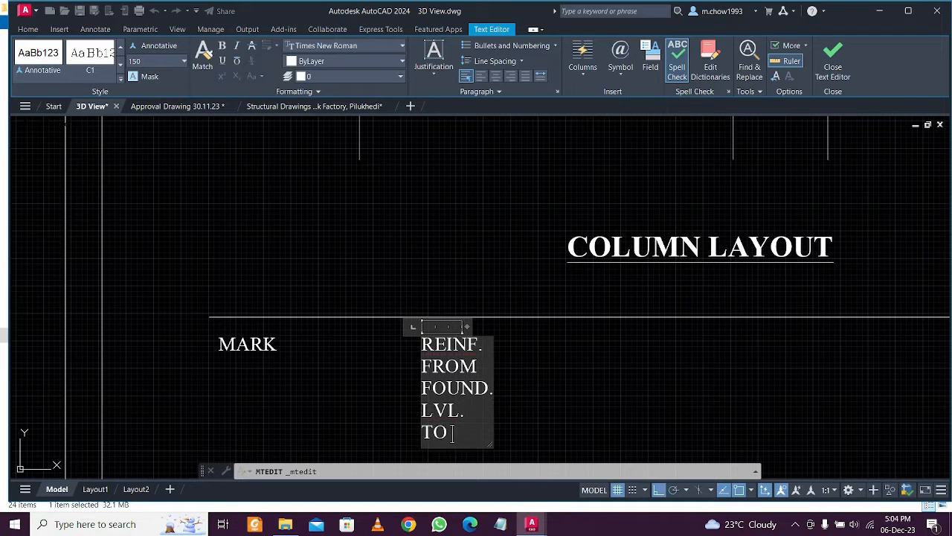
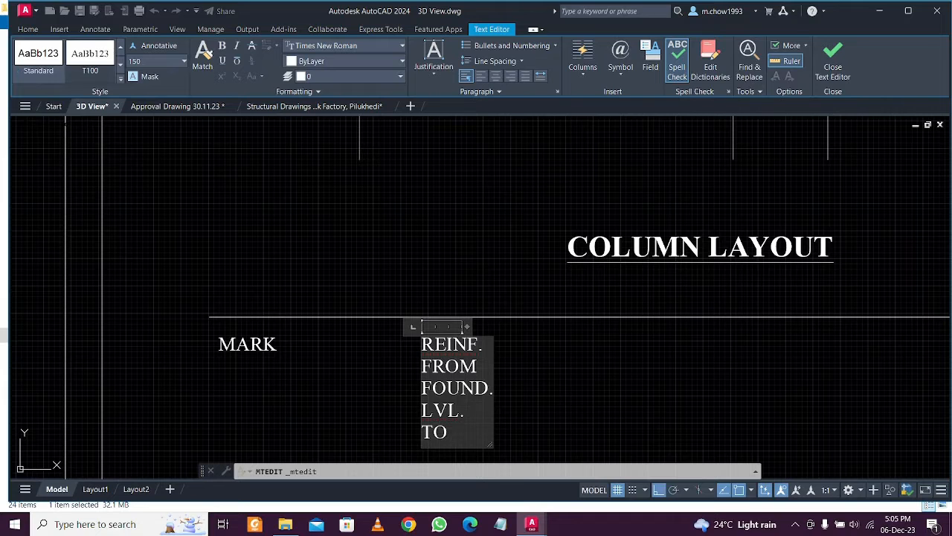
key(Return)
text(TERRA)
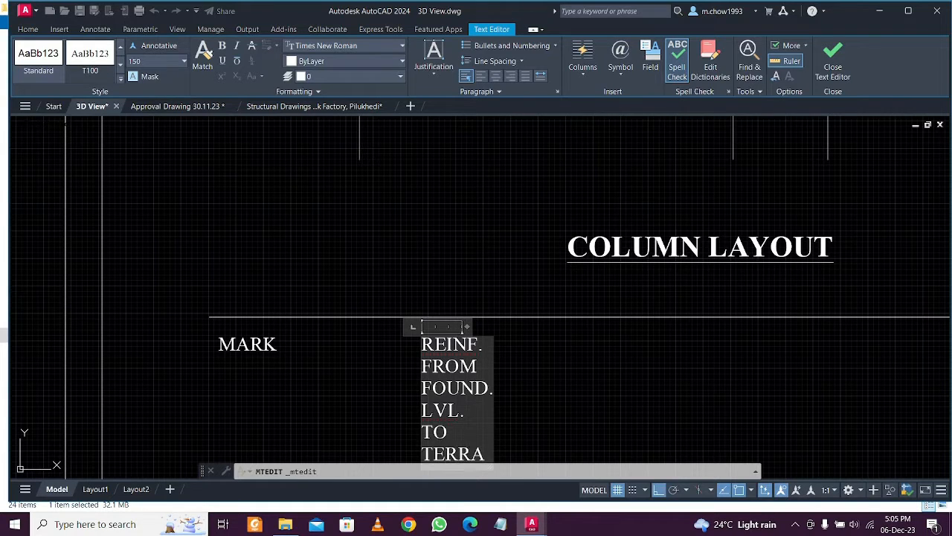
text(CE)
key(Return)
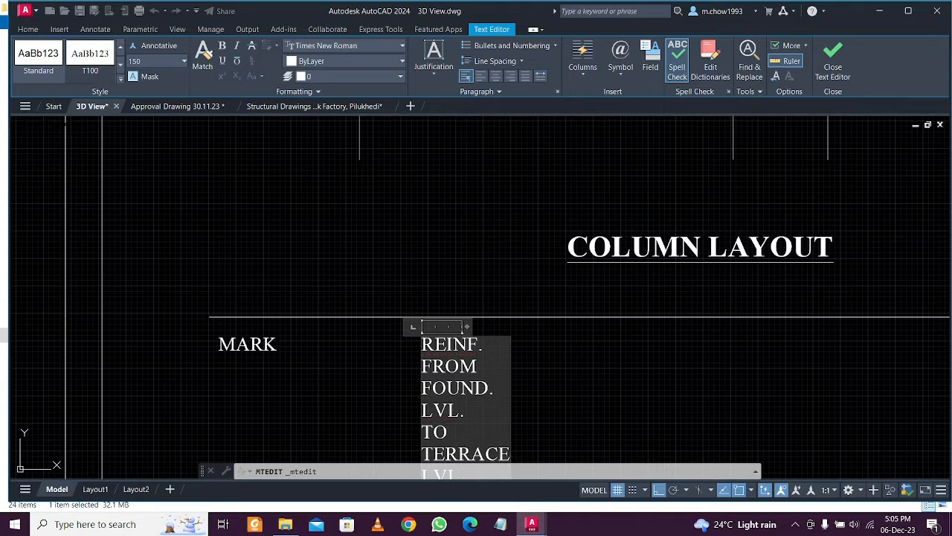
click(566, 400)
Widen the reinforcement heading's text box so that REINF. FROM FOUND. LVL. TO TERRACE LVL. fits on one line
middle_drag(573, 398, 454, 323)
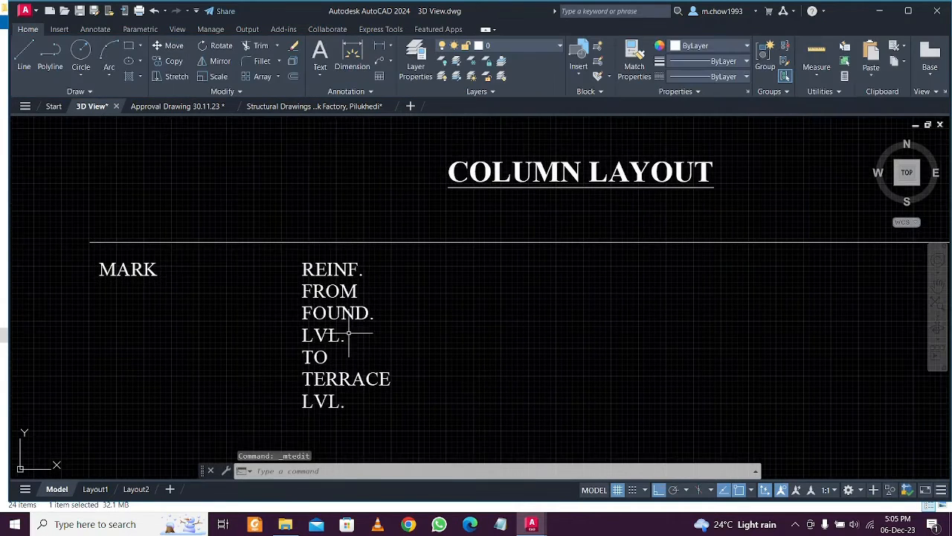
click(344, 319)
double_click(335, 313)
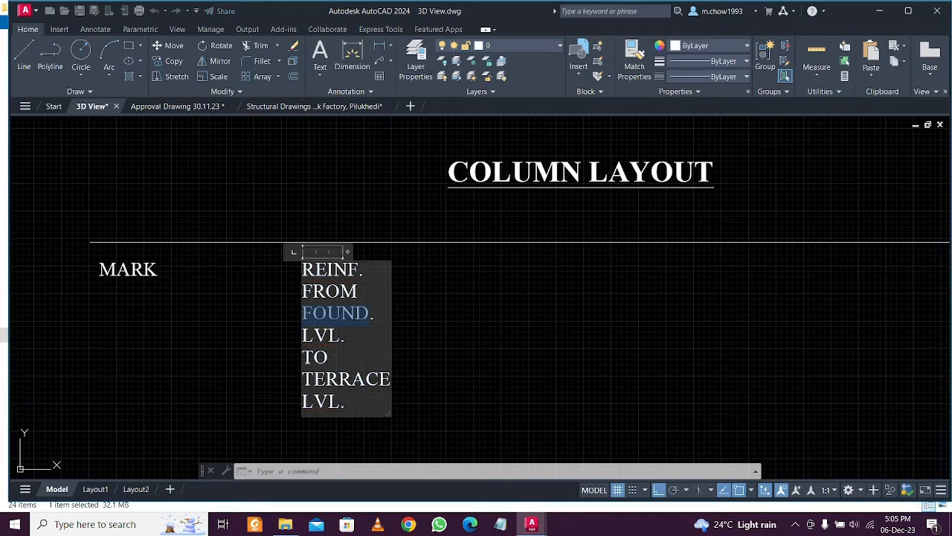
drag(348, 252, 726, 251)
click(614, 338)
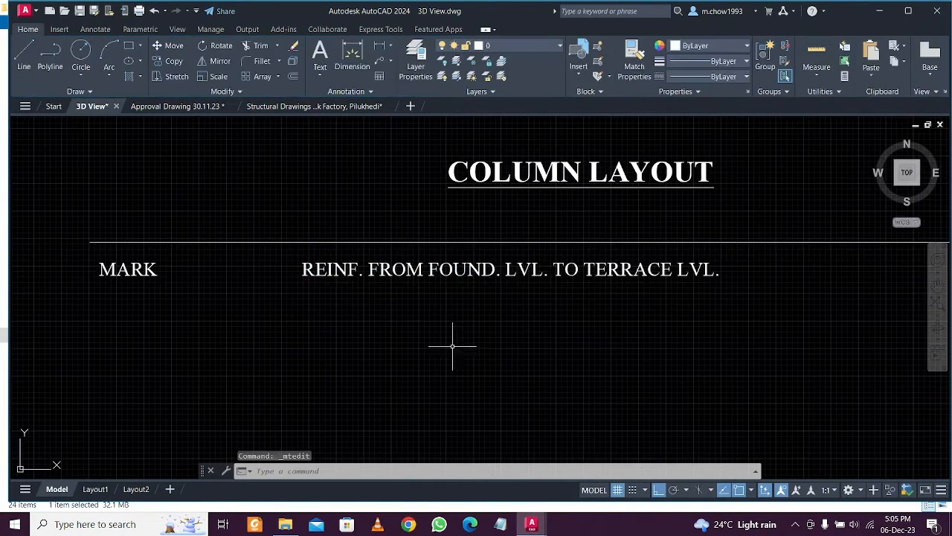
middle_drag(514, 343, 439, 369)
click(795, 524)
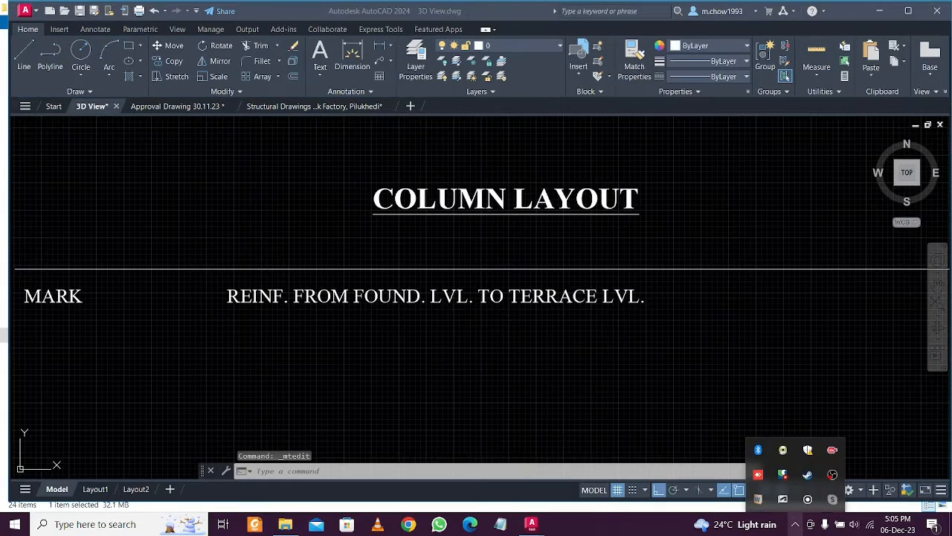
click(795, 524)
click(605, 369)
Move the REINF. FROM FOUND. LVL. TO TERRACE LVL. heading horizontally to the right to leave room for another column
scroll(544, 362, down, 2)
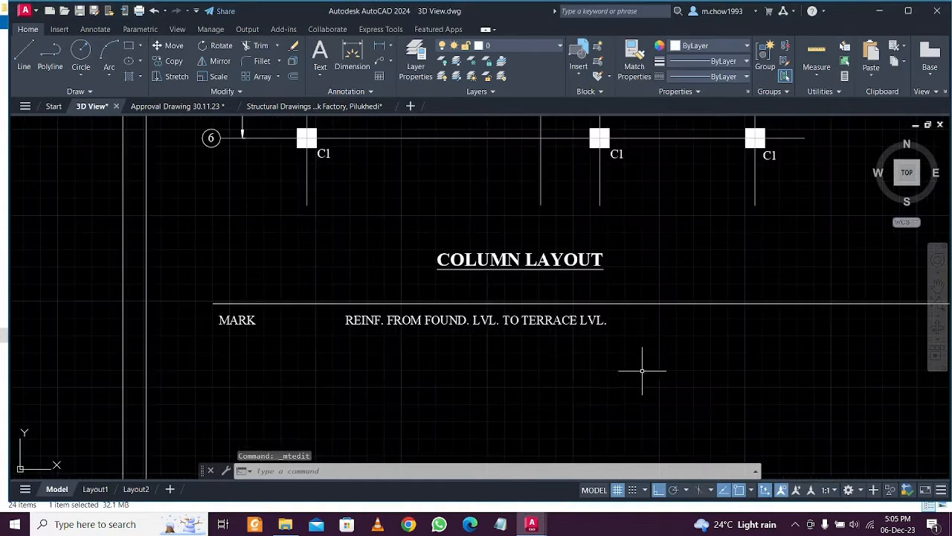
middle_drag(627, 369, 517, 370)
key(F8)
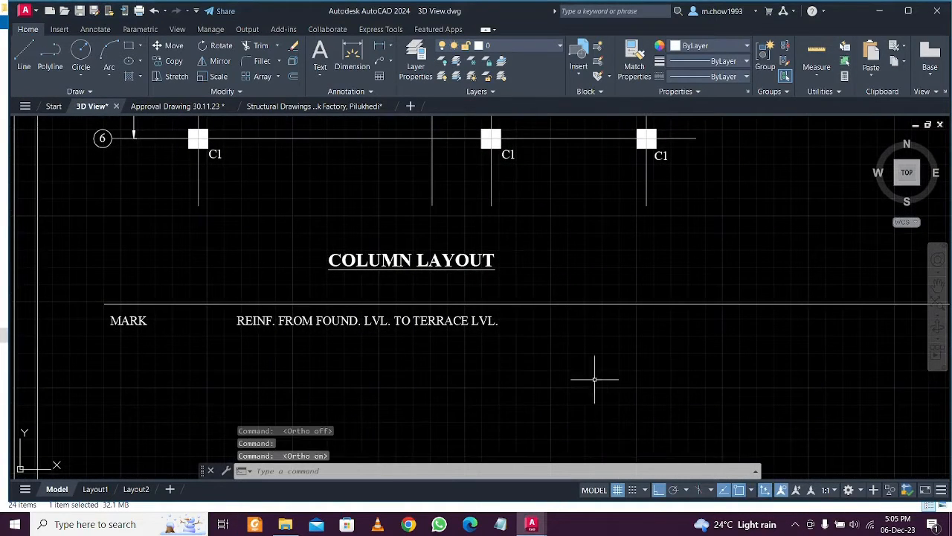
click(520, 342)
click(387, 307)
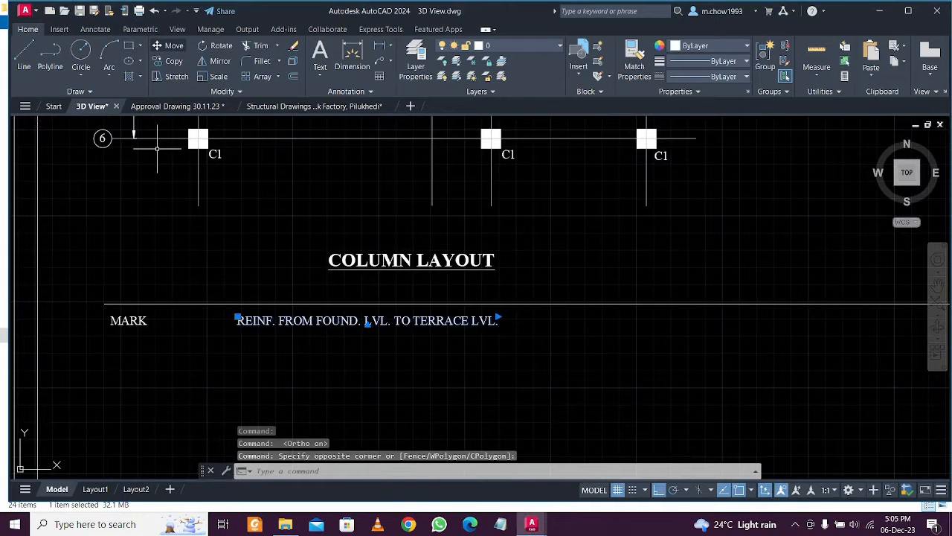
text(m)
key(Return)
click(444, 411)
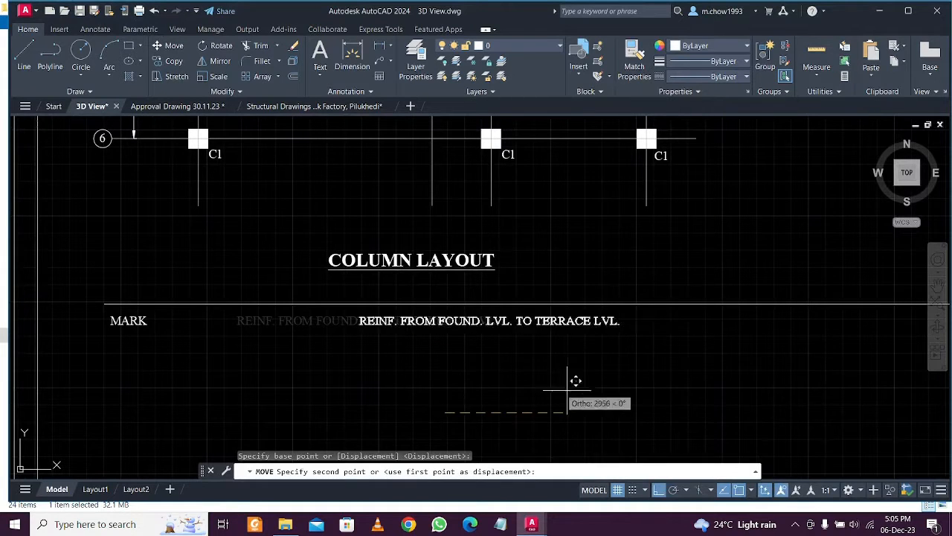
click(509, 390)
Copy the MARK heading horizontally into the gap before the reinforcement heading
click(132, 347)
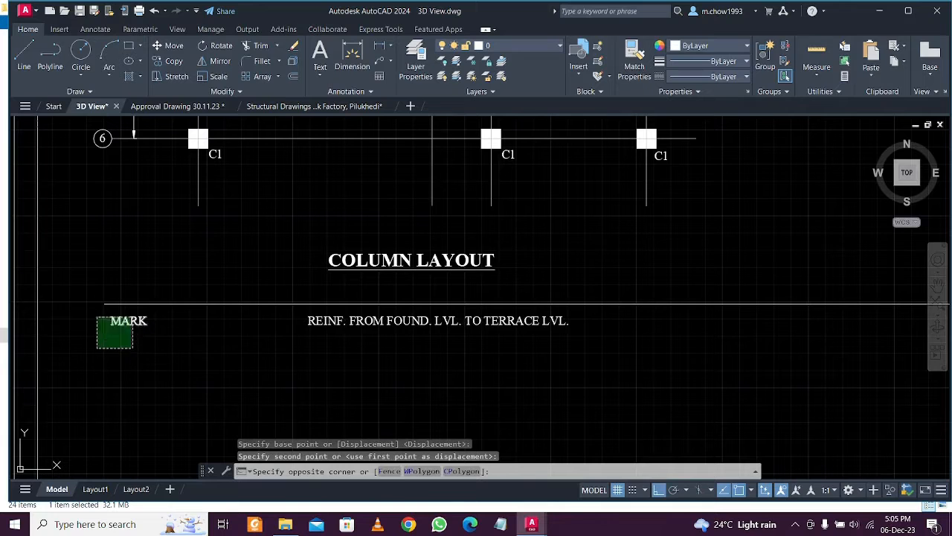
click(95, 314)
click(174, 61)
click(206, 373)
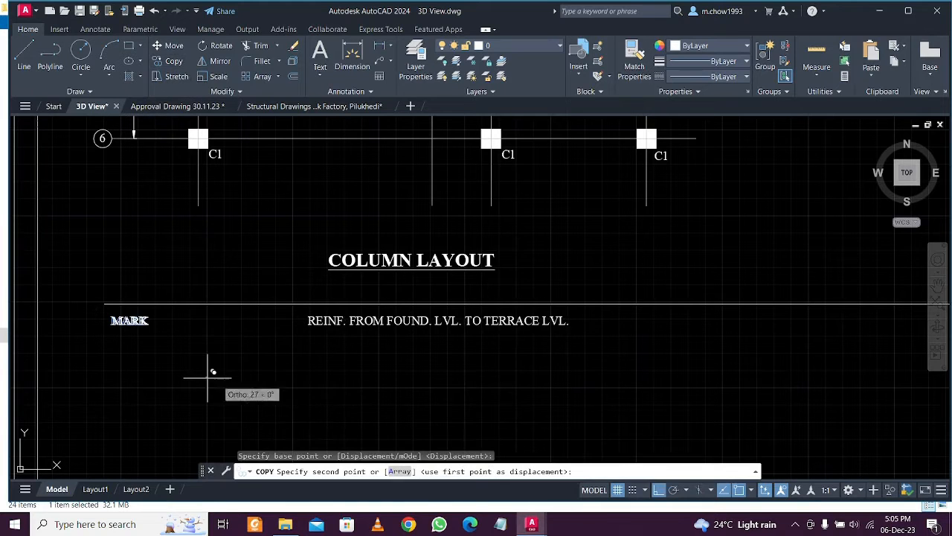
click(309, 376)
key(Escape)
Change the text of the MARK copy in the middle to SIZE
scroll(203, 328, up, 4)
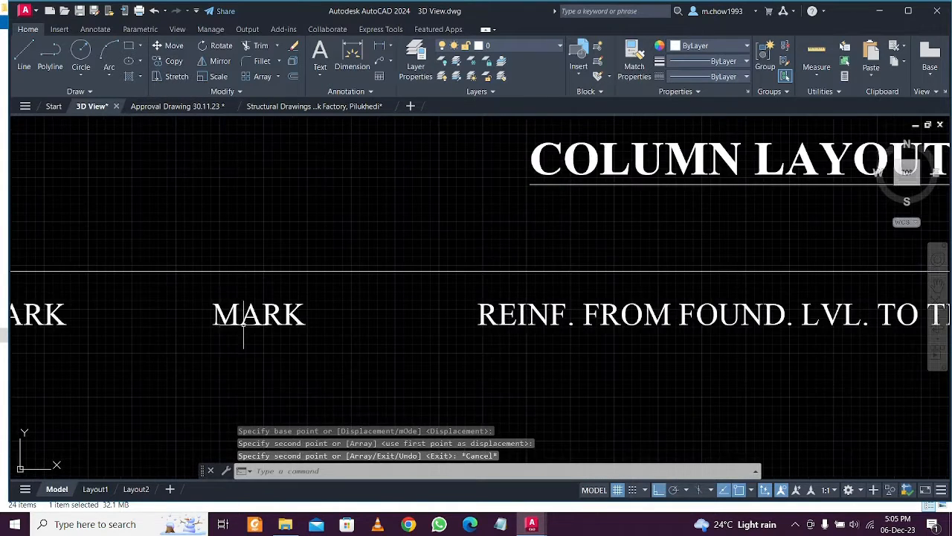
double_click(258, 314)
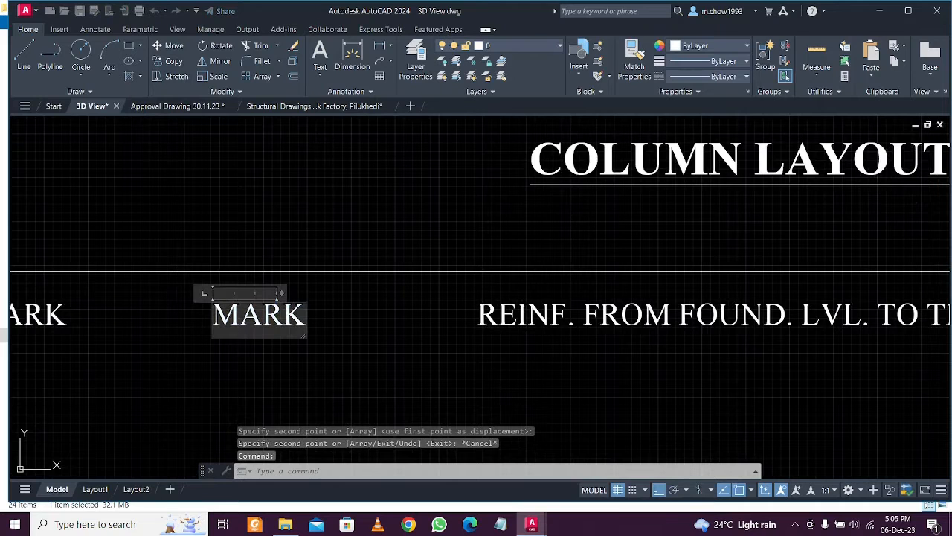
text(SIZE)
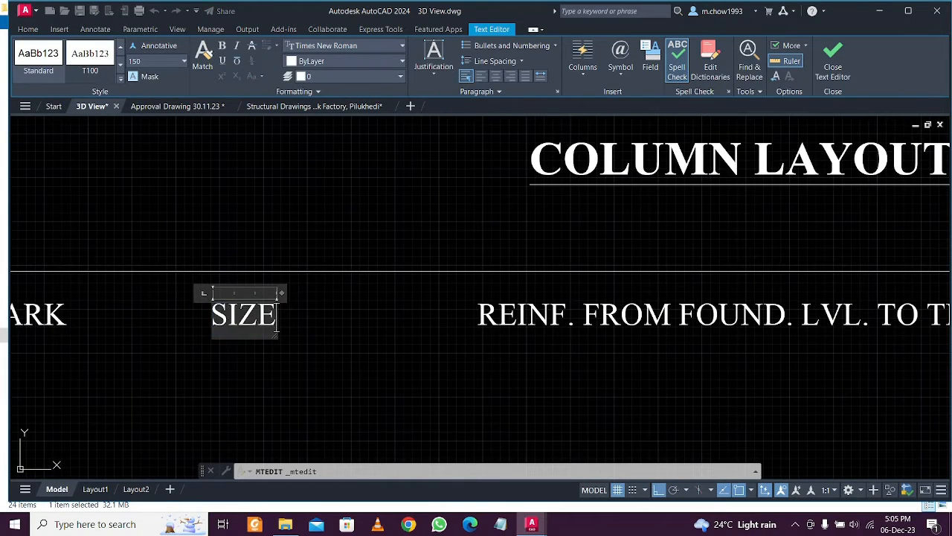
key(Escape)
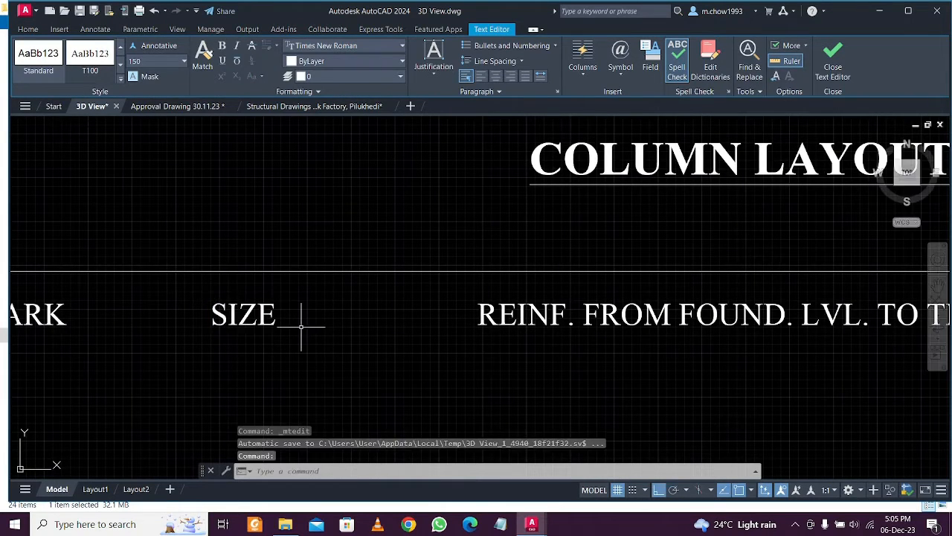
Copy the C1 label from the leftmost column on grid line 6 to beneath the MARK heading
scroll(301, 325, down, 4)
middle_drag(240, 347, 238, 313)
middle_drag(290, 221, 296, 256)
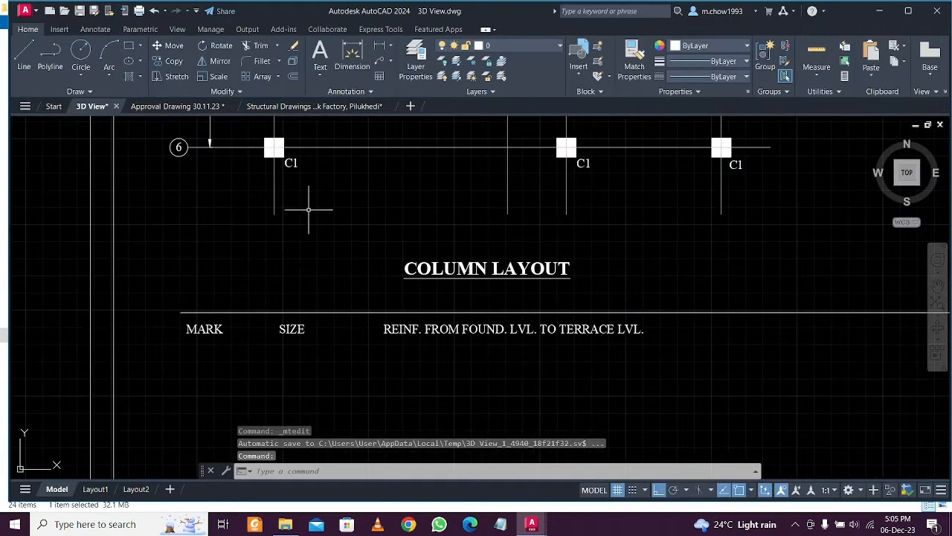
click(304, 191)
click(297, 166)
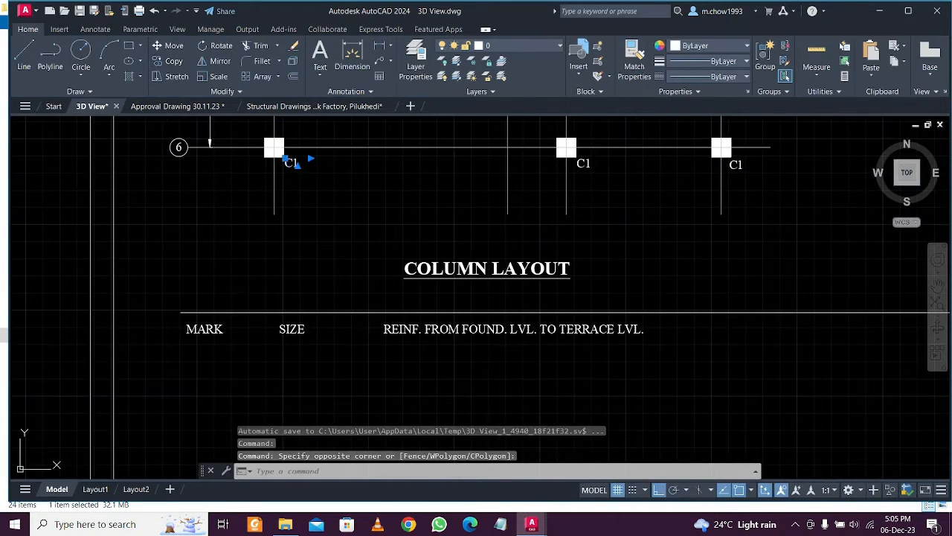
click(174, 61)
click(326, 185)
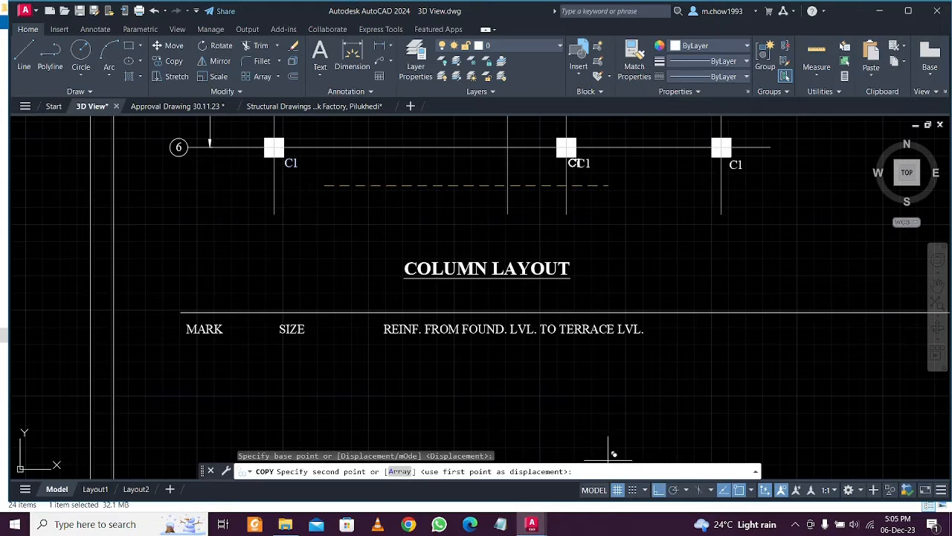
key(F8)
scroll(226, 376, up, 4)
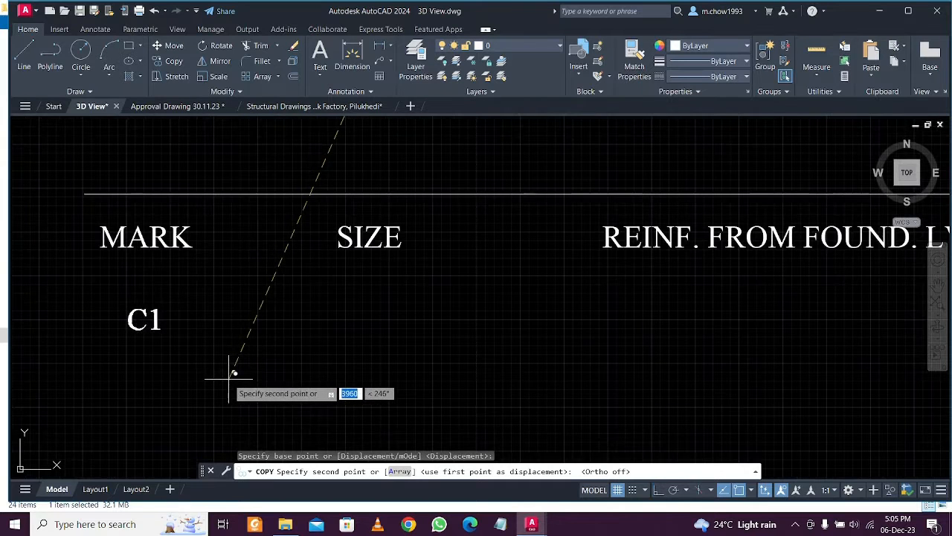
click(232, 366)
key(Escape)
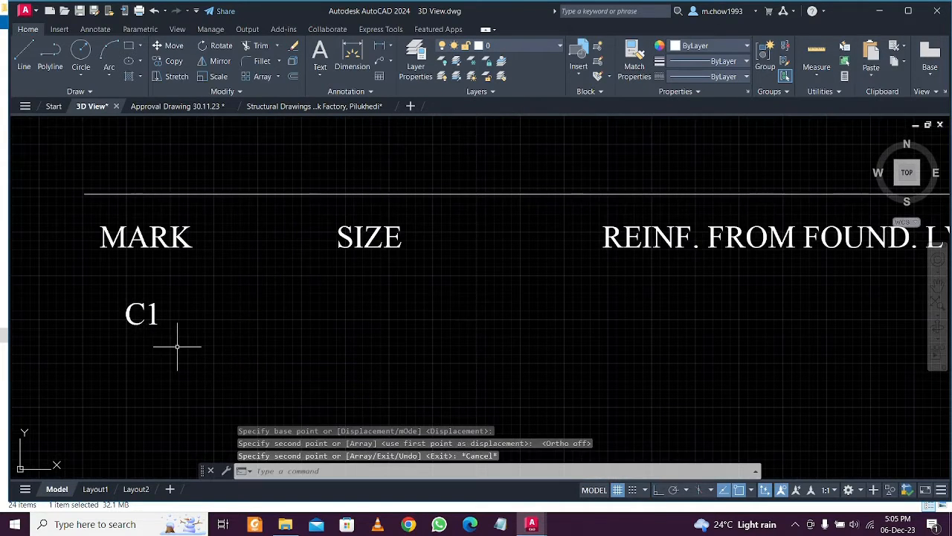
Copy the C1 entry under MARK straight down by about 927 units as a second row entry
click(176, 346)
click(115, 299)
click(170, 61)
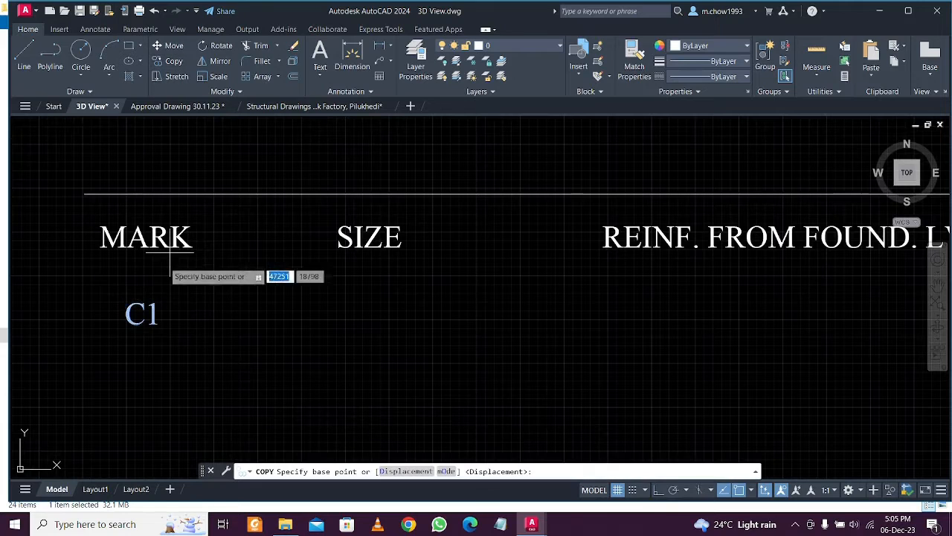
scroll(119, 299, down, 3)
click(109, 326)
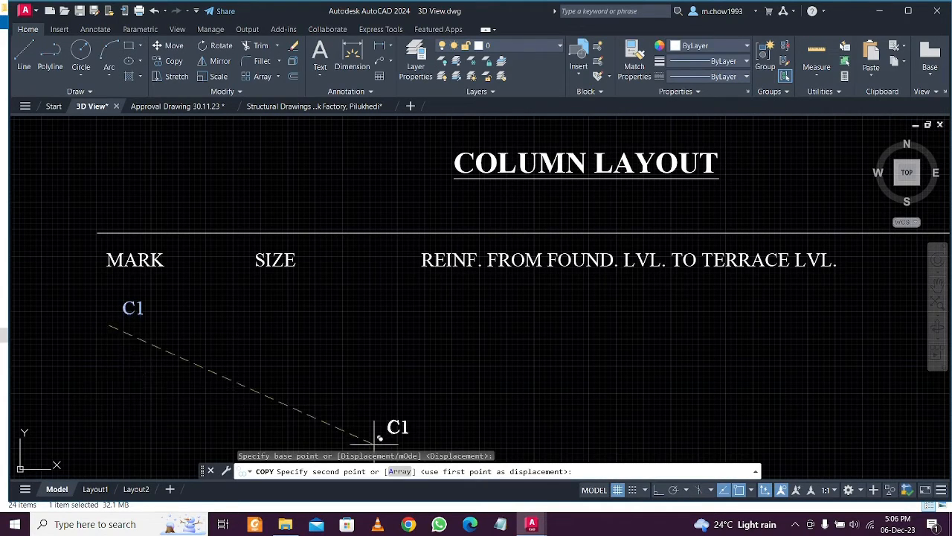
key(F8)
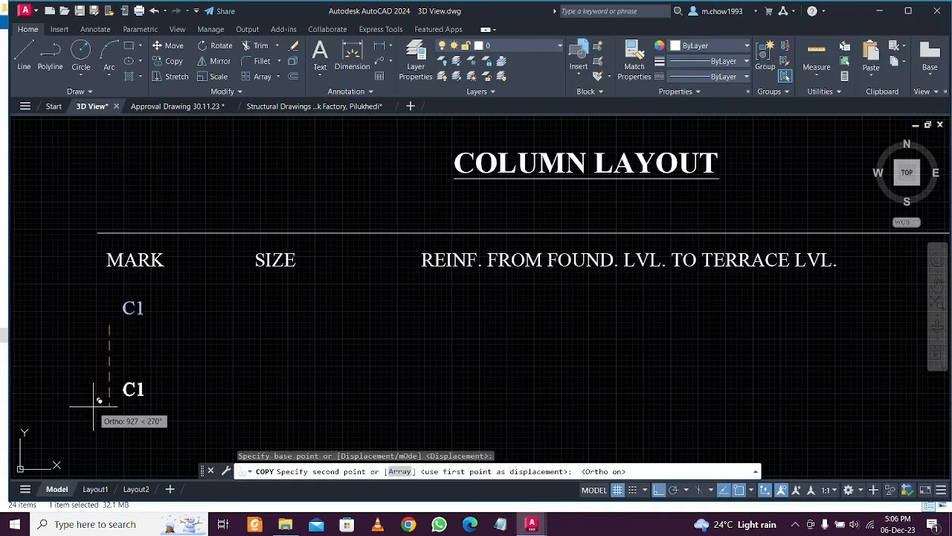
key(Escape)
Copy the table's top horizontal line straight down three times, below the headings, below the first C1 and below the second C1
click(226, 300)
click(154, 198)
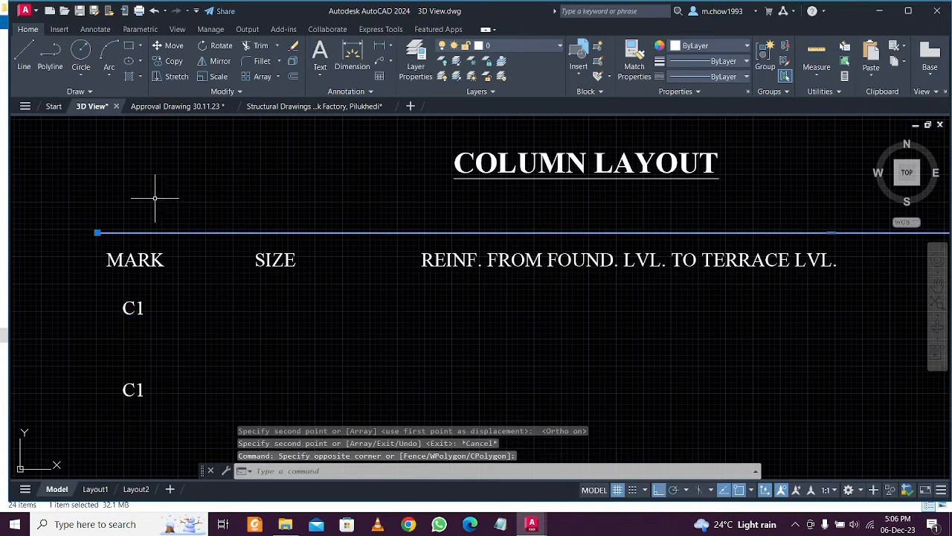
click(174, 61)
click(53, 251)
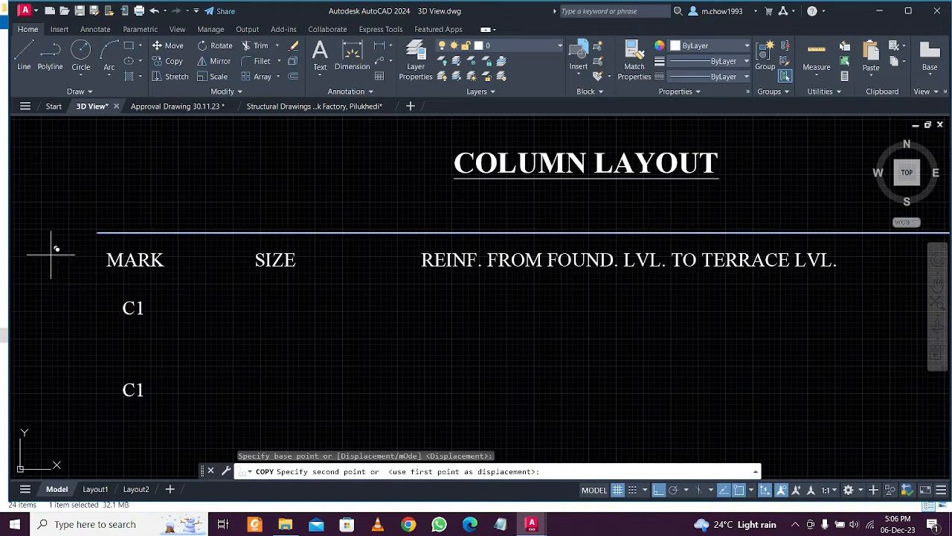
click(53, 305)
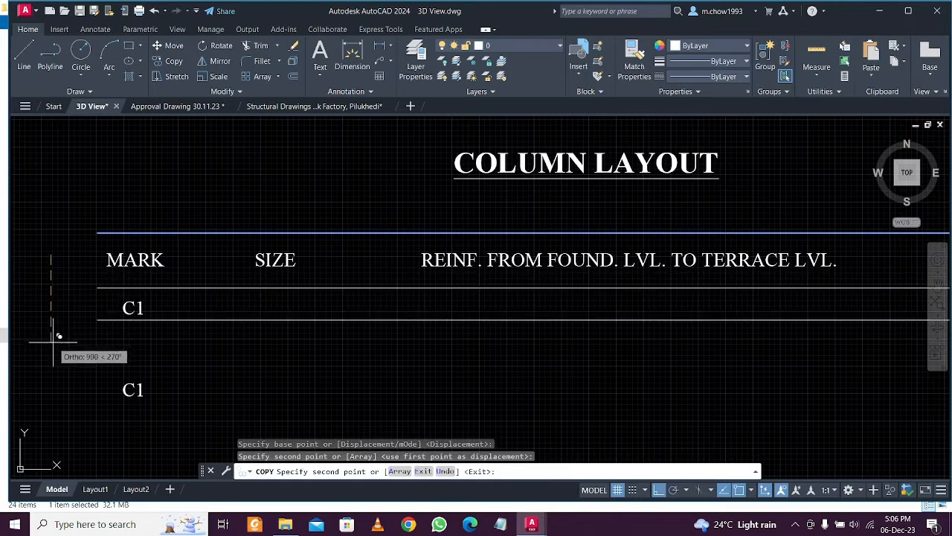
click(58, 381)
middle_drag(85, 389, 84, 298)
click(76, 363)
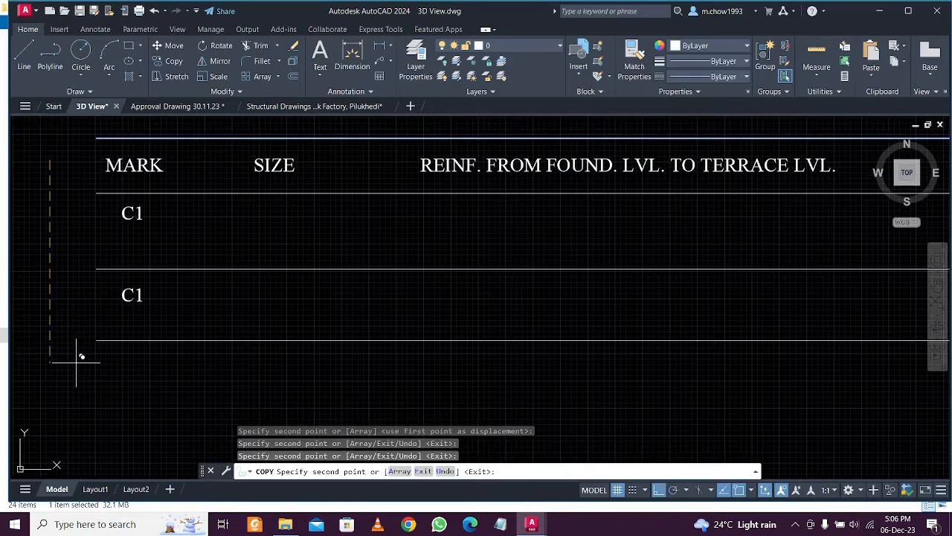
key(Escape)
Move the lower C1 entry straight down by about 96 units within its row
click(237, 376)
click(181, 301)
key(Escape)
click(162, 302)
click(122, 287)
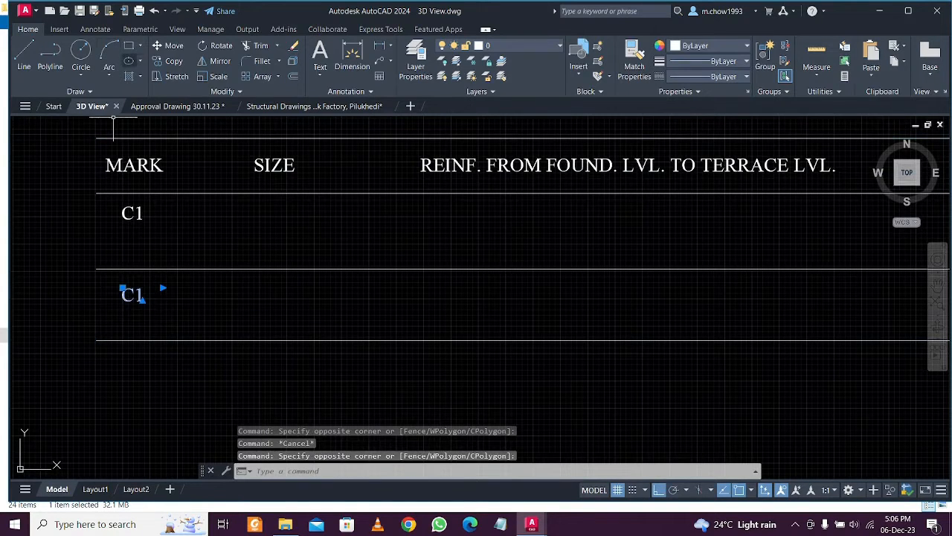
text(m)
key(Return)
click(36, 214)
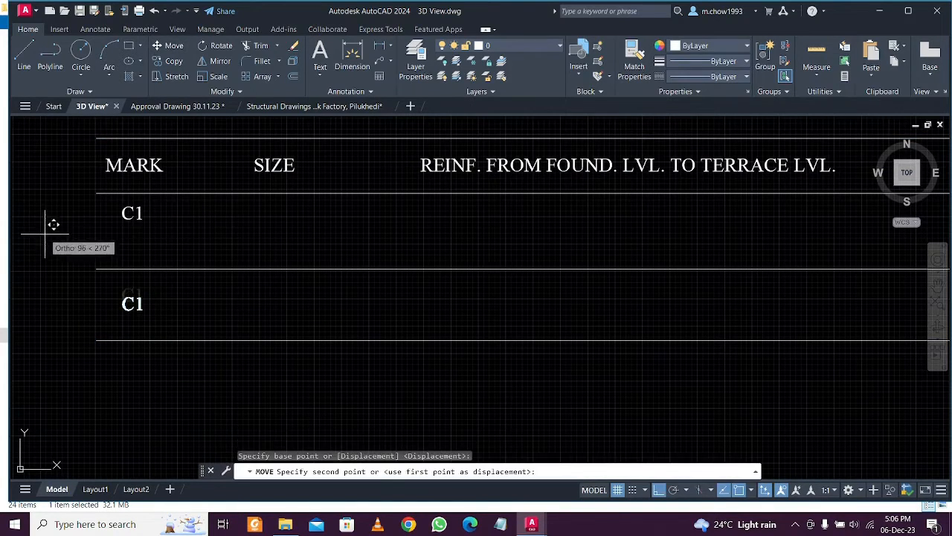
Change the text of the lower C1 entry to C2
click(146, 302)
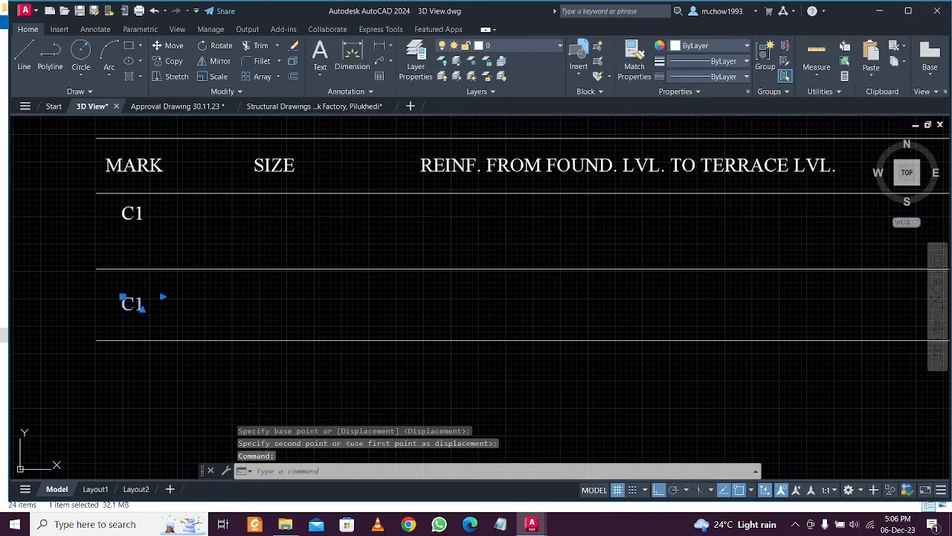
double_click(138, 303)
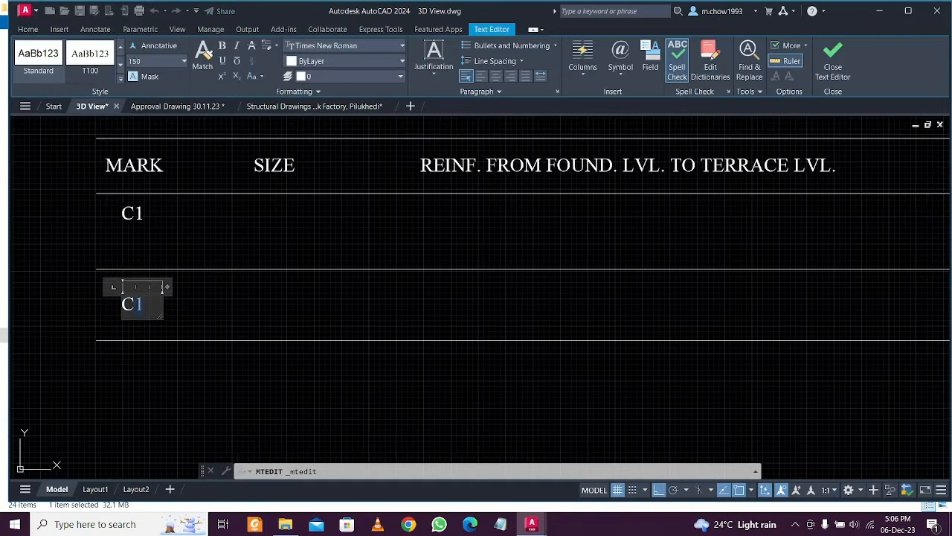
text(2)
click(79, 330)
Draw a vertical line joining the left ends of the table's top and bottom lines
scroll(195, 300, down, 2)
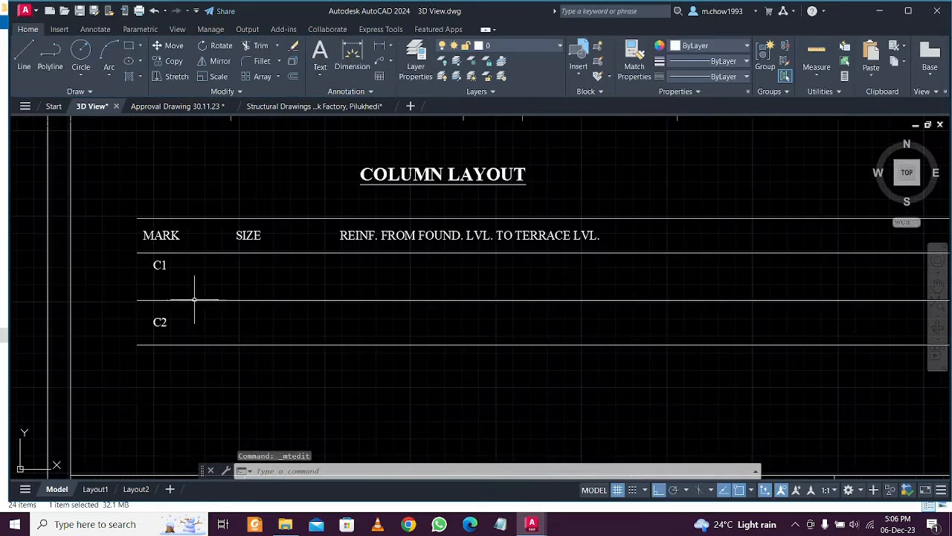
scroll(172, 266, up, 2)
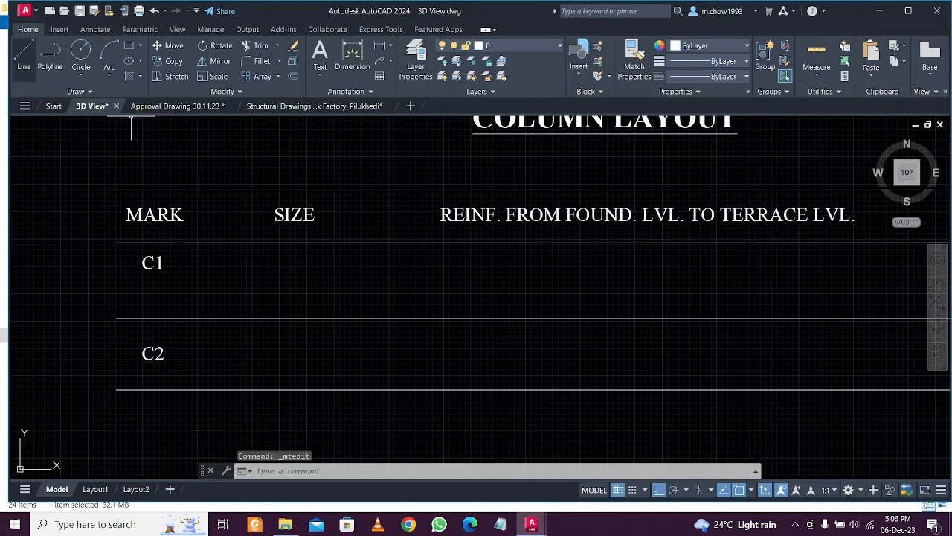
click(24, 56)
click(116, 187)
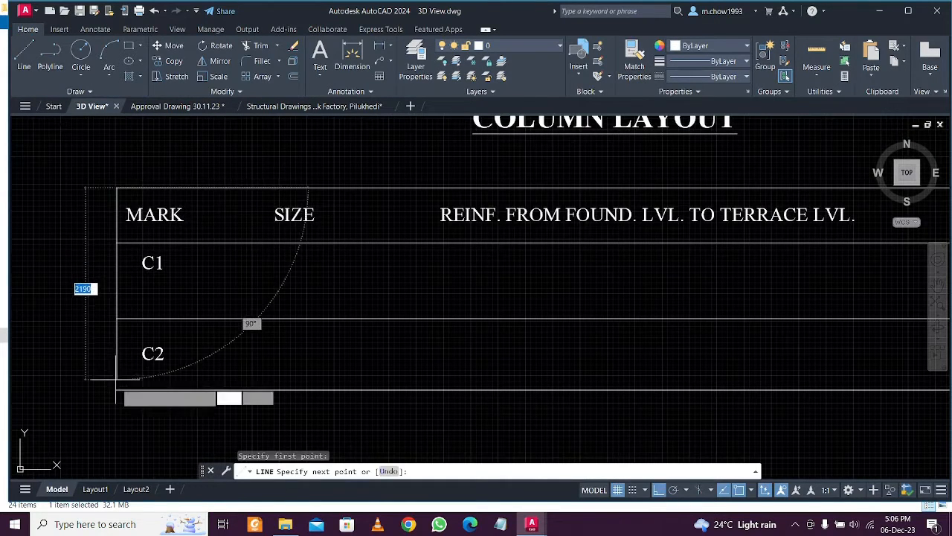
click(117, 388)
key(Escape)
Copy the table's left vertical line about 935 units to the right, between the MARK and SIZE headings
click(138, 287)
click(92, 273)
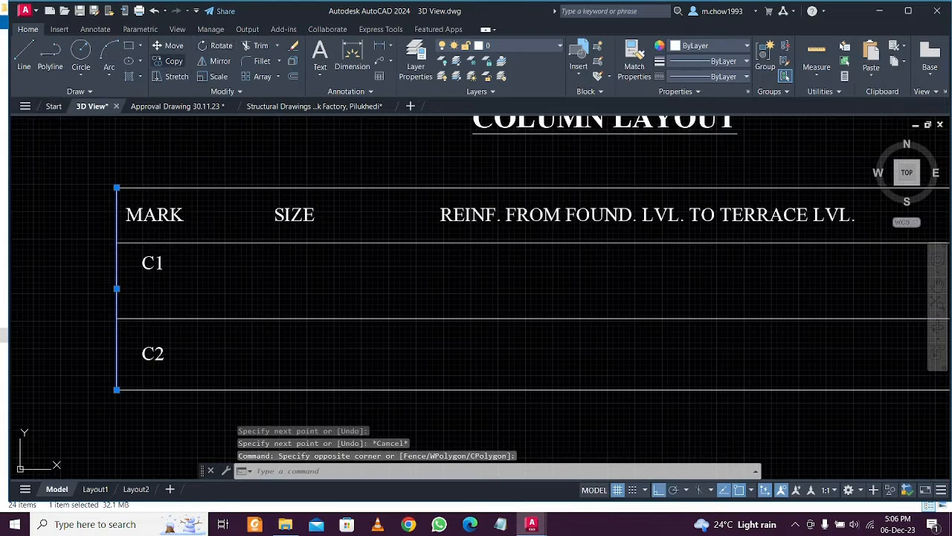
click(170, 61)
click(165, 170)
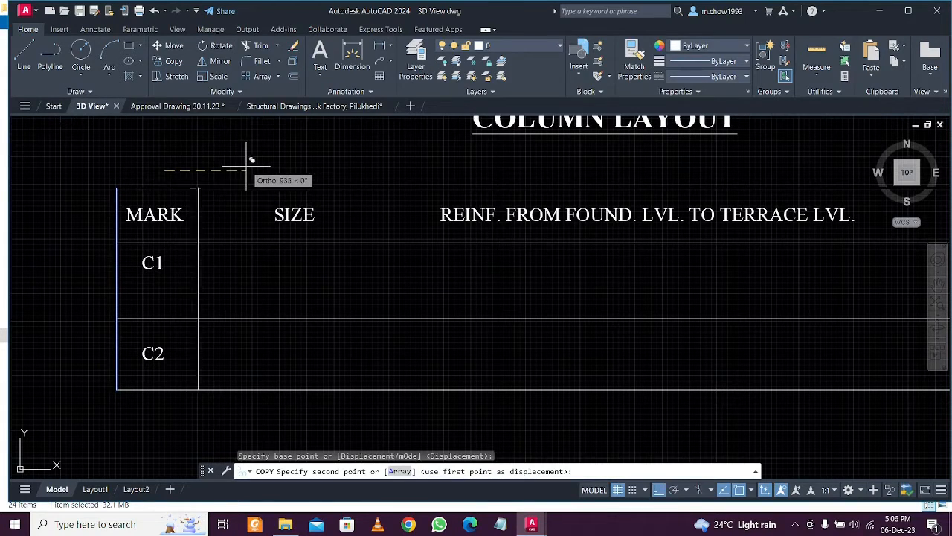
click(246, 169)
key(Escape)
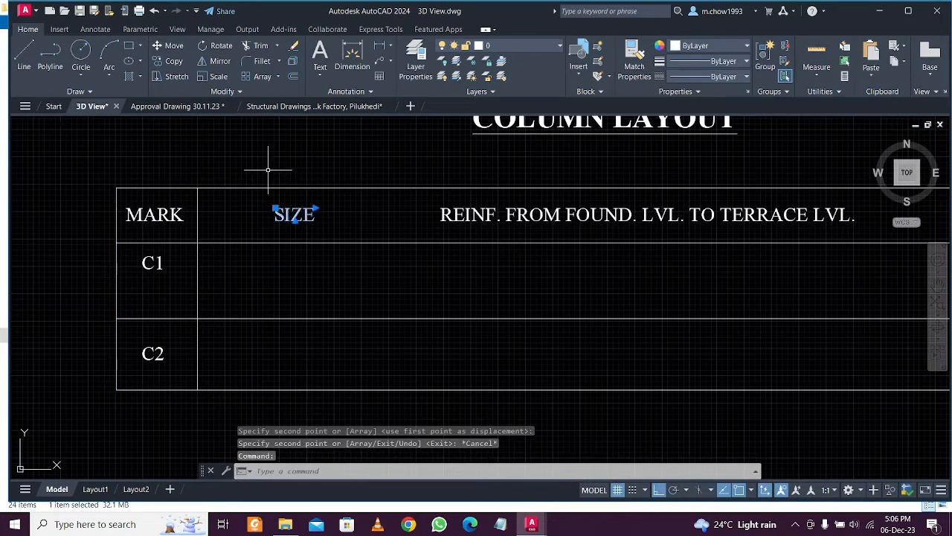
Move the SIZE heading horizontally to the left, closer to the line after the MARK column
text(m)
key(Return)
click(294, 160)
click(247, 149)
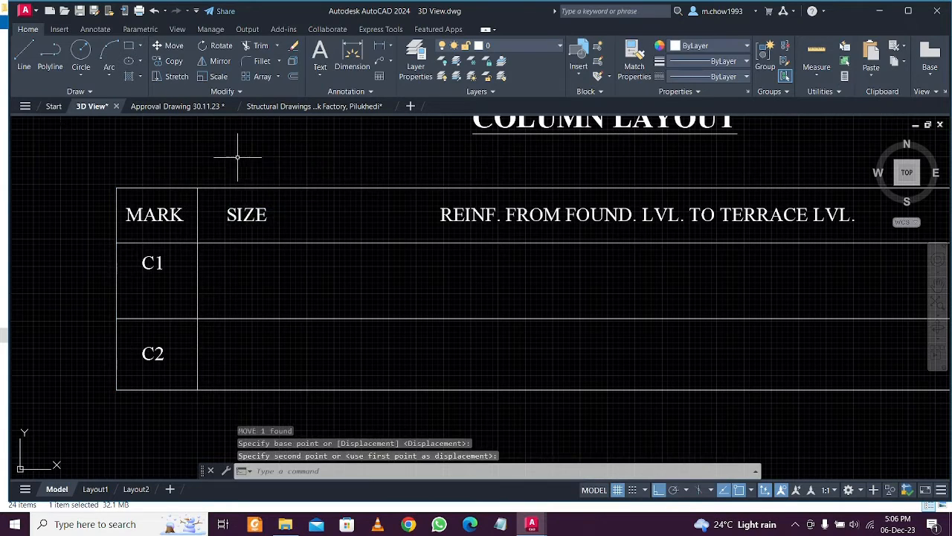
Move the C1 entry under MARK straight down toward the middle of its row
click(163, 262)
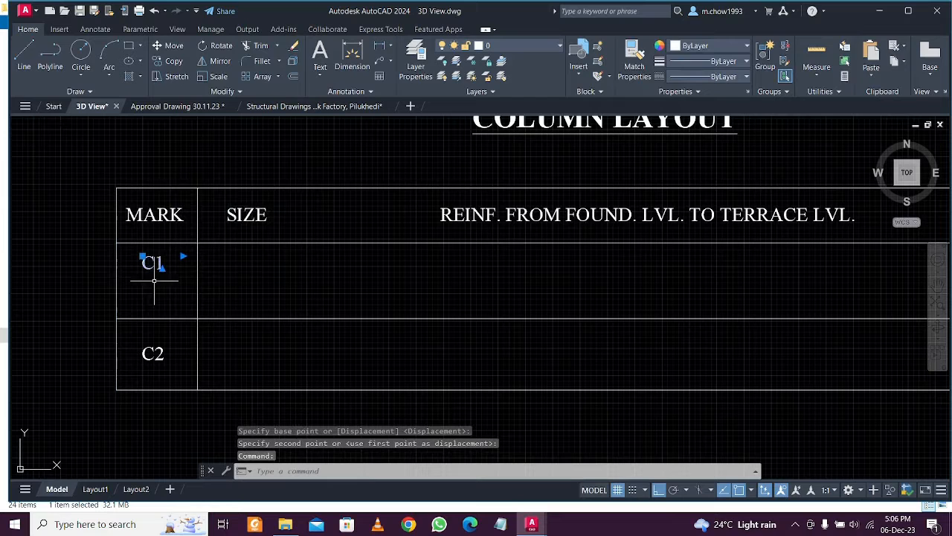
text(m)
key(Return)
click(70, 245)
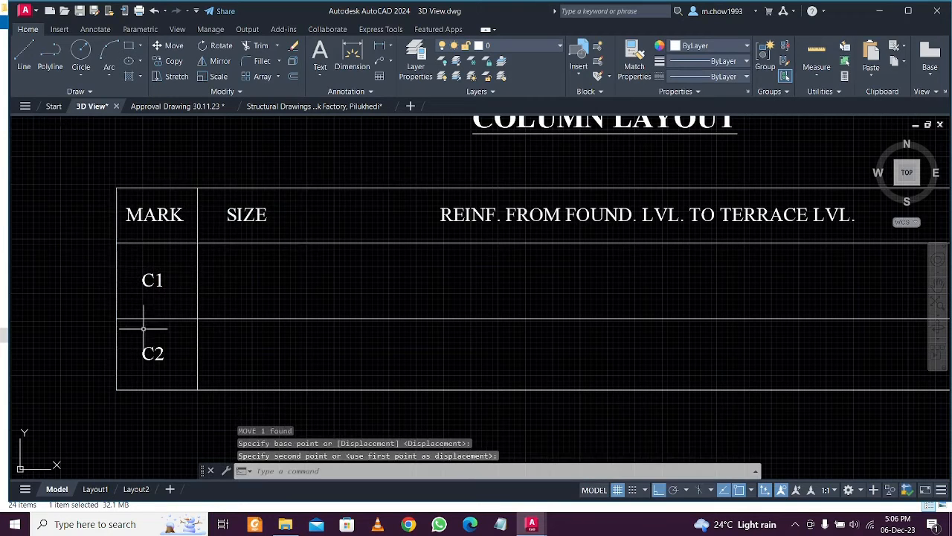
Copy the vertical line after the MARK column about 975 units to the right to close the SIZE column
click(209, 264)
click(175, 258)
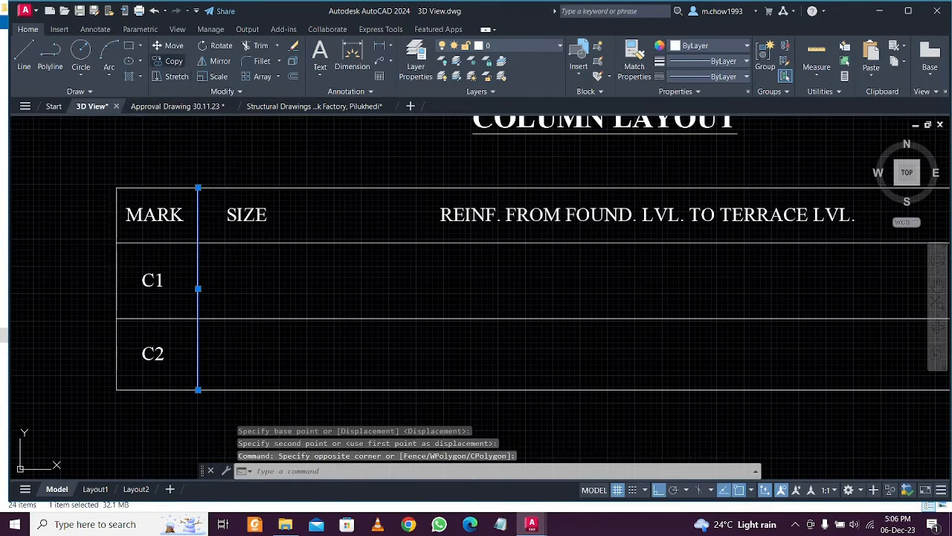
click(167, 60)
click(209, 158)
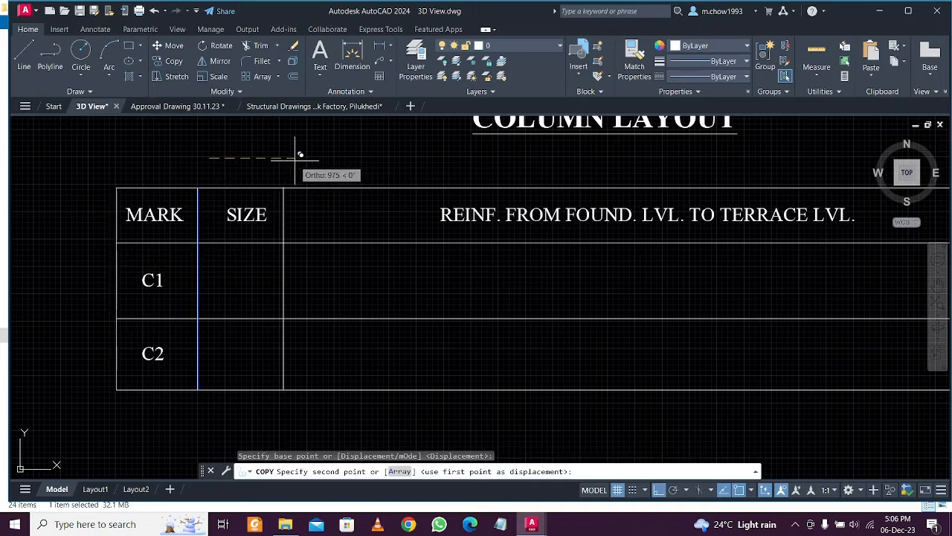
click(296, 156)
key(Escape)
Move the SIZE heading slightly to the left to centre it in its column
click(252, 214)
text(m)
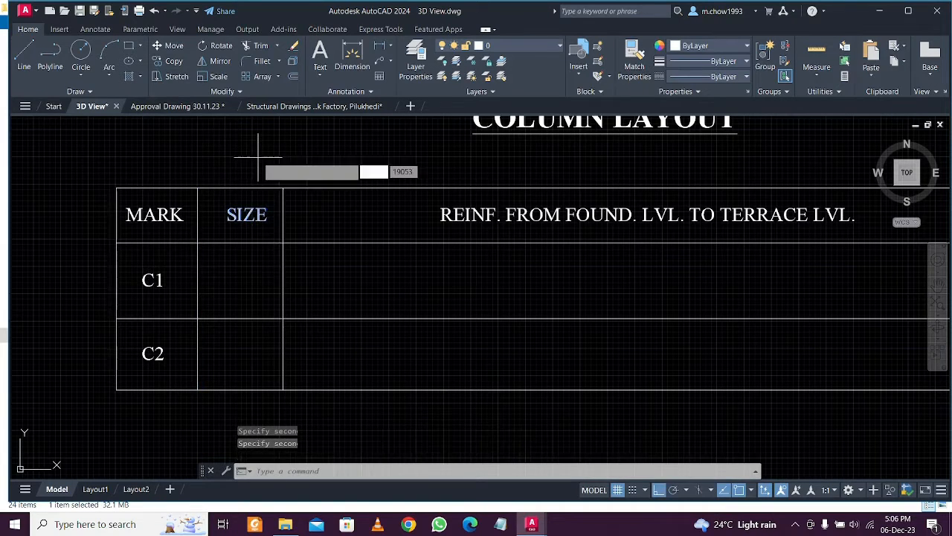
key(space)
click(260, 154)
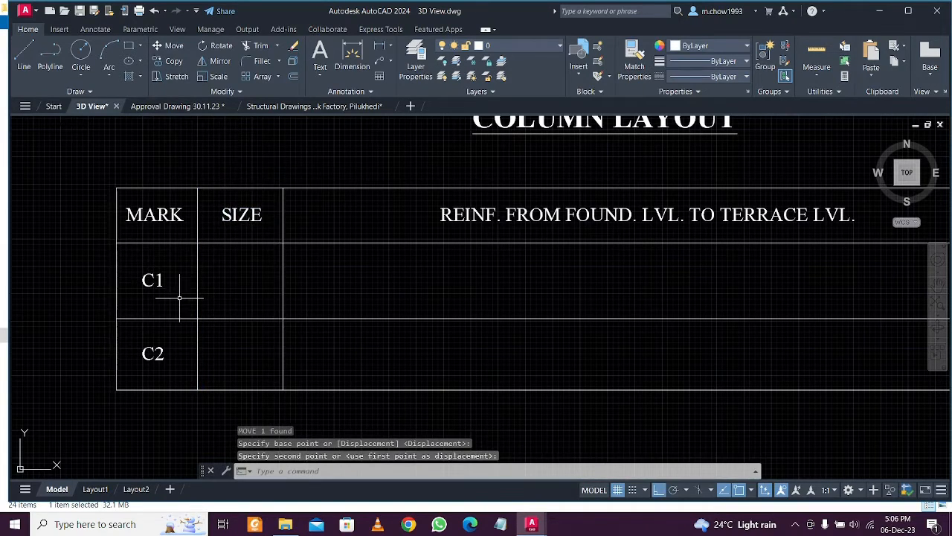
Move the C2 entry together with the table's bottom line straight down to make room for taller rows
scroll(260, 283, down, 2)
scroll(297, 283, up, 3)
scroll(303, 265, down, 3)
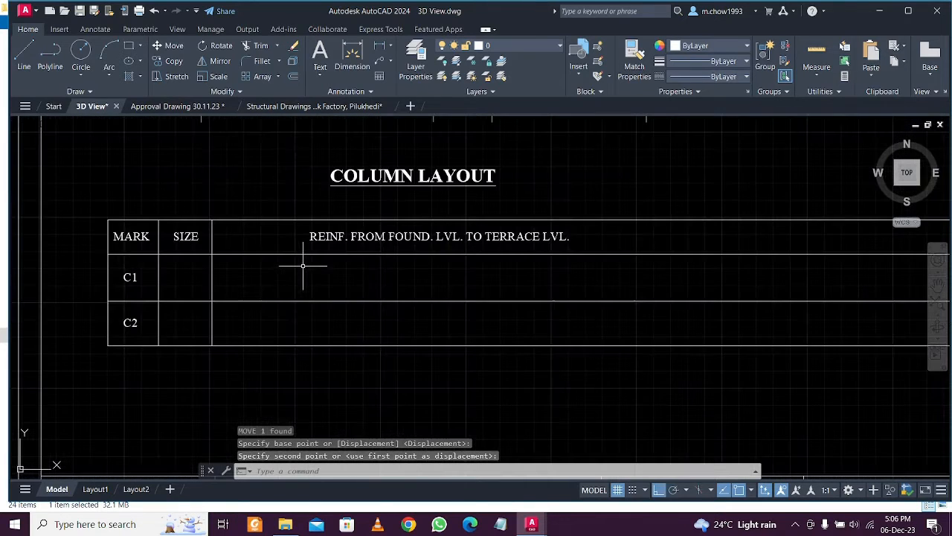
middle_drag(259, 291, 260, 249)
click(103, 254)
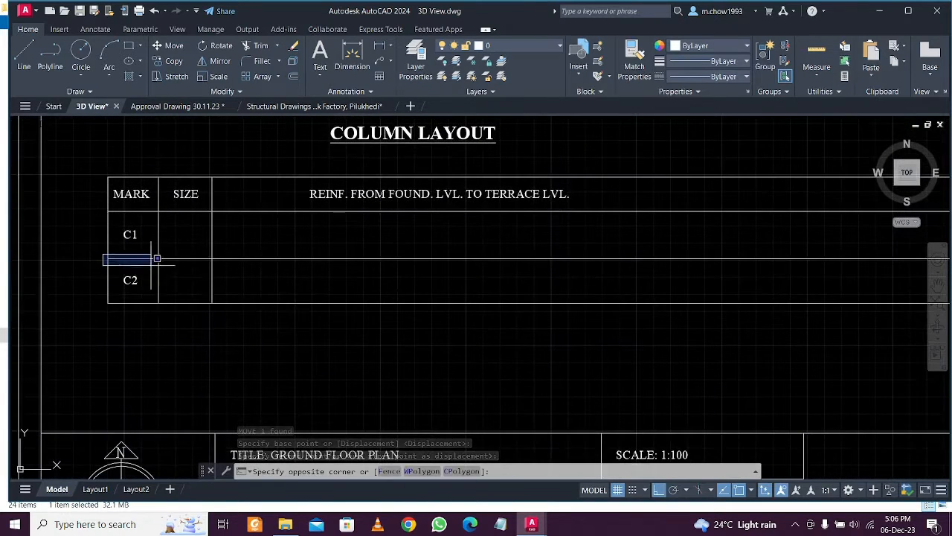
click(320, 319)
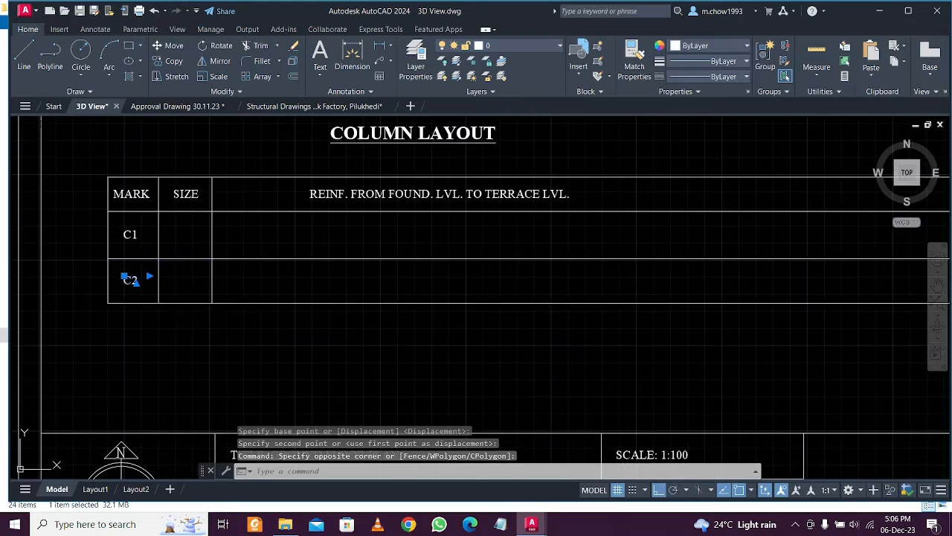
click(190, 317)
click(175, 290)
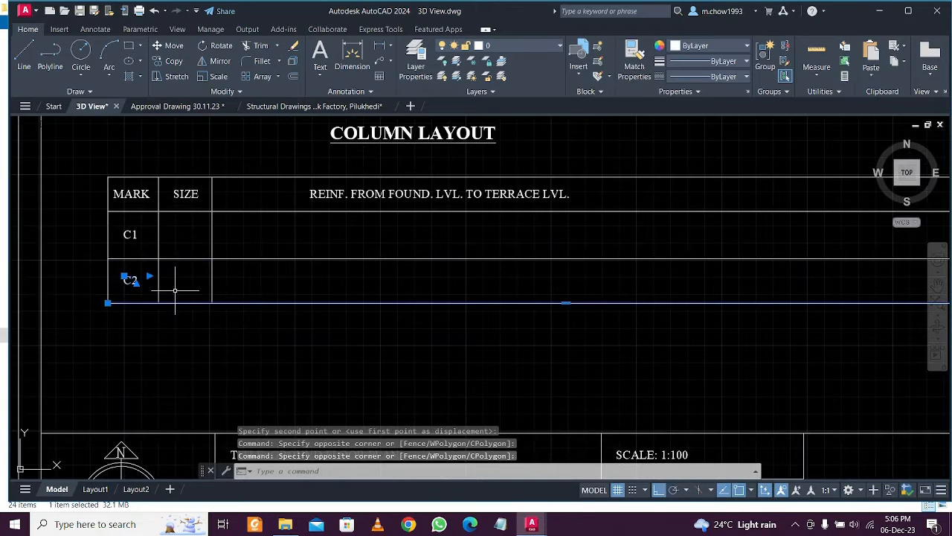
text(m)
key(Return)
click(88, 269)
click(88, 330)
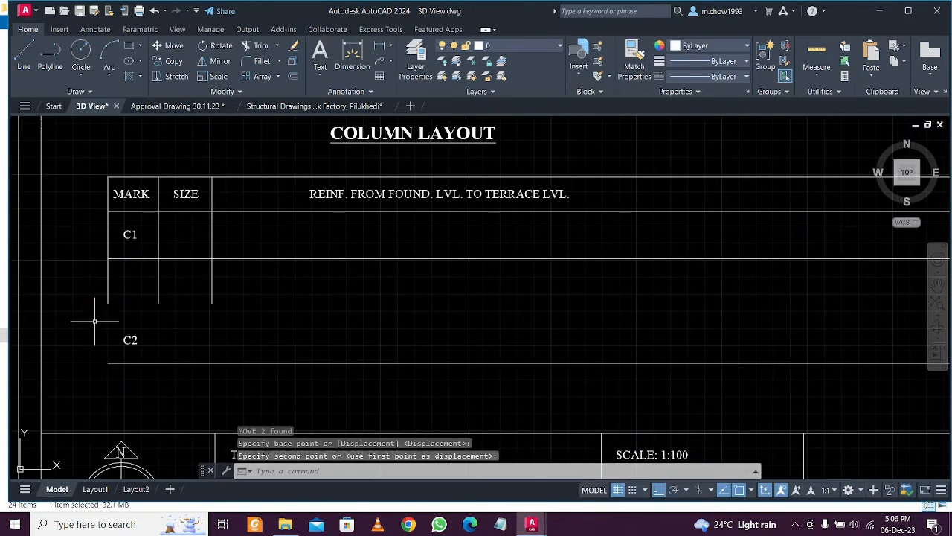
Move the horizontal line between the C1 and C2 rows down to the lower ends of the vertical lines
click(330, 288)
click(305, 257)
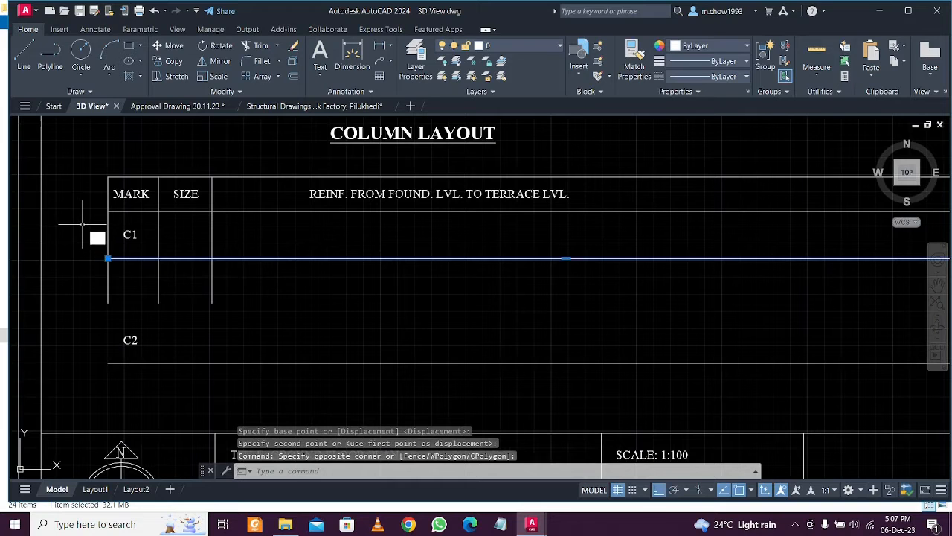
text(m)
key(Return)
click(82, 224)
click(83, 266)
middle_drag(277, 232, 270, 257)
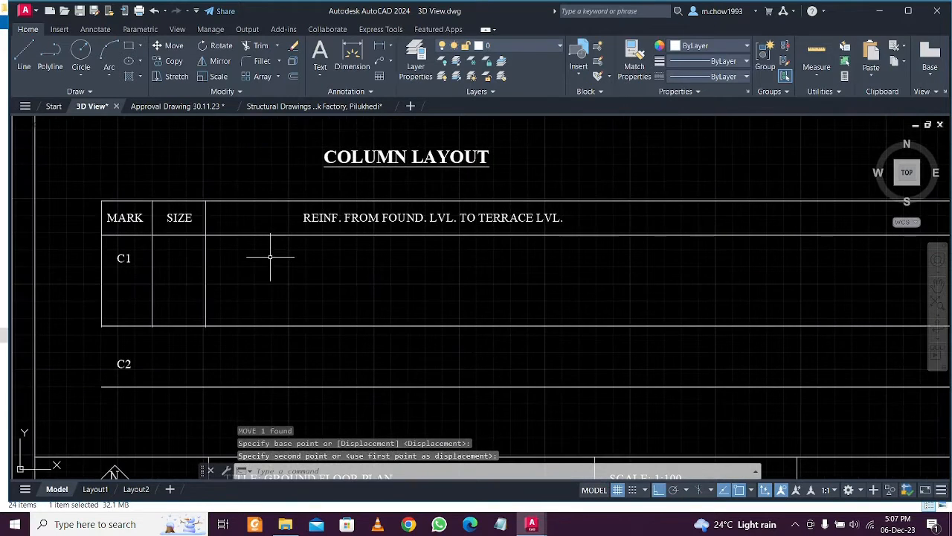
scroll(270, 257, up, 2)
middle_drag(210, 253, 365, 228)
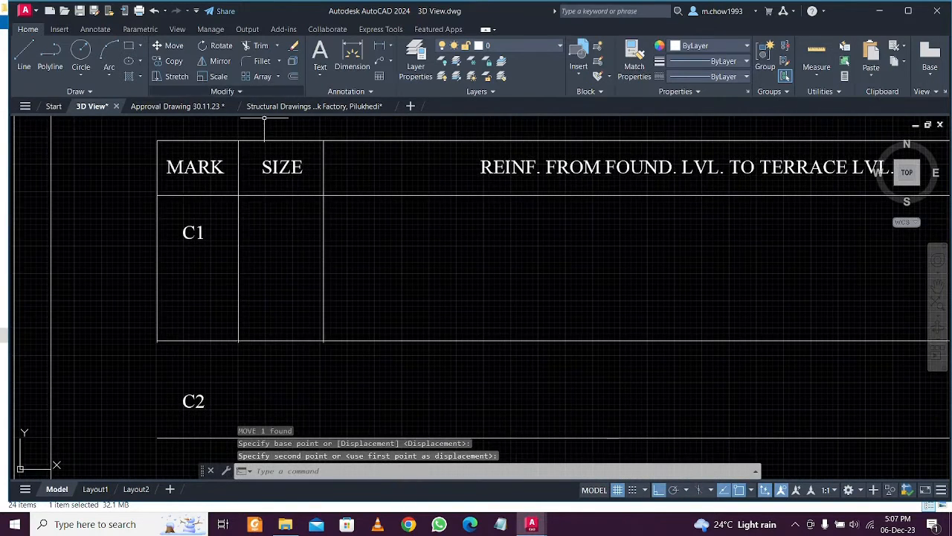
text(rec)
key(Return)
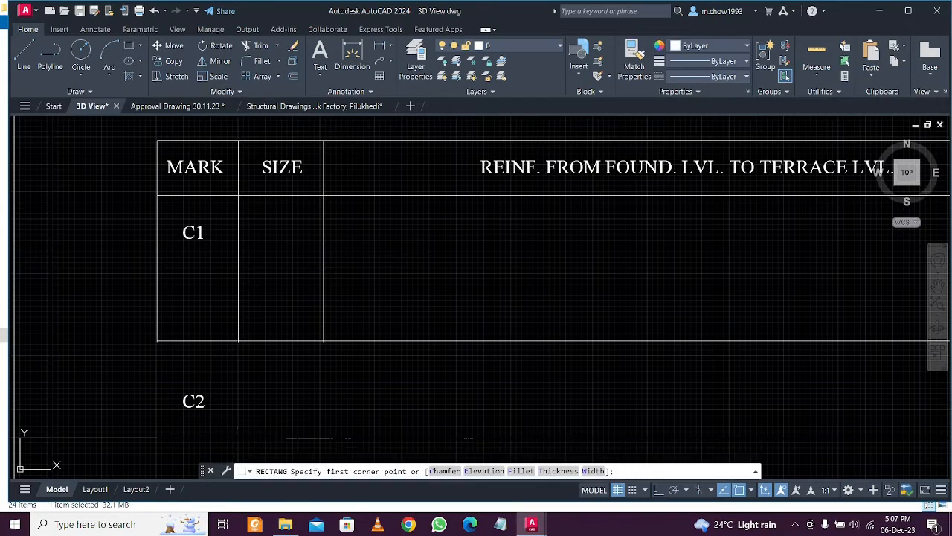
key(Escape)
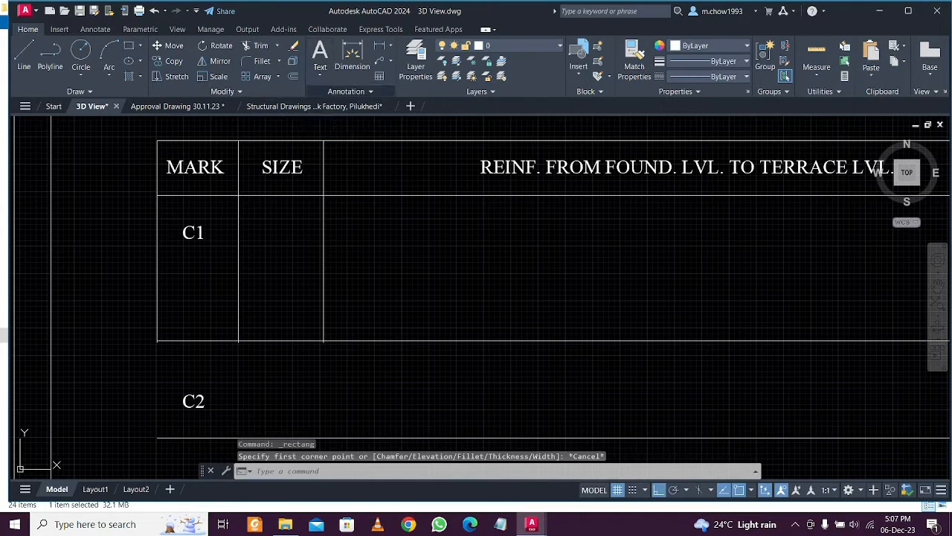
click(320, 52)
key(Escape)
Copy the C1 entry horizontally into the SIZE column
click(218, 243)
click(171, 223)
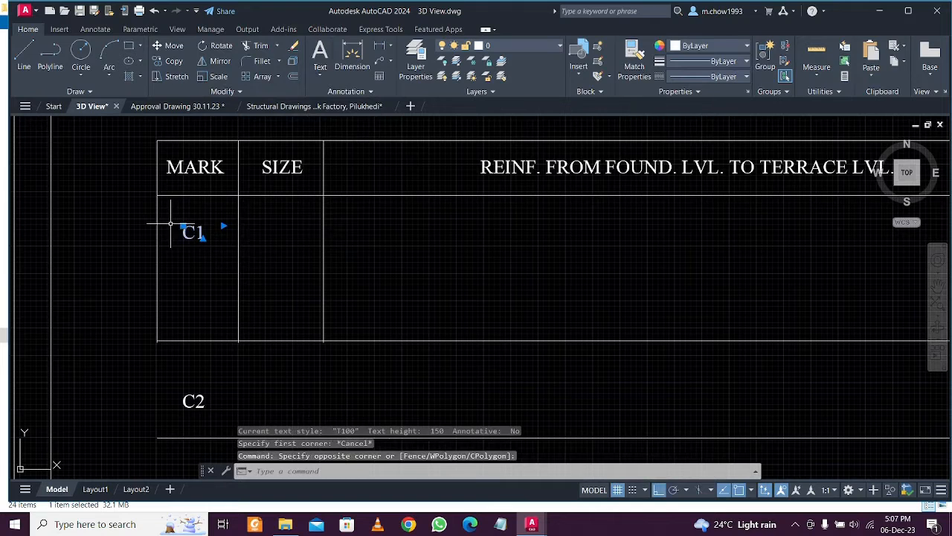
text(co)
key(space)
click(487, 328)
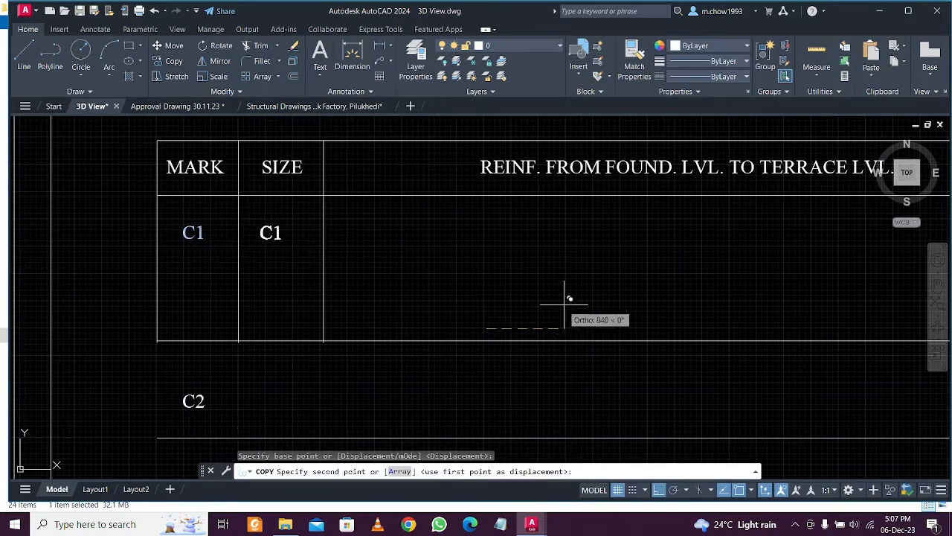
Copy the C1 mark into the SIZE column of the same row
key(Escape)
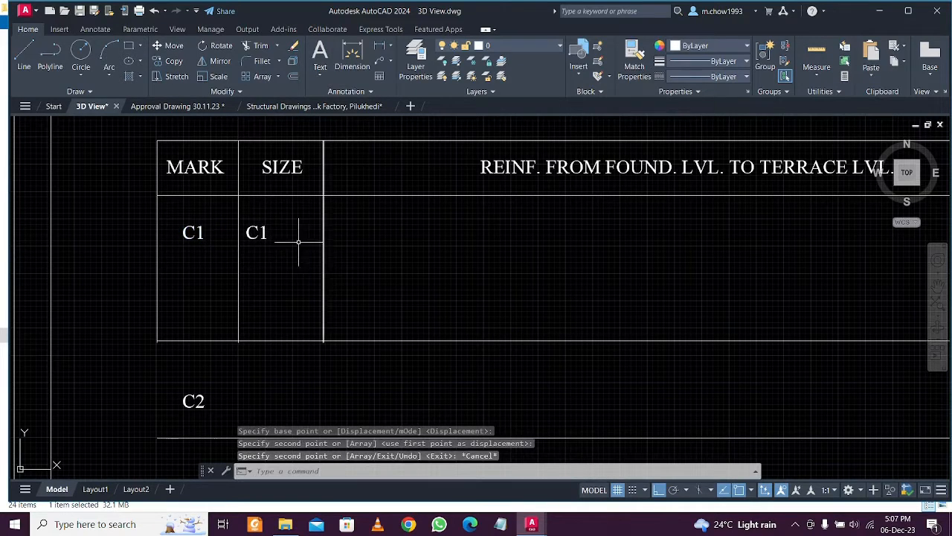
click(262, 231)
click(259, 233)
click(257, 232)
click(258, 232)
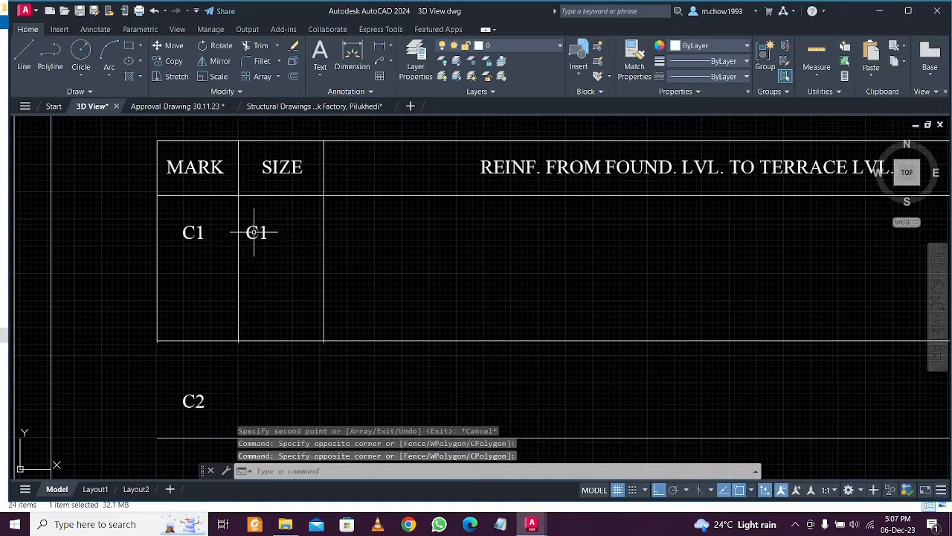
click(254, 232)
click(254, 229)
key(Escape)
click(254, 231)
key(Escape)
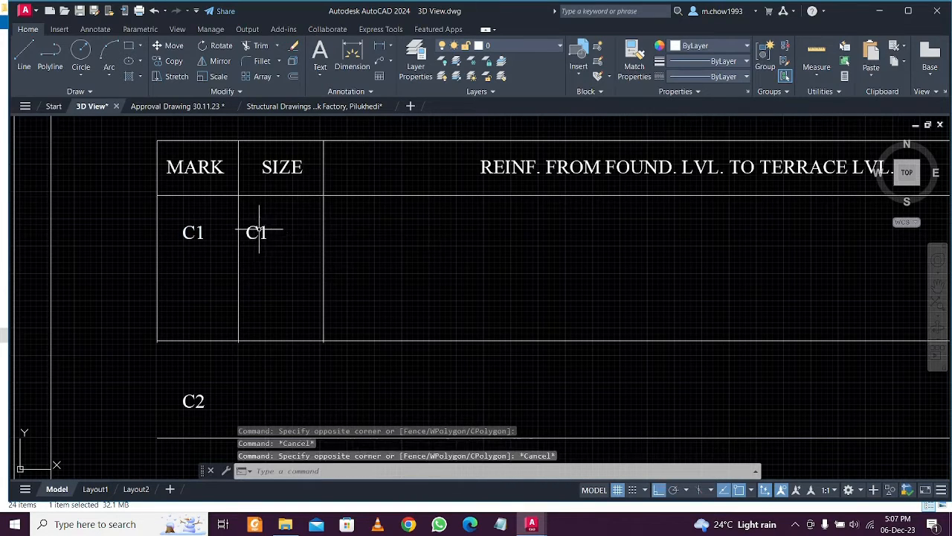
key(Escape)
Replace the copied C1 text in the SIZE column with "350 X 350" and widen its text box to fit one line
click(256, 231)
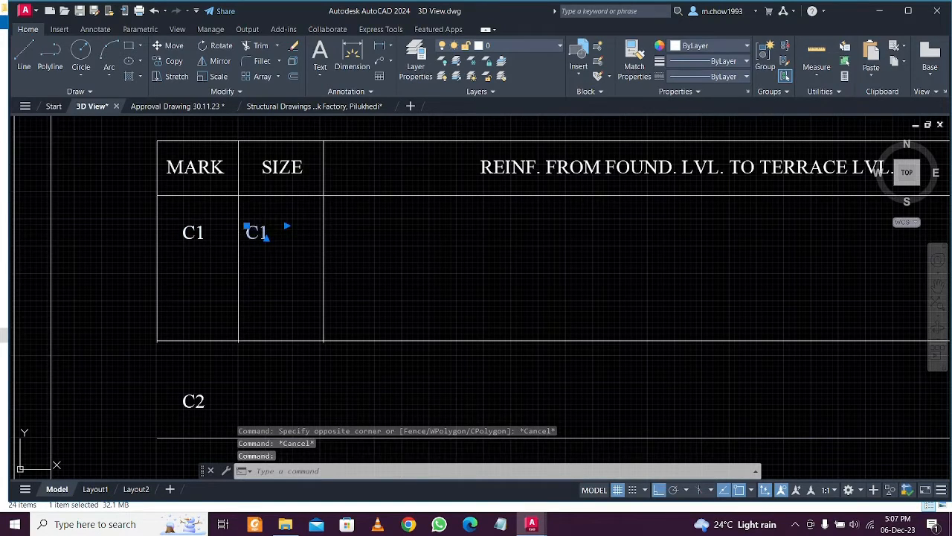
double_click(256, 232)
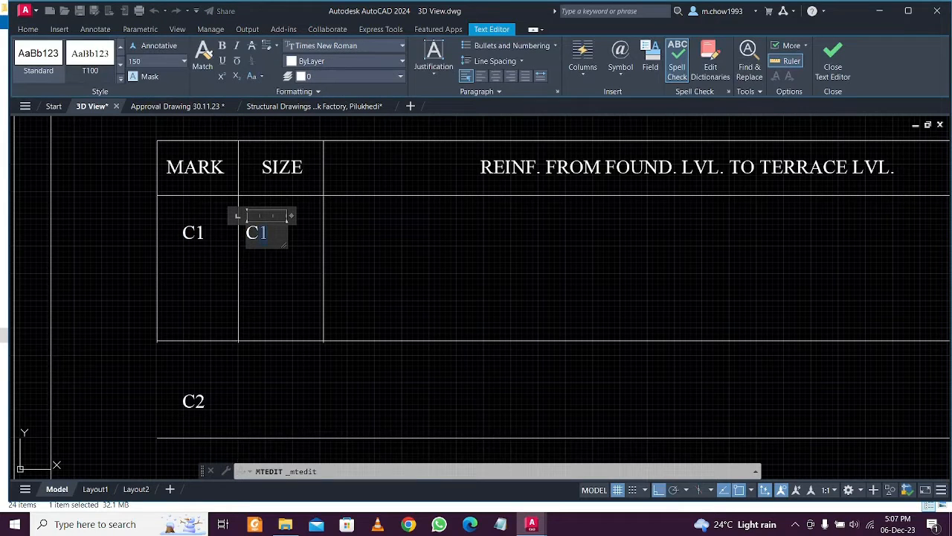
text(350)
key(Return)
text(X)
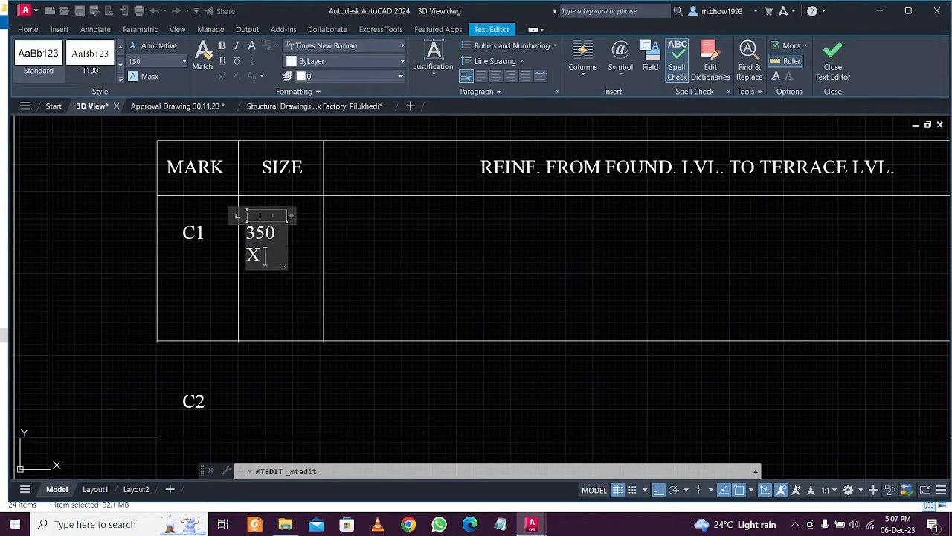
key(Return)
text(350)
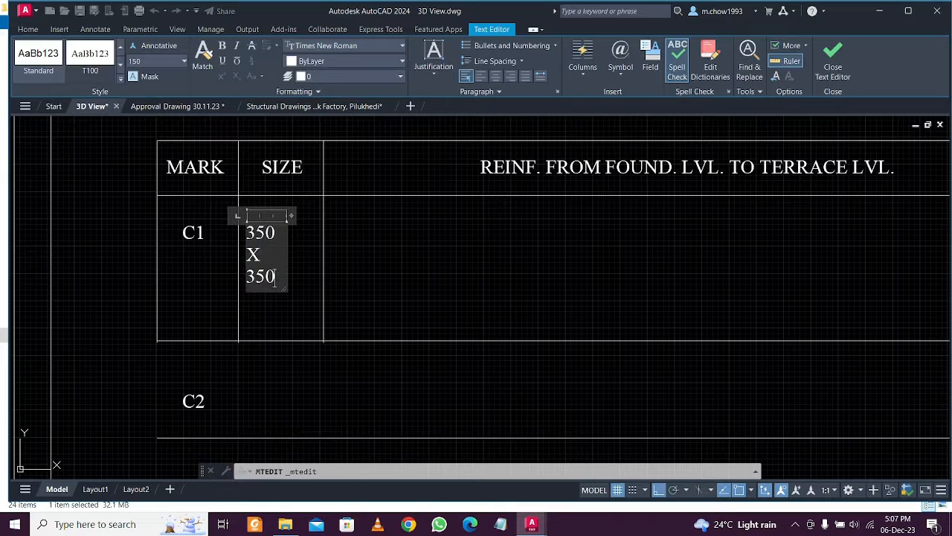
drag(290, 216, 387, 215)
click(389, 260)
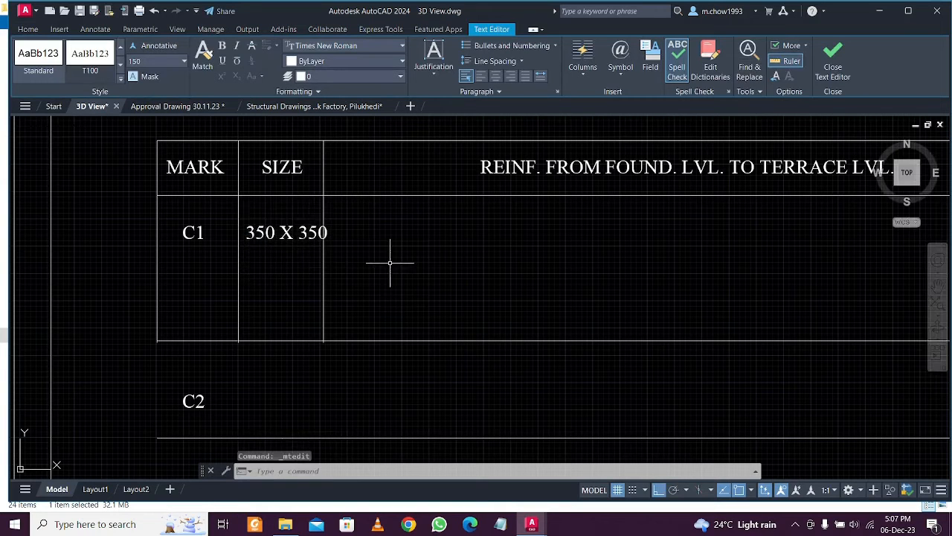
Move the vertical line between the SIZE and reinforcement columns outward so the SIZE column encloses the 350 X 350 text
click(297, 253)
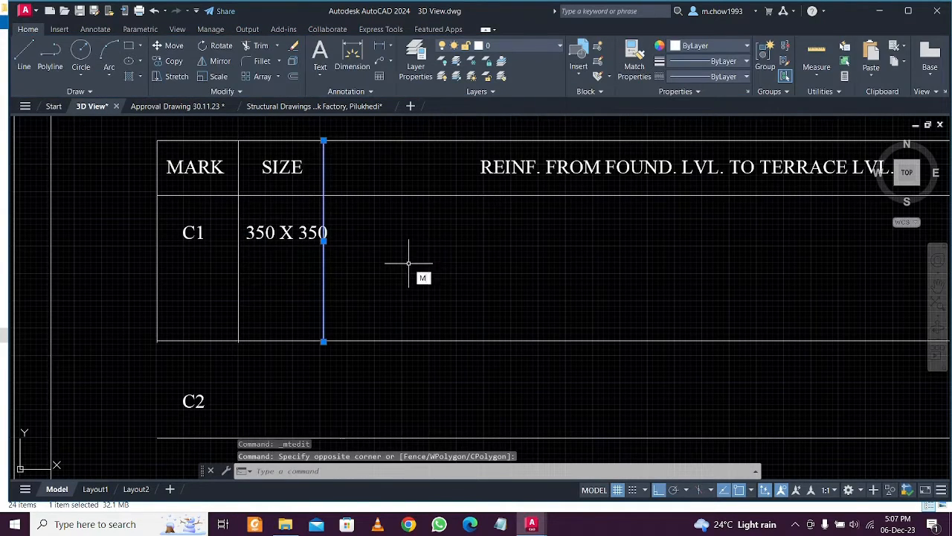
text(m)
key(Return)
click(420, 259)
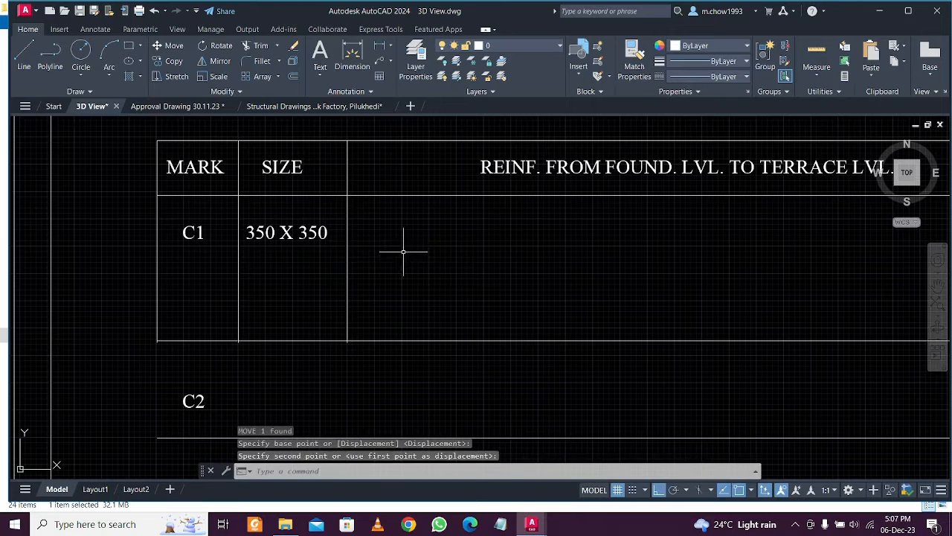
scroll(403, 252, down, 1)
scroll(407, 250, up, 1)
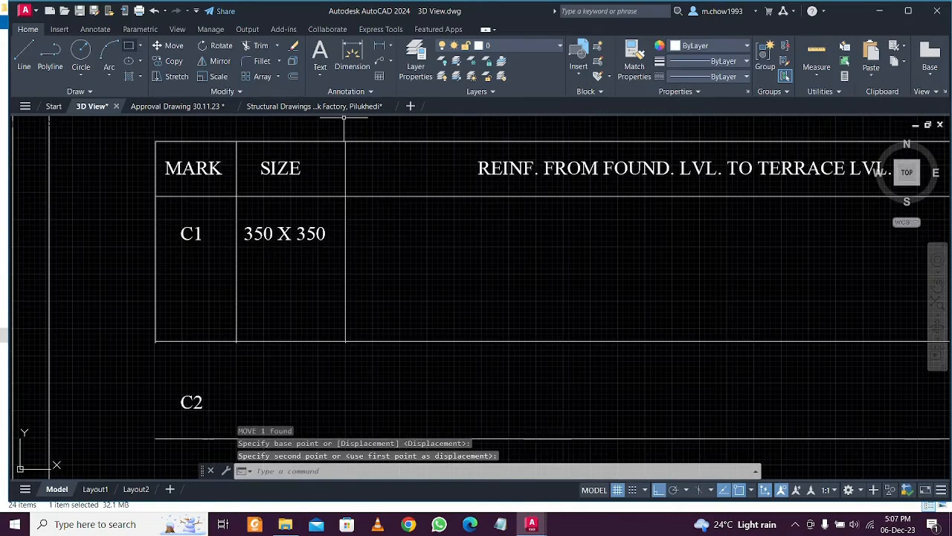
click(130, 45)
click(436, 217)
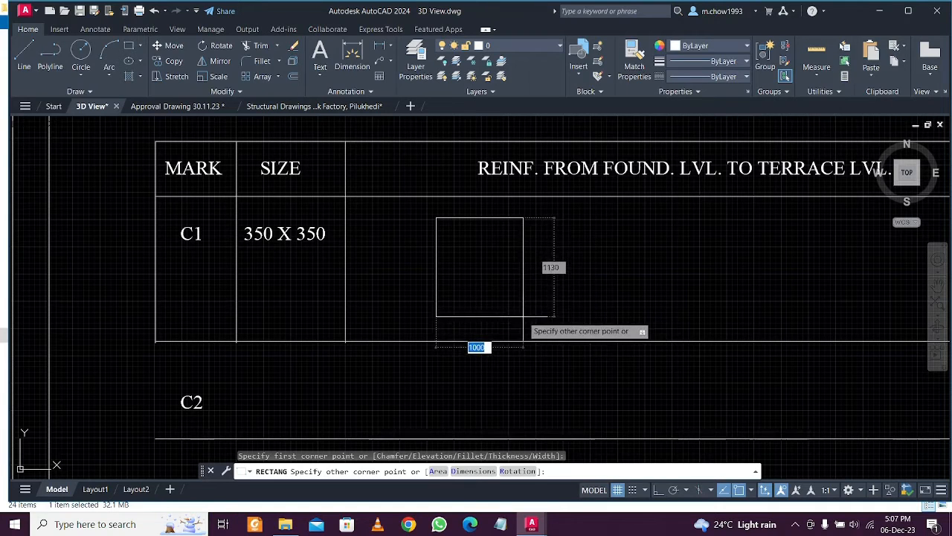
key(Escape)
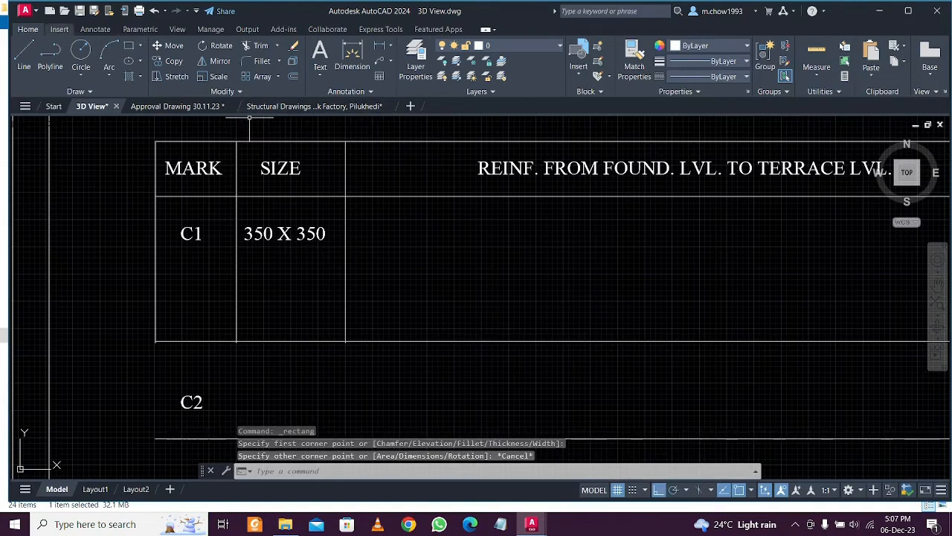
Open the Dimension Style Manager and compute 1 ÷ 3 in Calculator
click(95, 29)
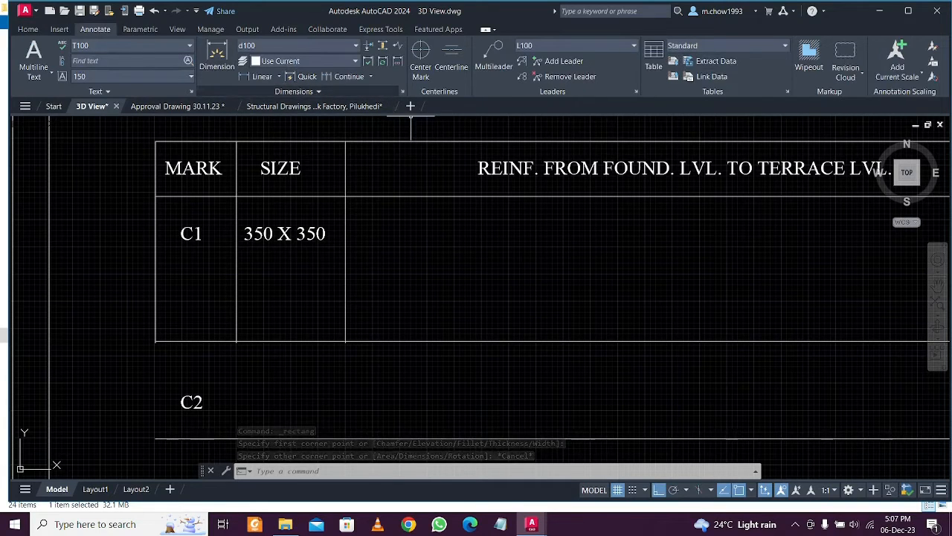
click(403, 90)
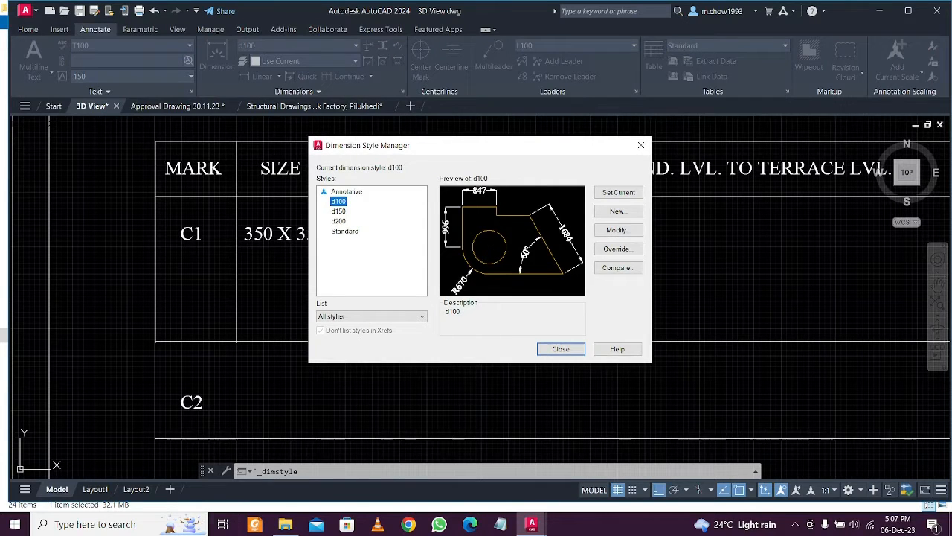
click(119, 523)
text(AL)
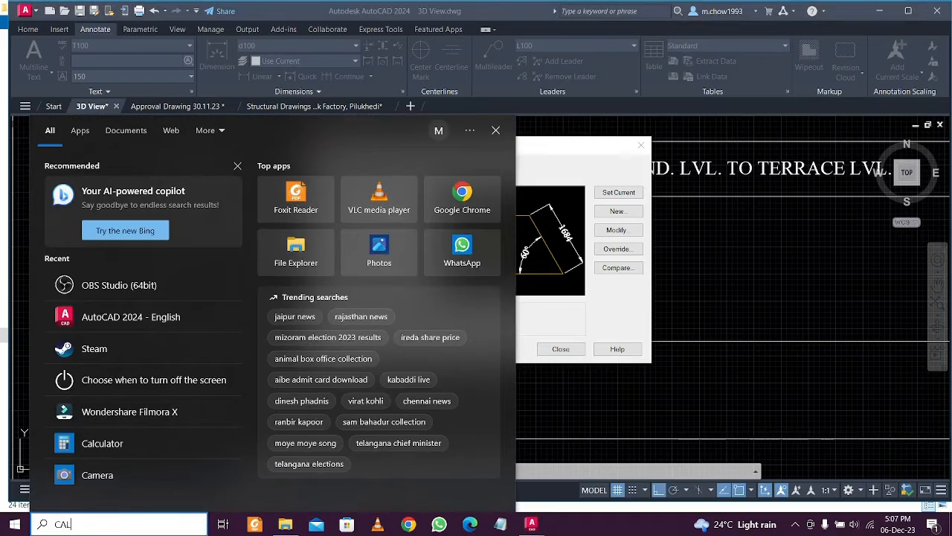
key(Return)
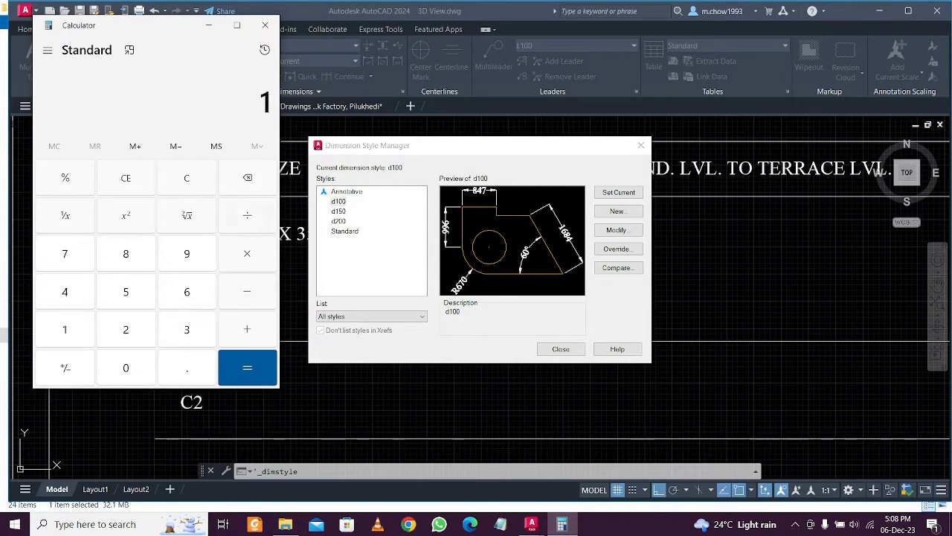
key(3)
key(Return)
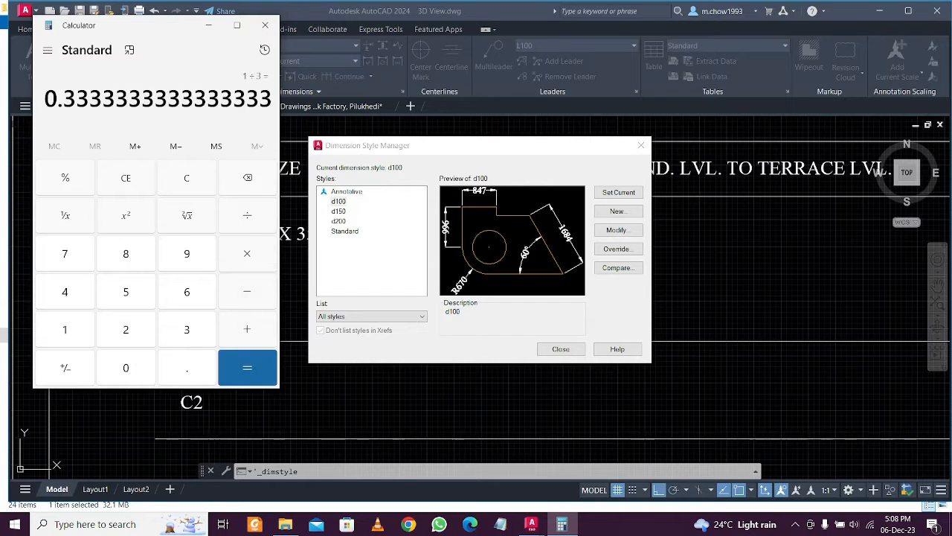
click(208, 24)
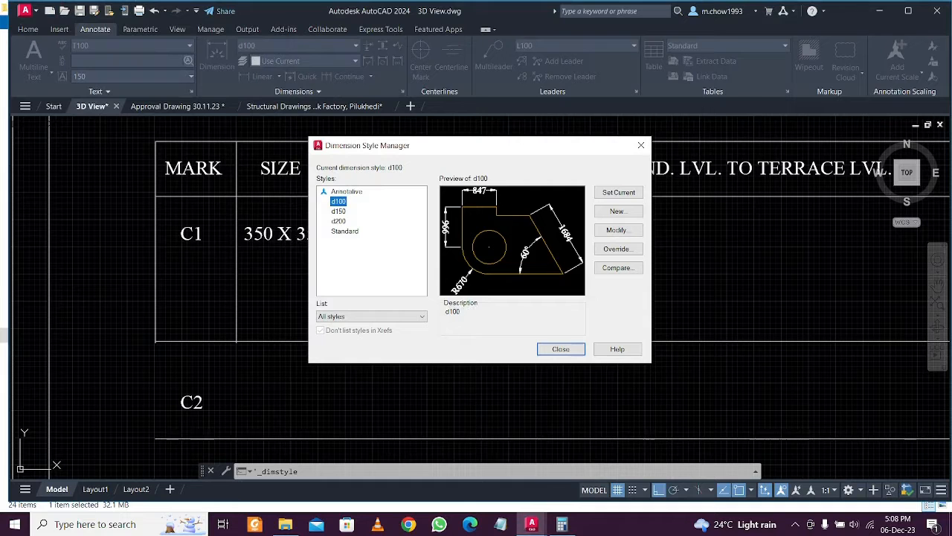
Set the measurement scale factor of the d100 dimension style's primary units to 0.333
click(616, 230)
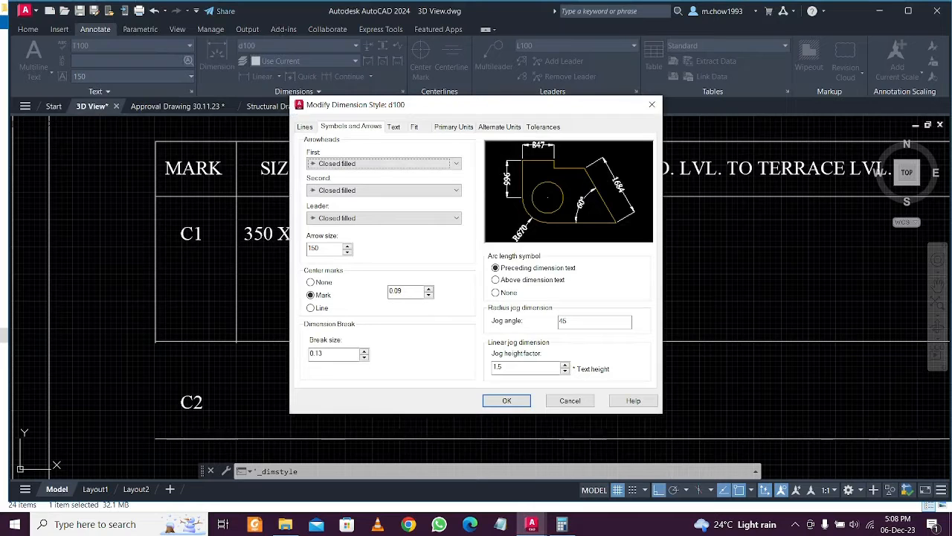
click(415, 126)
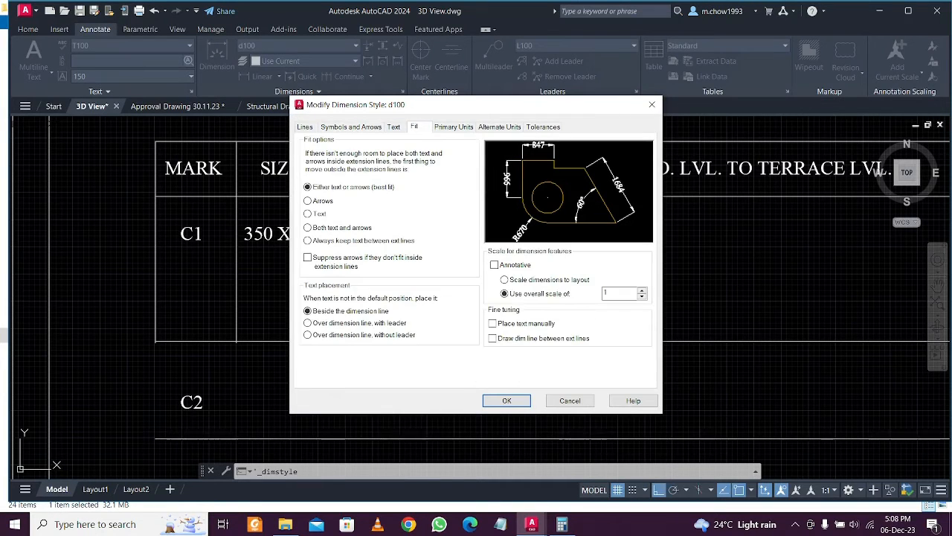
click(453, 126)
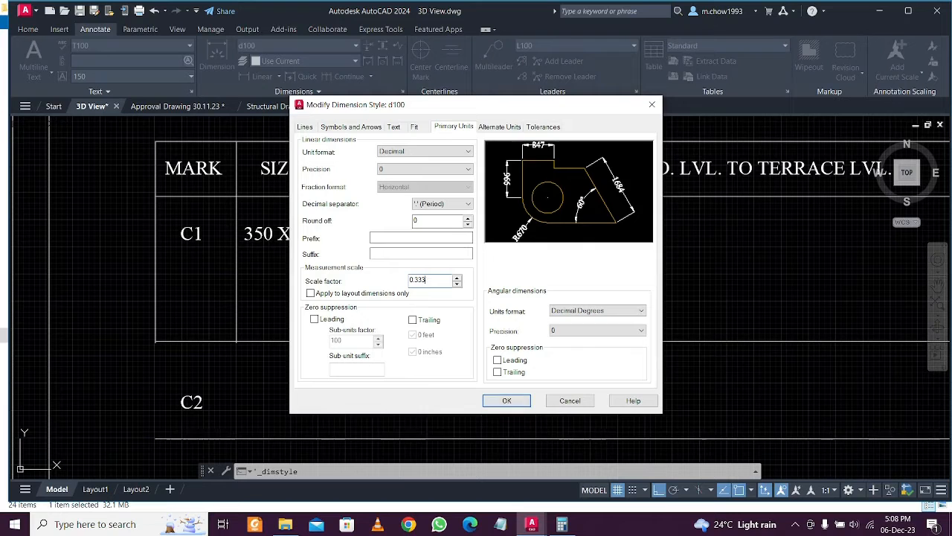
key(Return)
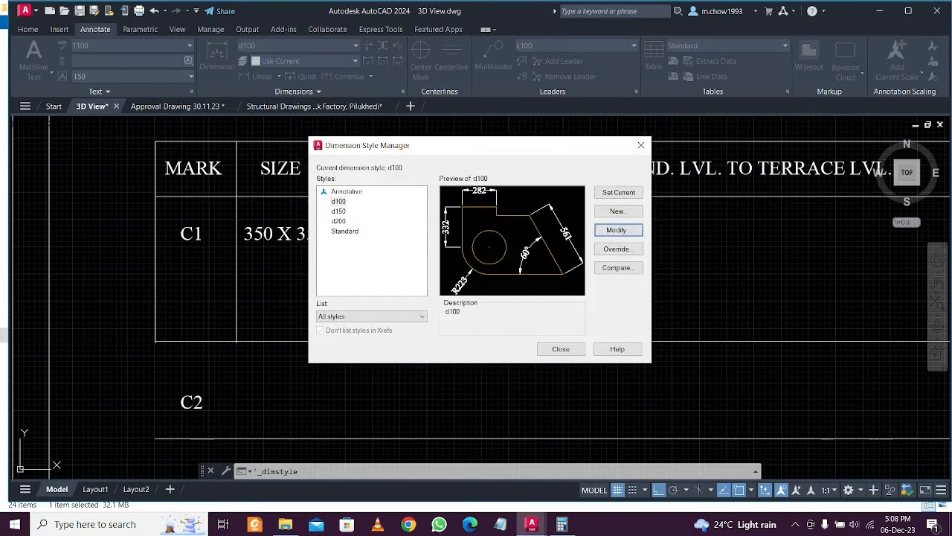
Restore the previous measurement scale factor in the d100 dimension style
click(345, 231)
click(339, 201)
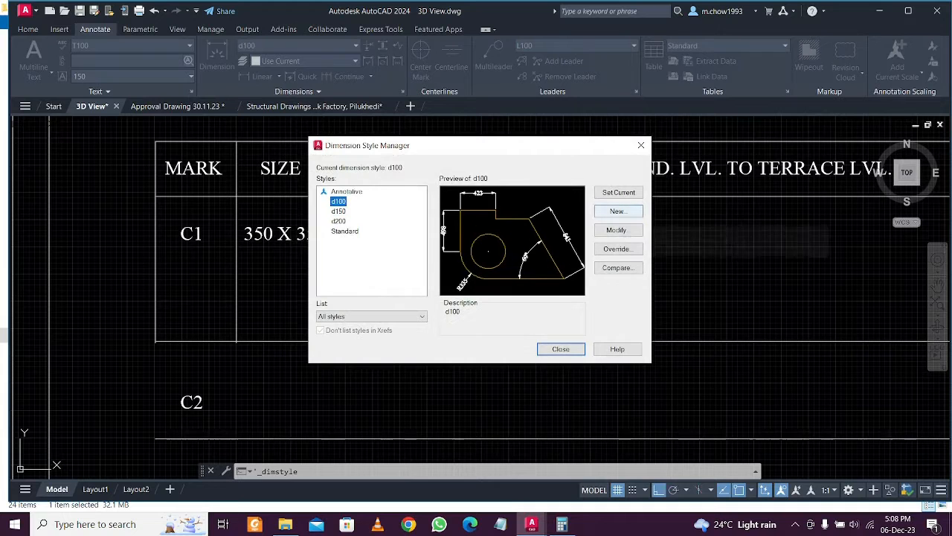
click(616, 230)
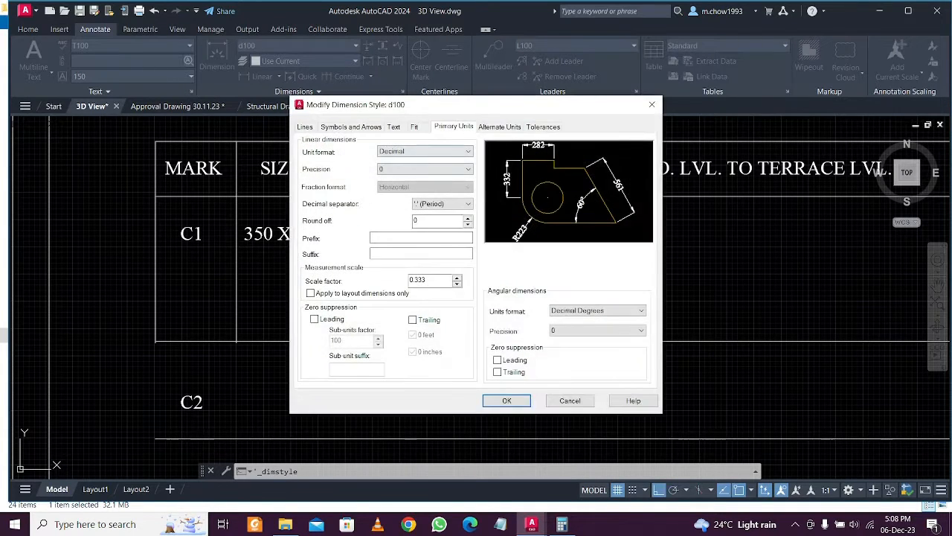
click(426, 280)
key(Return)
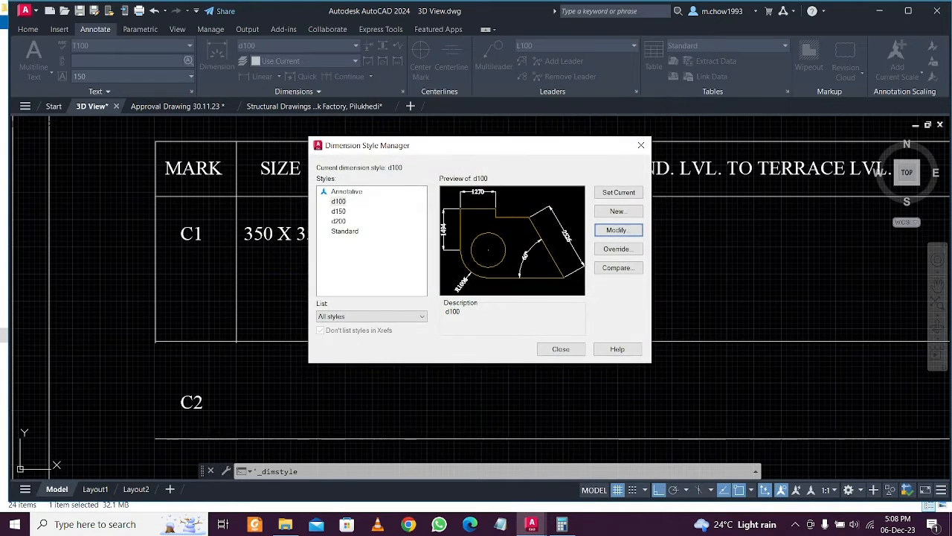
Create a dimension style named 3X MOD based on d100, with a measurement scale factor of 0.333
click(617, 211)
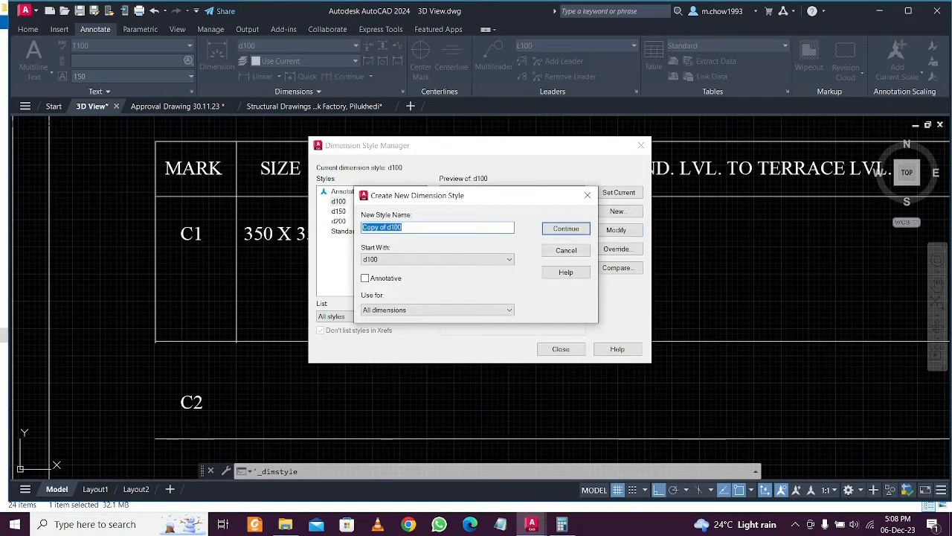
text(D)
click(565, 228)
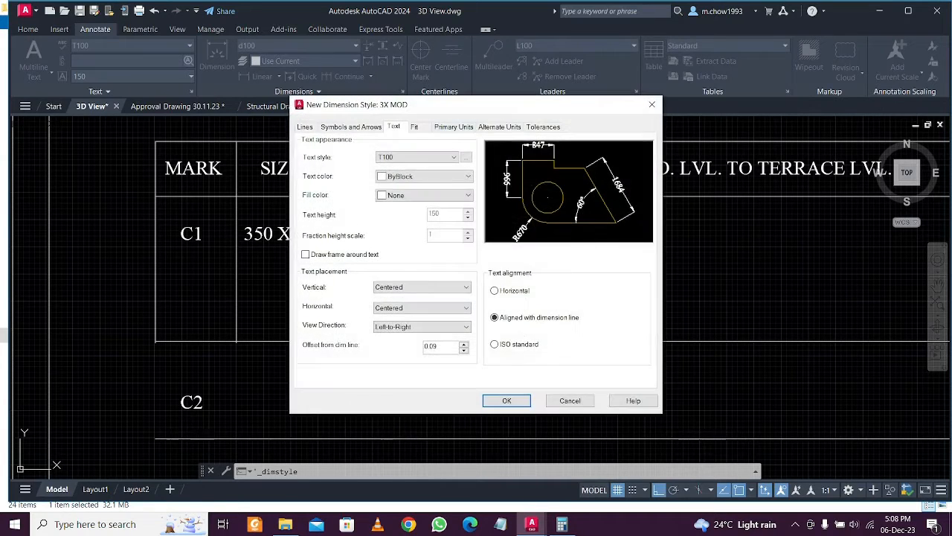
click(453, 127)
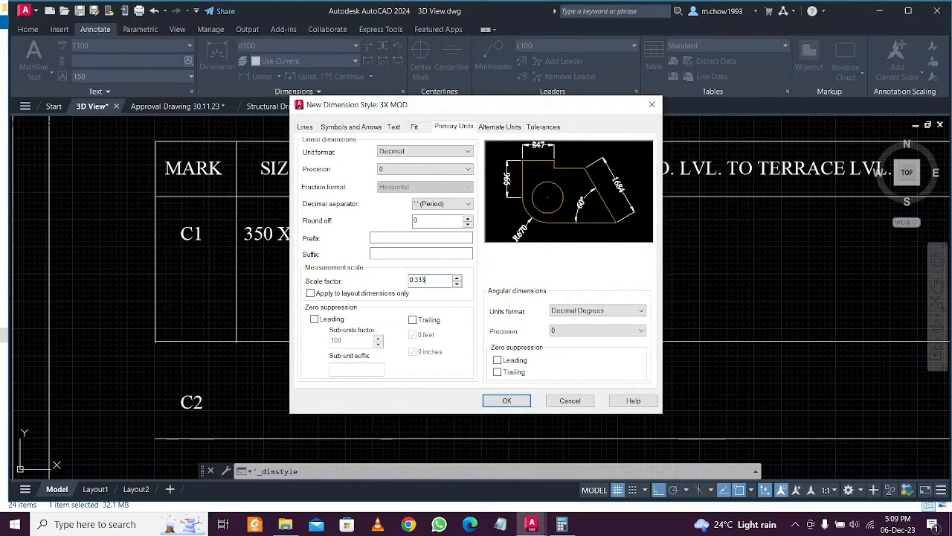
key(Return)
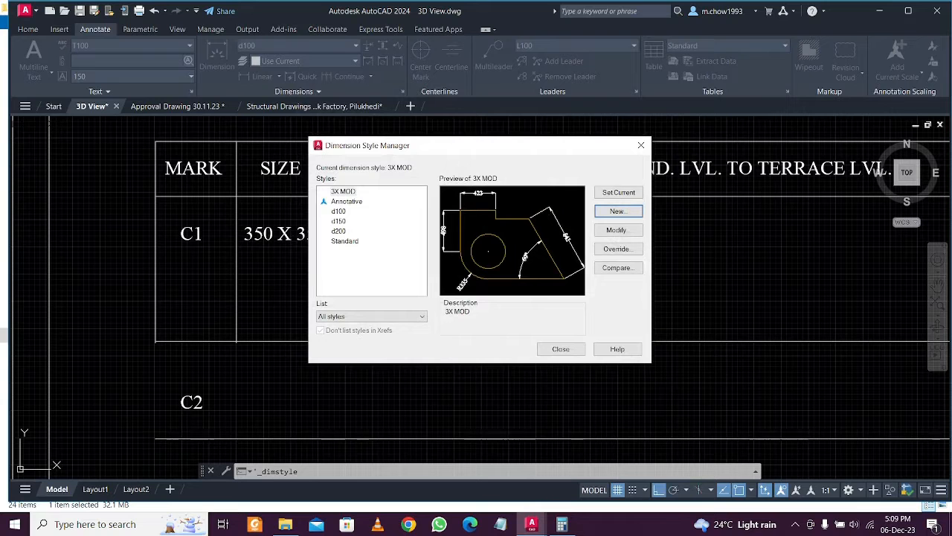
click(641, 145)
Draw a 1050 by 1050 rectangle starting in the reinforcement cell of row C1
middle_drag(306, 260, 310, 271)
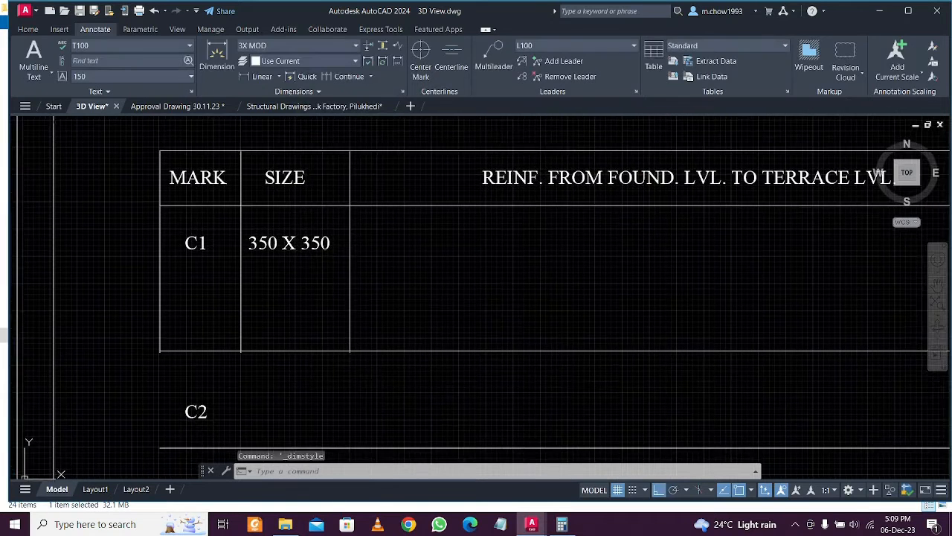
middle_drag(448, 260, 371, 261)
click(28, 29)
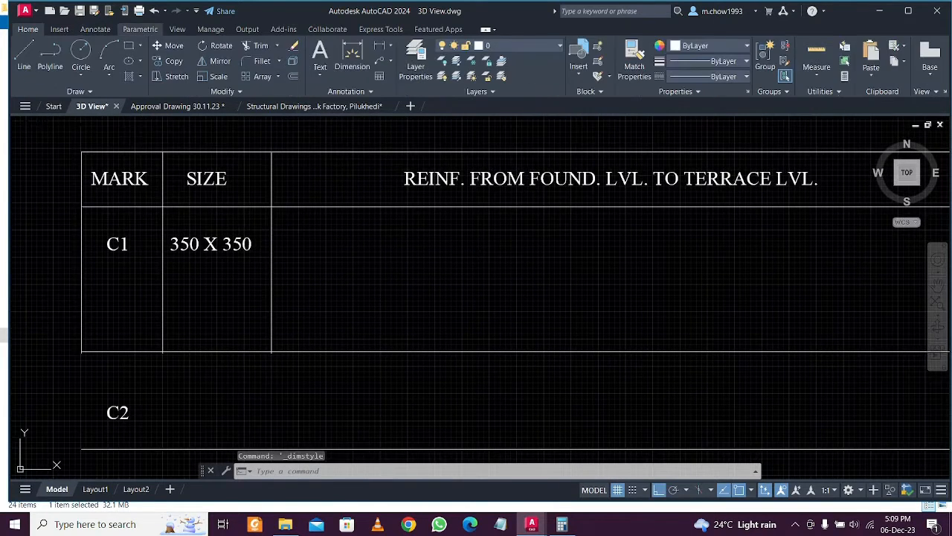
click(129, 45)
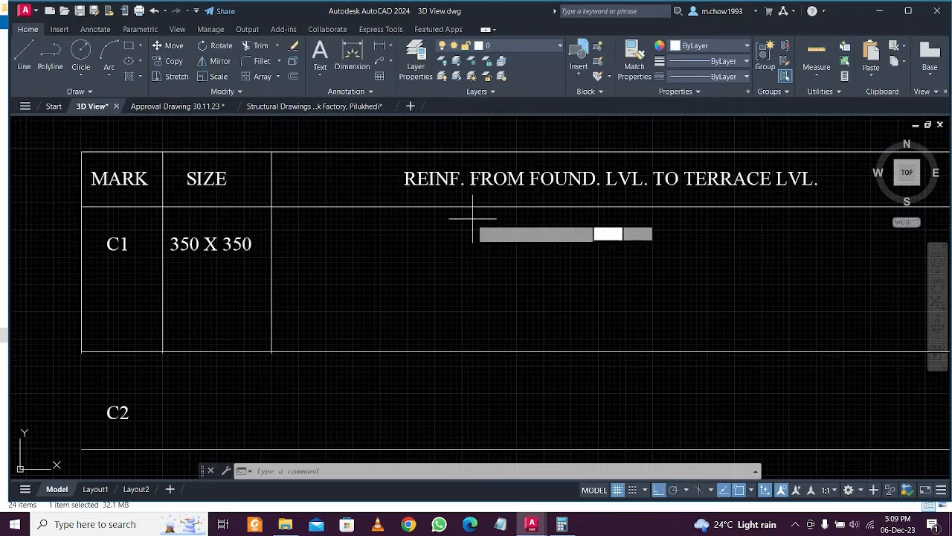
click(379, 231)
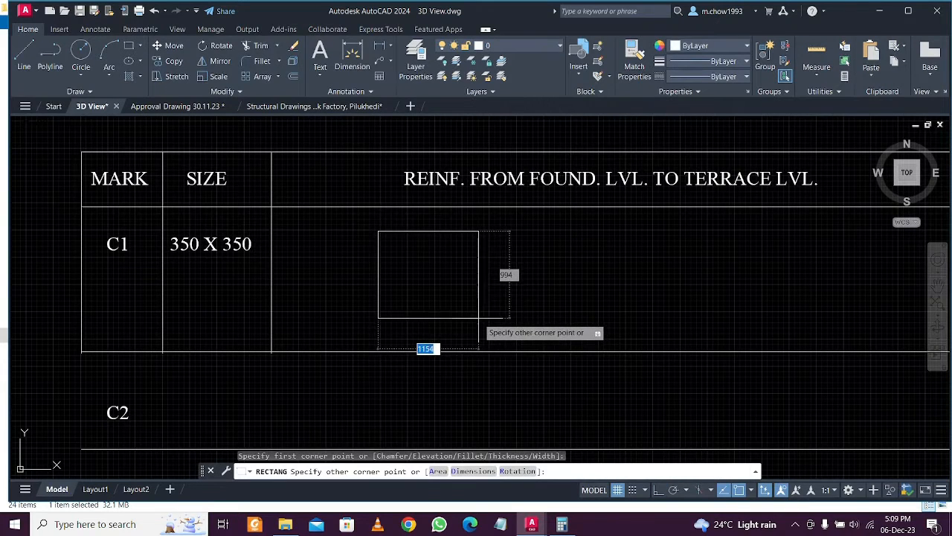
text(@)
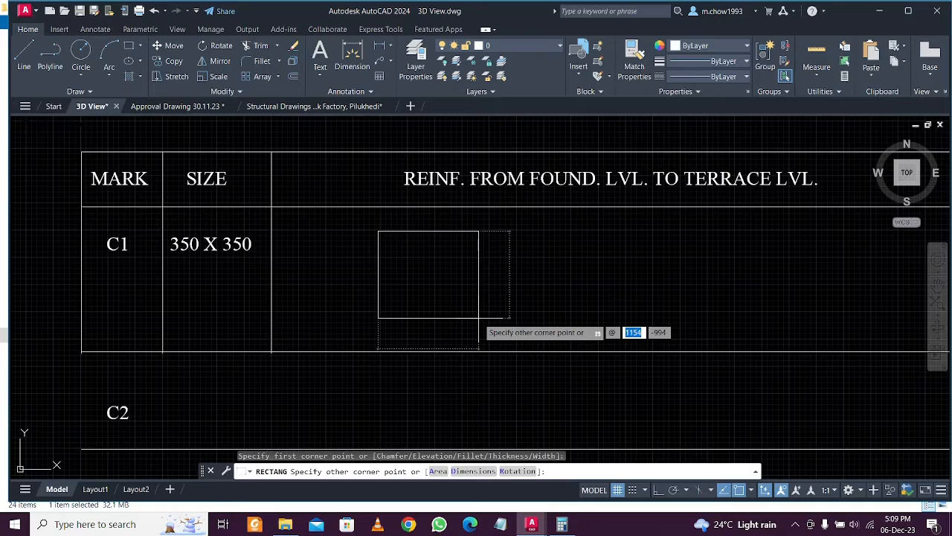
text(1050)
key(Tab)
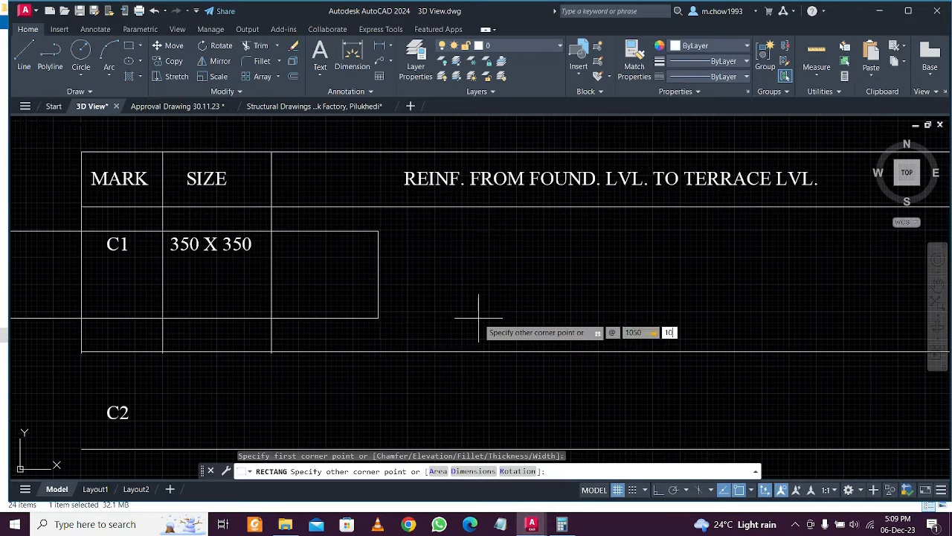
key(Return)
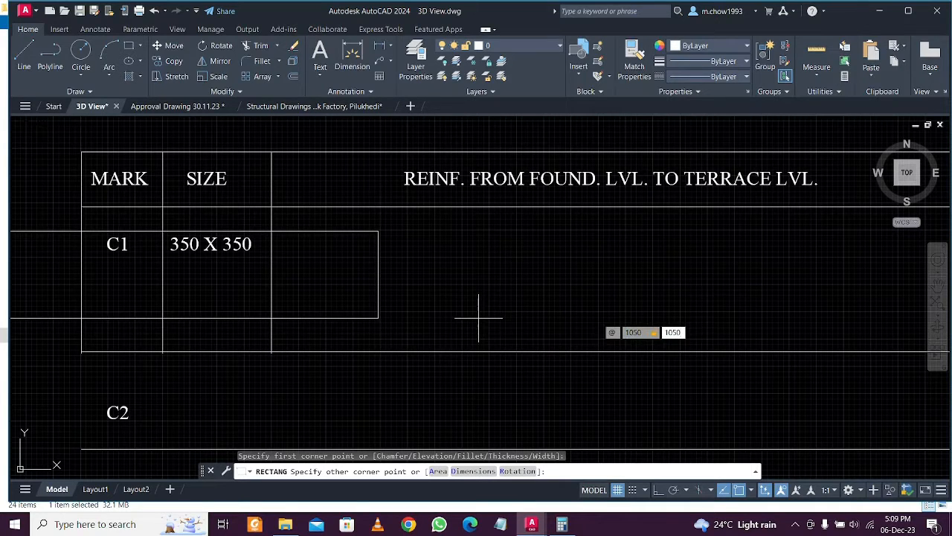
Move the square straight down so that it sits inside the reinforcement cell of row C1
click(497, 252)
click(468, 237)
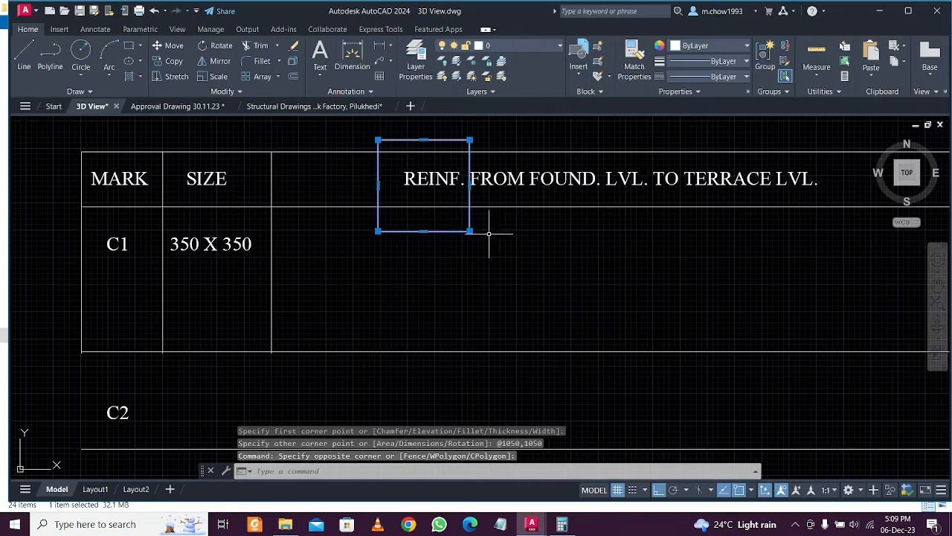
text(m)
key(Return)
click(568, 246)
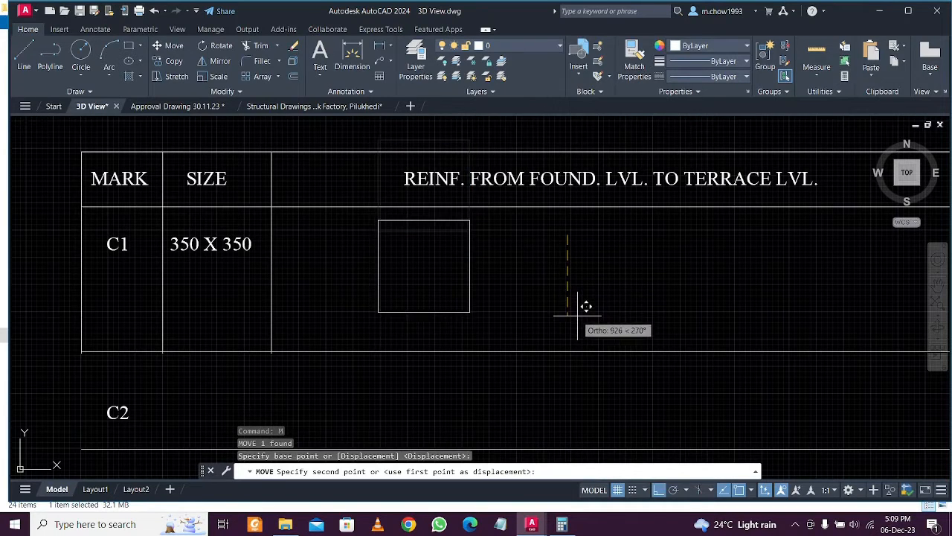
click(572, 318)
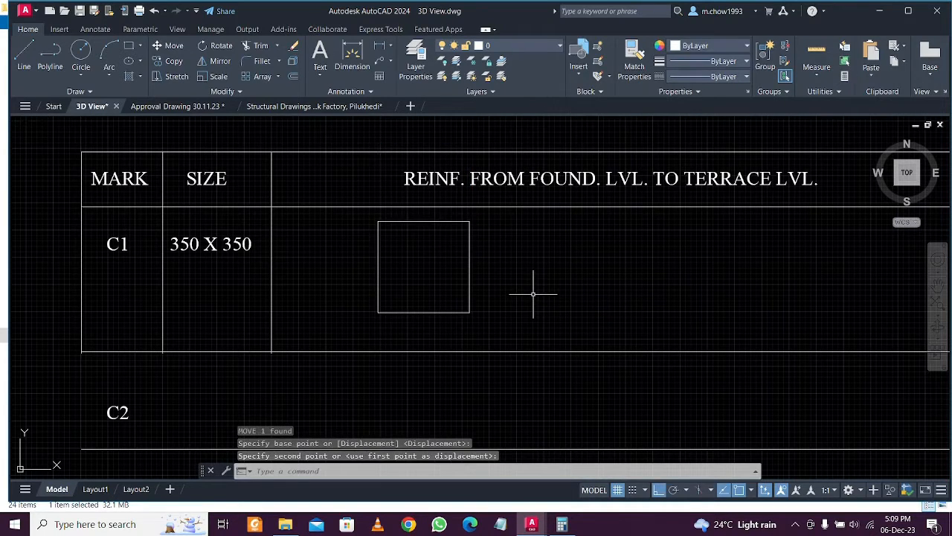
Offset the column square inward by 120 to form the stirrup outline
text(o)
key(Return)
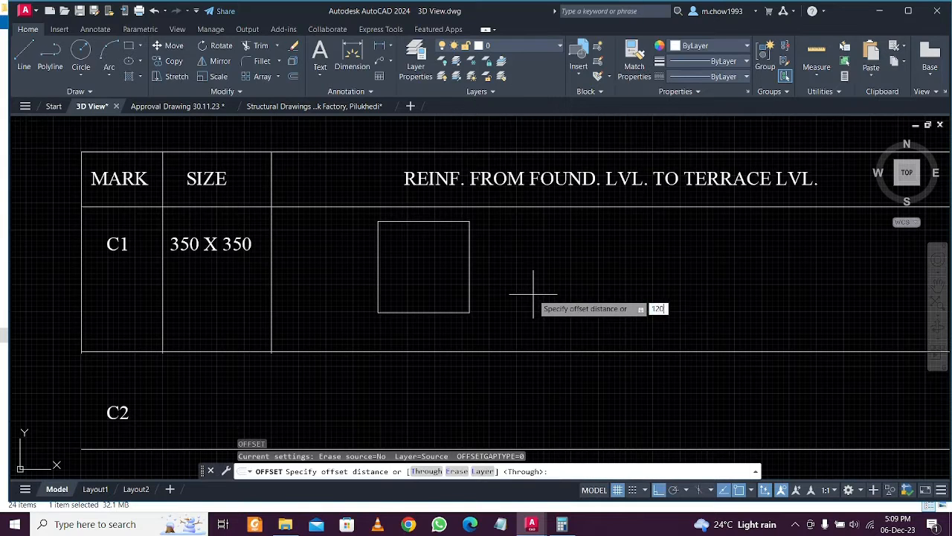
text(120)
key(Return)
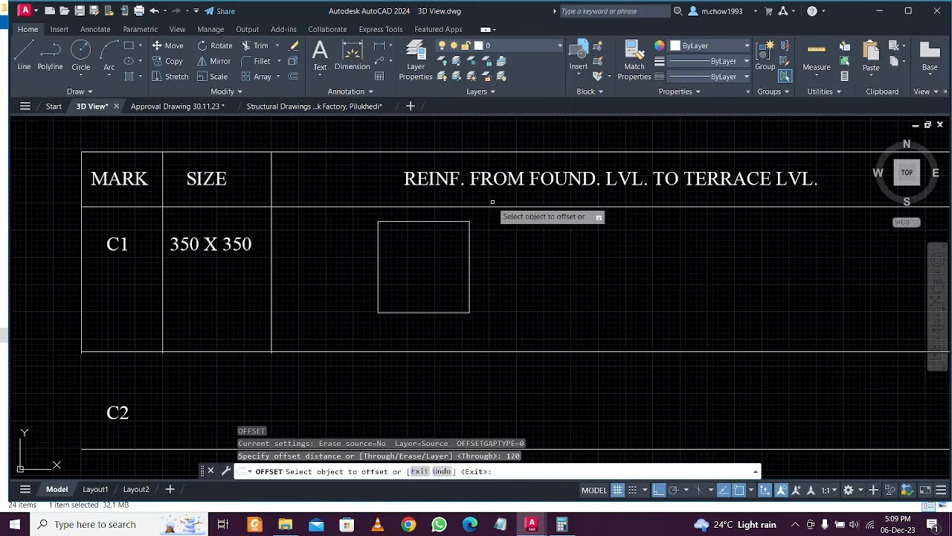
click(459, 222)
click(428, 253)
key(Escape)
scroll(389, 250, up, 4)
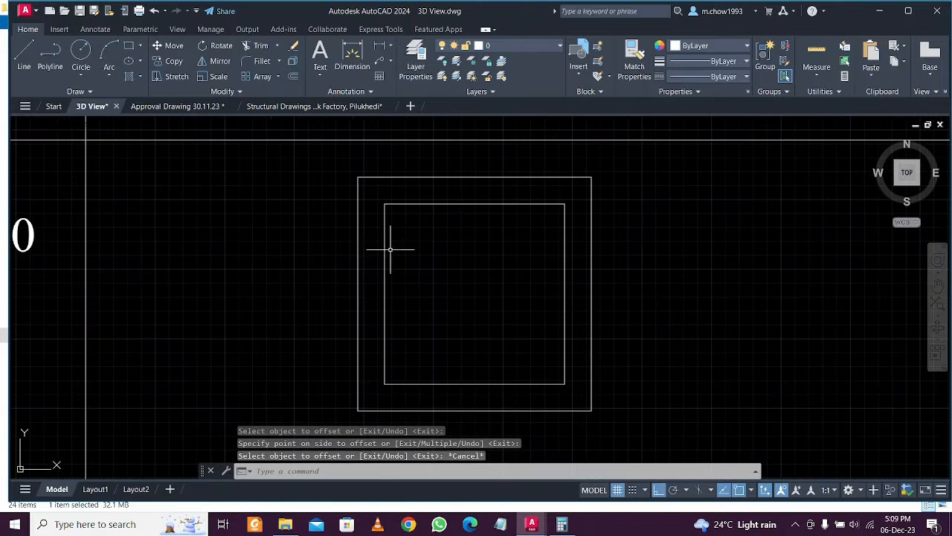
Fillet the upper-left corner of the inner square with a radius of 50
text(f)
key(Return)
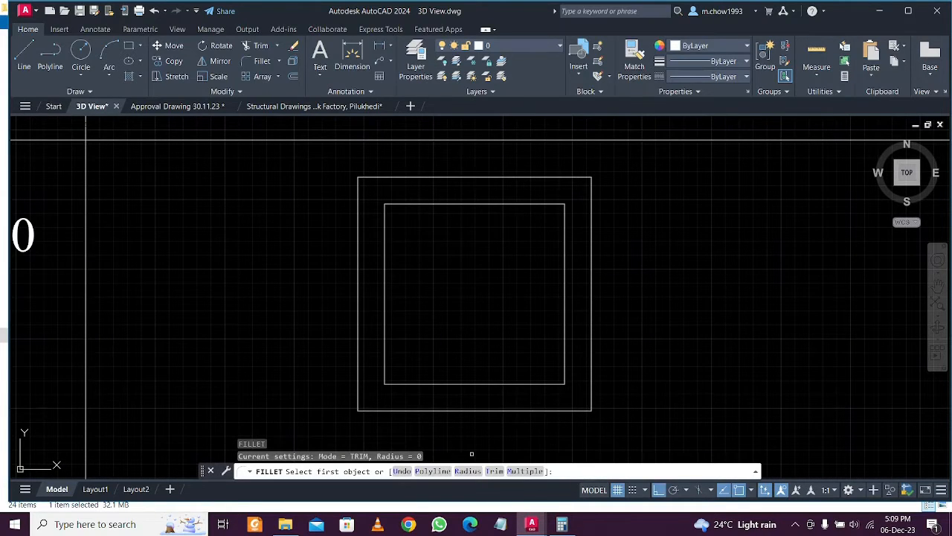
text(R)
key(Return)
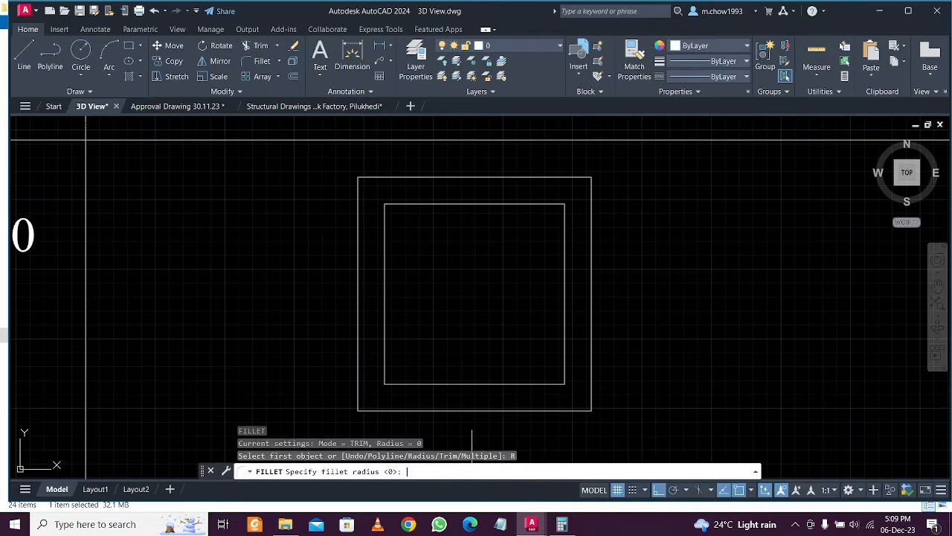
text(50)
key(Return)
click(439, 205)
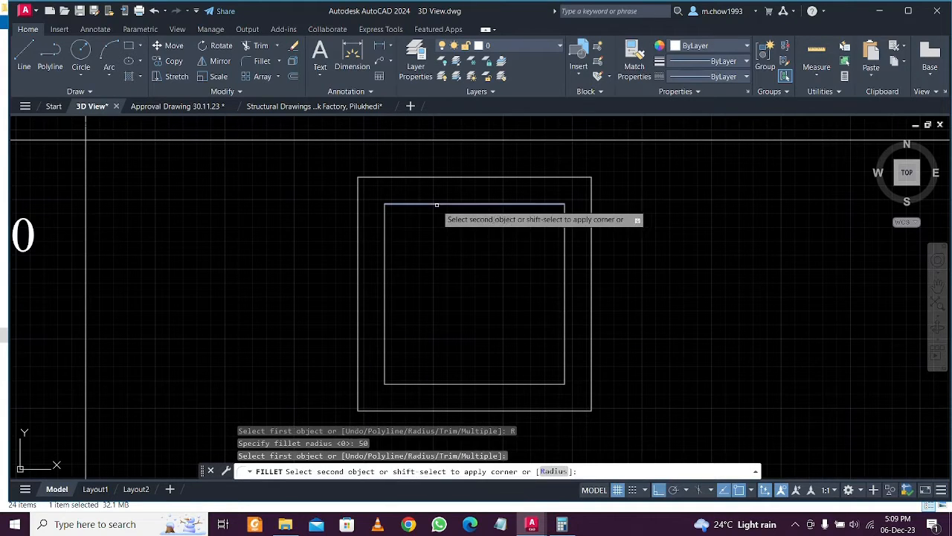
click(384, 224)
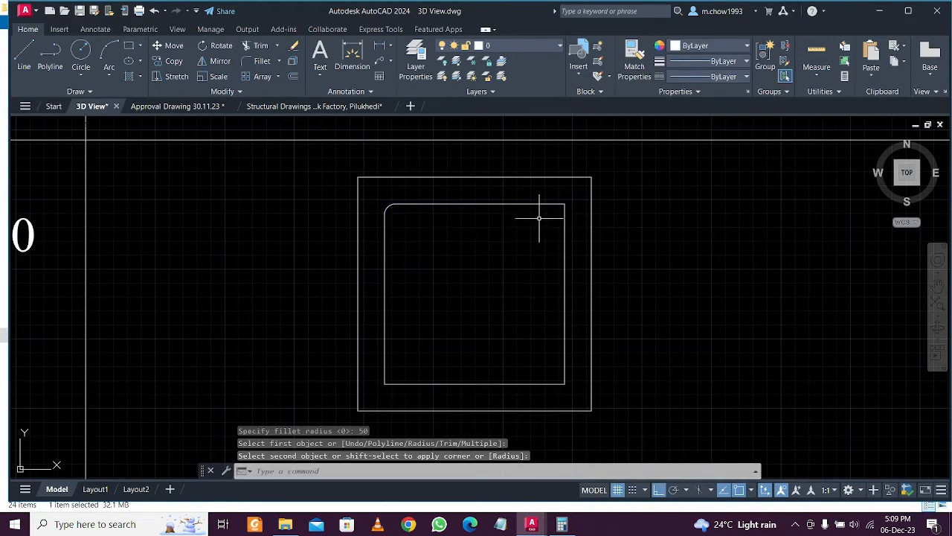
Fillet the three remaining corners of the inner square with the same radius
key(Return)
click(554, 204)
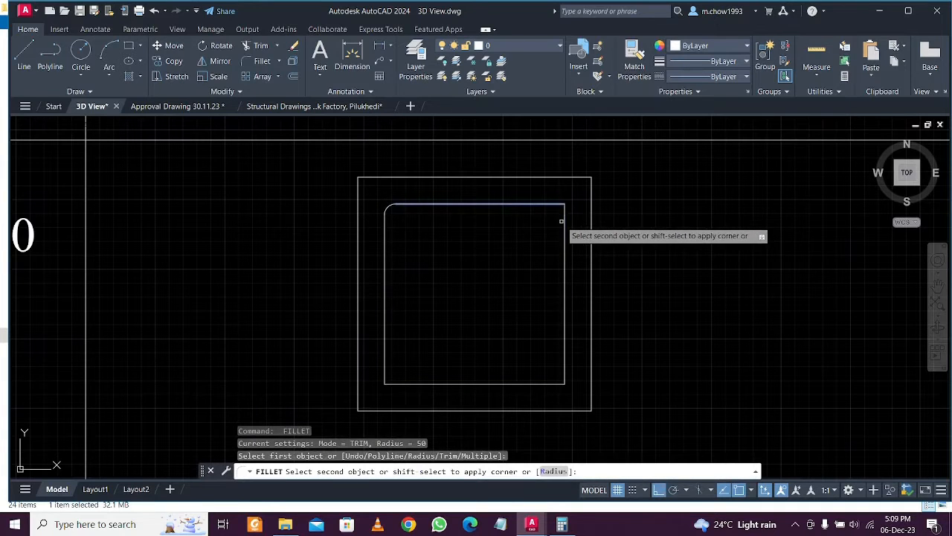
click(564, 232)
key(Return)
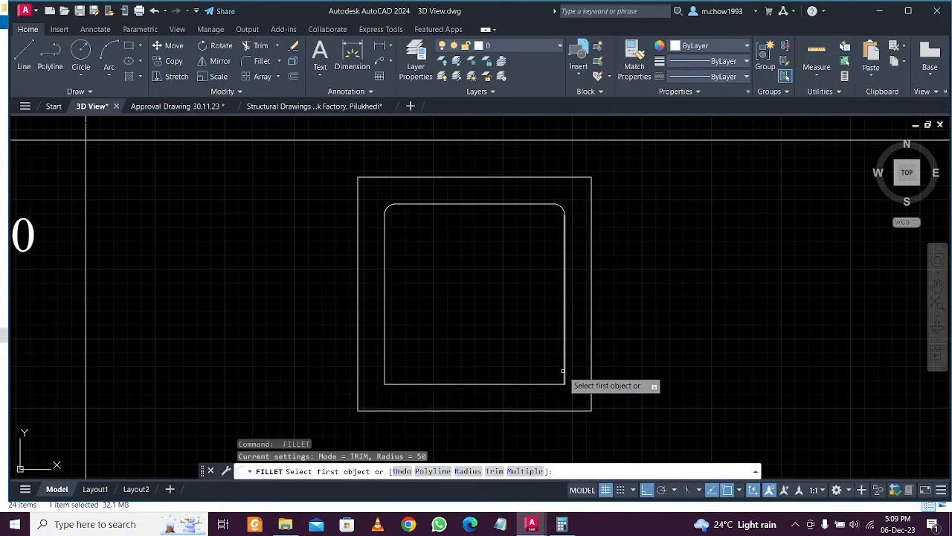
click(565, 372)
click(549, 384)
key(Return)
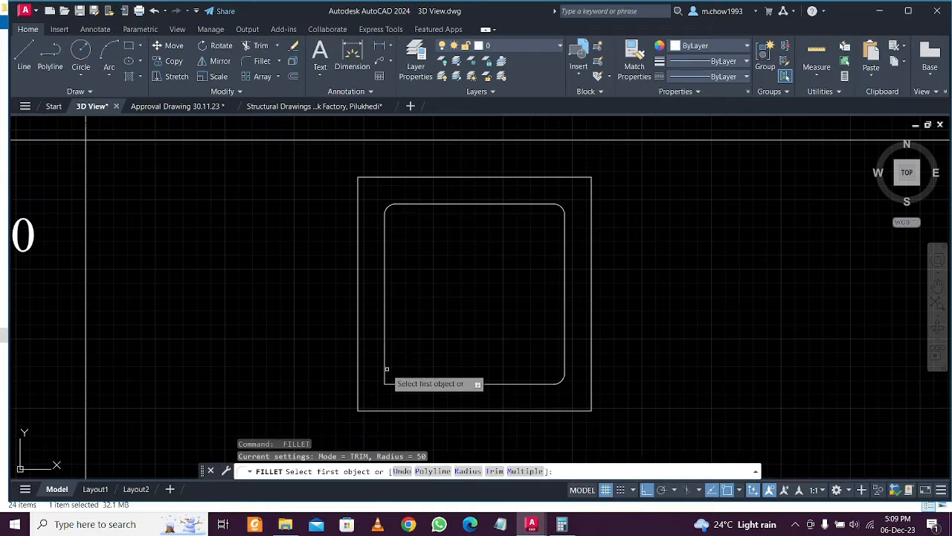
click(385, 364)
click(397, 383)
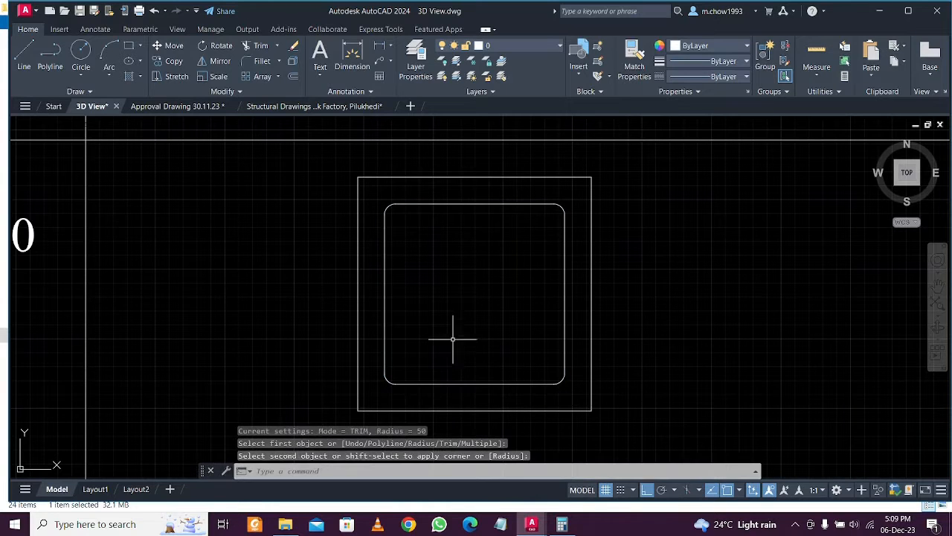
Draw a circle with a radius of about 42 inside the stirrup's upper-left rounded corner as a reinforcement bar
scroll(457, 330, down, 2)
scroll(438, 268, up, 2)
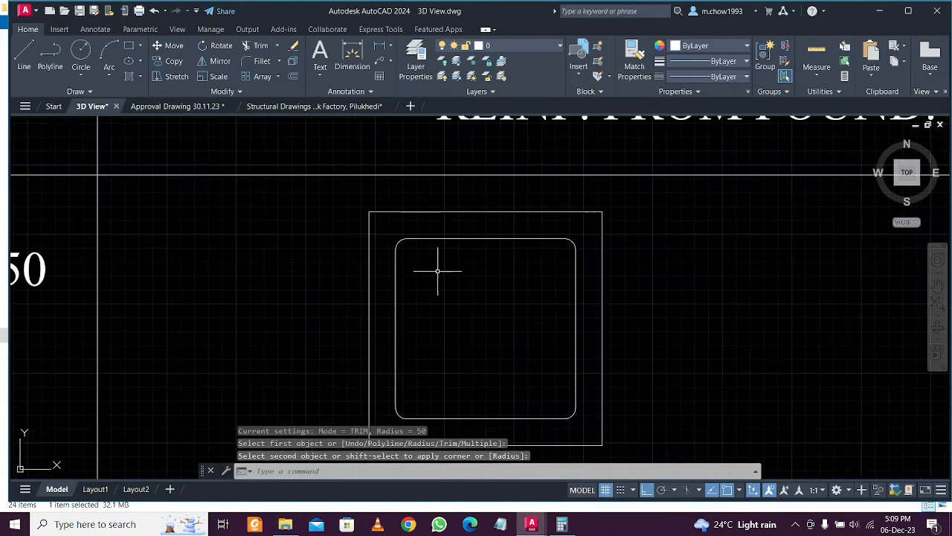
scroll(439, 270, down, 4)
scroll(442, 262, up, 2)
scroll(480, 276, up, 2)
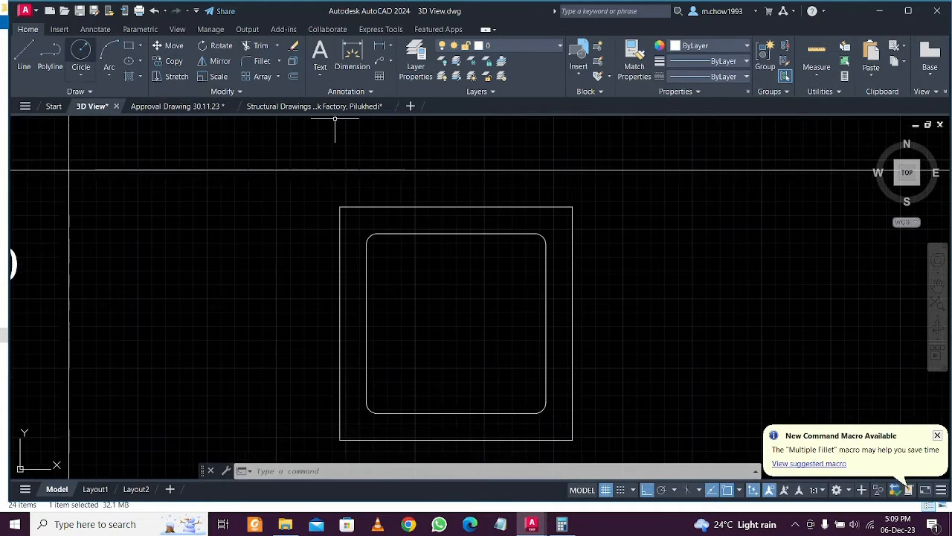
text(c)
key(Return)
scroll(385, 265, up, 4)
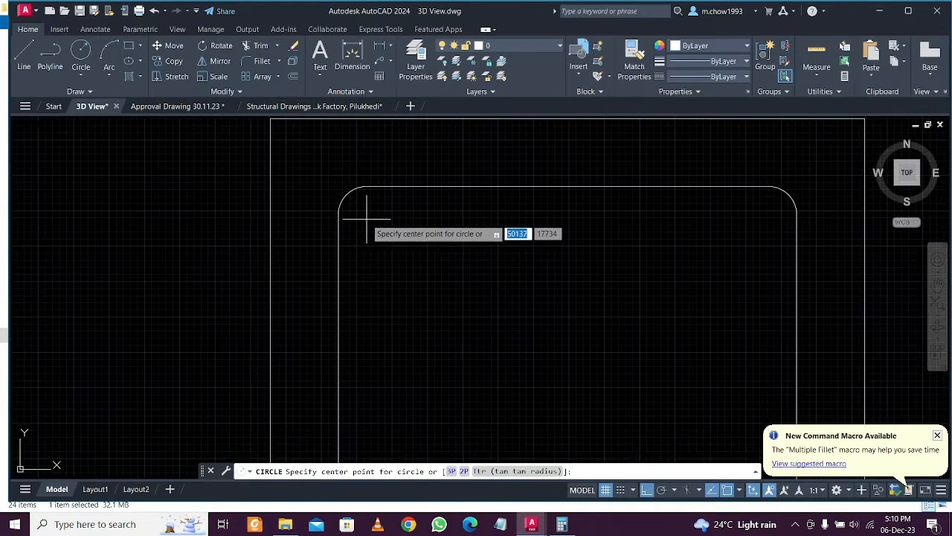
click(364, 216)
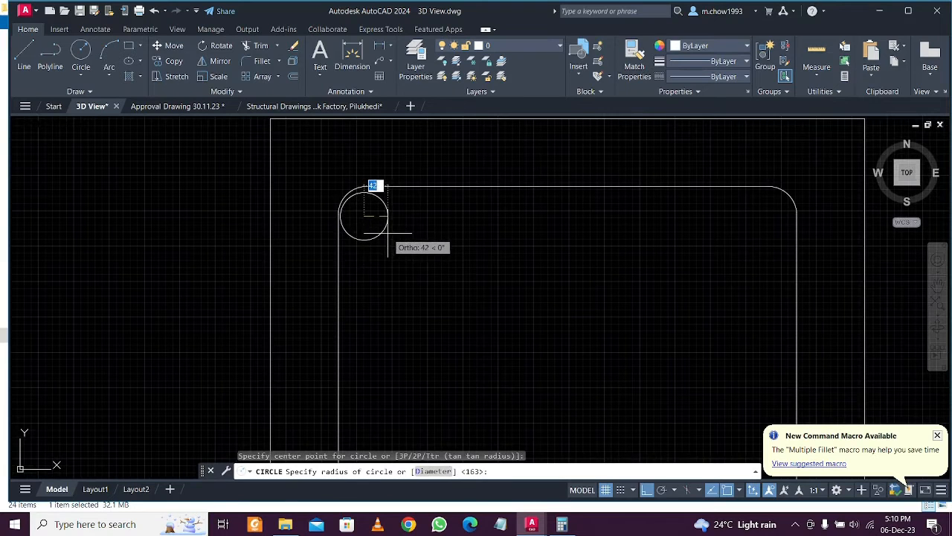
click(388, 231)
Move the bar circle slightly upward, closer to the stirrup's upper-left corner arc
scroll(406, 253, up, 2)
click(406, 253)
click(349, 203)
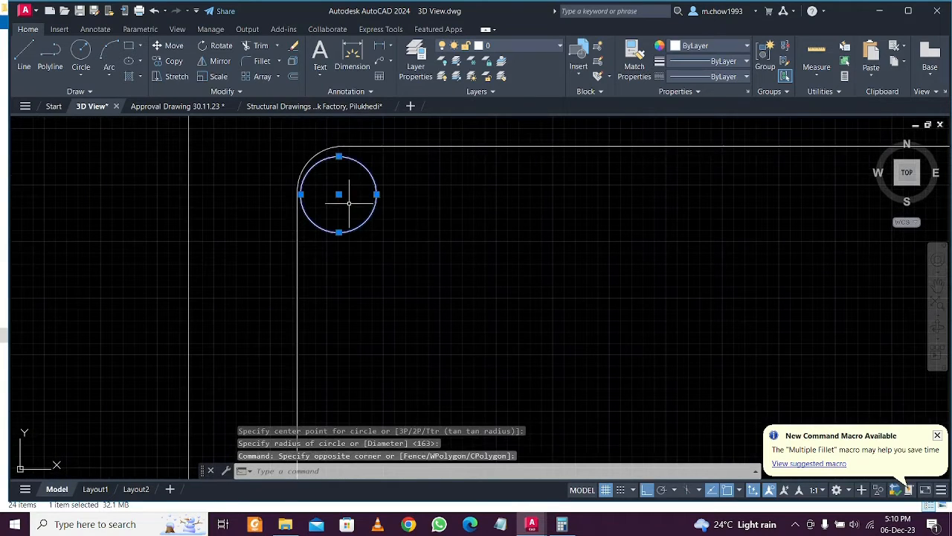
text(m)
key(Return)
click(449, 285)
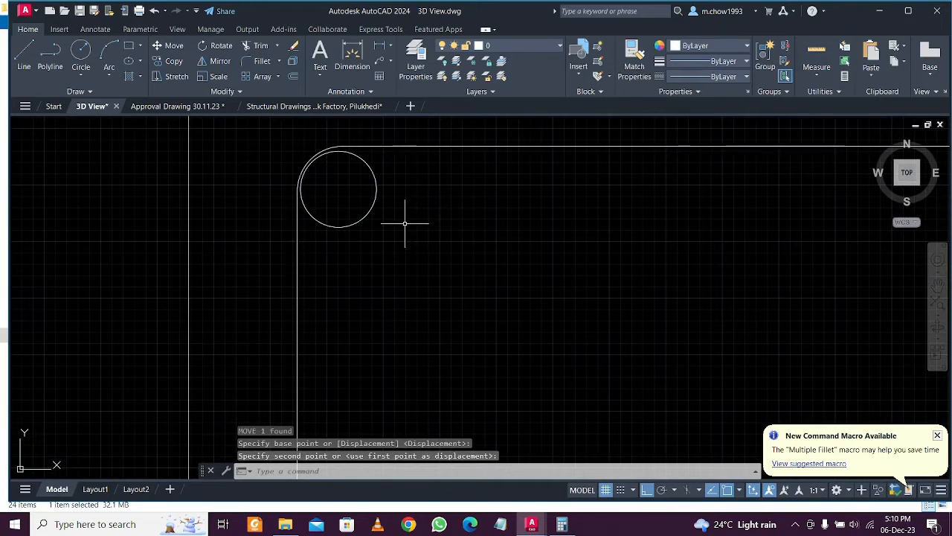
Fill the bar circle with a Solid hatch
text(h)
key(Return)
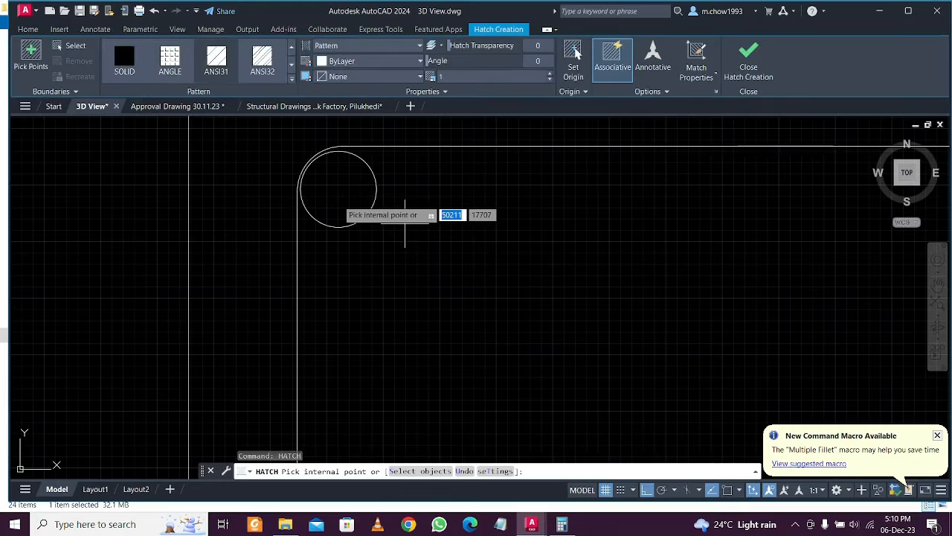
click(368, 45)
click(335, 61)
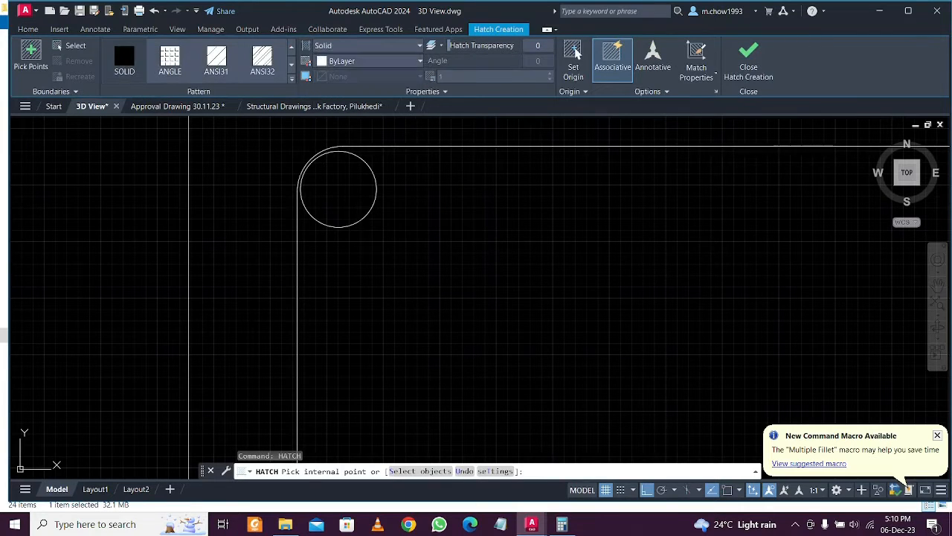
click(365, 190)
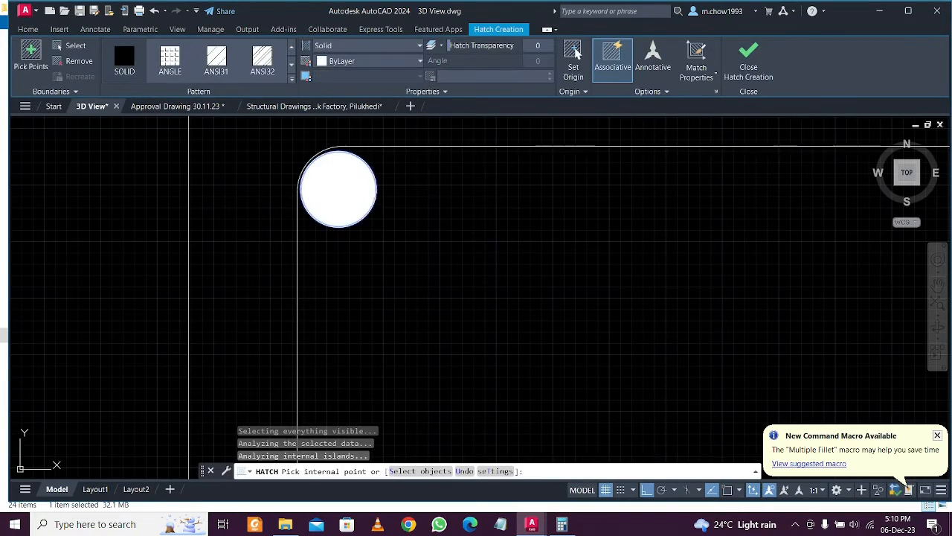
key(Escape)
Convert the bar circle and its hatch into a block named COL REIN
click(408, 223)
click(351, 183)
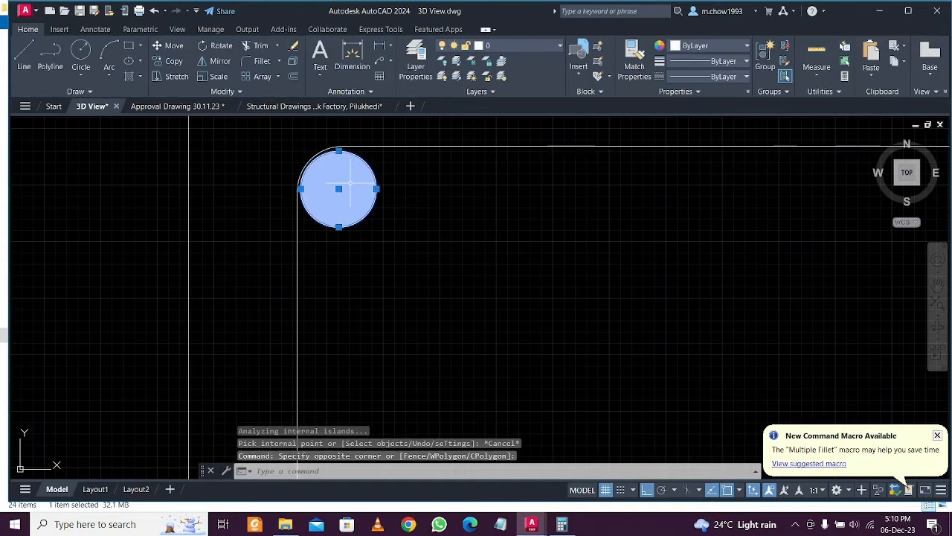
text(block)
key(Return)
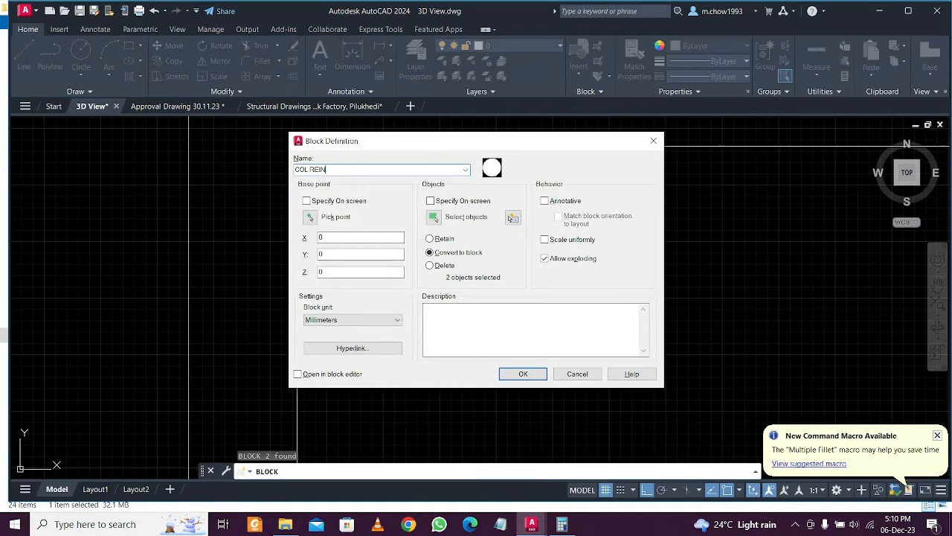
click(523, 373)
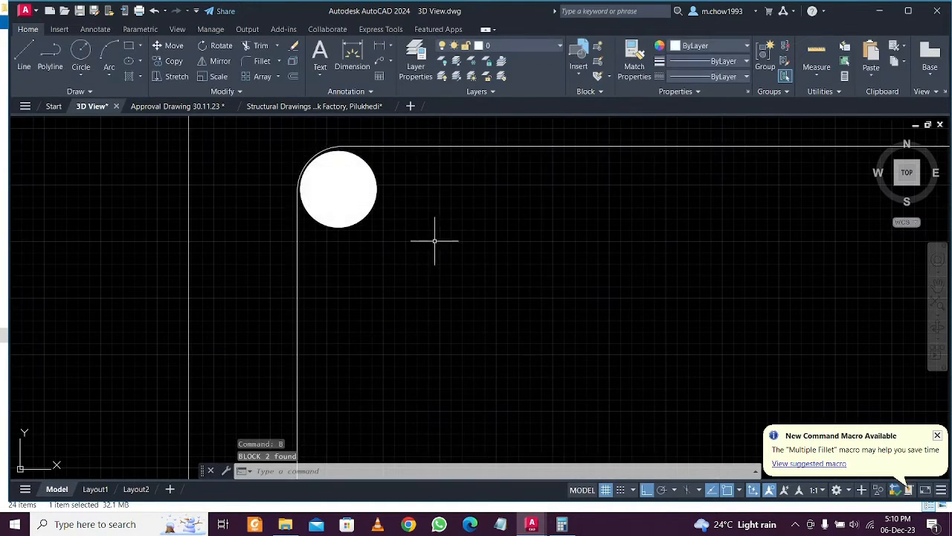
Mirror the upper-left reinforcement bar about the stirrup's vertical centreline into the upper-right corner, keeping the original
click(439, 239)
click(378, 200)
scroll(314, 224, down, 4)
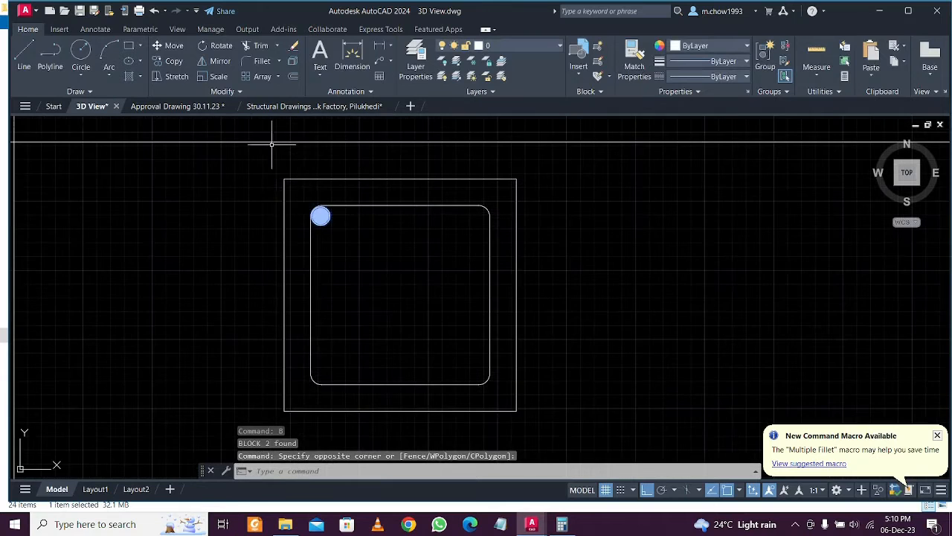
click(215, 61)
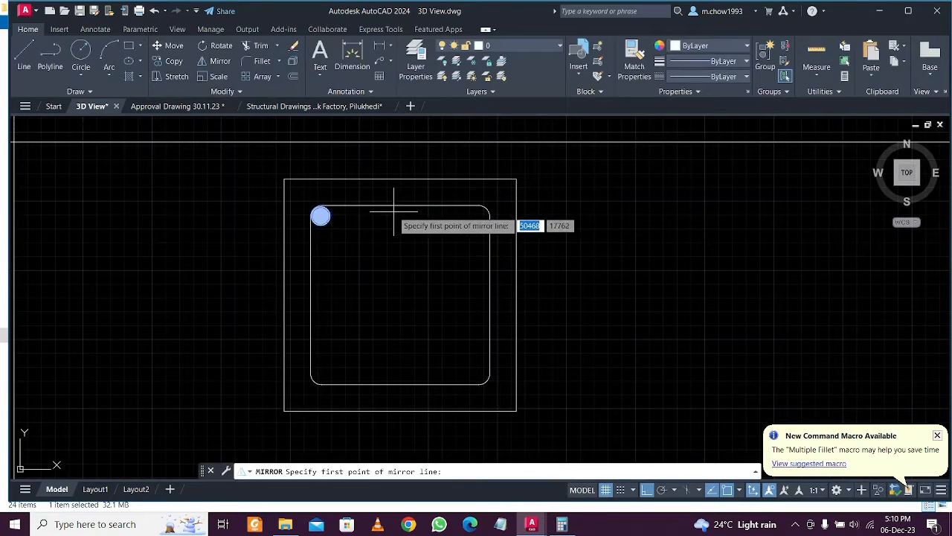
click(400, 205)
click(400, 331)
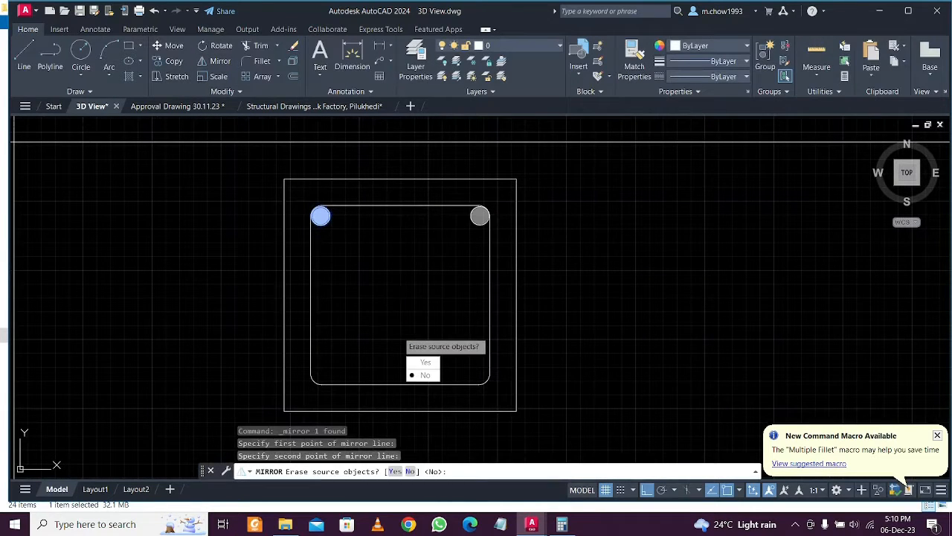
key(Return)
Mirror both upper corner bars about the stirrup's horizontal centreline into the lower corners, keeping the originals
scroll(348, 226, up, 2)
click(350, 232)
click(312, 211)
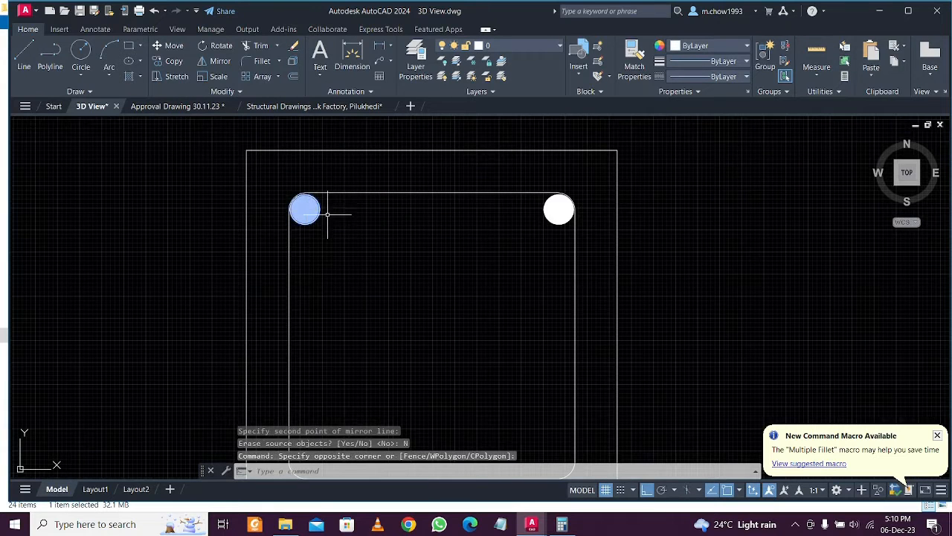
scroll(546, 229, up, 2)
click(547, 231)
click(521, 196)
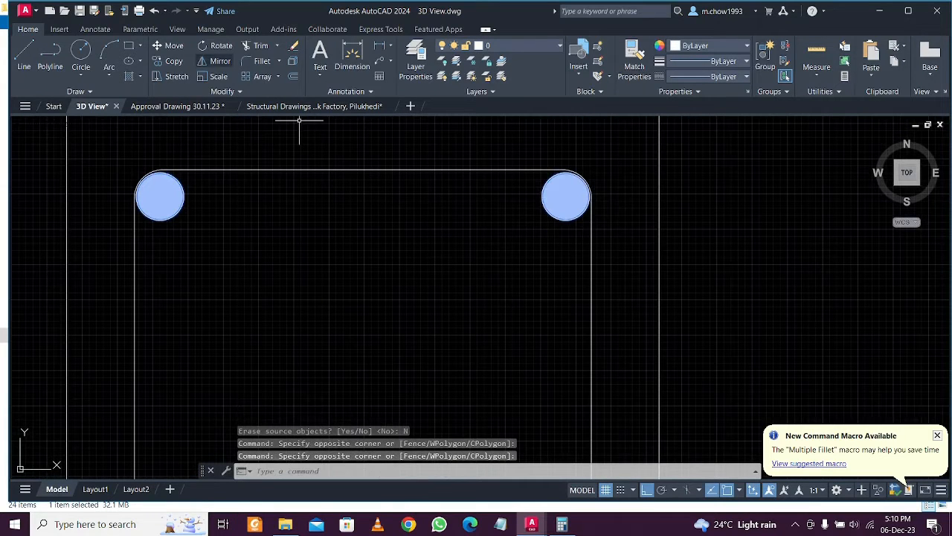
key(Return)
scroll(573, 364, down, 2)
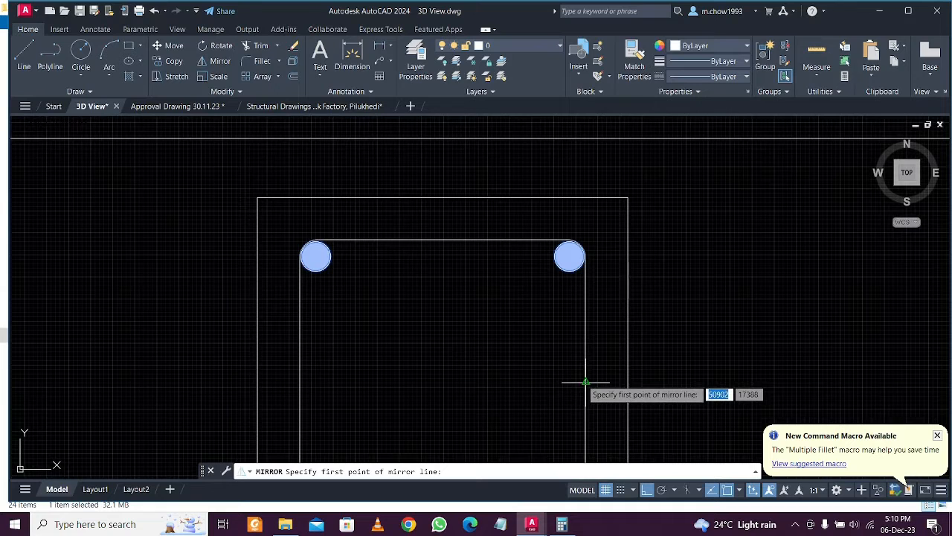
click(586, 381)
click(440, 382)
click(455, 417)
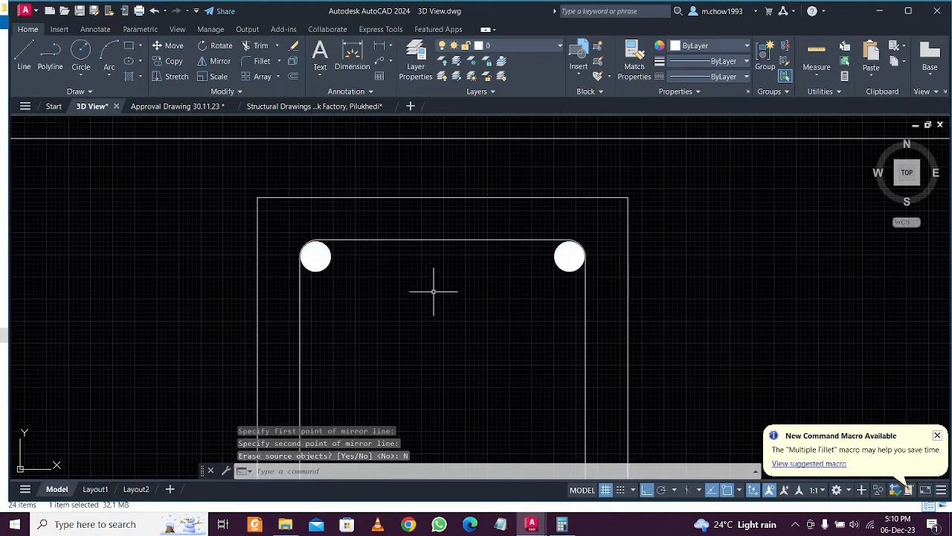
Copy the two upper corner bars straight down to the mid-height of the stirrup's sides
scroll(436, 291, down, 3)
scroll(434, 340, up, 2)
scroll(389, 261, up, 2)
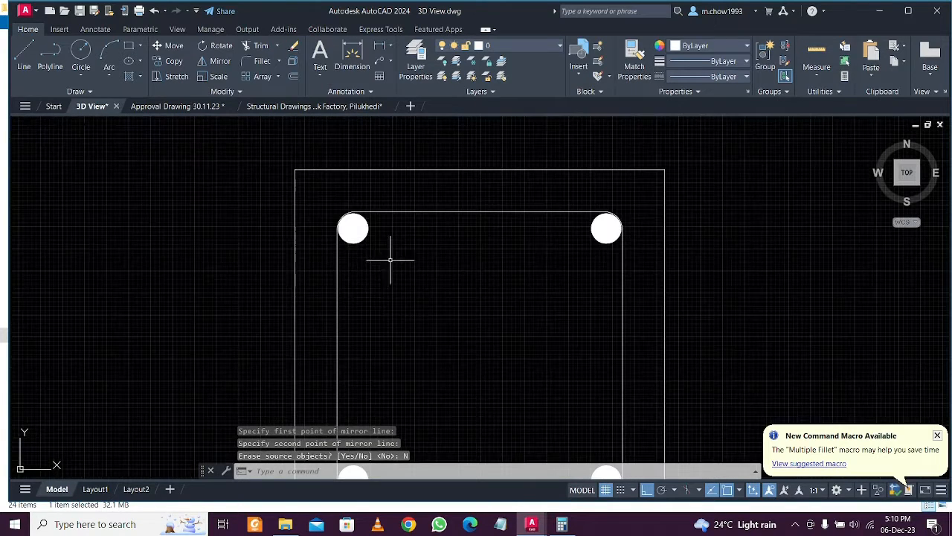
scroll(389, 259, down, 4)
scroll(390, 259, up, 4)
click(360, 229)
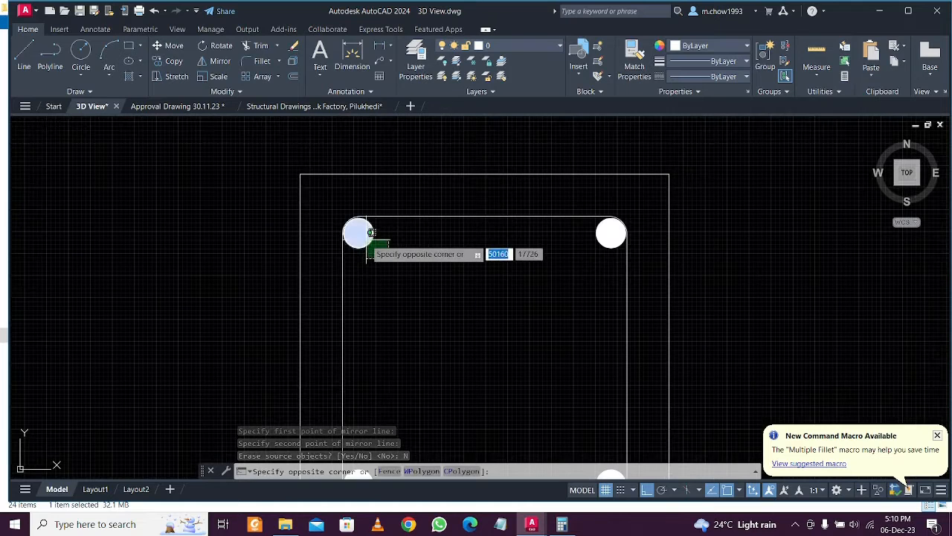
scroll(589, 259, up, 2)
click(617, 259)
click(595, 217)
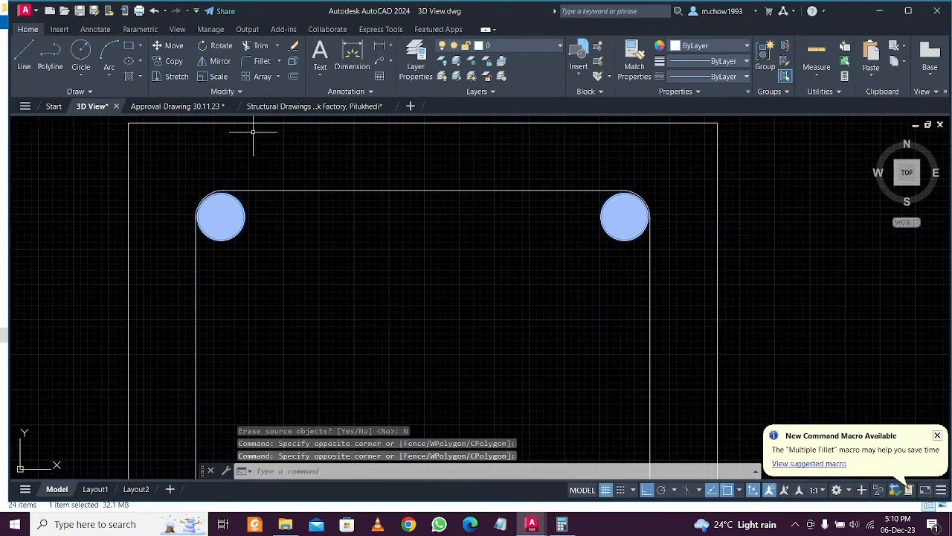
click(174, 61)
scroll(429, 234, down, 4)
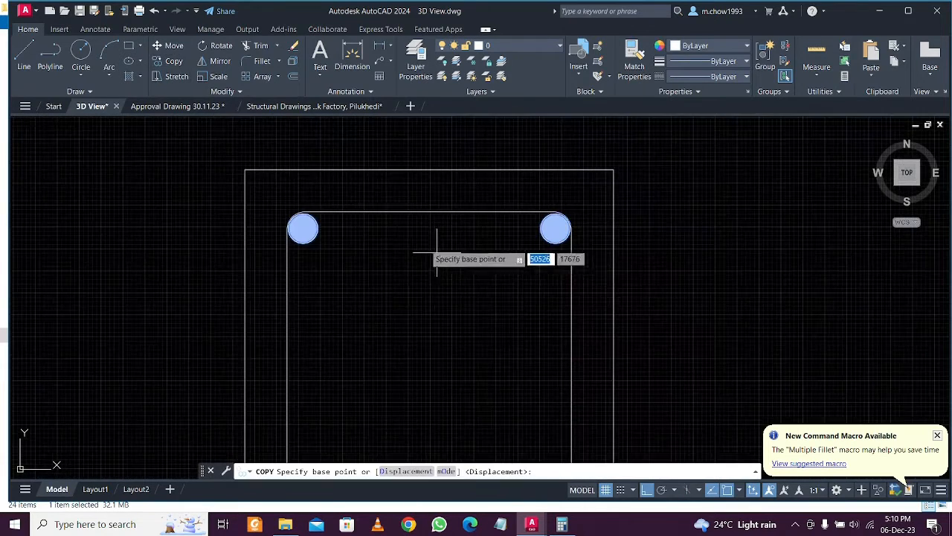
scroll(543, 255, up, 2)
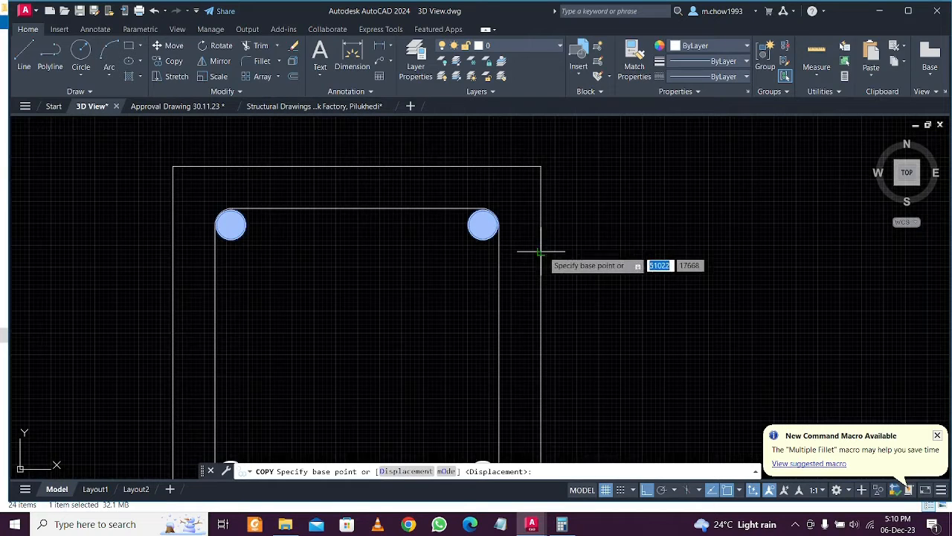
click(497, 224)
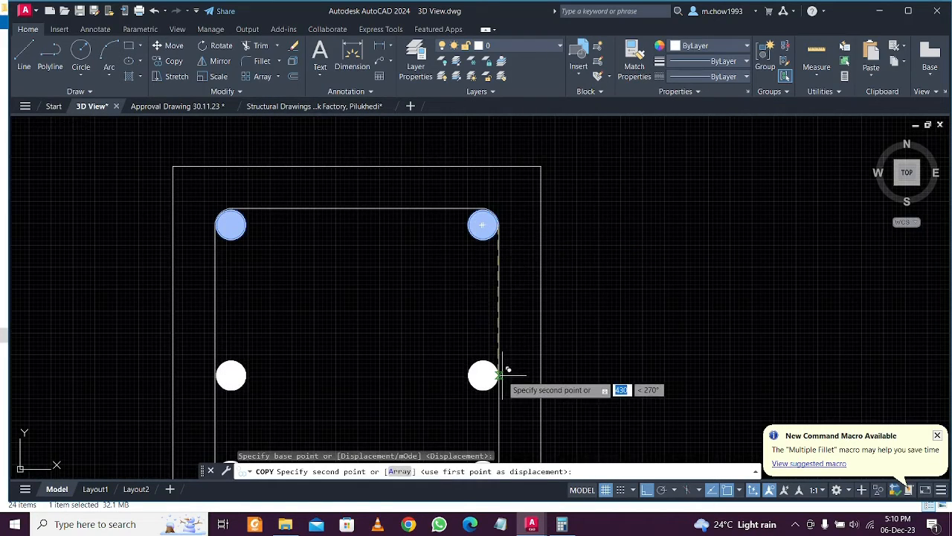
scroll(504, 362, down, 2)
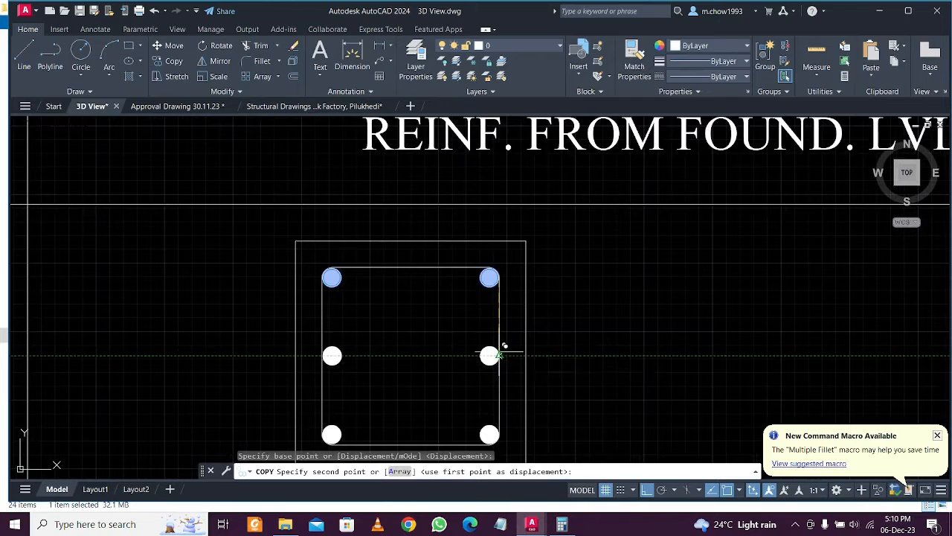
click(499, 354)
key(Escape)
scroll(469, 338, down, 4)
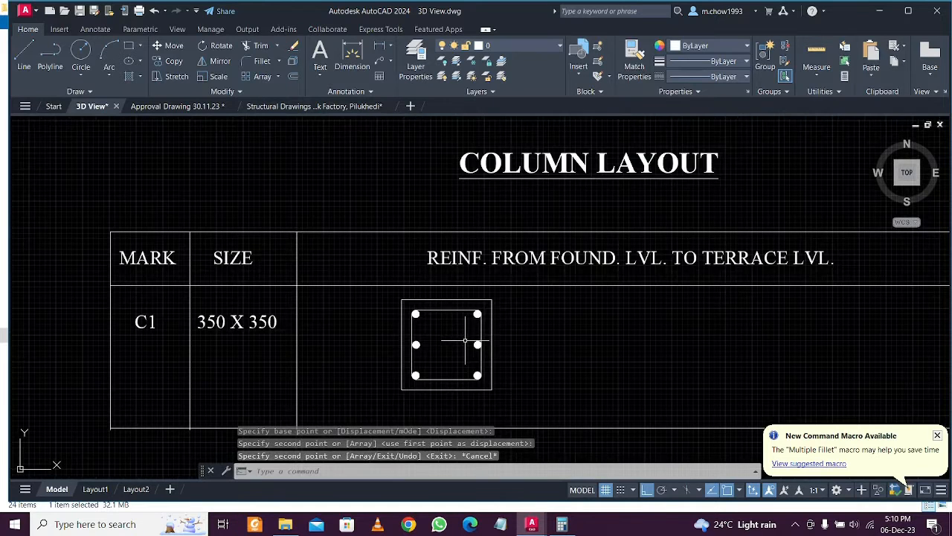
With Ortho off, draw a short diagonal hook line from the lower-left edge of the upper-left bar into the stirrup
scroll(394, 265, up, 4)
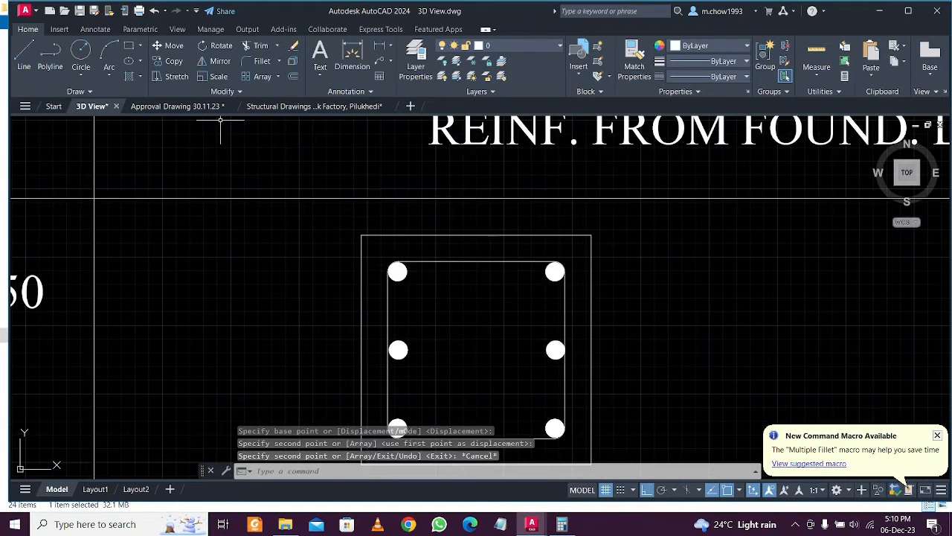
click(24, 59)
scroll(419, 303, up, 2)
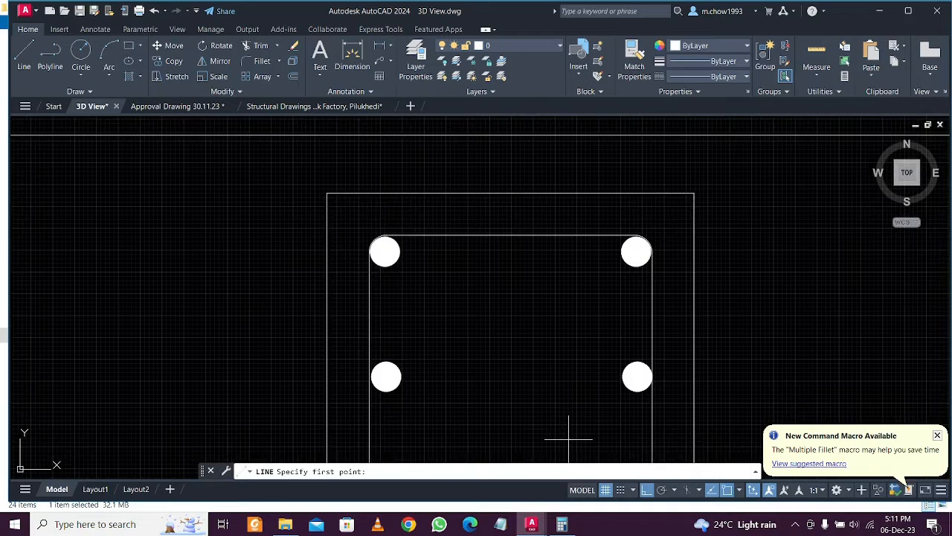
key(F8)
scroll(417, 276, up, 2)
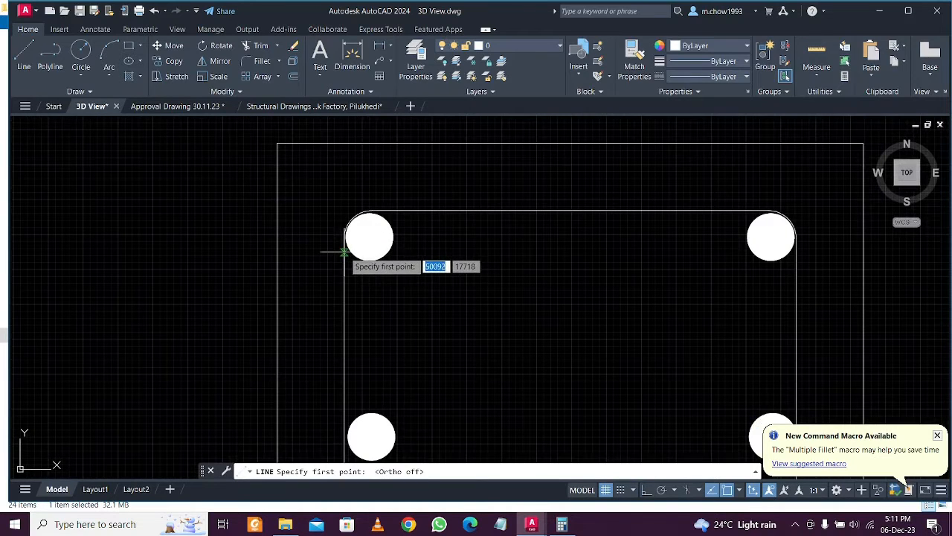
click(347, 250)
key(Escape)
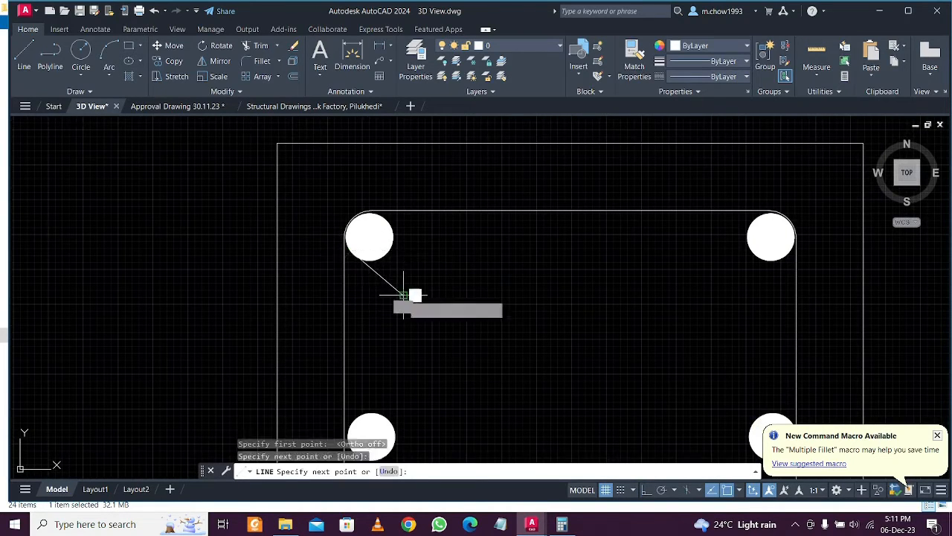
Copy the diagonal hook line to the opposite, upper-right side of the upper-left bar to complete the stirrup hook
click(412, 280)
click(383, 285)
text(c)
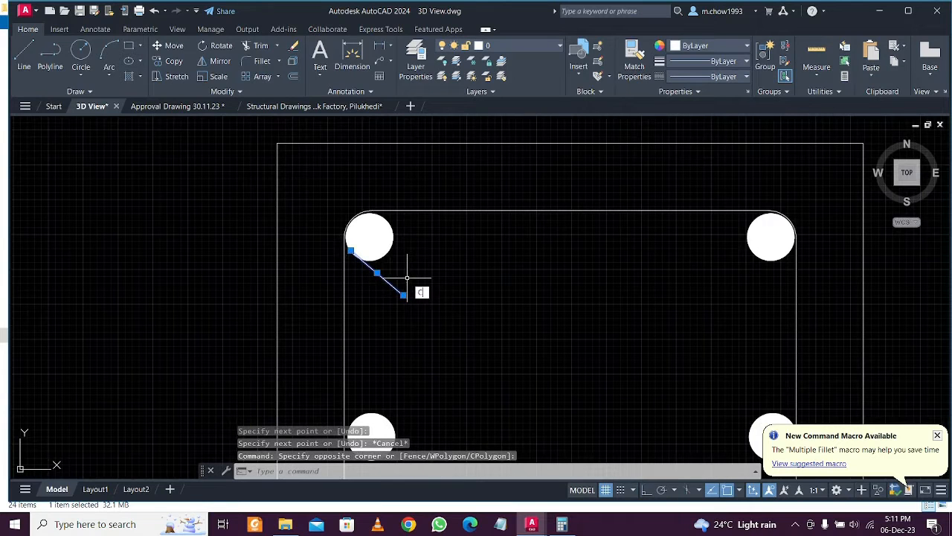
text(o)
key(Return)
click(349, 250)
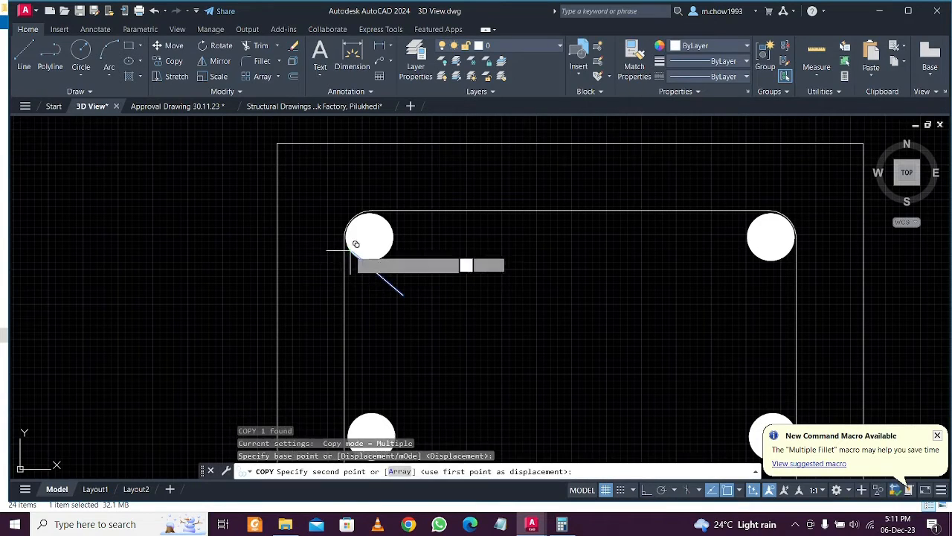
click(390, 219)
key(Escape)
scroll(427, 223, down, 4)
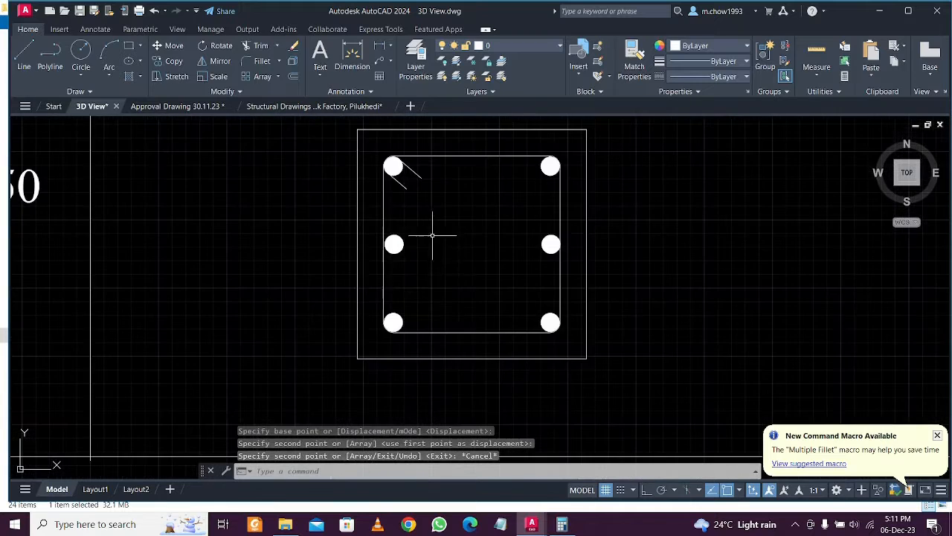
Draw a horizontal tie line joining the lowest points of the two mid-height bars
middle_drag(409, 291, 410, 310)
scroll(402, 275, up, 4)
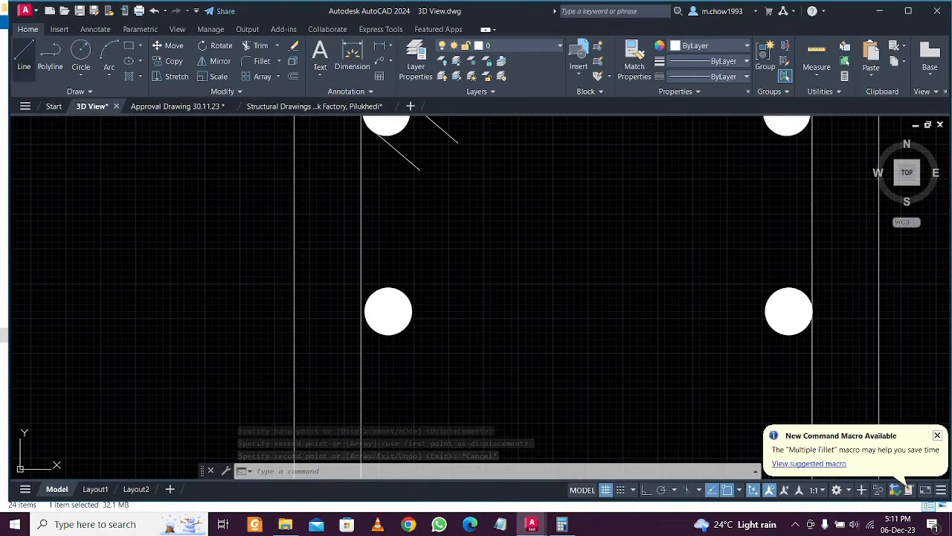
click(23, 58)
click(388, 334)
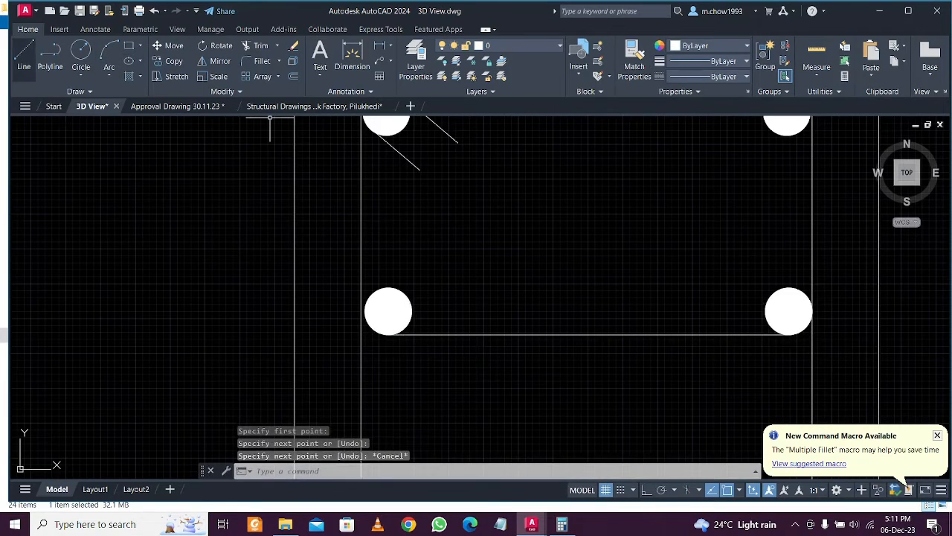
With Ortho on, draw a short horizontal hook line inward from the highest point of the left mid-height bar
click(24, 56)
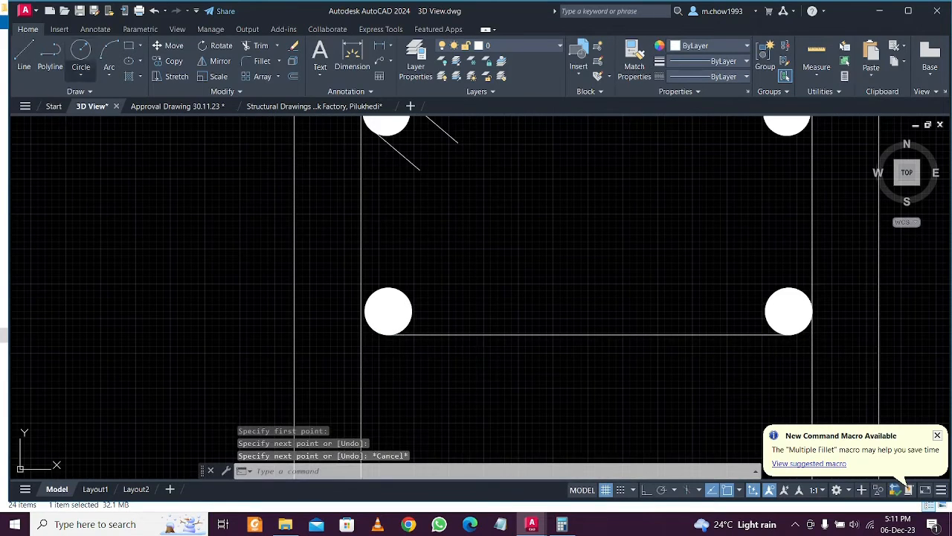
click(388, 287)
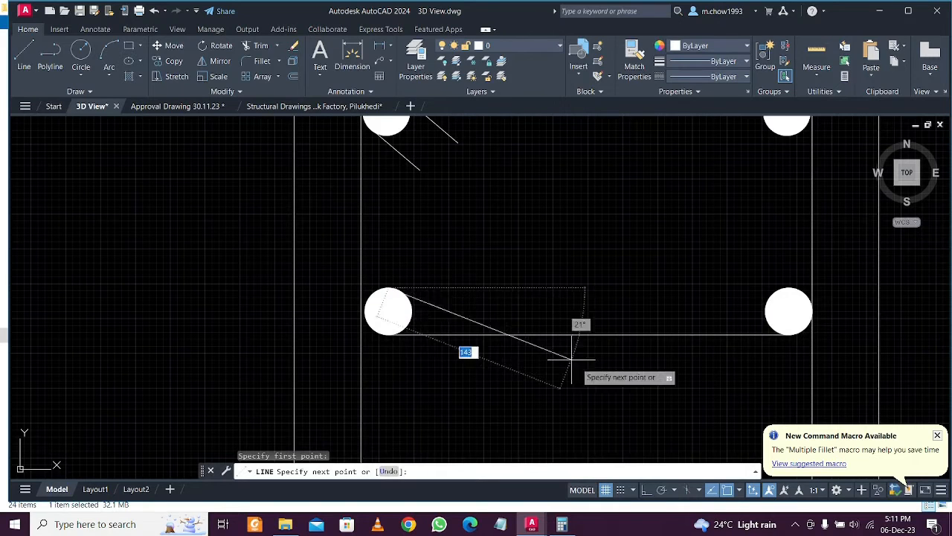
key(F8)
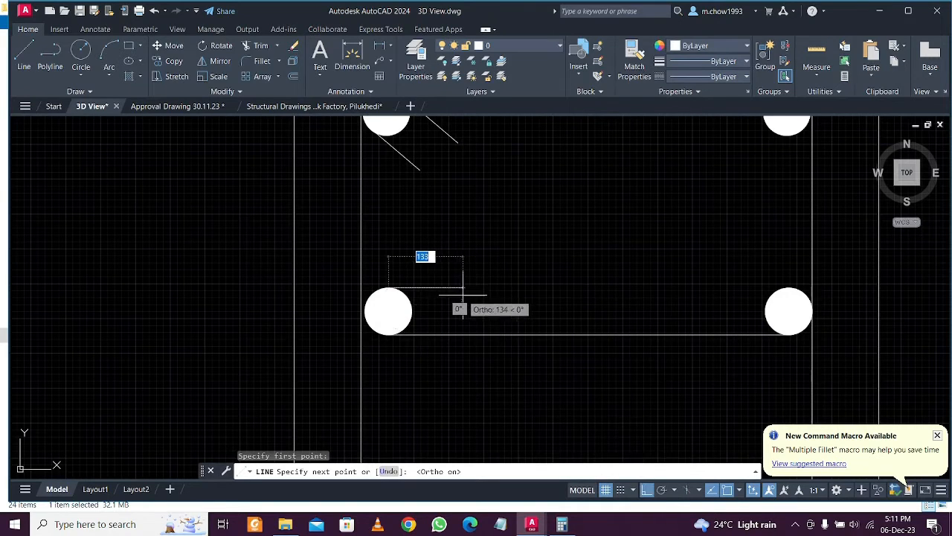
click(449, 295)
key(Escape)
Copy the short horizontal hook line to the right mid-height bar so its outer end meets the bar's highest point
click(452, 296)
click(433, 262)
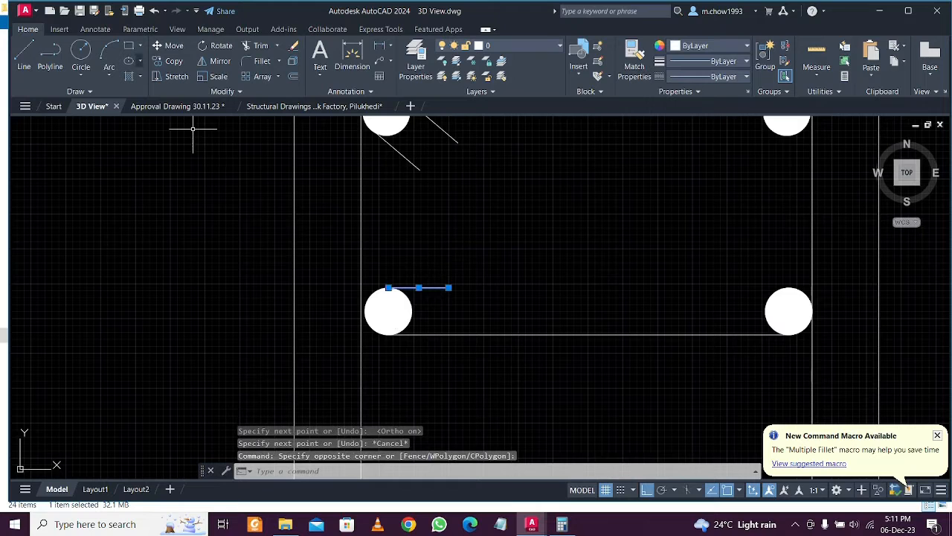
click(173, 61)
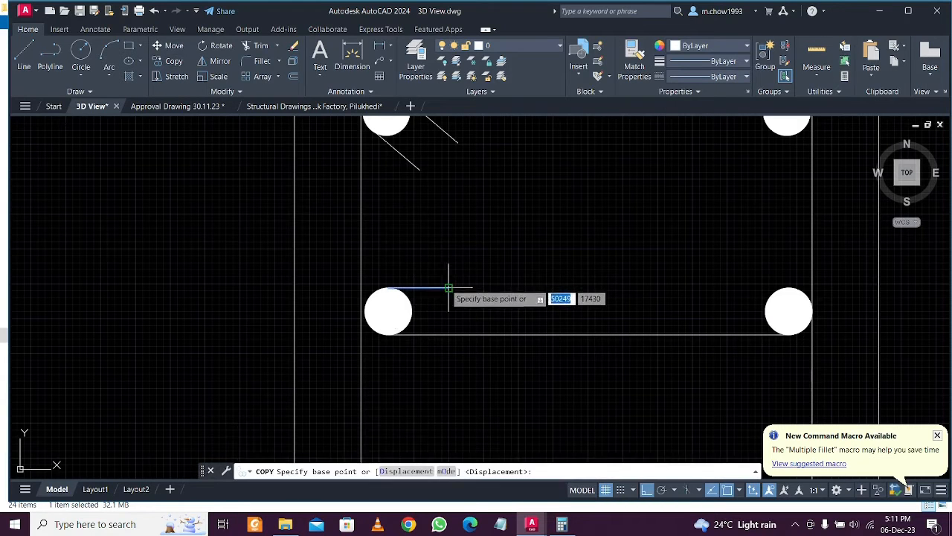
click(449, 287)
click(787, 286)
key(Escape)
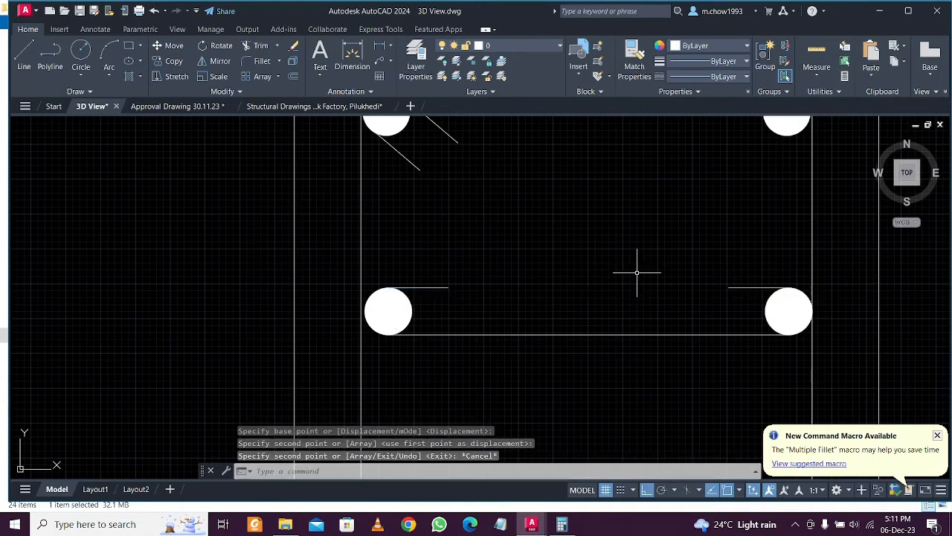
Add a horizontal dimension in the 3X MOD style across the C1 section's full outer width, just above its upper edge
scroll(582, 275, down, 2)
scroll(583, 275, down, 4)
scroll(535, 269, up, 2)
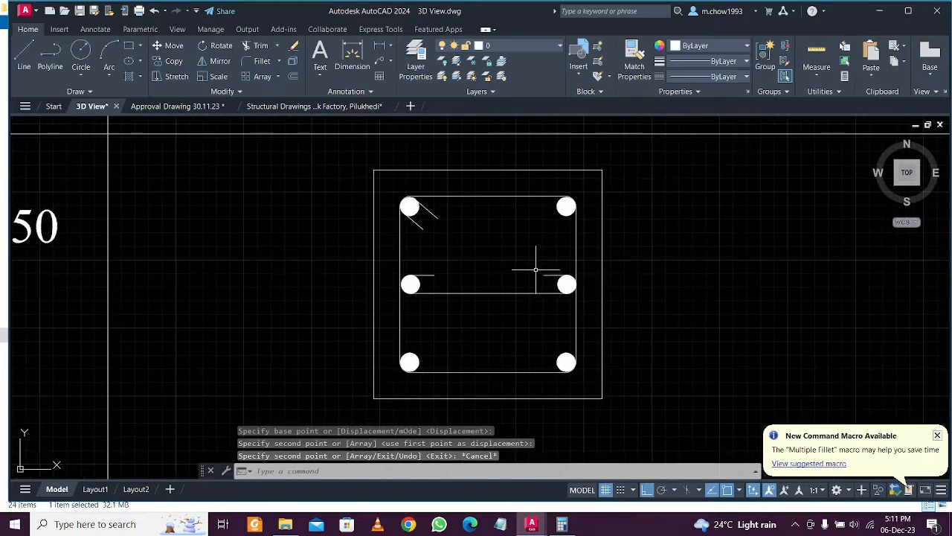
scroll(541, 253, up, 4)
scroll(556, 272, down, 4)
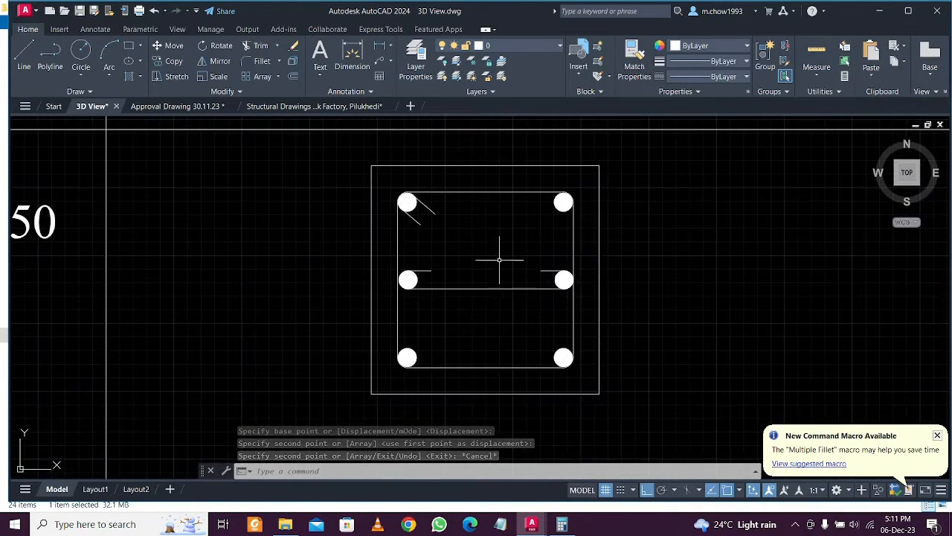
scroll(499, 268, down, 4)
scroll(498, 283, up, 2)
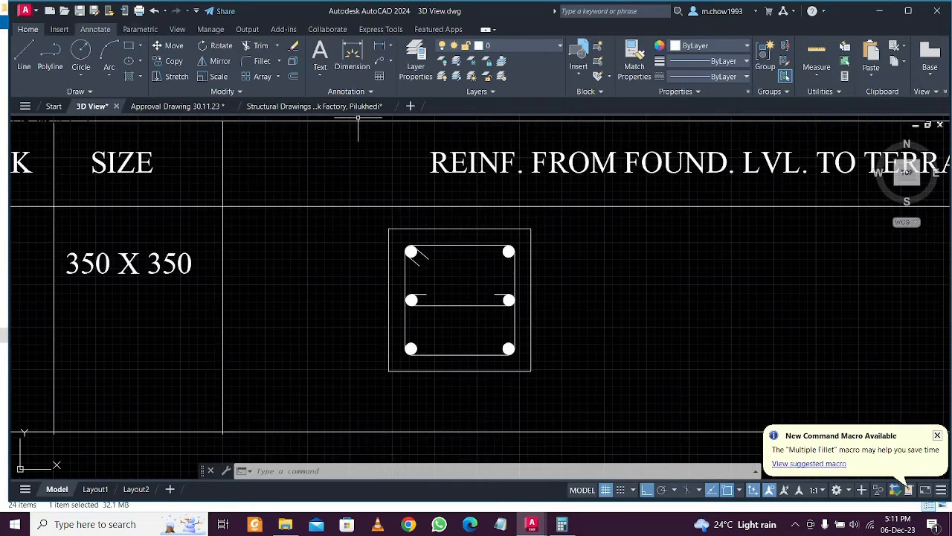
click(95, 29)
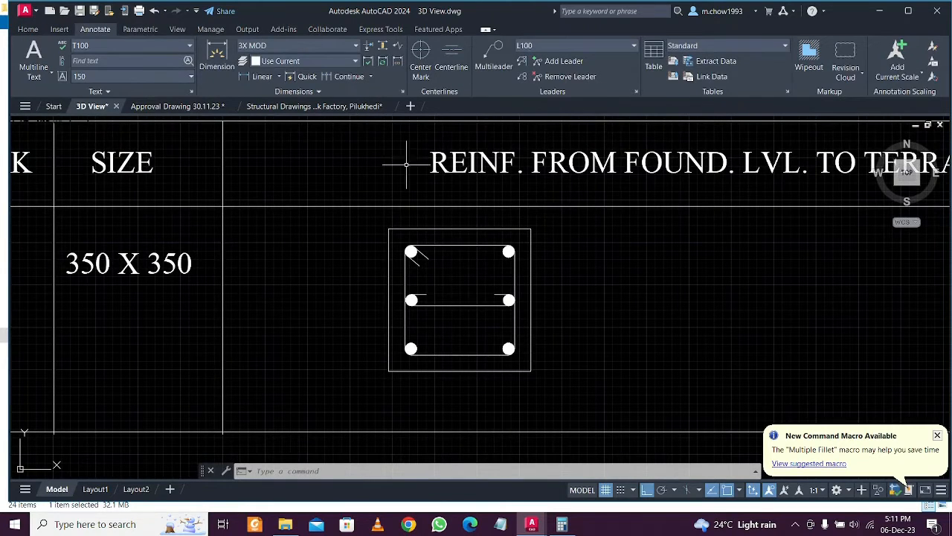
click(217, 59)
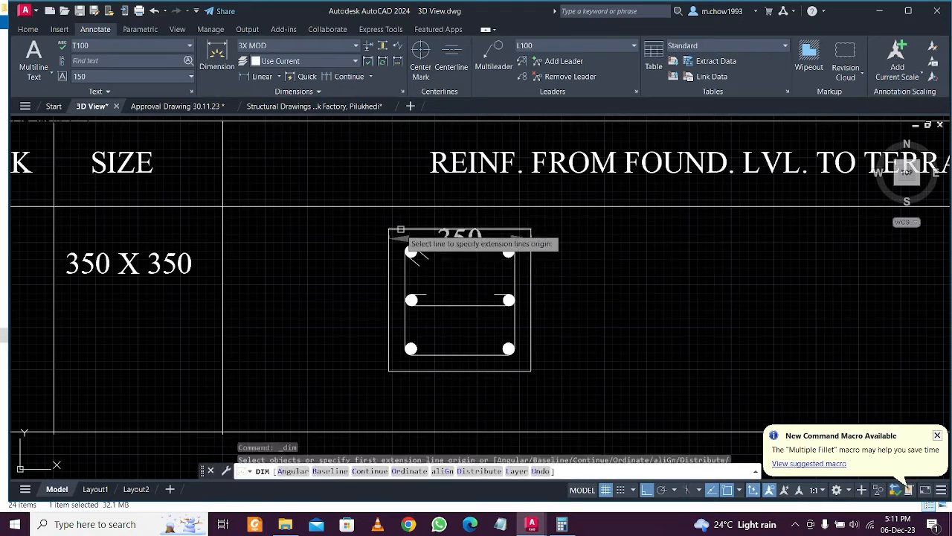
scroll(400, 230, up, 2)
click(380, 222)
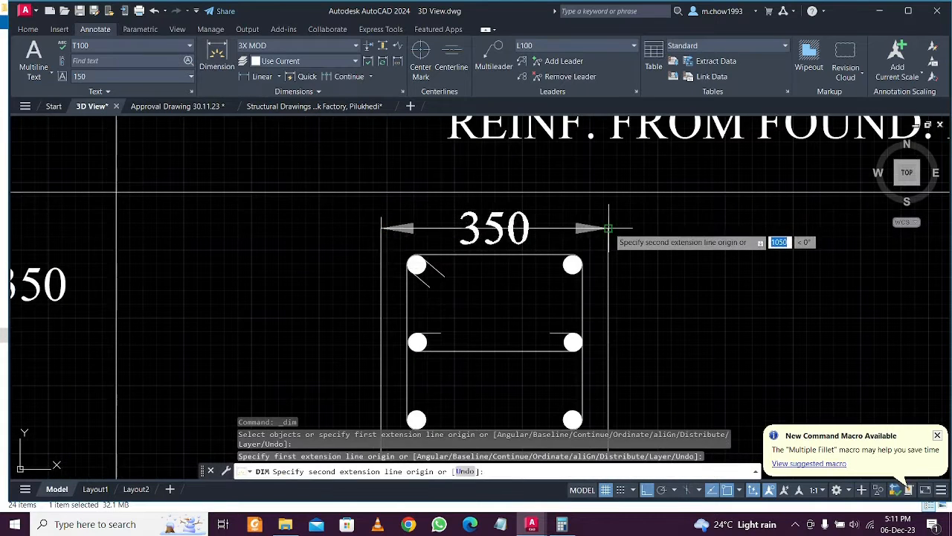
click(608, 229)
click(577, 213)
scroll(522, 207, down, 2)
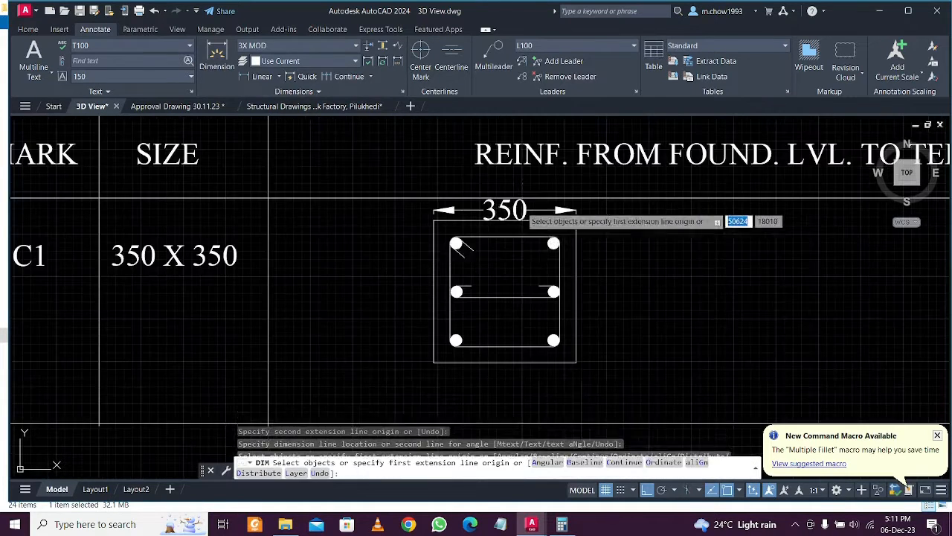
Add a vertical dimension for the C1 section's full outer height, placed outside its left edge
click(434, 220)
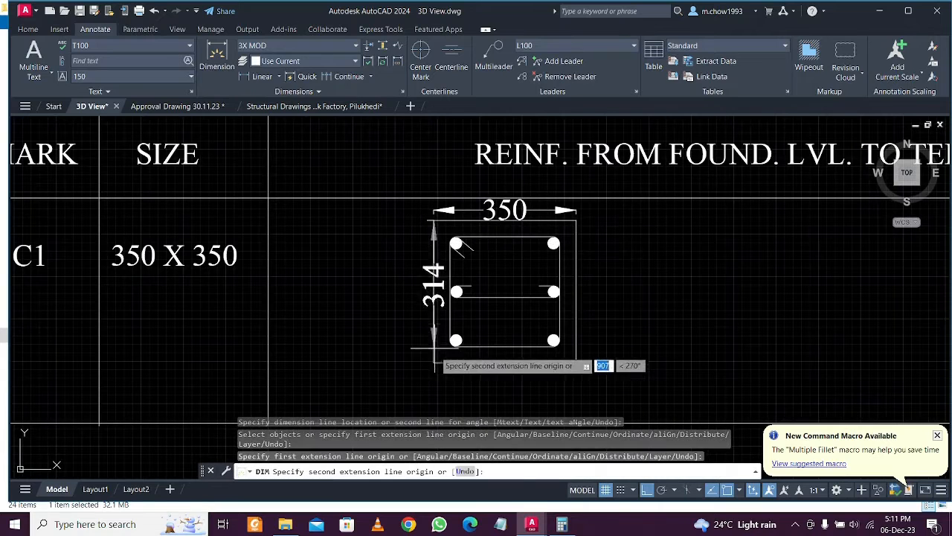
click(434, 362)
click(406, 327)
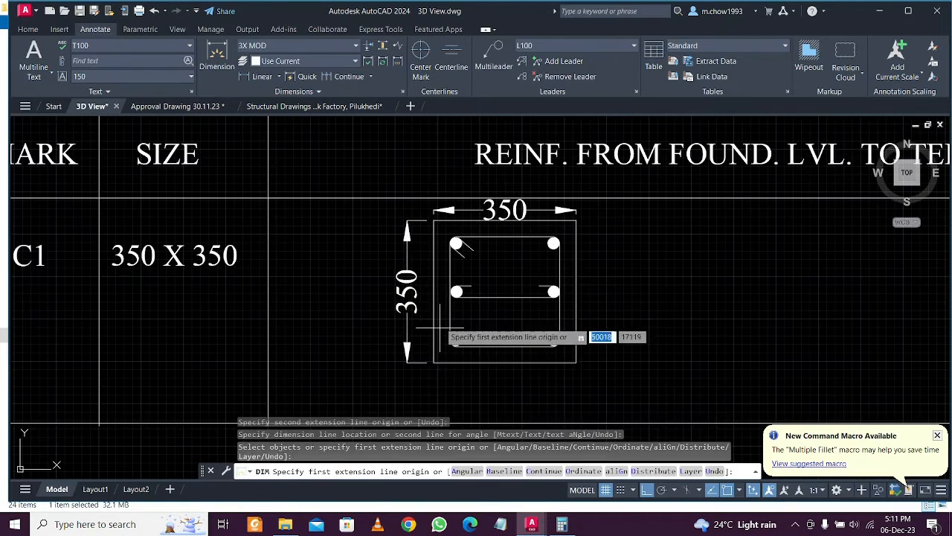
key(Escape)
Move the whole C1 section with its dimensions slightly straight down within its table row
click(375, 192)
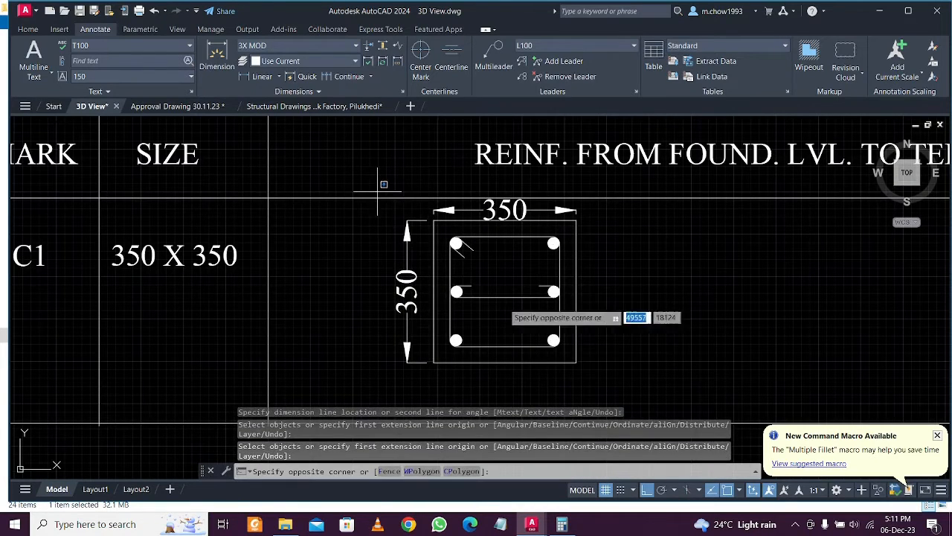
click(565, 370)
text(m)
key(Return)
click(623, 355)
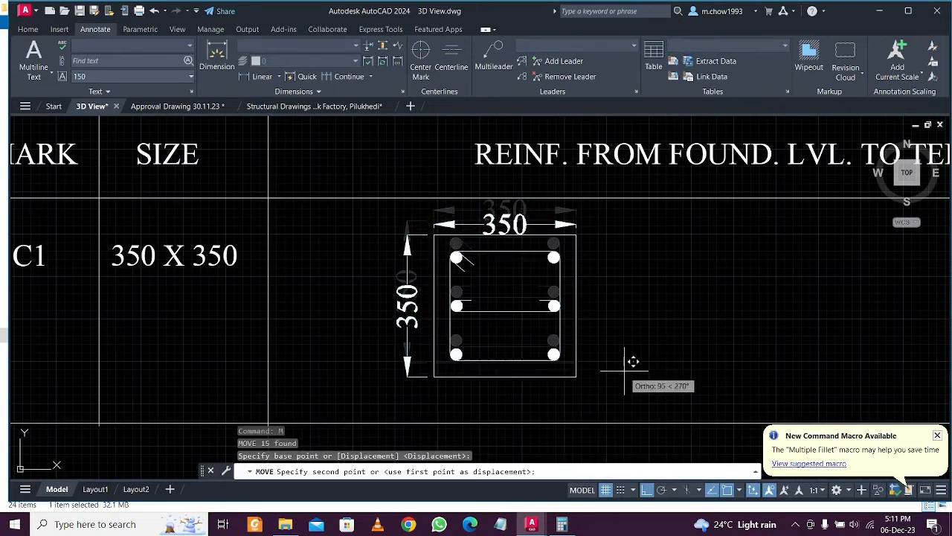
click(631, 365)
scroll(650, 348, down, 2)
middle_drag(628, 334, 567, 320)
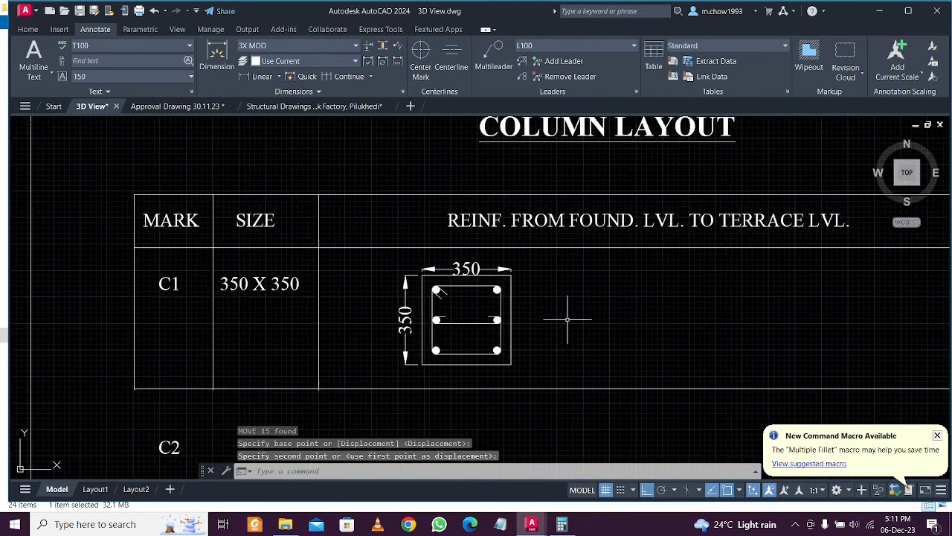
click(567, 221)
click(537, 196)
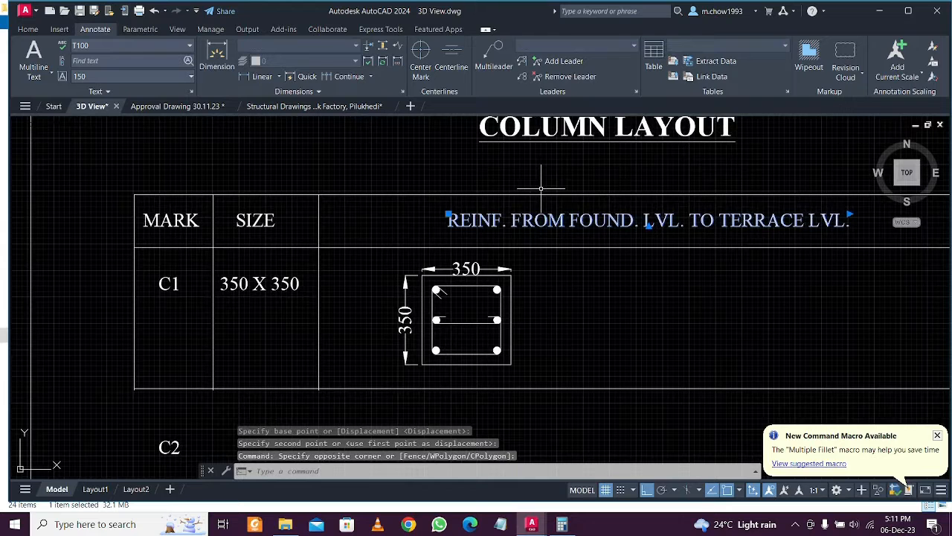
key(Escape)
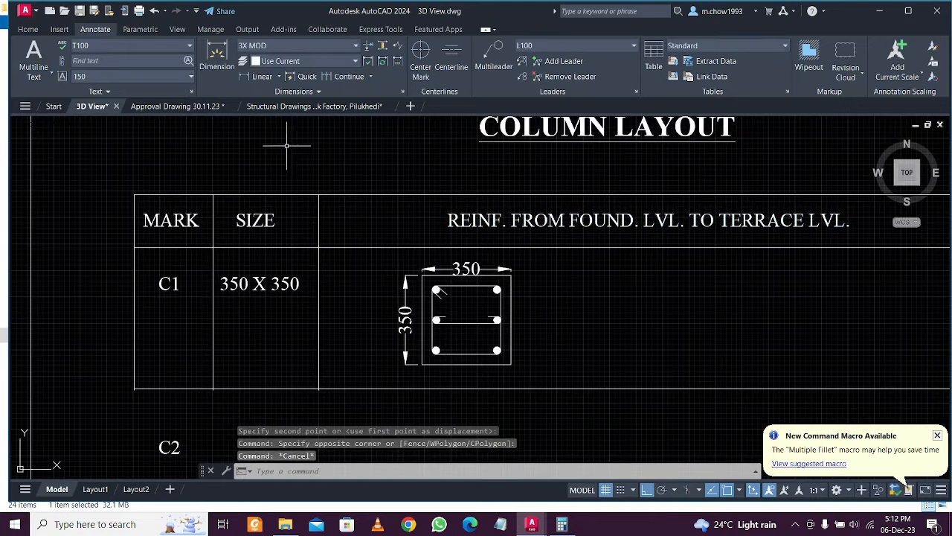
Place a horizontal L100 multileader with its arrowhead on the upper-right bar and its landing outside the section to the right
click(494, 60)
scroll(498, 318, up, 2)
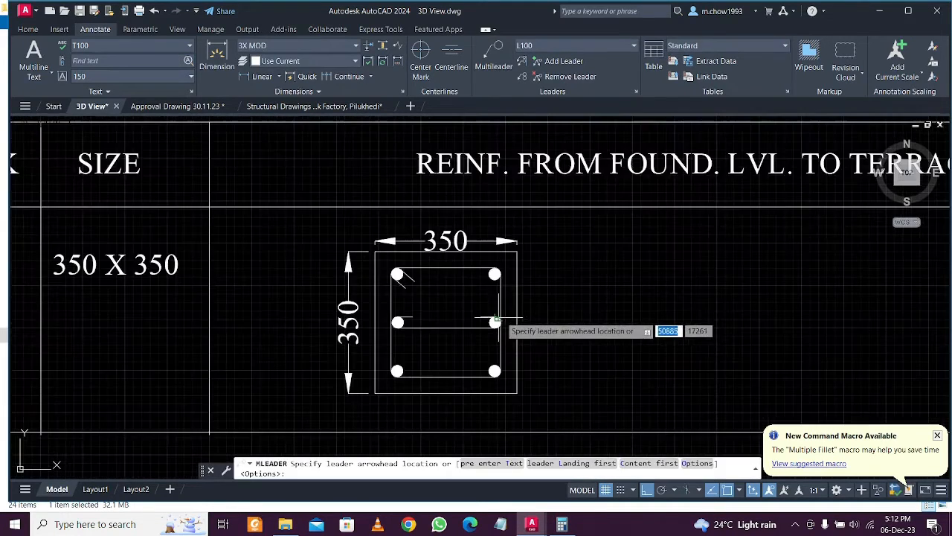
scroll(496, 319, up, 3)
click(512, 221)
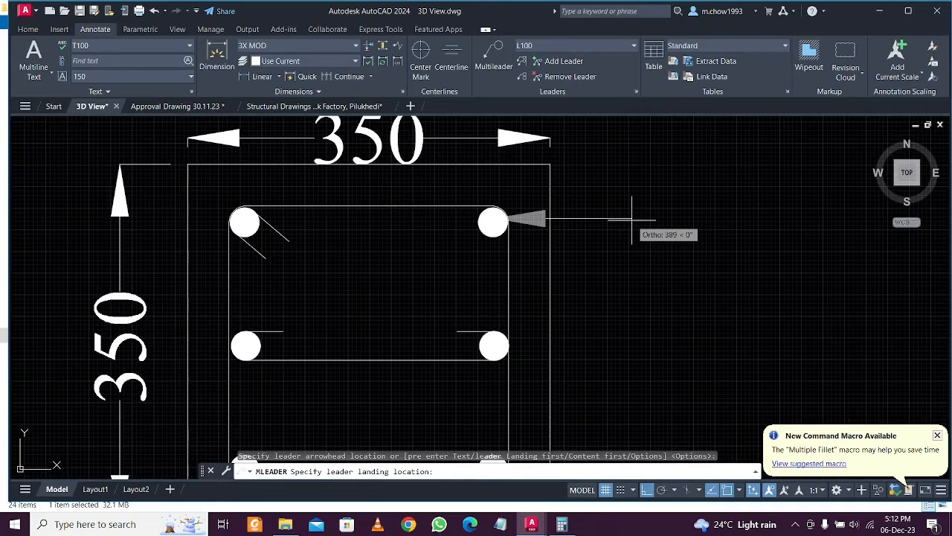
click(652, 218)
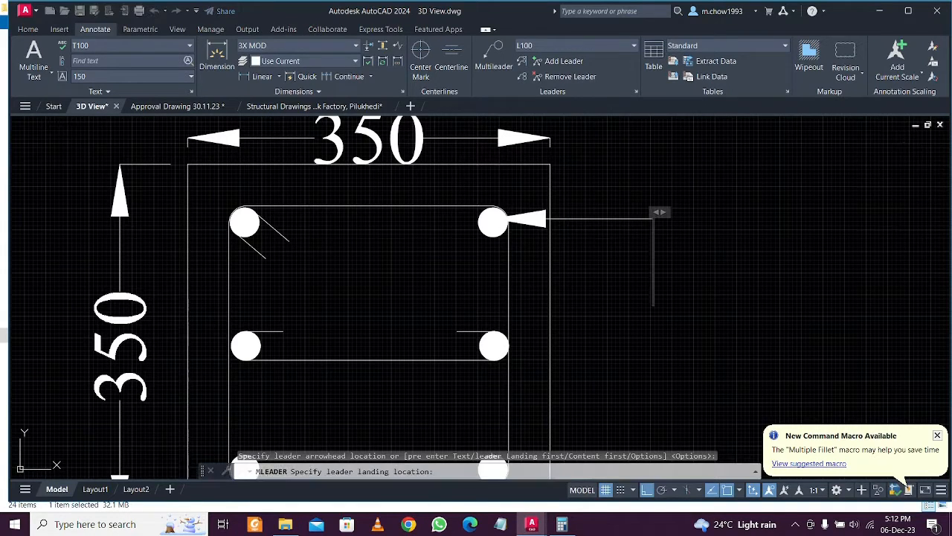
Enter 4T-20(4a) as the text of the upper-right bar's leader and finish the text
text(4)
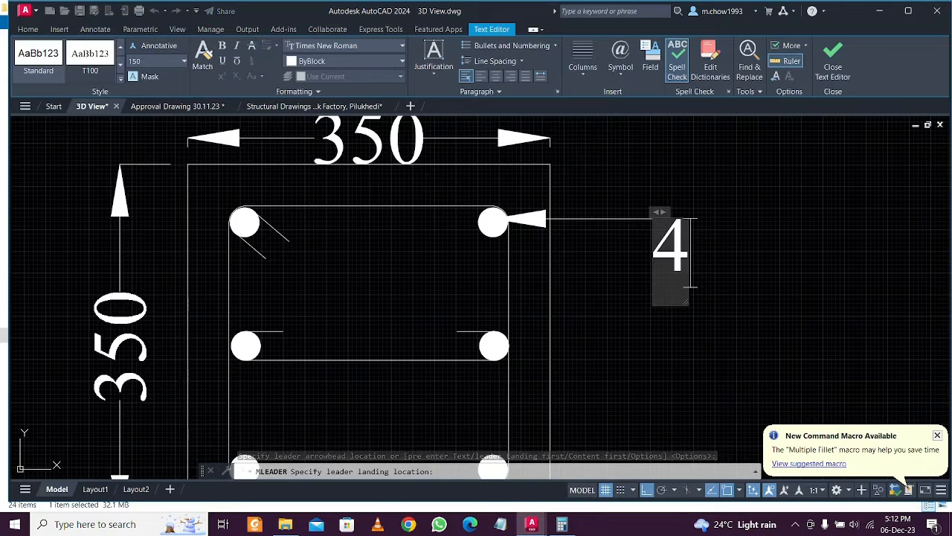
text(T-20)
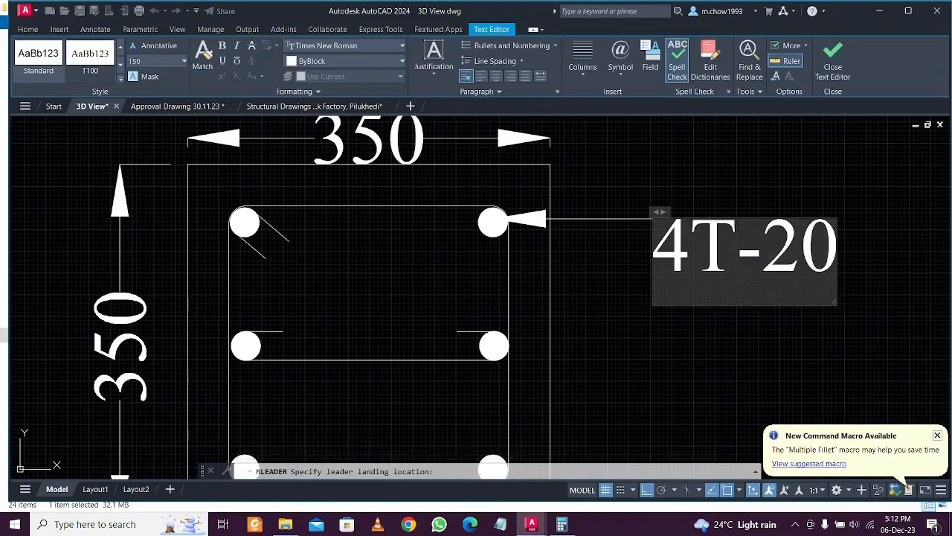
text(()
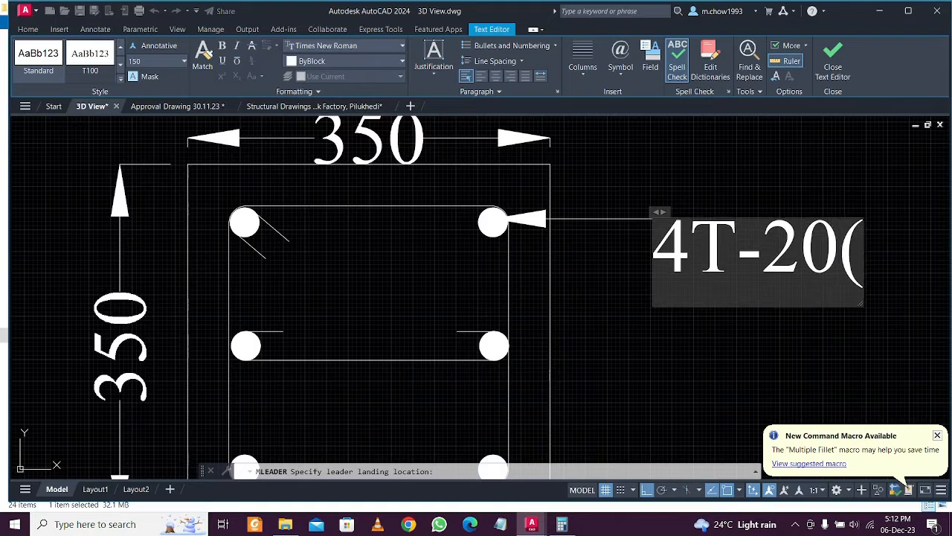
text(4A)
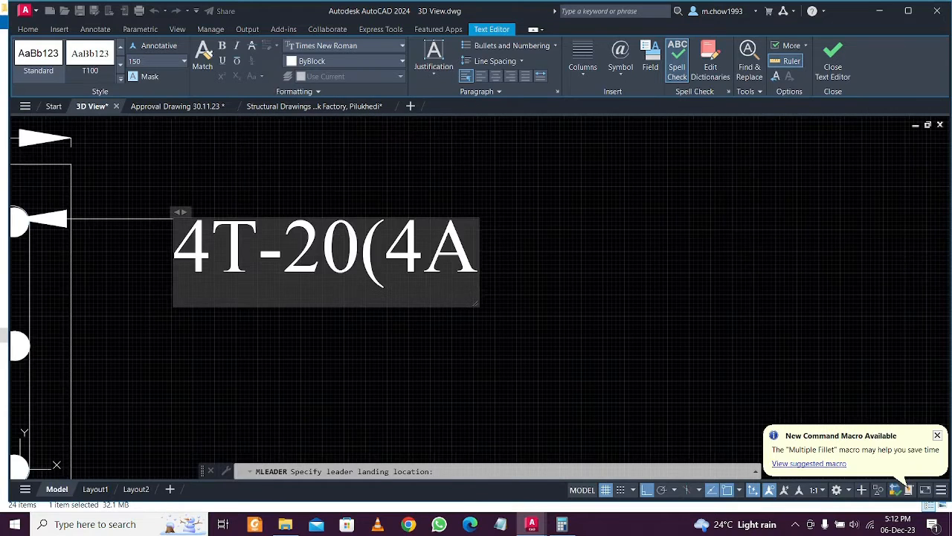
key(BackSpace)
text(a))
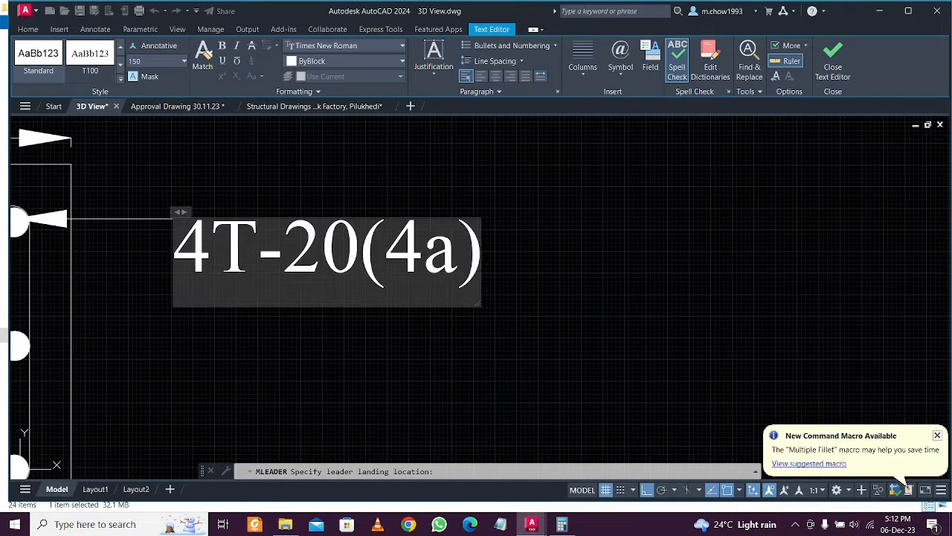
click(712, 272)
scroll(421, 253, down, 4)
middle_drag(189, 248, 242, 253)
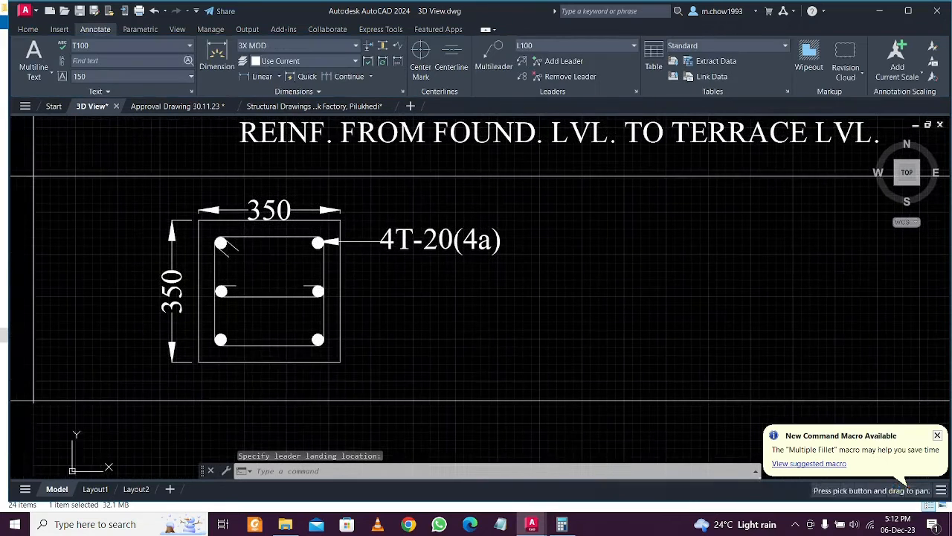
Add a multiline text reading lowercase "a" over the upper-left bar of the C1 section
scroll(240, 250, up, 2)
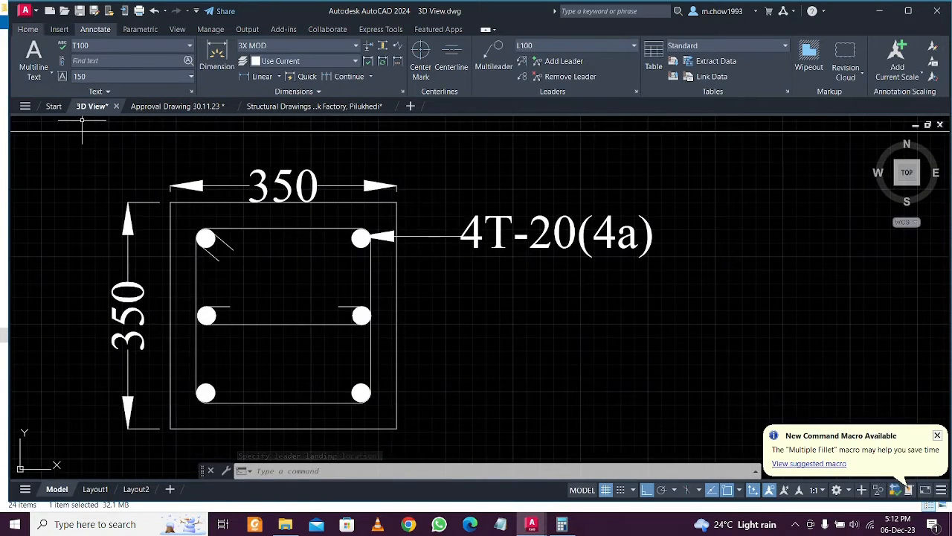
click(27, 29)
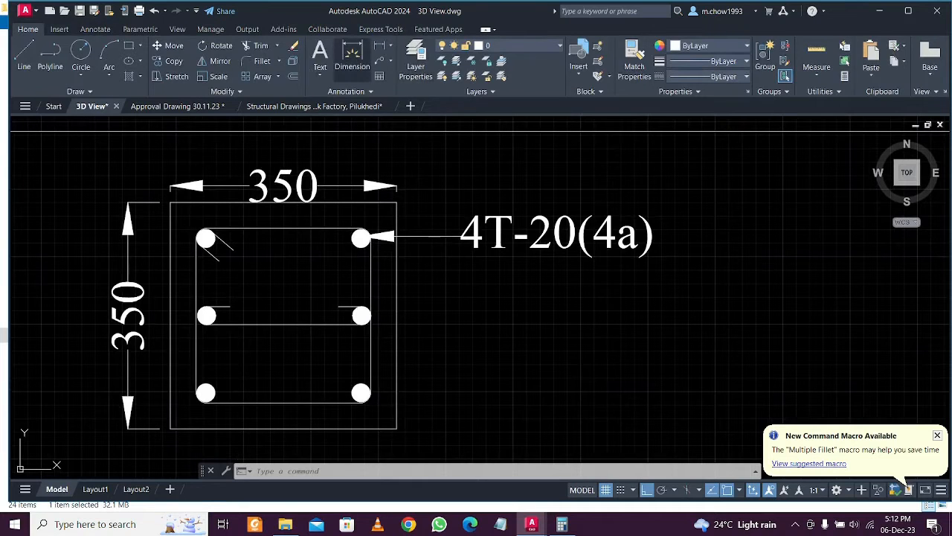
click(319, 72)
click(350, 96)
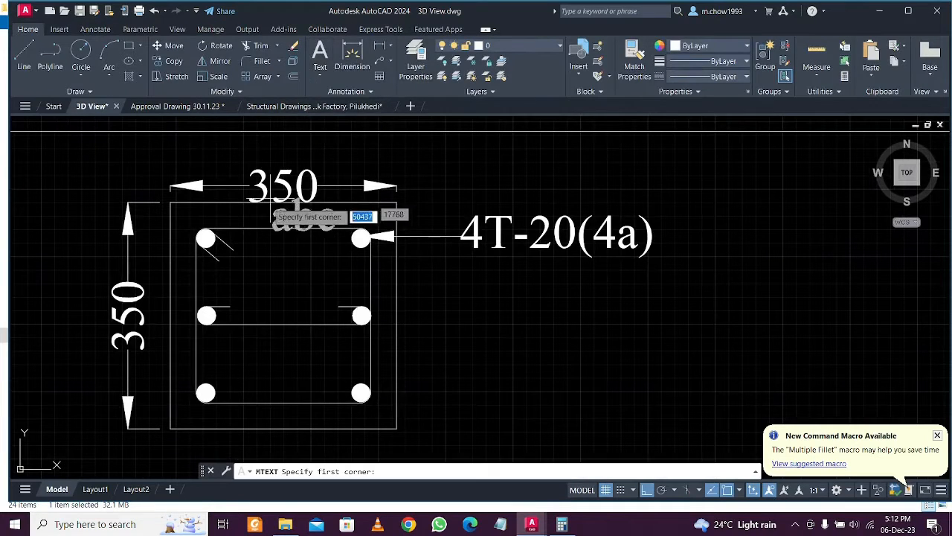
scroll(182, 223, up, 6)
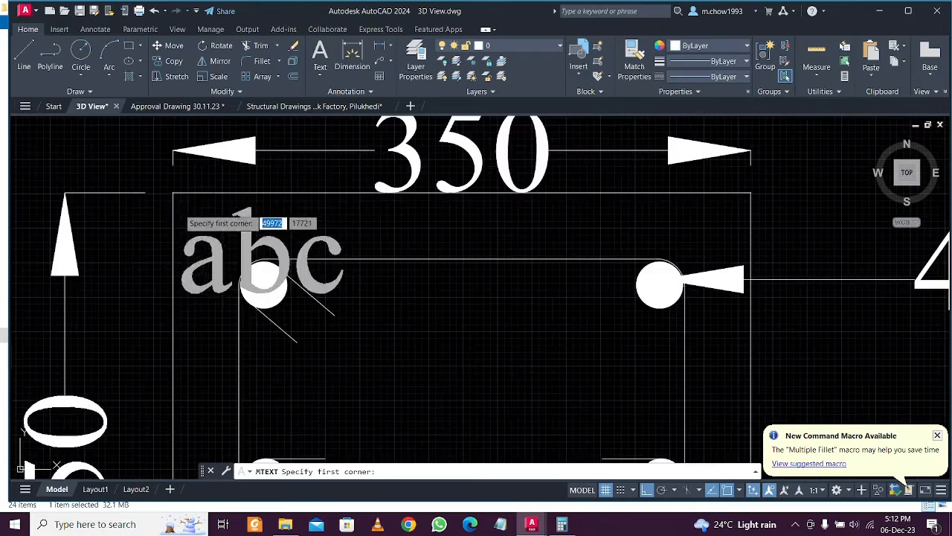
click(241, 209)
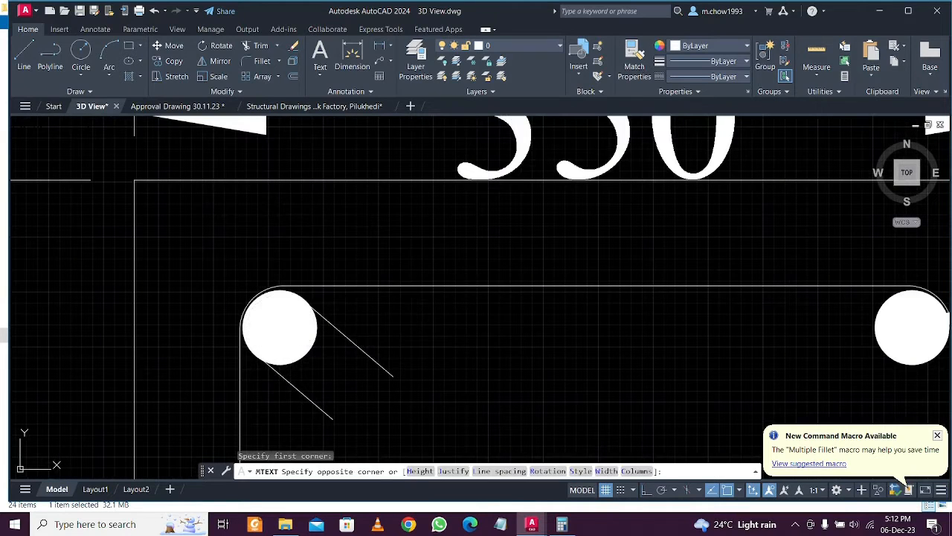
click(318, 428)
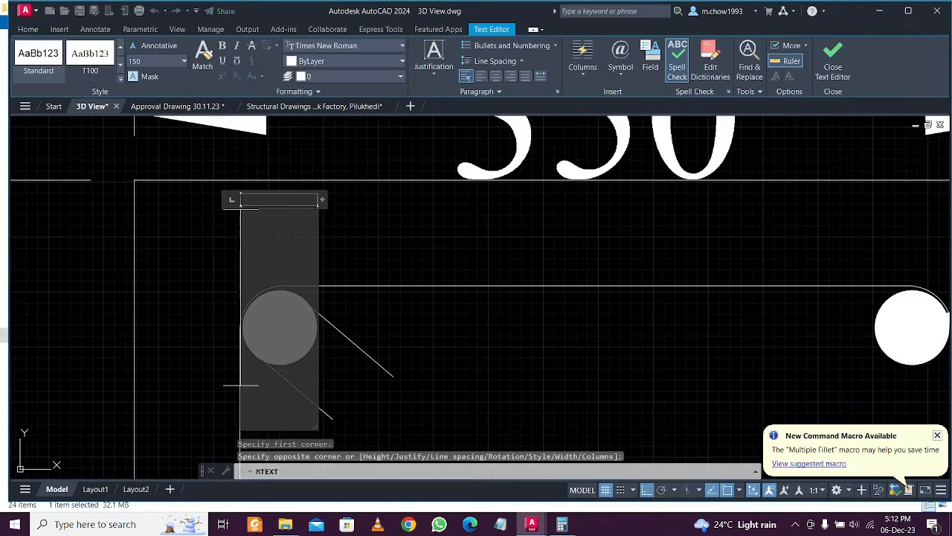
text(A)
key(ctrl+a)
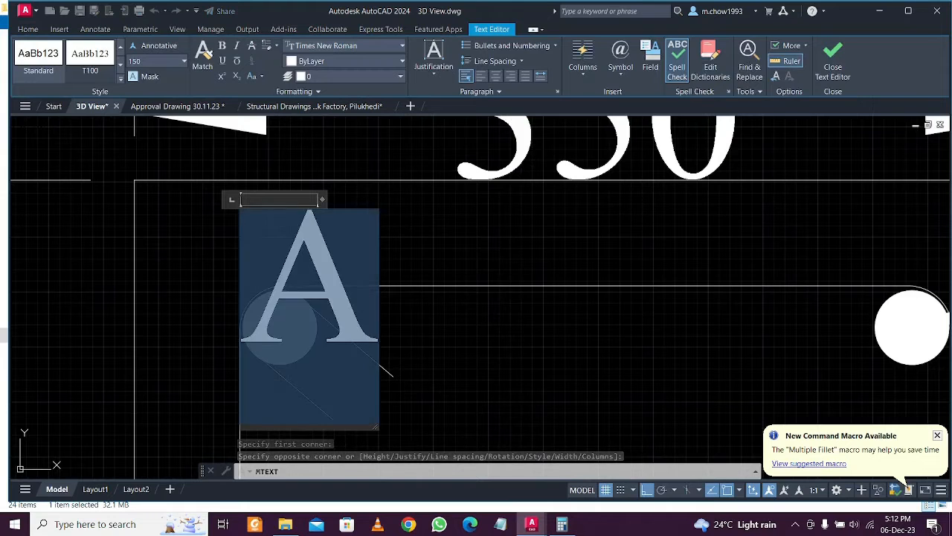
text(a)
click(403, 310)
Move the letter "a" straight up so it sits just above the upper-left bar and stirrup line
click(294, 247)
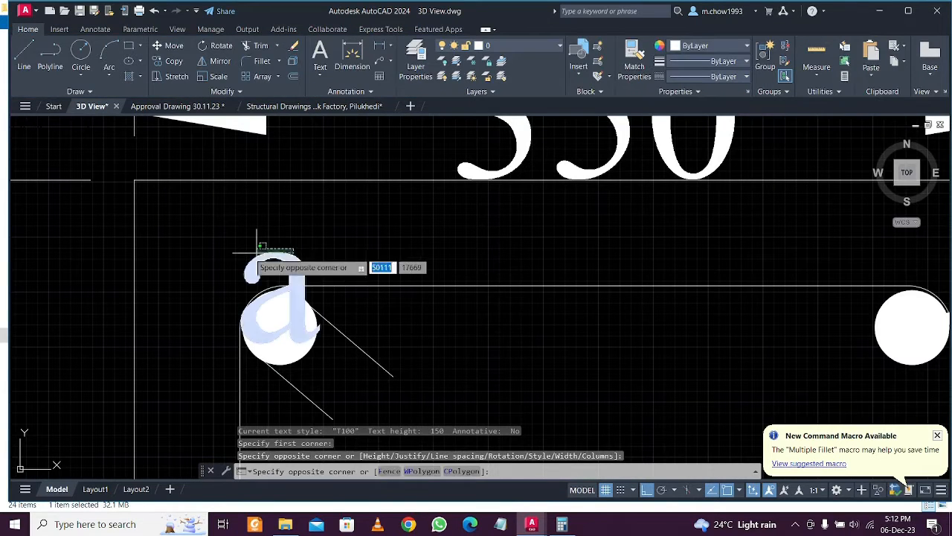
click(256, 251)
text(m)
key(Return)
click(527, 366)
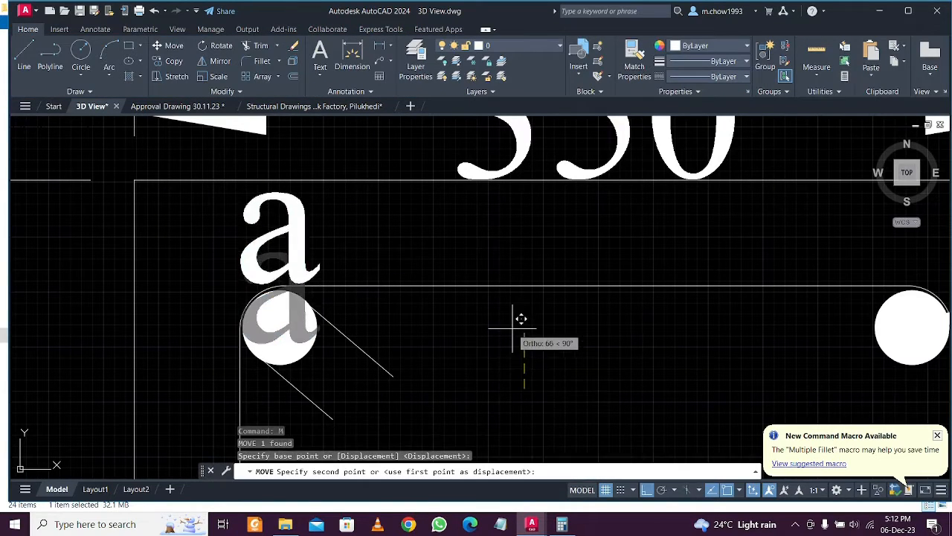
click(518, 319)
scroll(473, 365, down, 4)
middle_drag(473, 365, 451, 298)
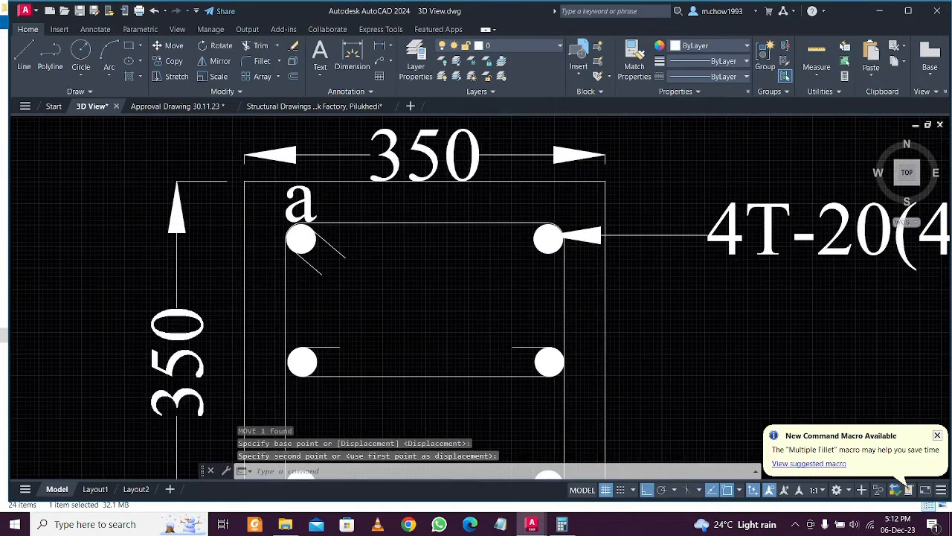
scroll(548, 340, down, 2)
click(612, 319)
click(563, 239)
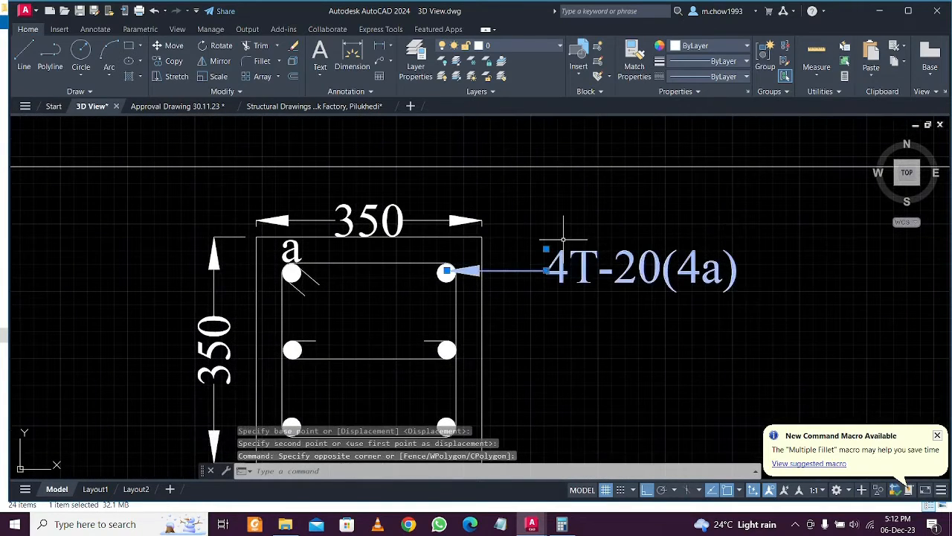
key(Escape)
scroll(288, 237, up, 4)
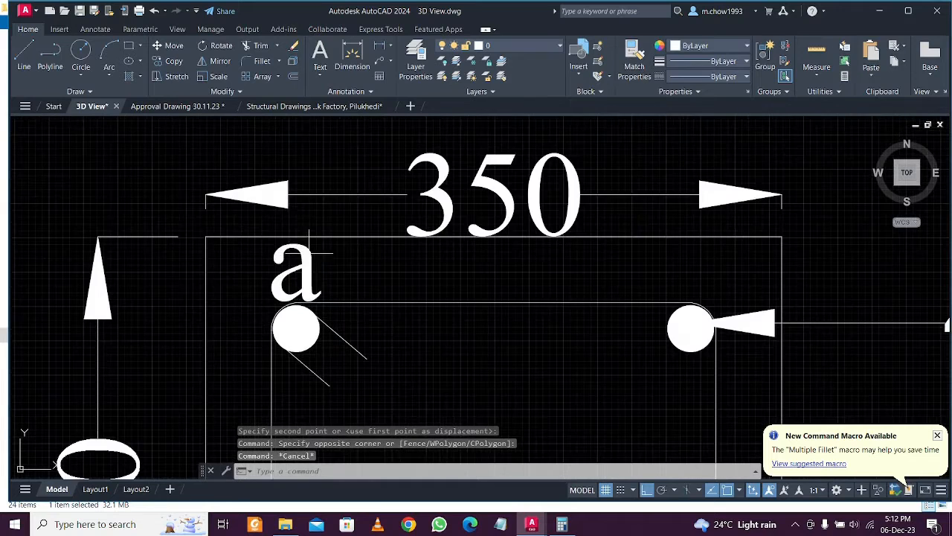
click(284, 245)
click(172, 136)
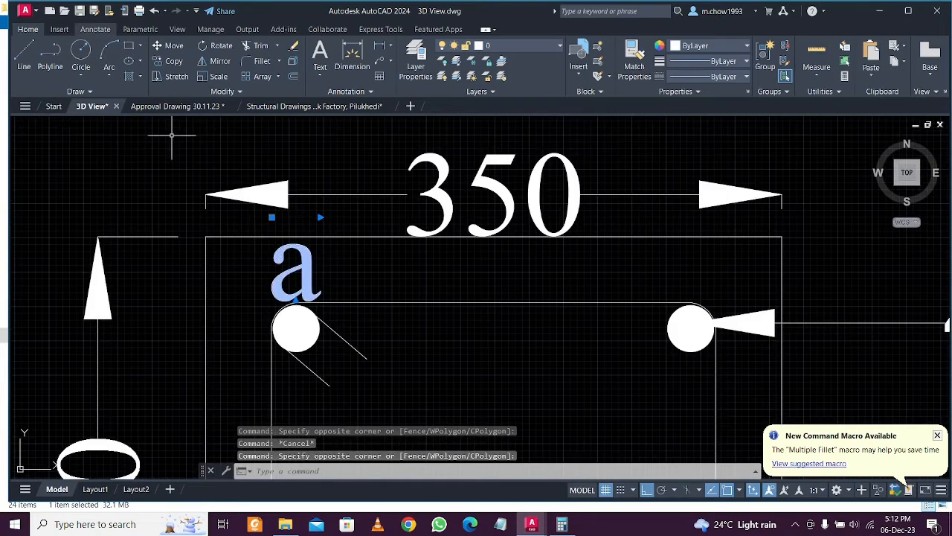
click(305, 261)
click(305, 260)
key(Escape)
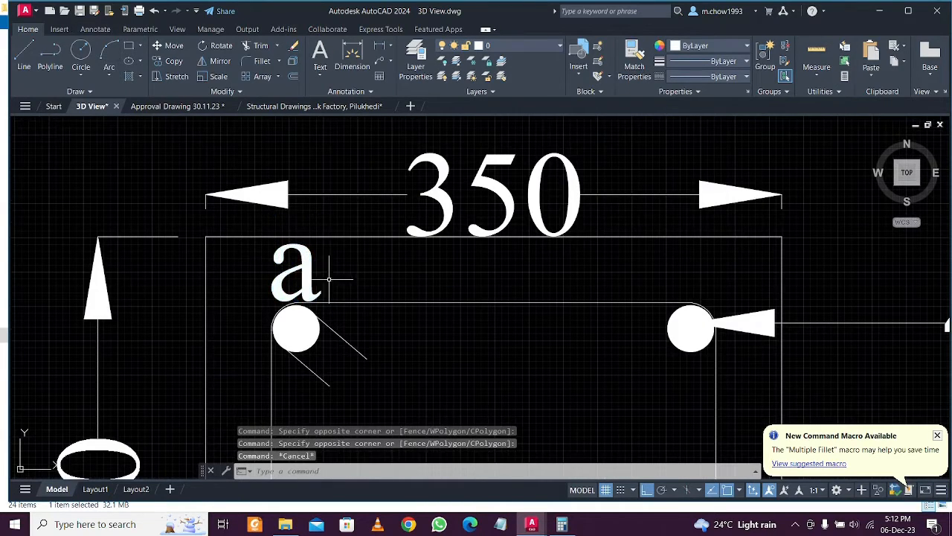
click(313, 267)
click(175, 127)
click(95, 29)
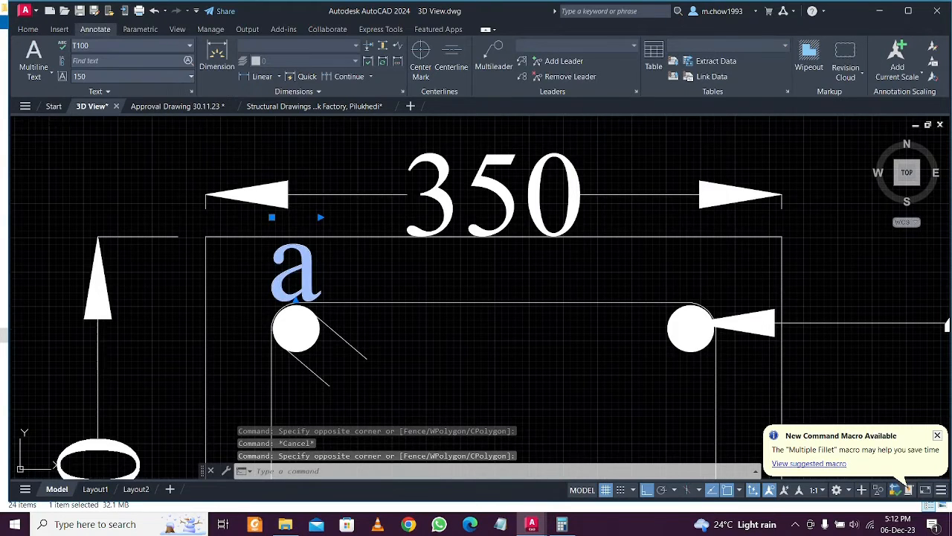
click(254, 471)
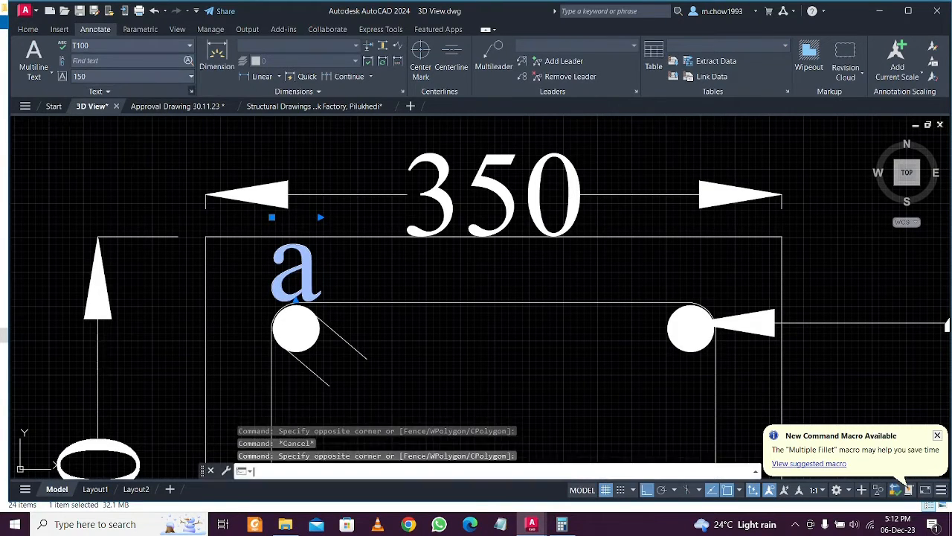
click(191, 91)
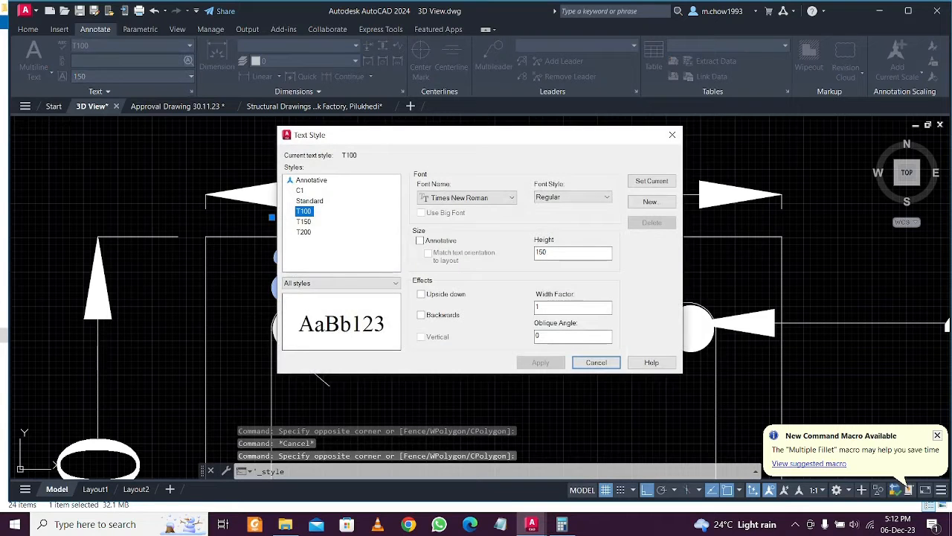
click(672, 135)
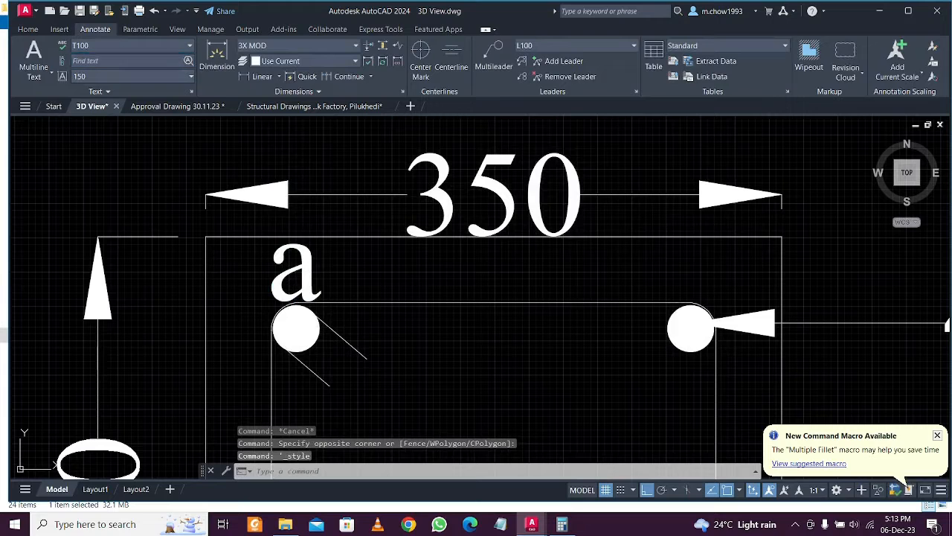
click(294, 269)
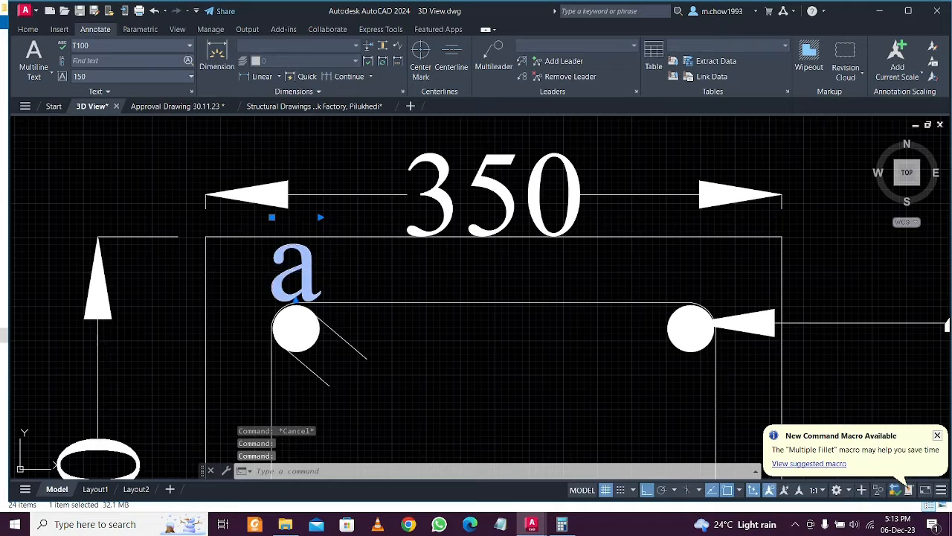
double_click(294, 272)
click(227, 236)
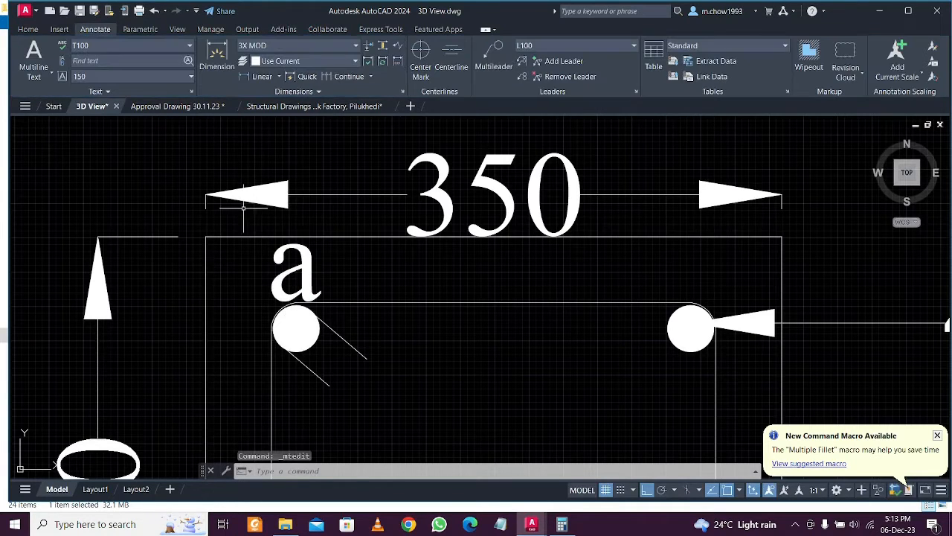
click(273, 273)
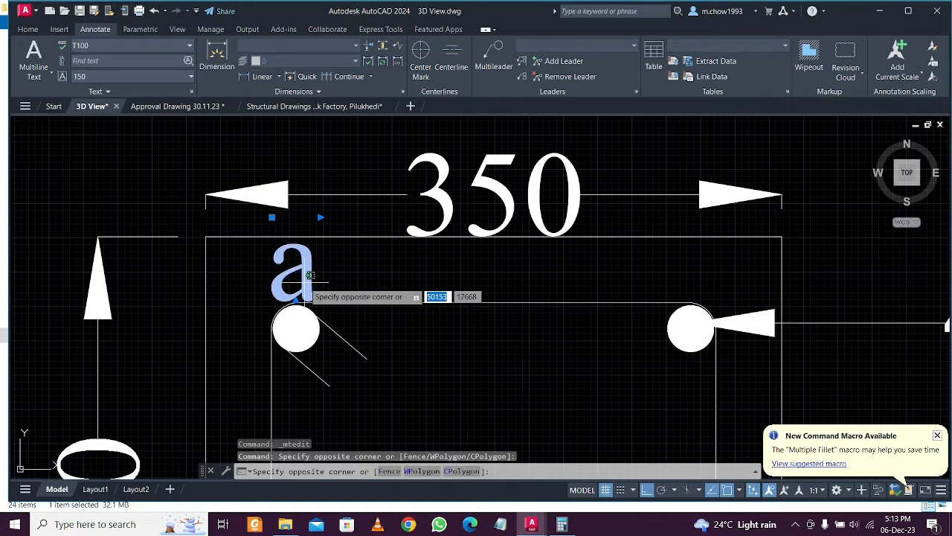
key(Escape)
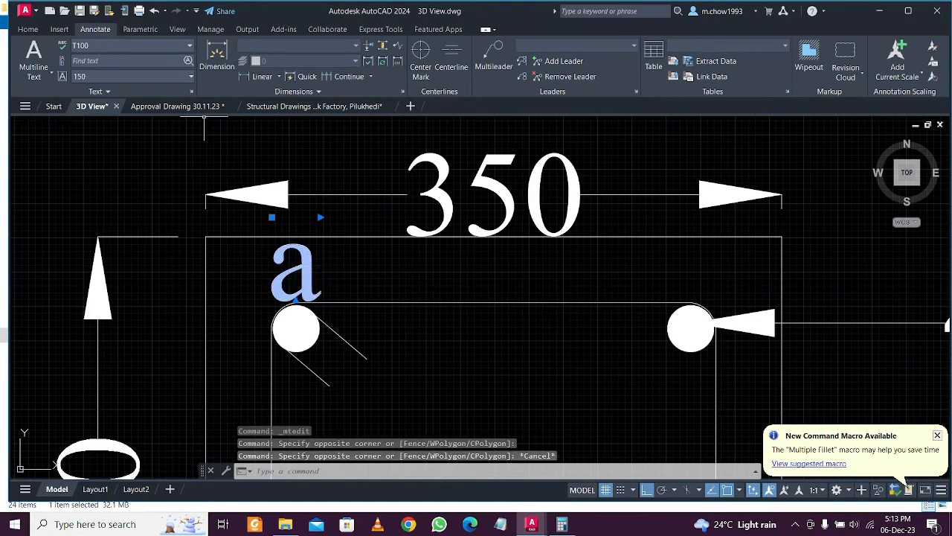
Create a new text style named THIN TEXT
click(254, 470)
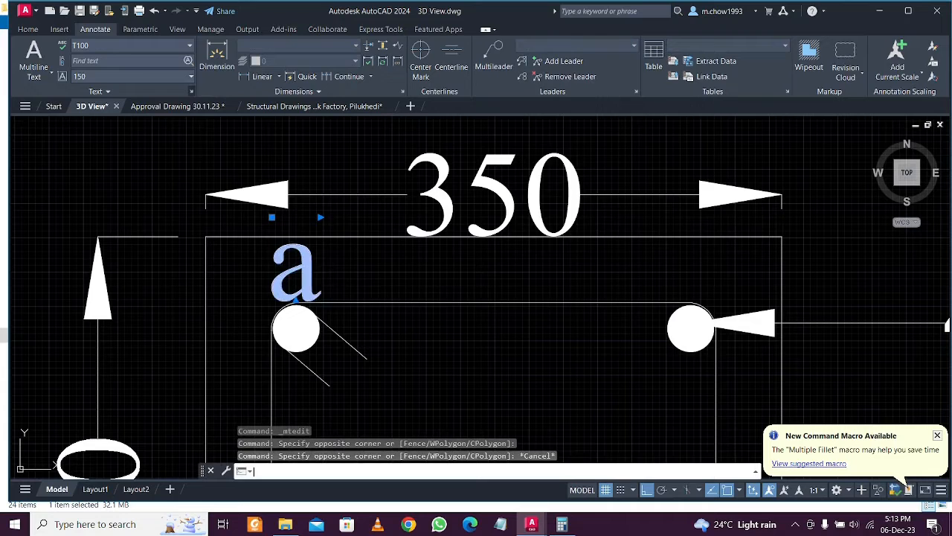
click(191, 91)
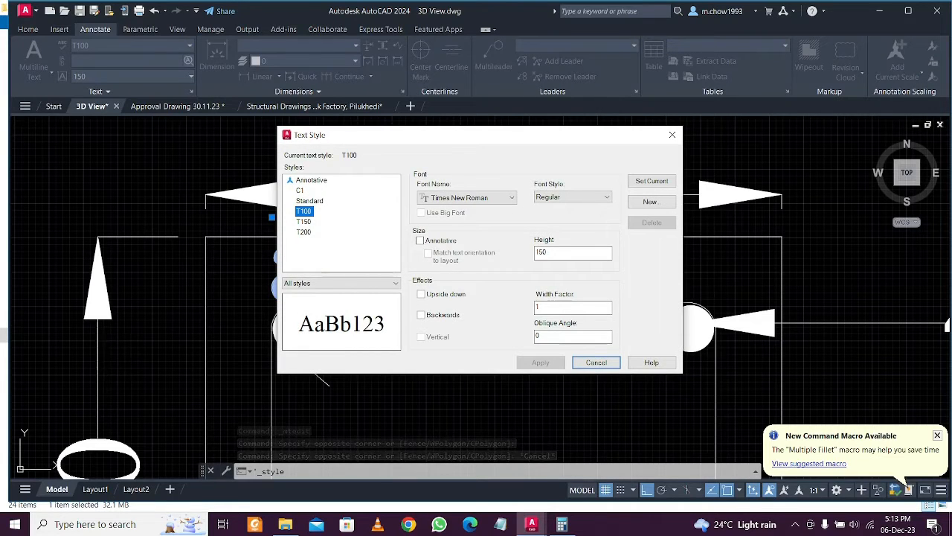
click(649, 202)
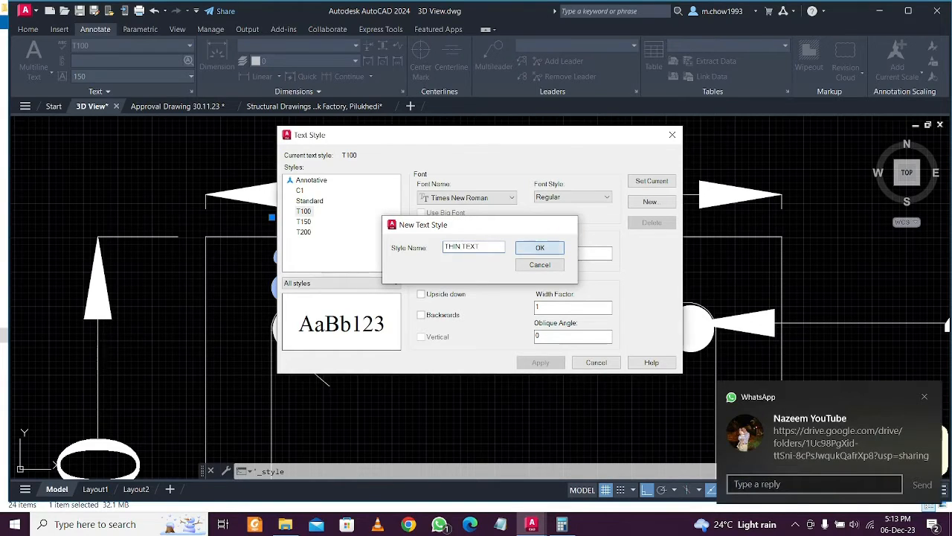
key(Return)
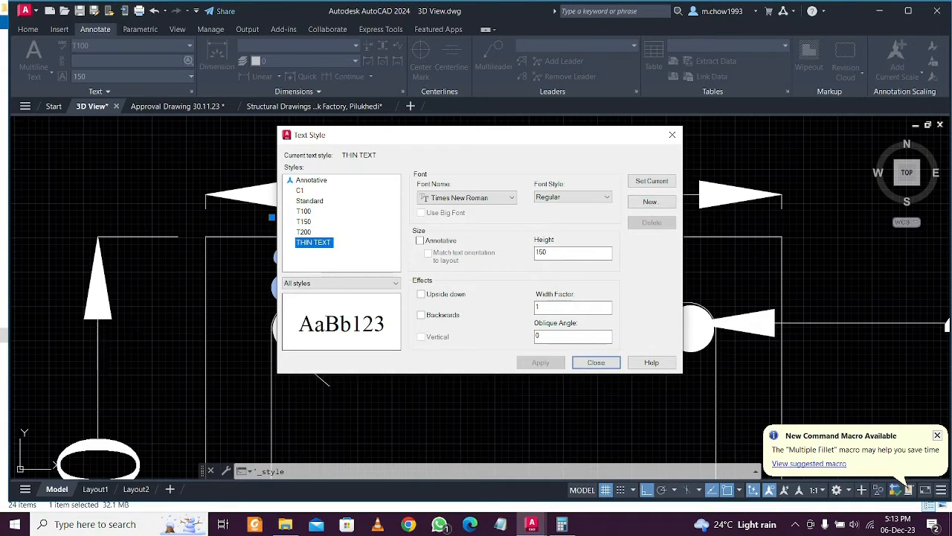
Set the font of the THIN TEXT style to dim.shx, apply the change and finish editing the text style
click(467, 198)
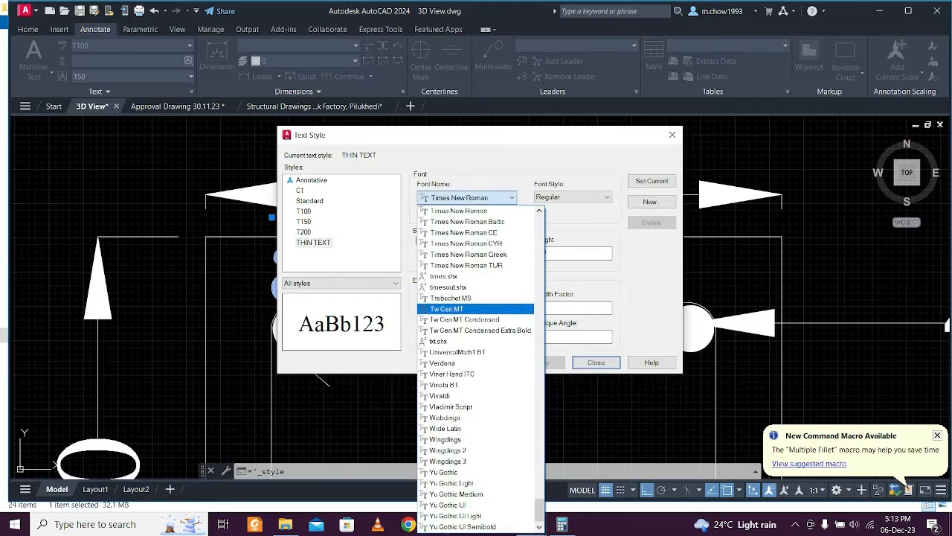
scroll(476, 305, down, 1)
key(d)
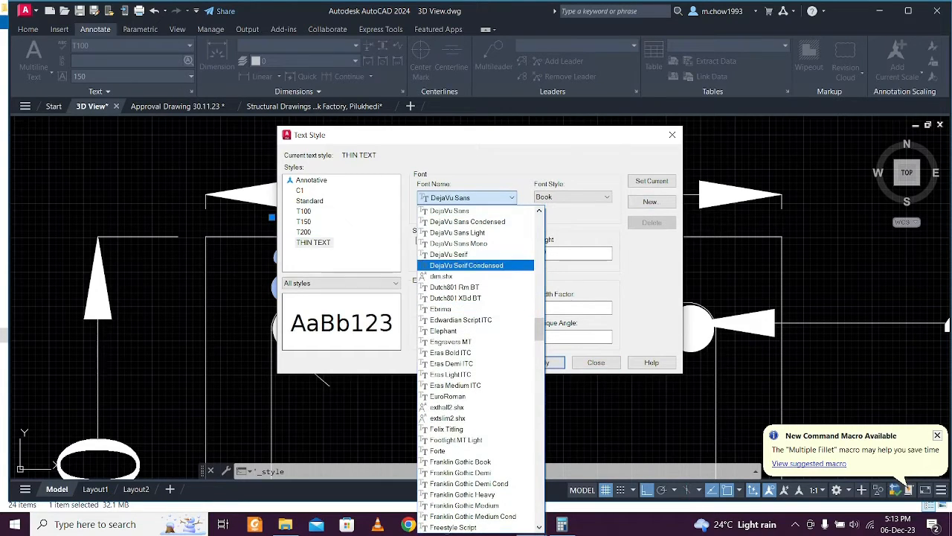
click(475, 276)
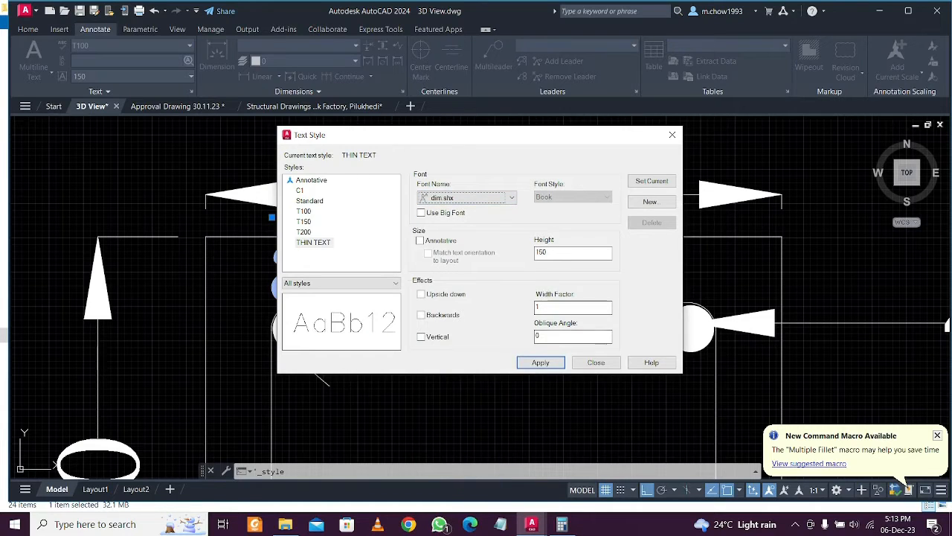
click(540, 363)
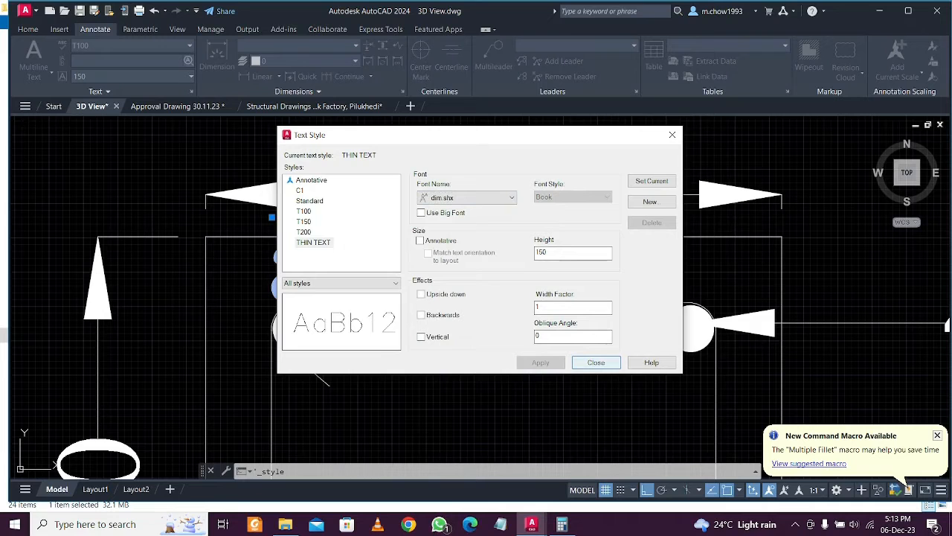
click(595, 362)
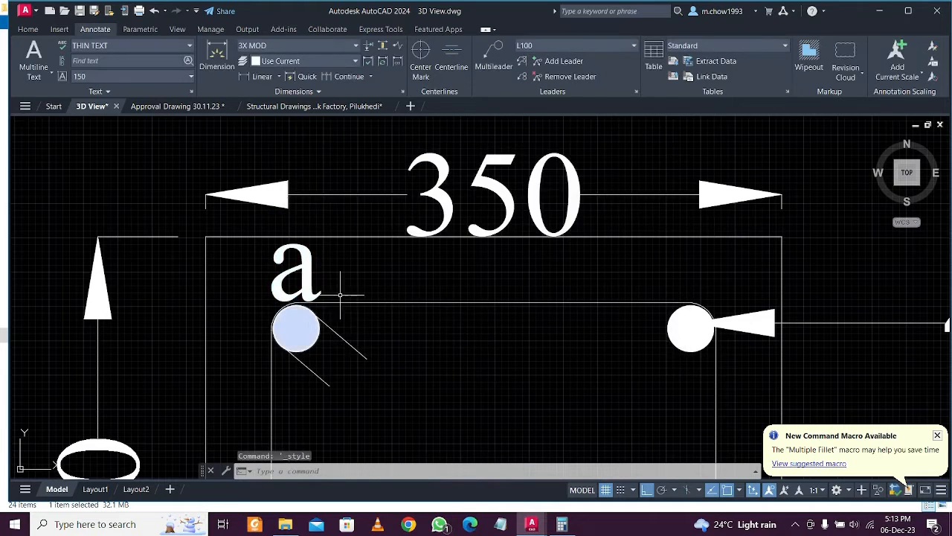
Assign the THIN TEXT style to the letter "a" above the upper-left bar of the C1 section
click(325, 262)
click(189, 46)
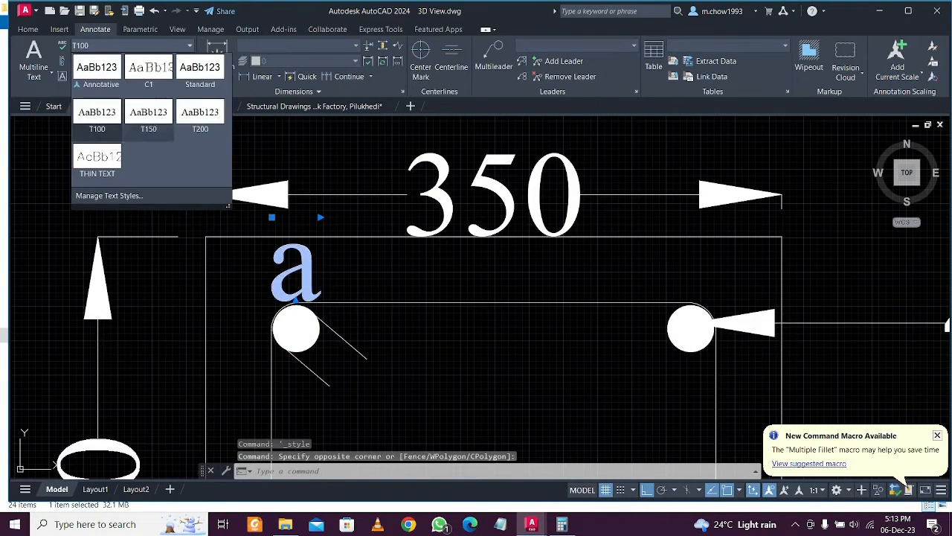
click(96, 156)
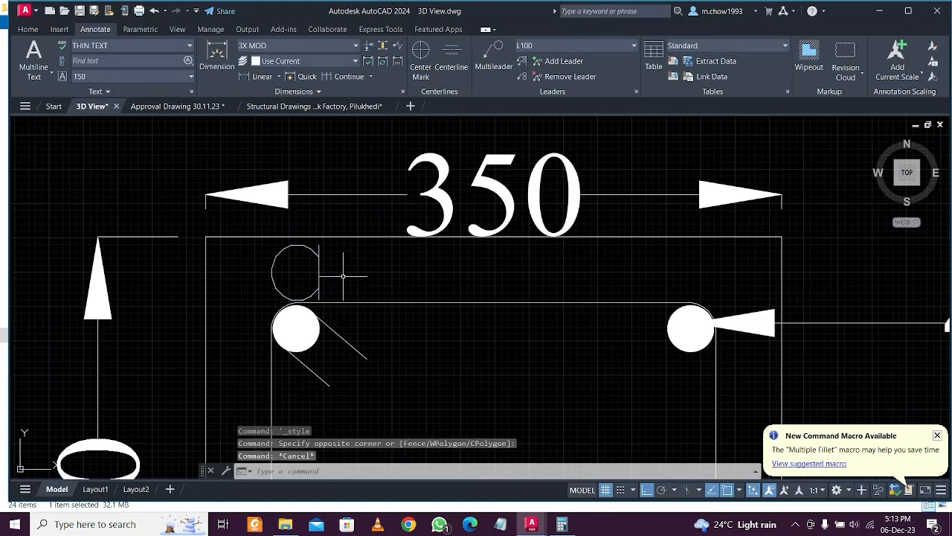
Copy the letter "a" horizontally from above the upper-left bar to above the upper-right bar
scroll(342, 276, down, 2)
click(314, 269)
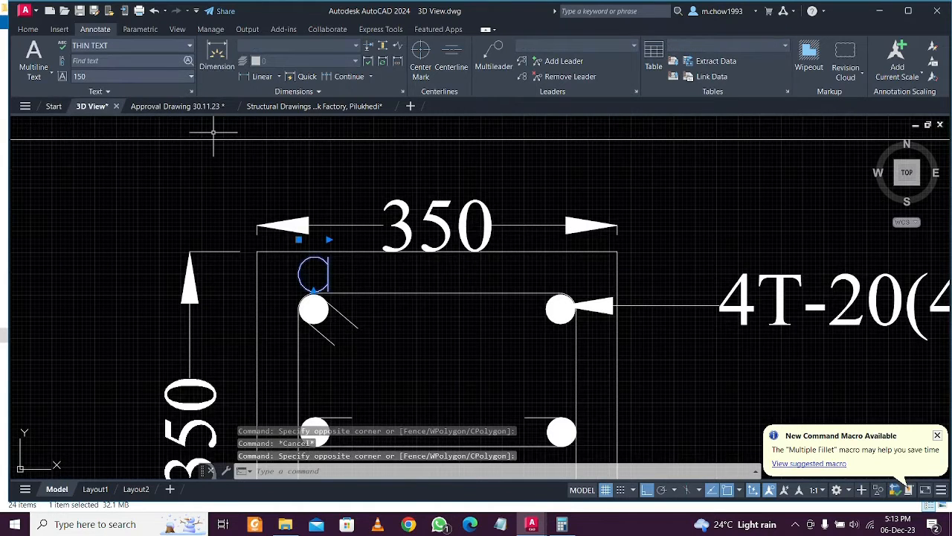
click(28, 29)
click(167, 60)
scroll(300, 253, down, 2)
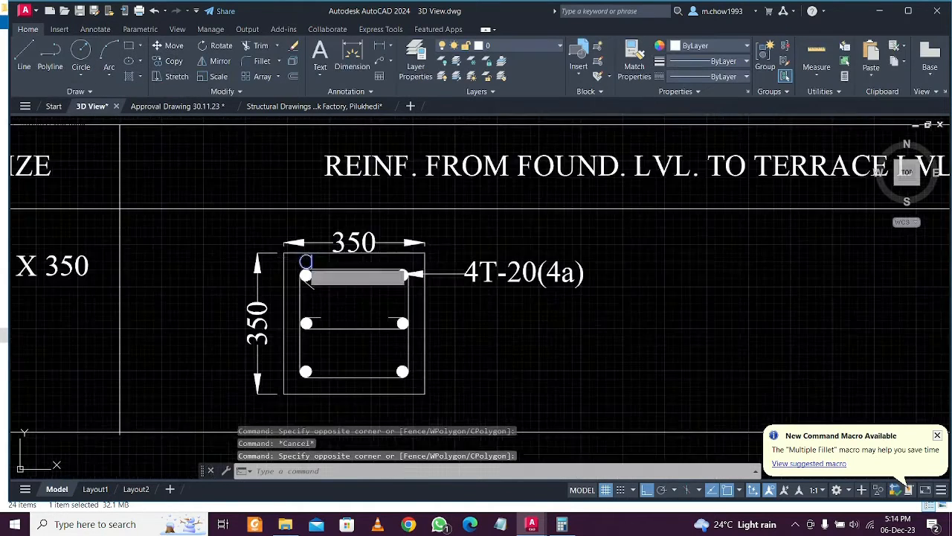
scroll(342, 302, up, 4)
click(269, 205)
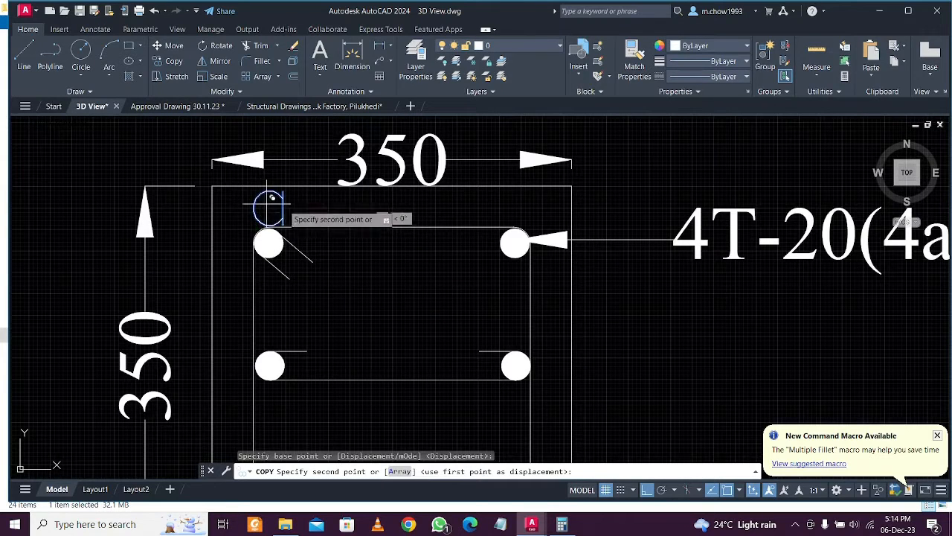
click(519, 201)
key(Escape)
Copy both upper "a" letters straight down to just below the two lower corner bars of the C1 section
click(541, 206)
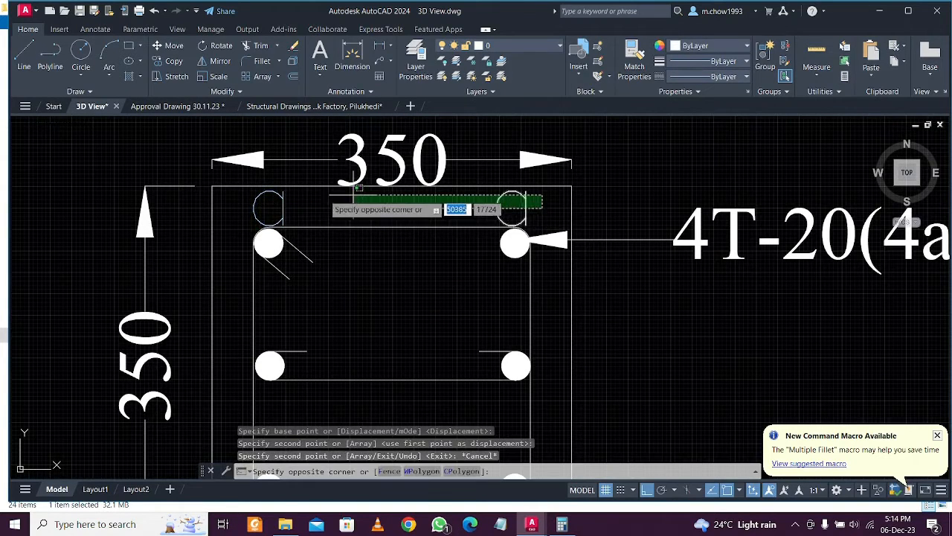
click(271, 195)
key(space)
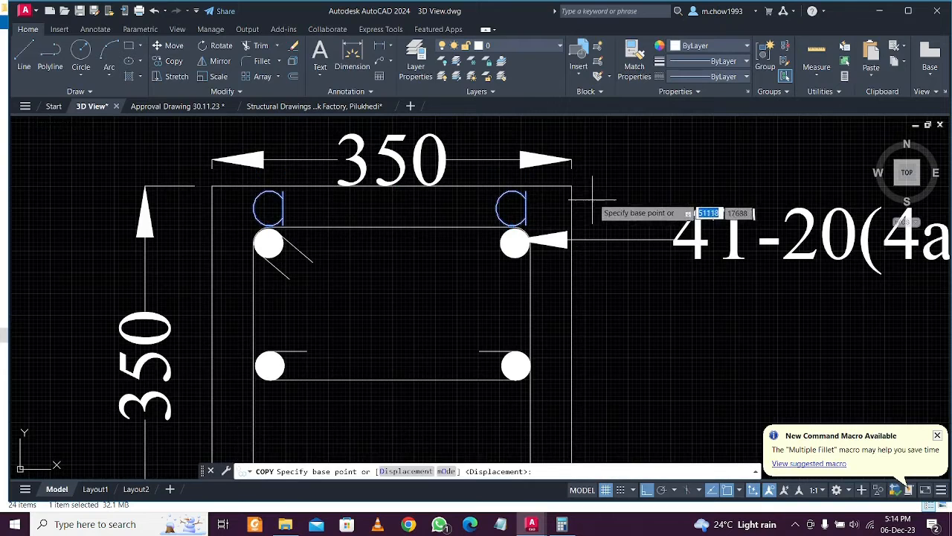
click(597, 198)
middle_drag(623, 354, 569, 201)
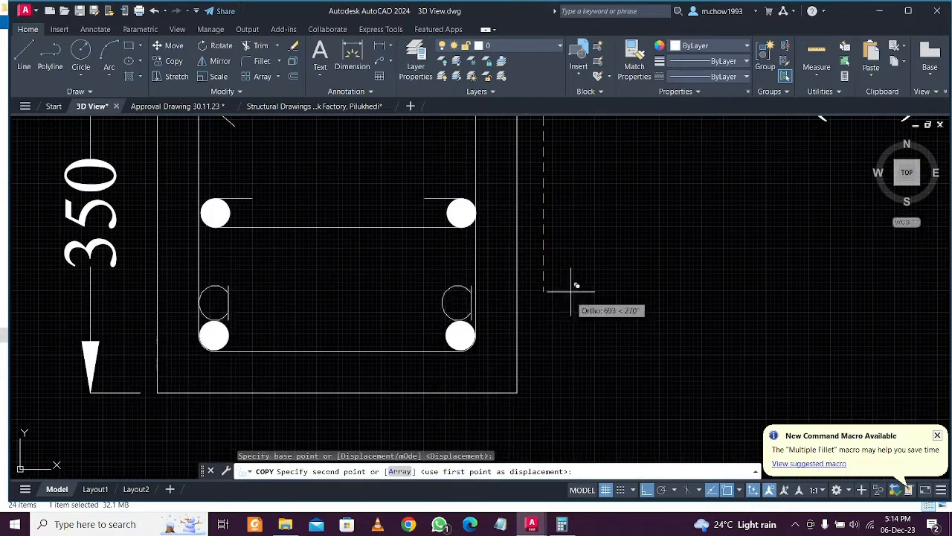
click(564, 362)
key(Escape)
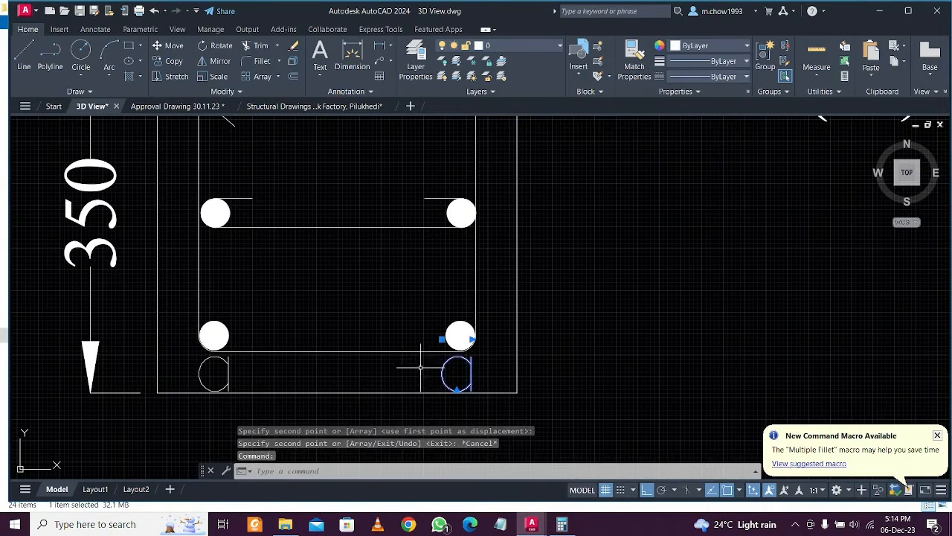
Turn Ortho off and copy the lower-right "a" to the right side of the middle-right bar
key(space)
click(473, 341)
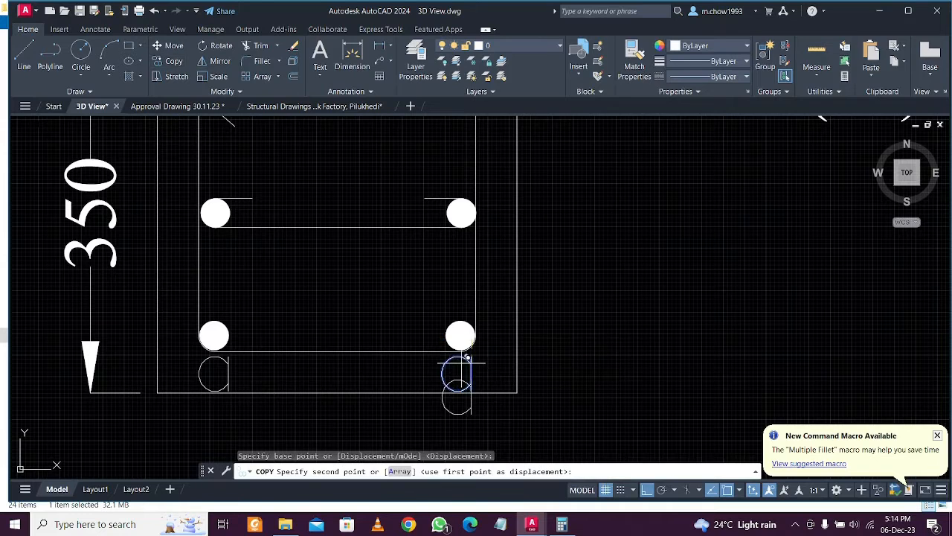
key(F8)
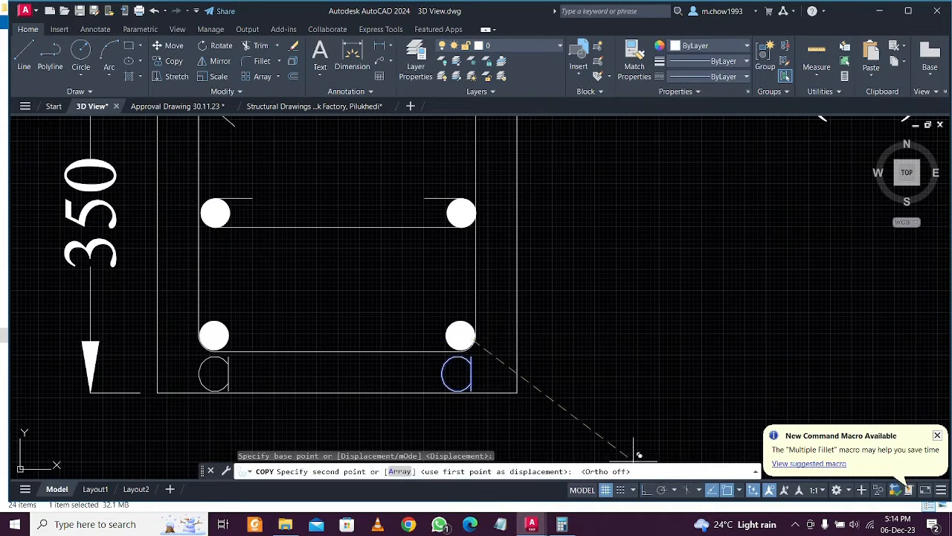
click(516, 167)
key(Escape)
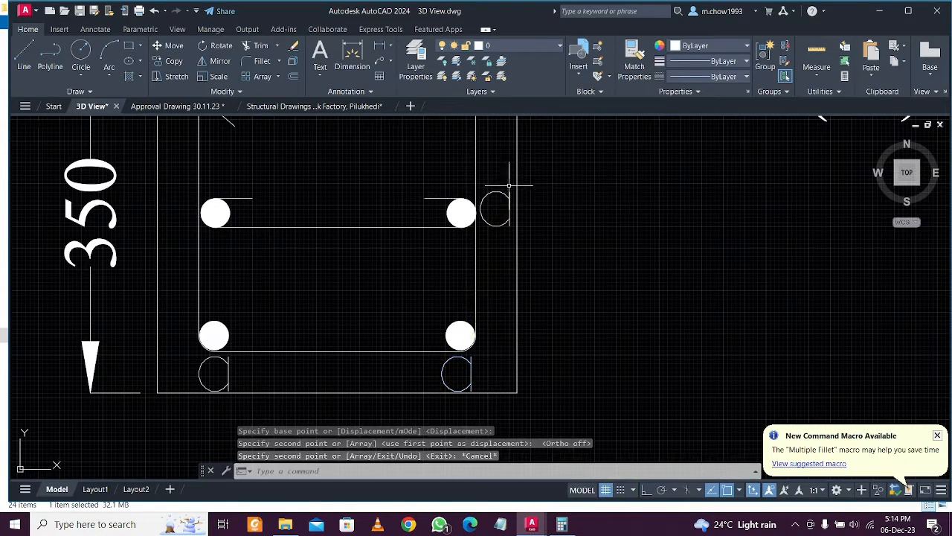
Change the letter beside the middle-right bar to lowercase "b" and finish the text
click(504, 195)
click(503, 192)
click(512, 196)
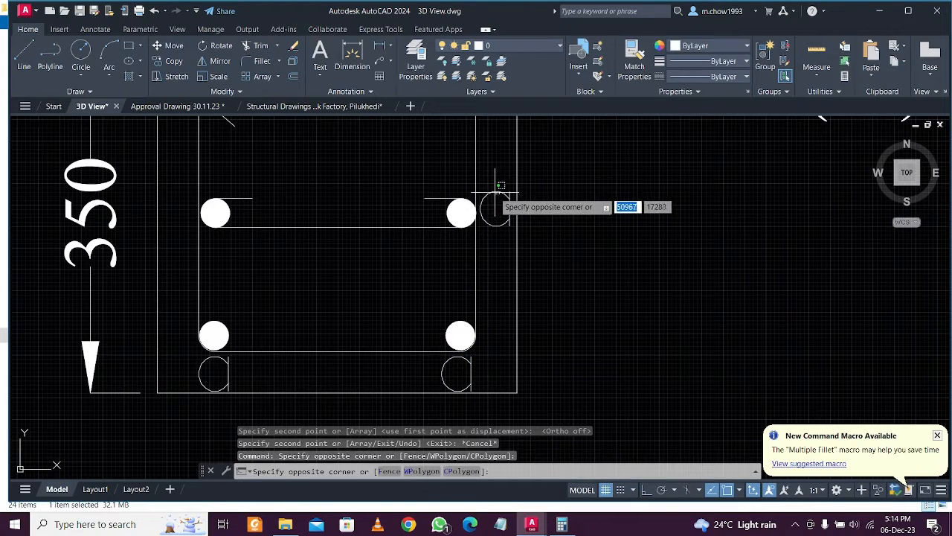
click(493, 192)
double_click(494, 192)
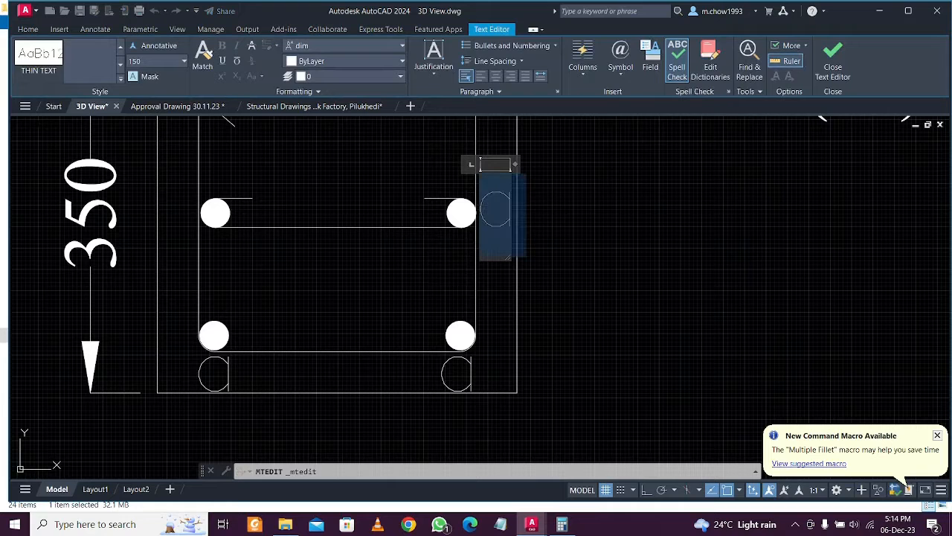
text(B)
key(BackSpace)
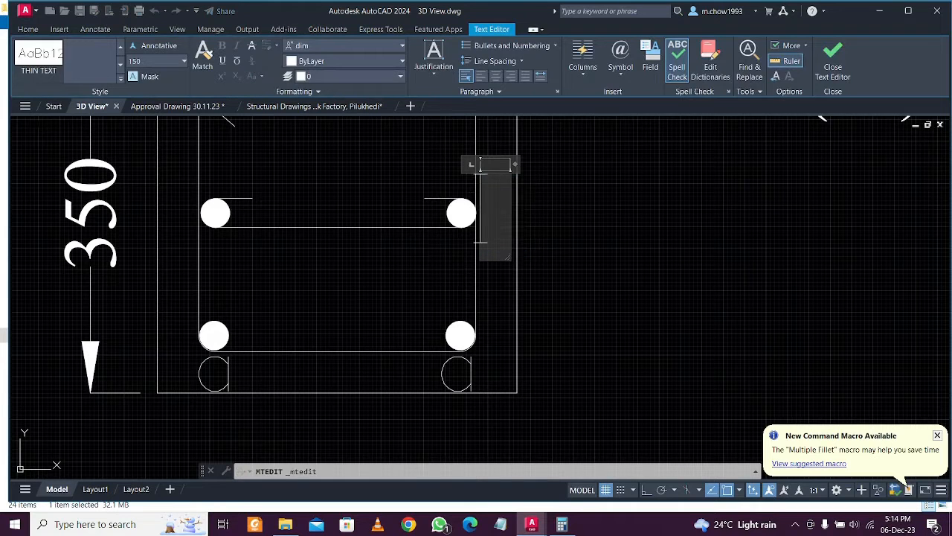
click(493, 206)
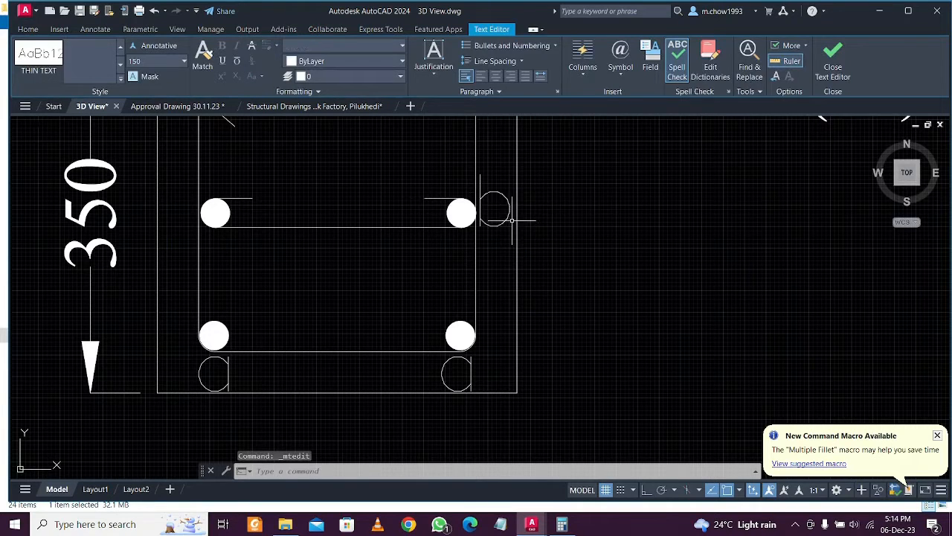
Copy the letter "b" from beside the middle-right bar to the outer side of the middle-left bar in the C1 section
click(488, 195)
text(co)
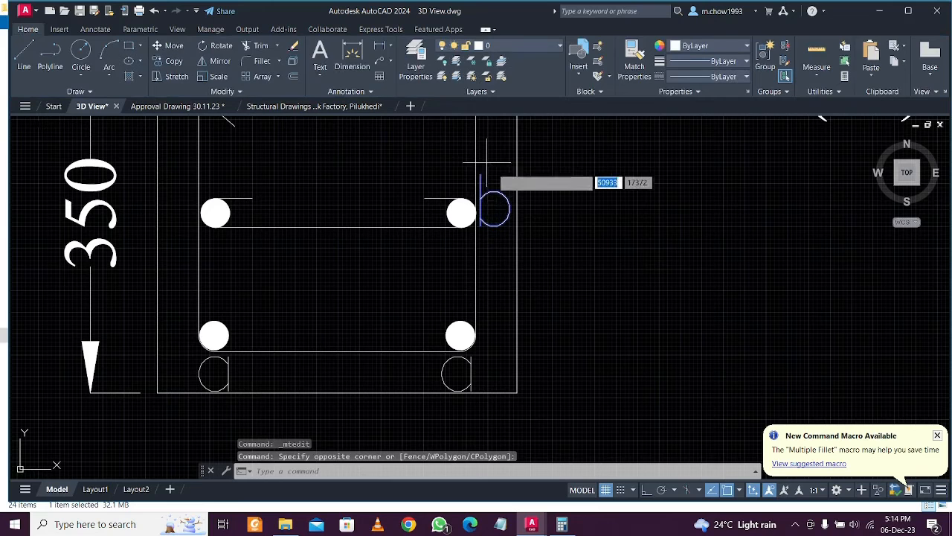
key(Return)
click(497, 167)
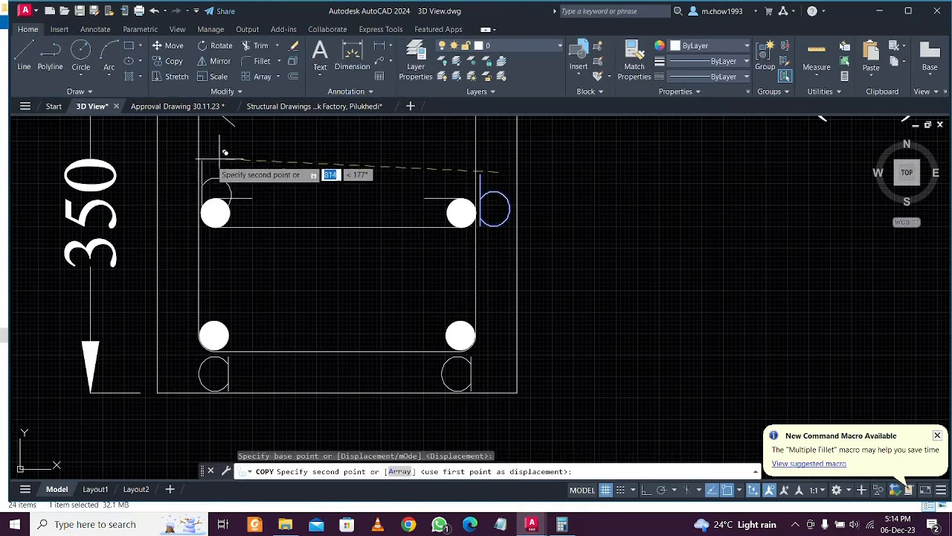
click(190, 171)
key(Escape)
scroll(317, 211, down, 2)
scroll(325, 194, down, 2)
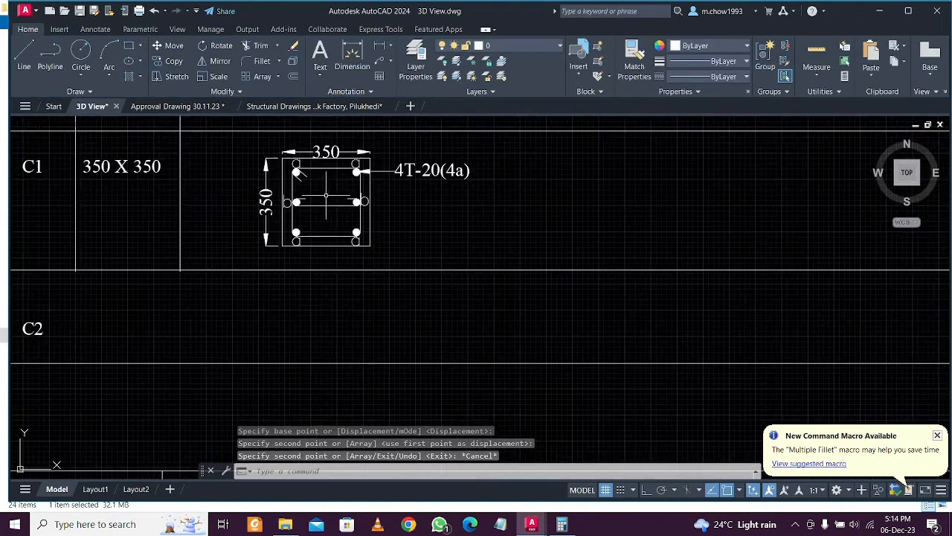
Copy the "4T-20(4a)" leader note down so its arrow points at the middle-right bar
middle_drag(325, 194, 318, 247)
scroll(403, 233, up, 2)
click(465, 236)
click(377, 184)
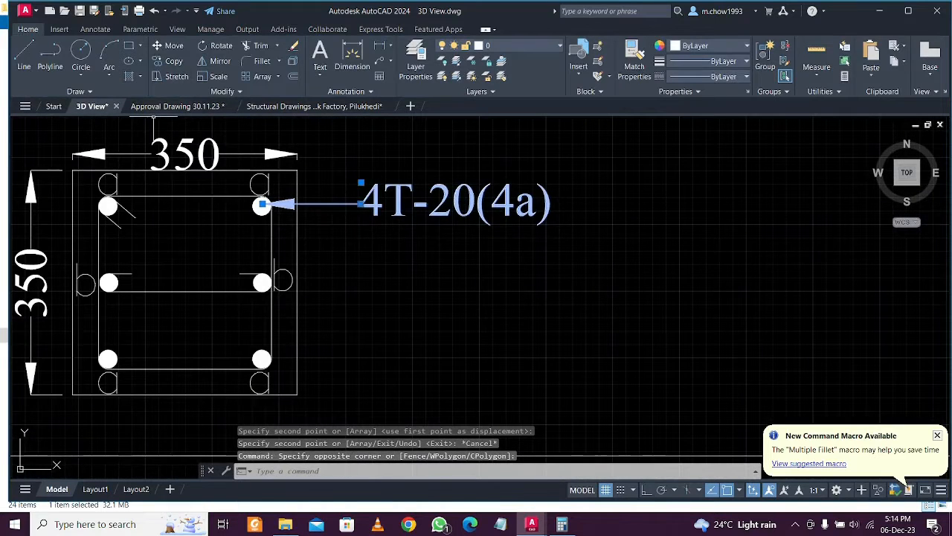
text(co)
key(Return)
click(638, 246)
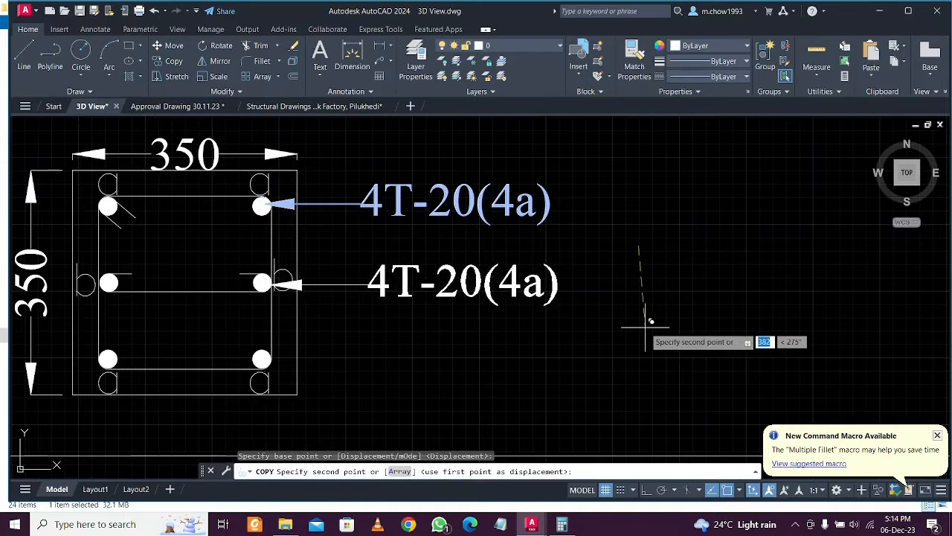
click(645, 321)
key(Escape)
Change the copied leader note at the middle-right bar to "2T-16(2b)" and finish the text
click(382, 285)
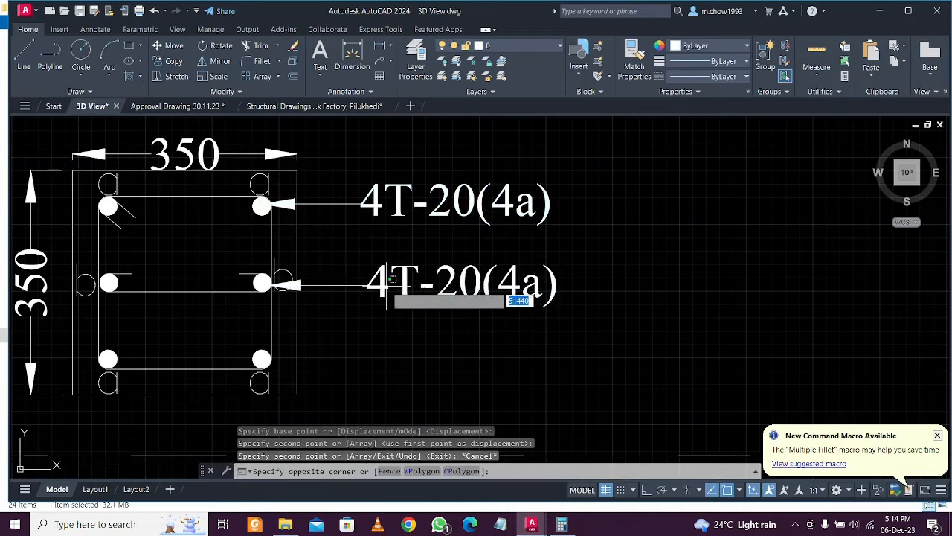
click(382, 281)
click(380, 285)
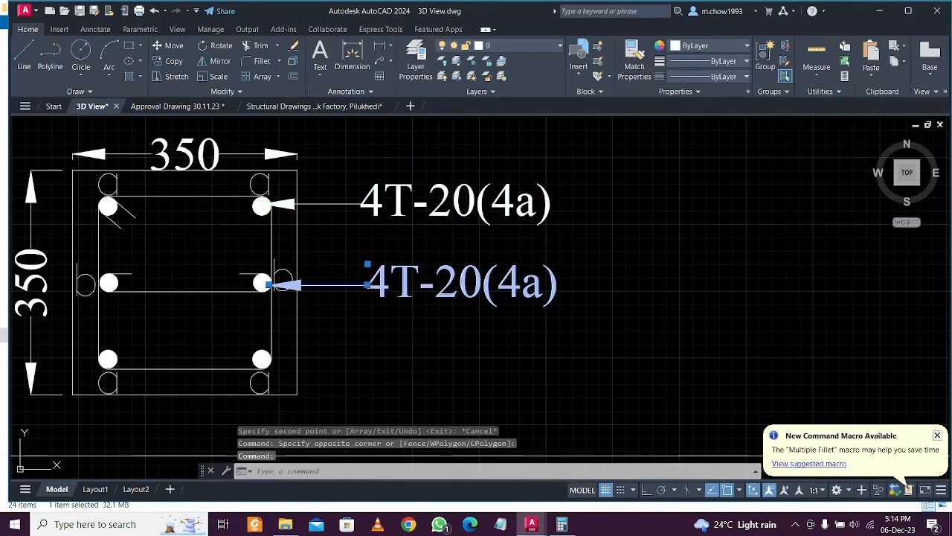
double_click(379, 285)
drag(390, 287, 367, 287)
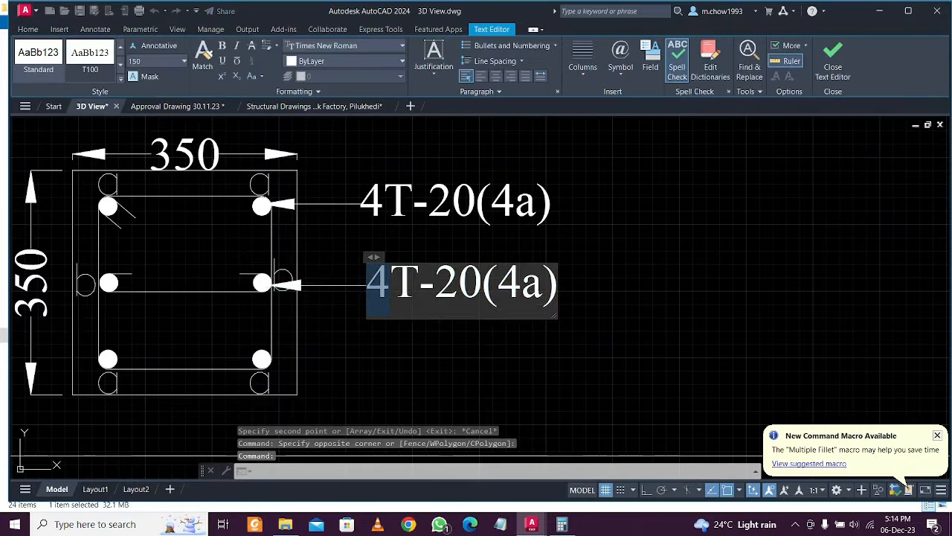
text(2)
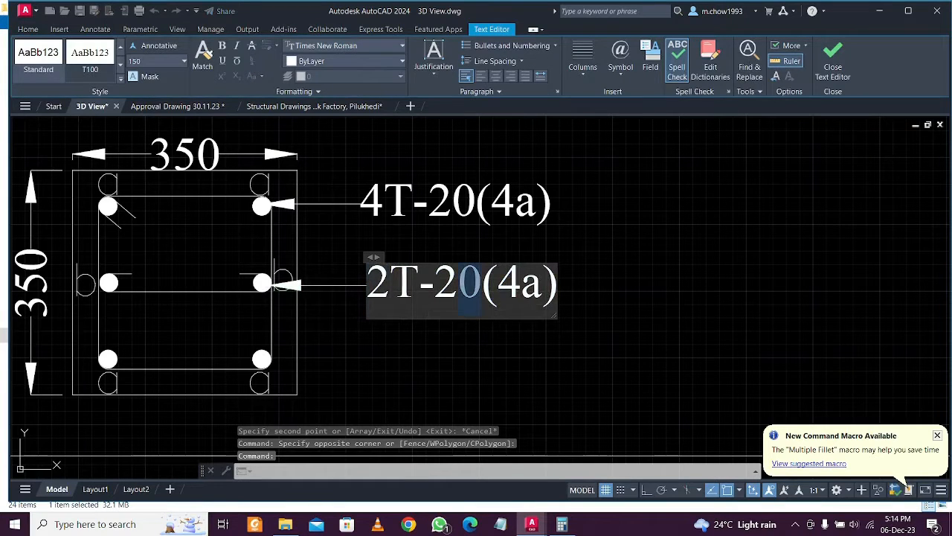
key(shift+Left)
text(16(2)
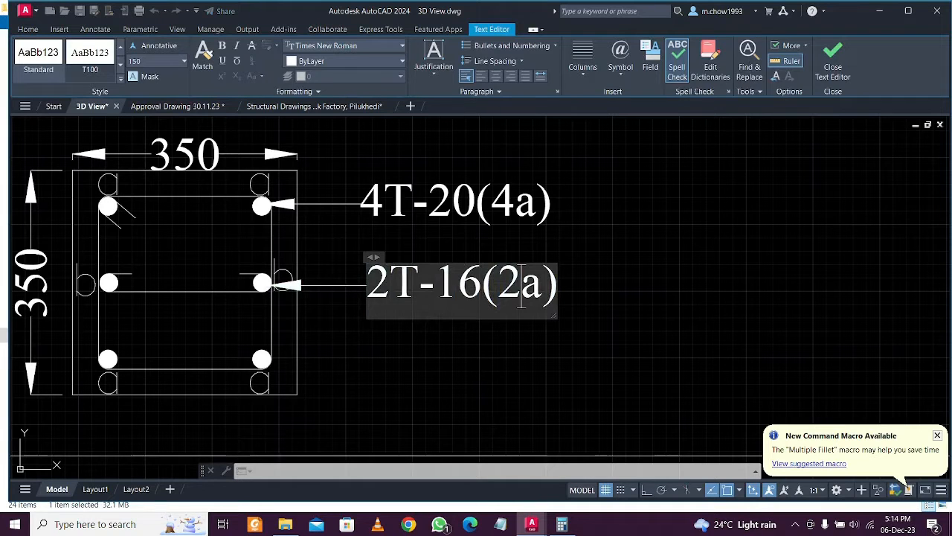
text(B)
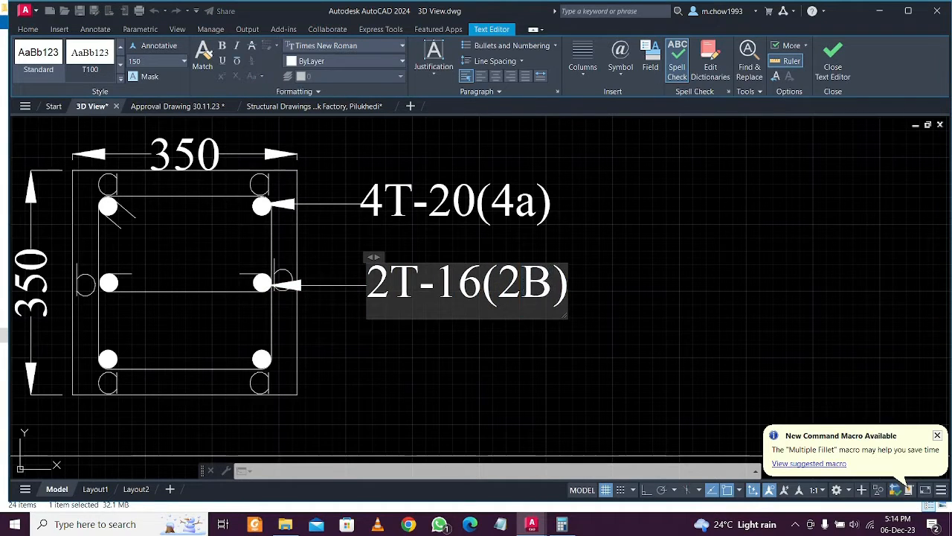
key(BackSpace)
text(b)
click(510, 350)
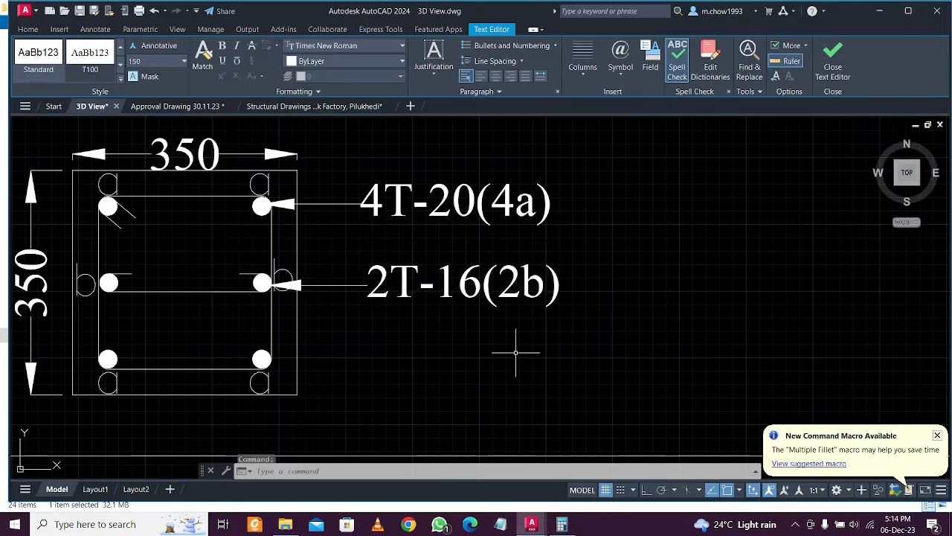
Move the letter "b" beside the middle-right bar slightly upward, clear of the leader arrow
scroll(282, 274, up, 5)
click(286, 264)
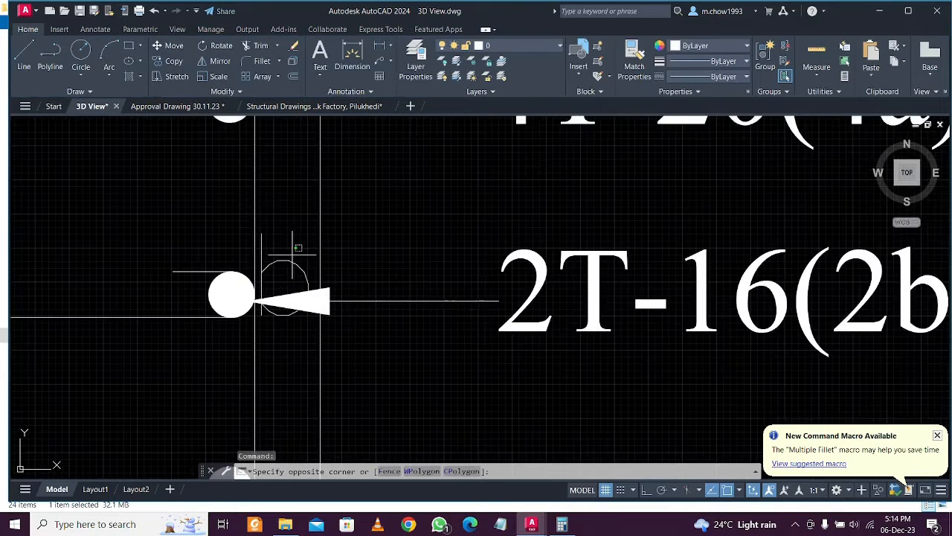
text(m)
key(Return)
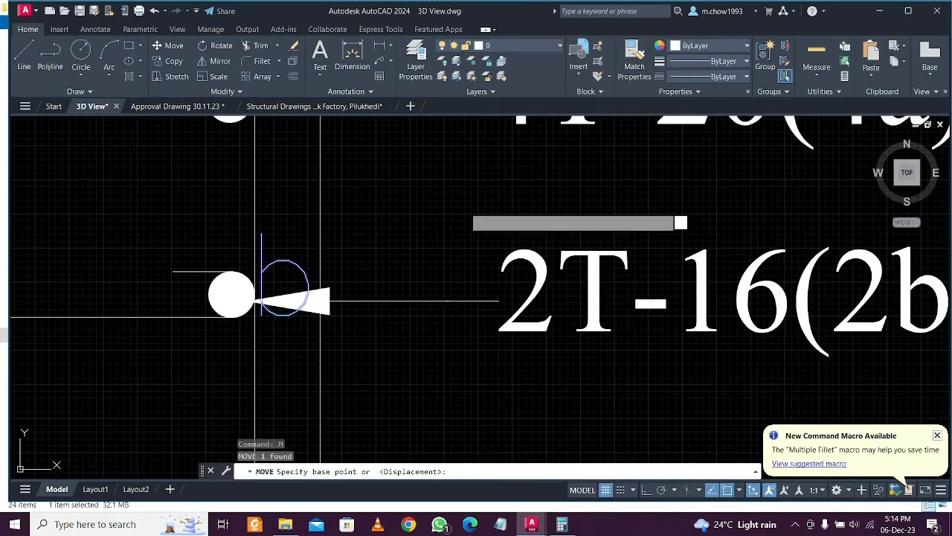
click(431, 199)
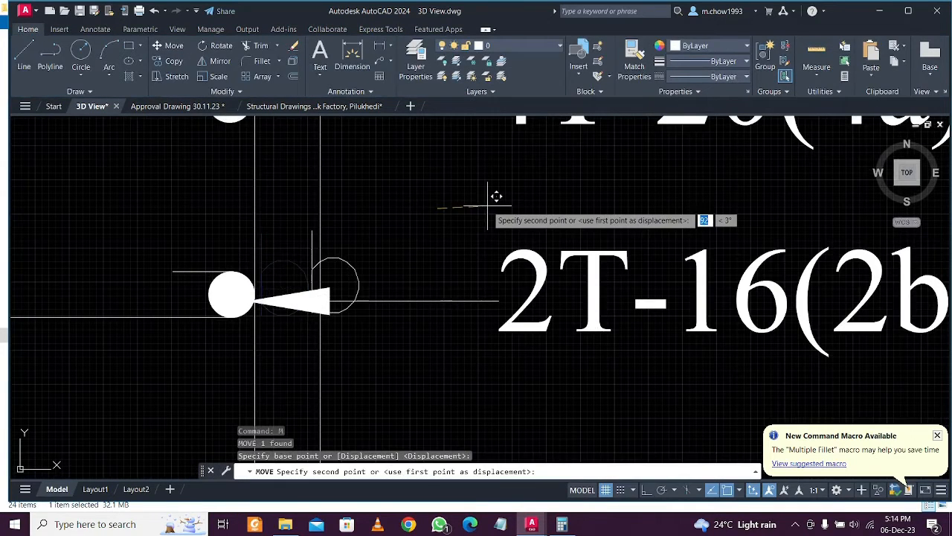
click(450, 179)
scroll(457, 185, down, 3)
scroll(245, 263, up, 2)
scroll(244, 263, down, 5)
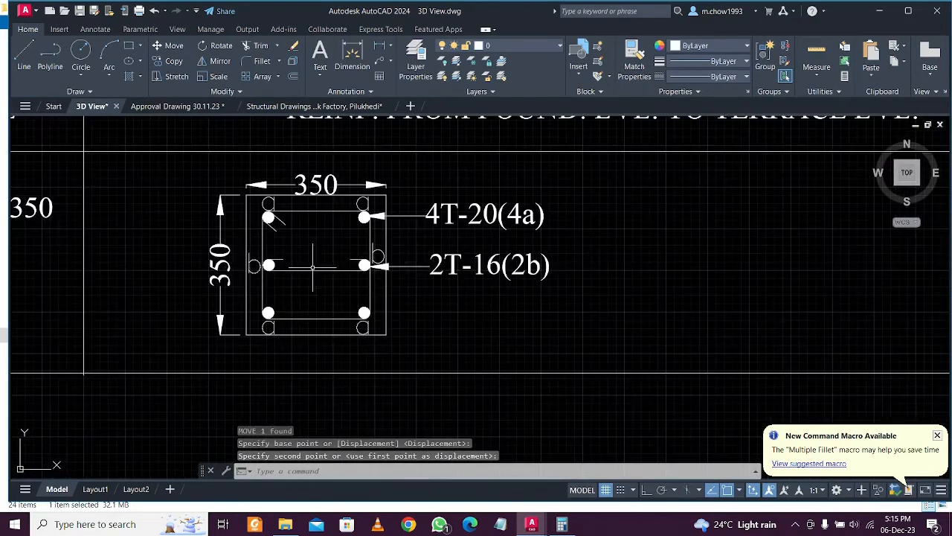
Copy the outer stirrup and its two diagonal hook lines from the C1 section to the empty space beyond the leader notes
scroll(369, 305, up, 5)
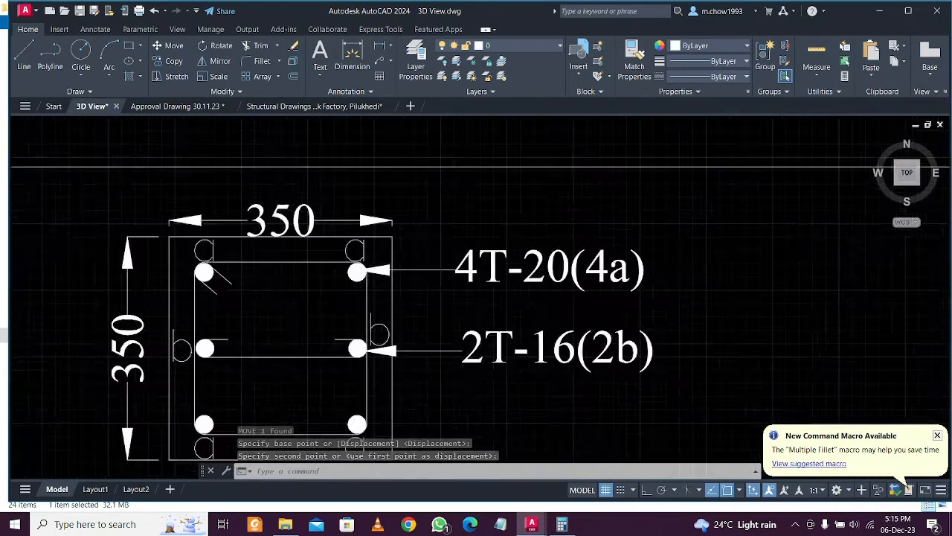
click(248, 249)
scroll(160, 281, up, 1)
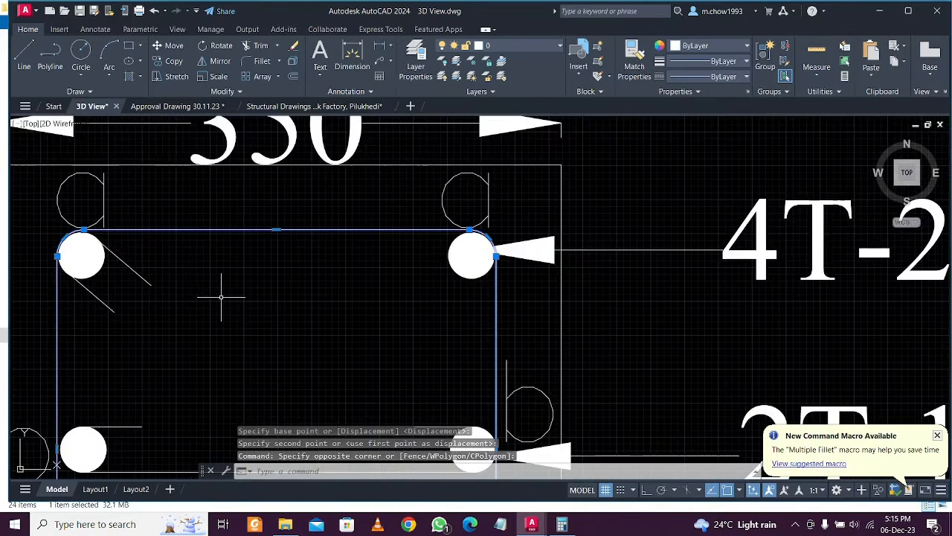
click(220, 296)
click(126, 263)
click(138, 304)
click(94, 298)
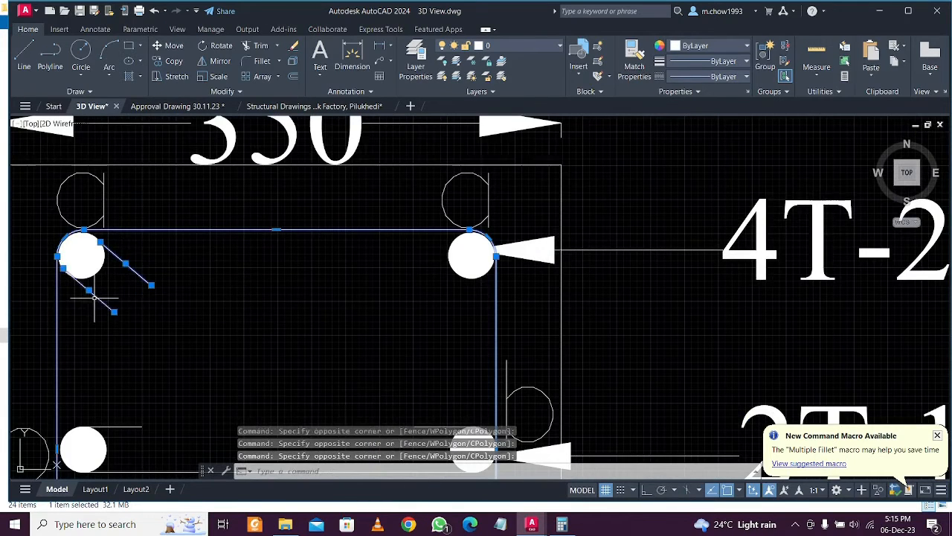
scroll(260, 305, down, 3)
middle_drag(270, 345, 274, 294)
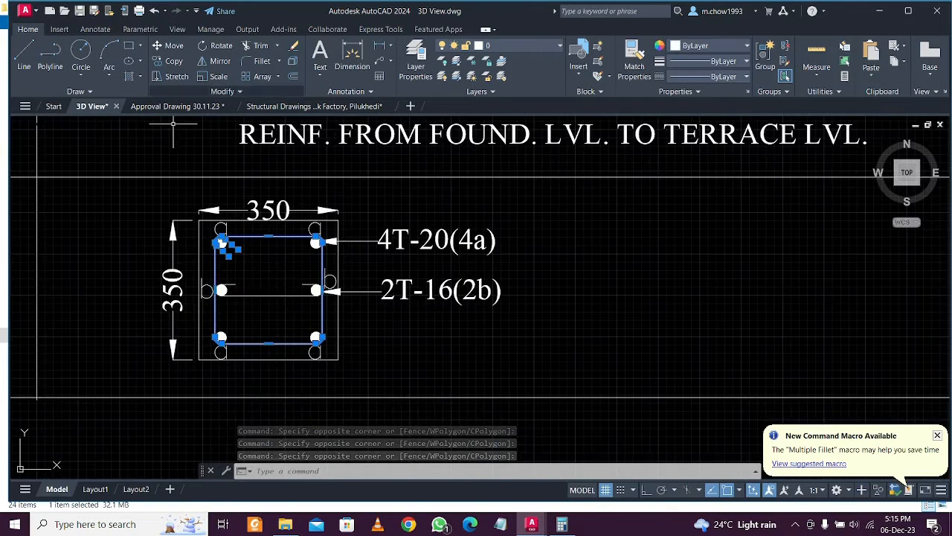
text(co)
key(Return)
click(382, 328)
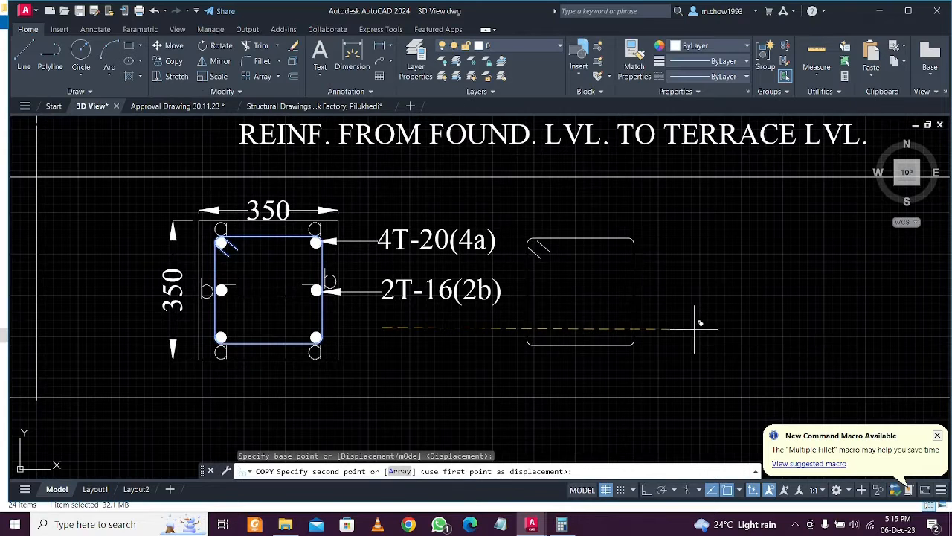
click(702, 323)
key(Escape)
Copy the C1 section's middle tie line and its two short hook lines over to the copied stirrup
scroll(235, 297, up, 2)
scroll(235, 297, up, 2)
click(287, 318)
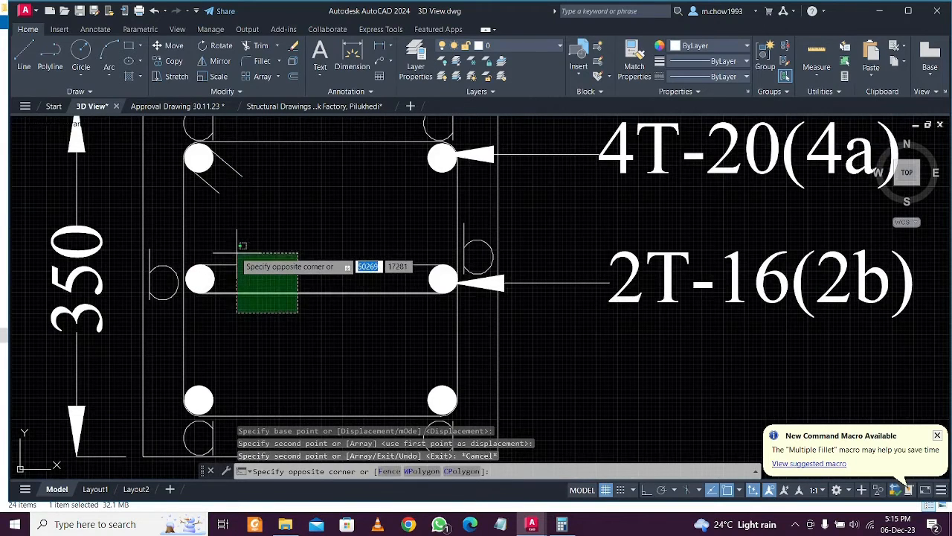
click(236, 254)
scroll(375, 270, up, 4)
click(450, 272)
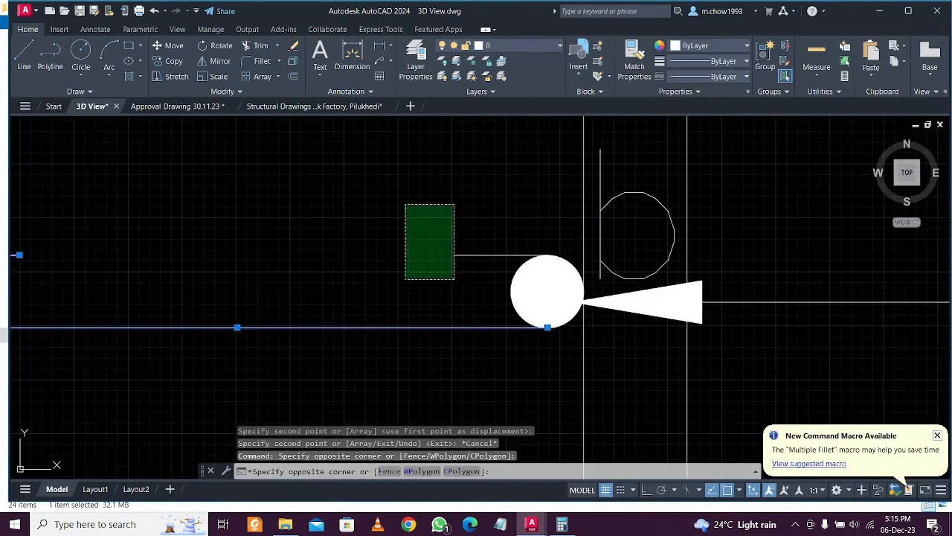
click(402, 208)
click(482, 267)
click(443, 223)
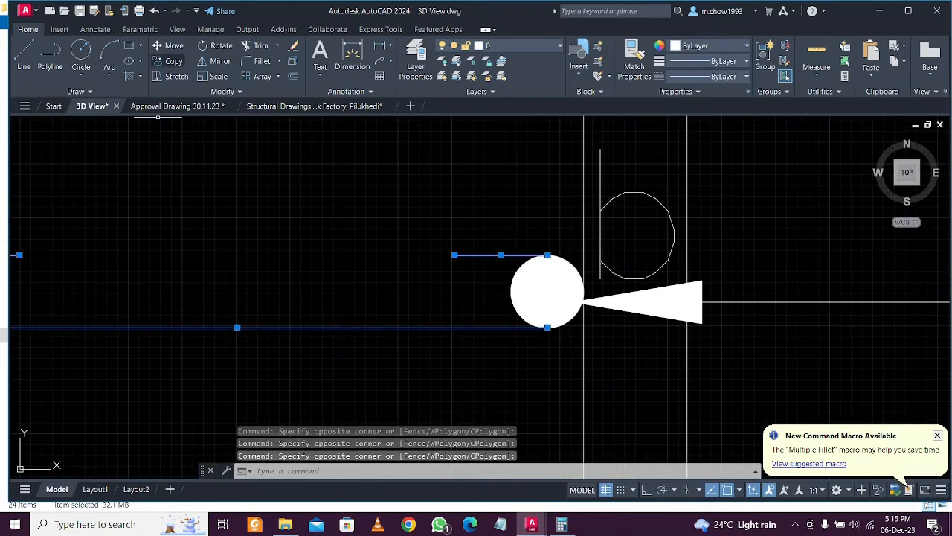
click(168, 61)
scroll(175, 280, down, 2)
click(176, 278)
scroll(170, 279, down, 2)
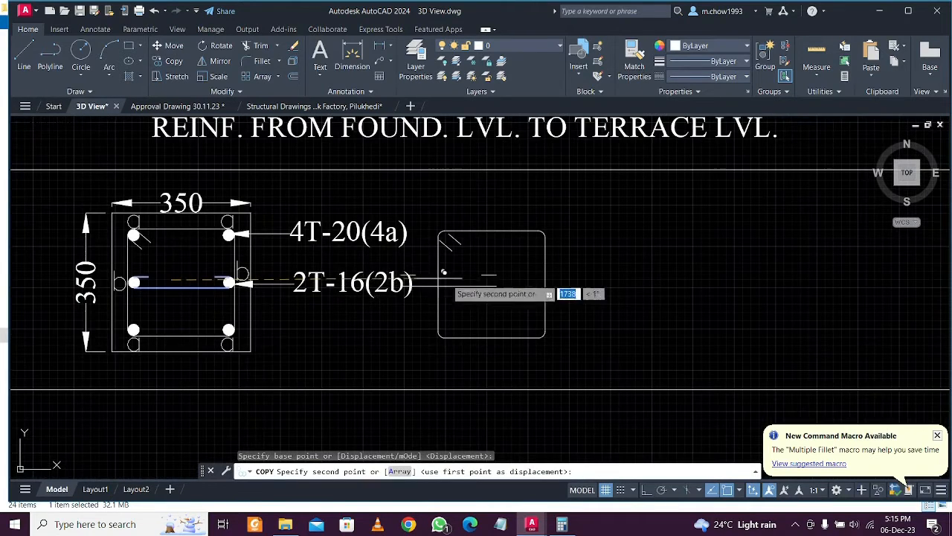
click(523, 283)
key(Escape)
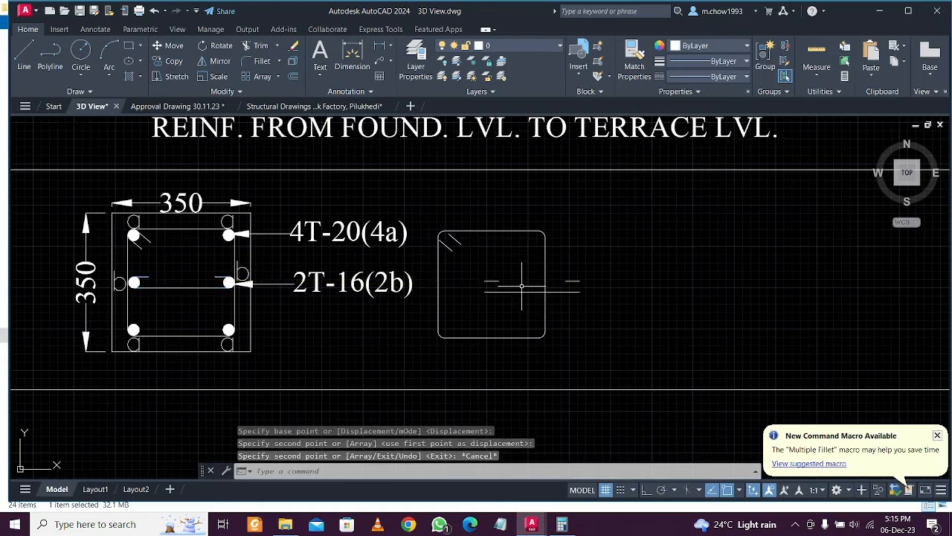
Draw a three-point arc bulging outward to join the long line and short hook line at the copied tie's left end
scroll(521, 279, up, 6)
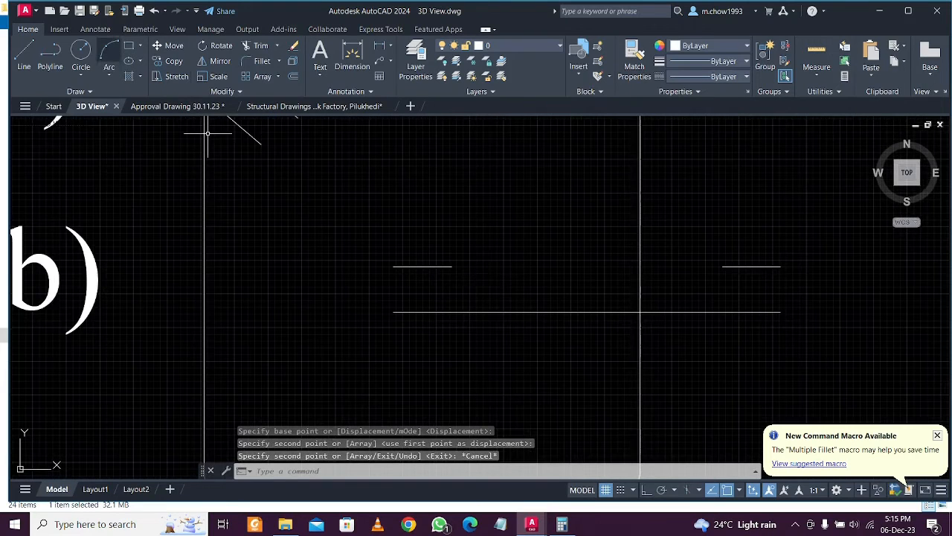
click(108, 53)
click(394, 312)
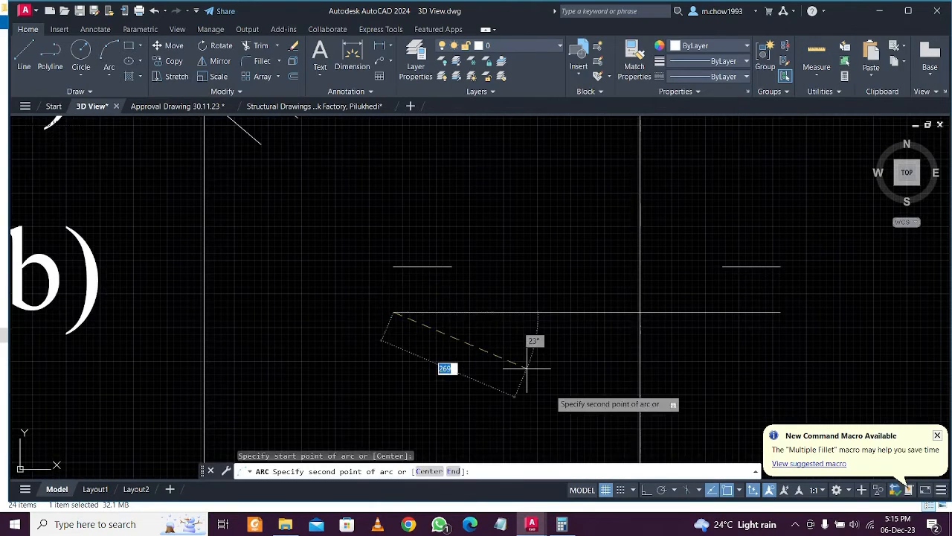
scroll(371, 291, up, 2)
click(368, 290)
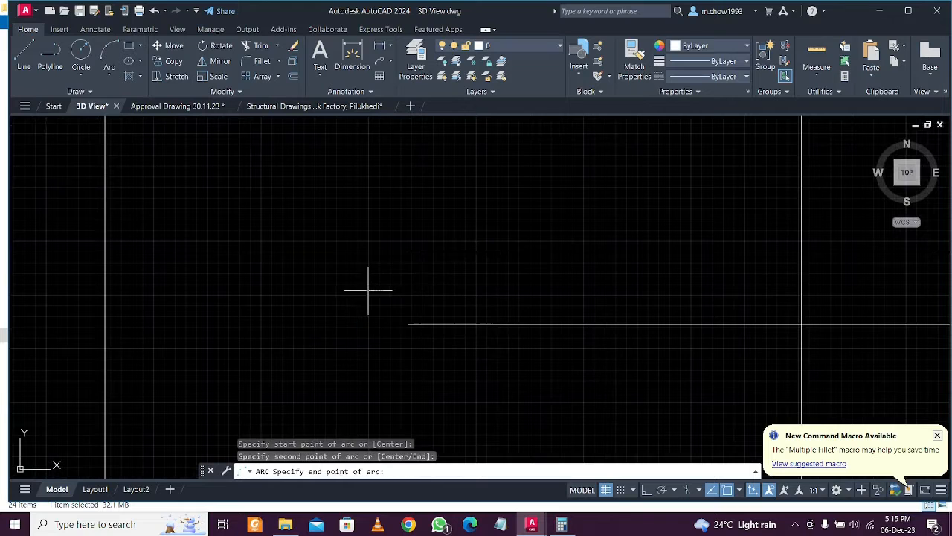
click(406, 253)
Enable all object snap modes in the drafting settings, interrupting the mirror of the tie's left arc
click(343, 273)
click(343, 273)
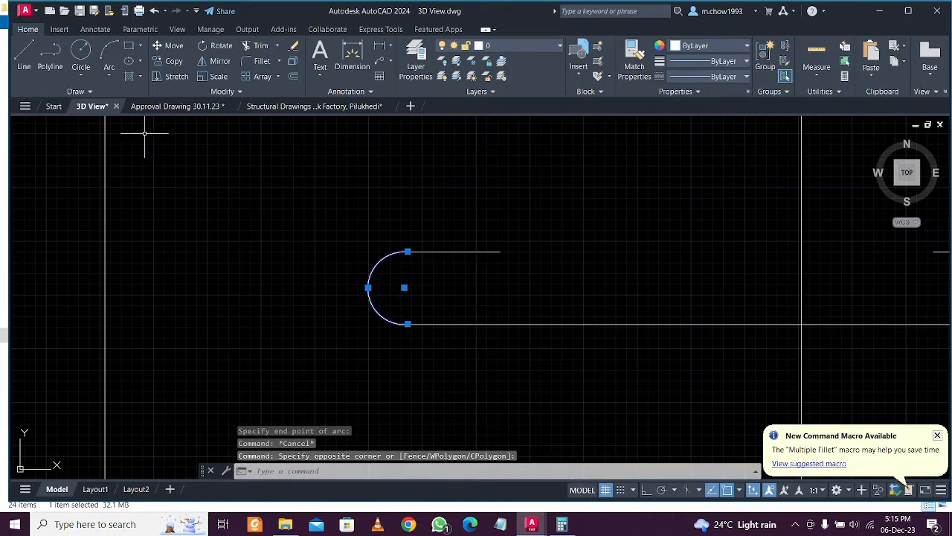
click(220, 61)
scroll(195, 226, down, 2)
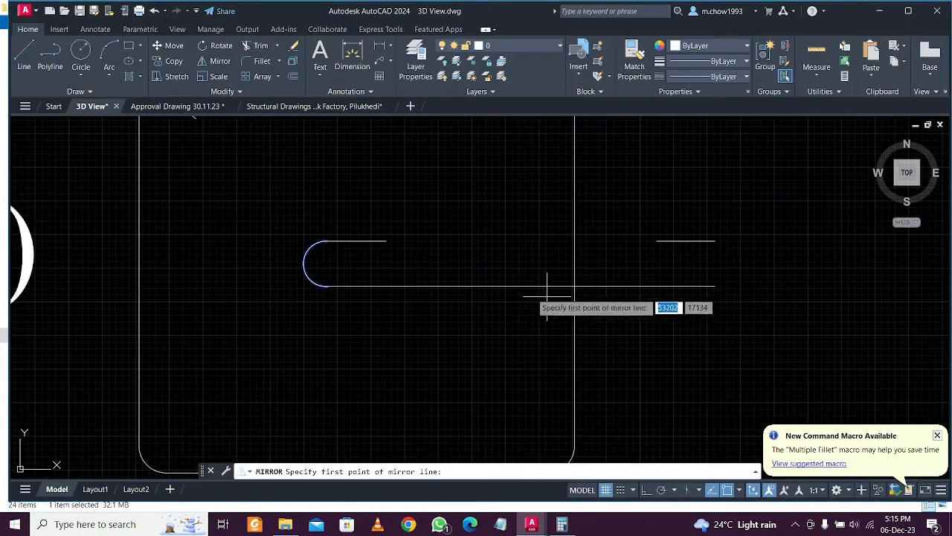
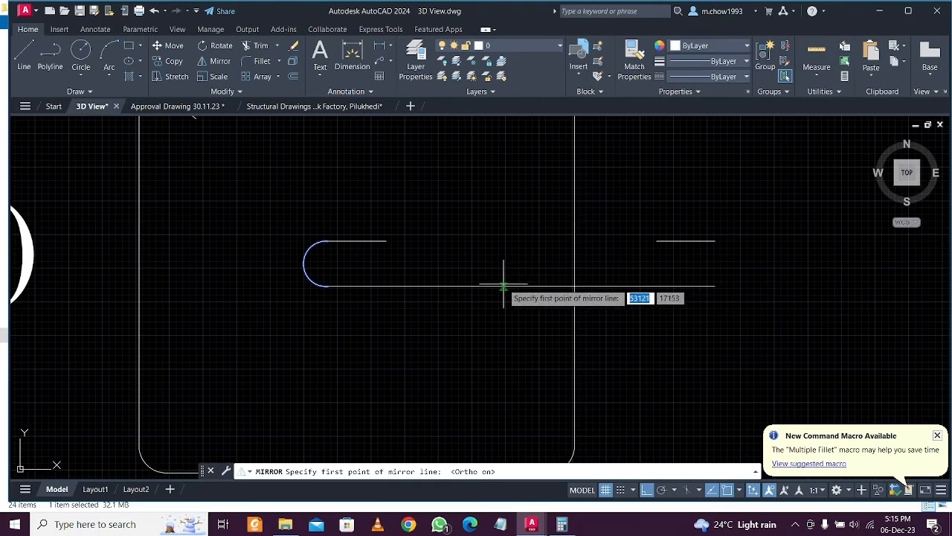
click(739, 490)
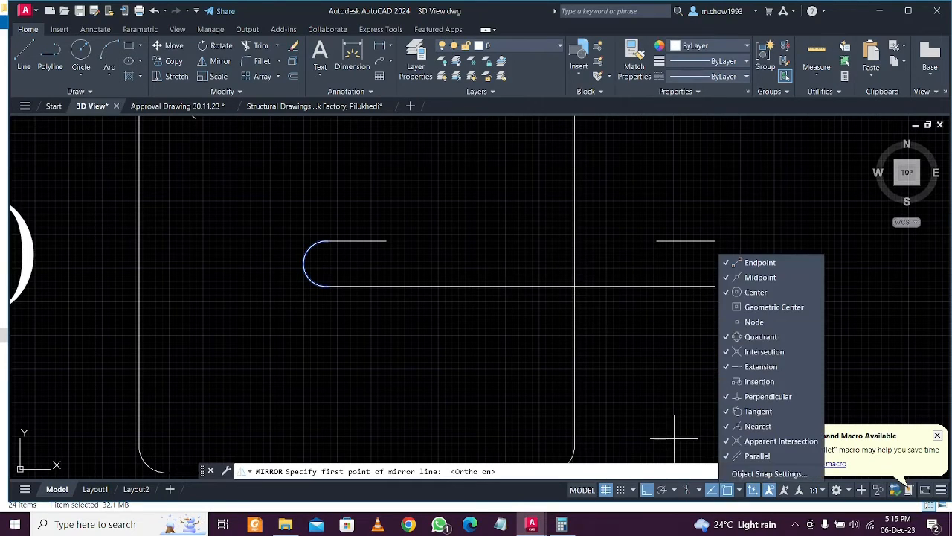
click(765, 473)
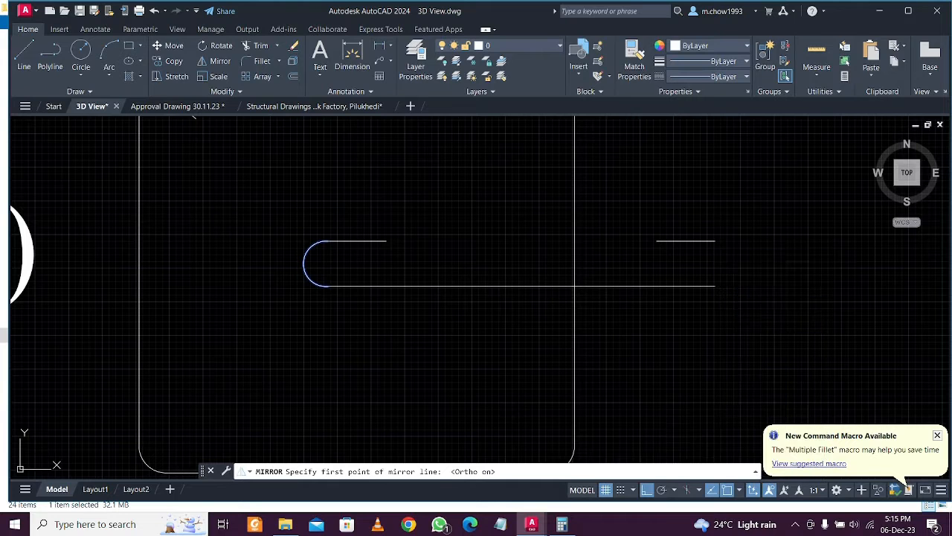
click(585, 190)
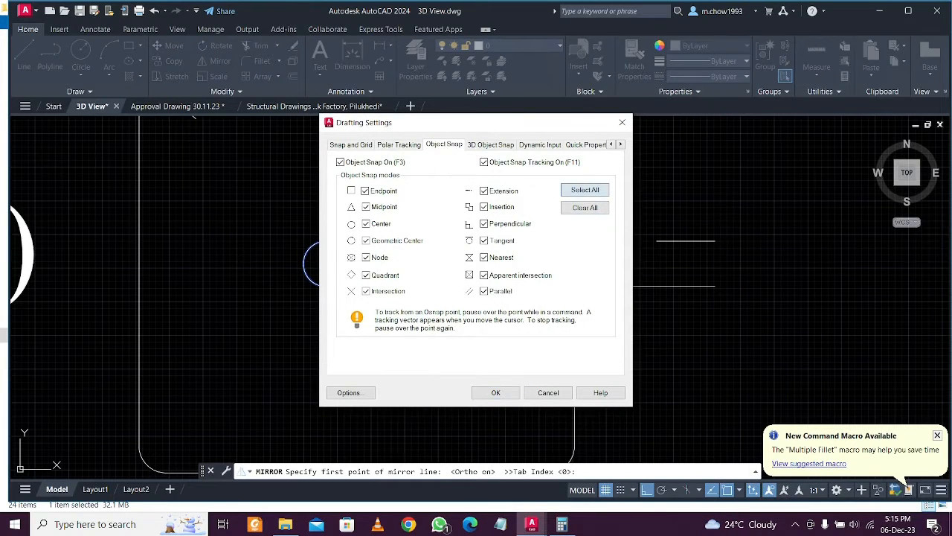
click(495, 392)
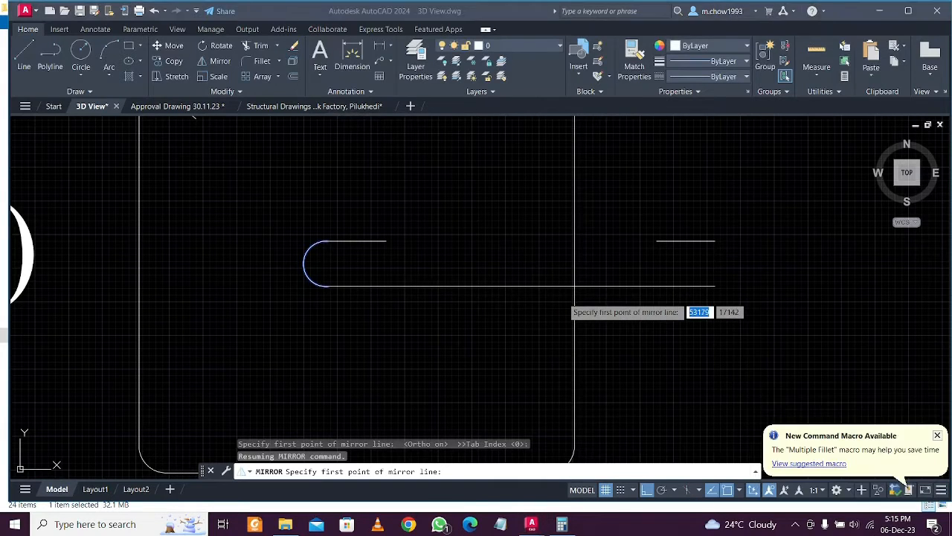
key(Escape)
Mirror the tie's left end arc about a vertical line through the long line's midpoint, keeping the original arc
click(302, 260)
click(279, 257)
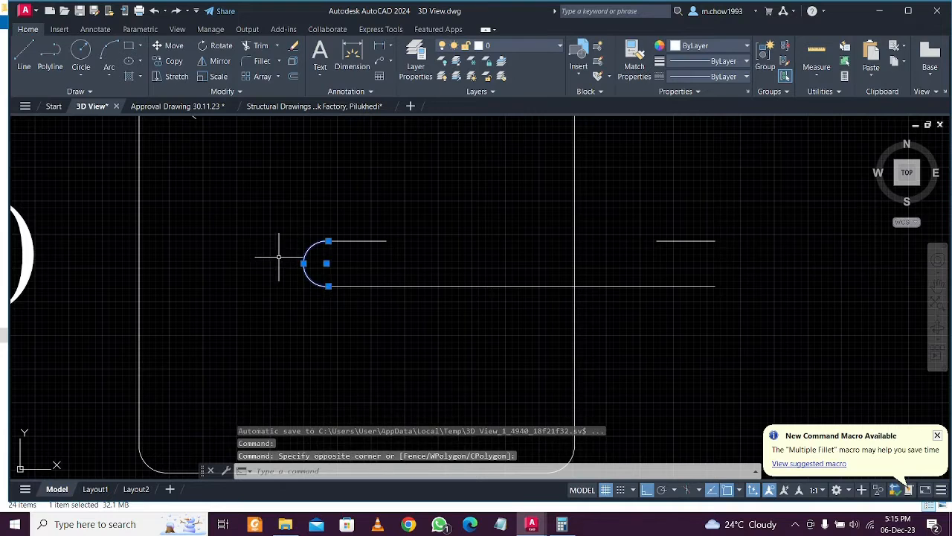
click(220, 61)
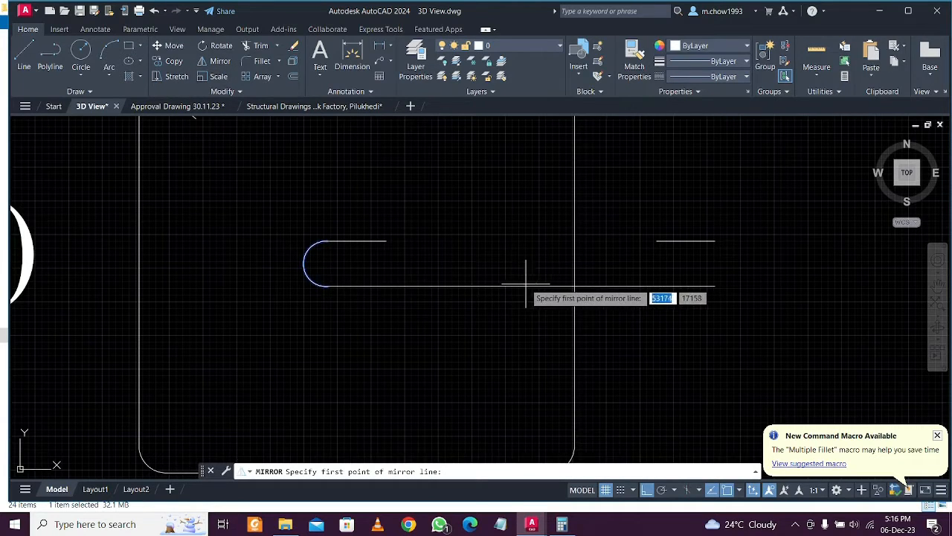
click(521, 283)
click(521, 202)
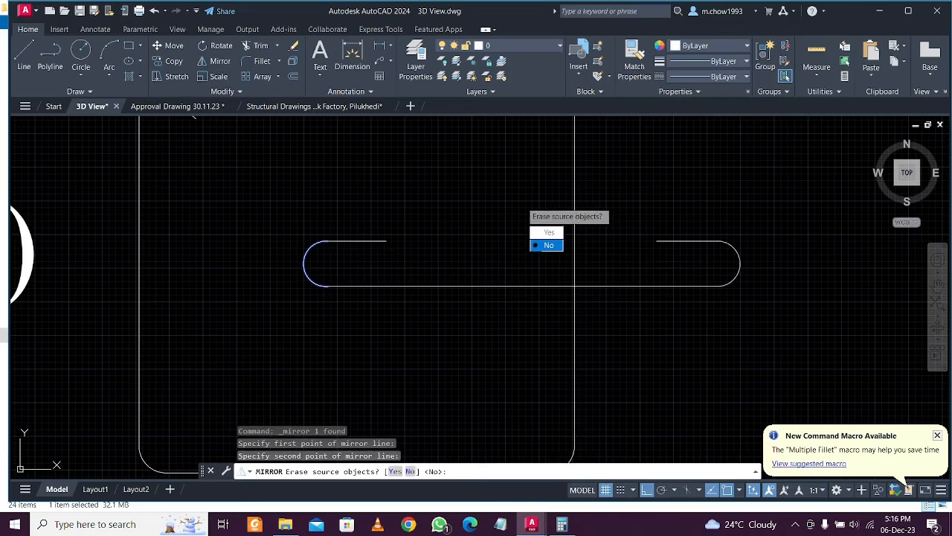
key(Return)
Join the copied tie's long line, two end arcs and two short hook lines into one polyline
middle_drag(482, 276, 435, 306)
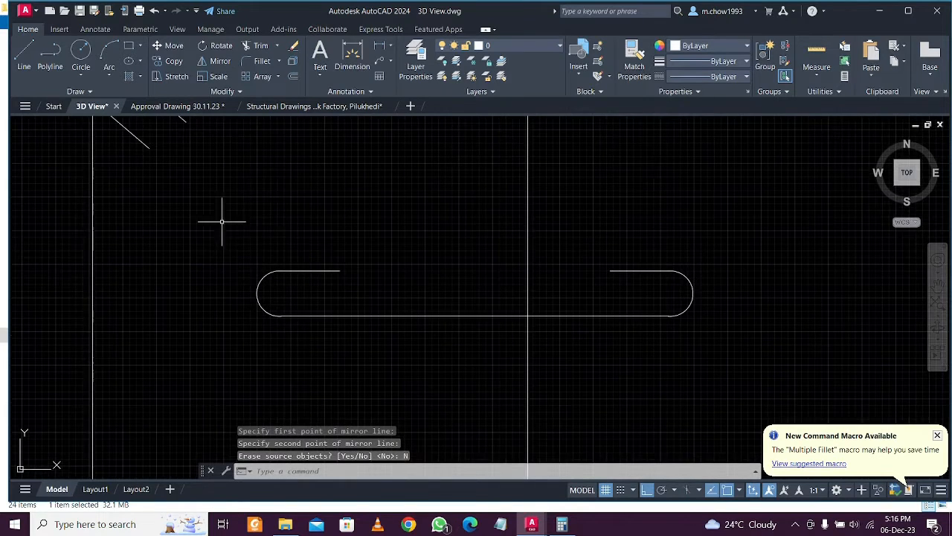
click(218, 224)
click(773, 335)
text(j)
key(Return)
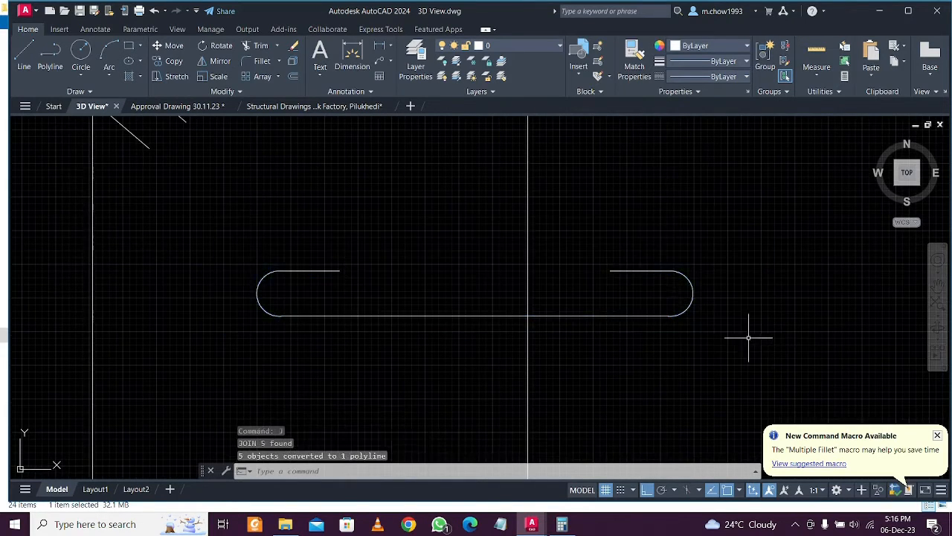
click(748, 343)
click(691, 284)
scroll(381, 260, down, 5)
key(Escape)
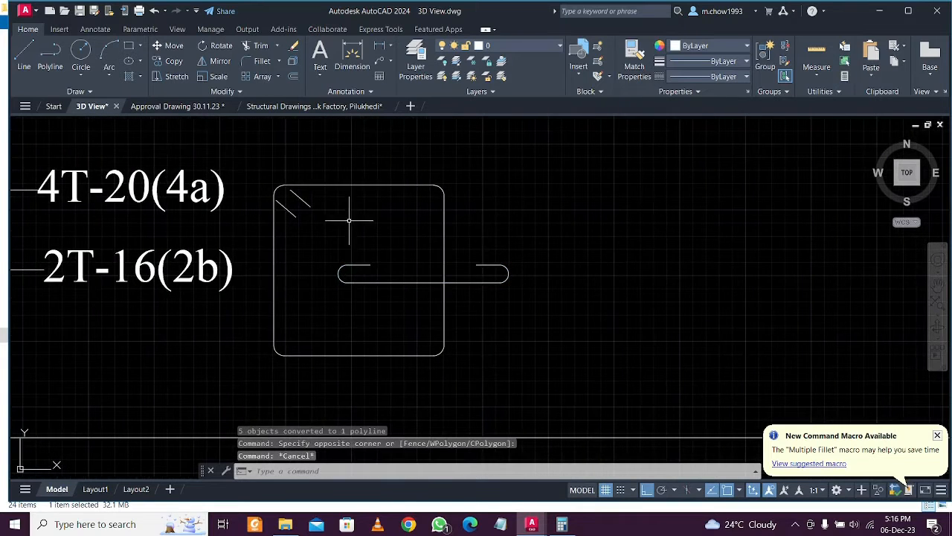
Extend the two diagonal hook lines in the copied stirrup's upper-left corner to meet the stirrup outline
scroll(270, 170, up, 5)
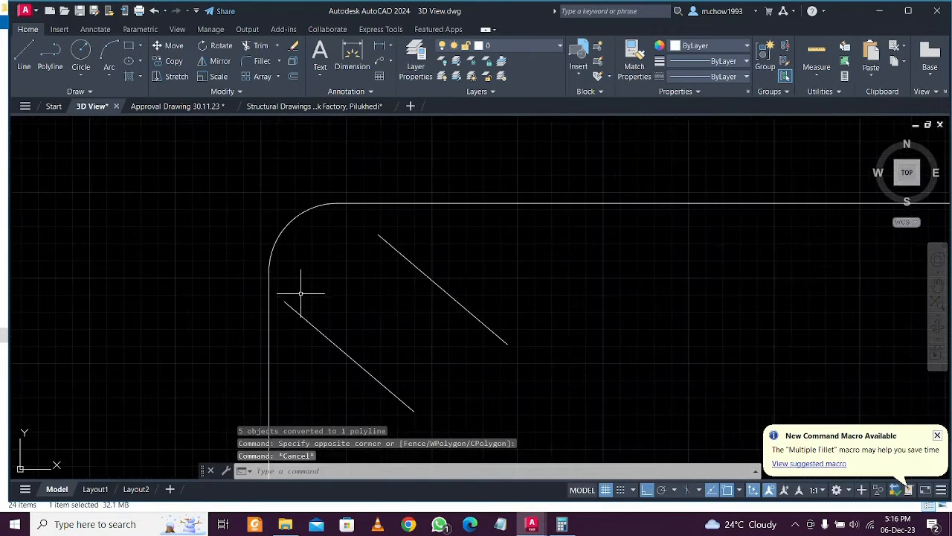
scroll(301, 293, up, 2)
click(266, 272)
click(218, 261)
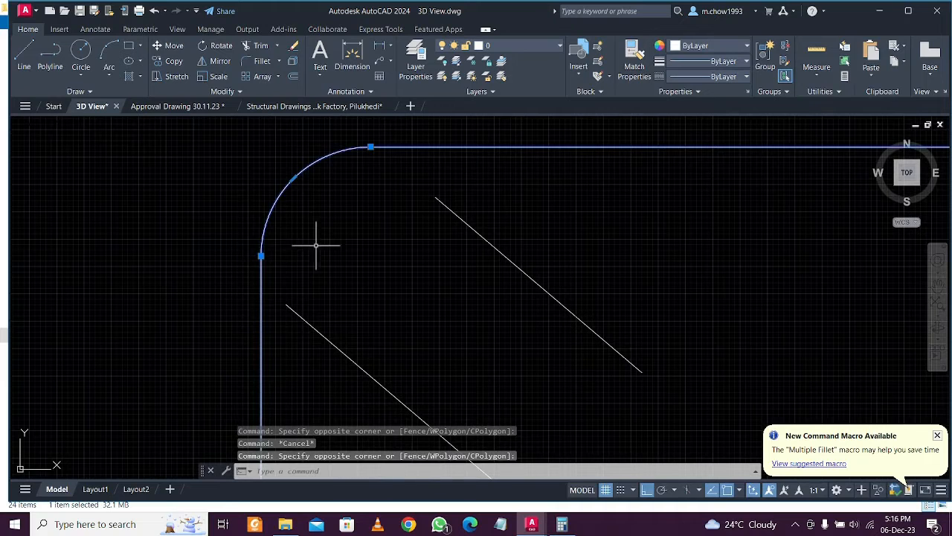
key(Return)
click(580, 228)
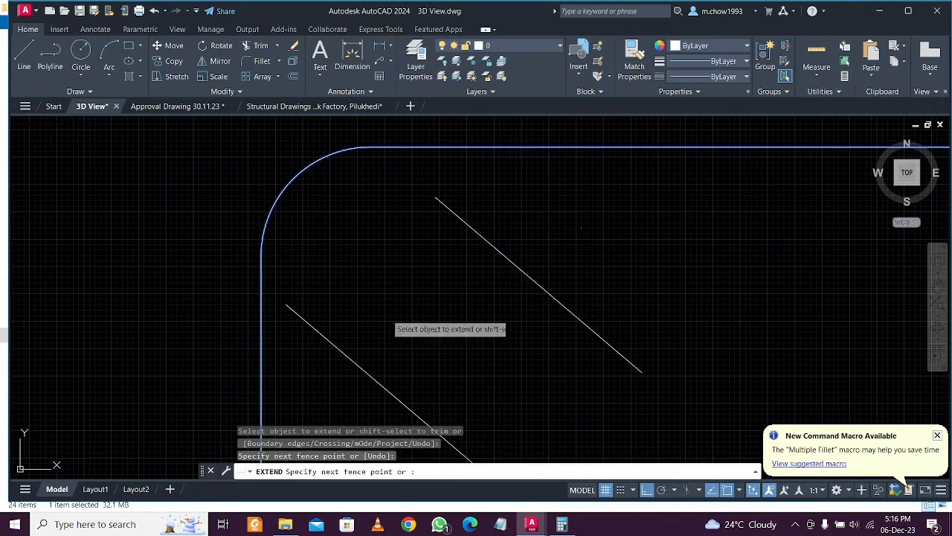
click(333, 407)
key(Escape)
scroll(345, 399, down, 6)
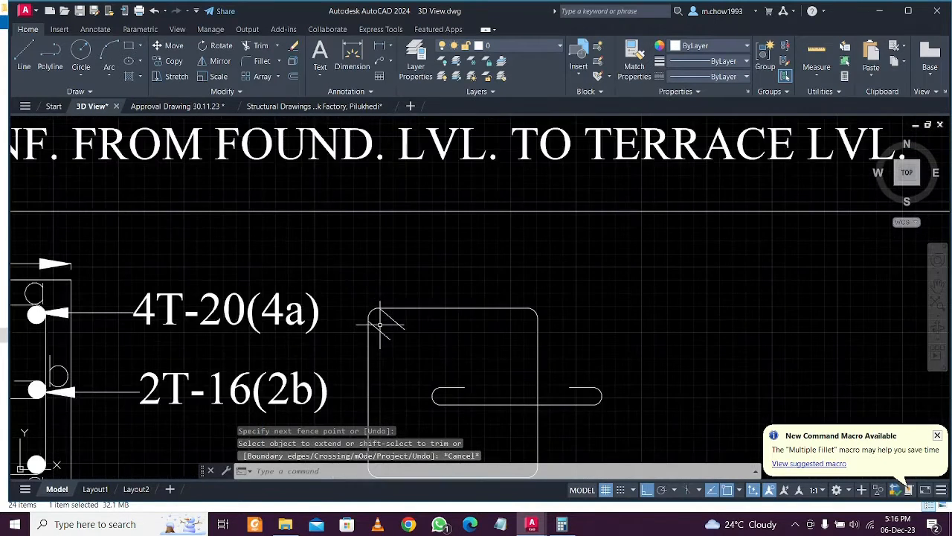
key(F8)
key(F8)
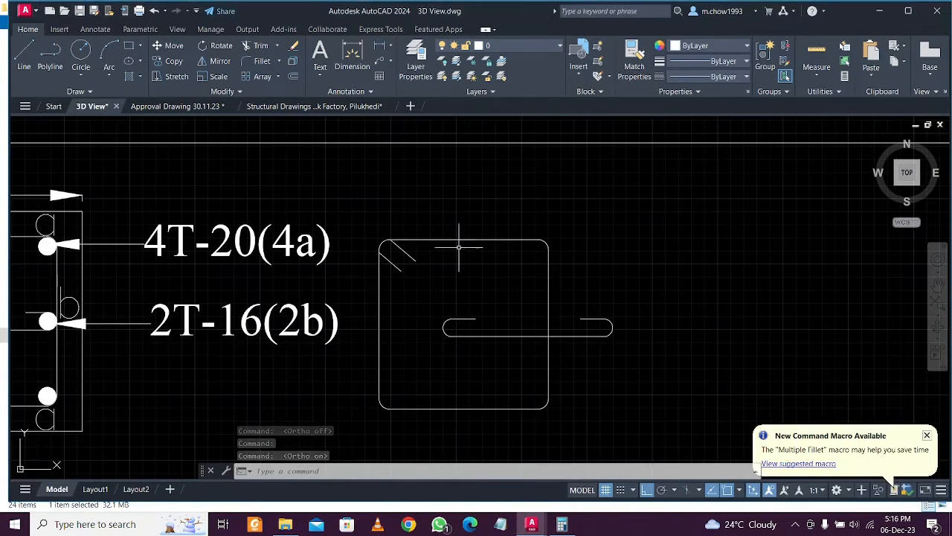
middle_drag(419, 186, 400, 192)
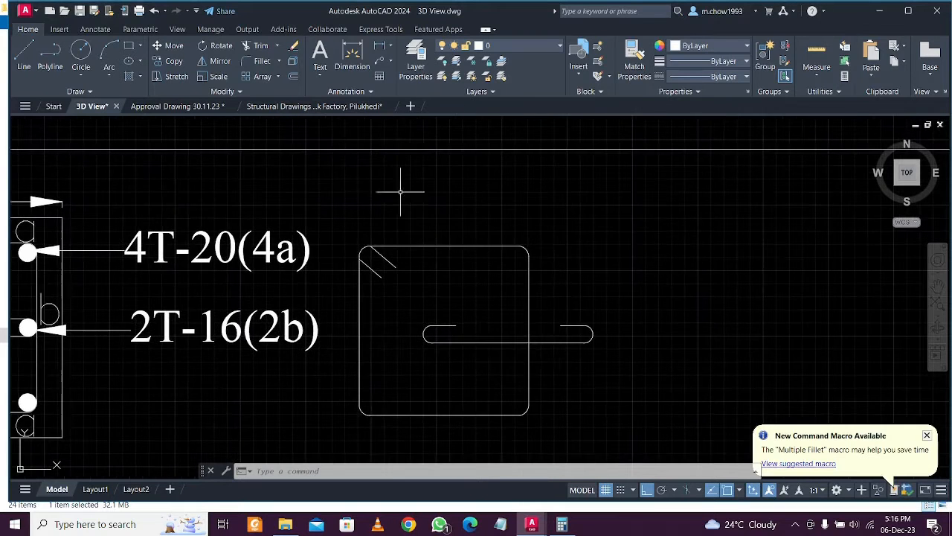
middle_drag(522, 239, 453, 220)
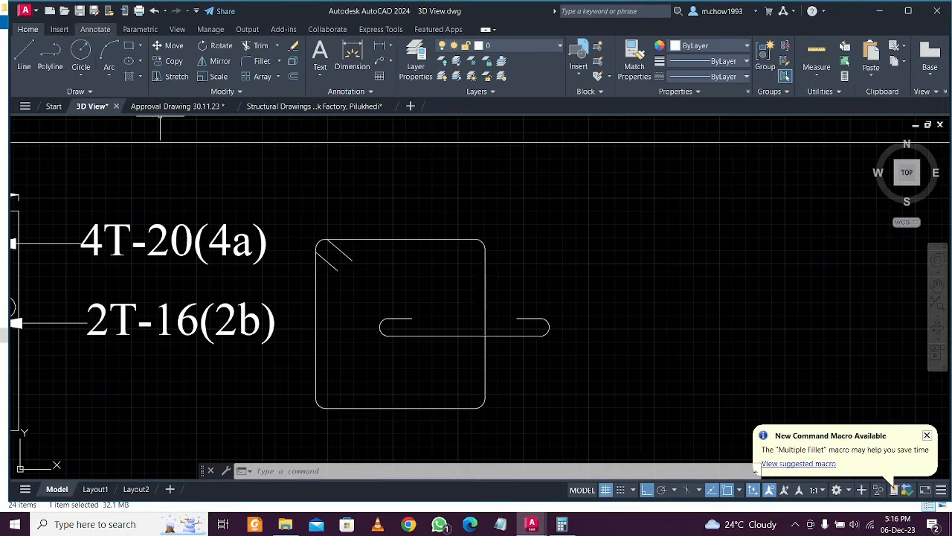
Add a multileader with the text "X", its arrowhead on the copied stirrup's top edge and its landing outside to the right
click(95, 29)
click(493, 55)
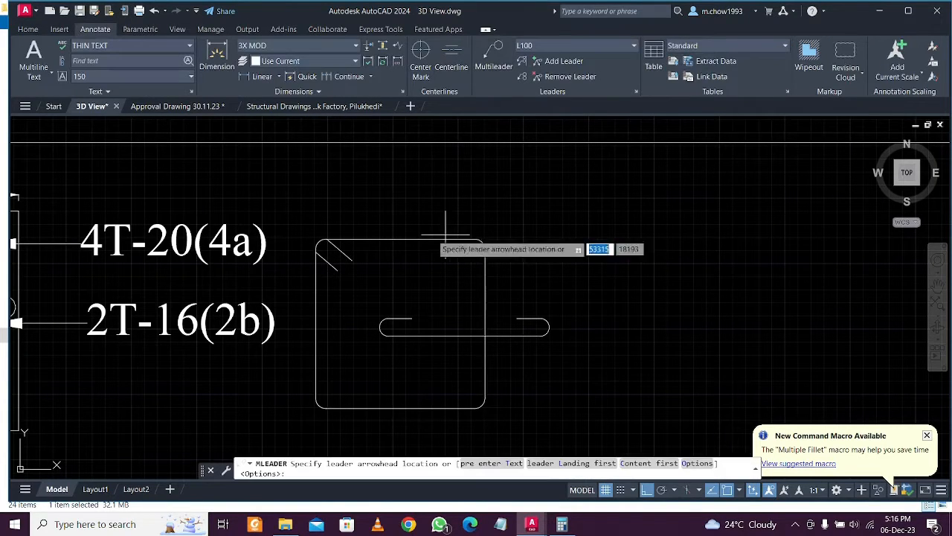
click(421, 239)
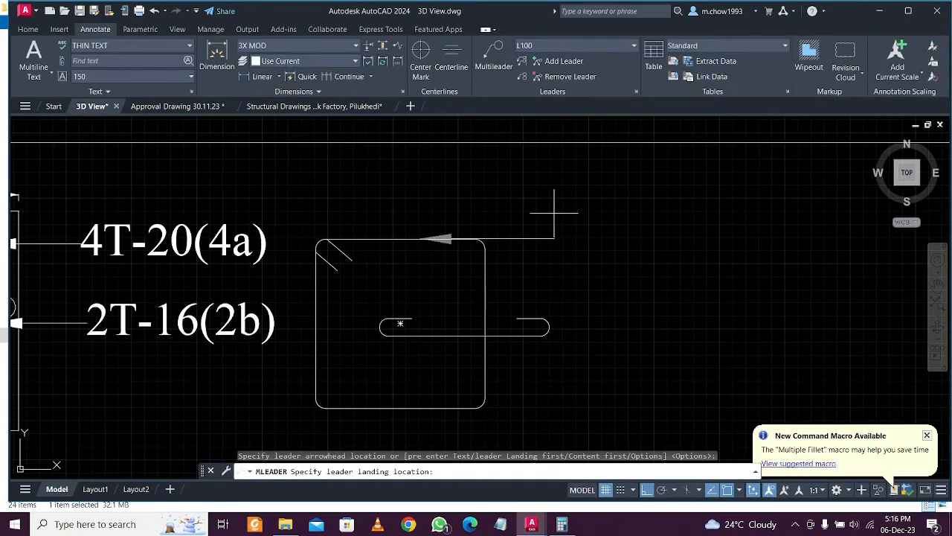
click(554, 214)
text(Z)
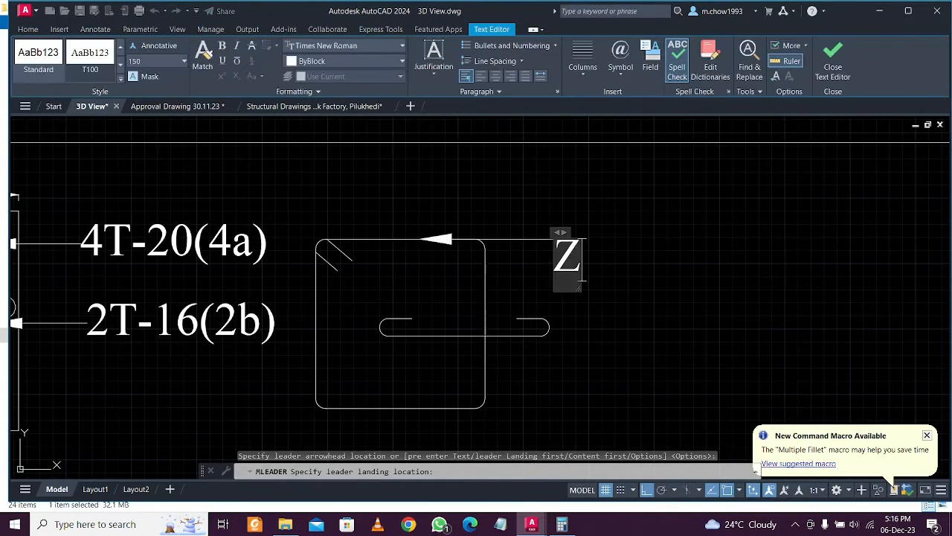
key(BackSpace)
text(X)
click(599, 253)
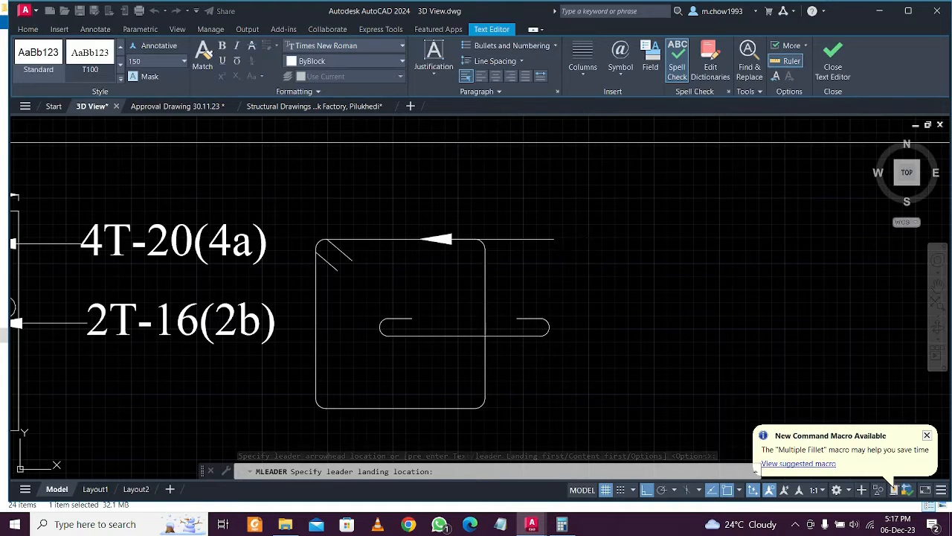
Move the X leader horizontally to the right until its arrowhead is clear of the stirrup
click(621, 293)
click(532, 192)
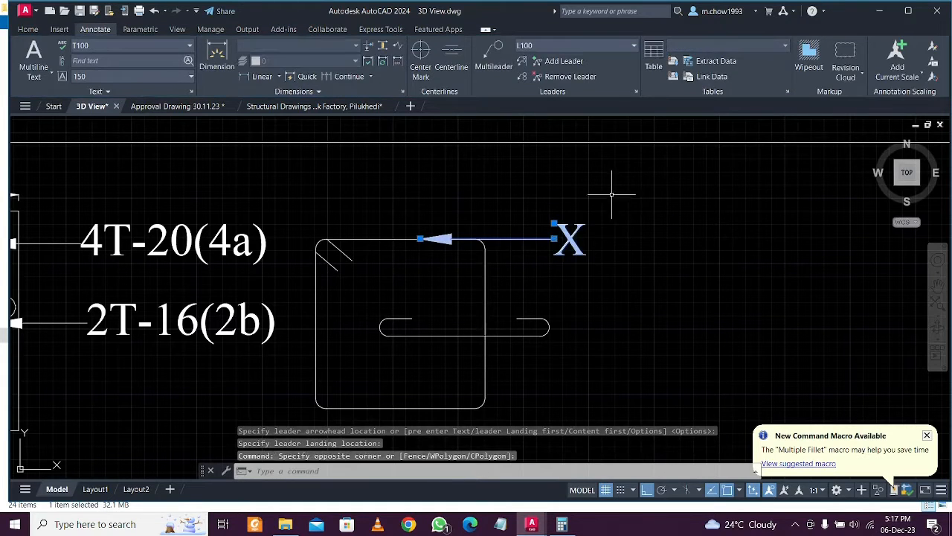
text(m)
key(Return)
click(609, 189)
click(683, 188)
mouse_move(702, 248)
mouse_down()
mouse_move(631, 223)
mouse_move(595, 195)
mouse_move(639, 204)
mouse_up()
key(Escape)
Move the X leader straight down about 66 units, just below the stirrup's top edge
click(679, 225)
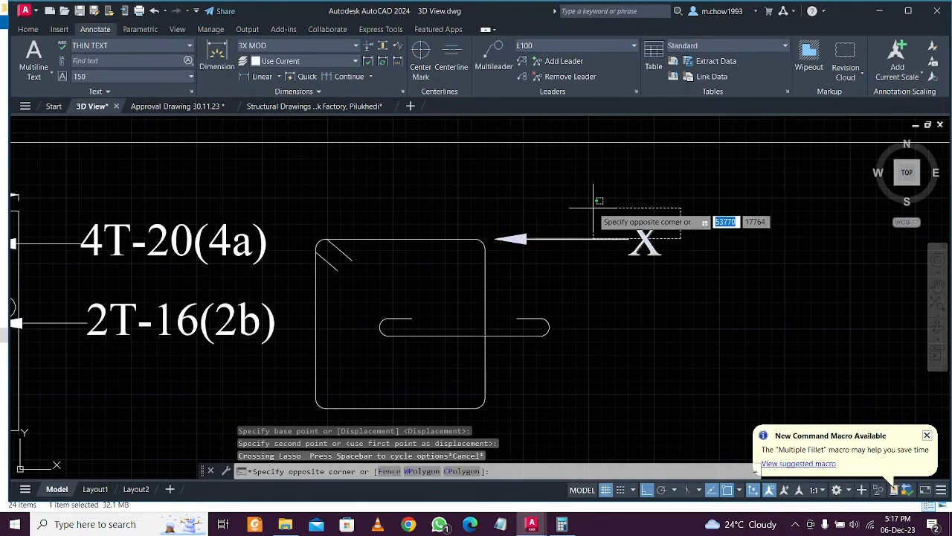
click(596, 201)
text(m)
key(Return)
click(595, 203)
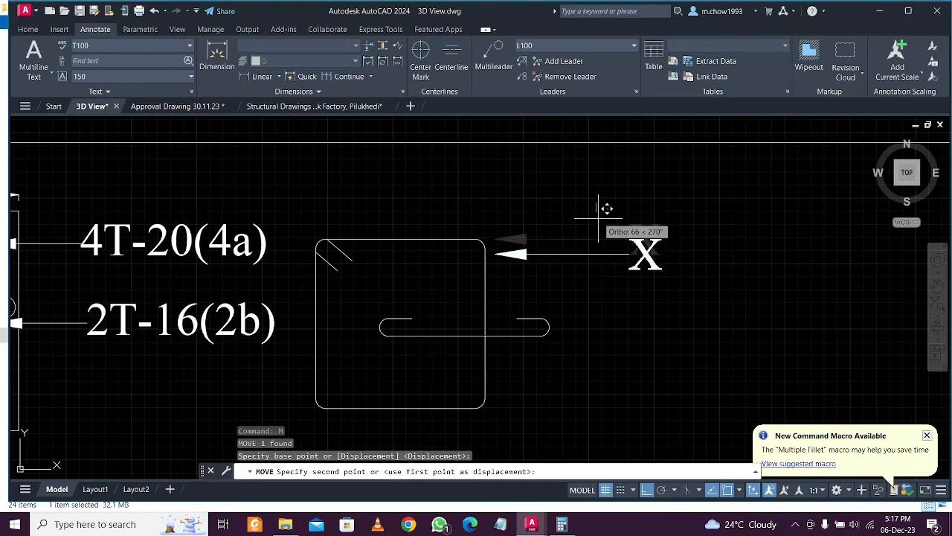
click(598, 218)
Move the X leader slightly left until its arrowhead touches the stirrup's right edge
click(670, 242)
click(599, 219)
text(m)
key(Return)
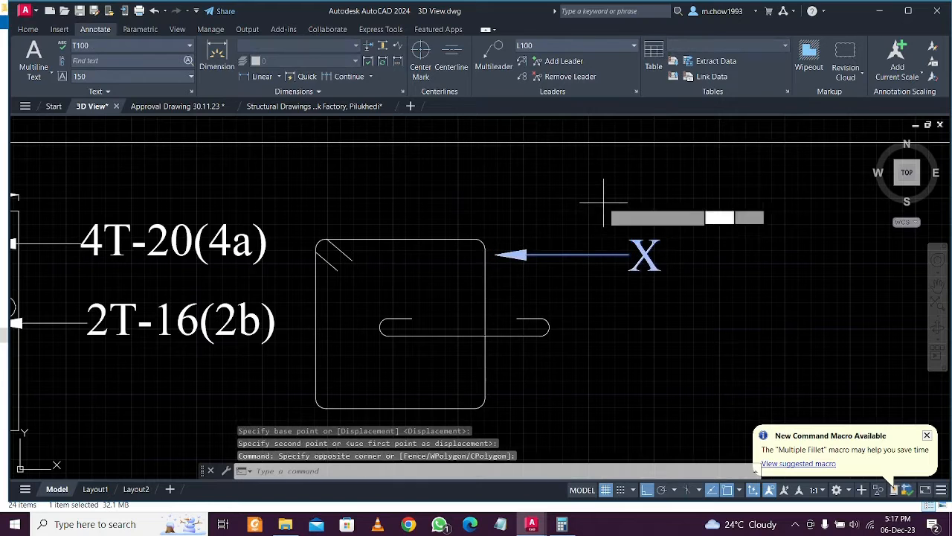
click(604, 203)
click(601, 193)
Copy the X leader straight down about 346 units to the level of the copied tie
click(648, 330)
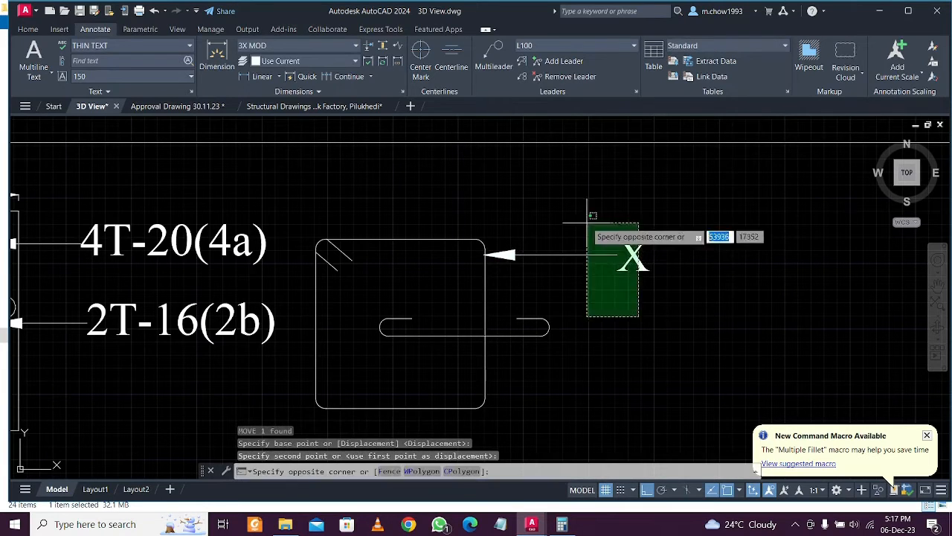
click(590, 212)
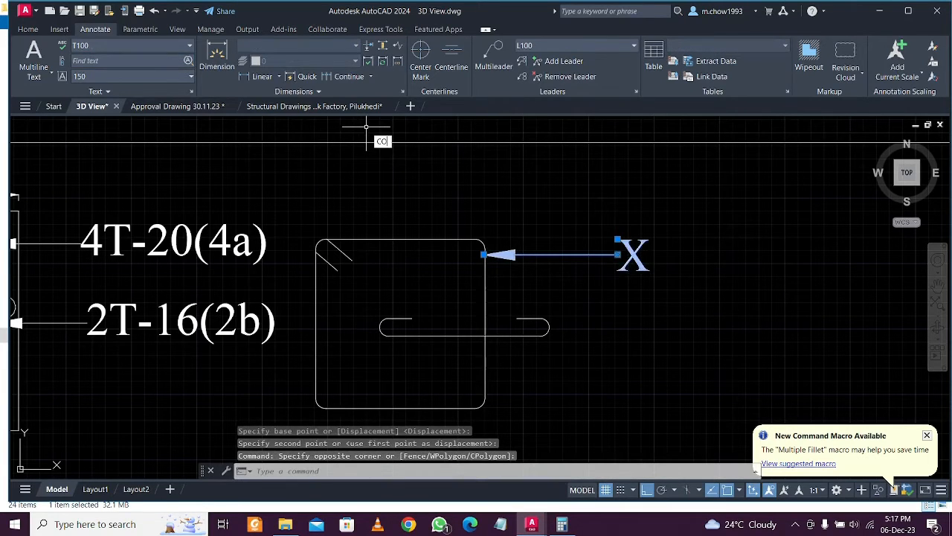
key(Return)
click(665, 250)
click(680, 314)
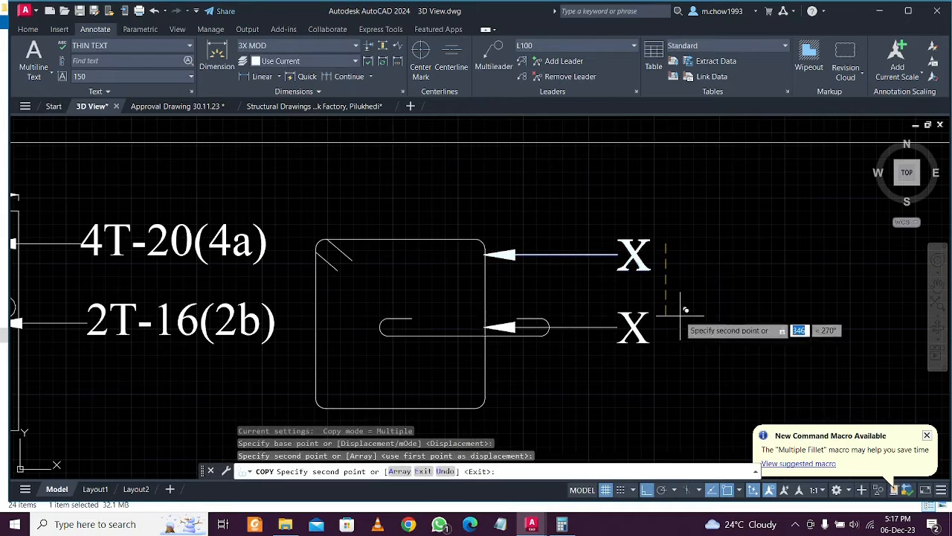
key(Escape)
Change the text of the lower leader to "Y"
click(641, 328)
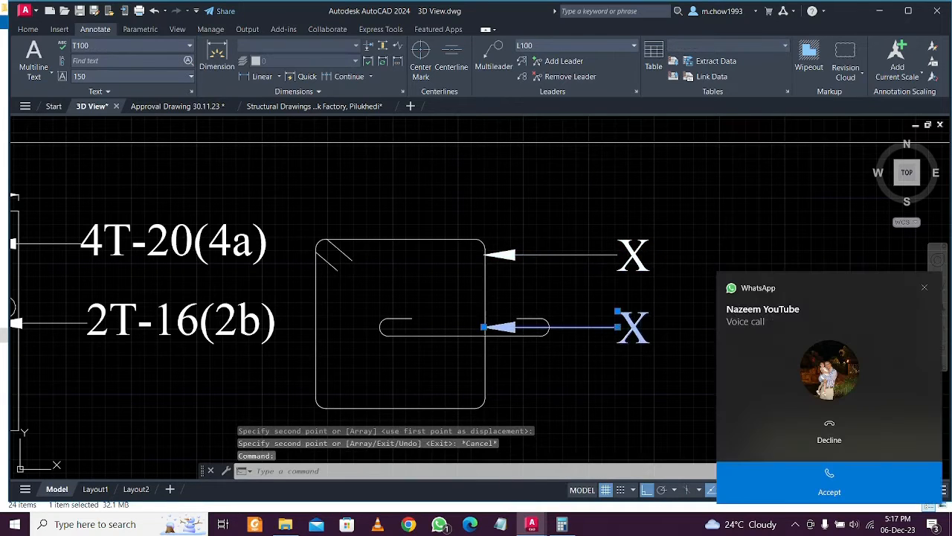
double_click(633, 327)
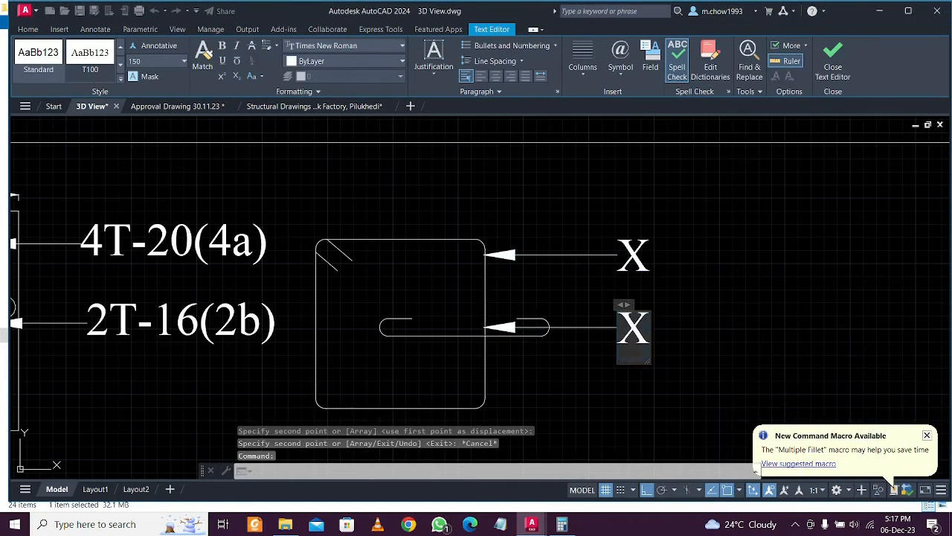
text(Y)
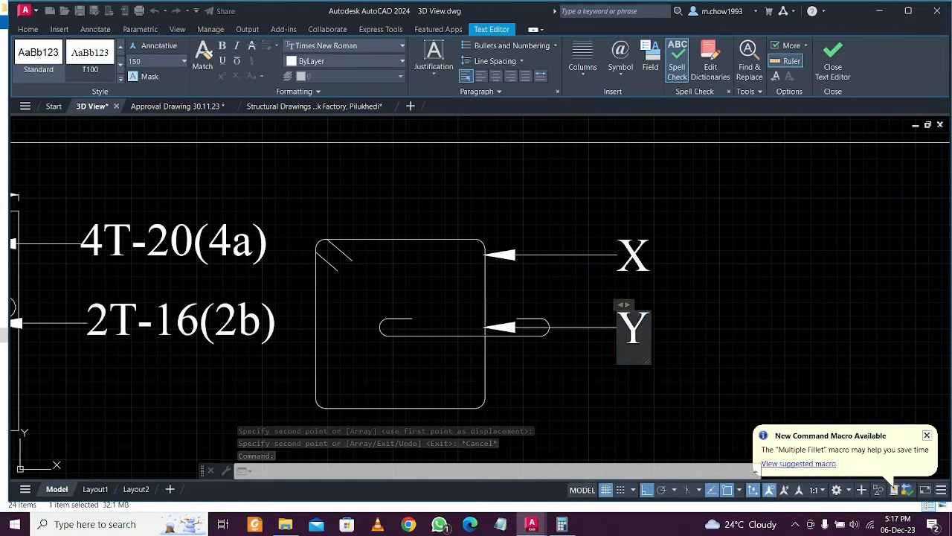
key(ctrl+Return)
Move the Y leader straight right about 275 units so its arrowhead touches the tie's right hooked end
click(679, 378)
click(629, 306)
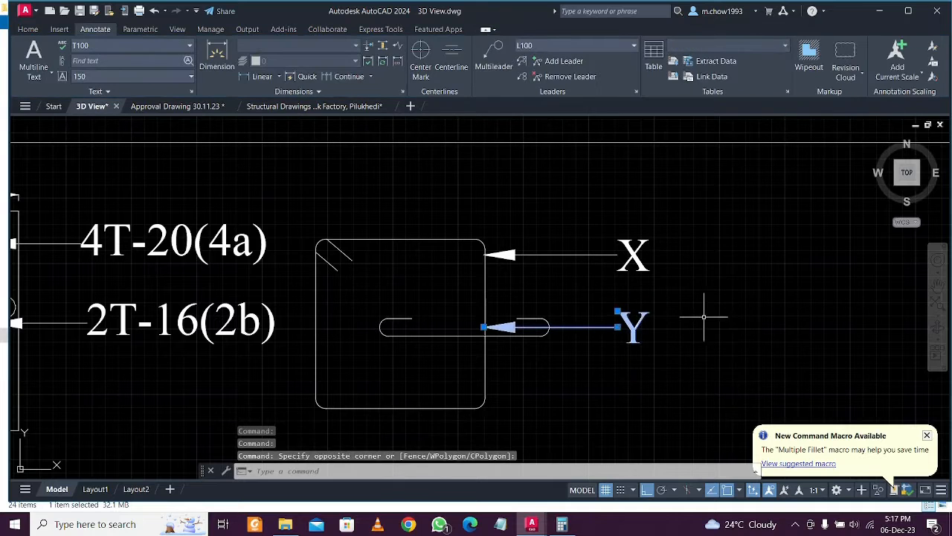
text(m)
key(Return)
click(707, 316)
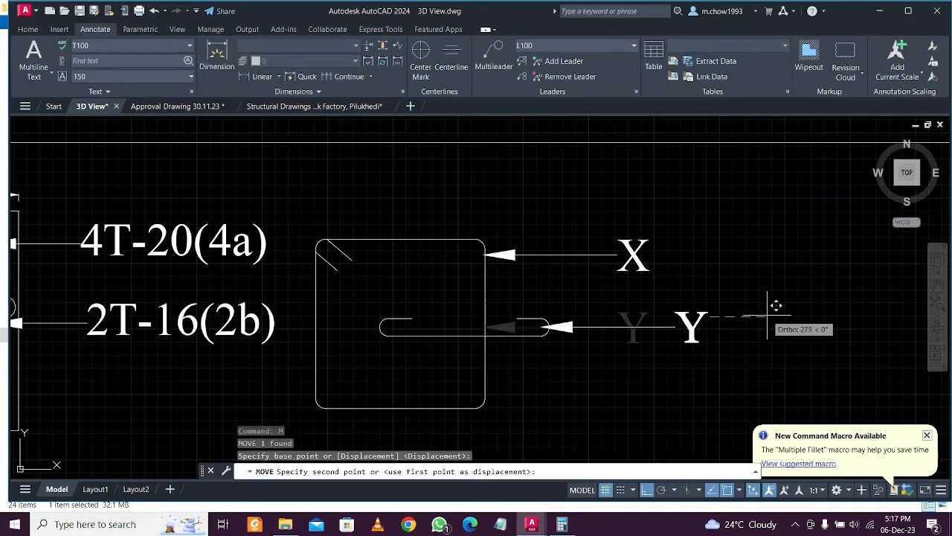
click(767, 315)
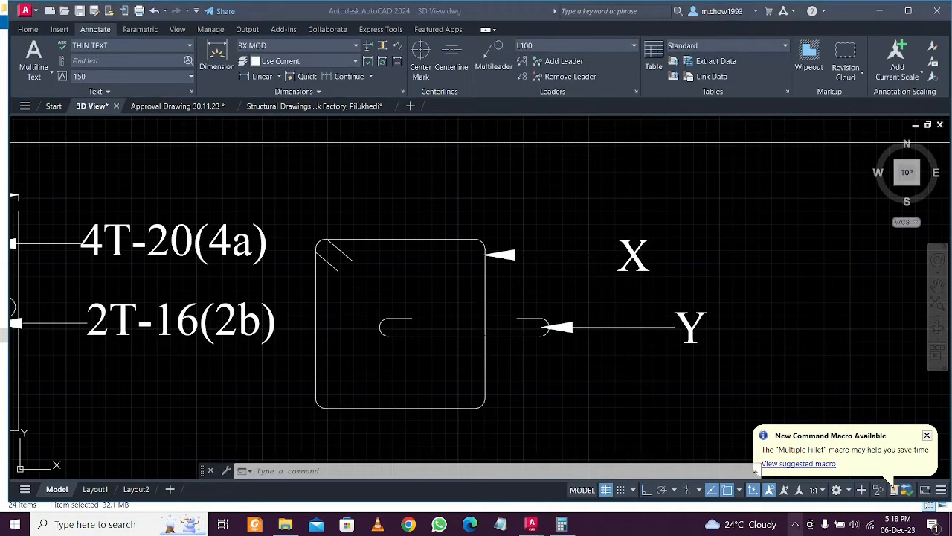
scroll(549, 347, down, 3)
scroll(299, 340, up, 1)
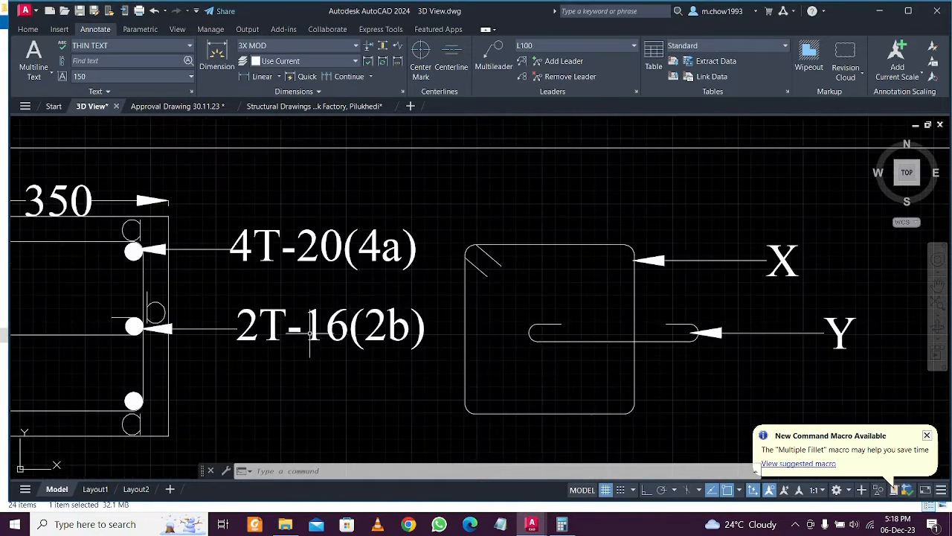
scroll(310, 333, down, 1)
middle_drag(310, 334, 362, 328)
scroll(398, 343, up, 1)
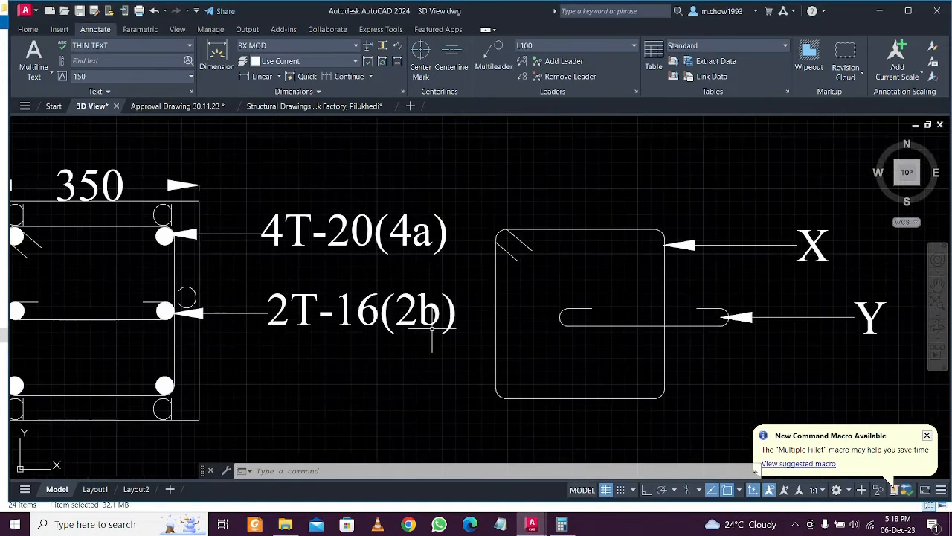
click(27, 29)
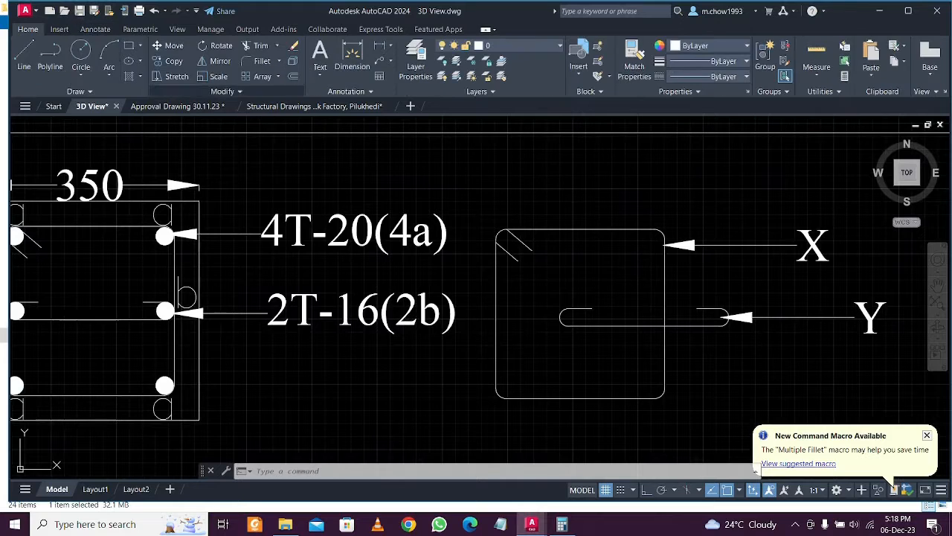
click(320, 73)
click(344, 95)
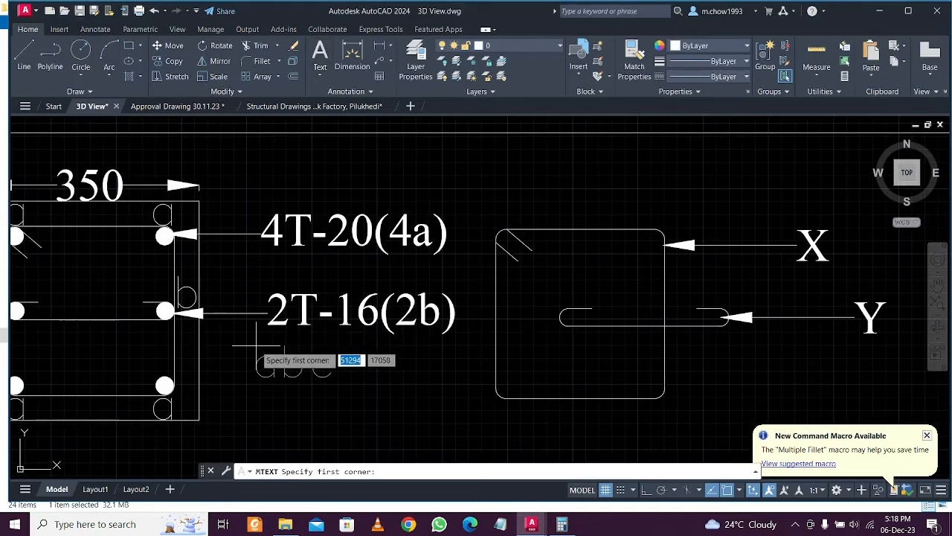
click(253, 345)
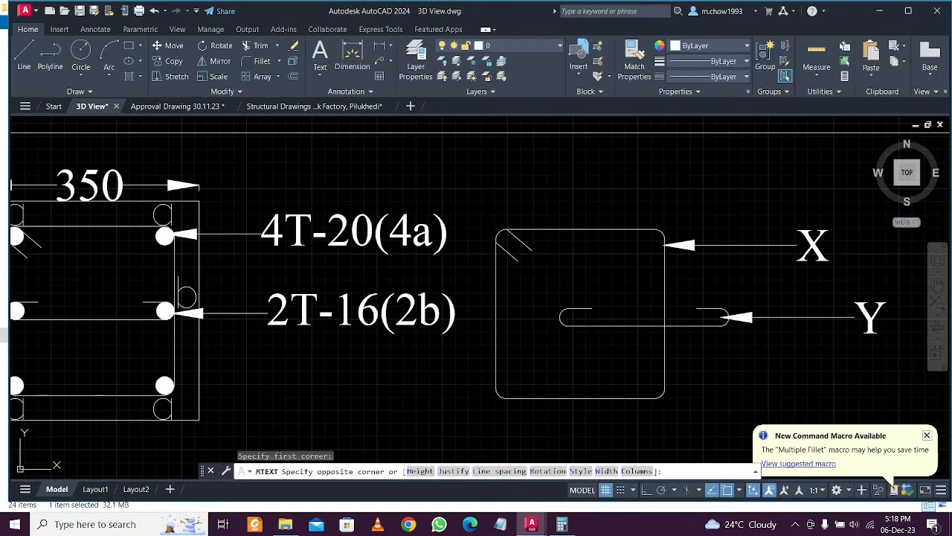
click(444, 396)
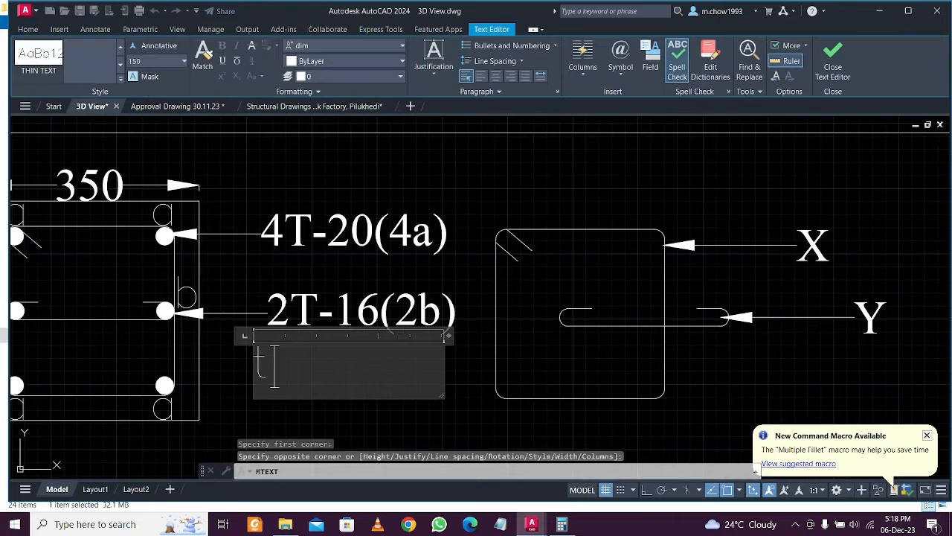
key(Escape)
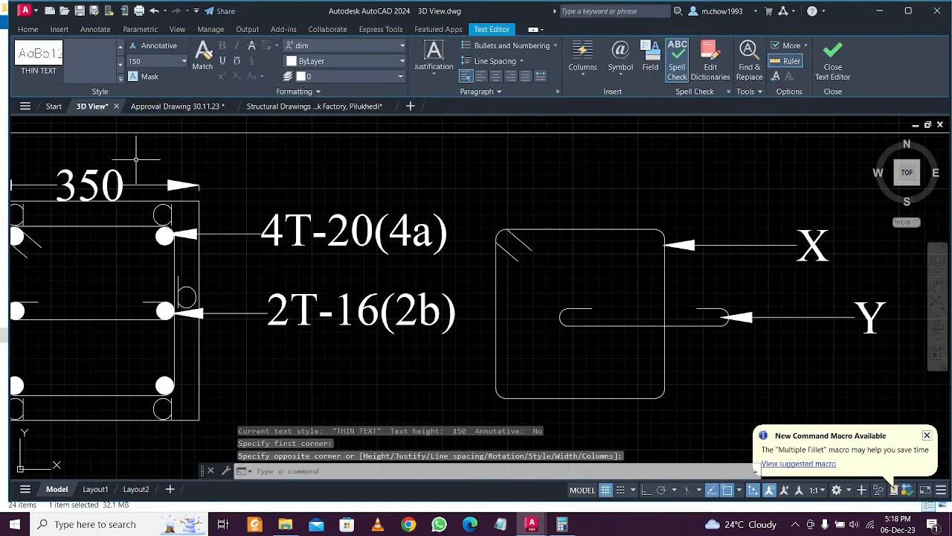
Add multiline text in style T100 below the 2T-16(2b) label, reading "Ties group G1" with "(x +y)" underneath
click(96, 29)
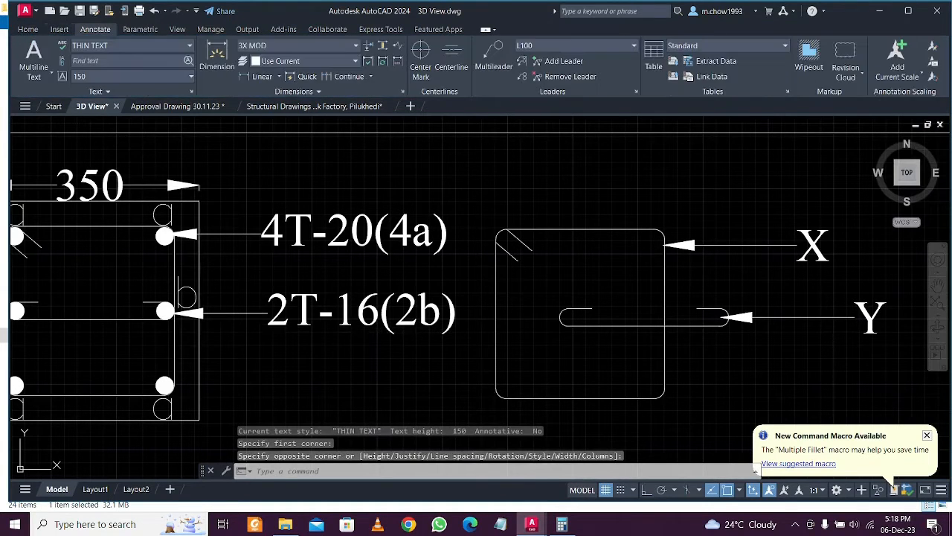
click(132, 45)
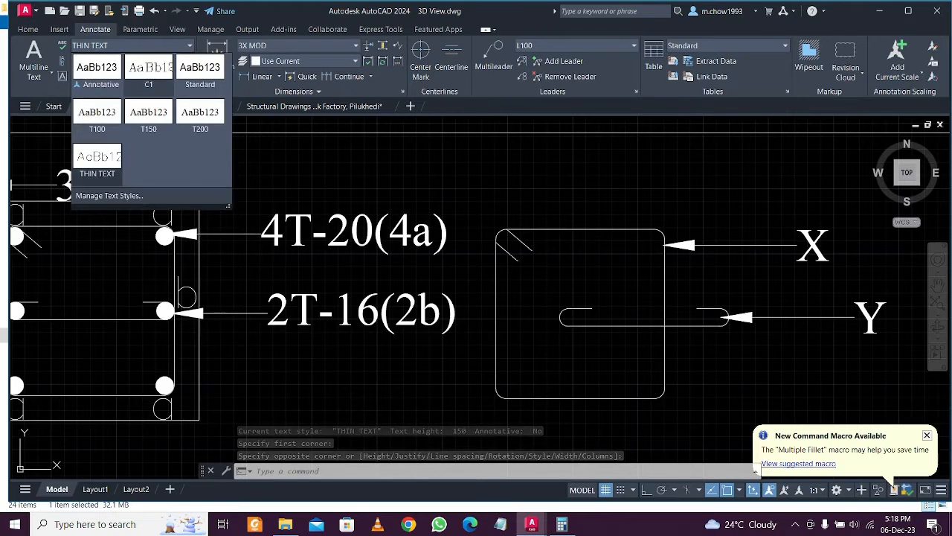
click(96, 112)
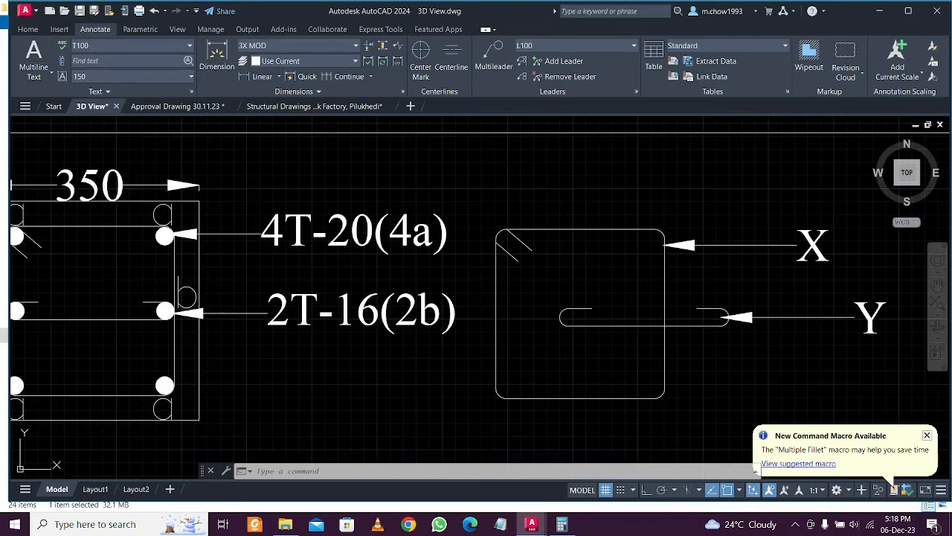
click(34, 59)
click(234, 343)
click(423, 423)
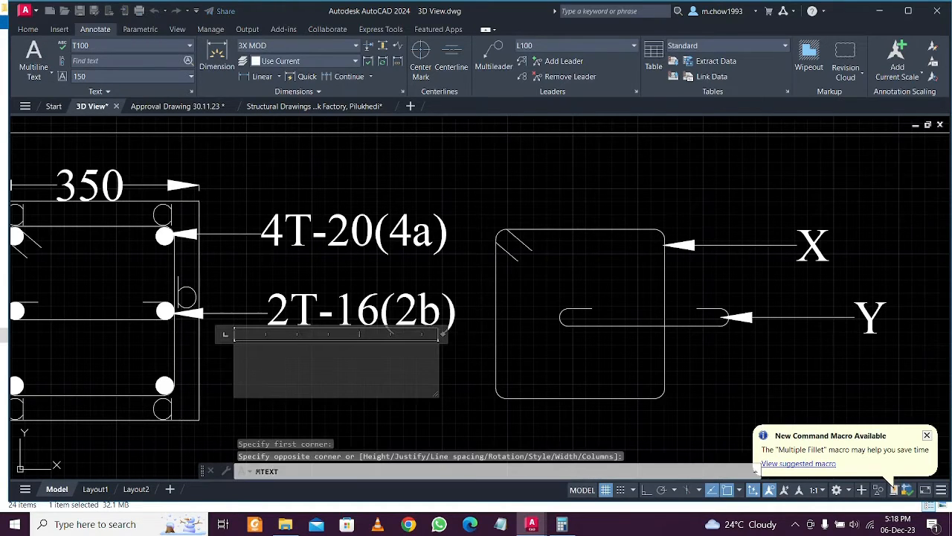
text(t)
key(BackSpace)
text(Ti)
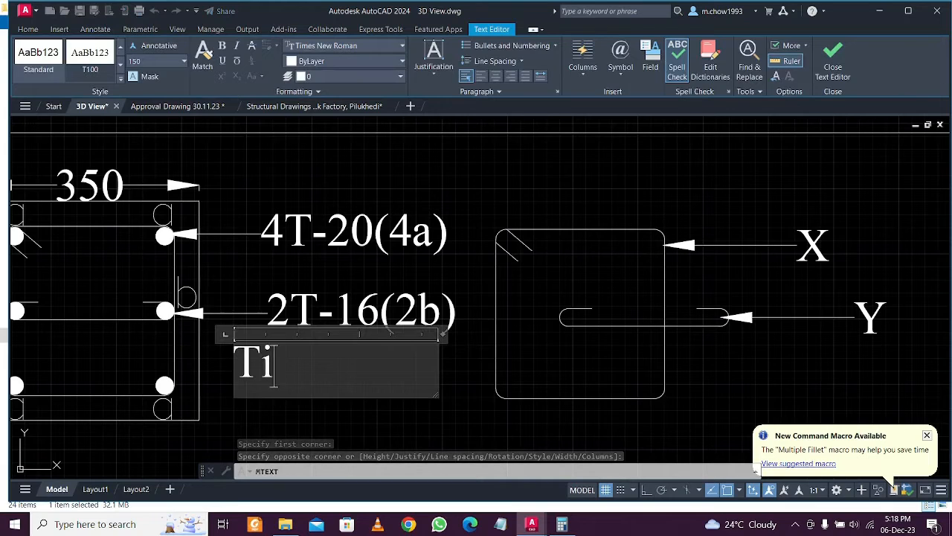
text(es grou)
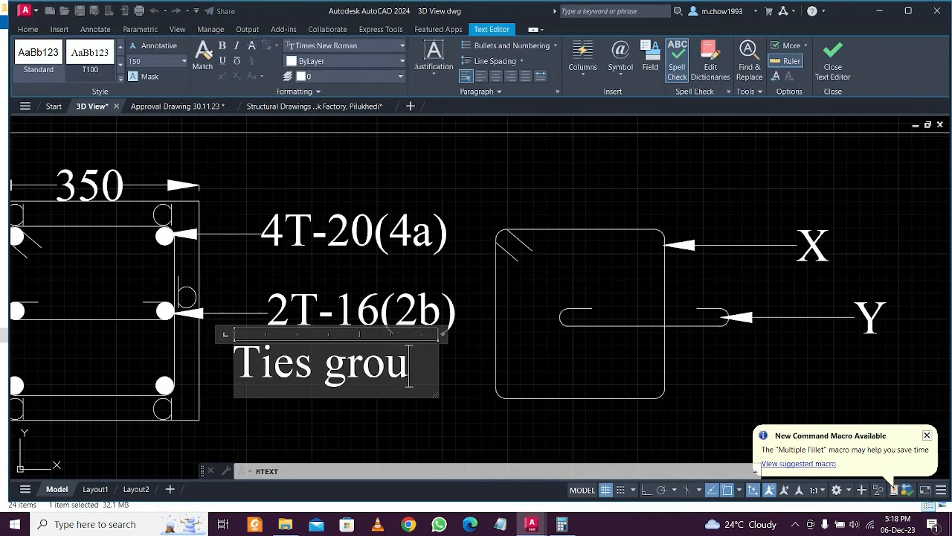
text(p)
key(Return)
text(G1)
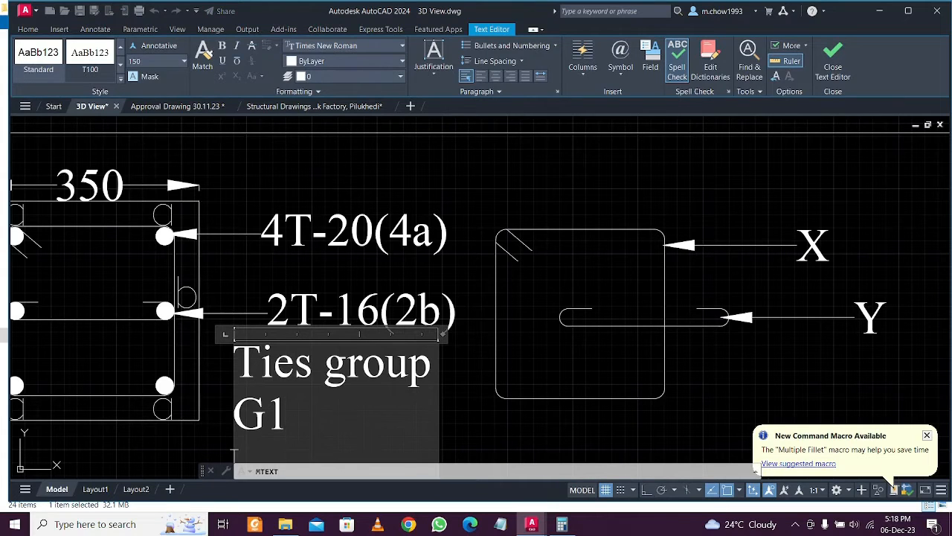
scroll(471, 355, down, 2)
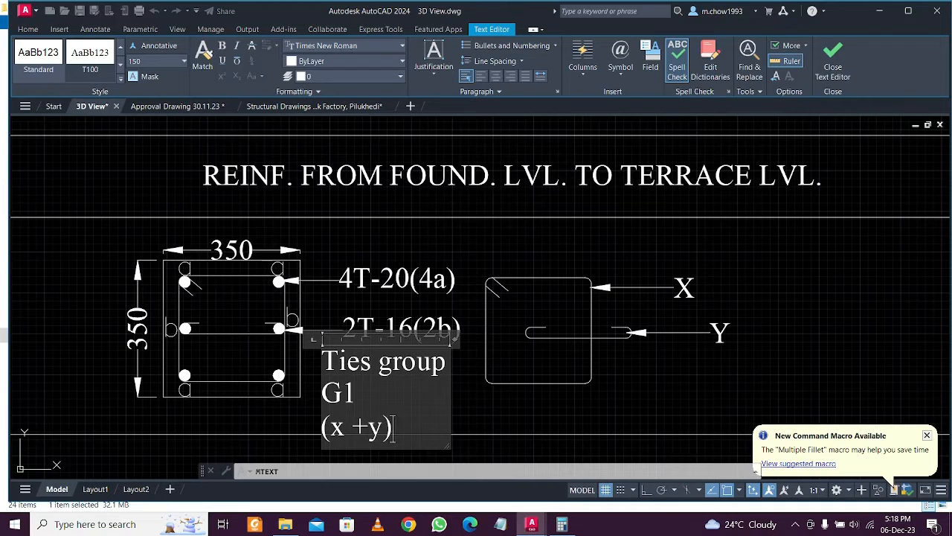
click(484, 385)
Widen the ties note's text box until "Ties group G1" fits on one line
middle_drag(438, 387, 425, 375)
scroll(370, 377, up, 1)
double_click(334, 383)
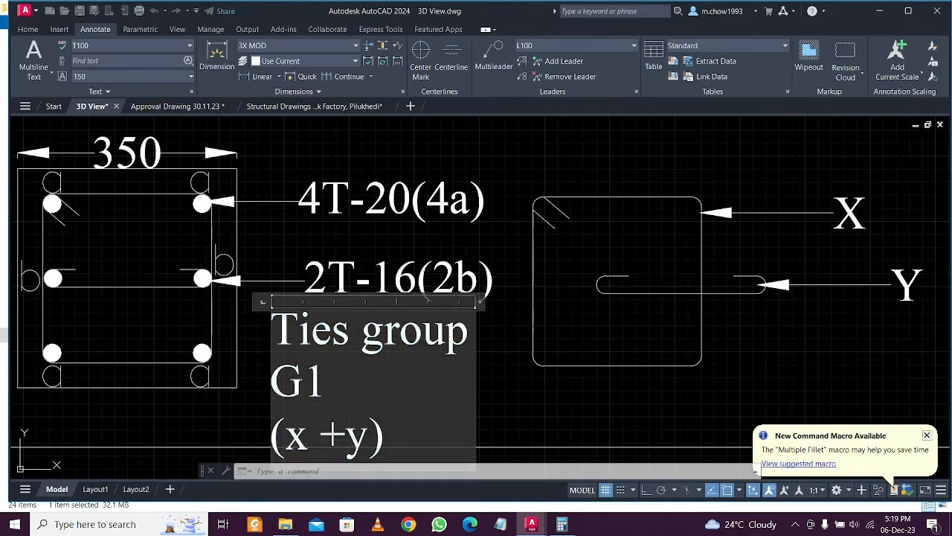
drag(519, 301, 560, 301)
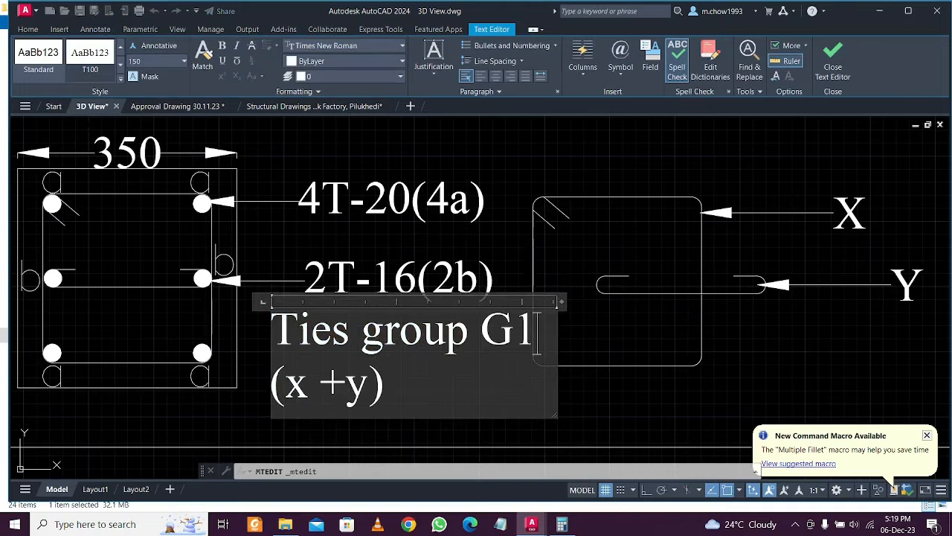
click(606, 382)
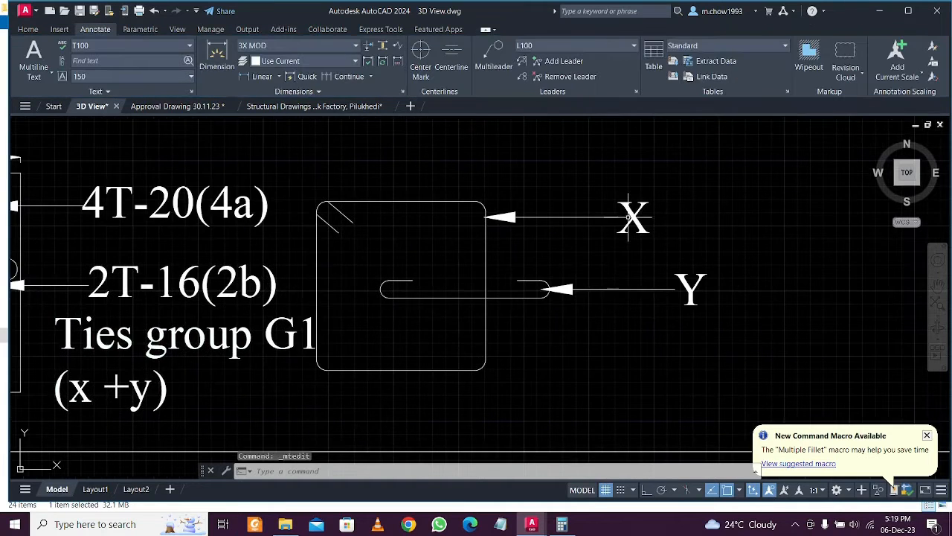
Change the X and Y leader texts to lowercase "x" and "y"
click(628, 216)
click(624, 220)
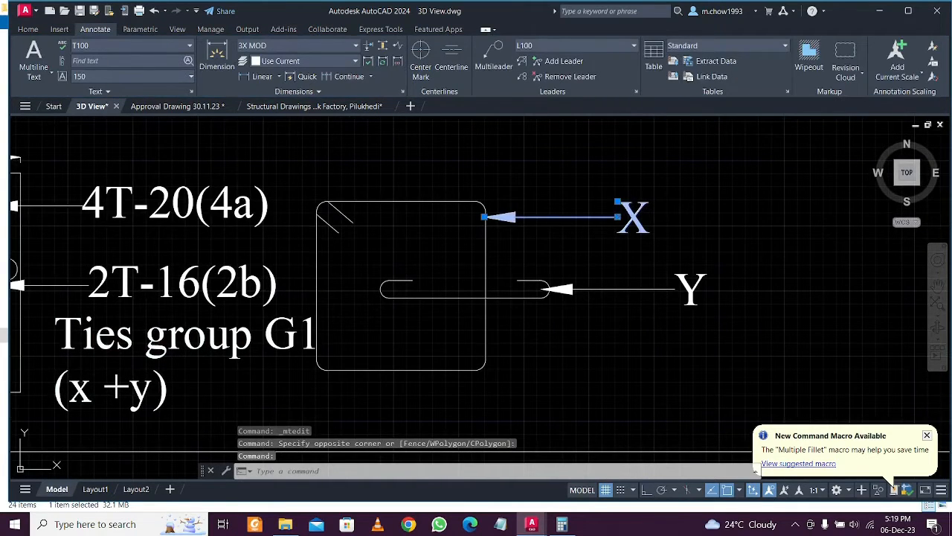
double_click(633, 217)
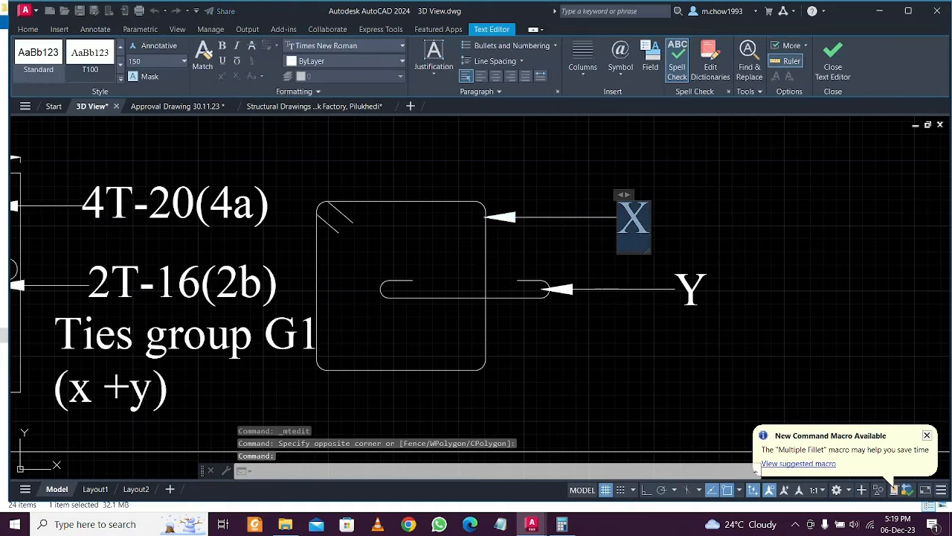
click(690, 289)
click(690, 288)
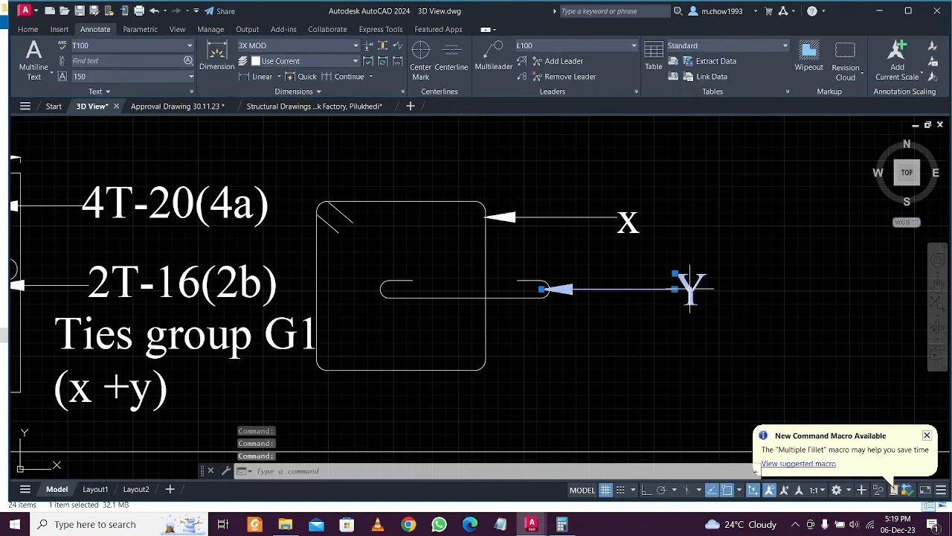
double_click(690, 288)
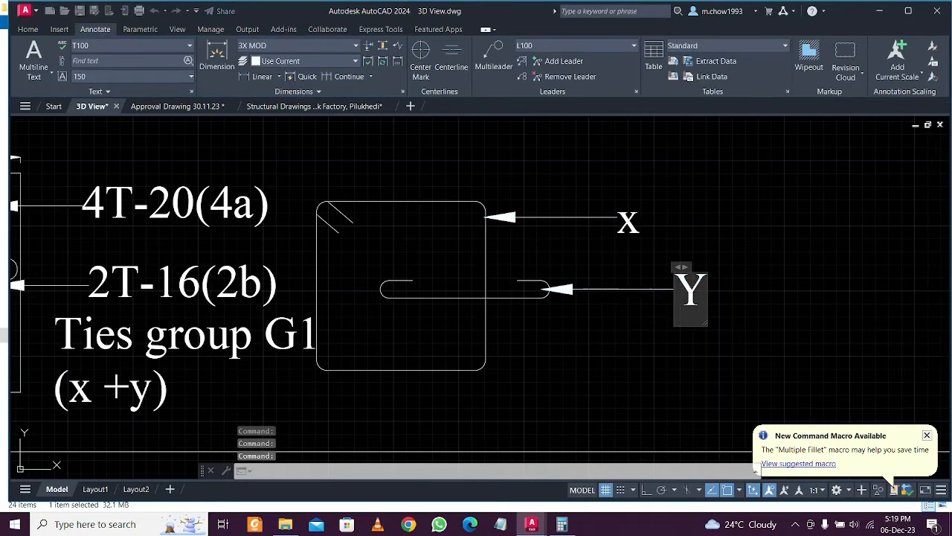
click(644, 350)
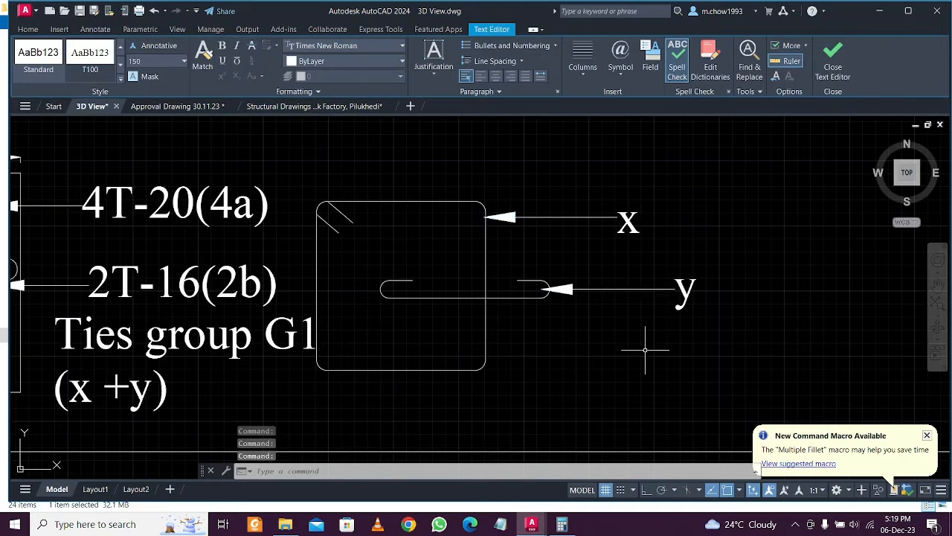
Move the "Ties group G1 (x +y)" note slightly down and left, clear of the stirrup detail
scroll(557, 302, down, 2)
middle_drag(369, 352, 407, 325)
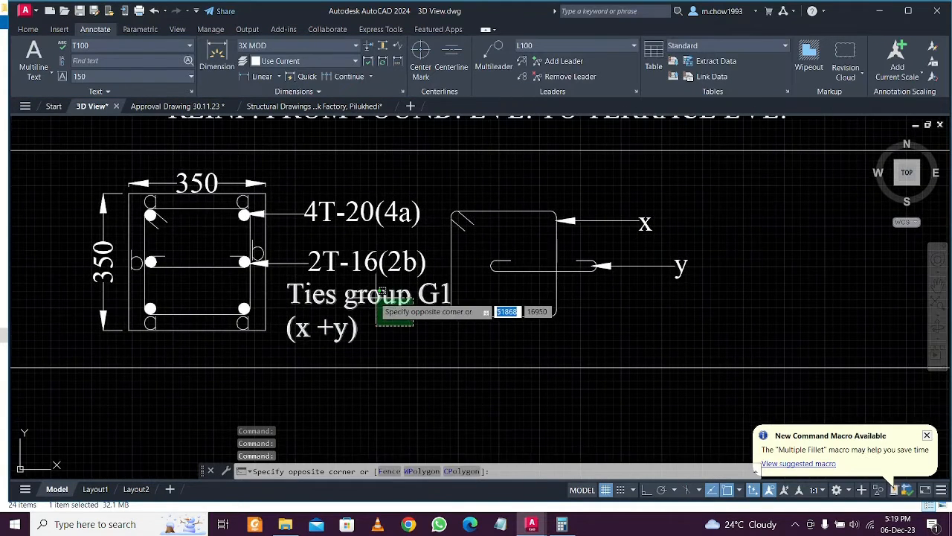
click(346, 292)
text(m)
key(Return)
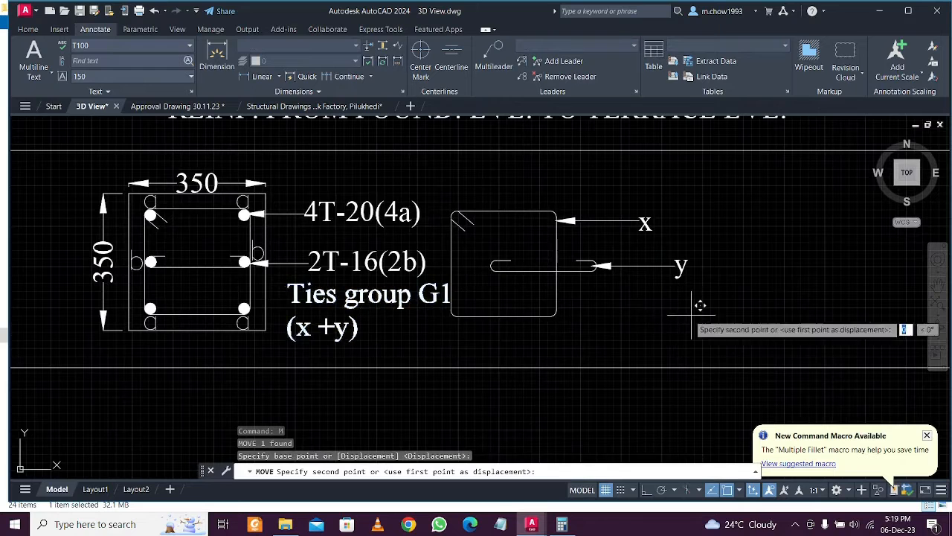
click(698, 305)
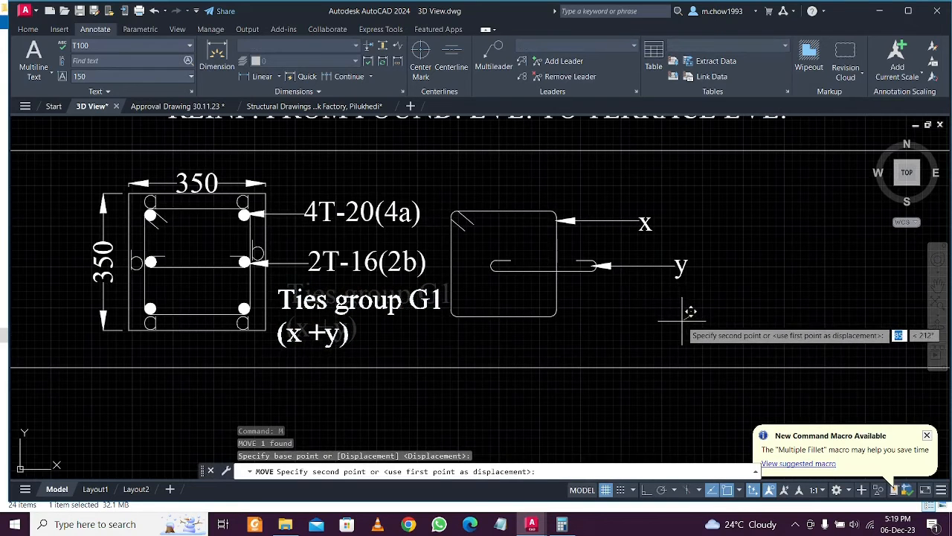
click(679, 319)
Move the reinforcement heading, C1 section, labels and tie details straight left until they sit just inside the line beside the SIZE column
scroll(449, 242, down, 4)
middle_drag(504, 253, 459, 265)
scroll(228, 230, up, 2)
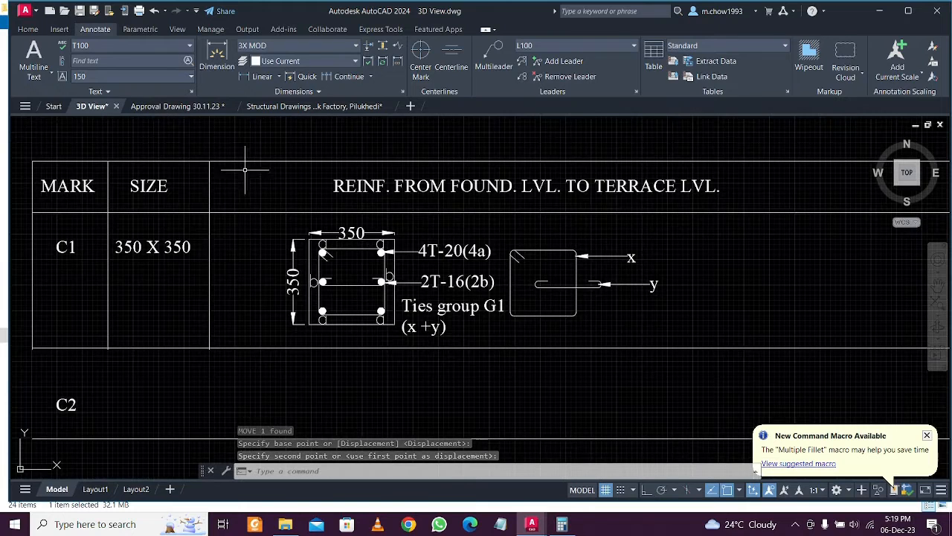
click(256, 147)
click(717, 384)
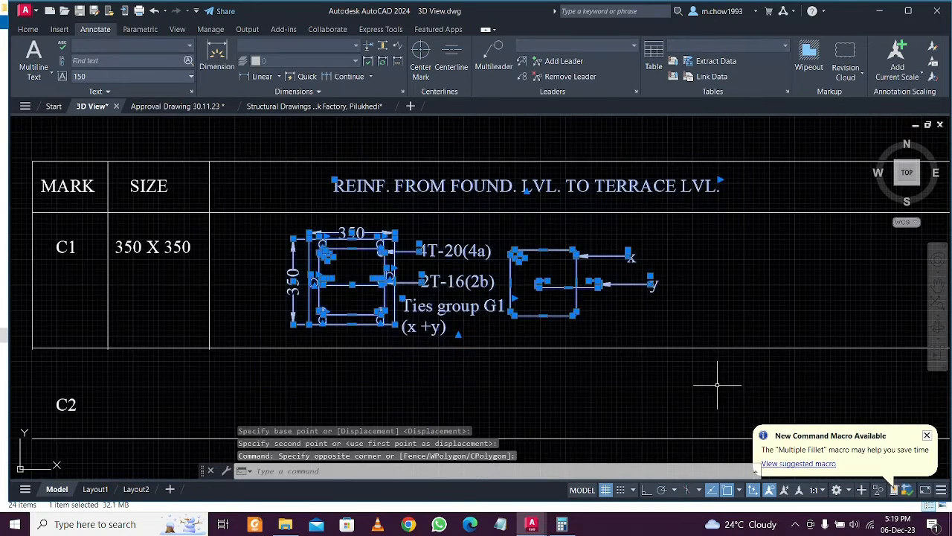
text(m)
key(Return)
click(718, 376)
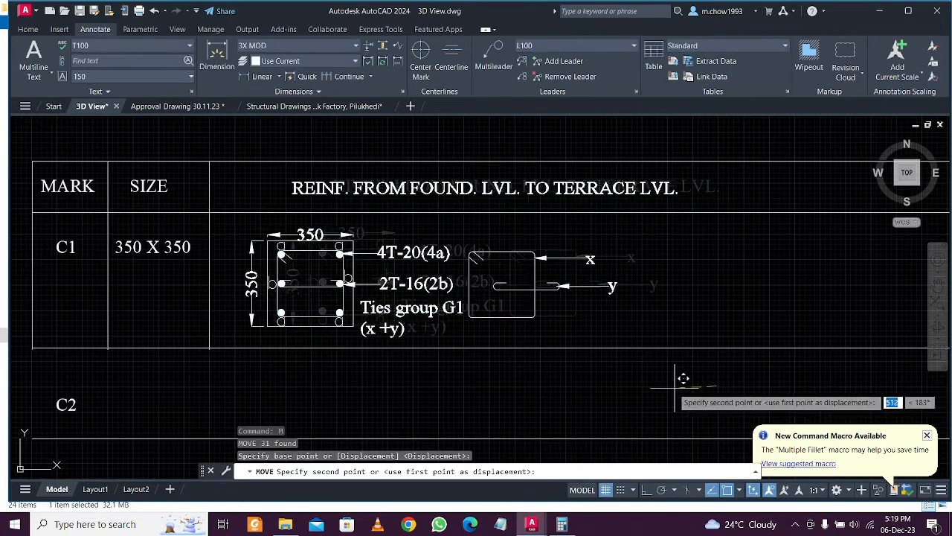
key(F8)
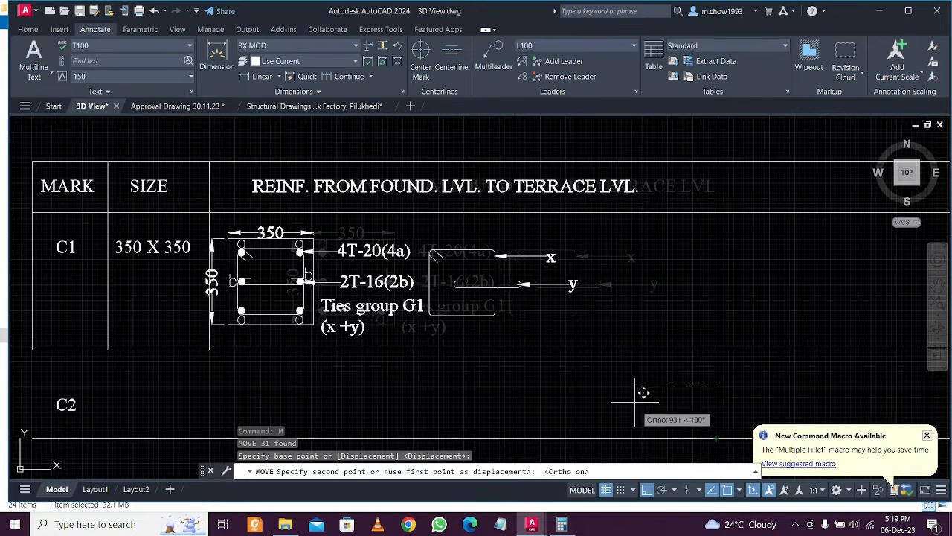
click(655, 402)
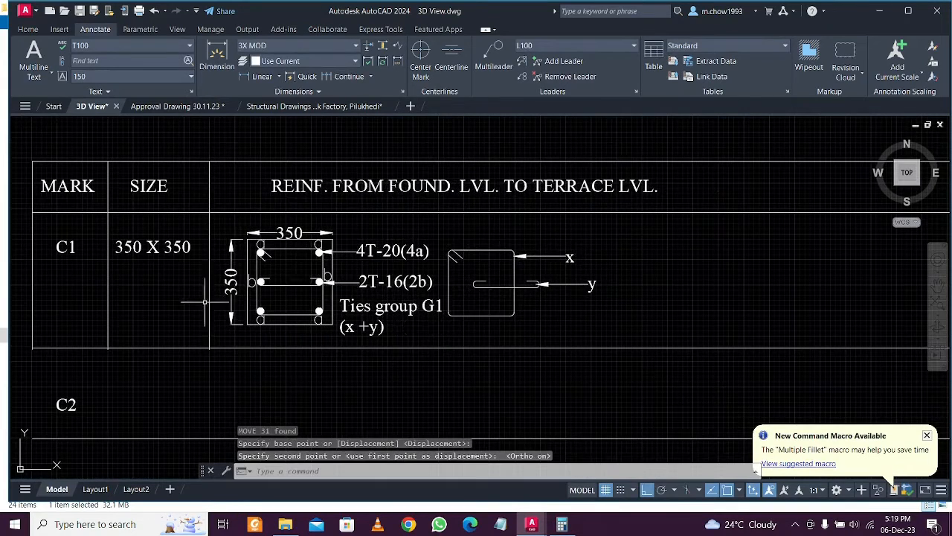
Copy the vertical line after the SIZE column horizontally to just past the reinforcement heading, forming the table's outer edge
scroll(223, 313, up, 2)
click(202, 325)
click(149, 310)
scroll(156, 305, down, 1)
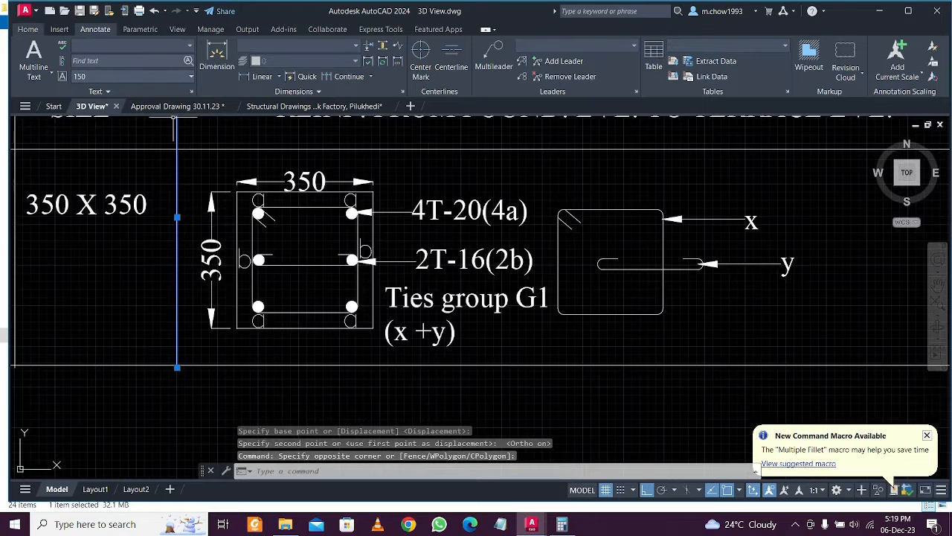
click(28, 29)
click(168, 61)
scroll(256, 288, down, 2)
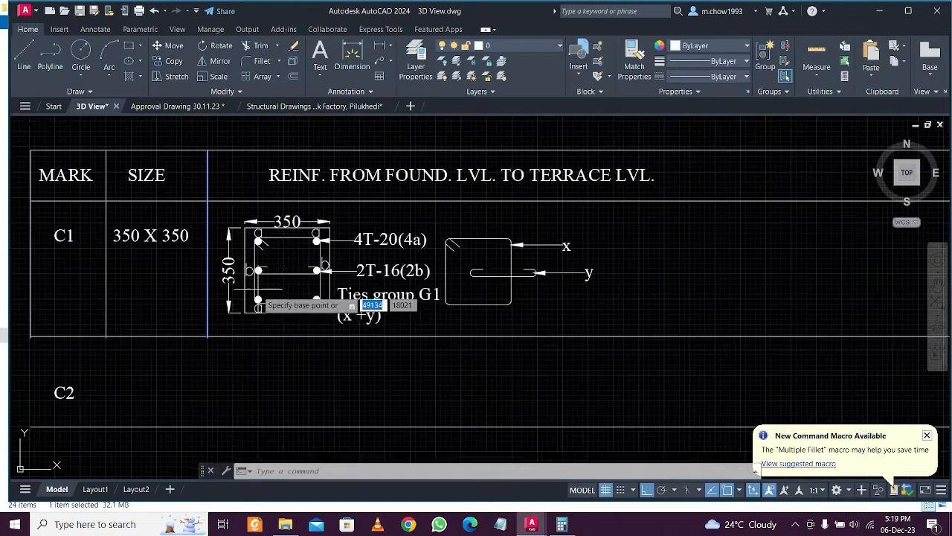
click(251, 378)
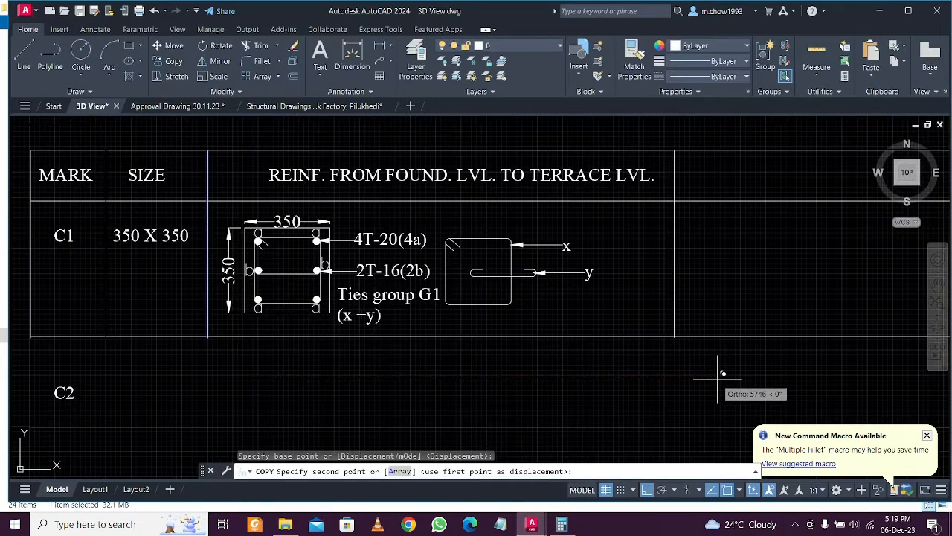
key(Escape)
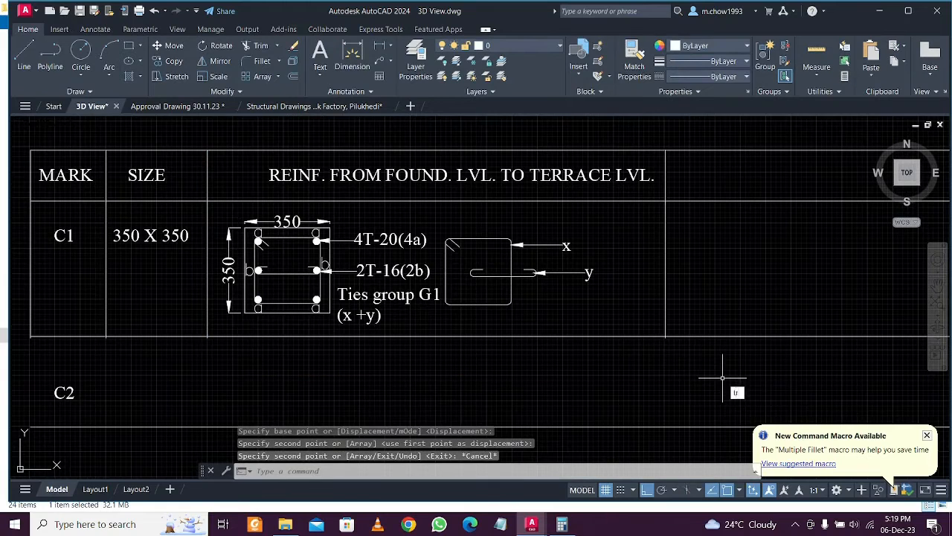
Trim the heading row and C1 row lines where they overrun the table's new outer vertical edge
key(Return)
click(723, 378)
click(698, 139)
scroll(693, 164, down, 2)
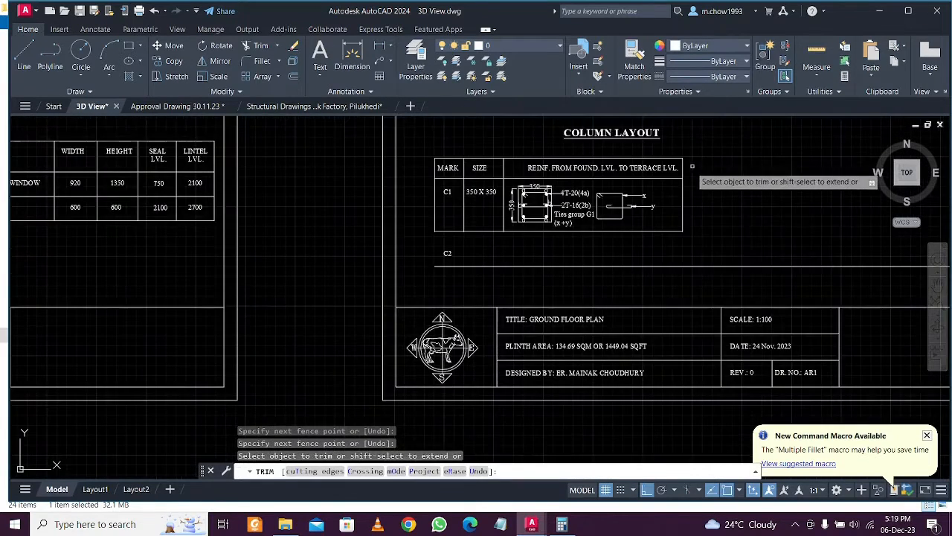
middle_drag(631, 247, 522, 269)
key(Escape)
Delete the C2 mark and the long horizontal line below it
scroll(357, 299, up, 2)
click(377, 299)
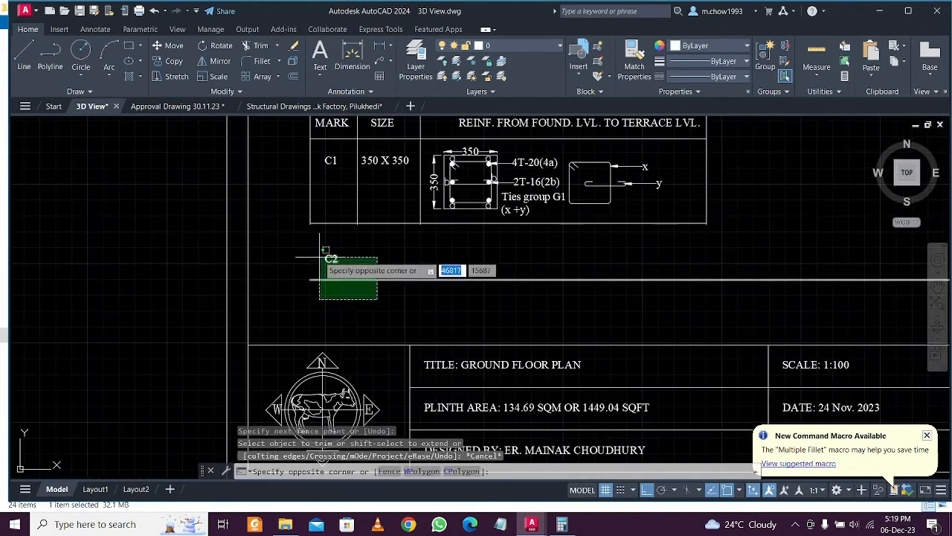
click(320, 257)
key(Delete)
scroll(319, 259, down, 3)
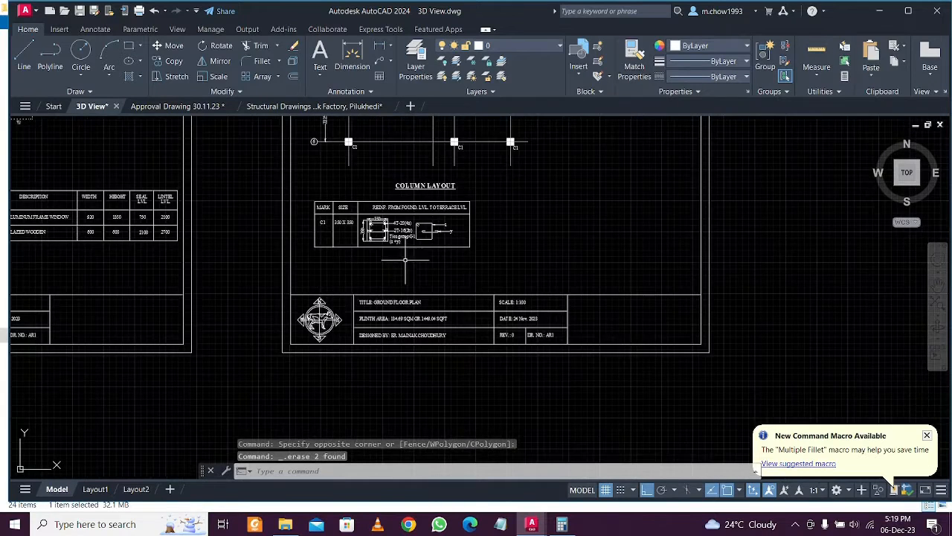
Move the C1 mark and its 350 X 350 size text straight down to the middle of their row
scroll(250, 233, up, 5)
click(268, 230)
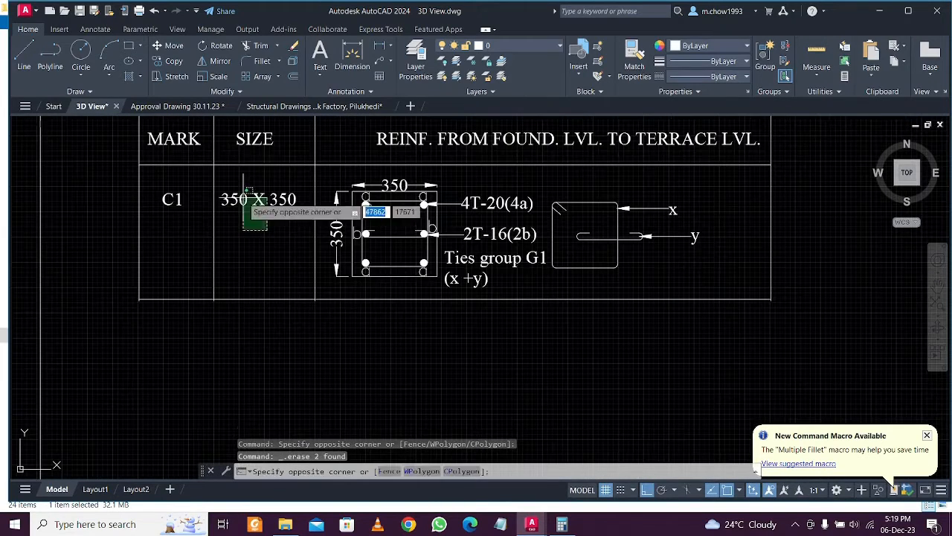
click(243, 197)
click(197, 219)
click(167, 188)
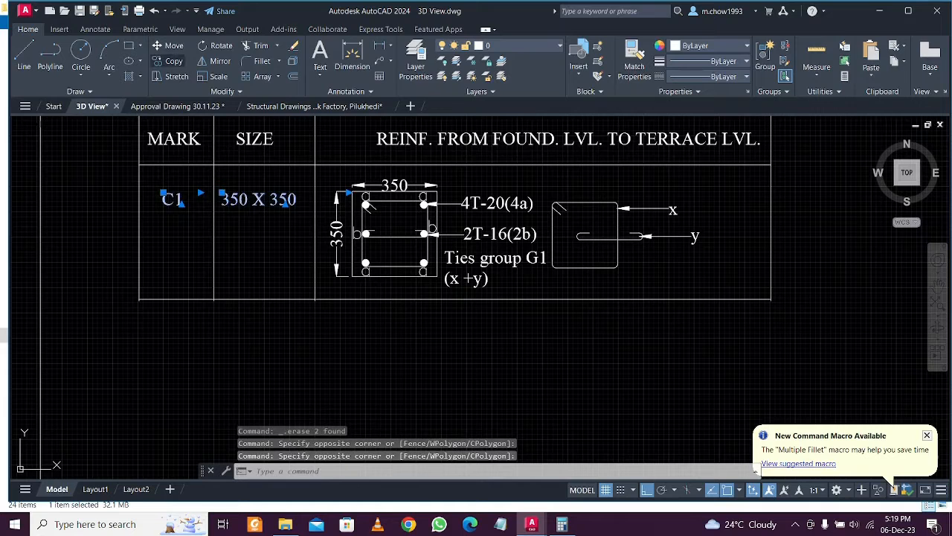
click(168, 45)
click(94, 192)
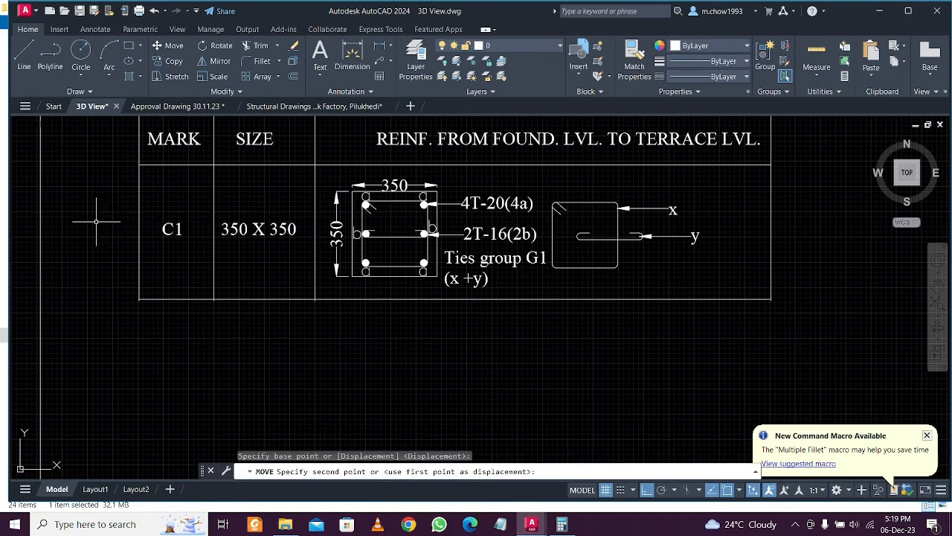
click(96, 221)
Copy the whole C1 row content with its bottom line straight down by one row height to form a second row
click(116, 170)
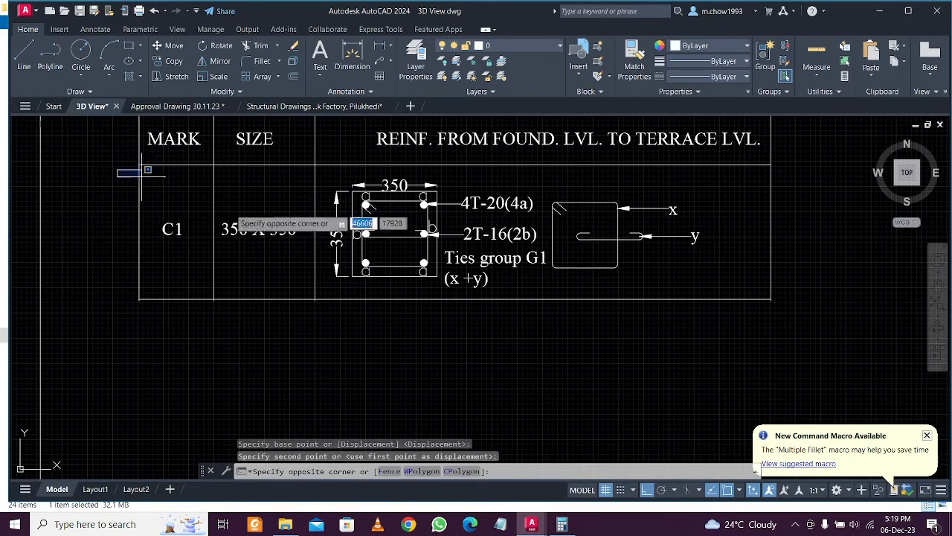
scroll(341, 277, down, 2)
click(664, 327)
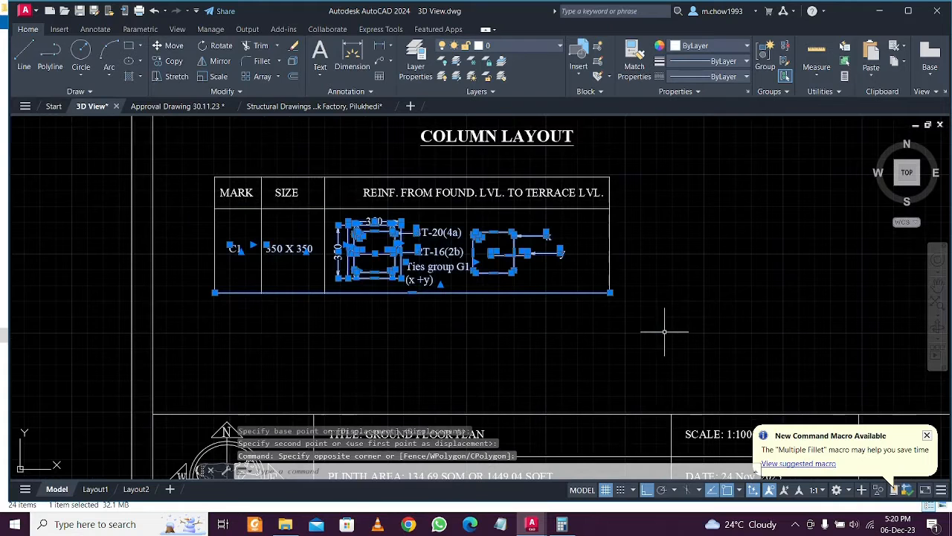
text(co)
key(Return)
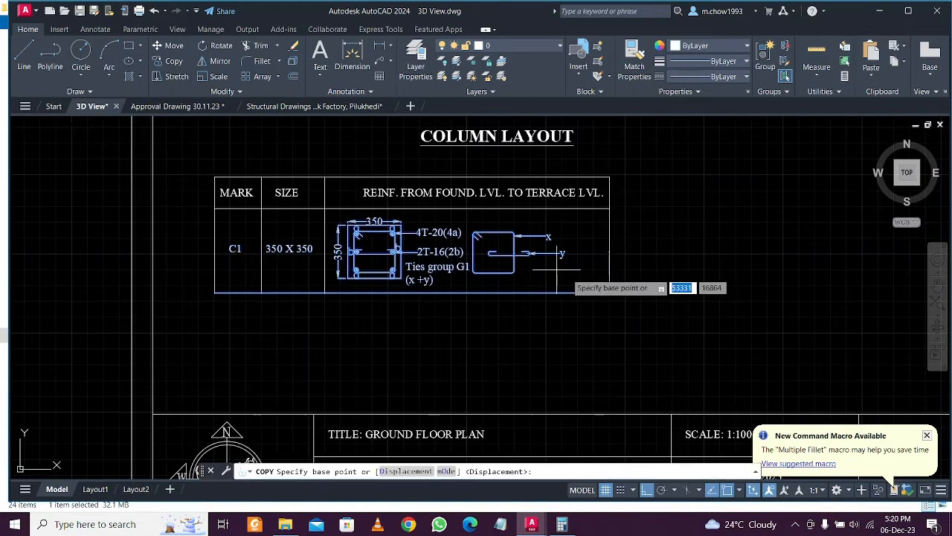
scroll(611, 223, up, 2)
click(611, 199)
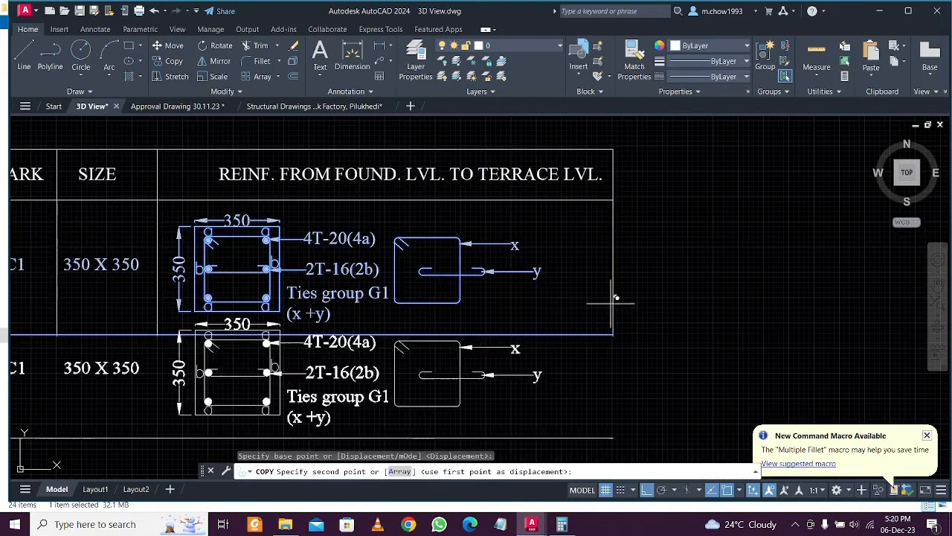
click(614, 334)
key(Escape)
scroll(595, 312, down, 3)
scroll(545, 334, up, 2)
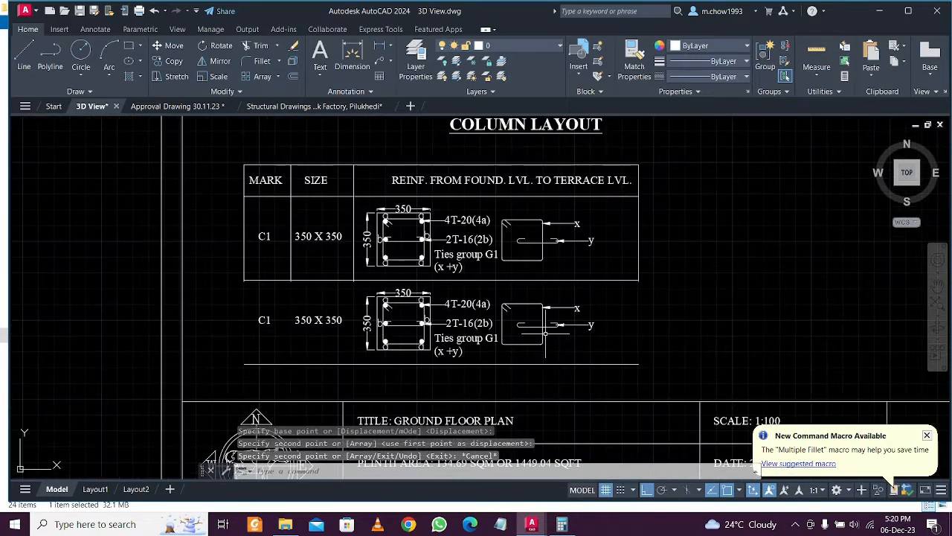
Extend the table's four vertical lines down to the second row's bottom line
click(601, 363)
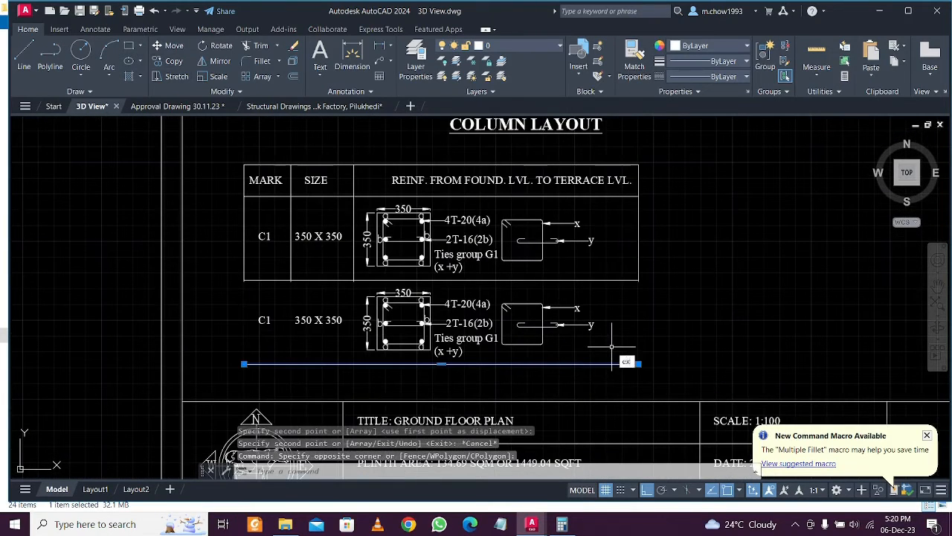
key(Return)
scroll(162, 275, up, 2)
click(362, 278)
scroll(337, 268, down, 1)
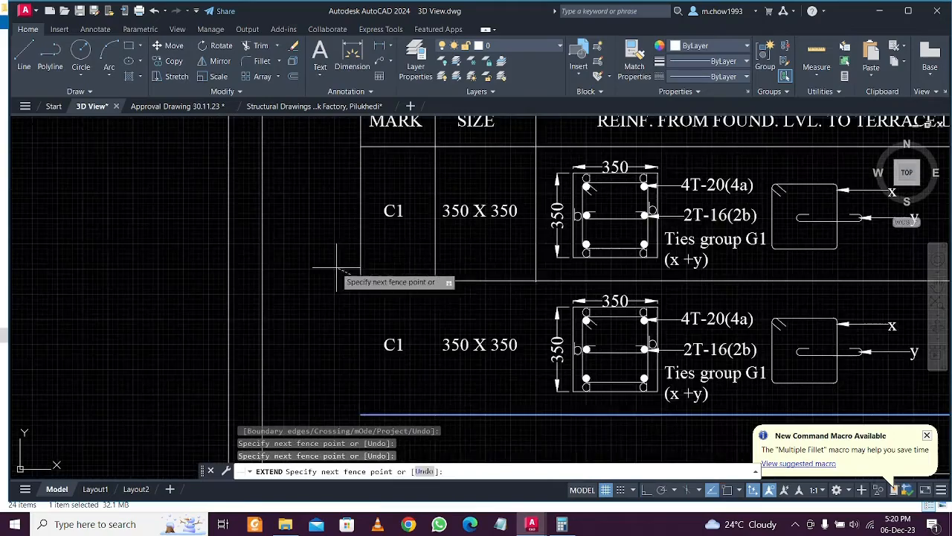
middle_drag(557, 278, 403, 292)
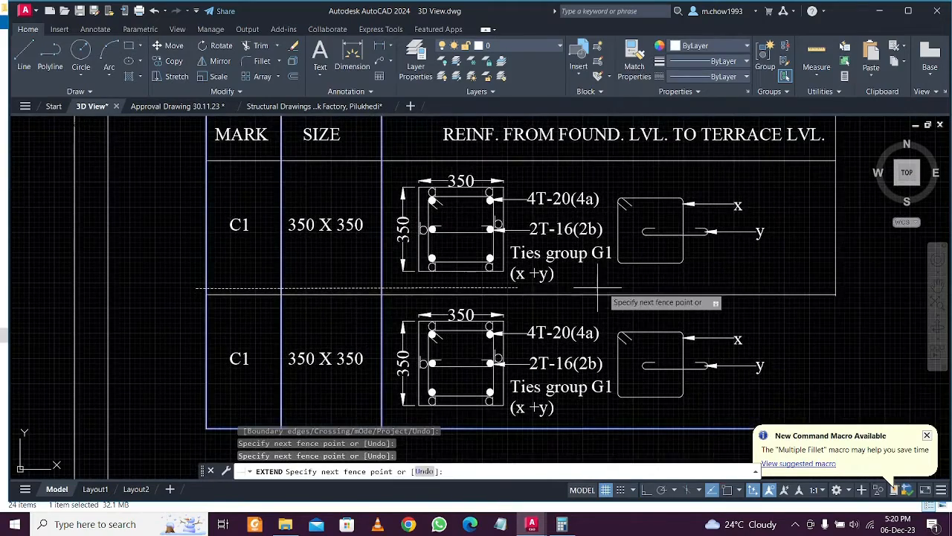
click(881, 281)
key(Escape)
Change the second row's 4T-20(4a) bar label to 8T-16
mouse_move(348, 355)
middle_down()
mouse_move(333, 268)
mouse_move(295, 298)
middle_up()
scroll(512, 316, up, 4)
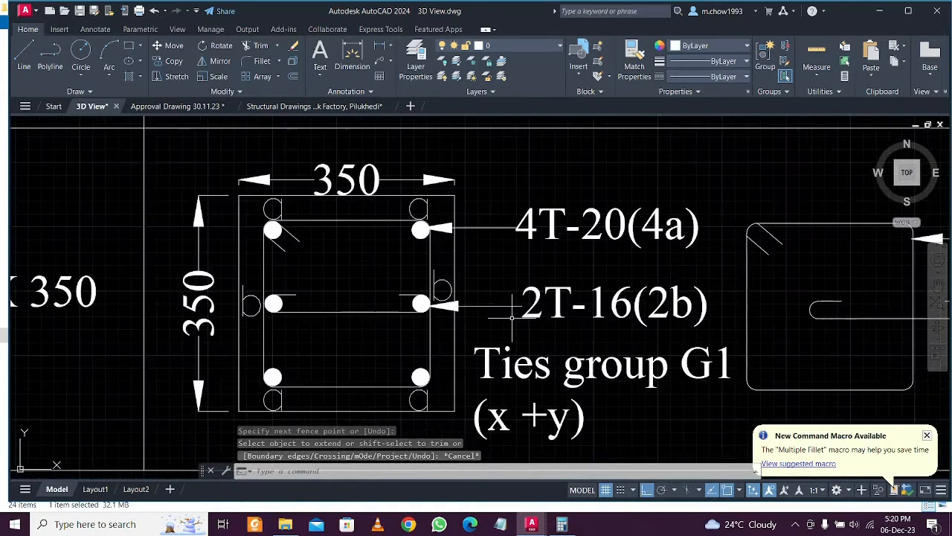
scroll(512, 317, down, 3)
scroll(512, 316, up, 3)
middle_drag(512, 316, 501, 307)
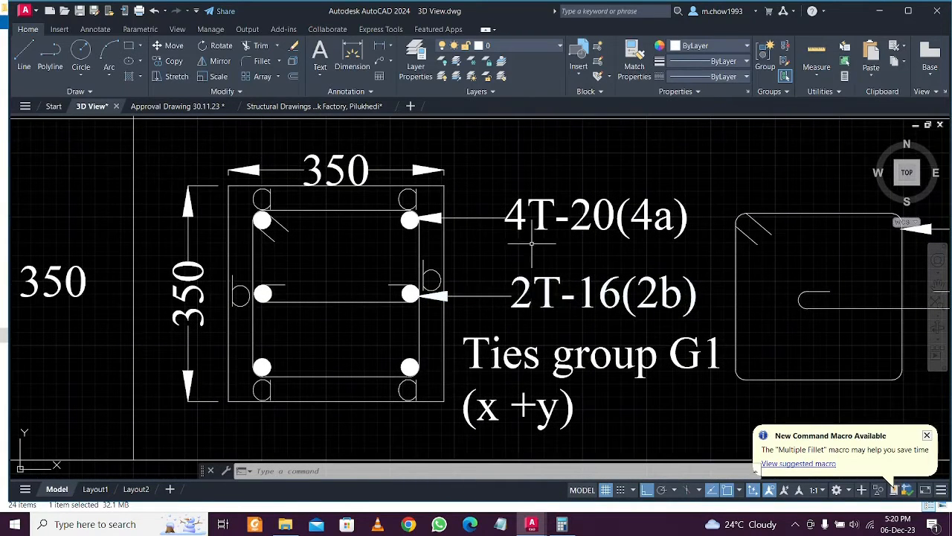
click(522, 221)
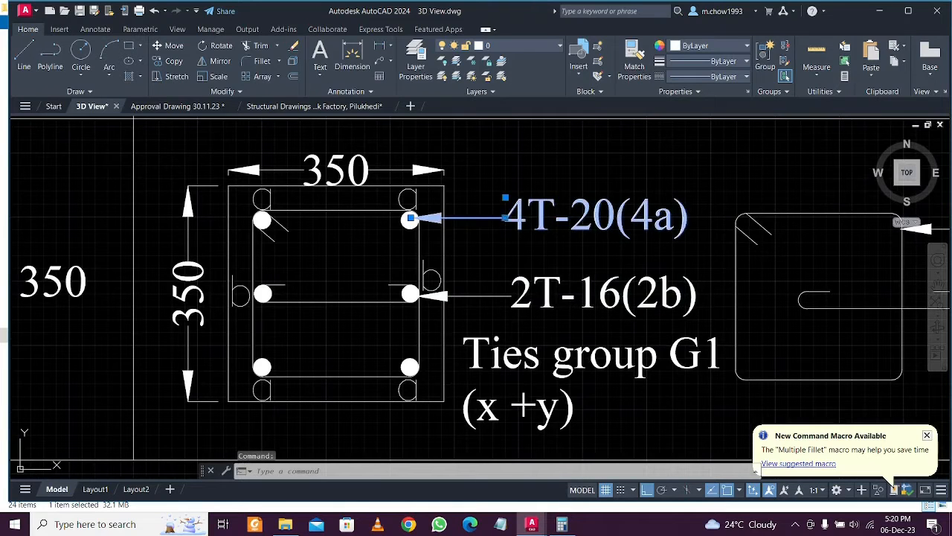
double_click(517, 217)
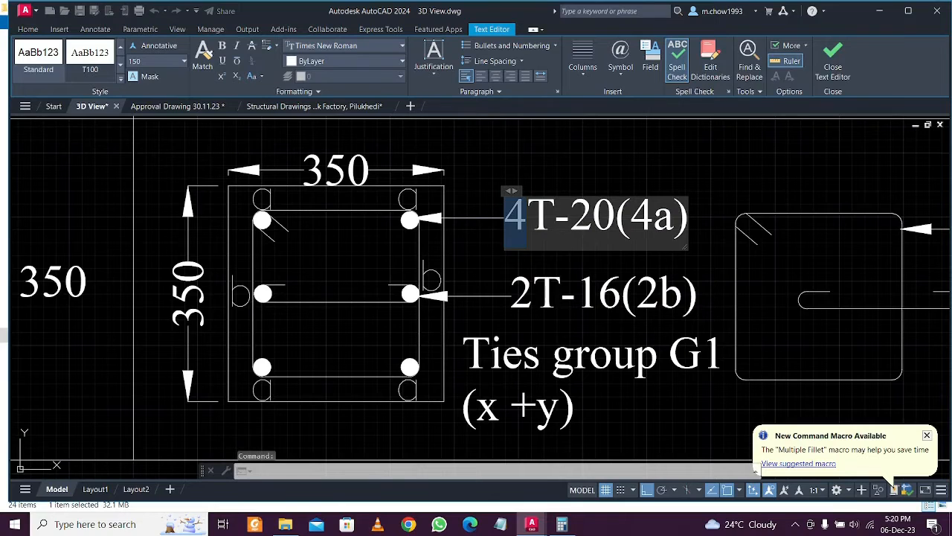
text(8)
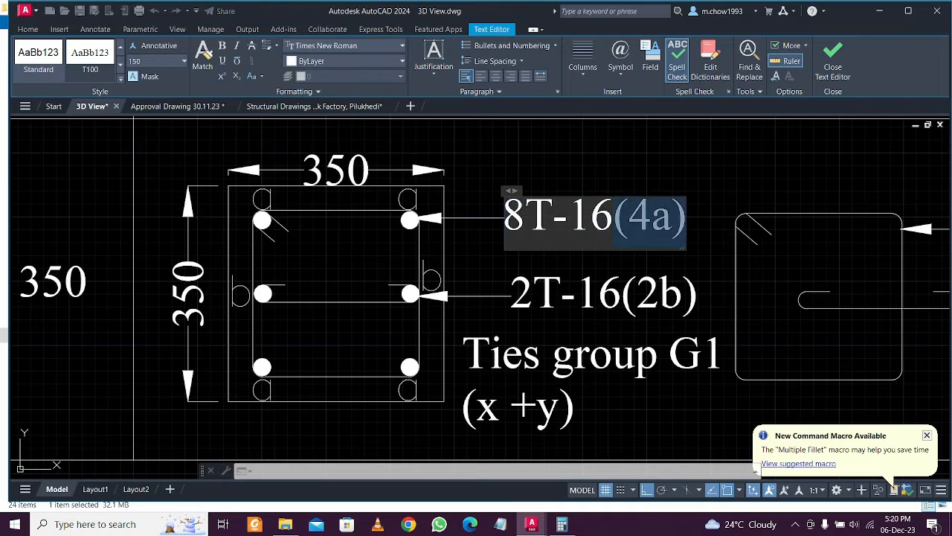
key(BackSpace)
click(604, 323)
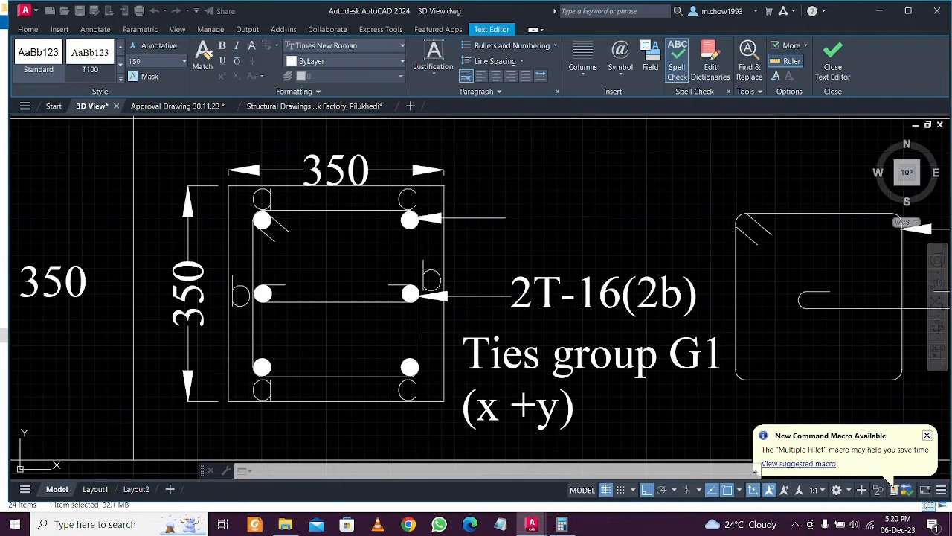
Delete the 2T-16(2b) leader from the second row's column section
click(603, 322)
click(522, 266)
key(Delete)
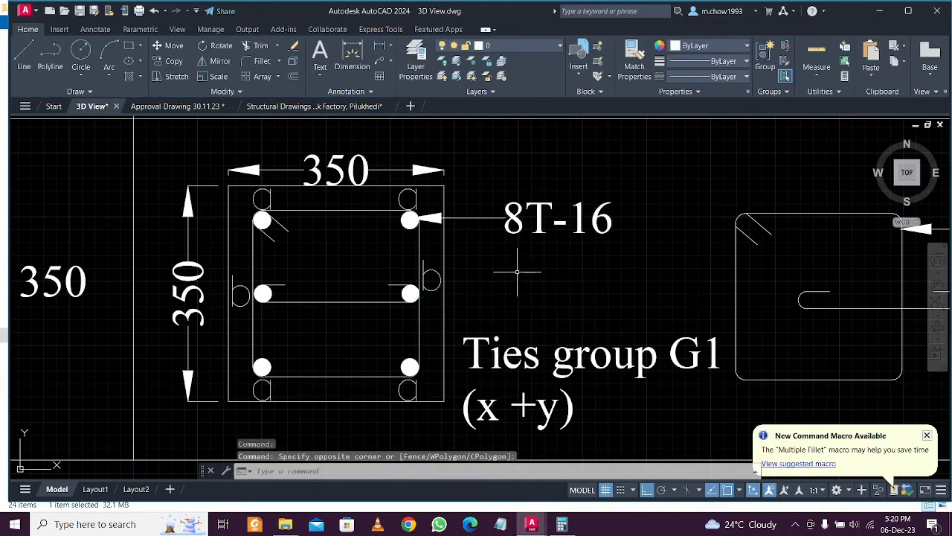
Delete all the a and b bar labels around the second row's column section
scroll(301, 218, up, 2)
click(273, 190)
click(229, 177)
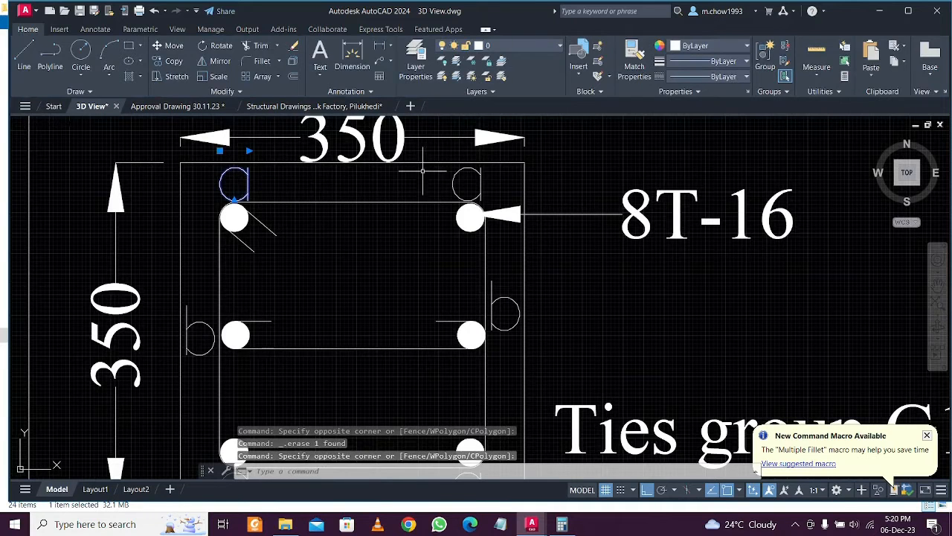
click(485, 180)
click(447, 172)
click(520, 328)
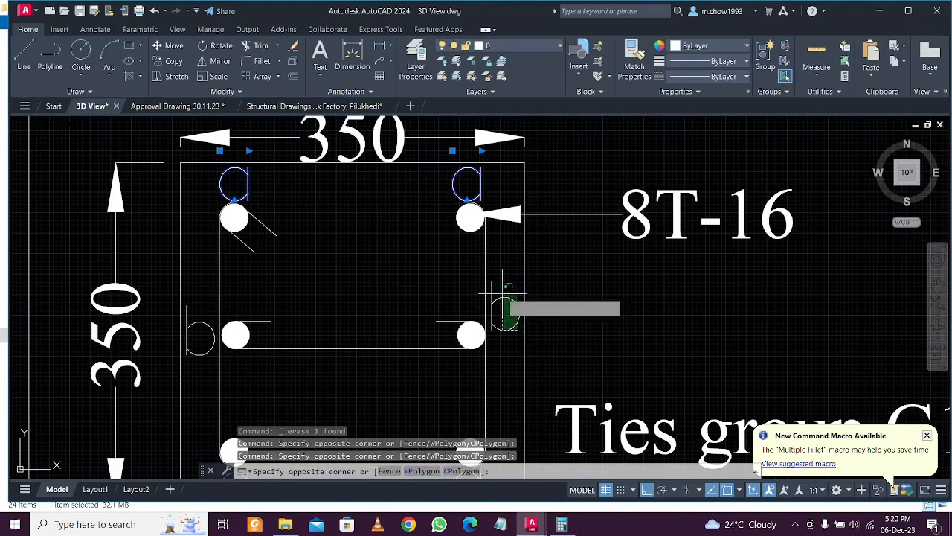
click(502, 295)
middle_drag(502, 345, 490, 259)
click(187, 239)
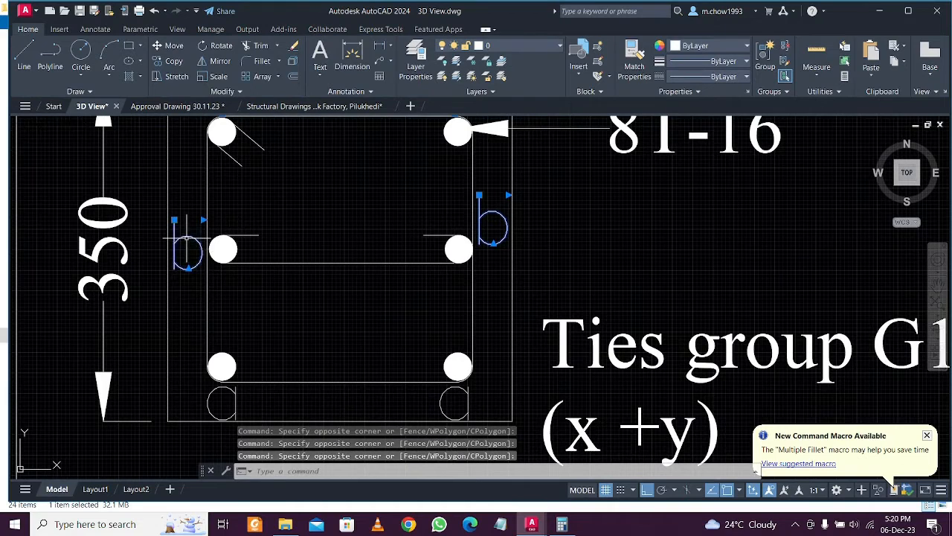
click(245, 393)
click(210, 402)
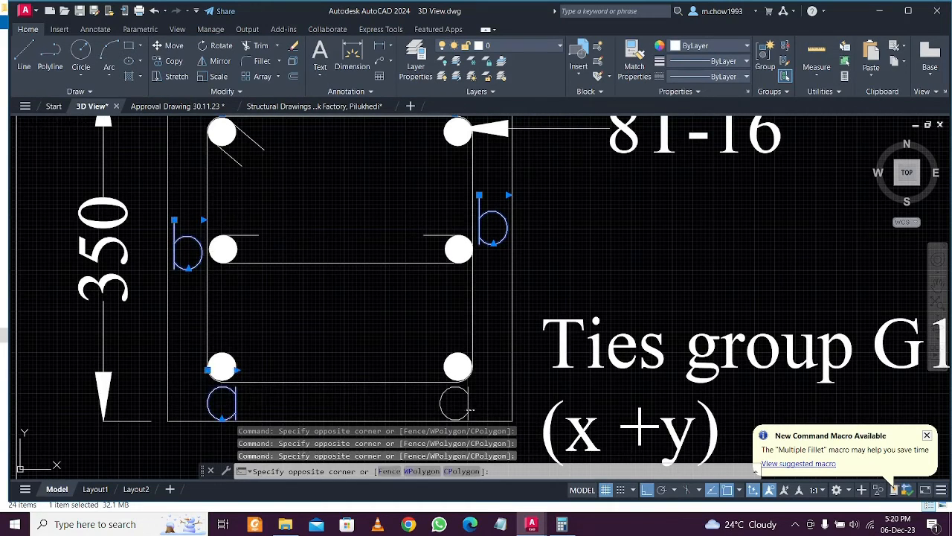
key(Delete)
Delete the middle horizontal tie and its two end hooks from the second row's column section
scroll(439, 398, down, 5)
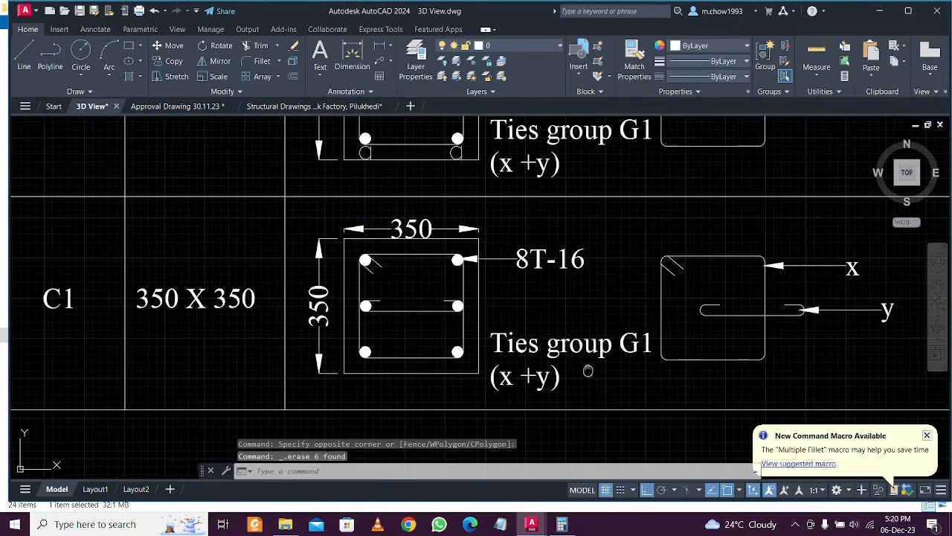
scroll(382, 330, up, 2)
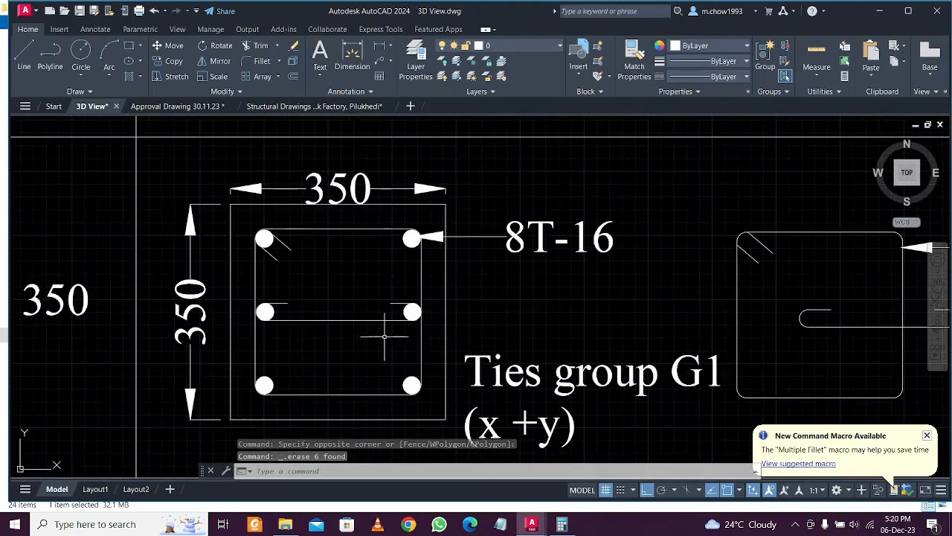
click(379, 335)
click(351, 290)
scroll(376, 298, up, 2)
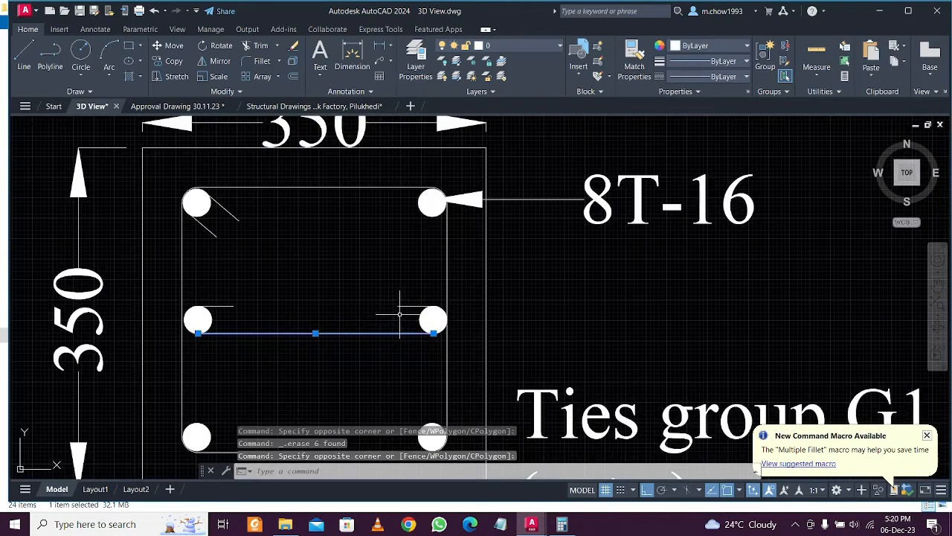
click(346, 335)
click(223, 288)
key(Delete)
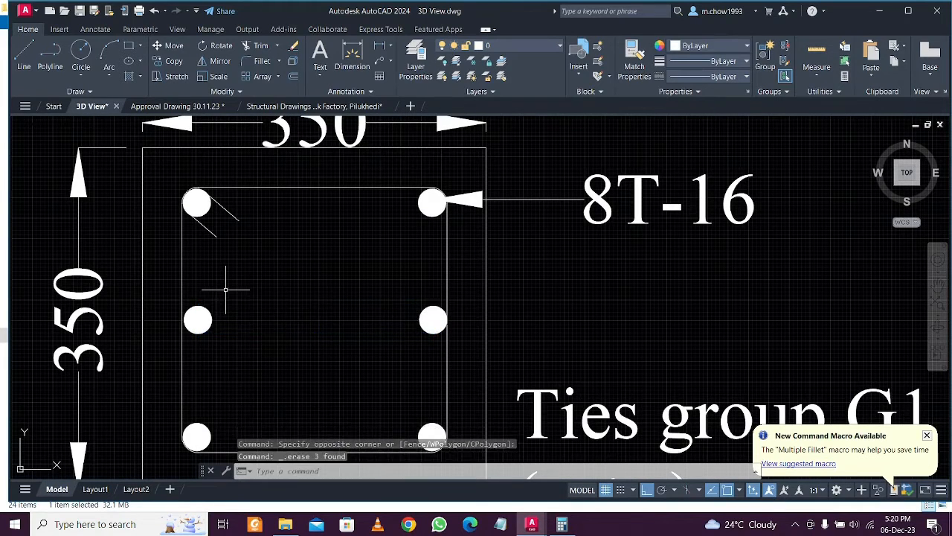
Change the bracketed part of the second row's ties group label to (x +z)
scroll(241, 239, down, 3)
scroll(380, 234, up, 2)
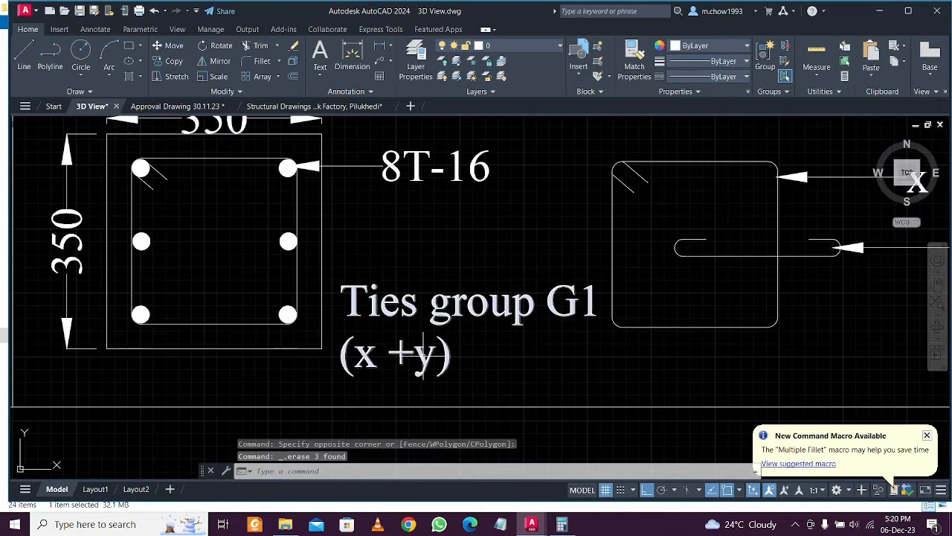
click(368, 354)
double_click(400, 352)
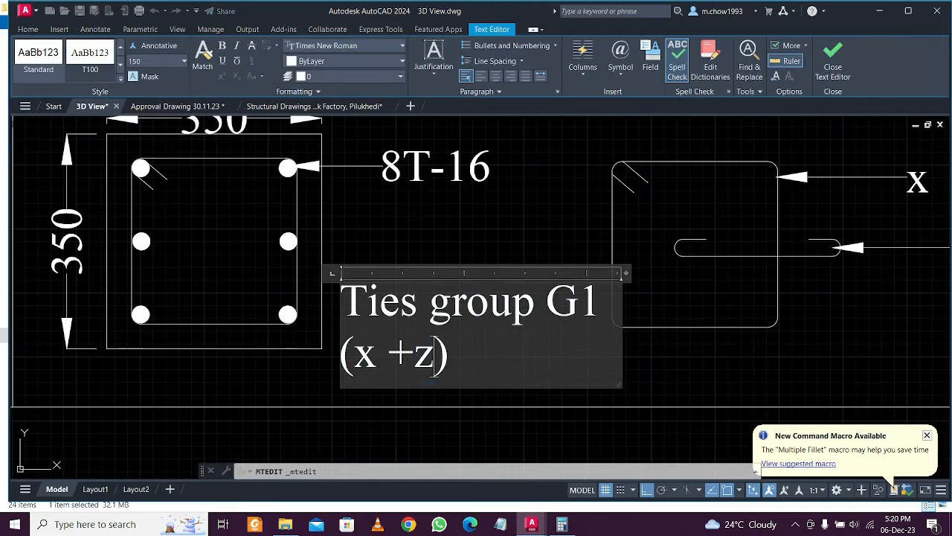
click(767, 350)
middle_drag(767, 349, 875, 392)
scroll(223, 275, up, 2)
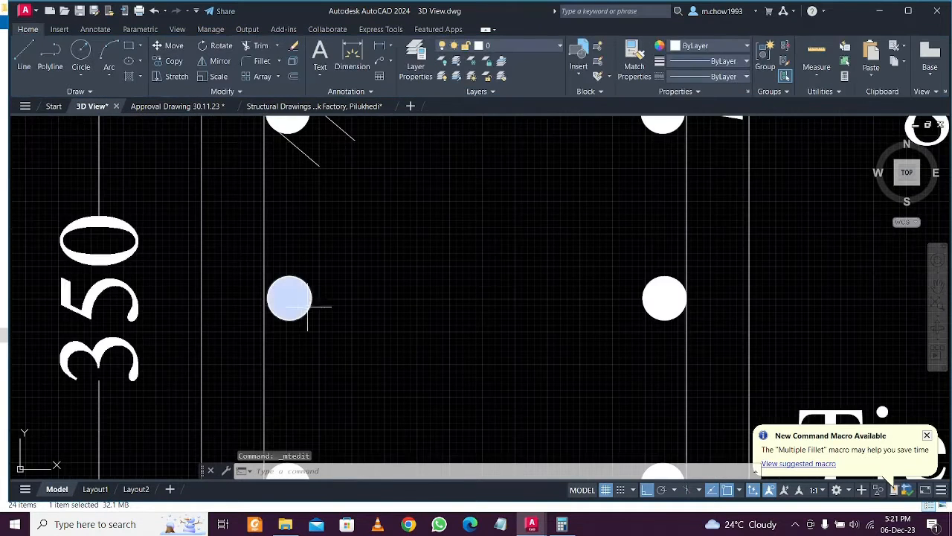
middle_drag(334, 261, 334, 405)
scroll(327, 253, up, 2)
click(297, 282)
click(287, 301)
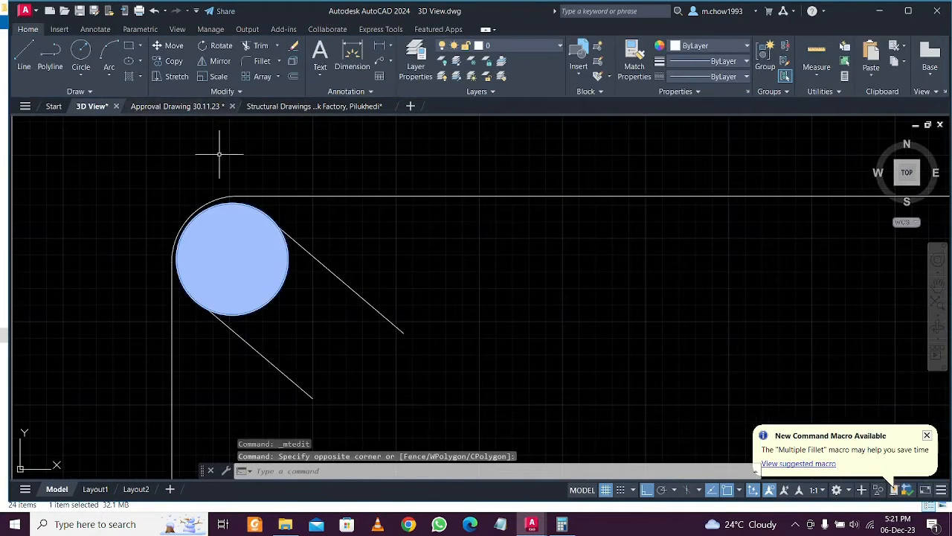
text(co)
key(space)
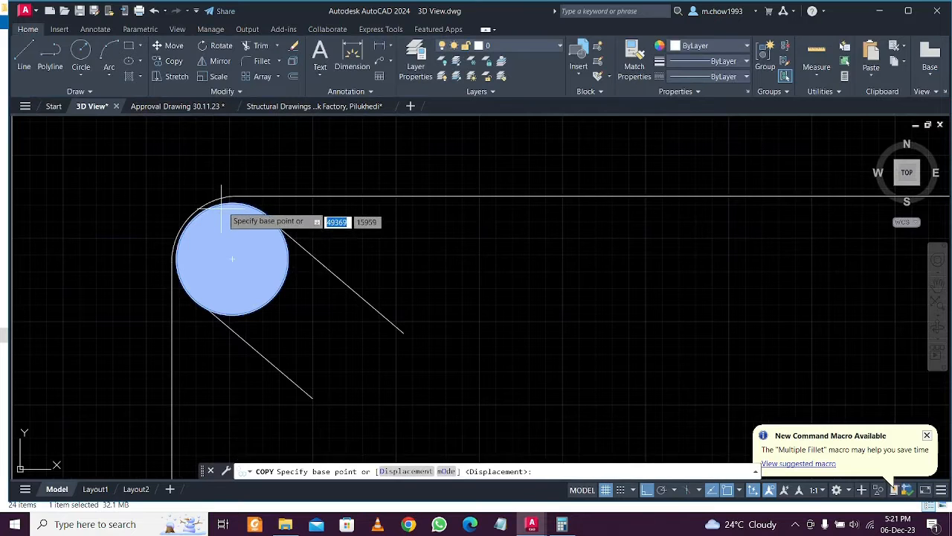
click(226, 201)
scroll(227, 190, down, 2)
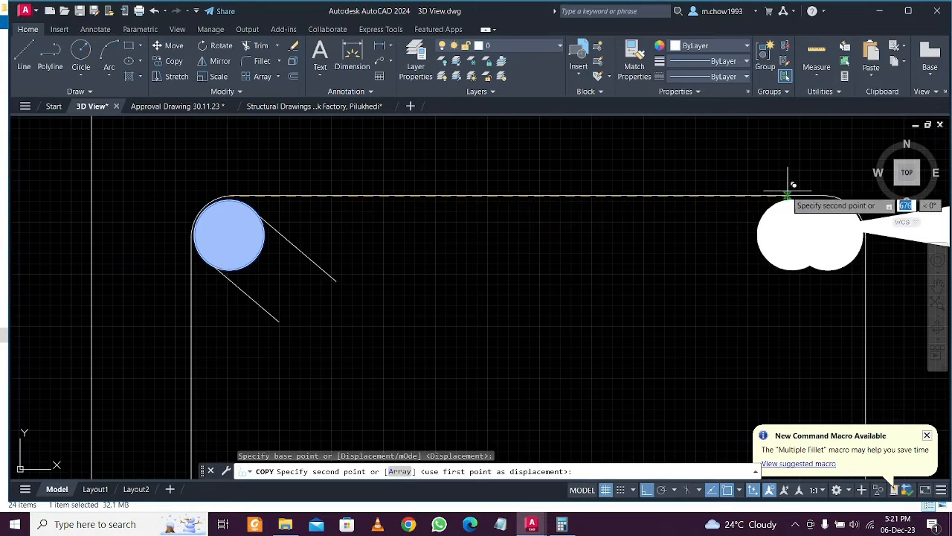
key(Escape)
click(612, 208)
click(570, 169)
key(Escape)
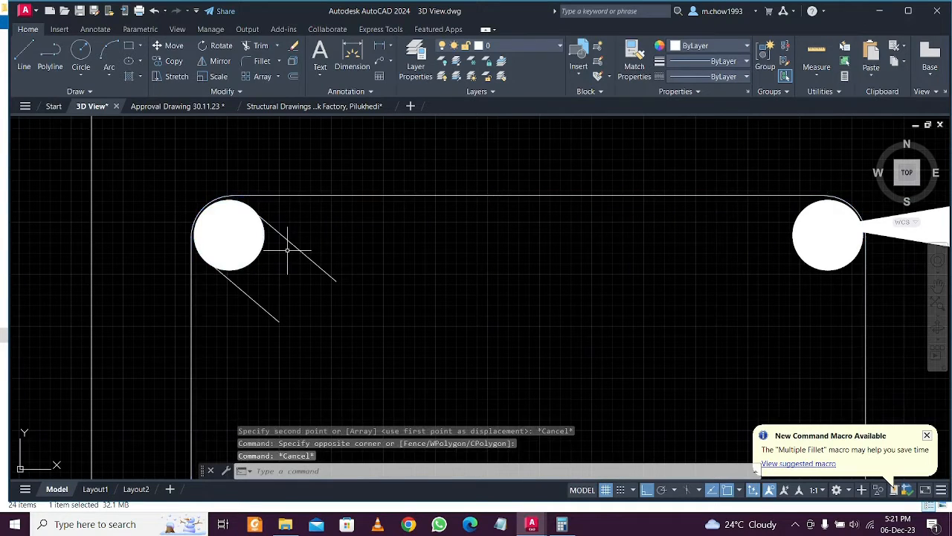
click(250, 224)
key(Escape)
Copy the upper-left bar of the second row's column section horizontally to the midpoint between the two top corner bars
click(268, 256)
click(244, 240)
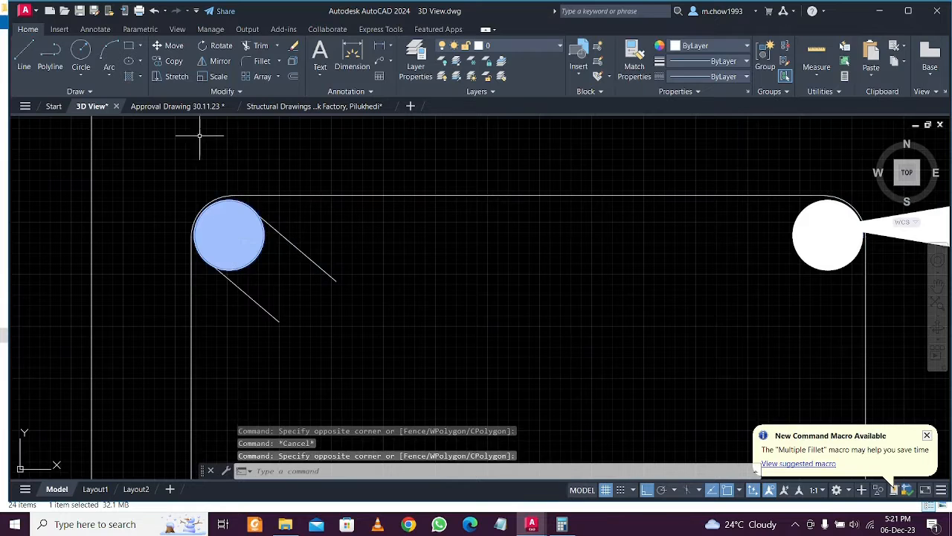
click(174, 61)
click(228, 155)
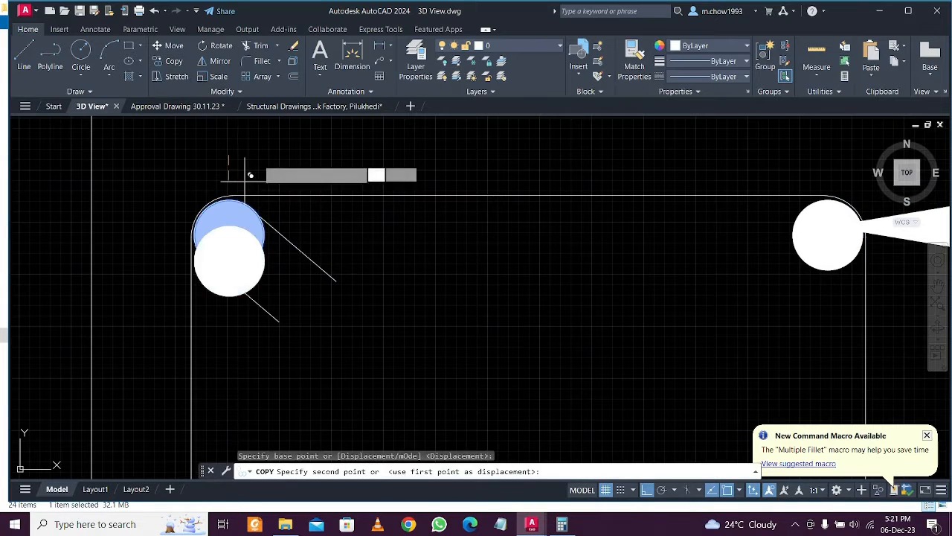
click(534, 147)
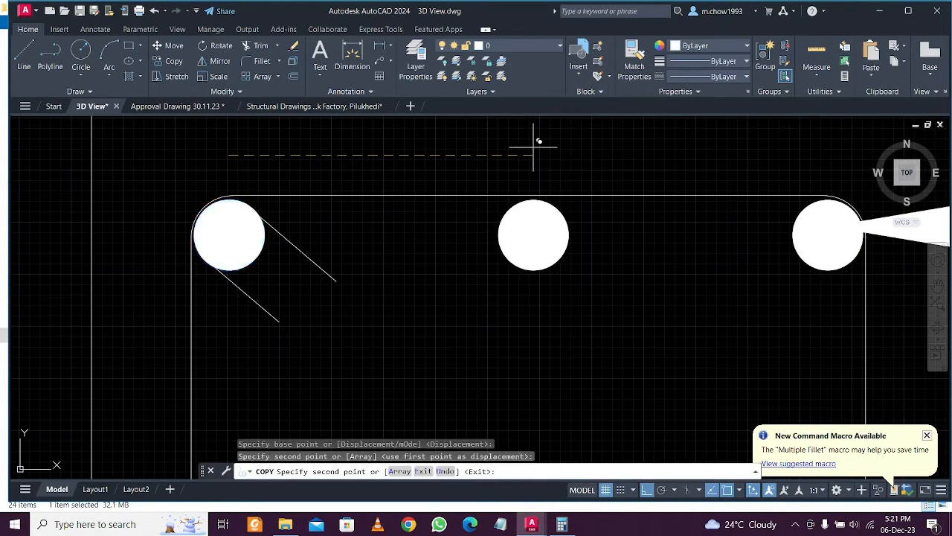
key(Escape)
Mirror the top-middle bar about the section's horizontal centreline to the bottom side, keeping the source bar
scroll(395, 159, down, 5)
click(488, 199)
click(447, 188)
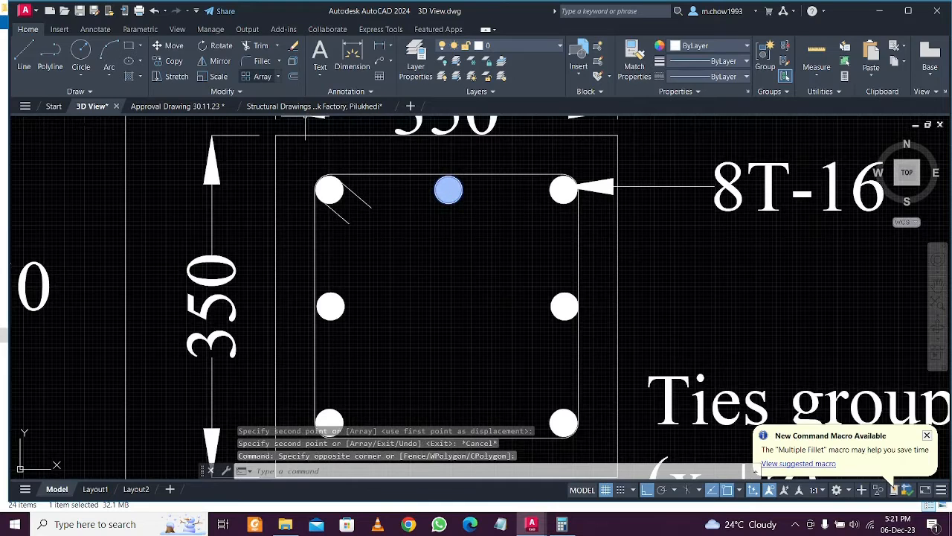
text(mi)
key(Return)
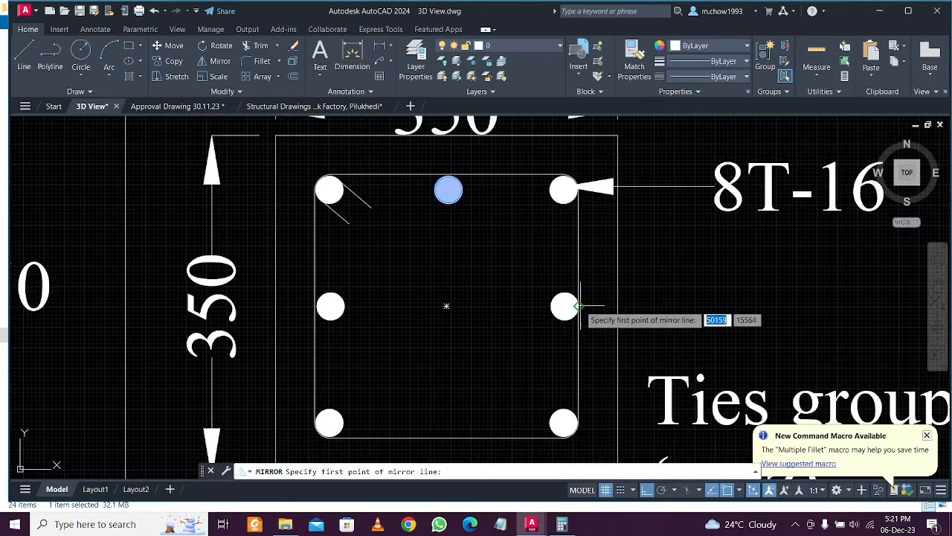
click(579, 305)
click(381, 294)
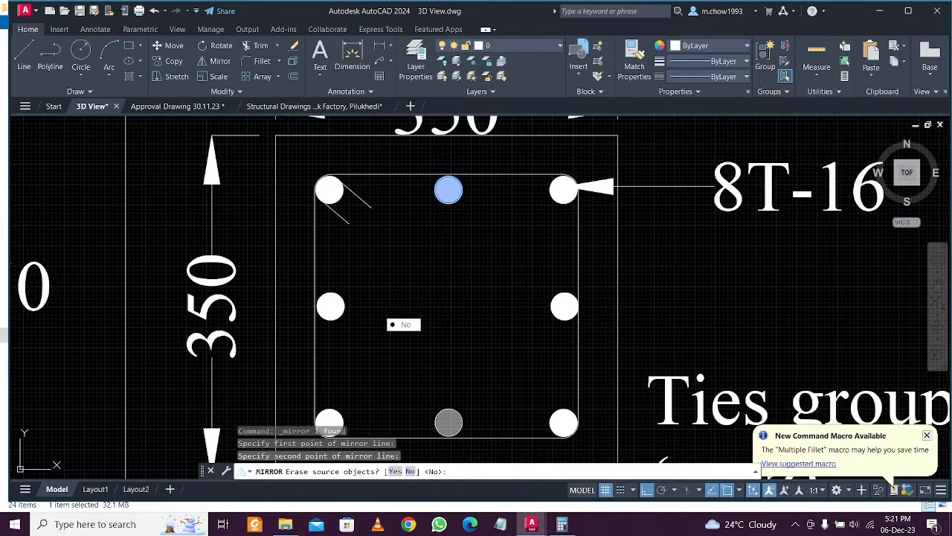
text(n)
key(Return)
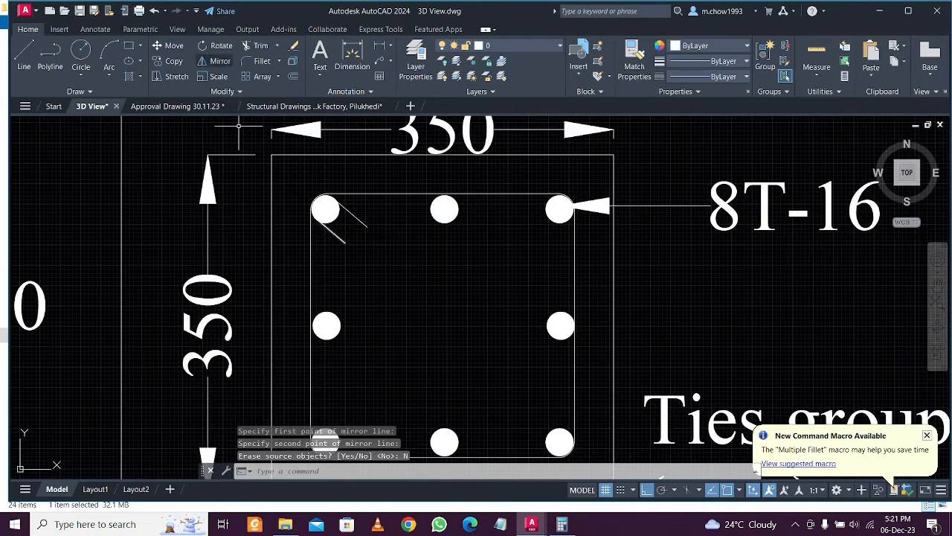
Draw the two upper diagonal tie lines from the top-middle bar to the left and right middle bars
text(l)
key(Return)
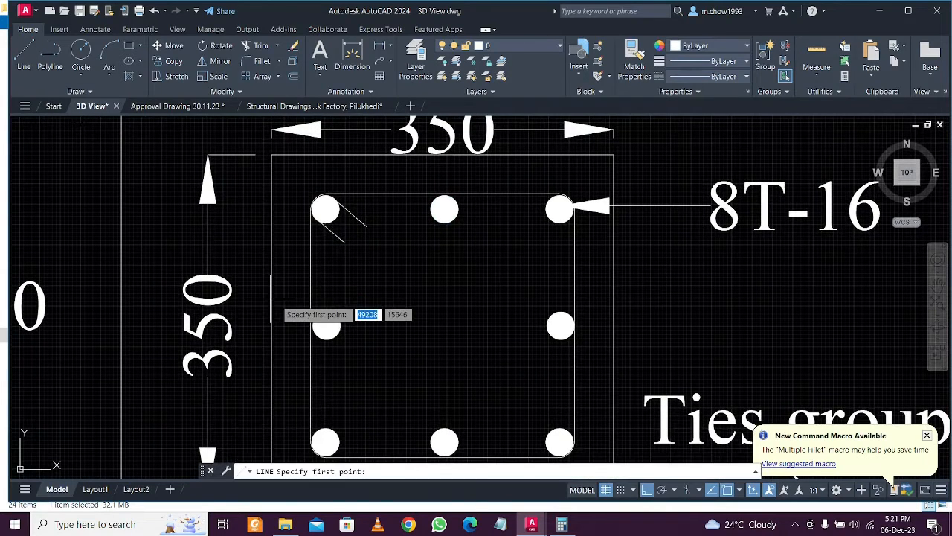
scroll(324, 313, up, 2)
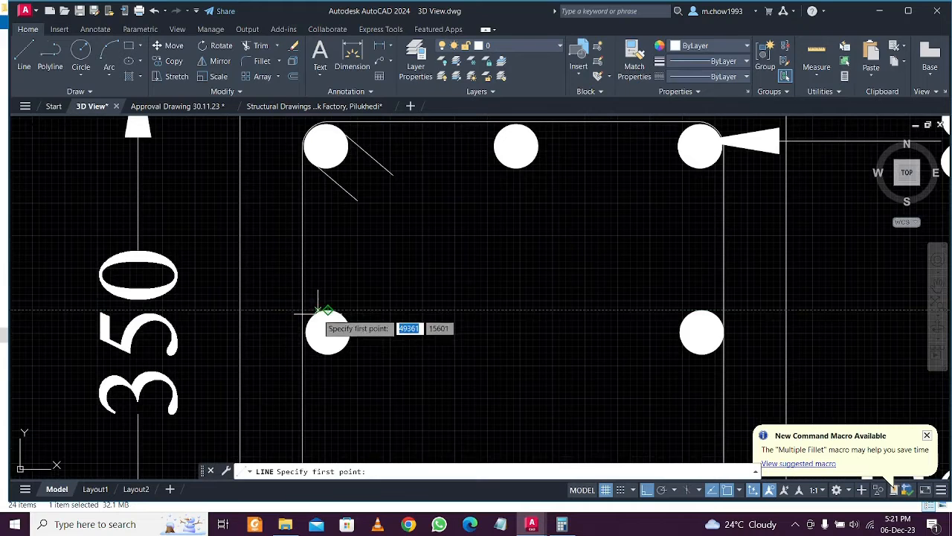
click(318, 311)
click(510, 132)
key(Escape)
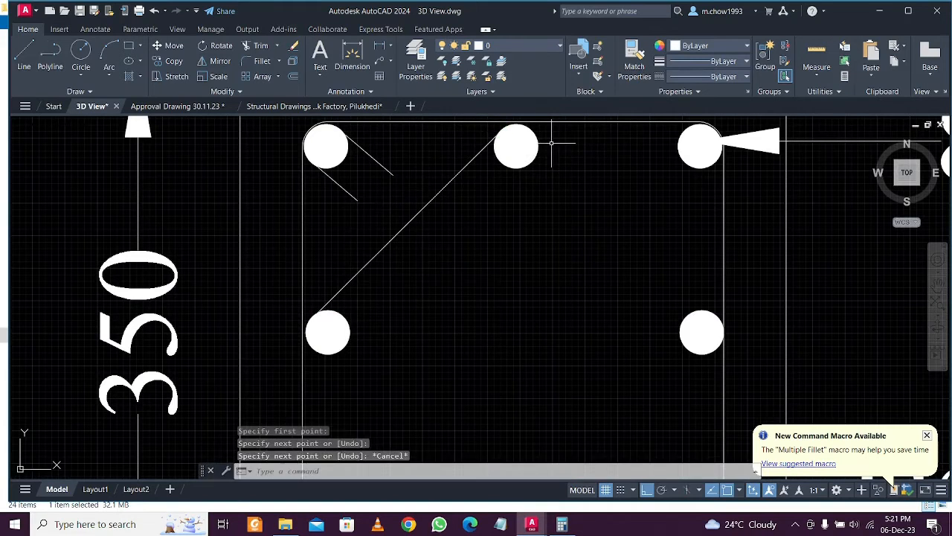
key(Return)
click(530, 134)
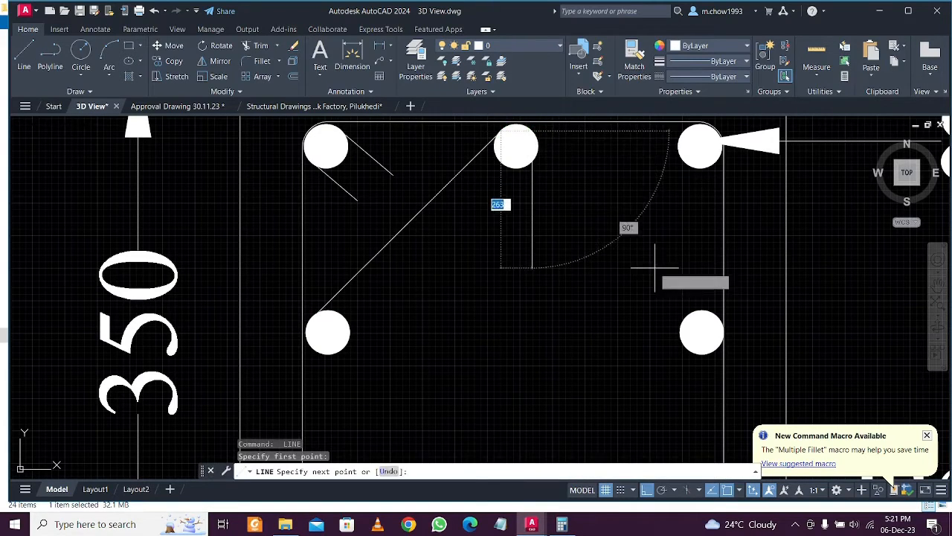
click(716, 316)
key(Escape)
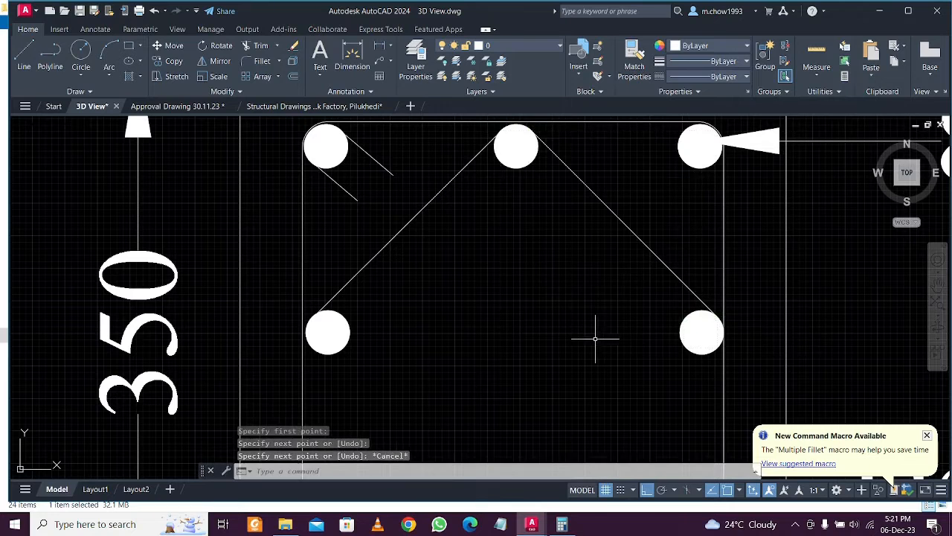
Draw the two lower diagonal tie lines from the left and right middle bars to the bottom-middle bar, completing the diamond tie
middle_drag(595, 334, 557, 218)
key(Return)
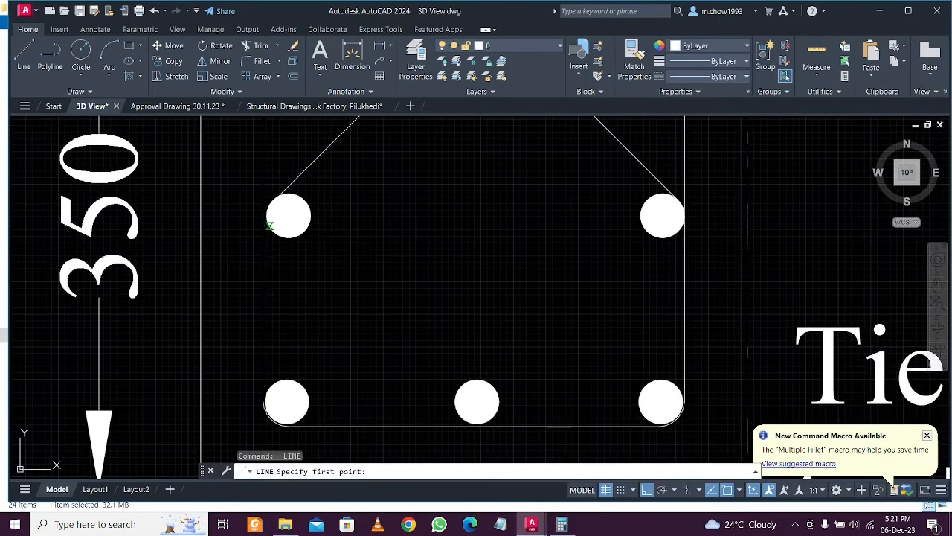
click(278, 235)
click(461, 418)
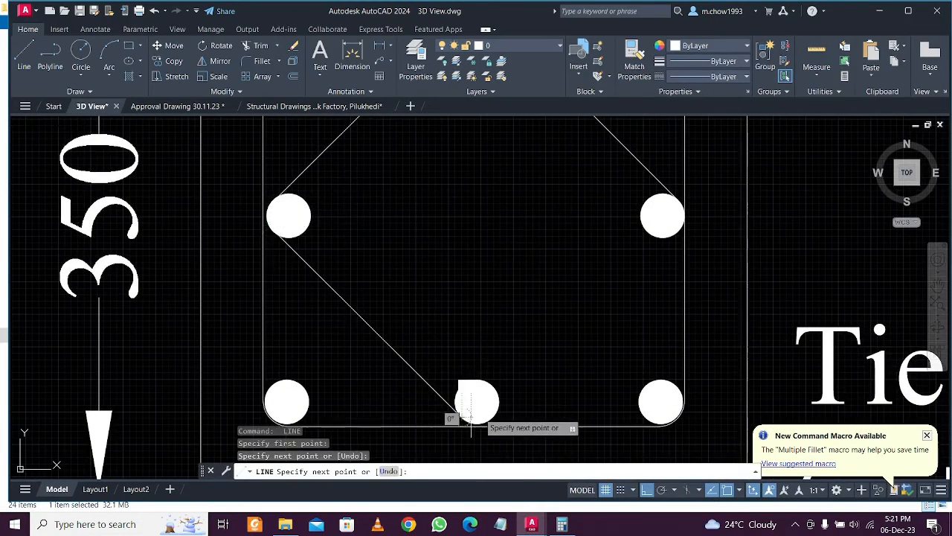
key(Return)
key(Return)
click(496, 414)
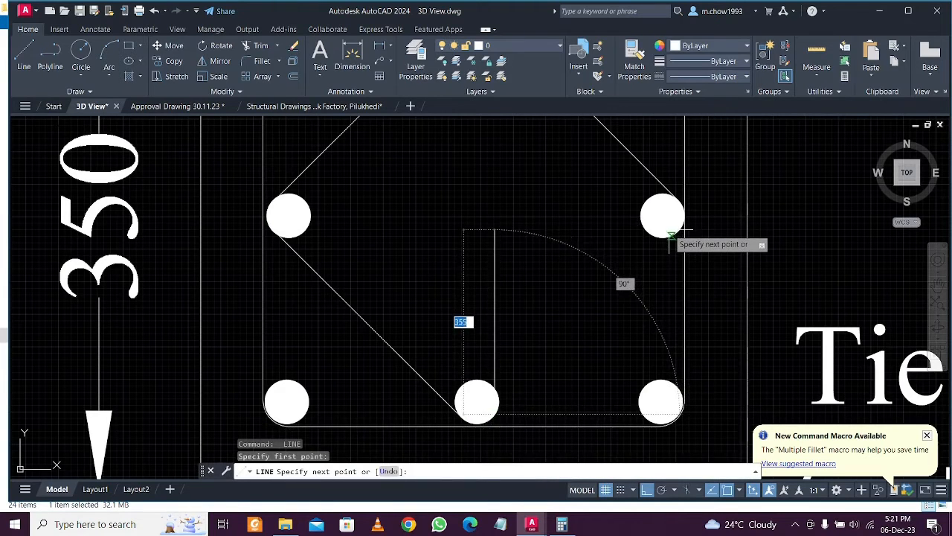
key(Escape)
scroll(497, 256, down, 2)
Try a short vertical hook line running down from the left side of the top-middle bar
middle_drag(492, 122, 463, 272)
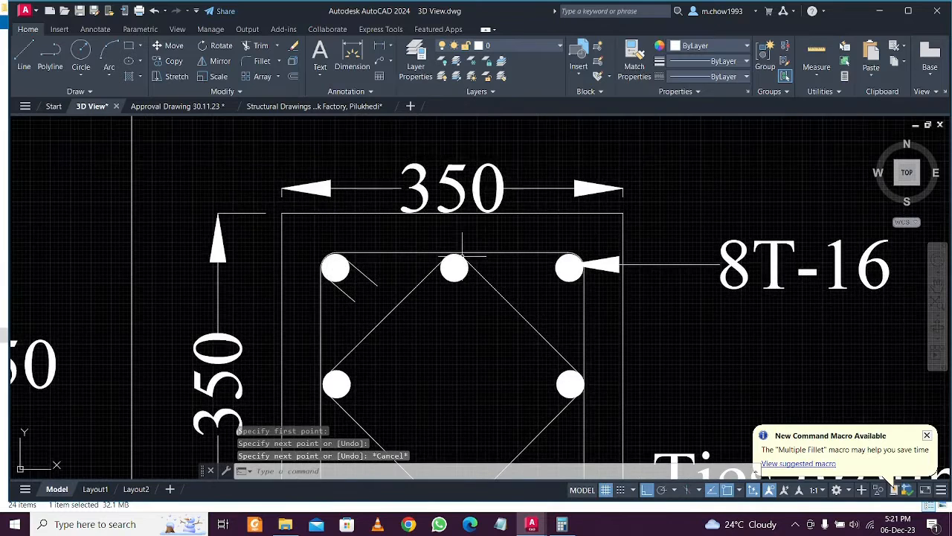
scroll(461, 273, up, 2)
click(24, 53)
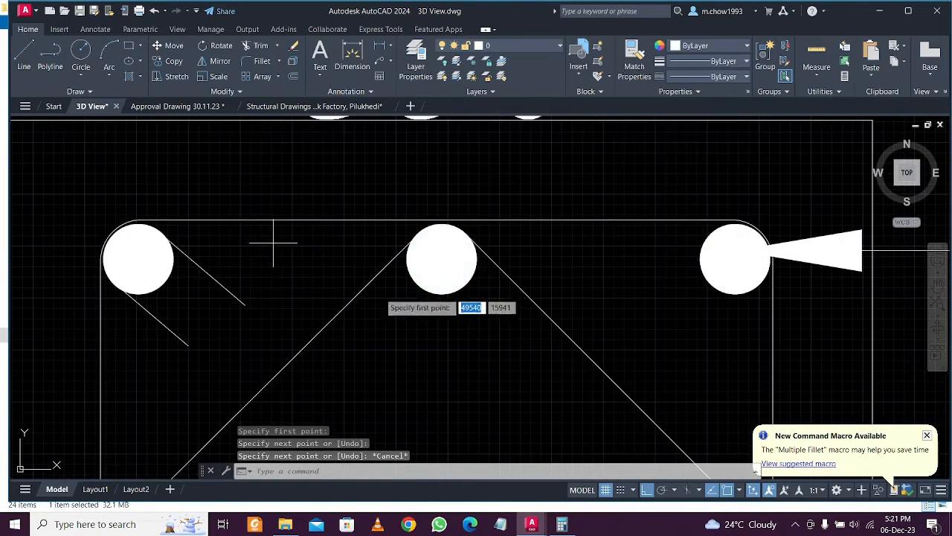
click(407, 247)
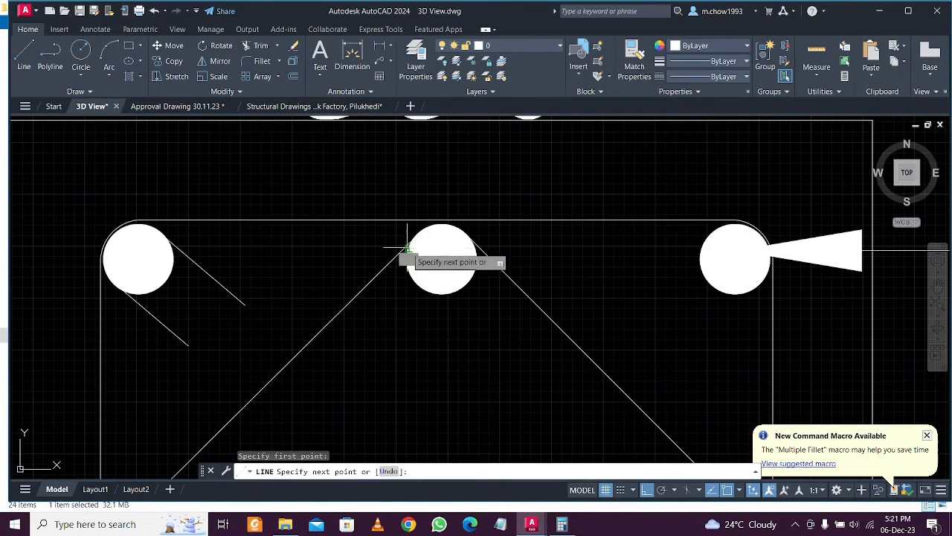
click(401, 340)
key(Escape)
scroll(422, 337, down, 2)
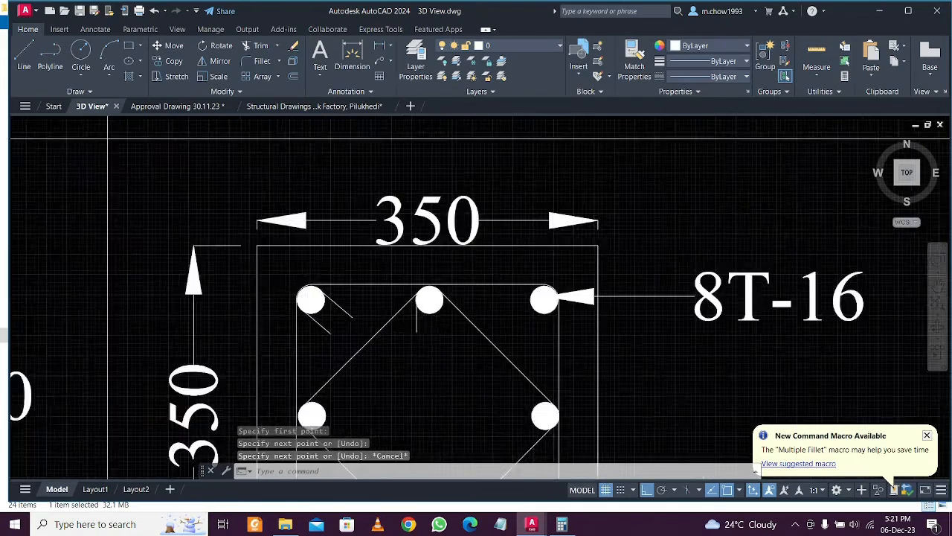
Delete the short vertical hook line below the top-middle bar
scroll(424, 339, up, 2)
click(426, 335)
click(359, 305)
click(360, 307)
key(Delete)
scroll(369, 358, down, 6)
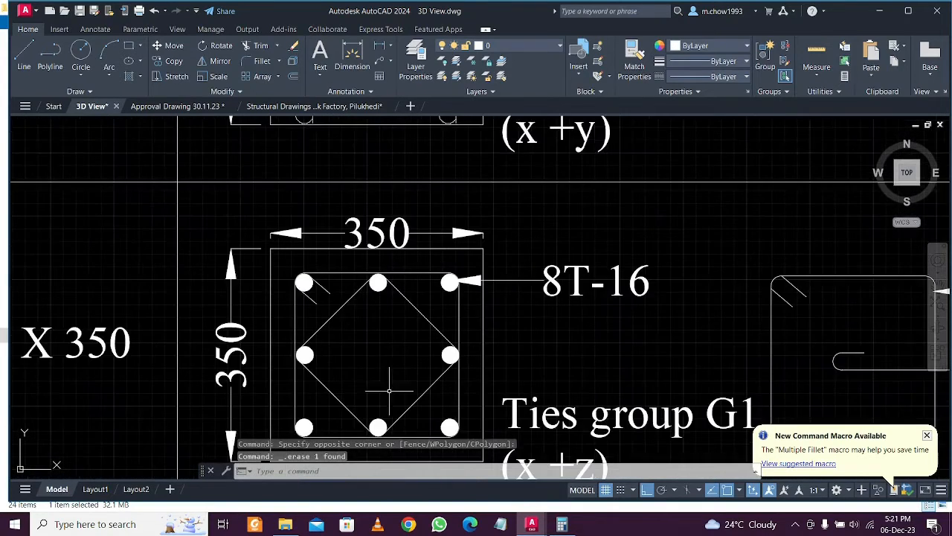
Draw a vertical hook line upward from the left edge of the bottom-middle bar inside the diamond tie
scroll(362, 356, up, 7)
key(Return)
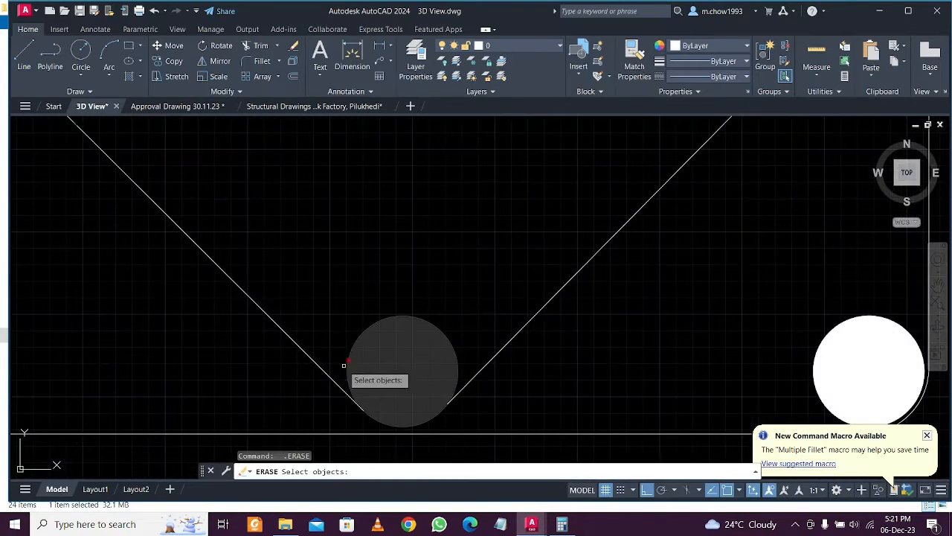
key(Escape)
text(l)
key(Return)
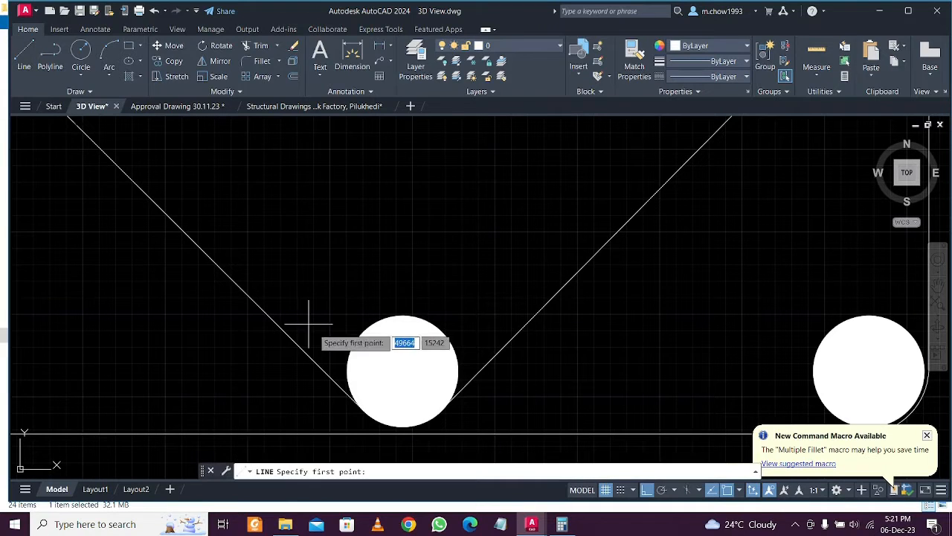
click(346, 370)
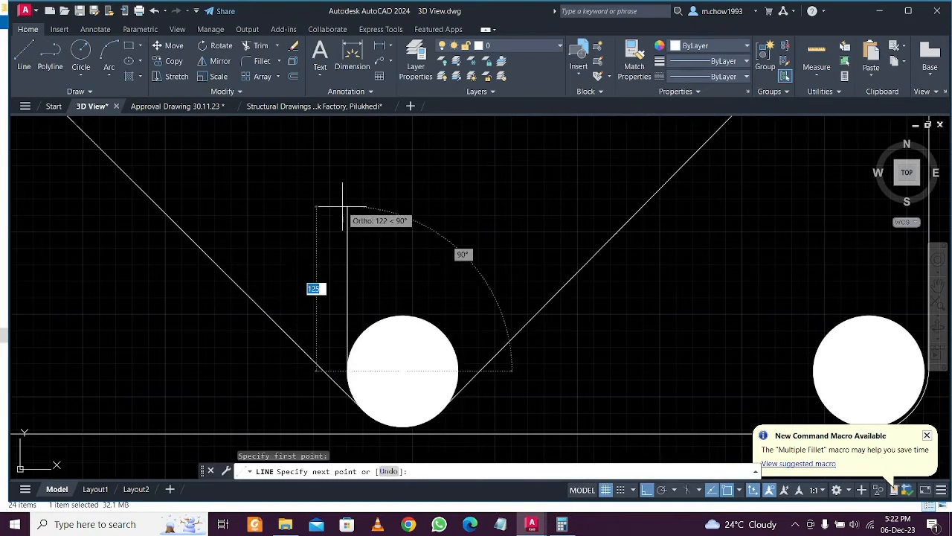
click(347, 195)
key(Escape)
Copy the vertical hook line to the right edge of the bottom-middle bar
click(389, 231)
click(306, 207)
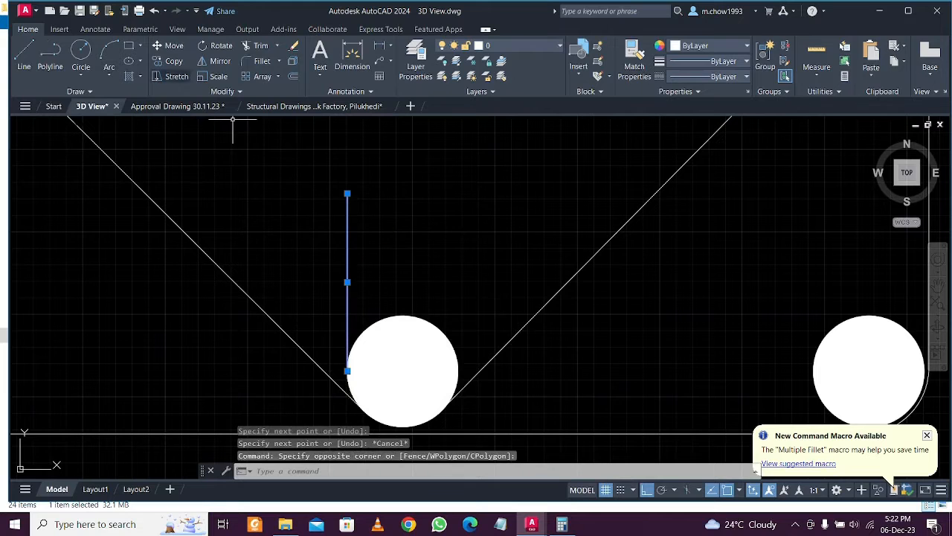
text(co)
key(Return)
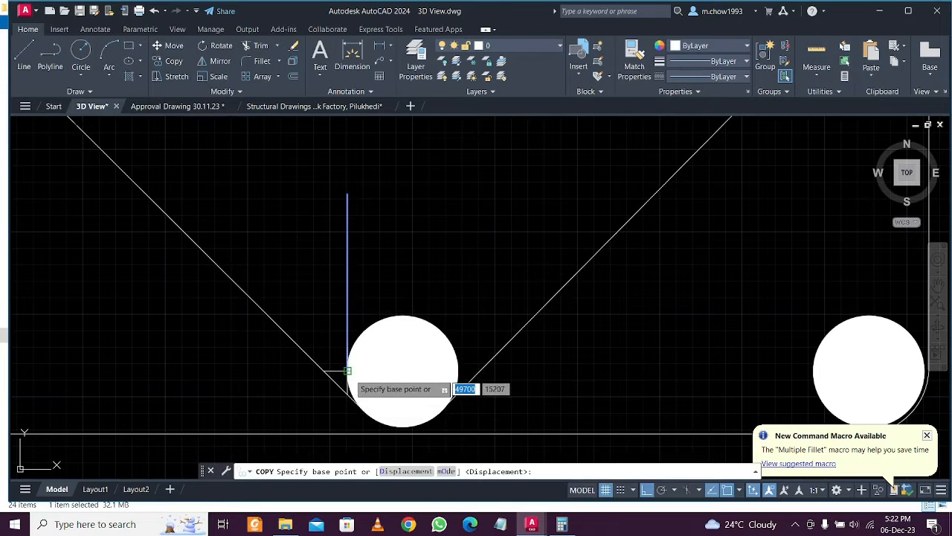
click(346, 370)
click(454, 370)
key(Escape)
scroll(404, 305, down, 10)
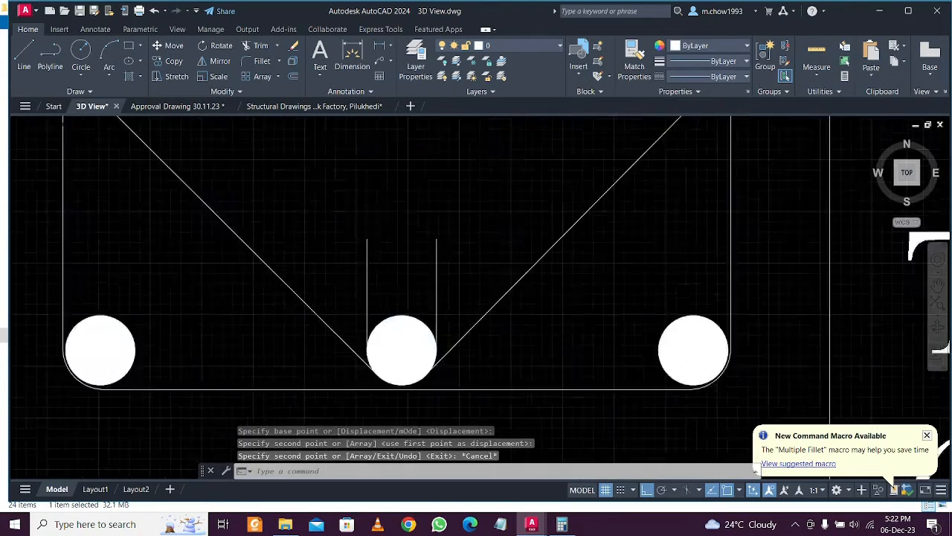
mouse_move(404, 302)
middle_down()
mouse_move(384, 327)
mouse_move(363, 318)
middle_up()
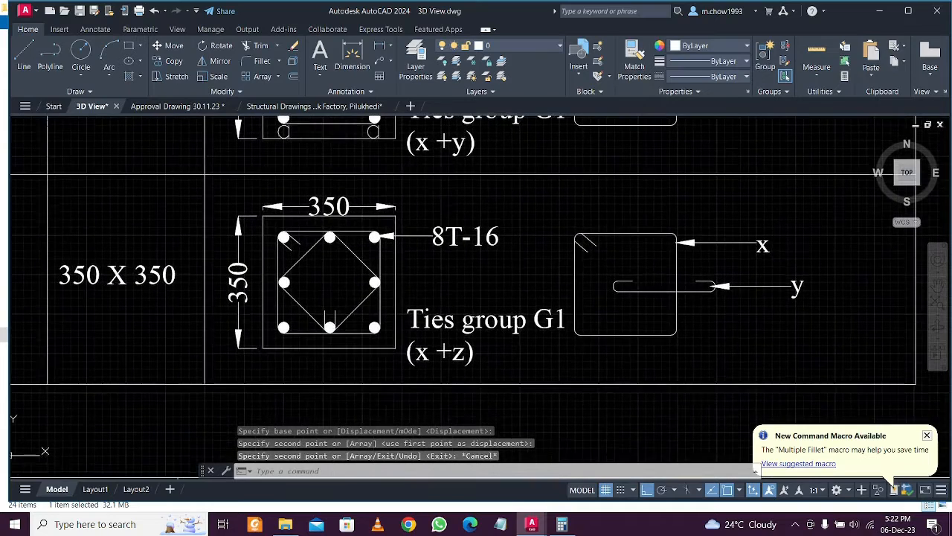
mouse_move(534, 319)
middle_down()
mouse_move(418, 323)
mouse_move(460, 322)
middle_up()
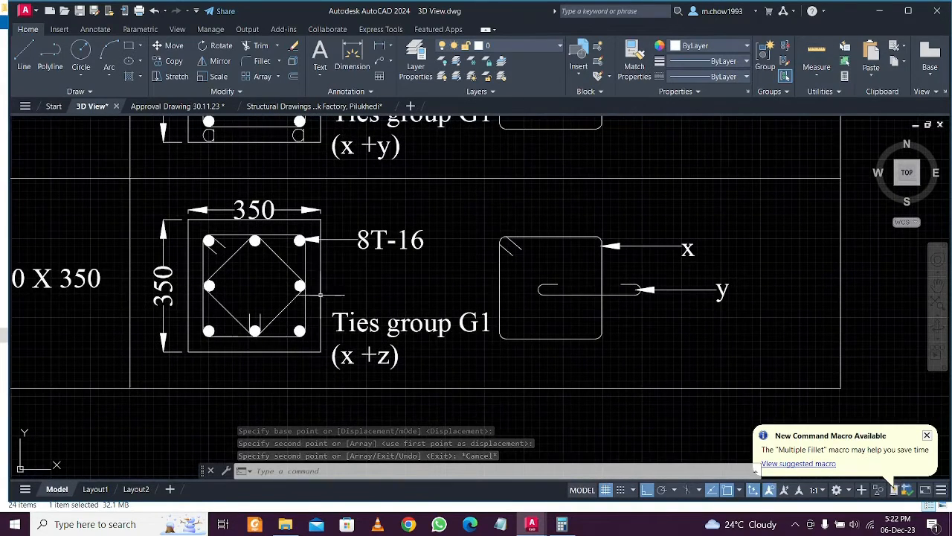
middle_drag(513, 352, 483, 355)
middle_drag(432, 338, 445, 350)
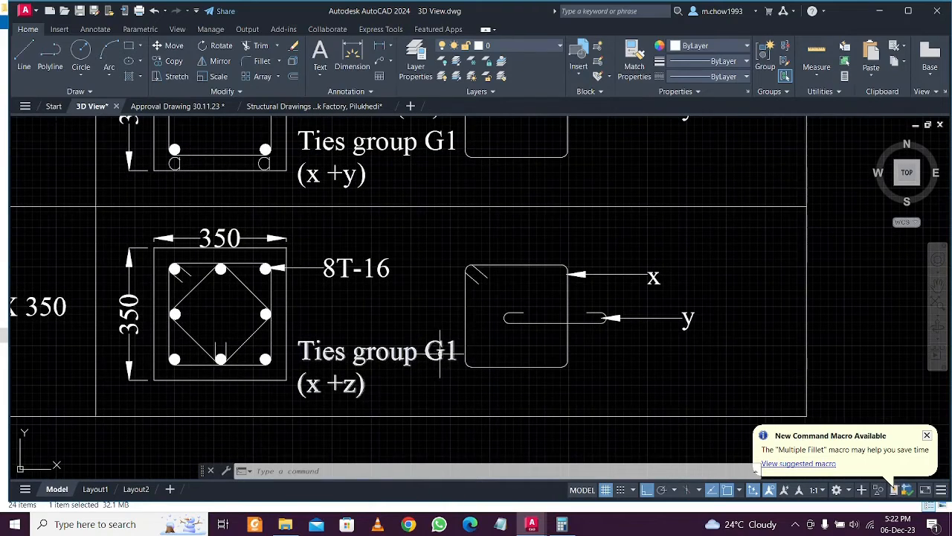
middle_drag(539, 362, 430, 353)
scroll(457, 351, down, 4)
scroll(471, 348, up, 4)
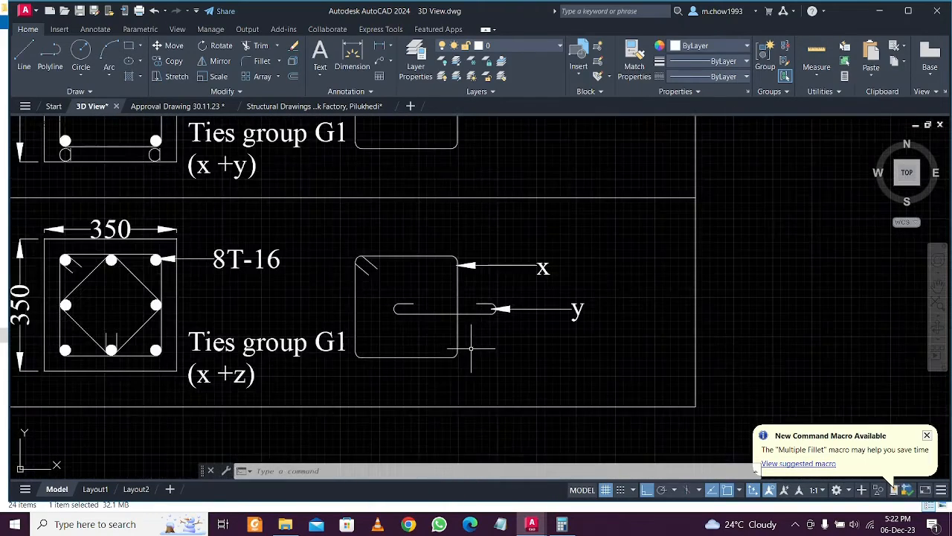
Change the y leader label in the lower ties detail to z
scroll(447, 343, up, 2)
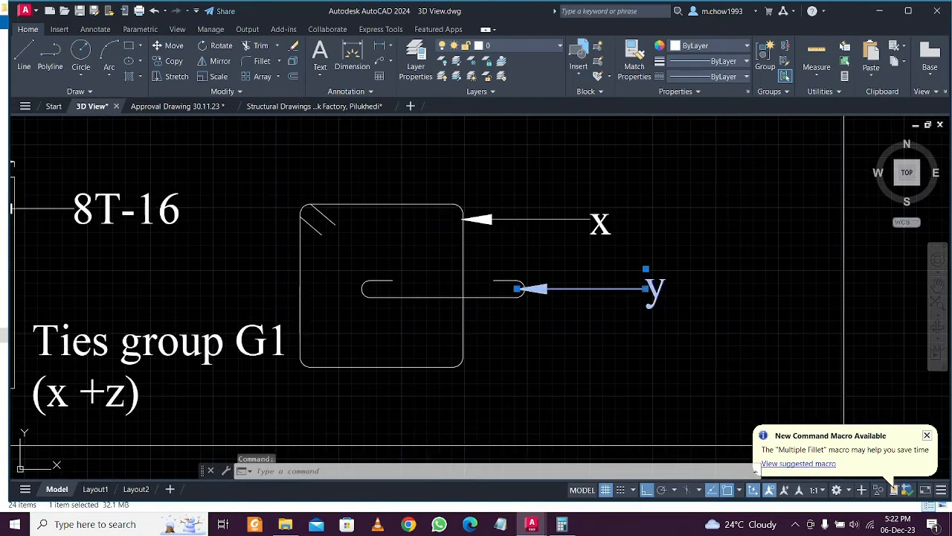
double_click(654, 290)
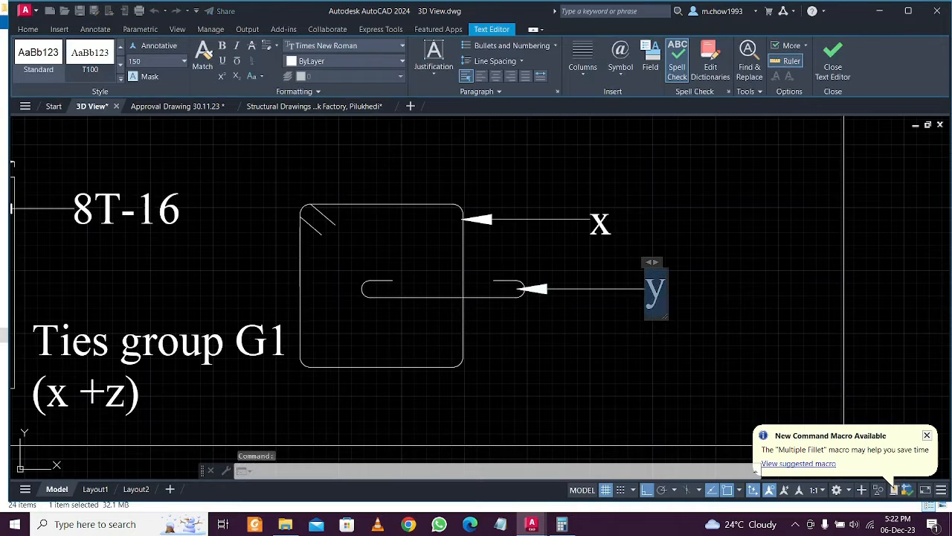
click(566, 342)
Copy the diamond tie's four sides and two hook lines from the 350 x 350 column section to the empty space beside the z label
scroll(498, 323, down, 1)
middle_drag(205, 305, 280, 314)
scroll(190, 315, up, 5)
click(187, 315)
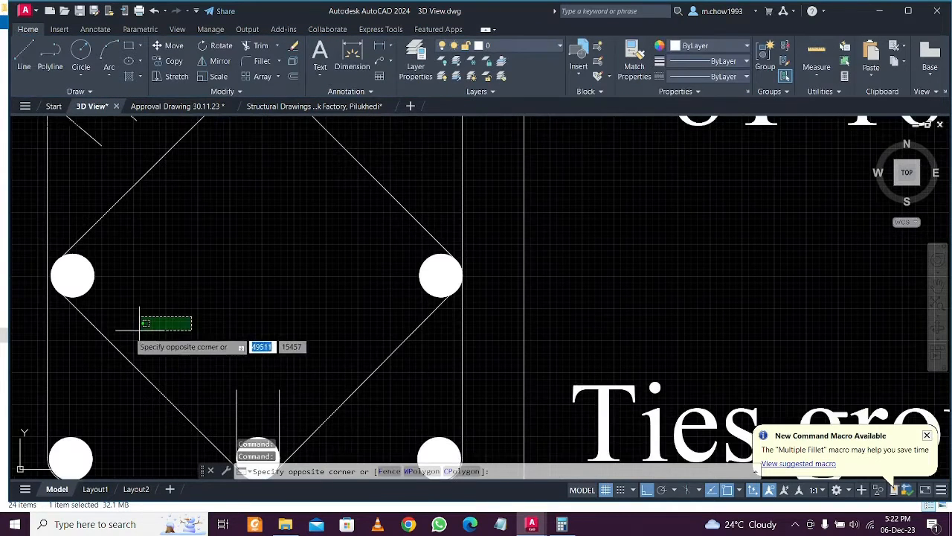
click(102, 351)
click(272, 216)
click(92, 197)
scroll(239, 253, down, 2)
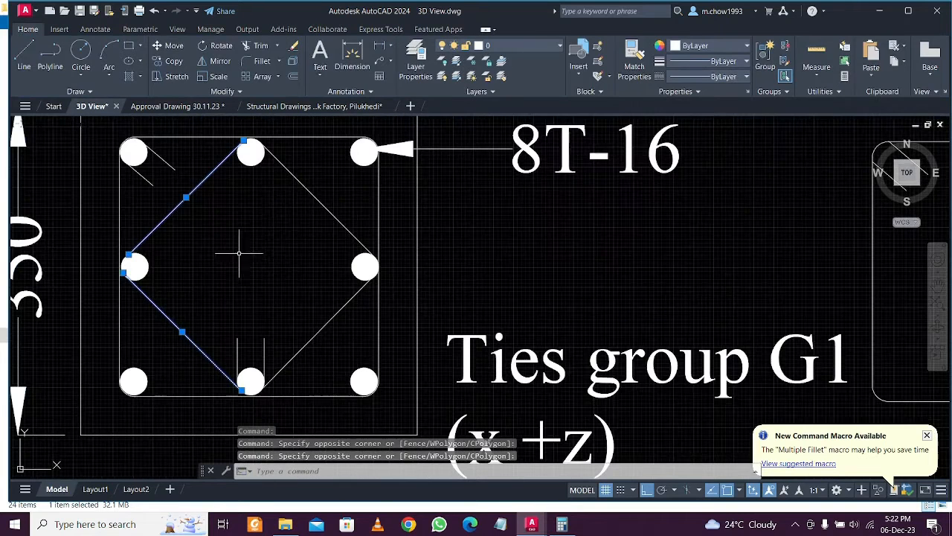
click(317, 196)
click(277, 214)
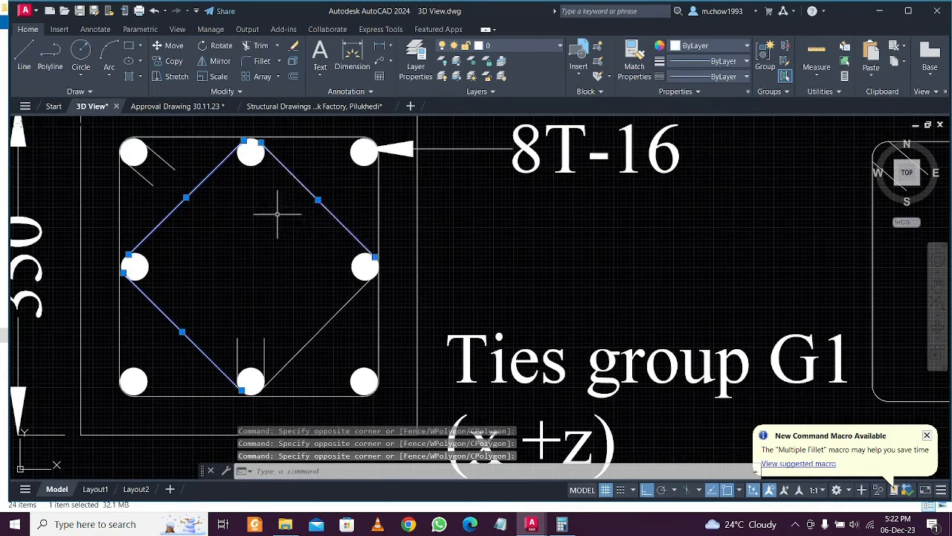
click(318, 330)
click(270, 329)
scroll(264, 355, up, 4)
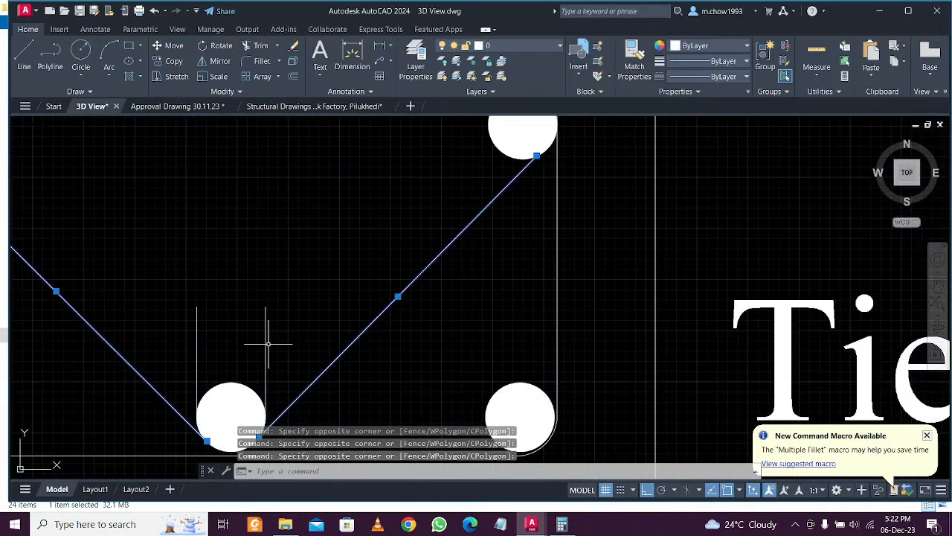
click(284, 342)
click(162, 258)
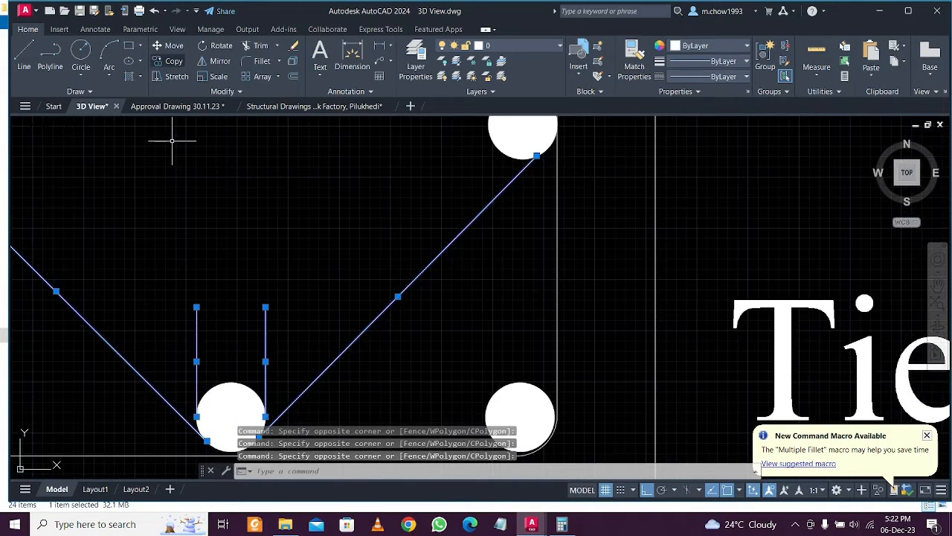
text(co)
key(Return)
click(253, 275)
scroll(236, 277, down, 3)
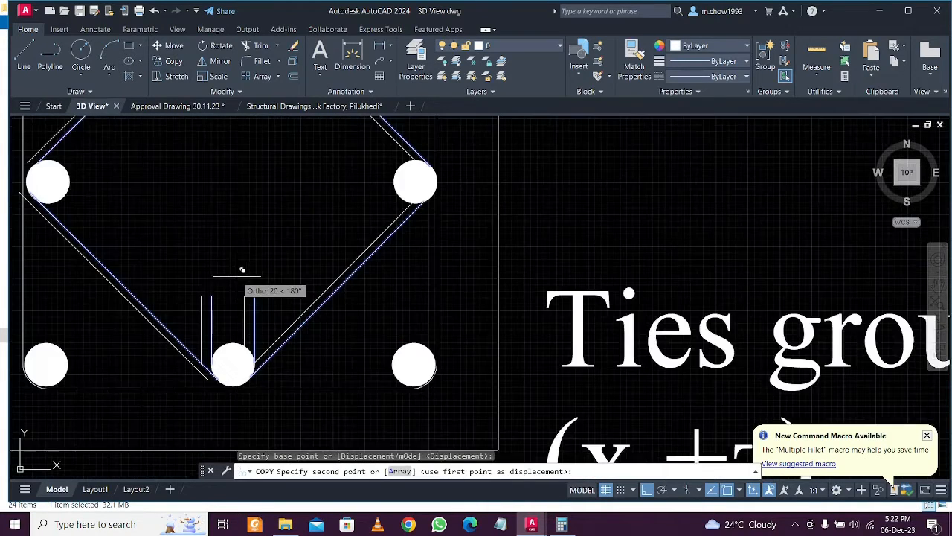
middle_drag(540, 287, 168, 319)
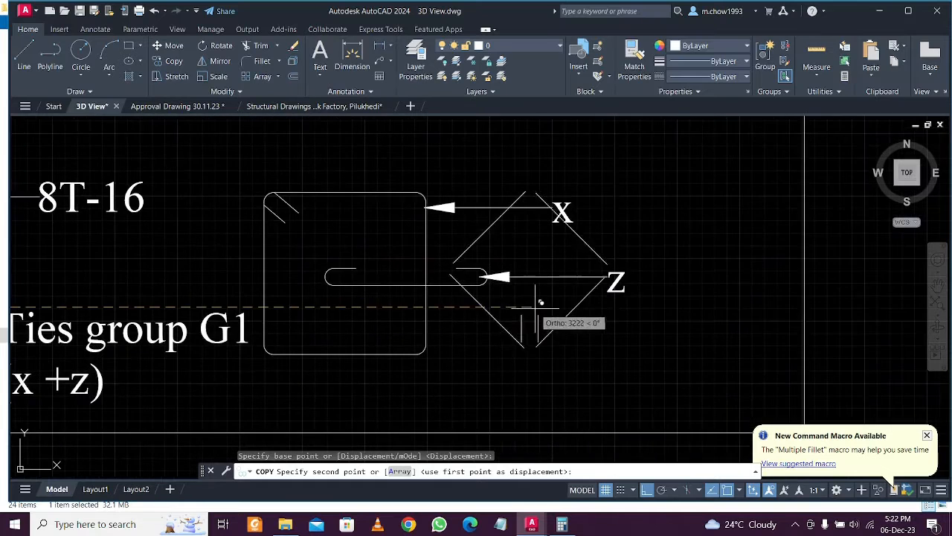
middle_drag(542, 307, 229, 303)
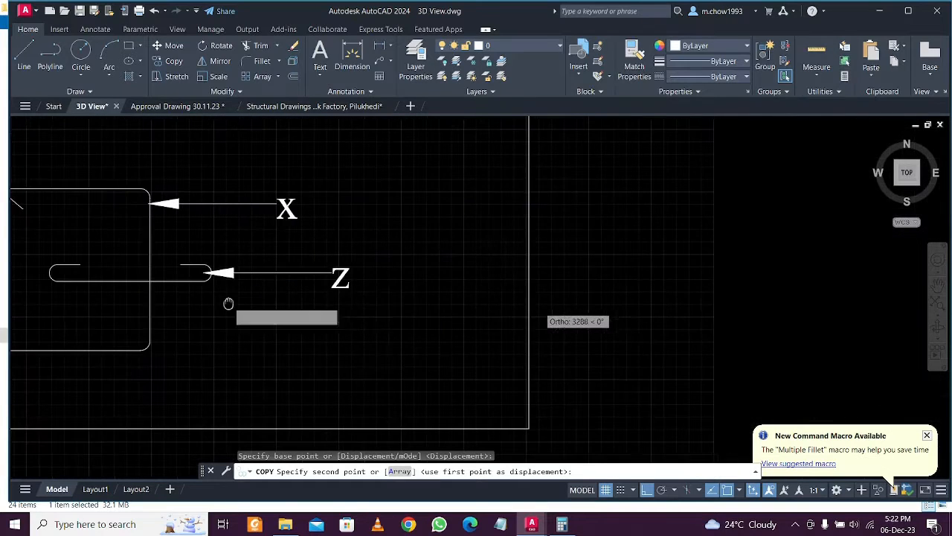
click(449, 289)
key(Escape)
scroll(378, 273, up, 2)
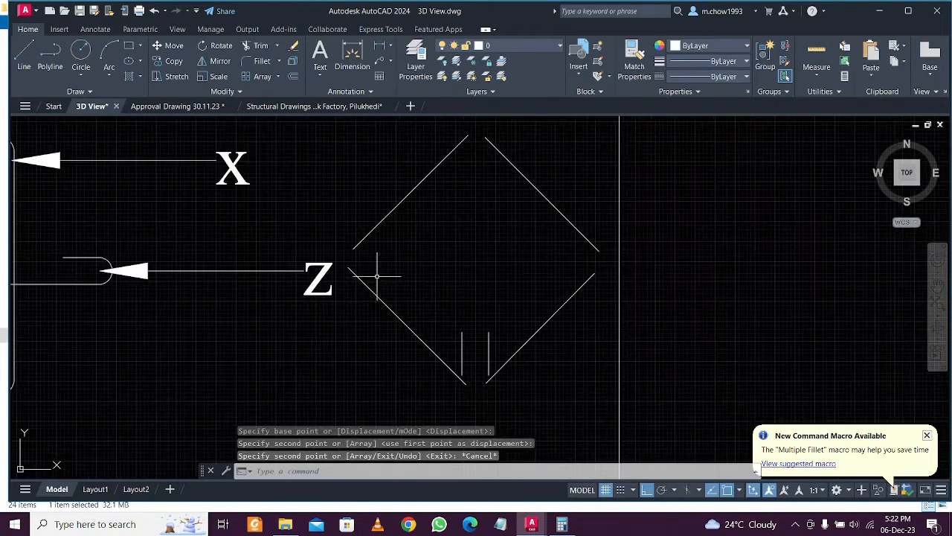
middle_drag(378, 274, 387, 321)
scroll(345, 303, up, 4)
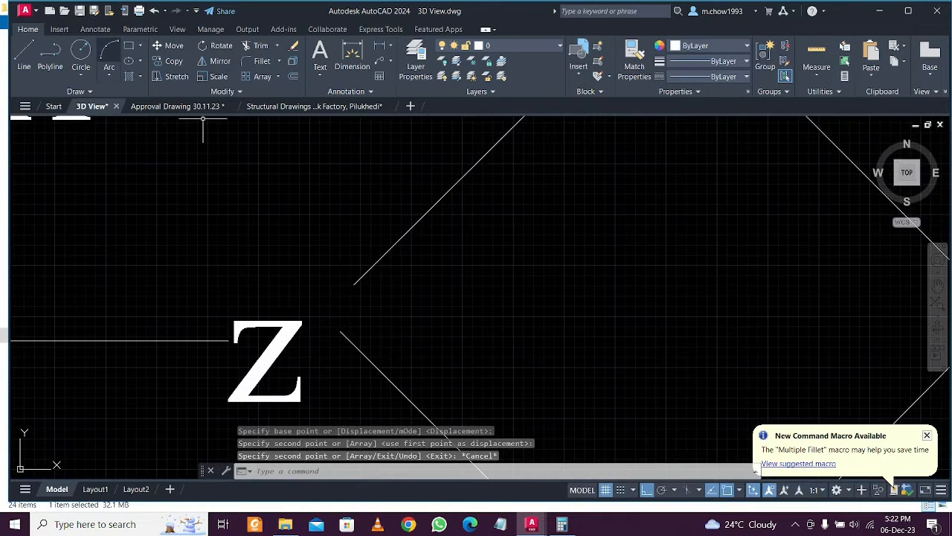
click(109, 55)
scroll(337, 313, up, 2)
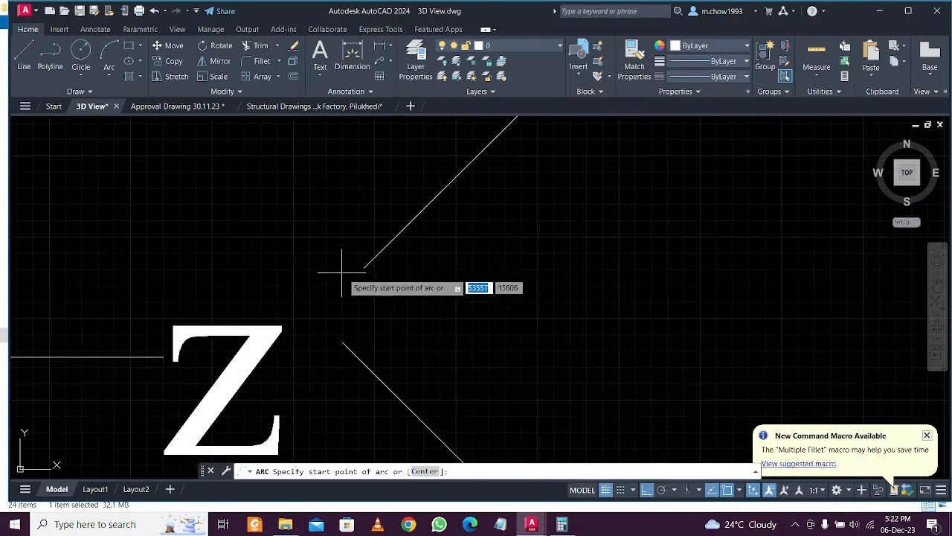
click(364, 267)
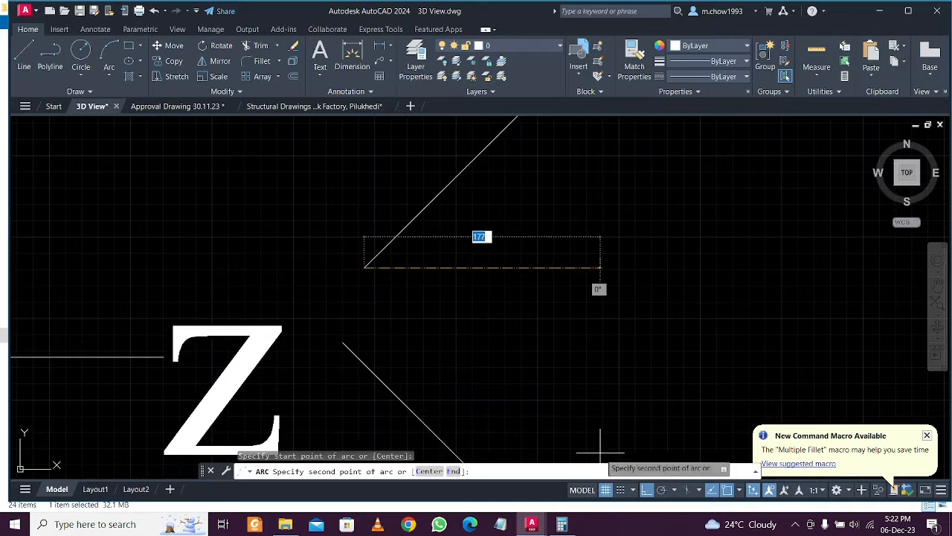
key(F8)
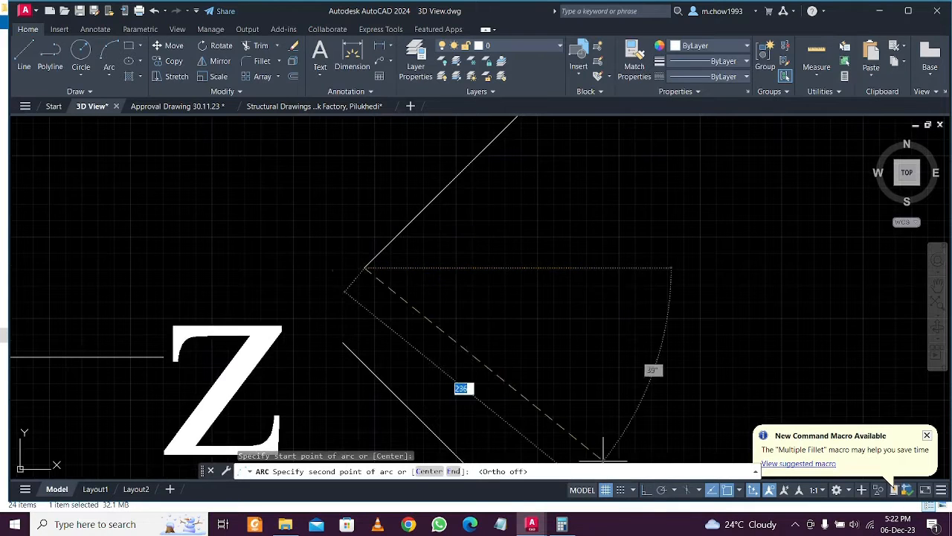
click(322, 288)
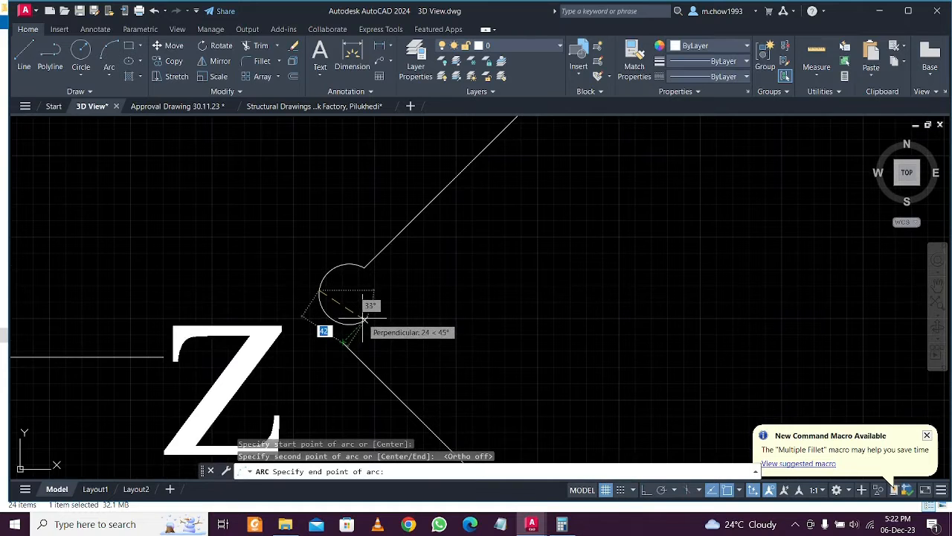
key(Escape)
scroll(369, 312, down, 2)
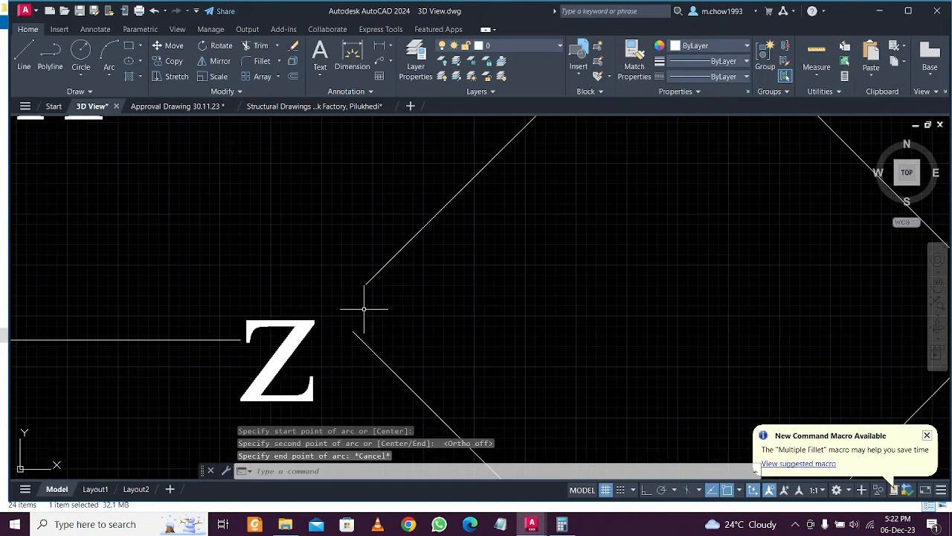
text(j)
key(Return)
click(367, 342)
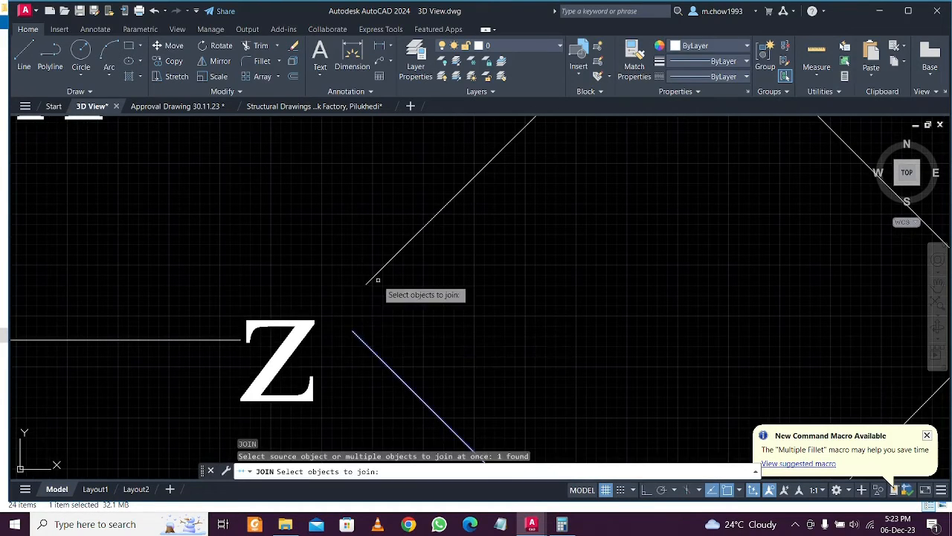
key(Escape)
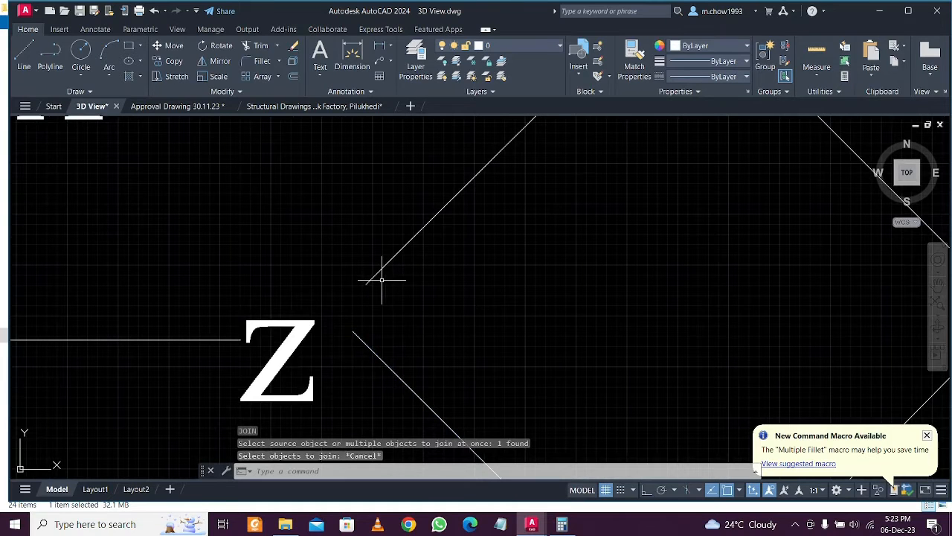
Fillet the left and top corners of the copied diamond tie with a radius of 50
text(f)
key(Return)
click(361, 341)
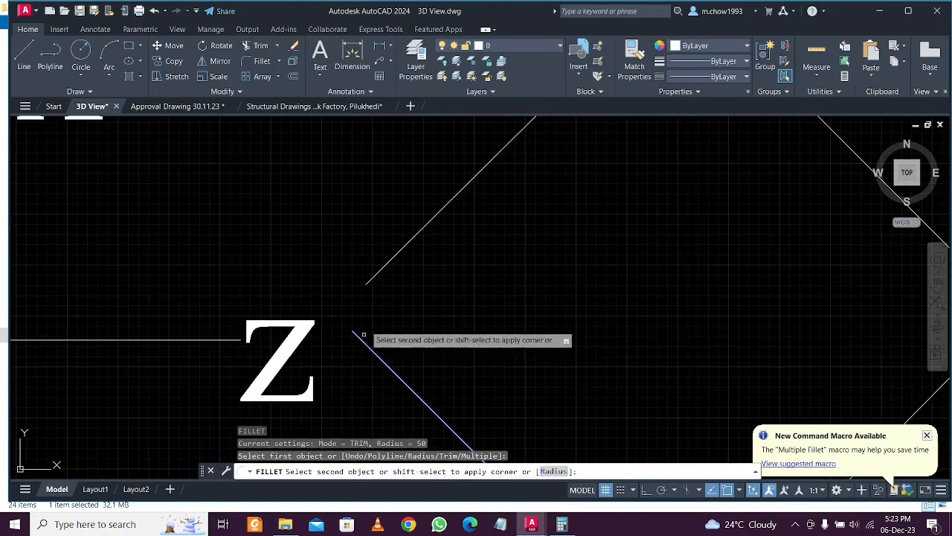
scroll(372, 279, down, 3)
click(371, 278)
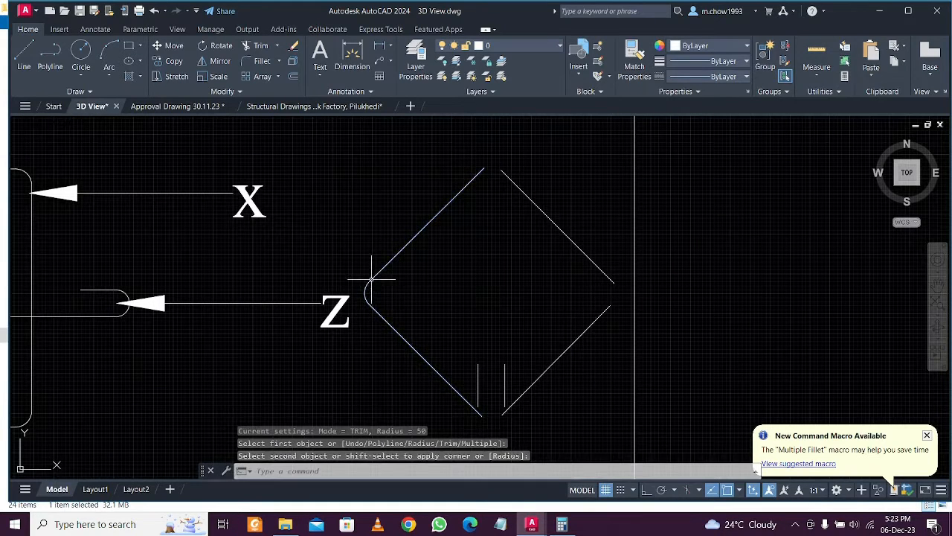
middle_drag(492, 225, 428, 260)
key(Return)
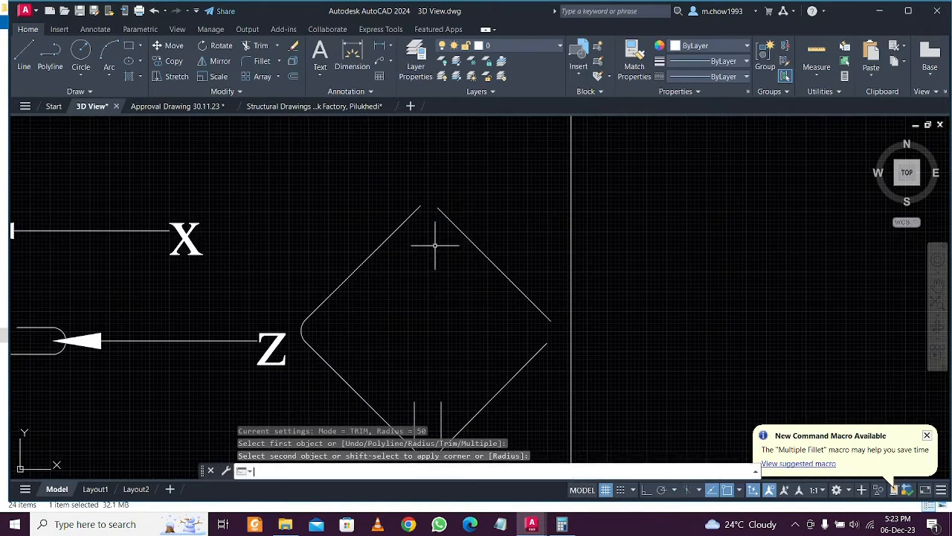
click(404, 217)
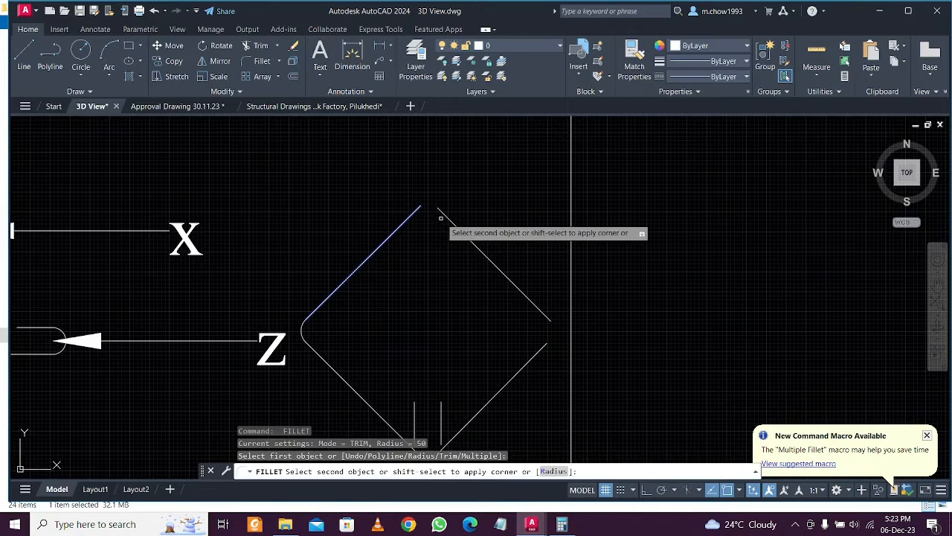
click(444, 218)
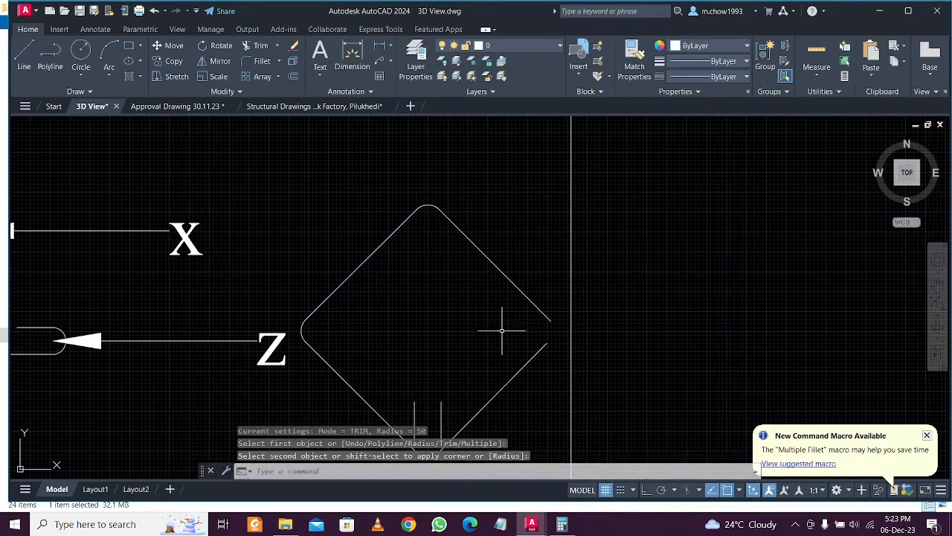
Fillet the right and bottom corners of the copied diamond tie with a radius of 50
key(Return)
click(530, 362)
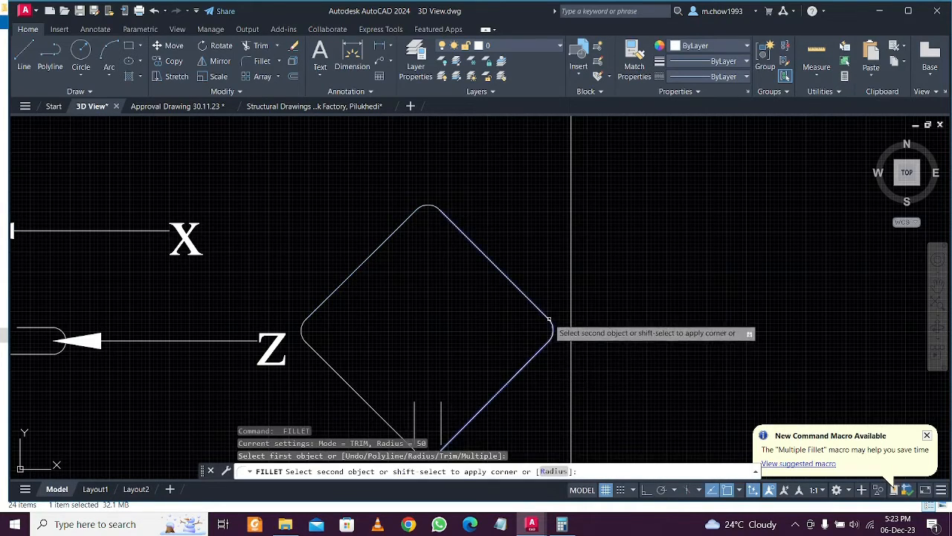
scroll(424, 315, up, 5)
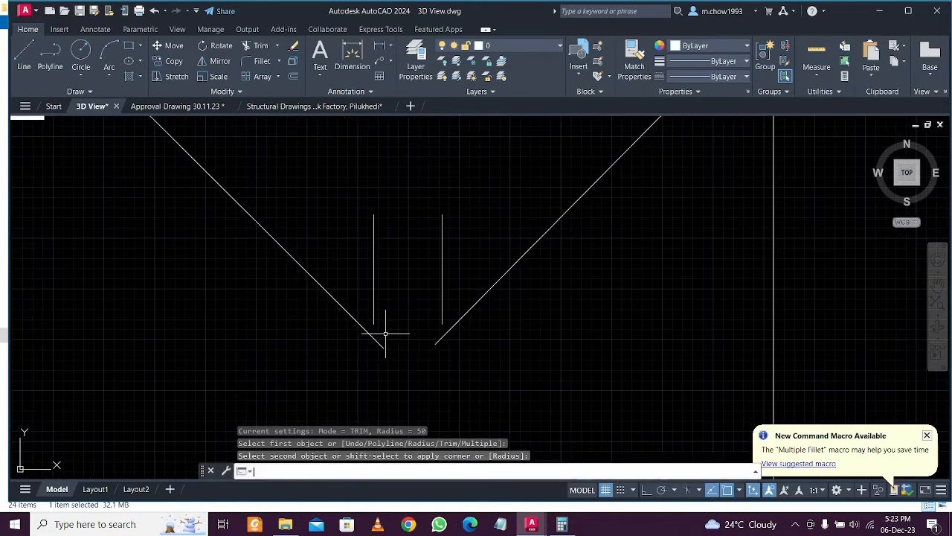
key(Return)
click(383, 345)
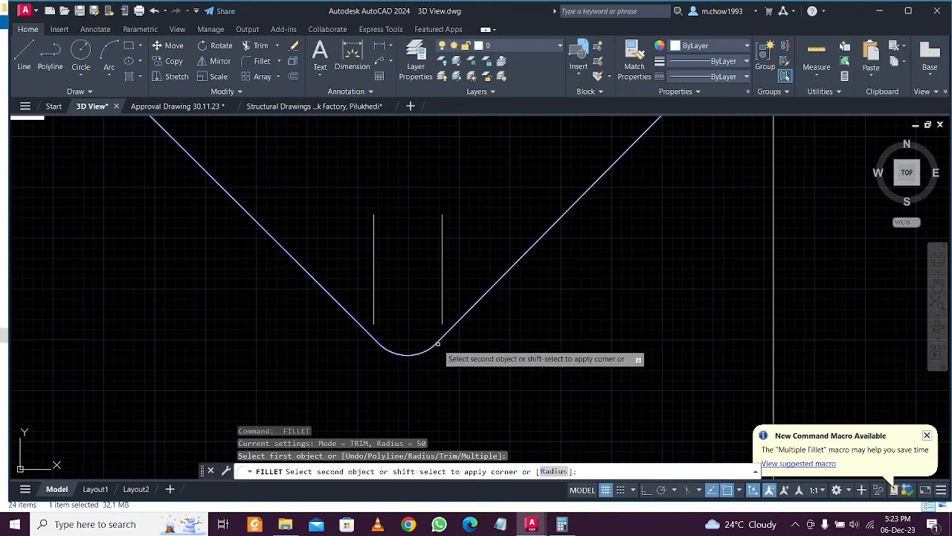
click(437, 343)
key(Escape)
Extend the two vertical hook lines down to the diamond's rounded bottom corner, using its lower sides and corner arc as boundaries
click(445, 359)
click(406, 341)
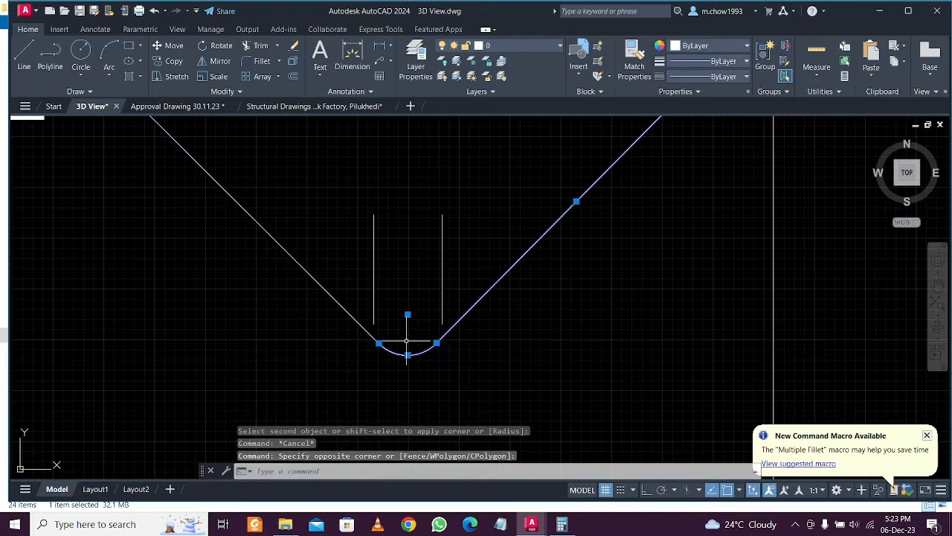
drag(357, 326, 345, 270)
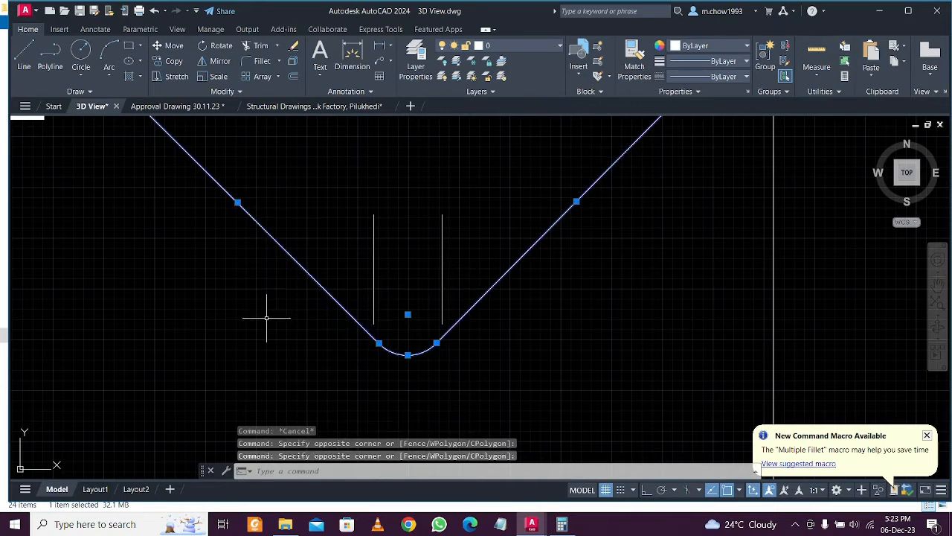
text(ex)
key(Return)
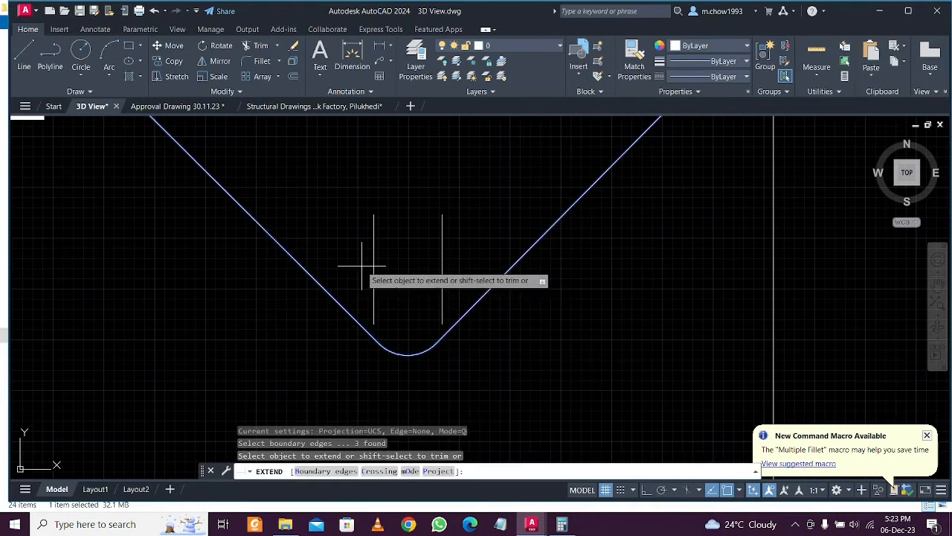
click(370, 268)
click(475, 255)
click(475, 255)
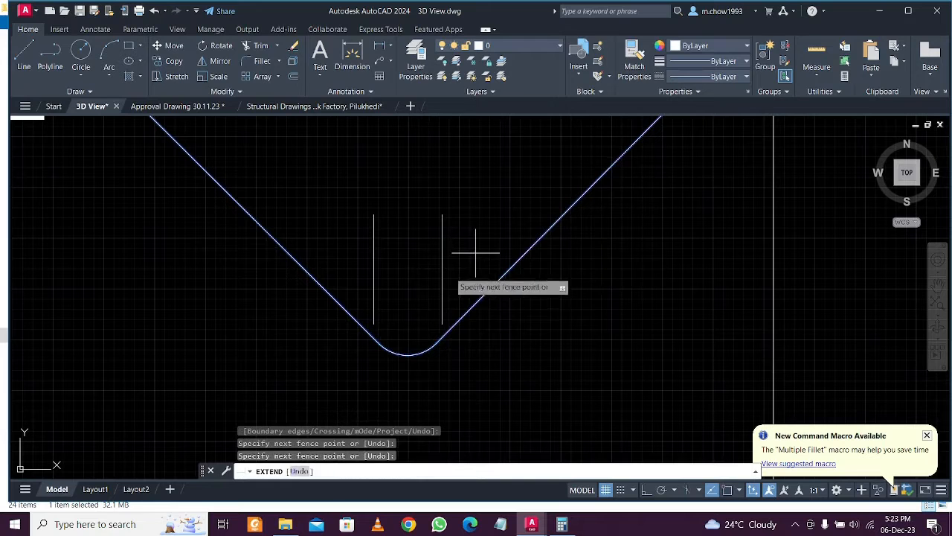
click(423, 302)
click(401, 299)
click(346, 251)
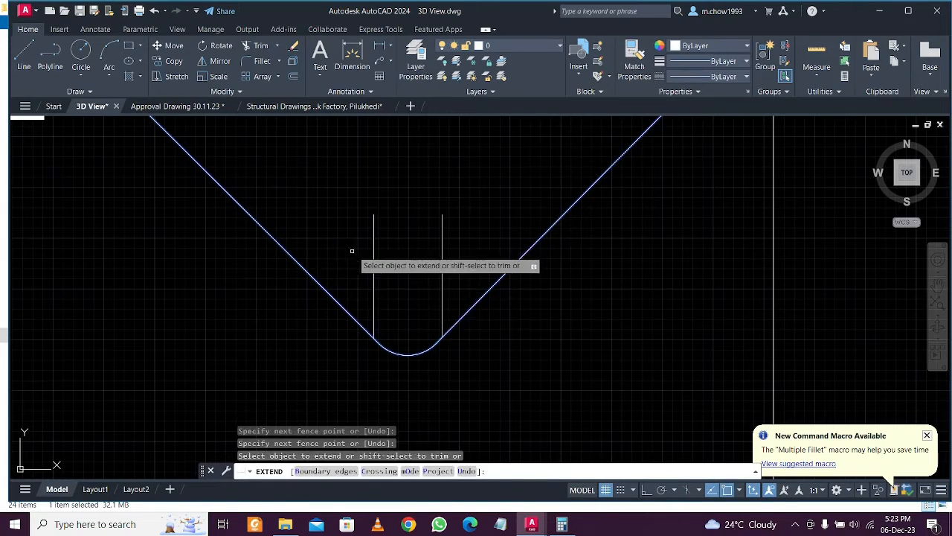
key(Escape)
Join the copied diamond tie's sides and corner arcs into a single polyline
scroll(354, 323, down, 3)
click(274, 154)
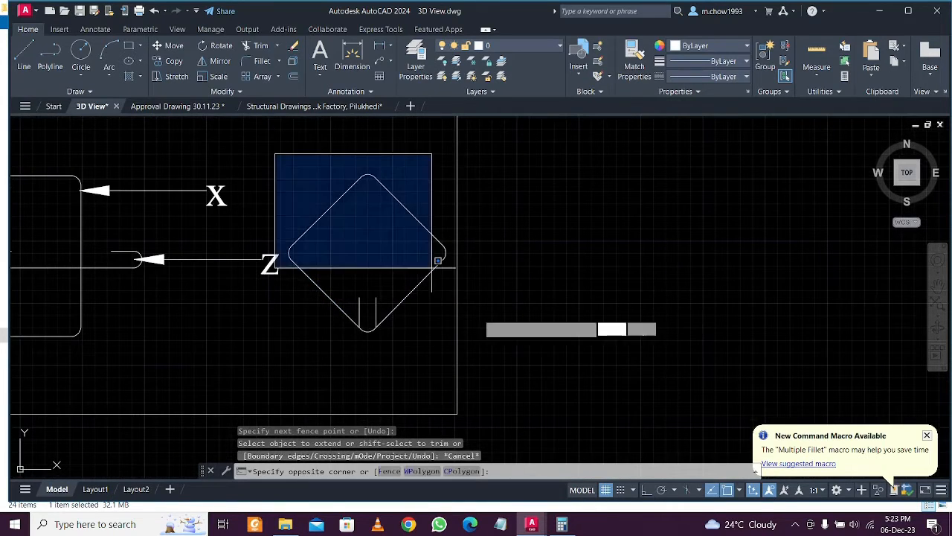
click(501, 361)
key(Return)
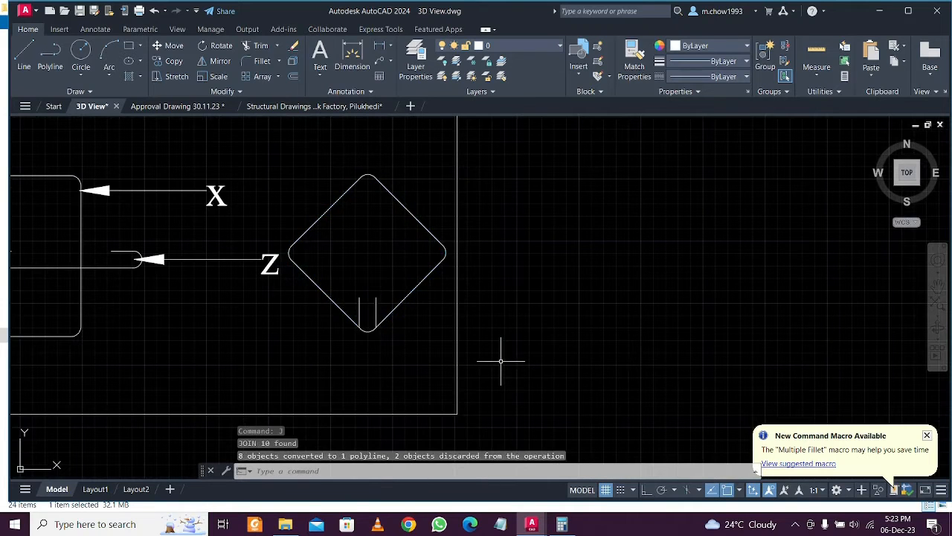
Delete the hooked straight tie from the lower column's tie detail, keeping the square tie and the leaders
scroll(395, 316, down, 4)
scroll(337, 304, up, 4)
click(65, 269)
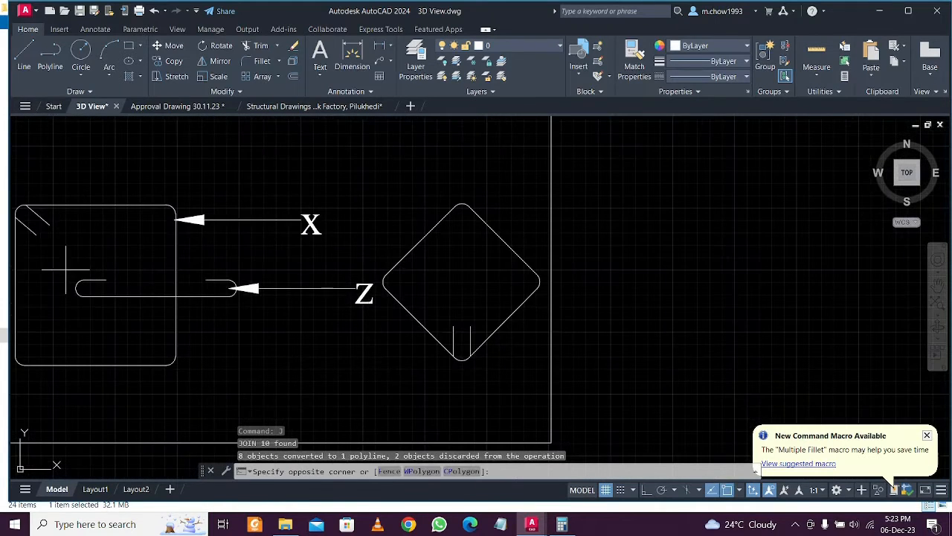
click(254, 325)
key(Delete)
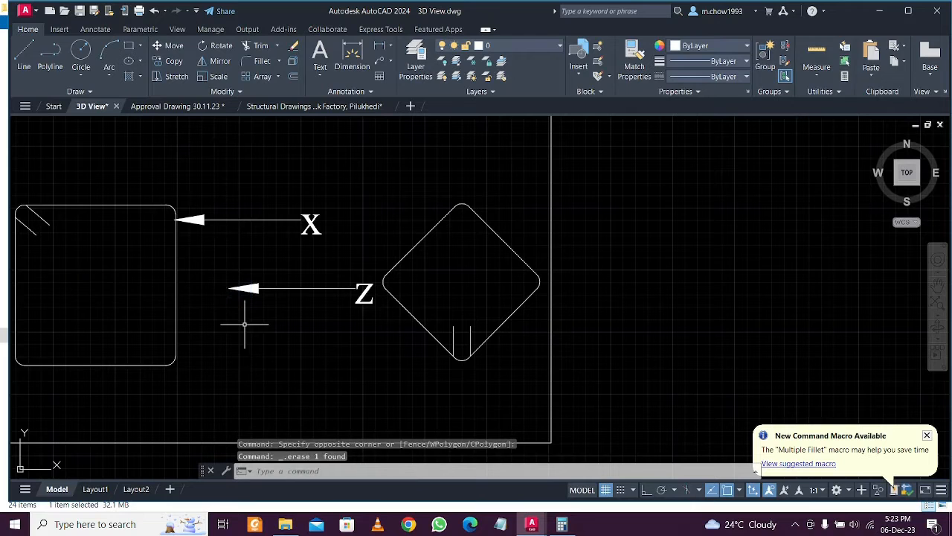
Move the filleted diamond tie with both hook lines onto the square tie x, offset so its side corner protrudes
click(360, 297)
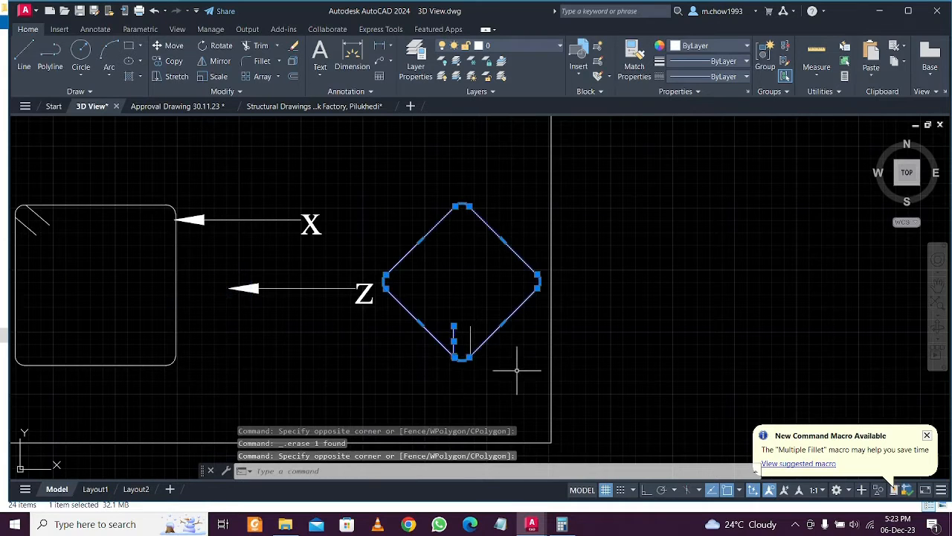
click(504, 365)
click(440, 303)
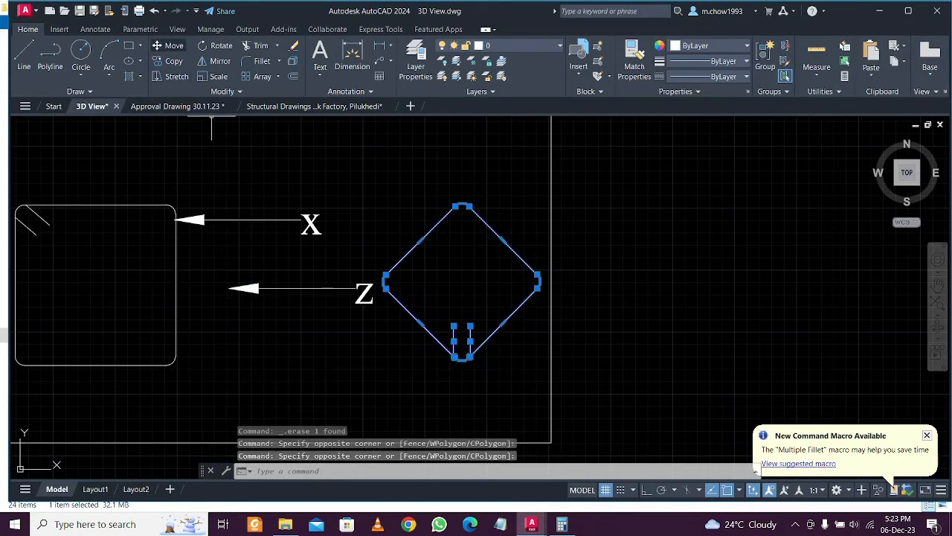
click(169, 45)
click(749, 352)
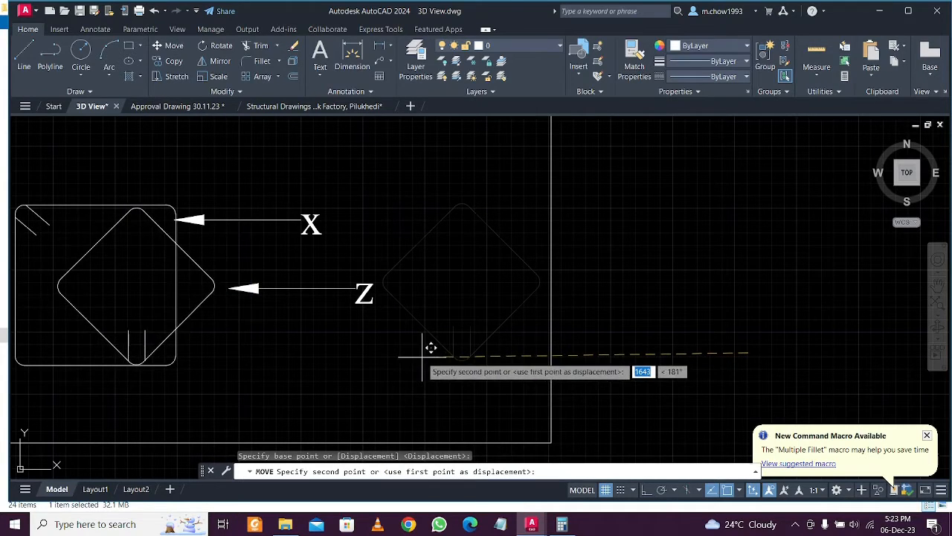
click(430, 347)
Move the z leader so its arrowhead points at the protruding corner of the diamond tie
click(387, 304)
click(357, 336)
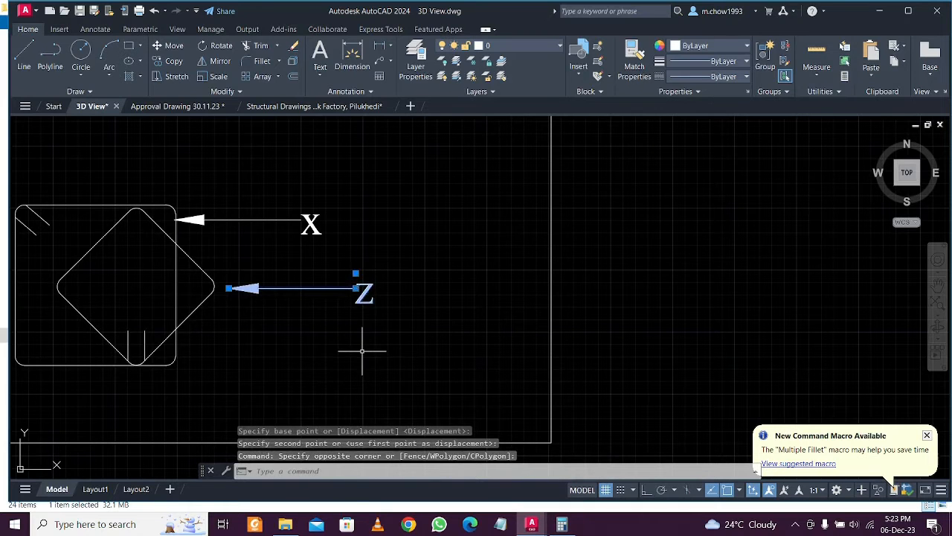
text(m)
key(space)
click(376, 359)
click(361, 354)
Move the "REINF. FROM FOUND. LVL. TO TERRACE LVL." heading horizontally with Ortho on, close to its column's left border
scroll(374, 353, down, 3)
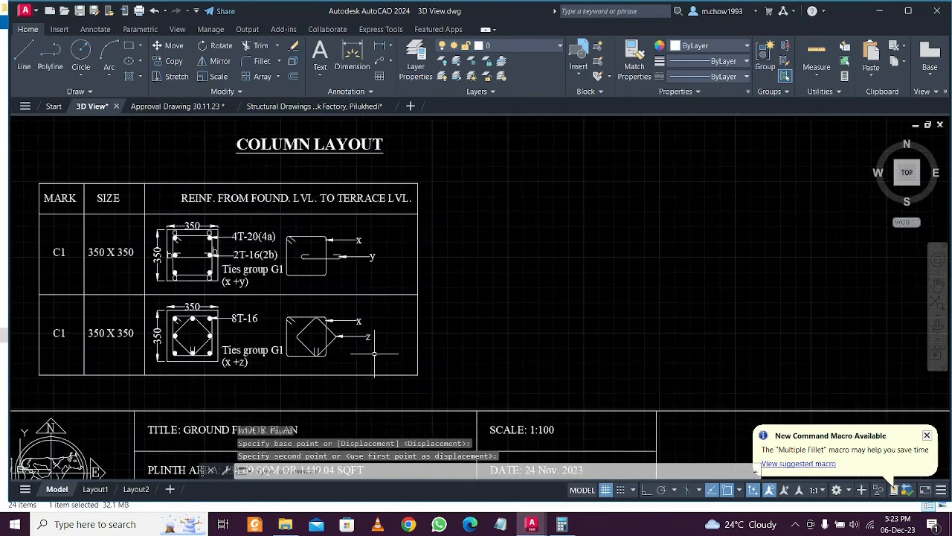
middle_drag(374, 353, 463, 305)
scroll(520, 357, up, 2)
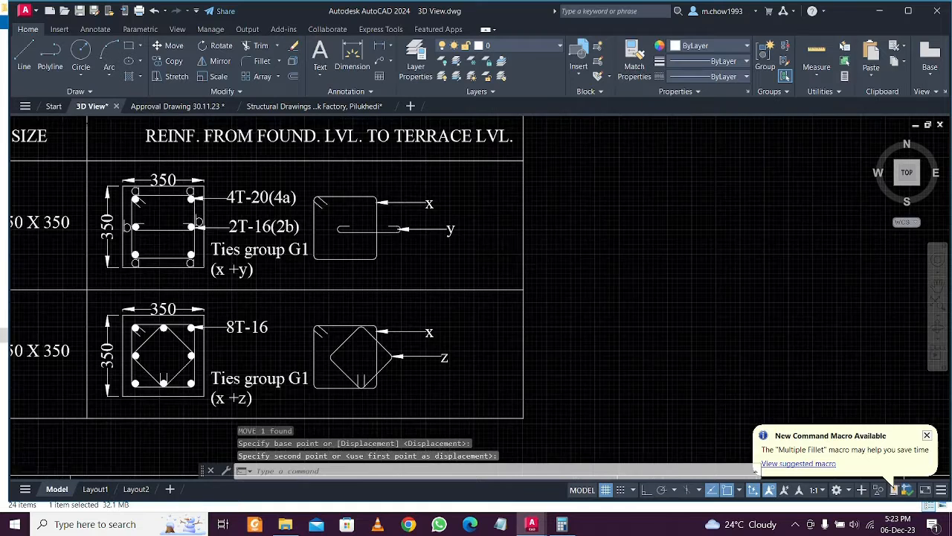
scroll(520, 357, down, 2)
click(378, 176)
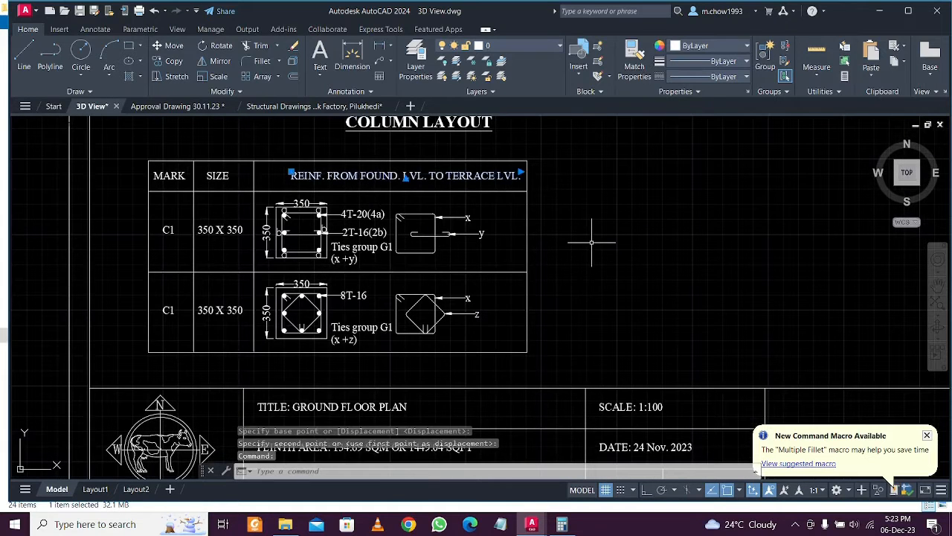
text(m)
key(space)
click(668, 276)
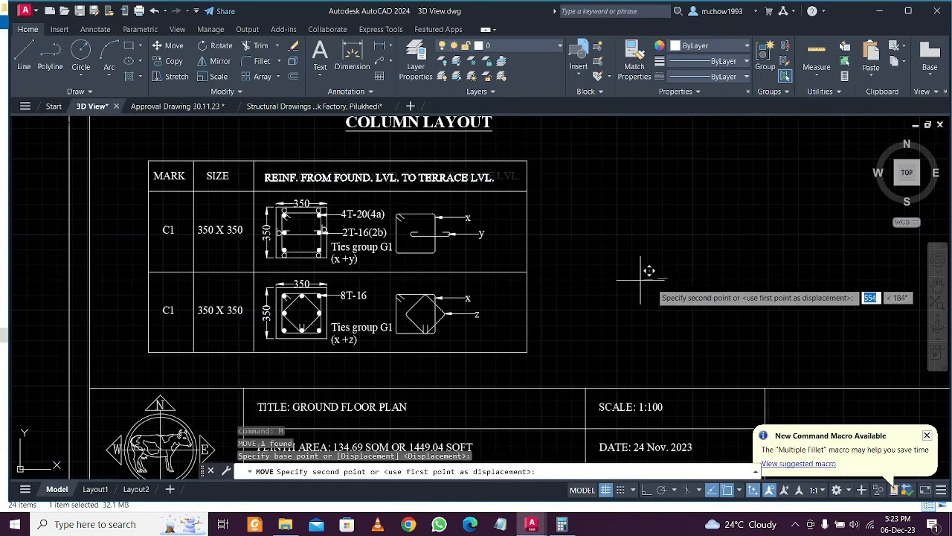
key(F8)
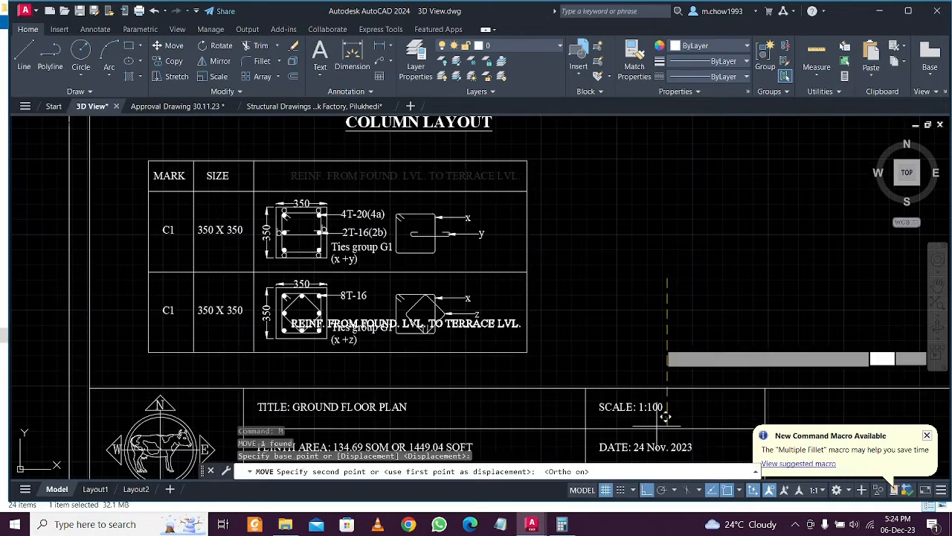
click(643, 269)
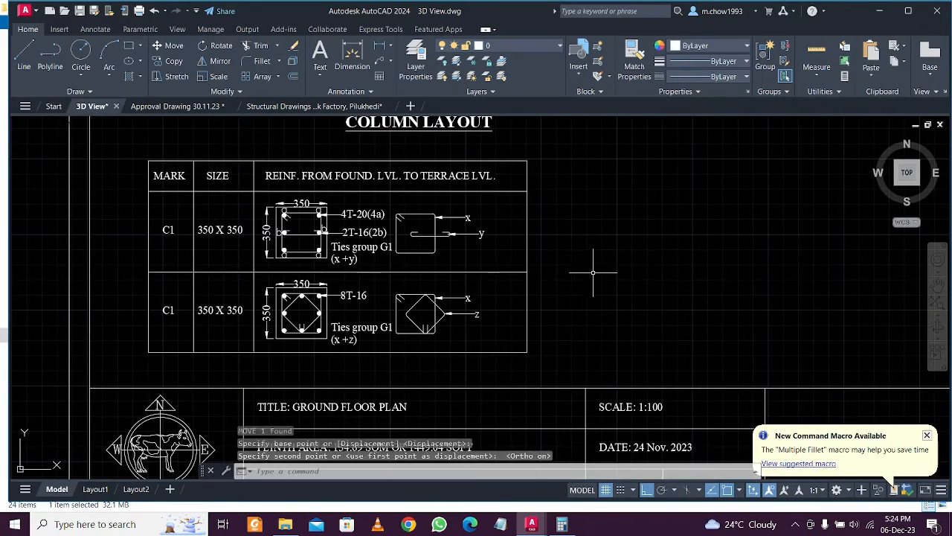
Move the table's right border line horizontally inward to just past the end of the reinforcement heading
click(558, 247)
click(518, 229)
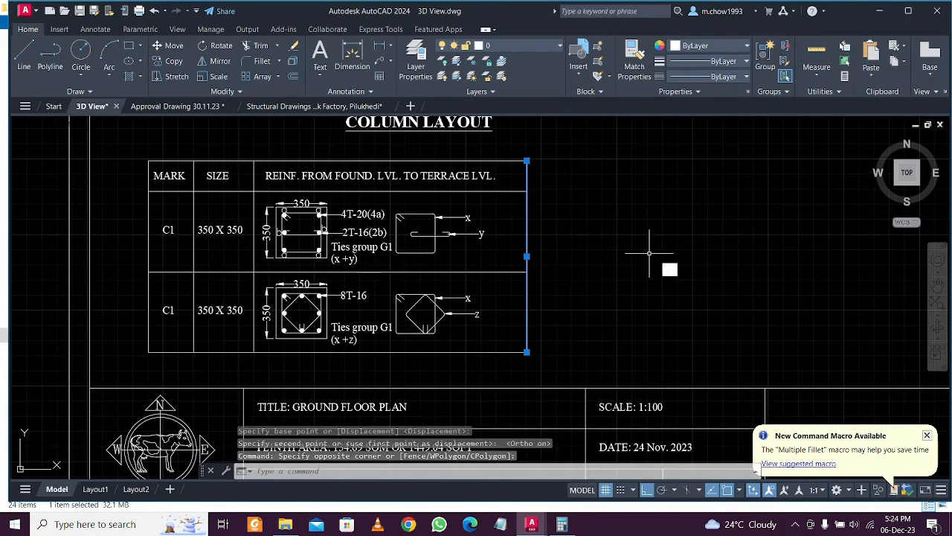
text(m)
key(Return)
click(701, 261)
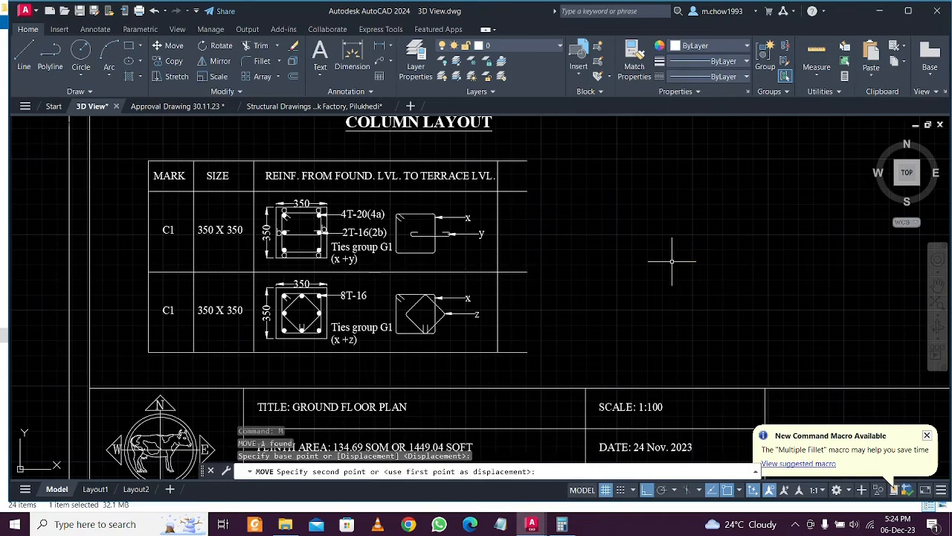
click(672, 261)
Trim the ends of the horizontal table lines that extend beyond the relocated right border
text(tr)
key(Return)
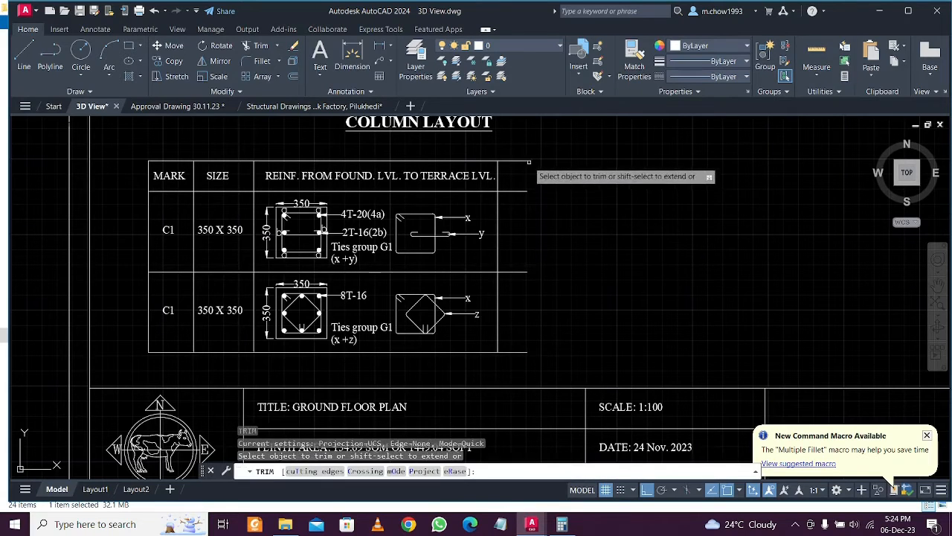
mouse_move(517, 148)
mouse_down()
mouse_move(532, 344)
mouse_move(531, 366)
mouse_move(521, 370)
mouse_up()
key(Escape)
Move the entire column table with its contents horizontally to the right to centre it under the COLUMN LAYOUT title
click(149, 160)
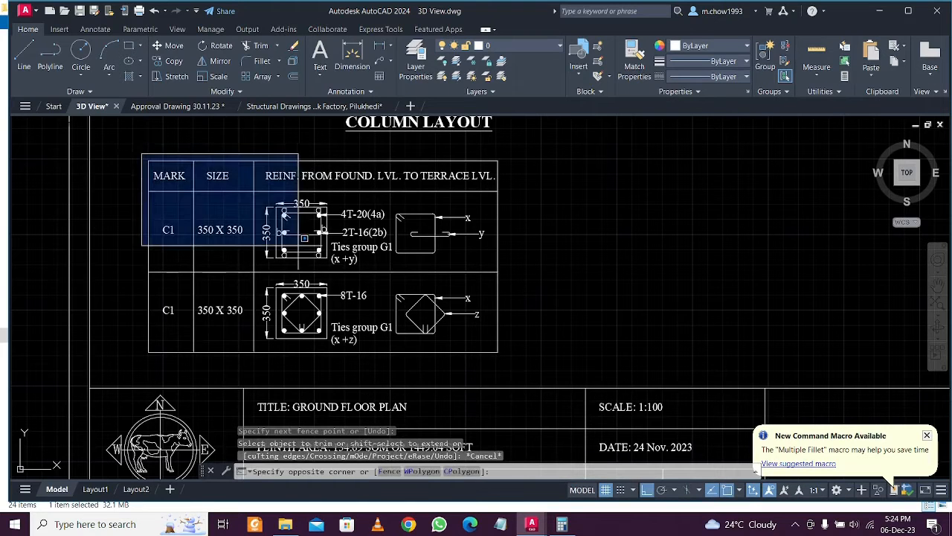
click(528, 357)
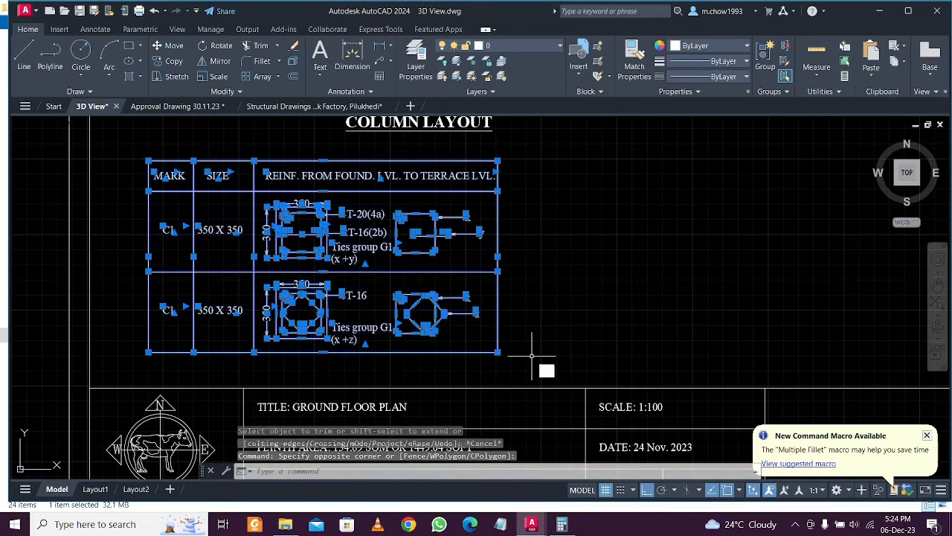
text(m)
key(Return)
click(539, 342)
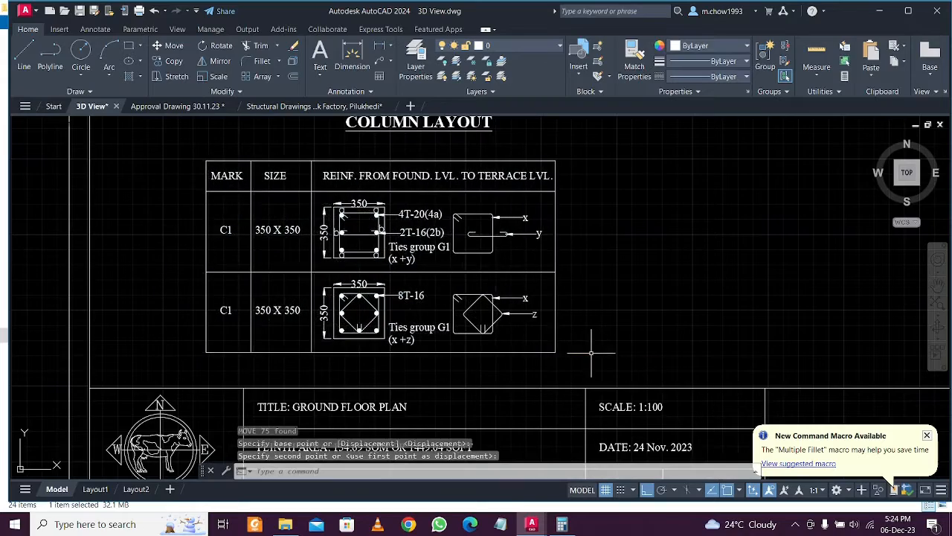
Examine the column table's placement and contents relative to the column layout plan, its title and the title block
scroll(535, 340, down, 2)
middle_drag(536, 302, 537, 430)
middle_drag(515, 285, 515, 205)
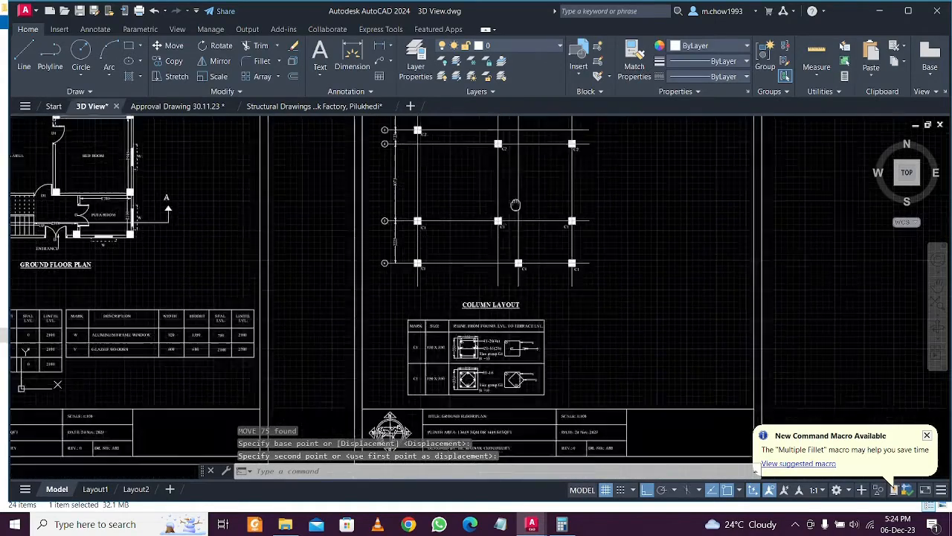
scroll(481, 317, up, 4)
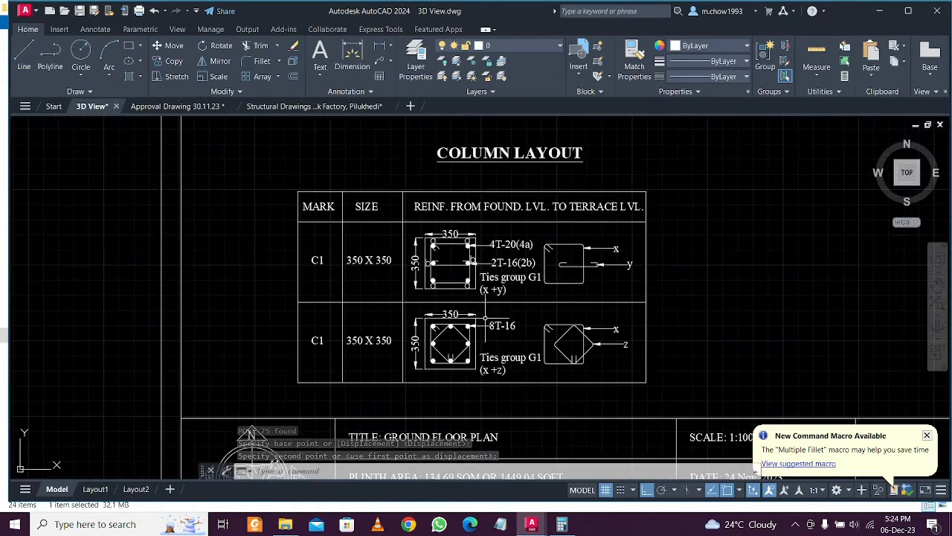
middle_drag(486, 257, 486, 283)
middle_drag(458, 199, 459, 223)
scroll(365, 227, up, 2)
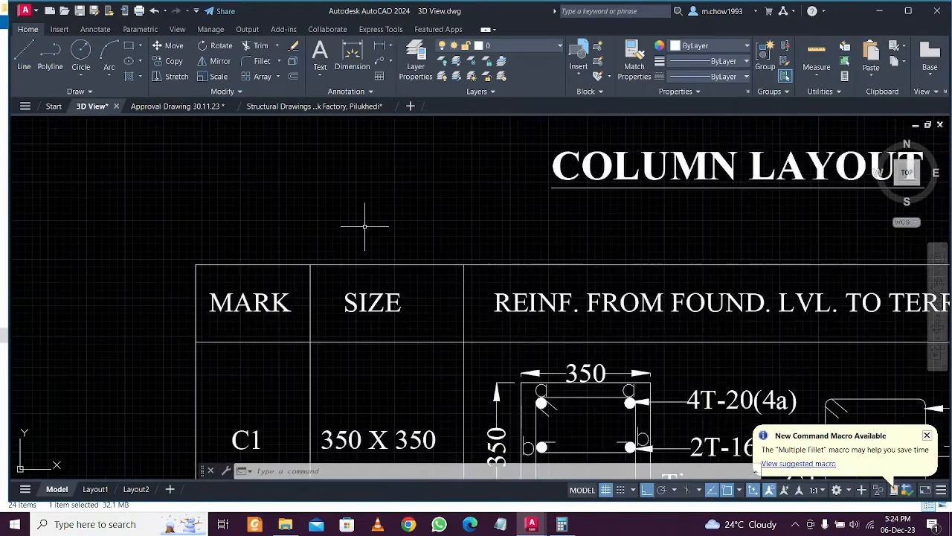
scroll(366, 225, down, 4)
middle_drag(368, 224, 341, 263)
scroll(353, 270, up, 2)
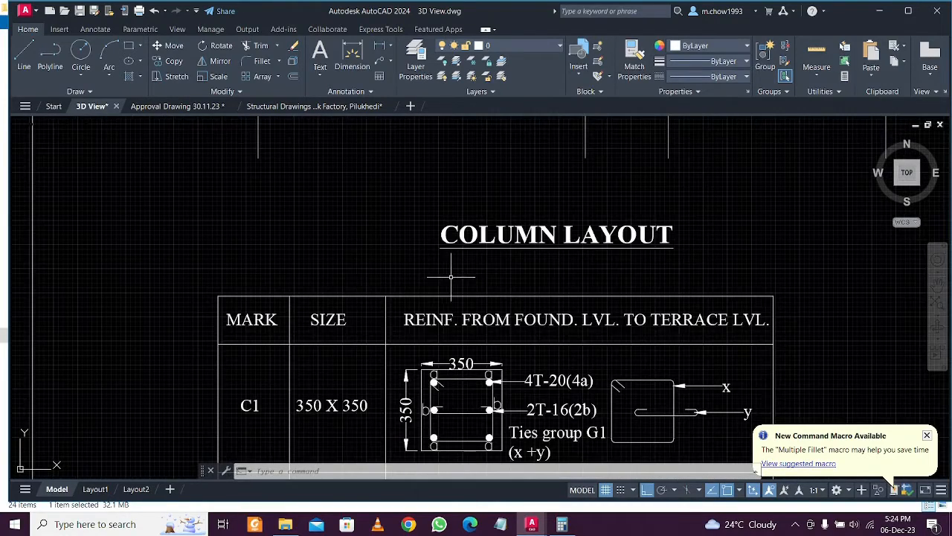
scroll(336, 270, down, 4)
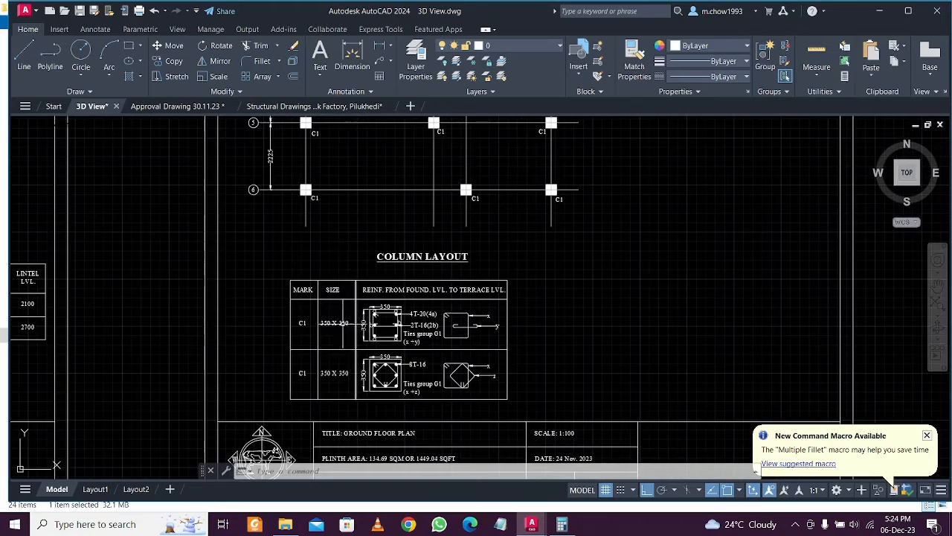
middle_drag(395, 319, 344, 316)
scroll(292, 325, up, 2)
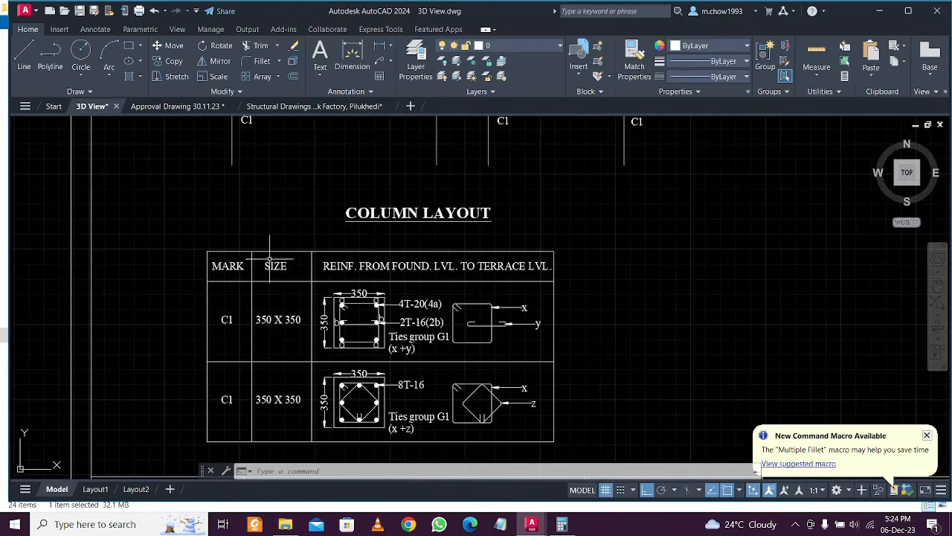
scroll(270, 259, up, 2)
scroll(320, 266, down, 4)
scroll(258, 251, up, 2)
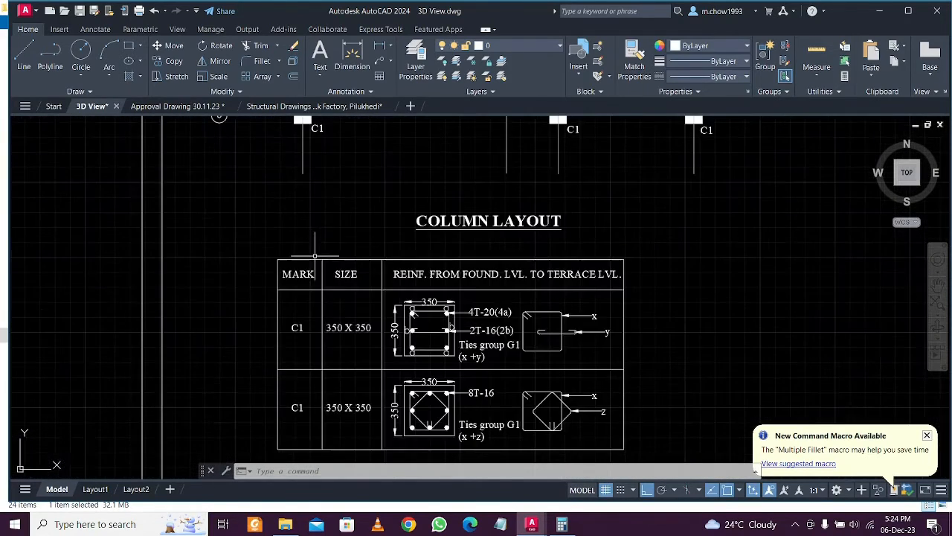
Copy the "REINF. FROM FOUND. LVL. TO TERRACE LVL." heading straight up to just above the table's top border
scroll(319, 255, up, 2)
click(447, 285)
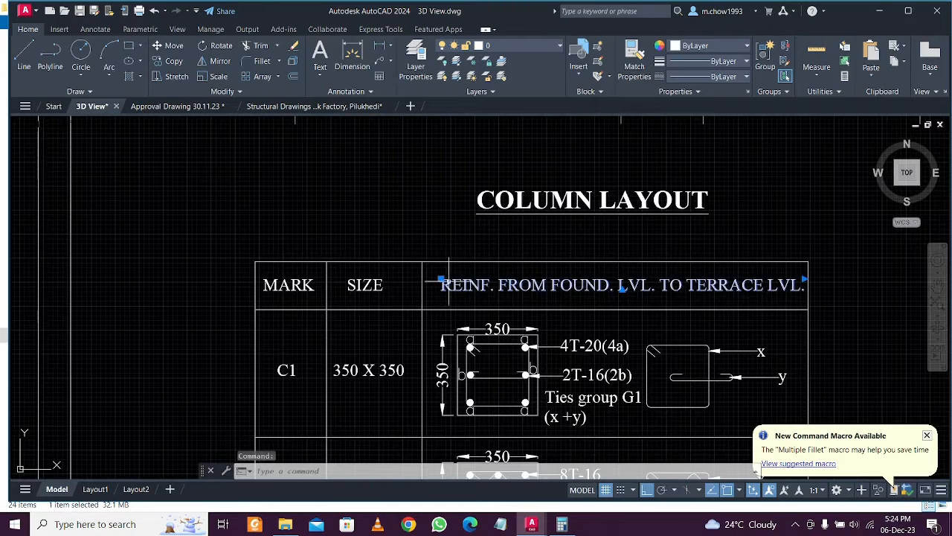
click(173, 61)
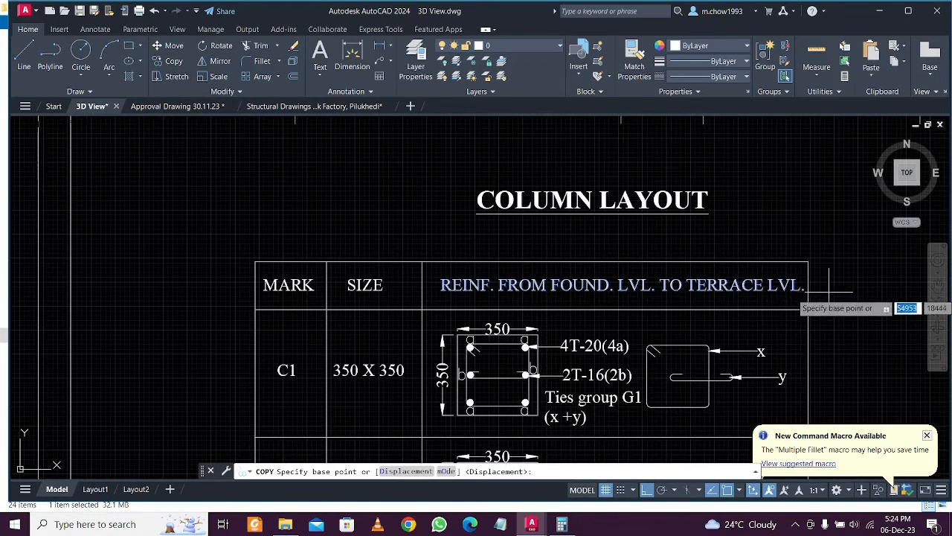
middle_drag(825, 291, 661, 291)
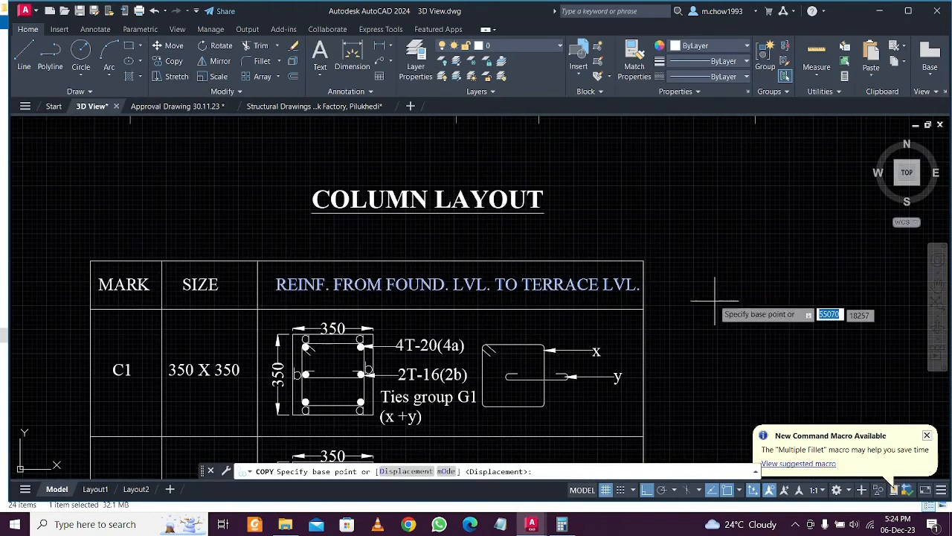
click(750, 328)
click(755, 286)
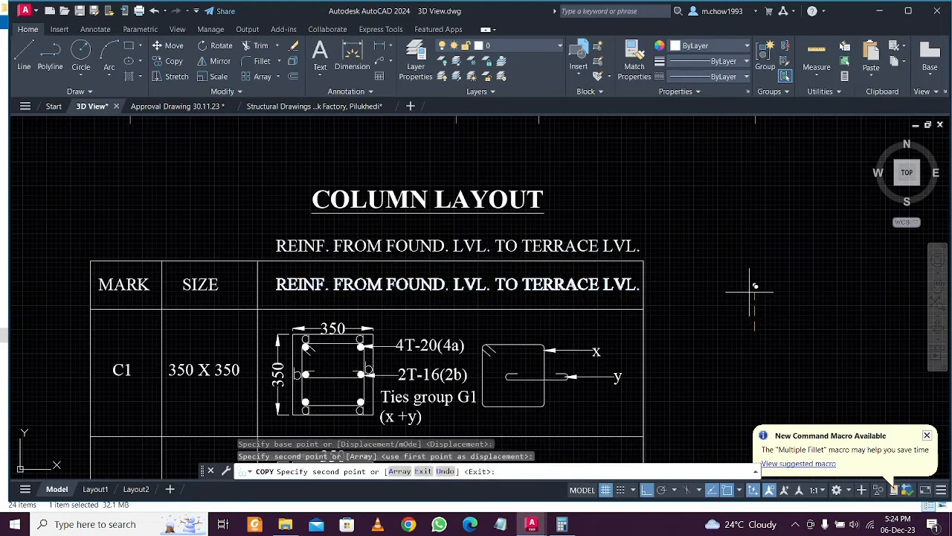
key(Escape)
Change the copied heading above the table to "COLUMN SCHEDULE" and make it bold and underlined
click(458, 247)
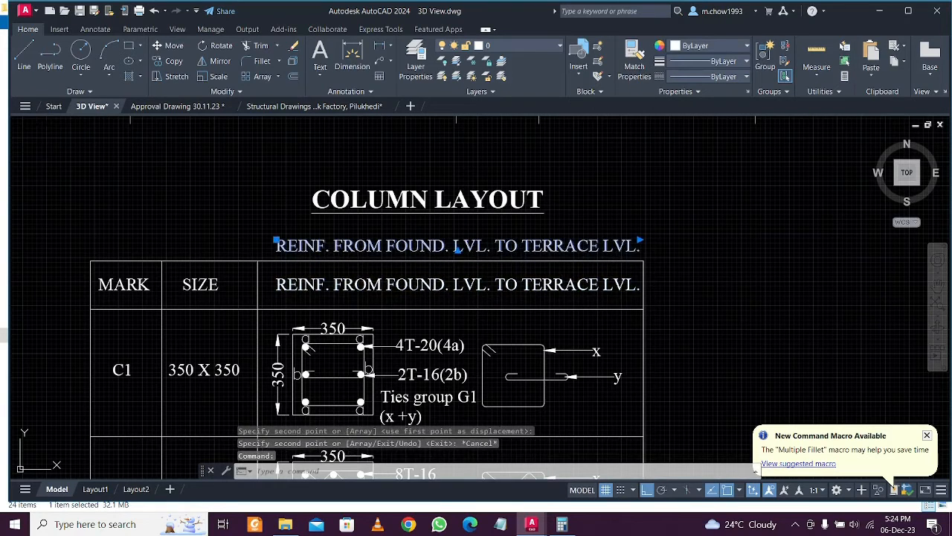
double_click(458, 248)
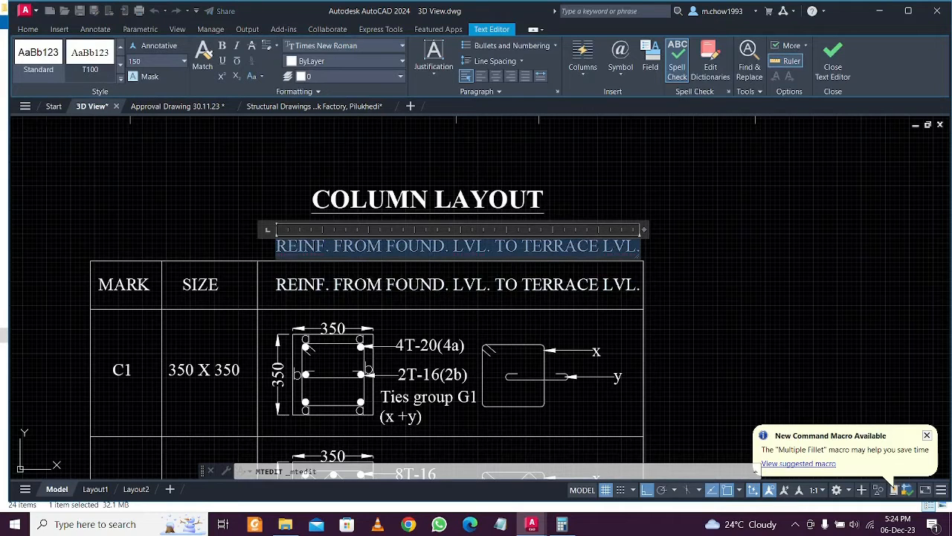
text(col)
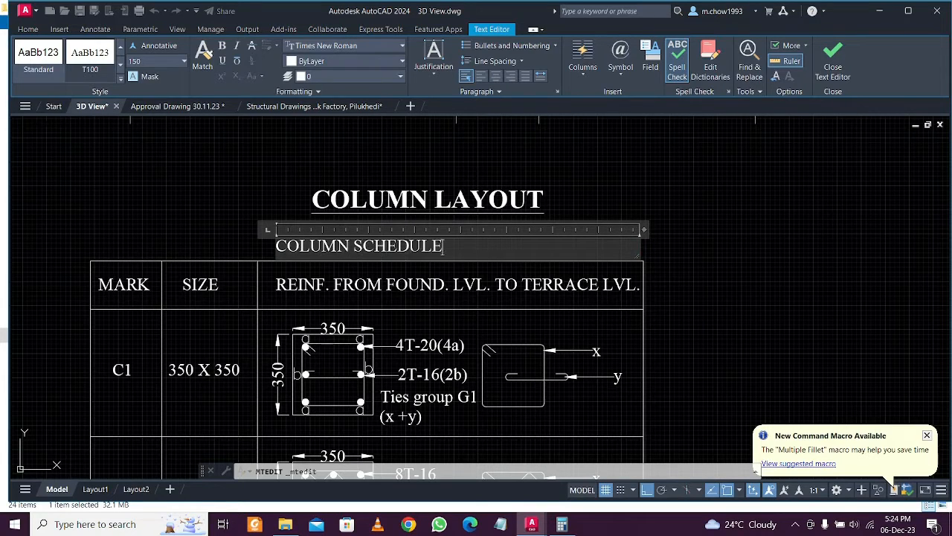
key(ctrl+b)
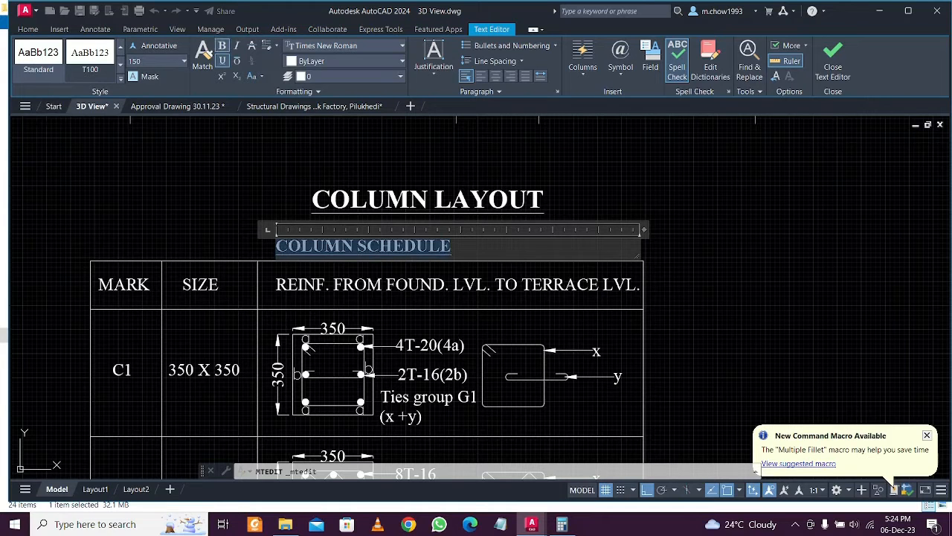
click(734, 315)
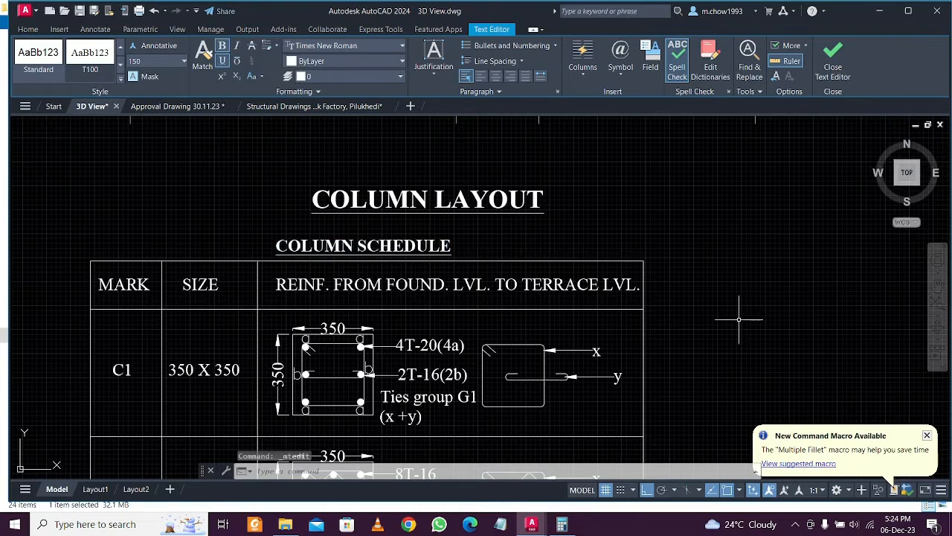
Copy the table's top border line straight up to just above the COLUMN SCHEDULE heading
click(511, 260)
text(co)
key(Return)
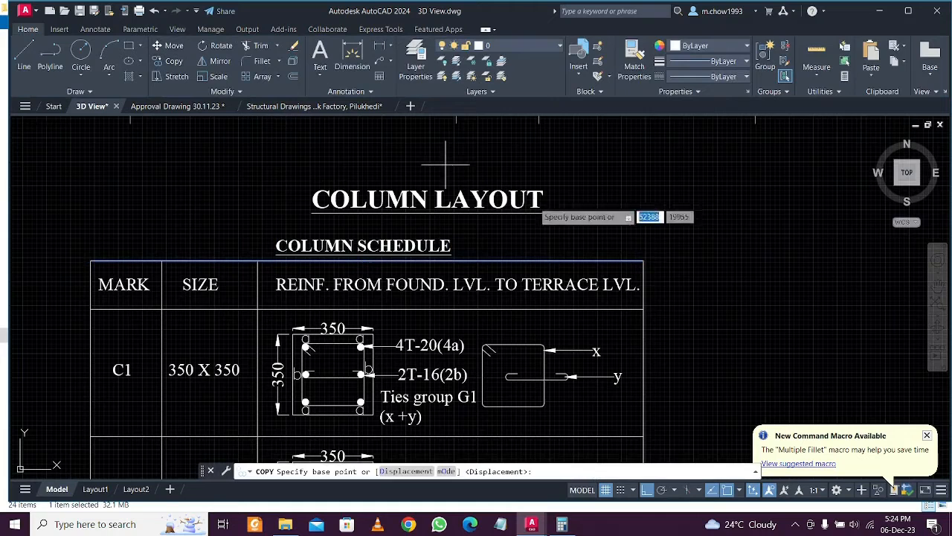
click(719, 285)
click(718, 254)
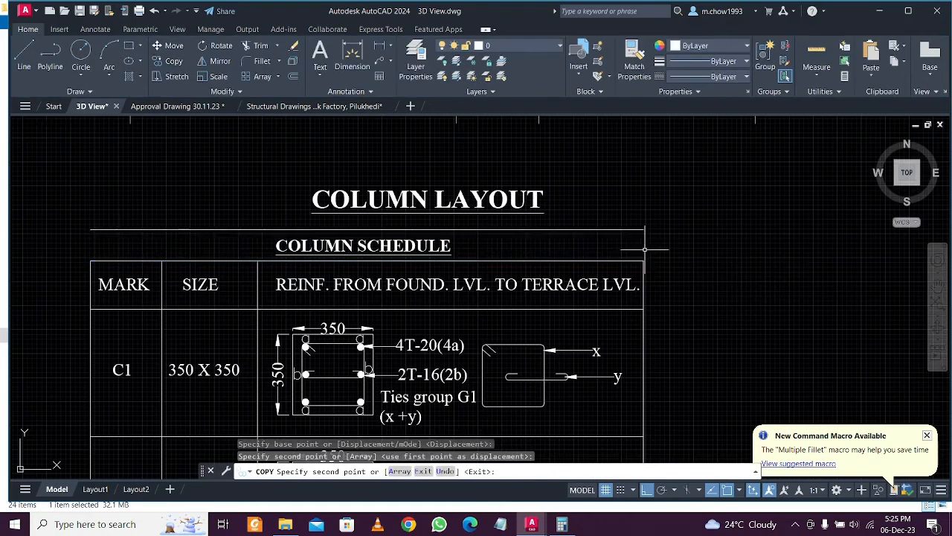
key(Escape)
Extend all vertical lines of the column table up to the new top line to enclose the title row
click(800, 244)
click(625, 214)
text(ex)
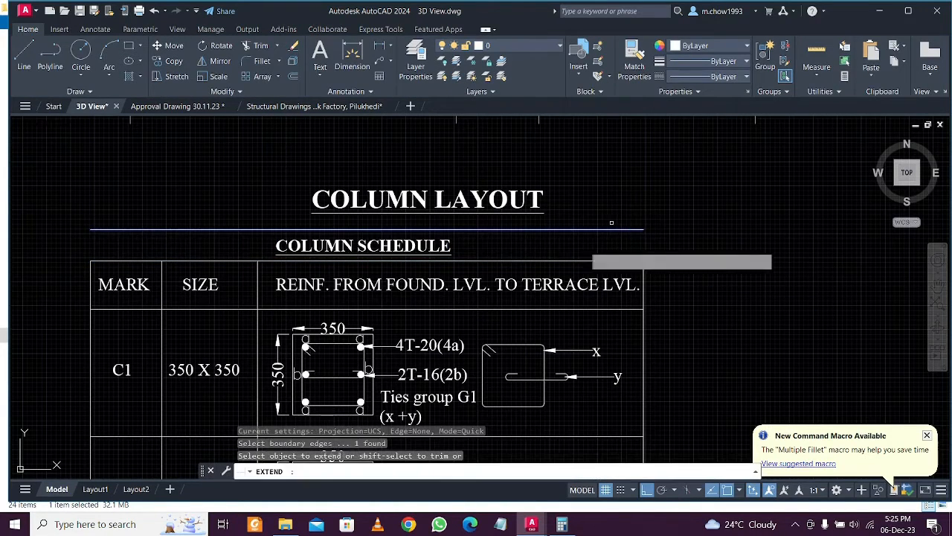
key(Return)
click(68, 318)
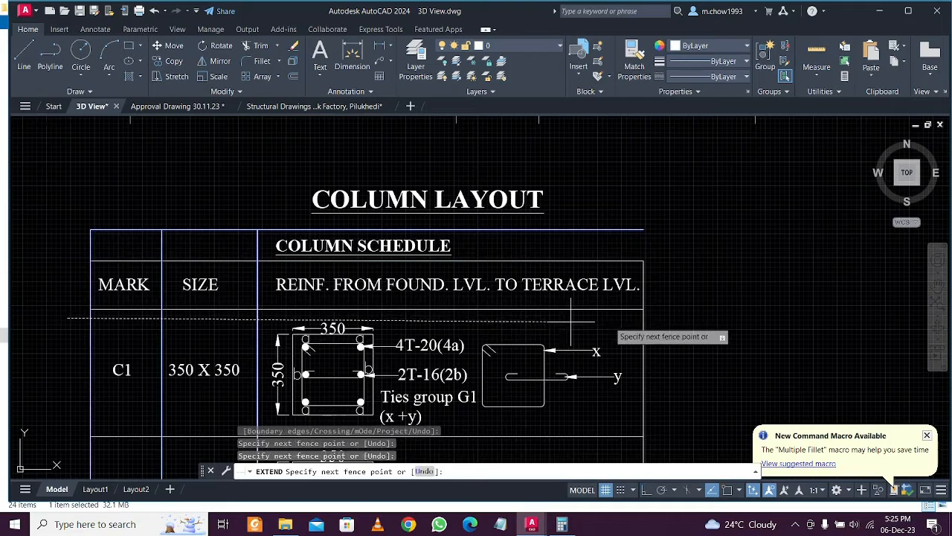
click(678, 317)
key(Escape)
Move the complete column schedule table slightly to the right so it sits centred under the COLUMN LAYOUT title
scroll(451, 244, down, 2)
middle_drag(438, 260, 443, 254)
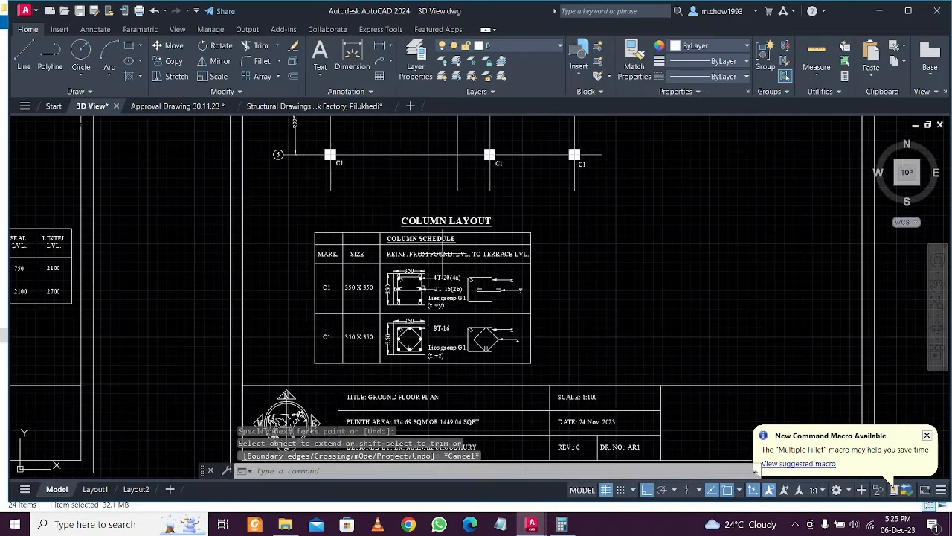
click(301, 224)
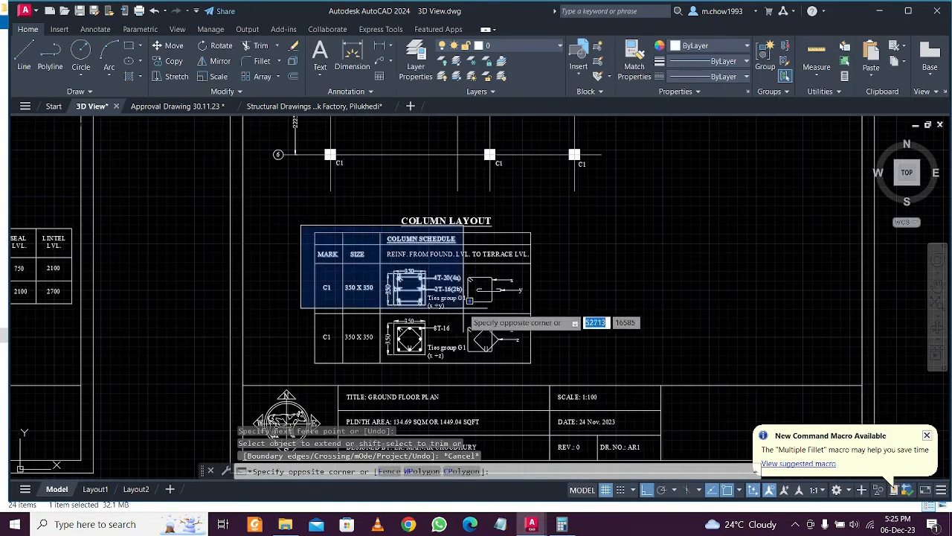
key(Escape)
click(308, 224)
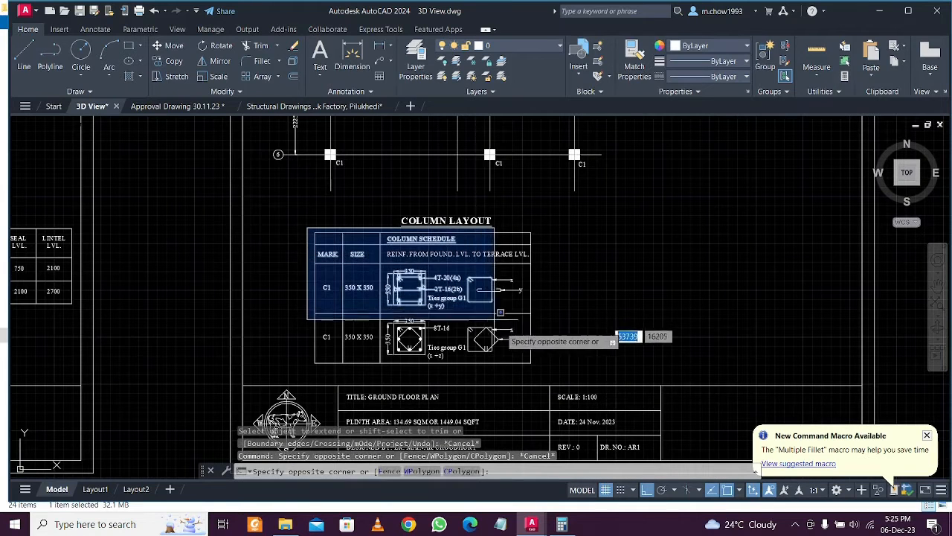
click(545, 362)
click(561, 365)
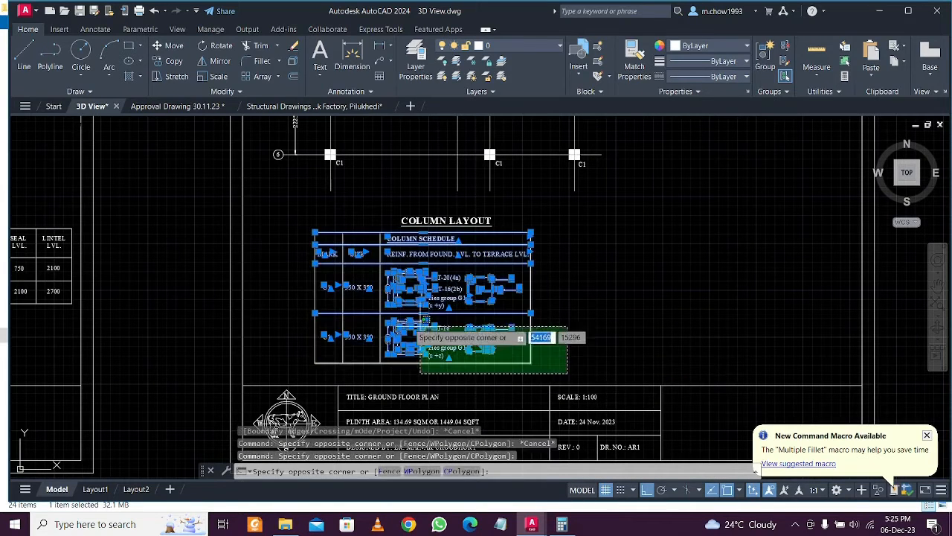
click(296, 295)
text(m)
key(Return)
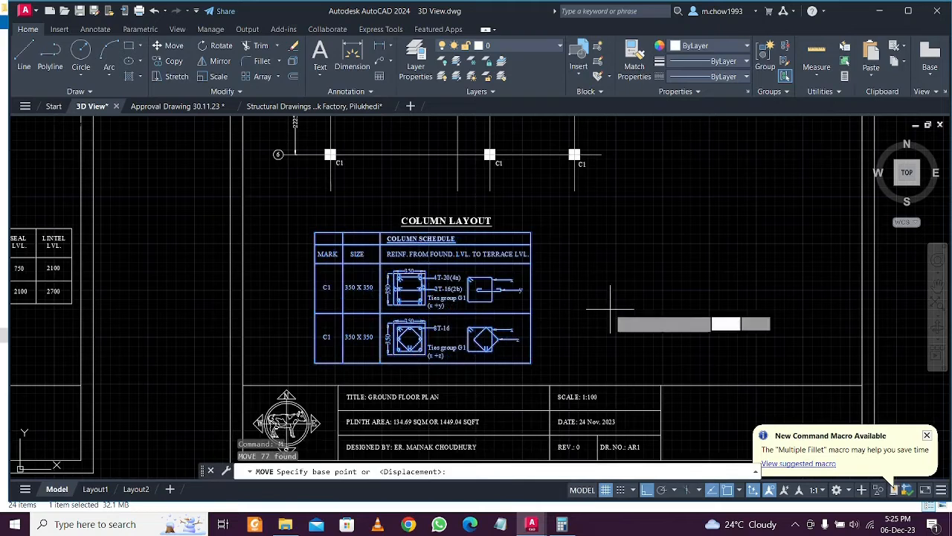
click(610, 308)
click(630, 310)
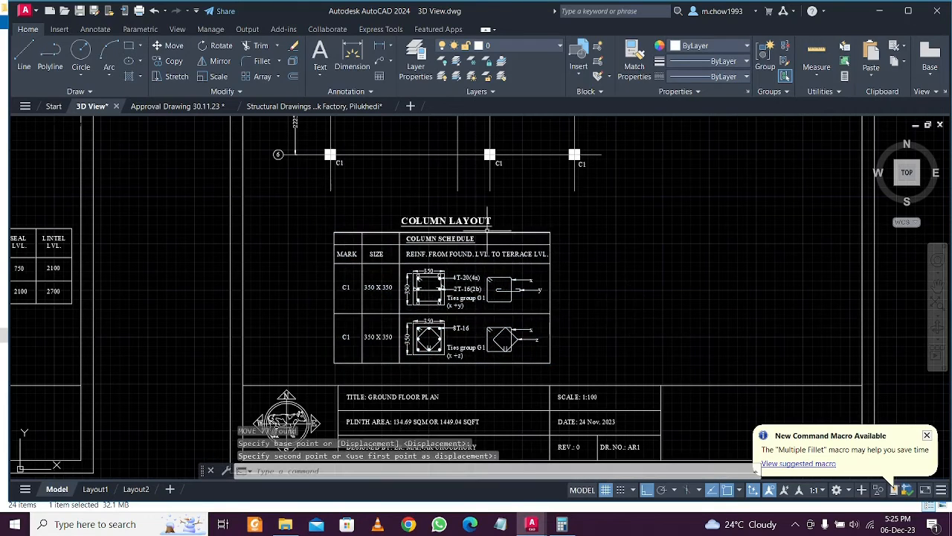
Move the COLUMN LAYOUT title straight up to widen the gap above the column schedule table
click(476, 222)
text(m)
key(Return)
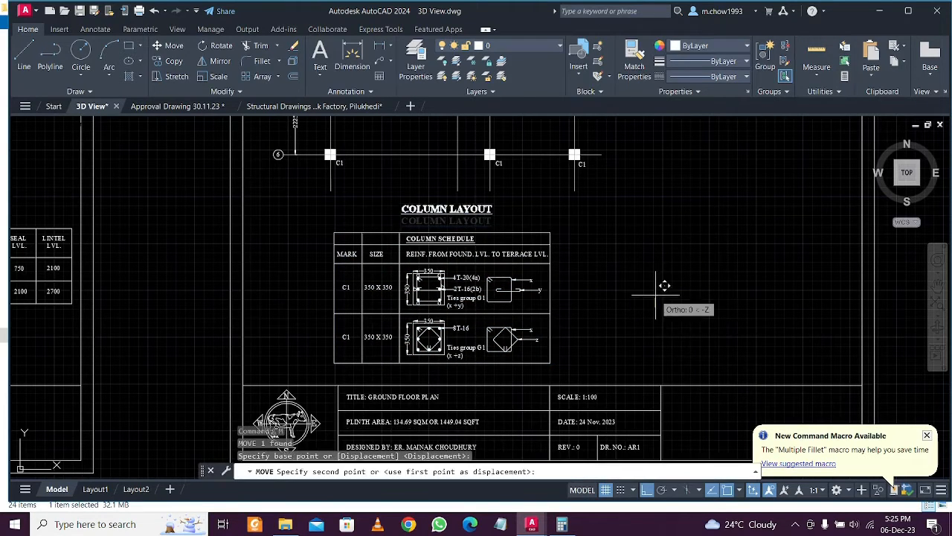
click(513, 201)
Change the title text in the column sheet's title block to "TITLE: COLUMN DETAILS"
scroll(513, 183, down, 8)
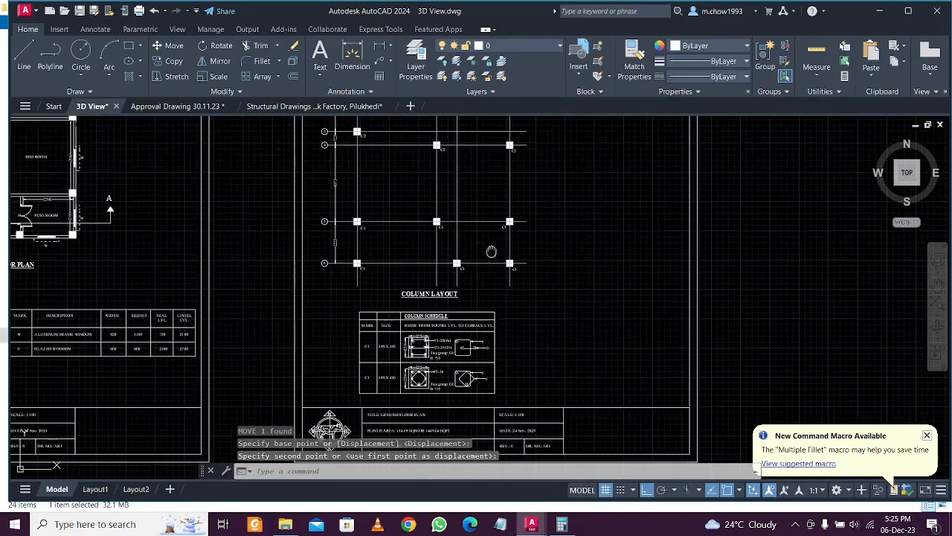
scroll(508, 245, up, 1)
middle_drag(517, 192, 518, 259)
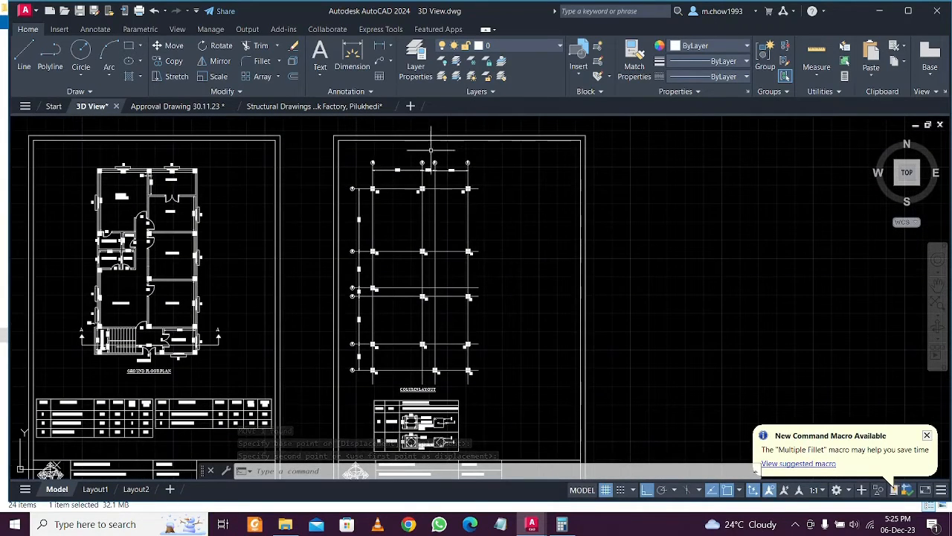
middle_drag(426, 415, 426, 344)
scroll(426, 344, up, 4)
scroll(426, 345, down, 4)
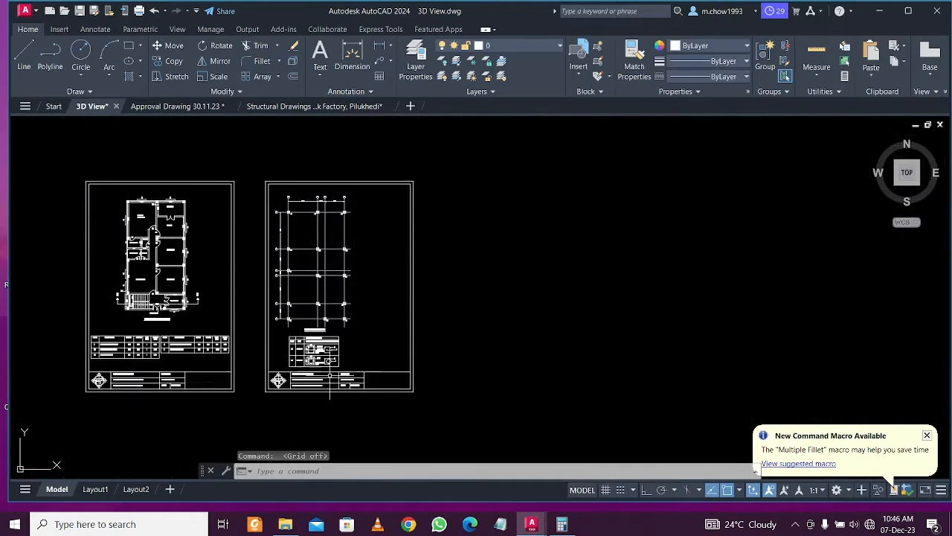
scroll(329, 380, up, 8)
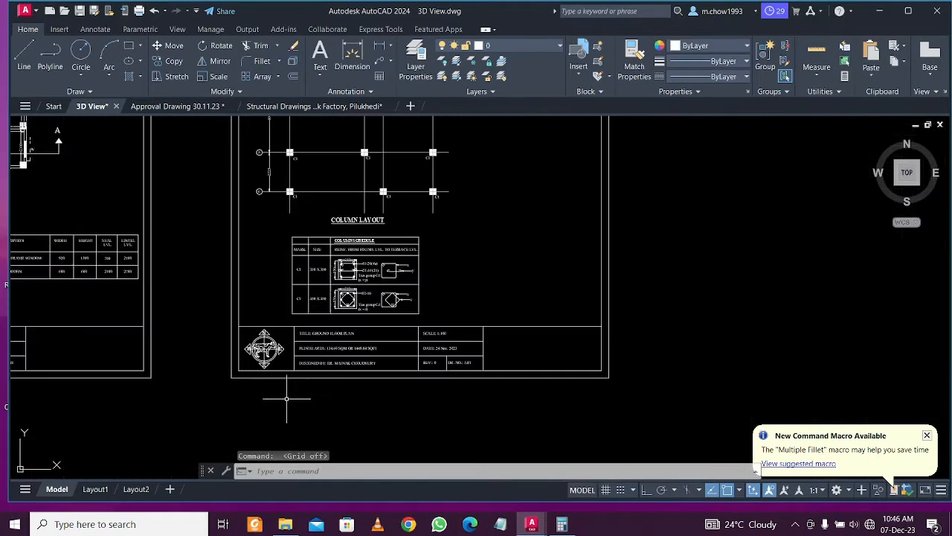
middle_drag(323, 357, 334, 333)
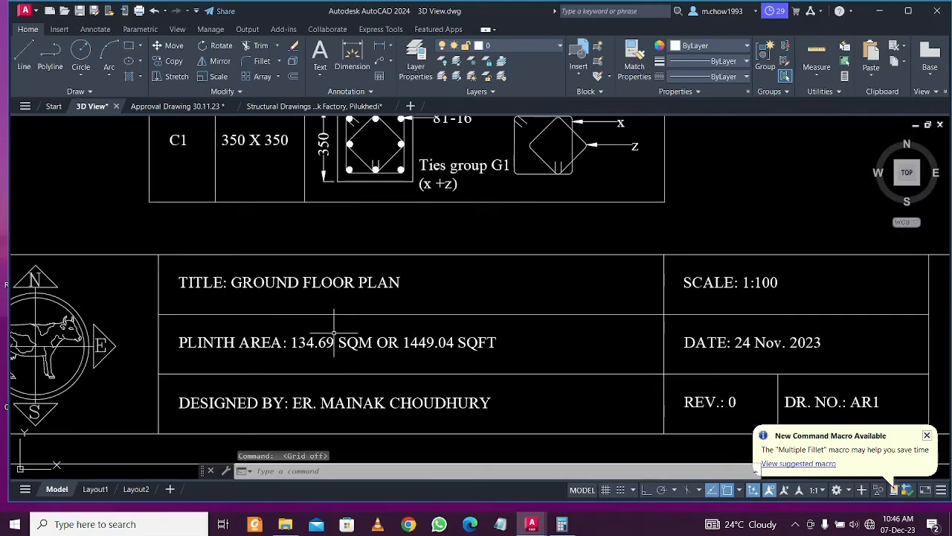
double_click(285, 286)
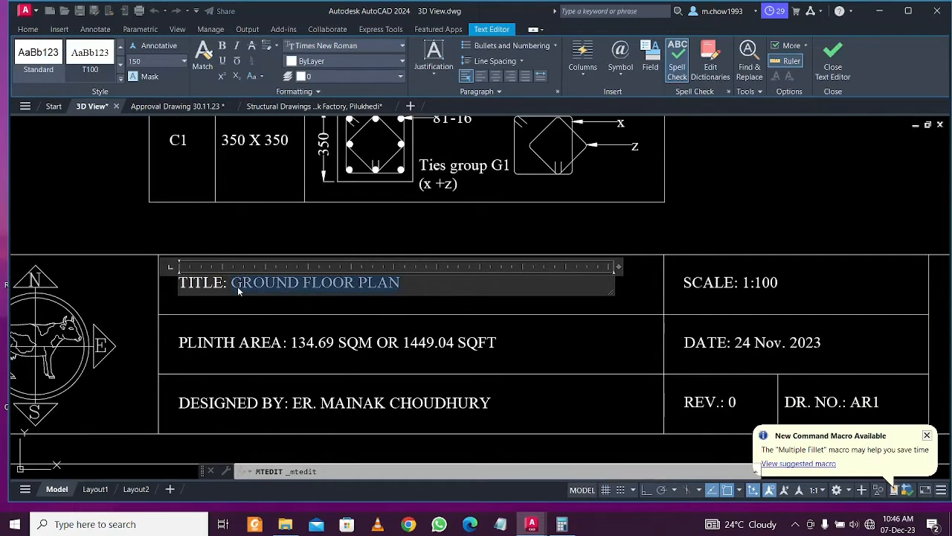
text(c)
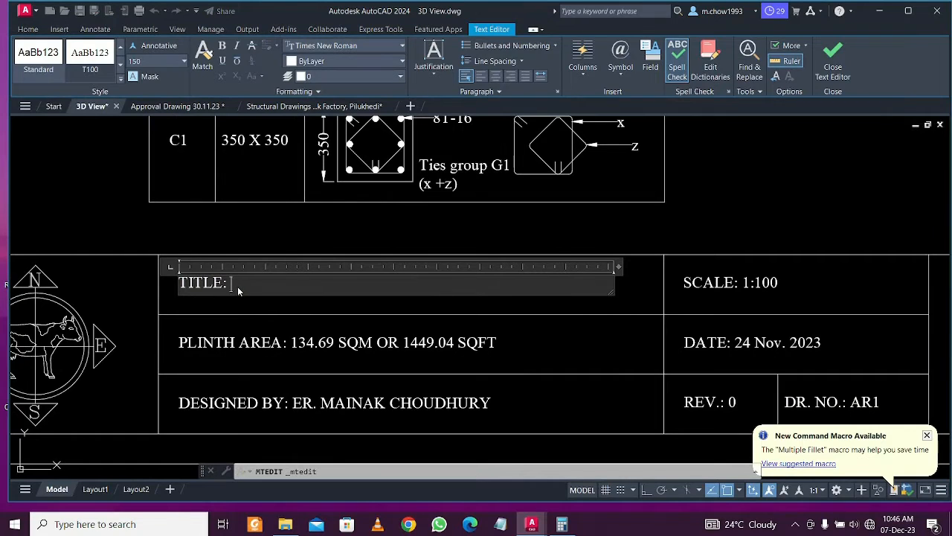
text(colu)
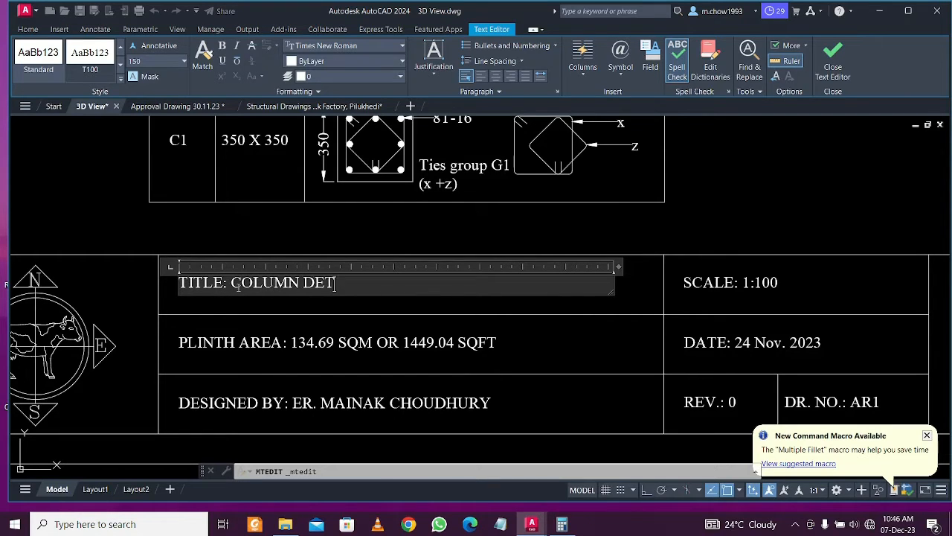
click(451, 249)
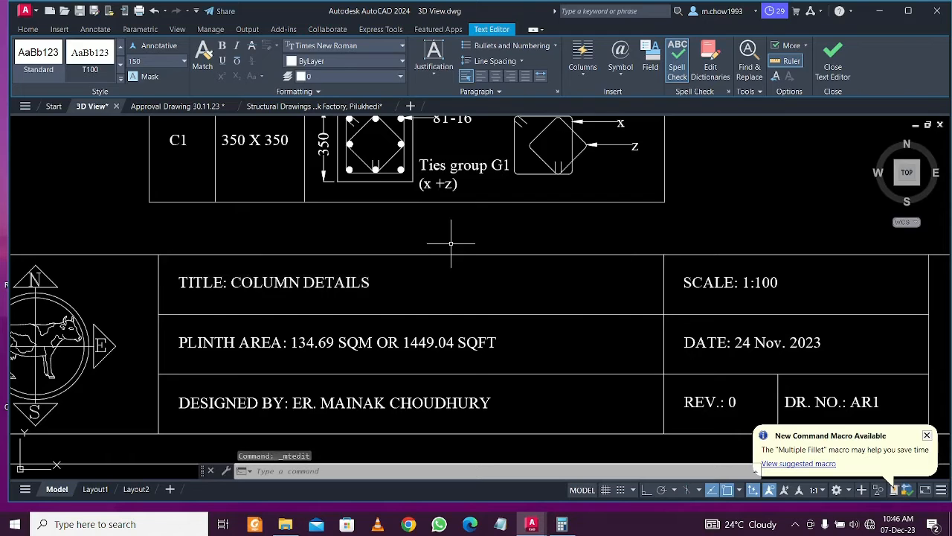
Copy the column sheet's border and title block horizontally to the right with Ortho on, creating a third, blank sheet
scroll(446, 253, down, 5)
scroll(430, 305, down, 6)
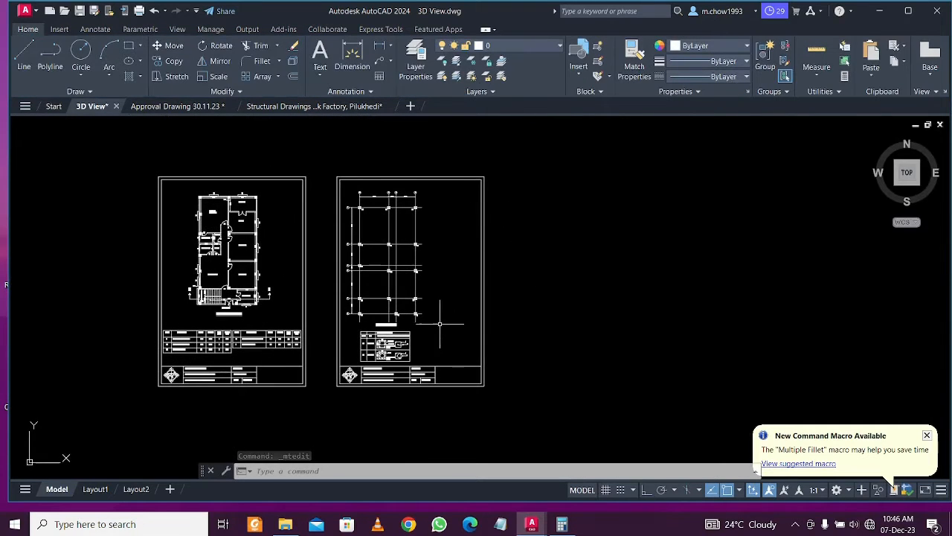
scroll(559, 329, up, 10)
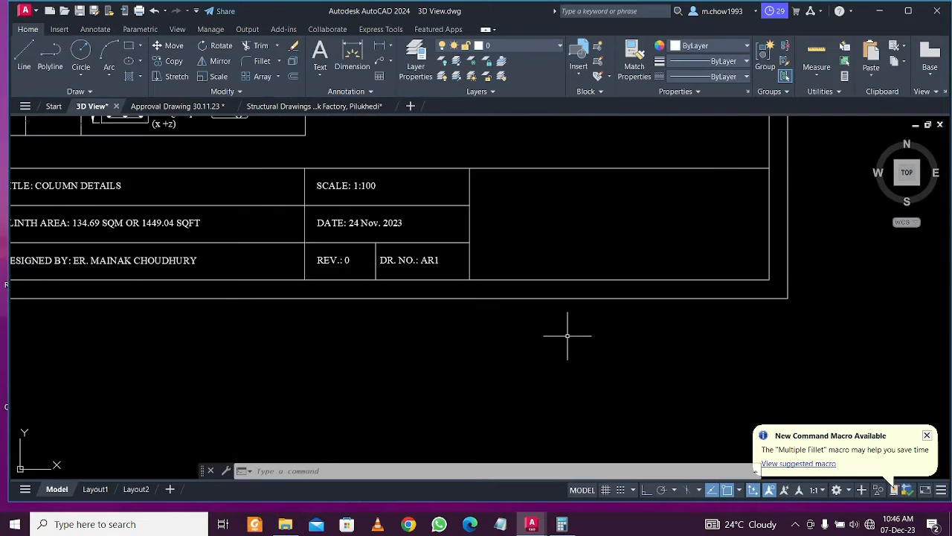
scroll(476, 321, down, 3)
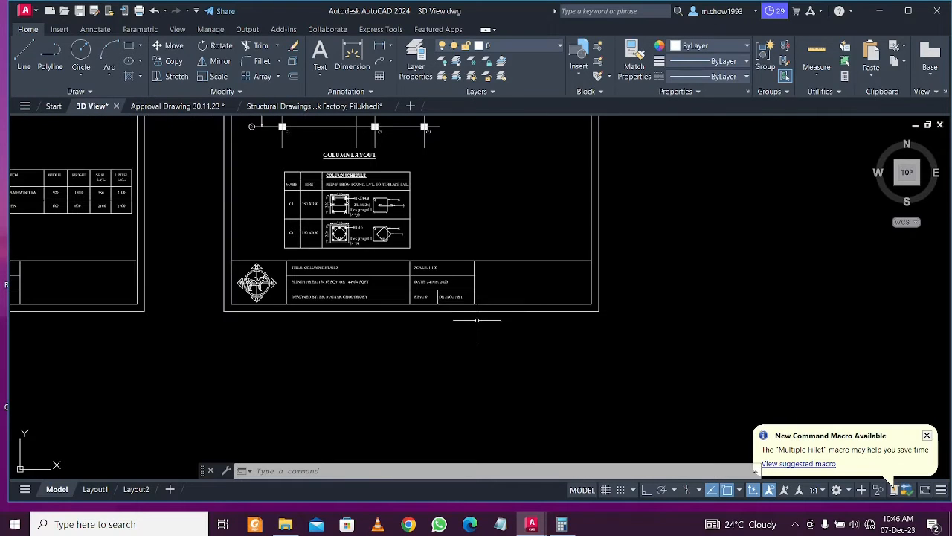
click(627, 329)
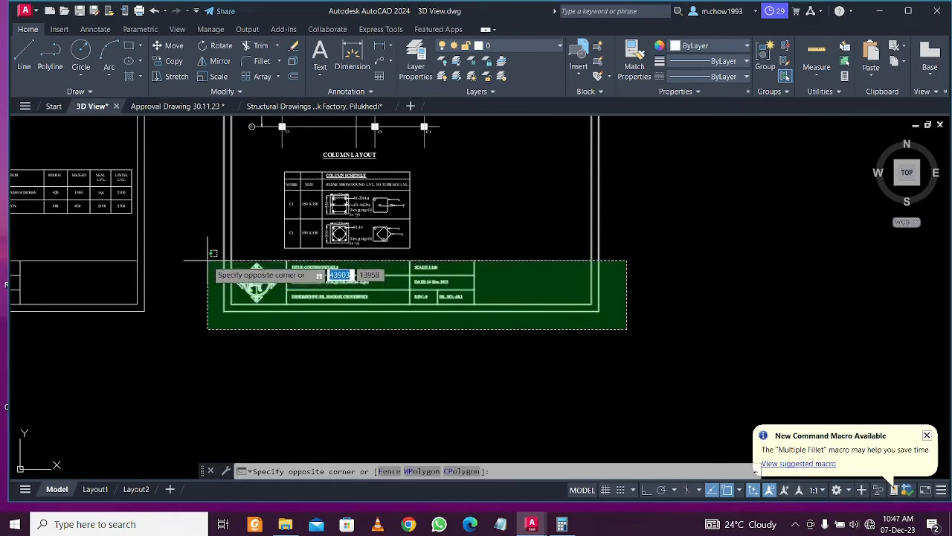
click(207, 260)
scroll(386, 246, down, 5)
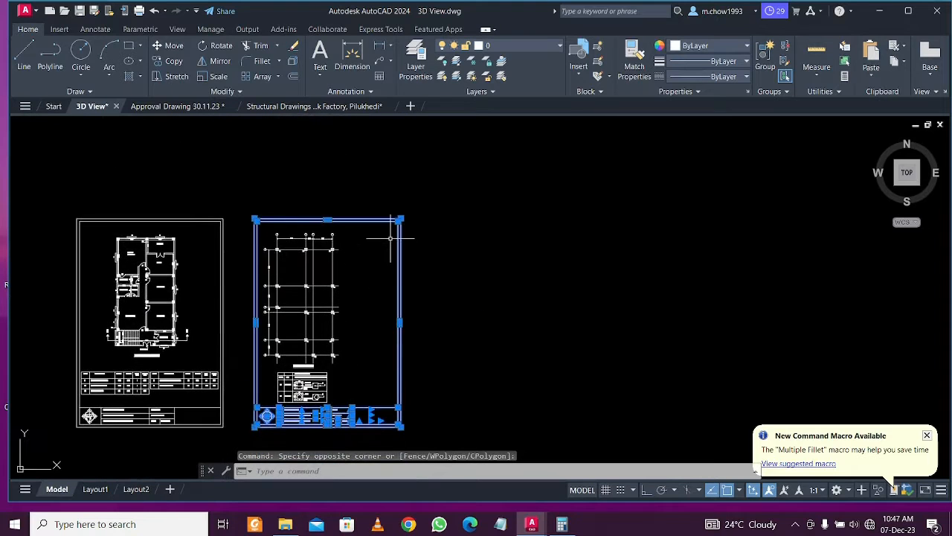
scroll(390, 238, down, 2)
click(174, 61)
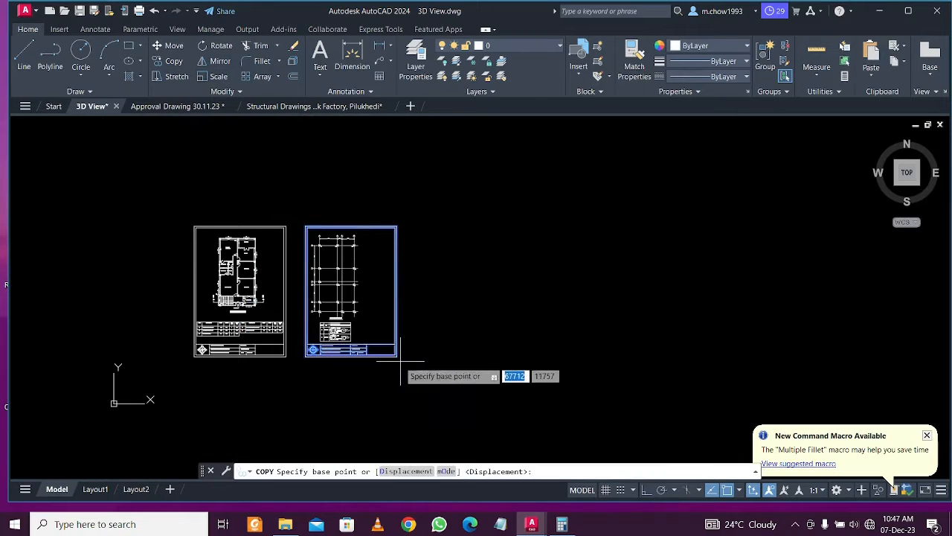
click(389, 376)
key(F8)
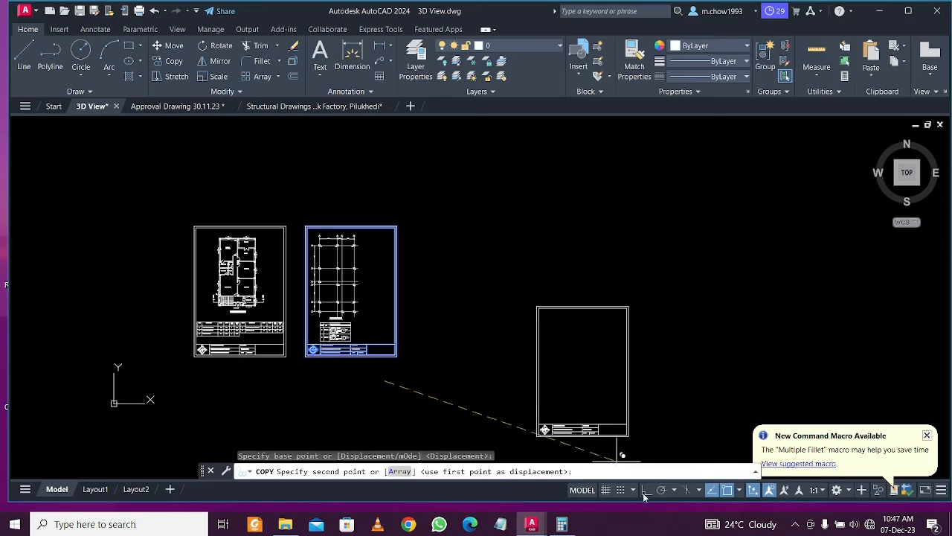
click(501, 373)
key(Escape)
Copy the column plan with its grid lines, dimensions, labels and COLUMN LAYOUT title horizontally into the blank third sheet
scroll(462, 311, up, 3)
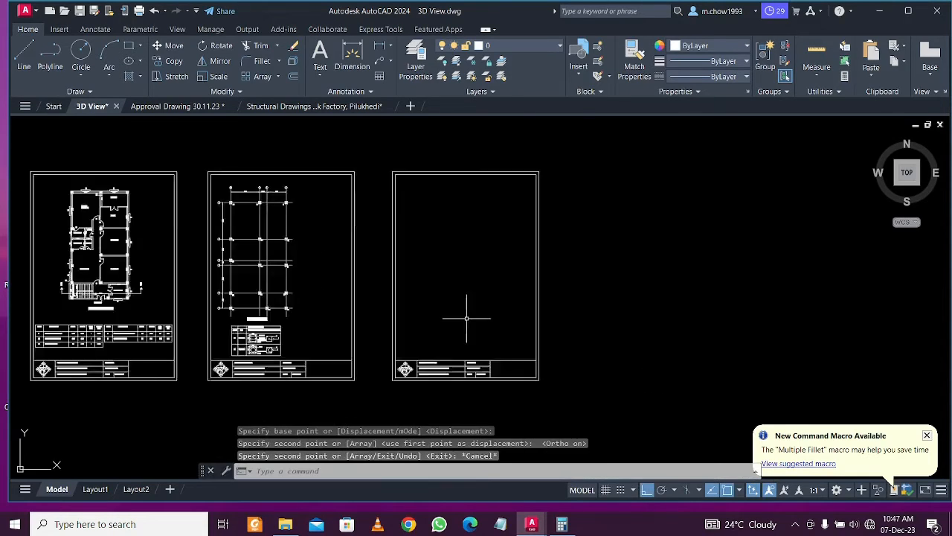
scroll(416, 320, down, 2)
scroll(229, 235, up, 3)
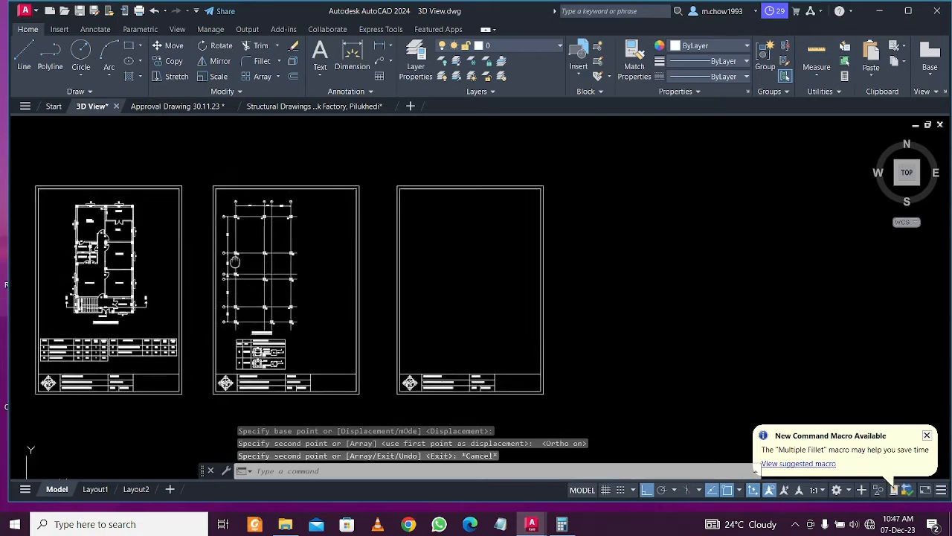
scroll(229, 235, up, 1)
click(229, 216)
scroll(236, 212, down, 2)
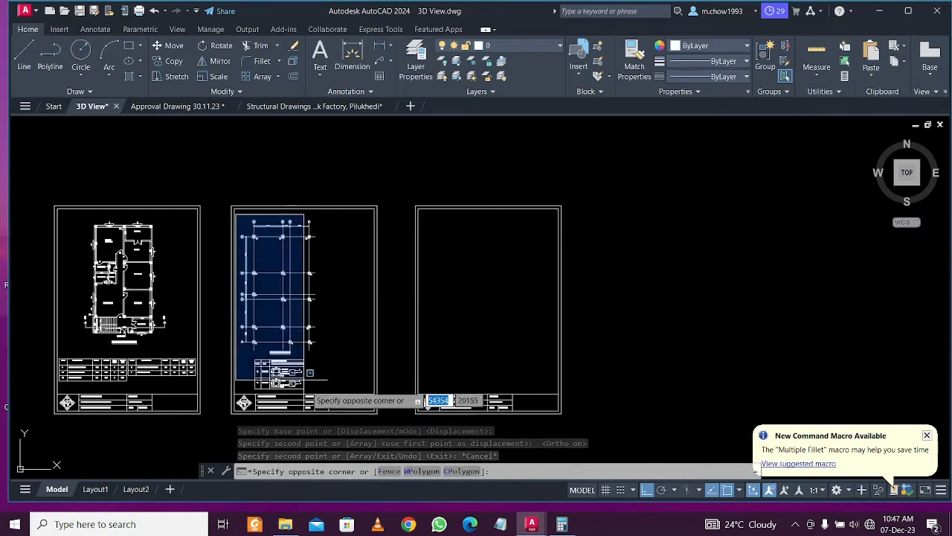
scroll(307, 362, up, 2)
click(349, 334)
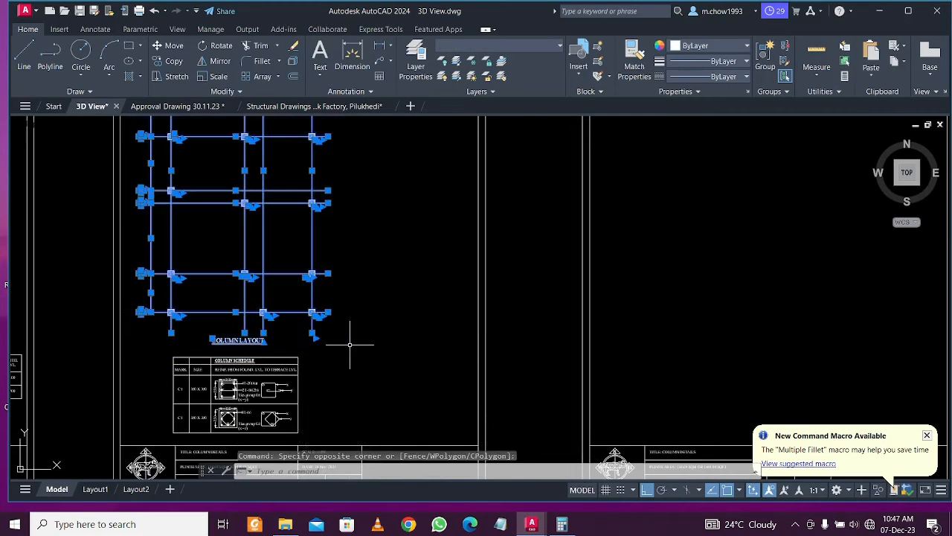
scroll(350, 341, down, 2)
scroll(345, 301, up, 2)
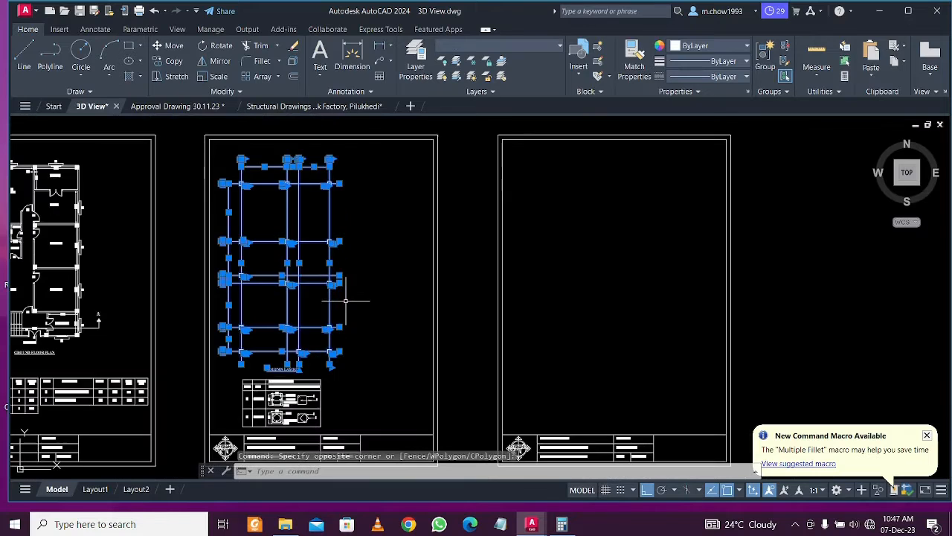
click(163, 61)
middle_drag(434, 235, 290, 297)
click(223, 166)
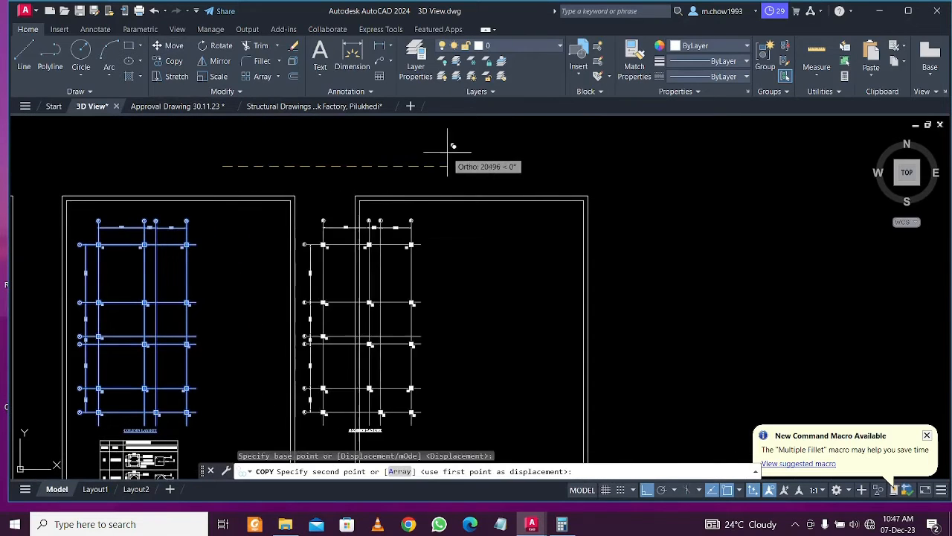
click(530, 145)
key(Escape)
scroll(443, 251, up, 3)
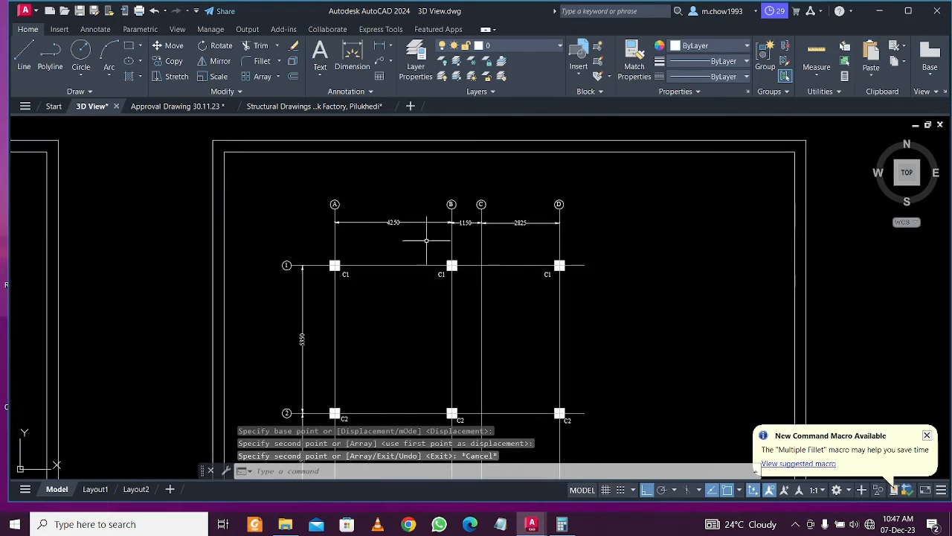
scroll(426, 240, up, 2)
scroll(424, 245, down, 2)
scroll(335, 268, up, 3)
scroll(335, 271, down, 5)
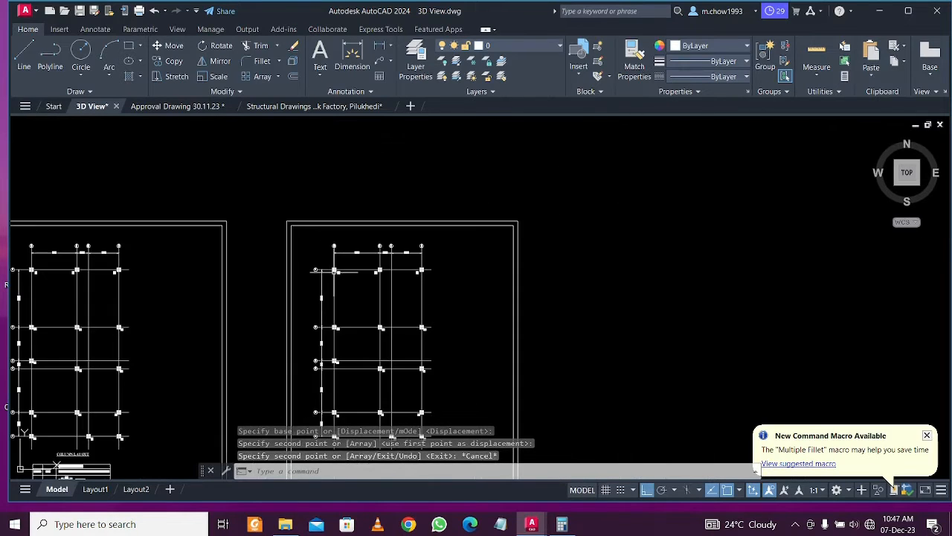
Draw a 1600 by 1600 rectangle in the bay between grid lines 1 and 2 of the third sheet's column plan
scroll(336, 271, up, 4)
text(rec)
key(Return)
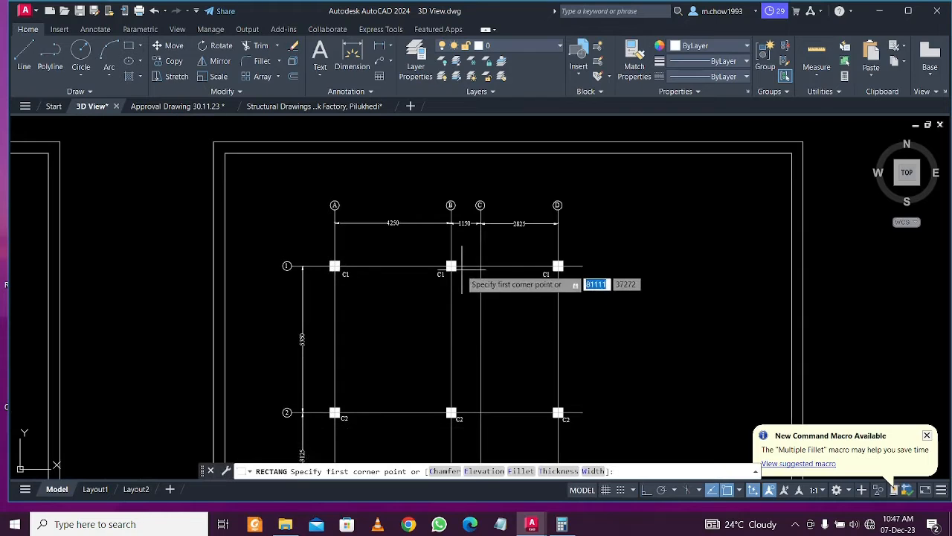
middle_drag(397, 304, 382, 268)
click(369, 261)
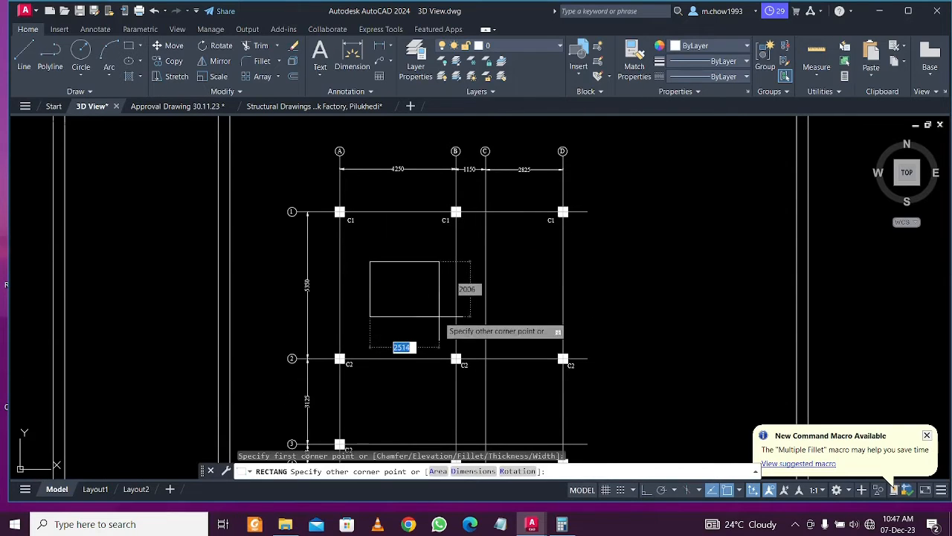
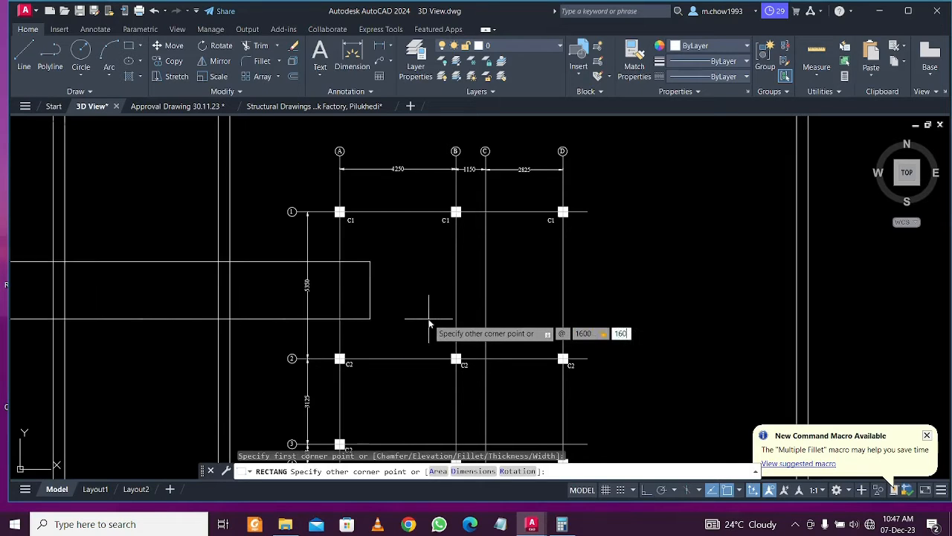
key(Return)
Copy the 1600 square by its centre onto the centre of the C1 column at grid A-1
scroll(416, 282, up, 4)
click(440, 296)
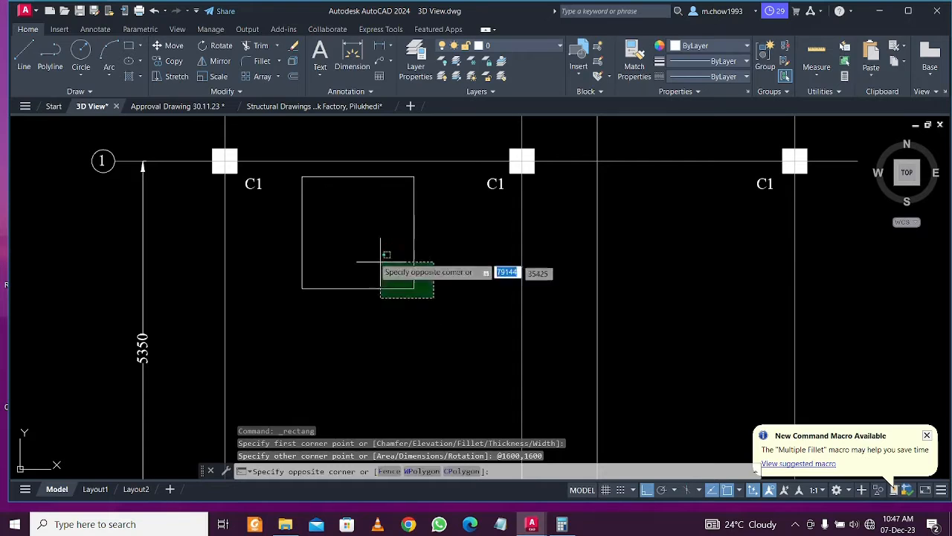
click(375, 257)
text(co)
key(Return)
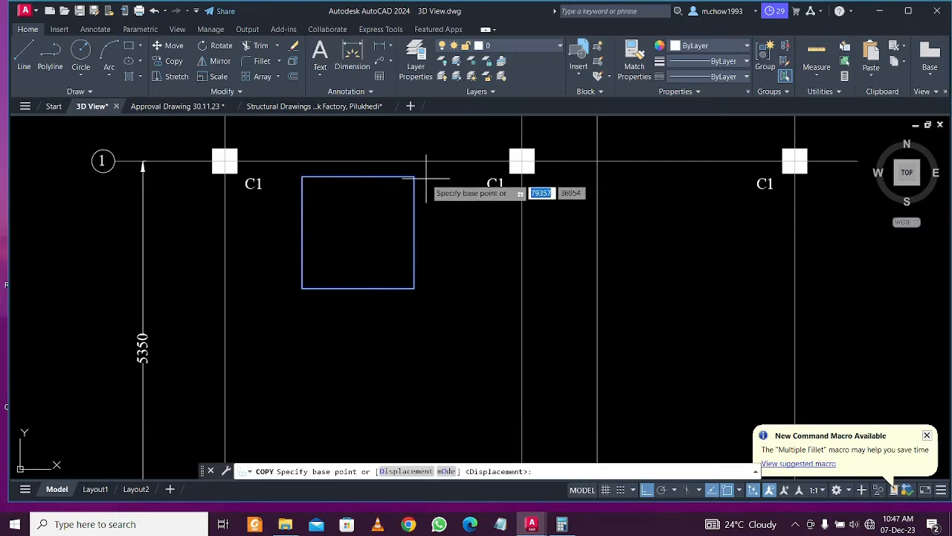
click(358, 232)
scroll(362, 219, down, 5)
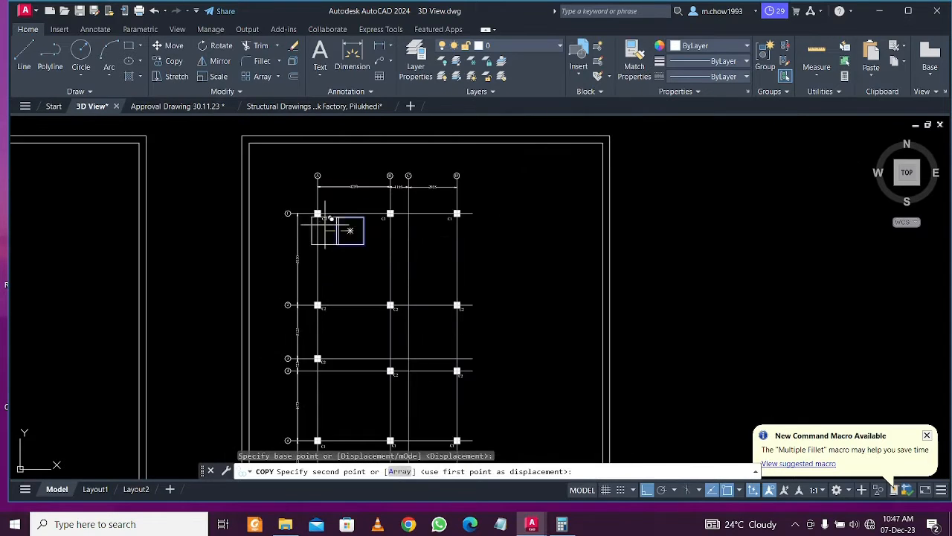
scroll(306, 212, up, 6)
scroll(378, 213, up, 2)
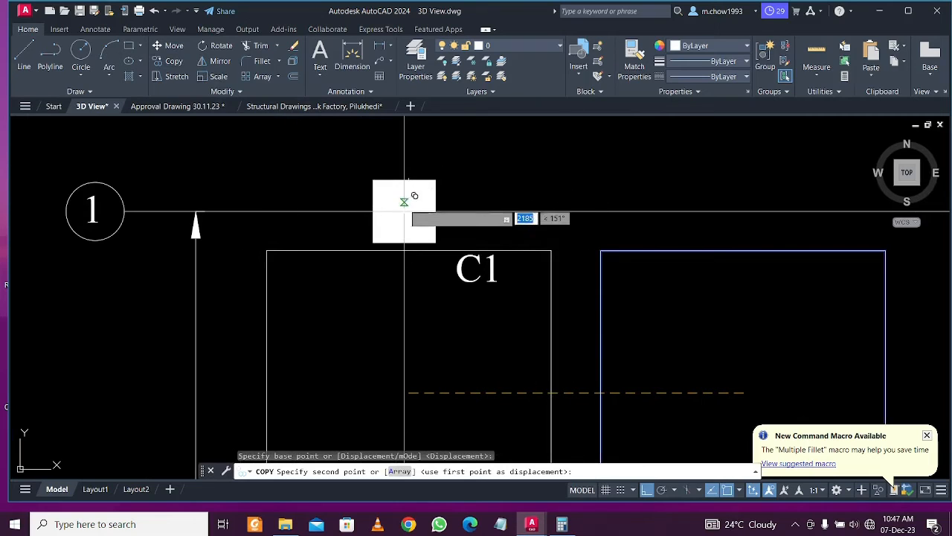
click(404, 210)
key(Escape)
Copy the loose square by its centre onto the C1 columns at grids B-1 and D-1
scroll(497, 248, down, 6)
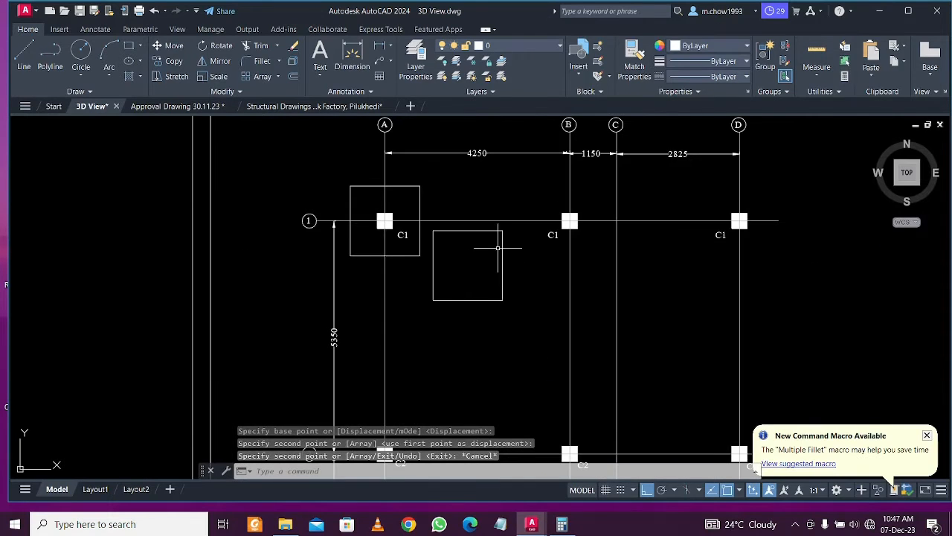
click(519, 282)
click(429, 226)
scroll(528, 268, up, 2)
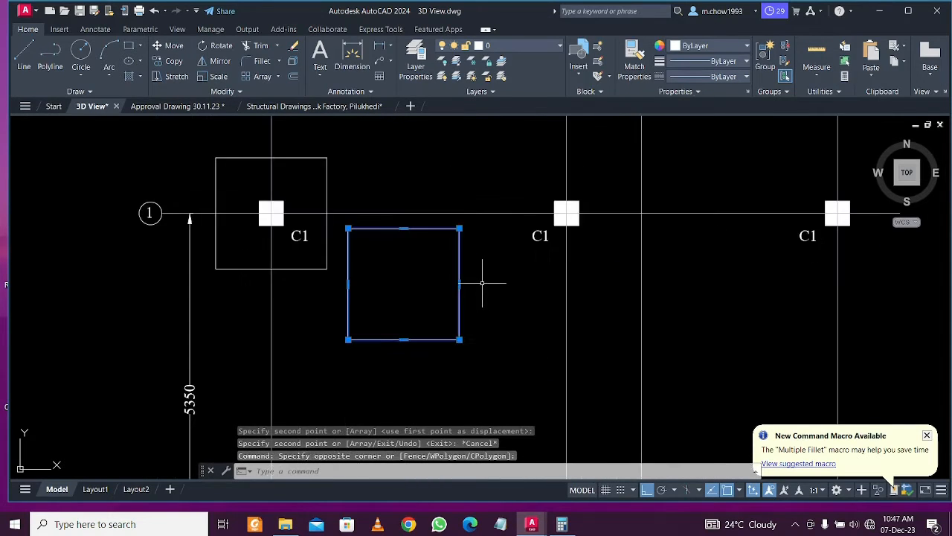
text(O)
key(Return)
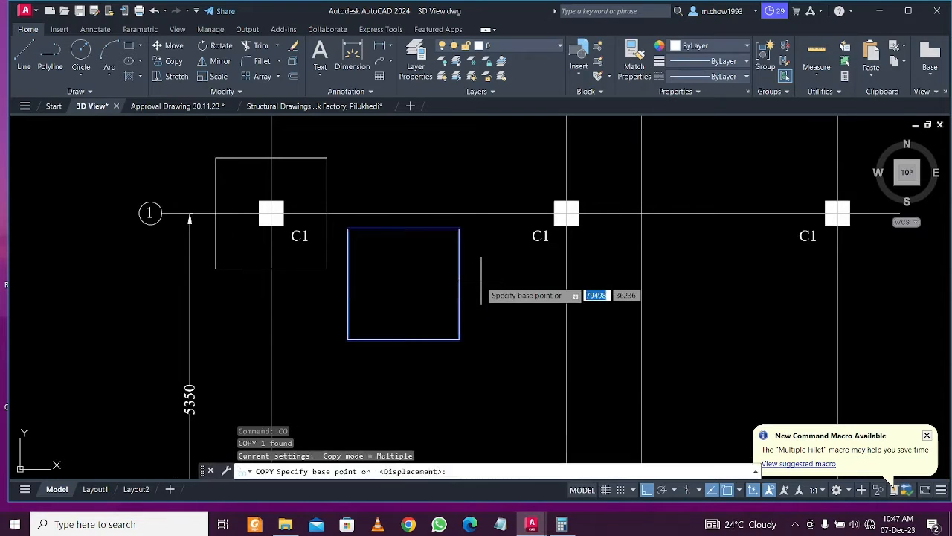
click(403, 283)
scroll(648, 175, up, 5)
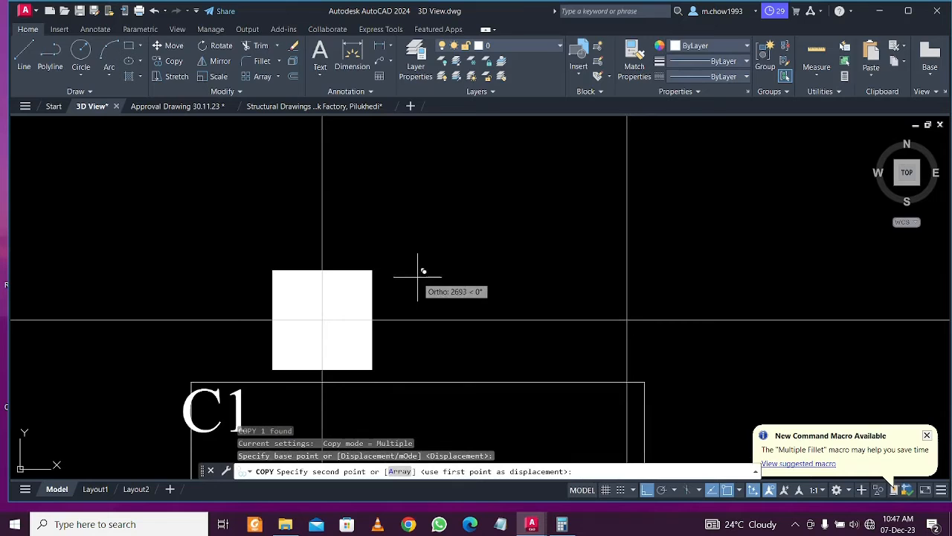
click(323, 318)
scroll(484, 308, down, 4)
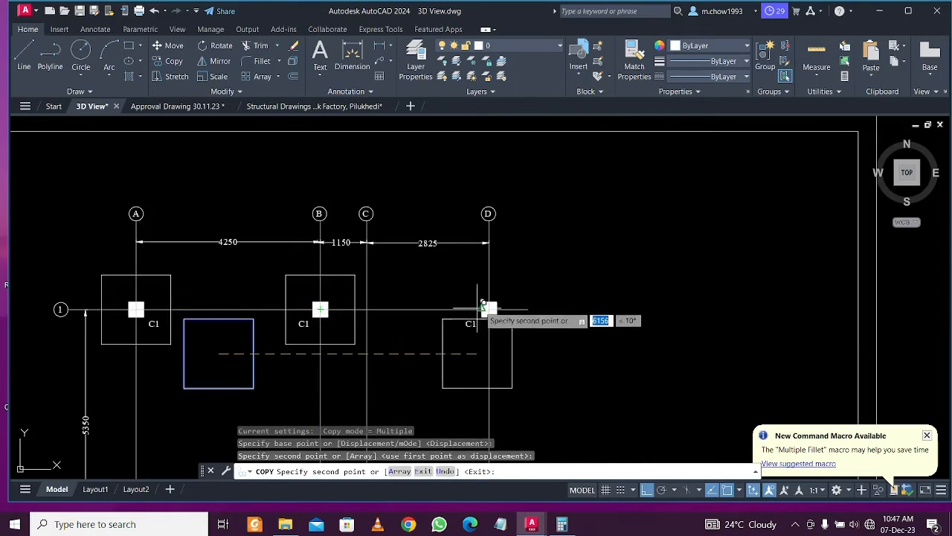
scroll(496, 298, up, 4)
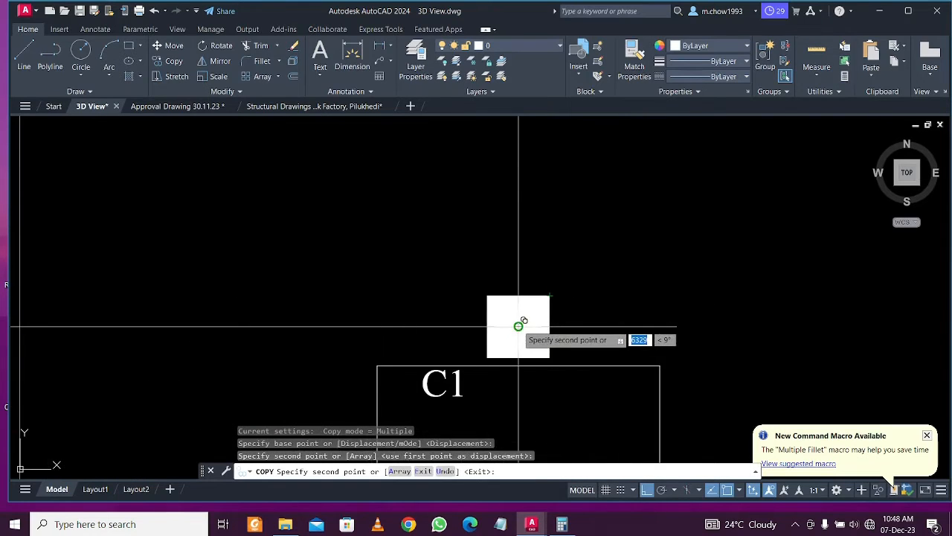
click(519, 325)
Copy the loose square onto the centre of the C2 column at grid A-2, ending the copy there
scroll(510, 290, down, 3)
middle_drag(323, 387, 380, 265)
scroll(381, 264, down, 2)
scroll(318, 321, up, 2)
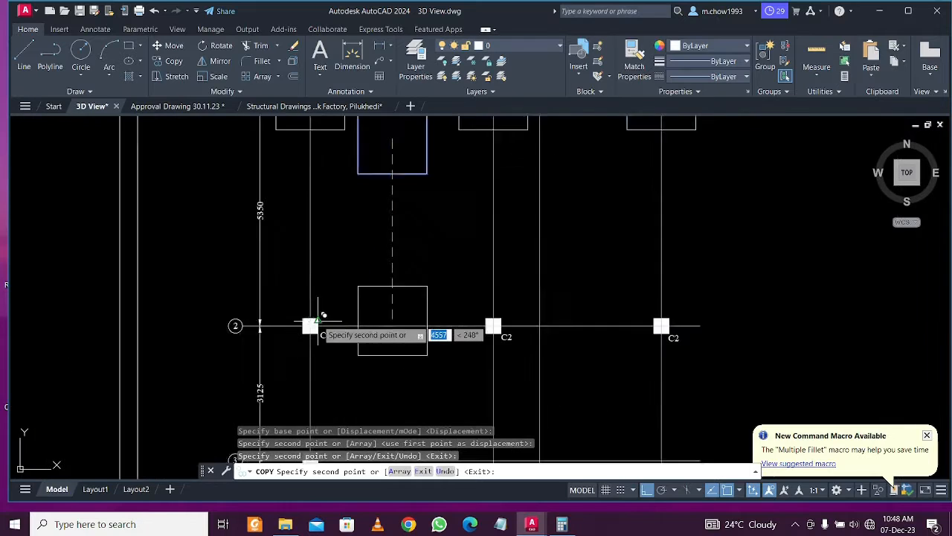
scroll(318, 320, up, 7)
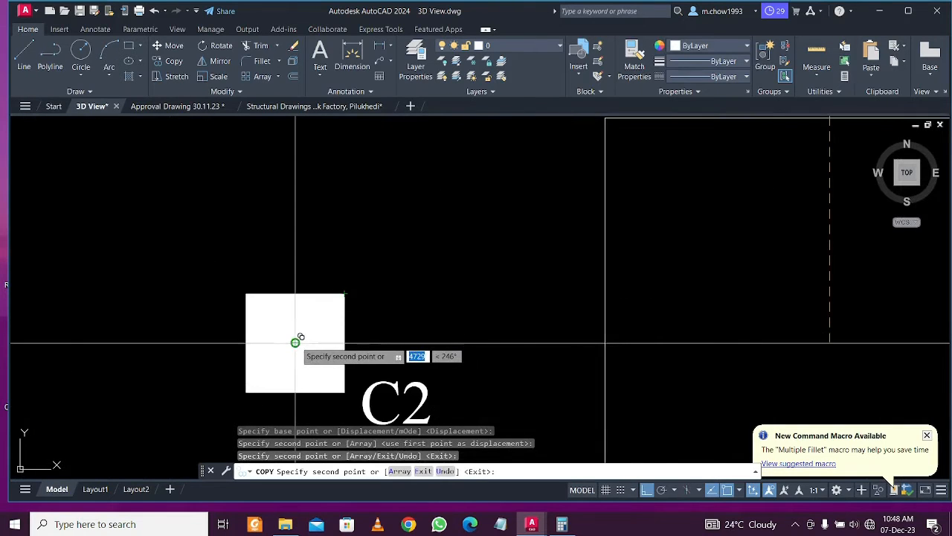
scroll(298, 337, down, 6)
scroll(374, 334, up, 4)
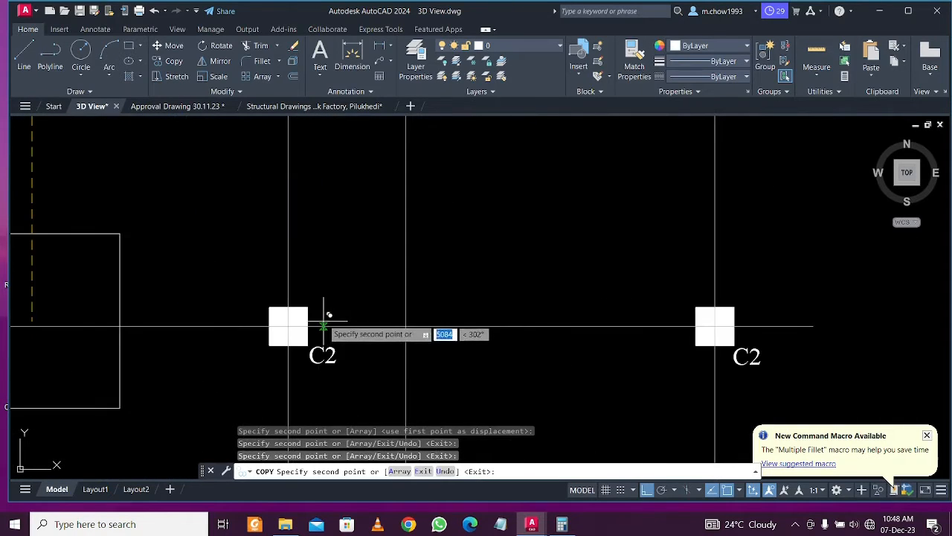
scroll(382, 284, down, 3)
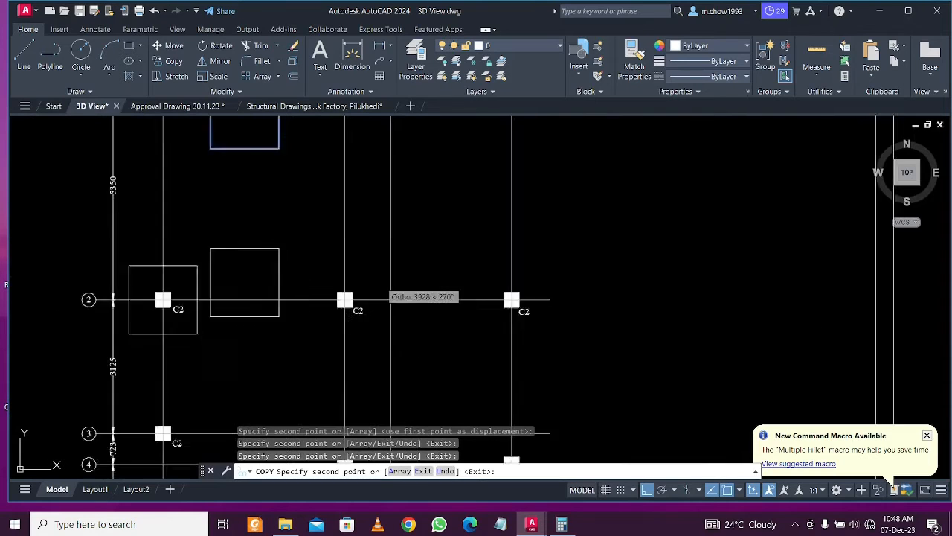
scroll(381, 285, down, 4)
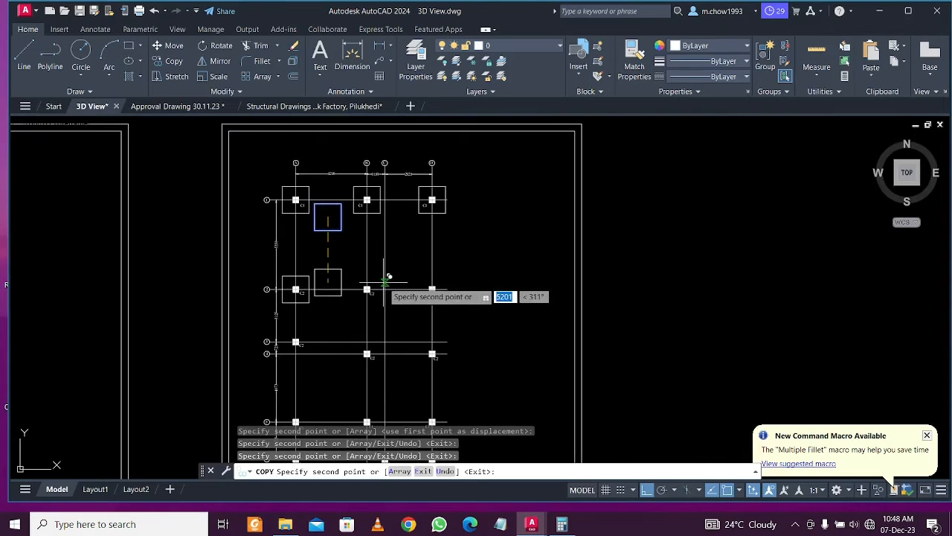
key(Escape)
Delete the square around the C2 column at grid A-2
scroll(297, 283, up, 4)
click(317, 325)
click(296, 300)
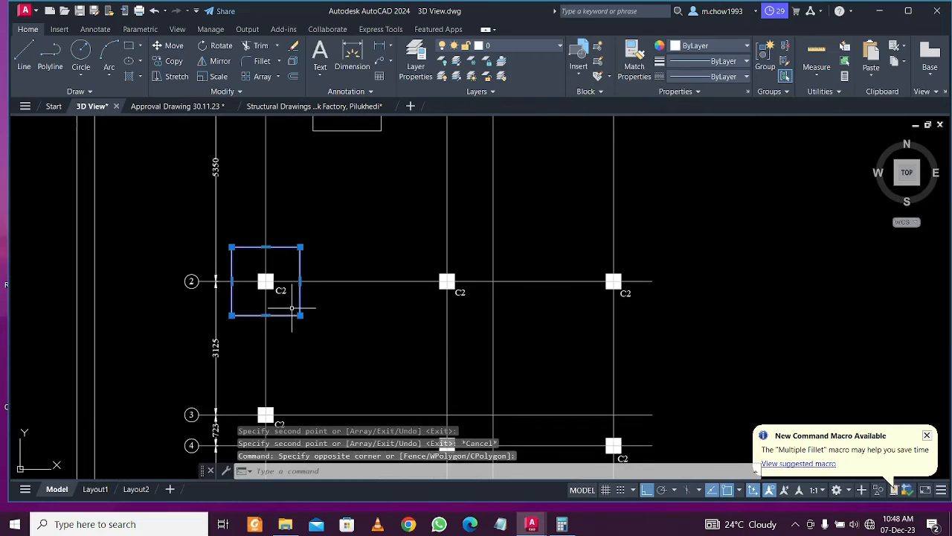
key(Delete)
Move the loose square by its centre onto the C1 column at grid A-5
scroll(323, 303, down, 4)
scroll(372, 276, up, 3)
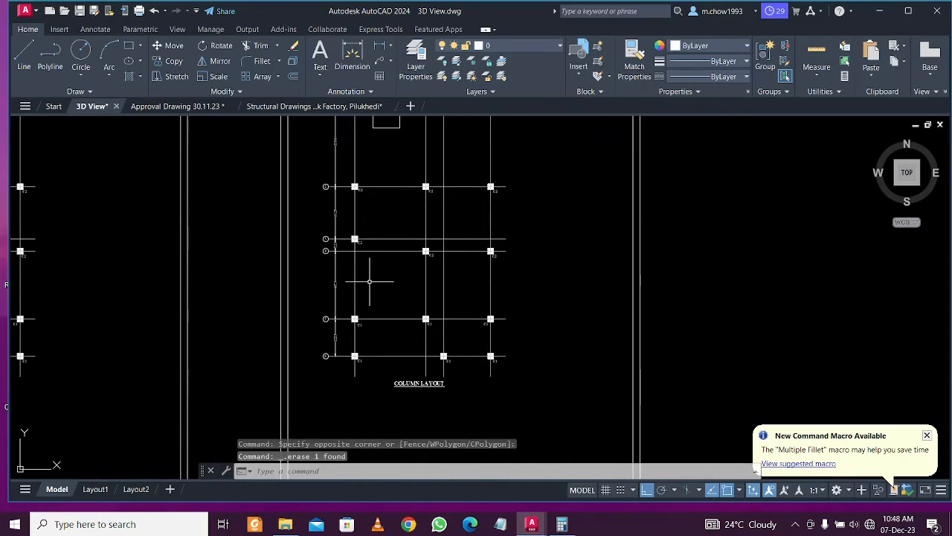
scroll(383, 240, up, 3)
click(403, 246)
click(392, 211)
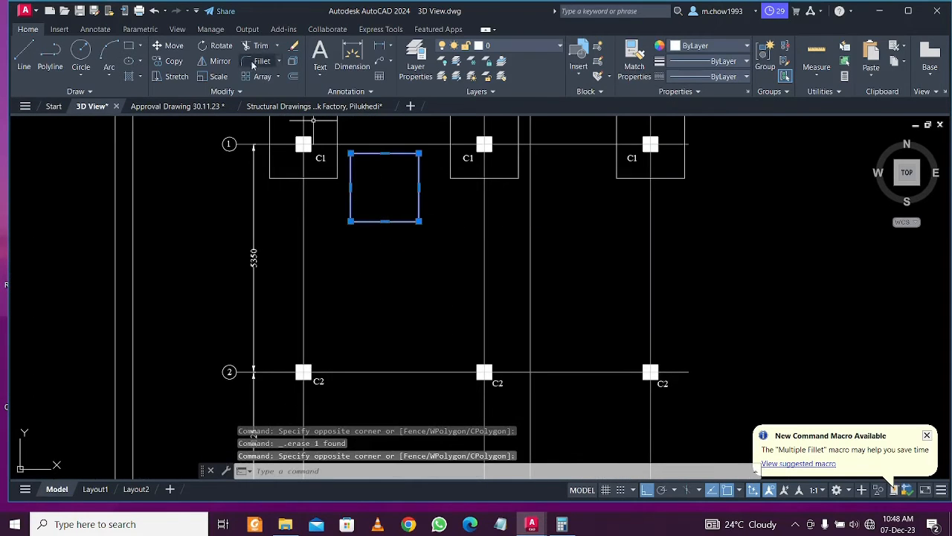
click(174, 46)
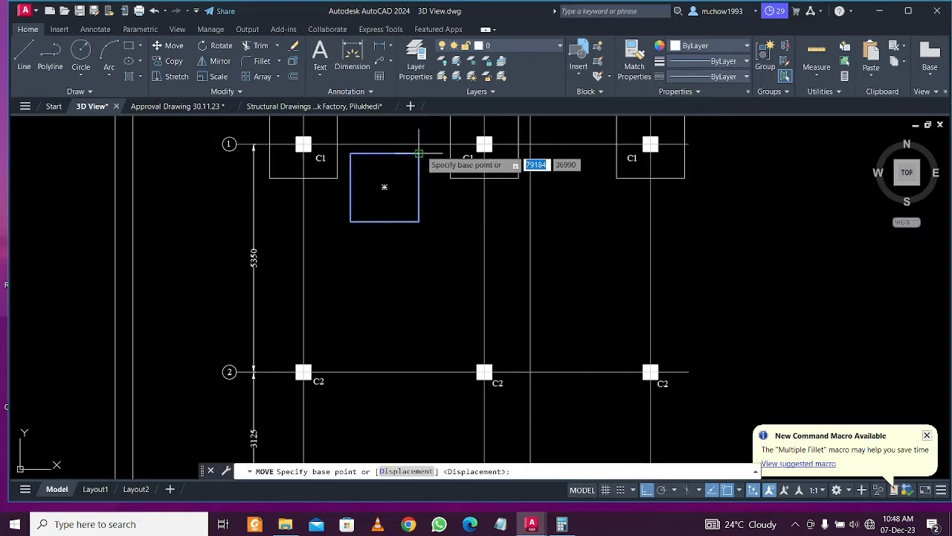
click(384, 186)
scroll(398, 182, down, 4)
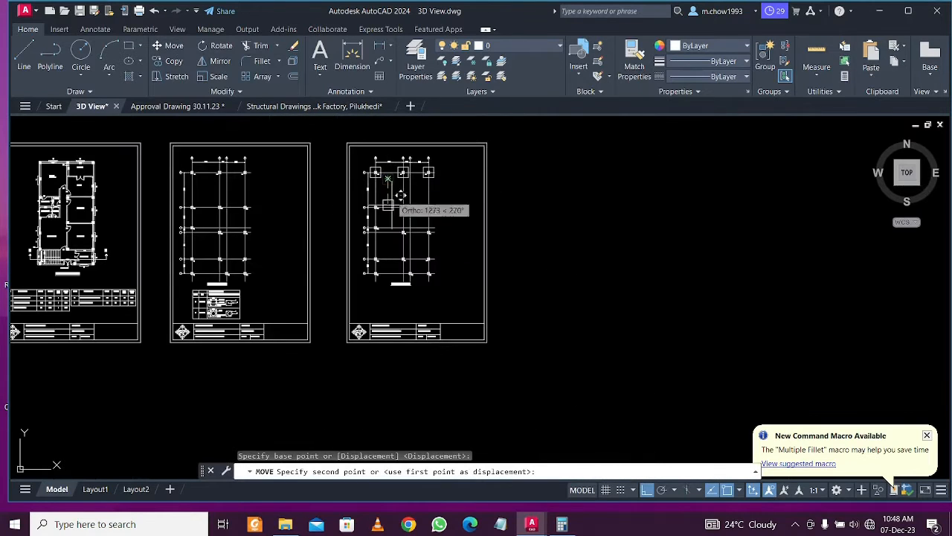
scroll(392, 253, up, 2)
scroll(376, 264, up, 7)
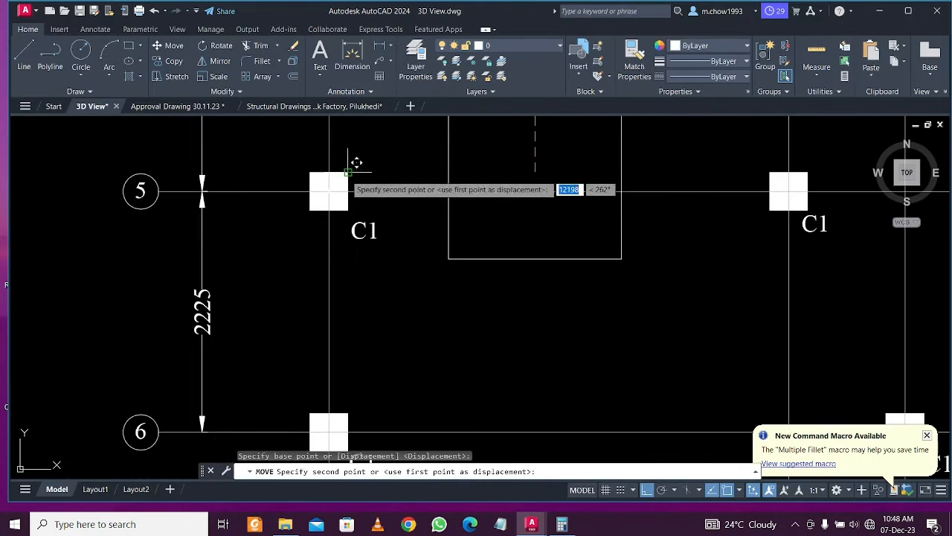
click(329, 190)
Copy the square around column A-5 by its centre onto the C1 columns at grids B-5 and D-5
scroll(329, 190, down, 4)
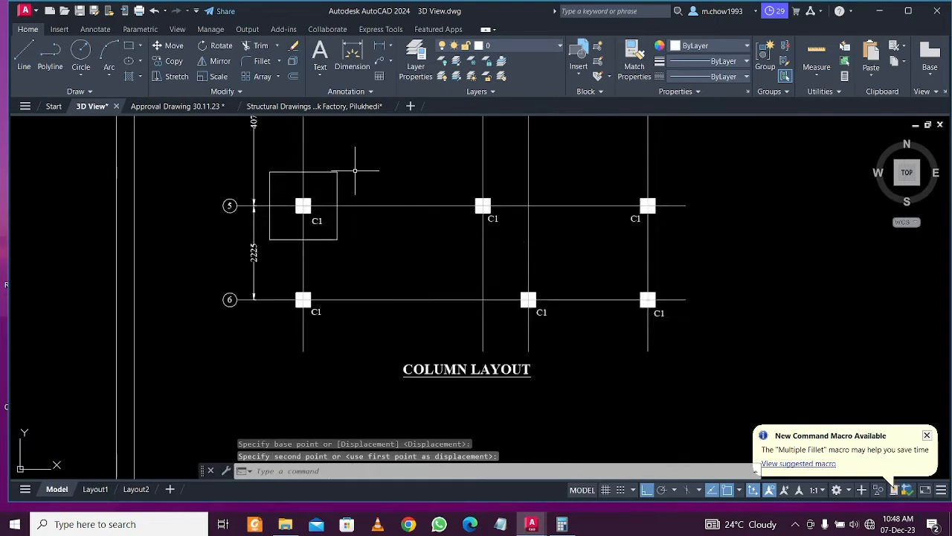
scroll(362, 159, up, 2)
click(355, 195)
click(309, 171)
click(182, 63)
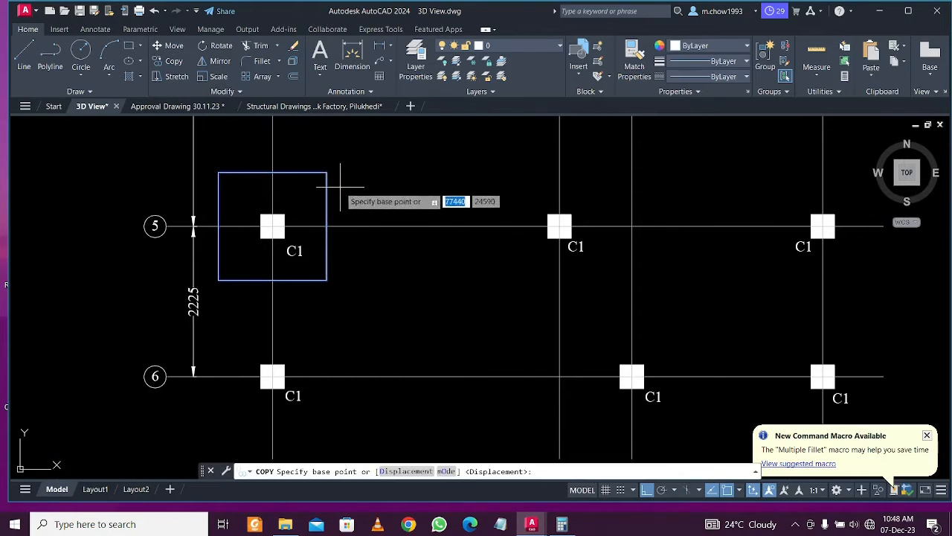
click(272, 225)
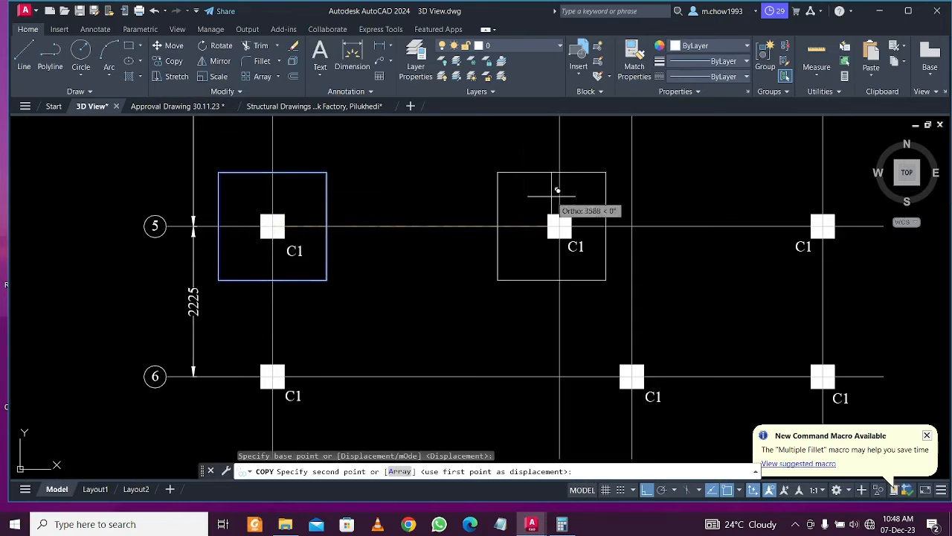
scroll(595, 206, up, 5)
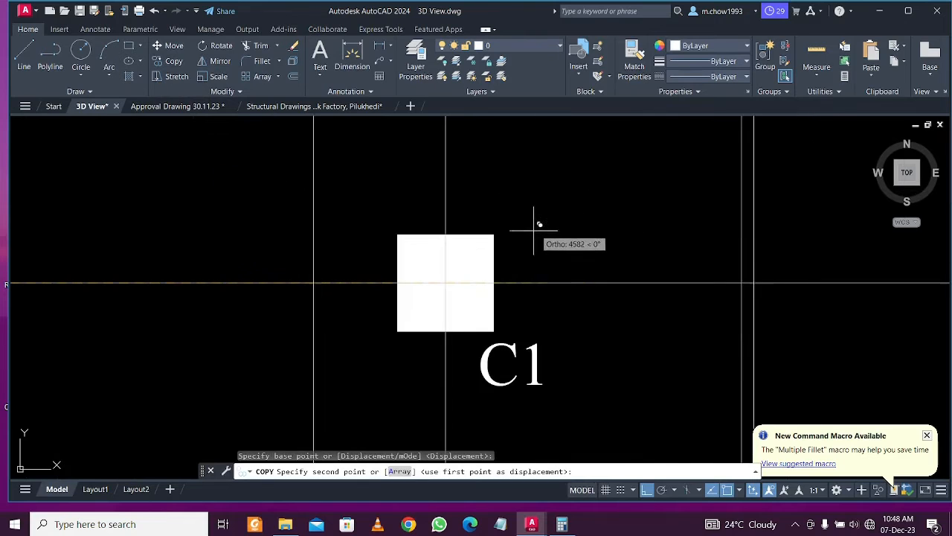
click(446, 282)
scroll(417, 263, down, 5)
scroll(565, 257, up, 3)
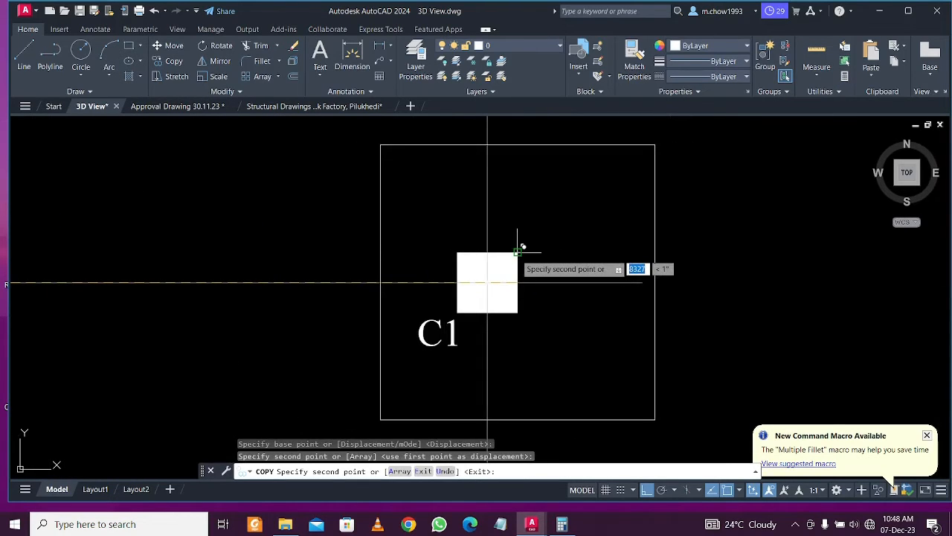
click(493, 276)
Continue copying the square onto the three C1 columns along grid line 6, at A, C and D
scroll(494, 276, down, 5)
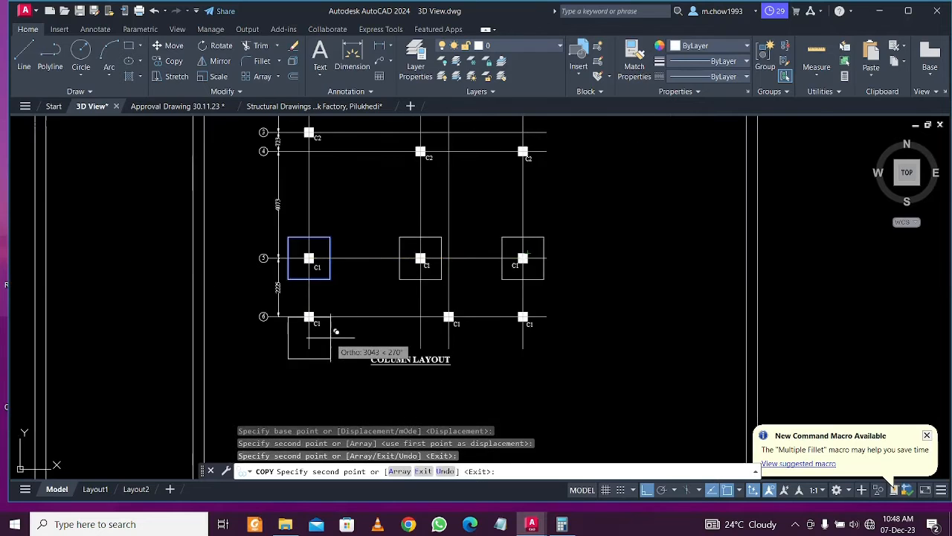
scroll(323, 334, up, 5)
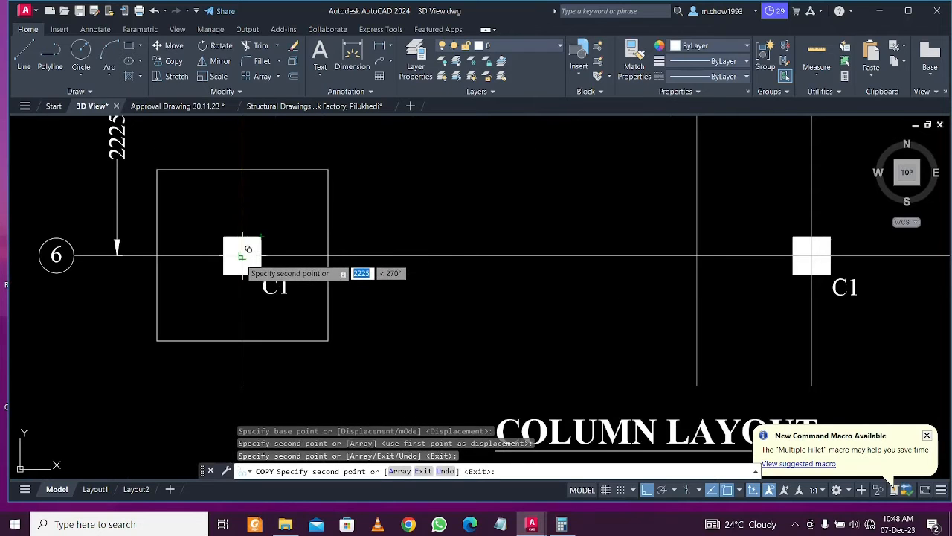
click(247, 251)
scroll(246, 253, down, 2)
scroll(628, 265, up, 4)
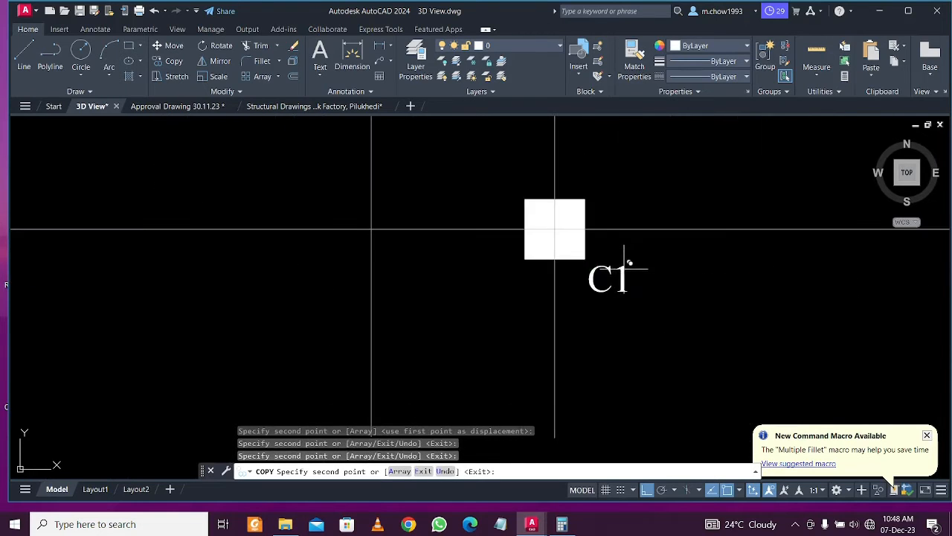
click(555, 229)
scroll(461, 222, down, 4)
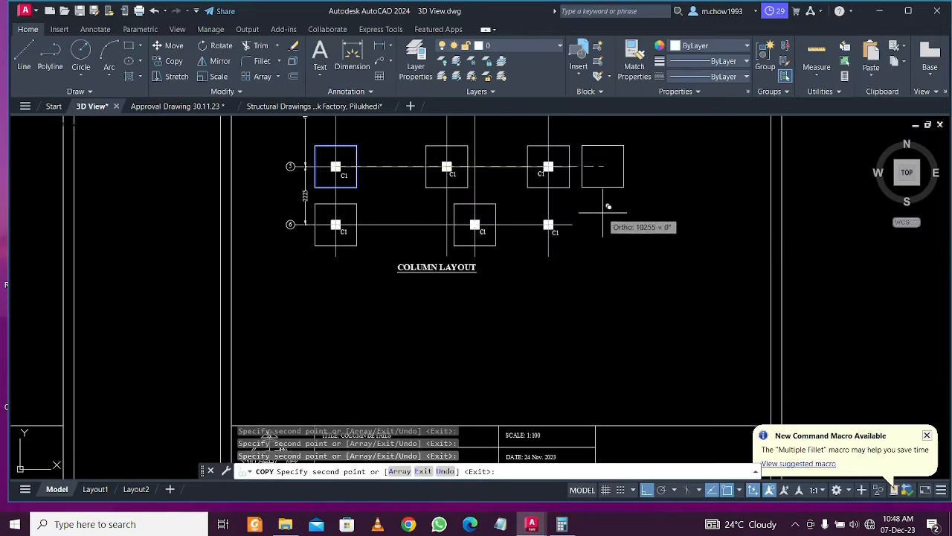
scroll(574, 219, up, 3)
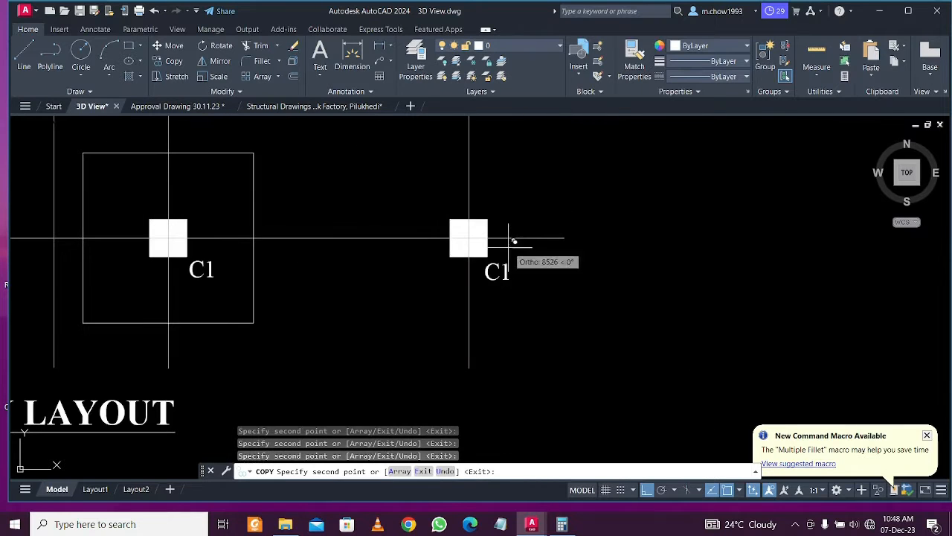
click(467, 237)
key(Escape)
scroll(542, 238, down, 6)
scroll(425, 191, up, 8)
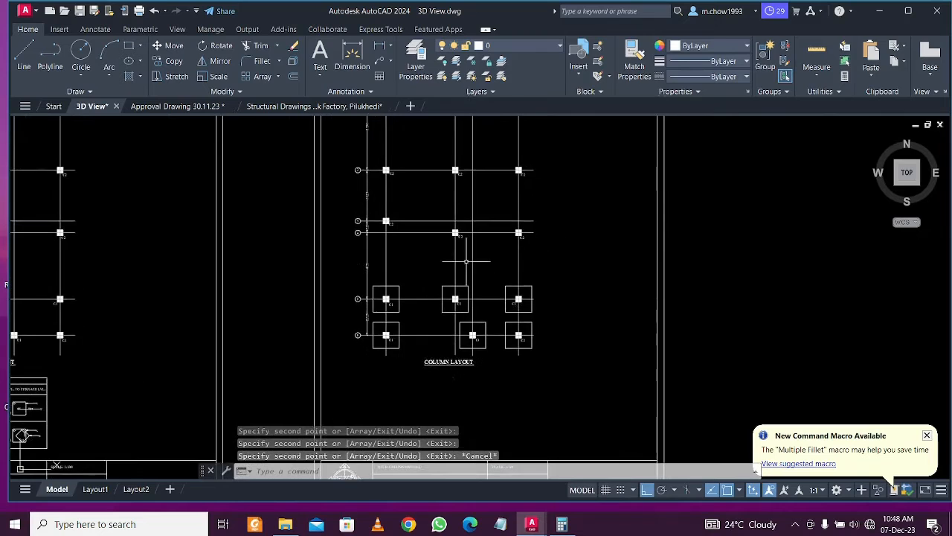
Copy the C1 label of the column at grid A-1 straight down, just below its square outline
scroll(334, 248, up, 2)
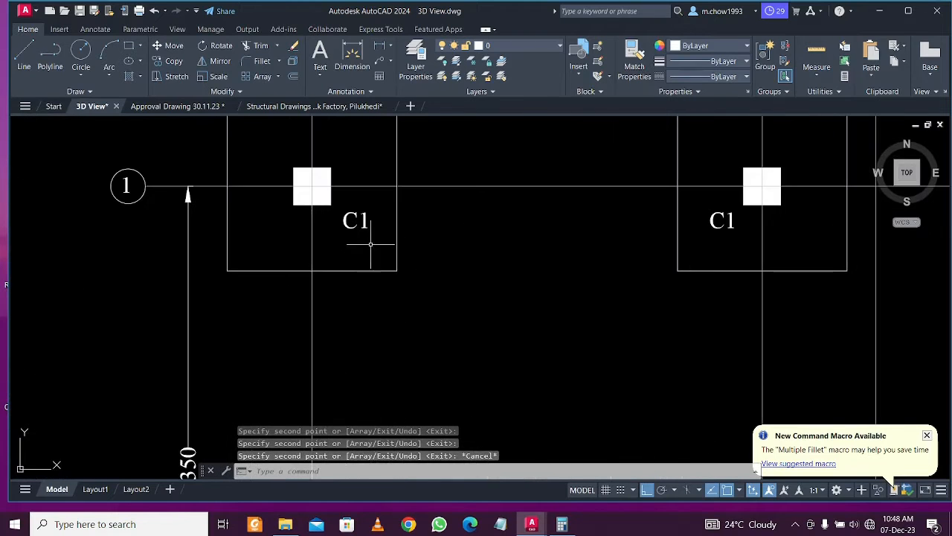
click(362, 210)
text(co)
key(Return)
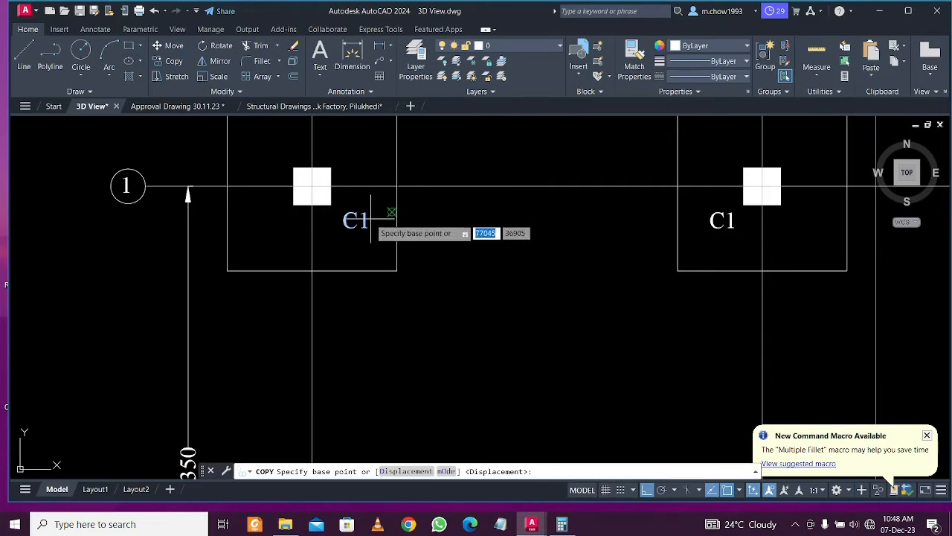
click(392, 213)
click(439, 281)
key(Escape)
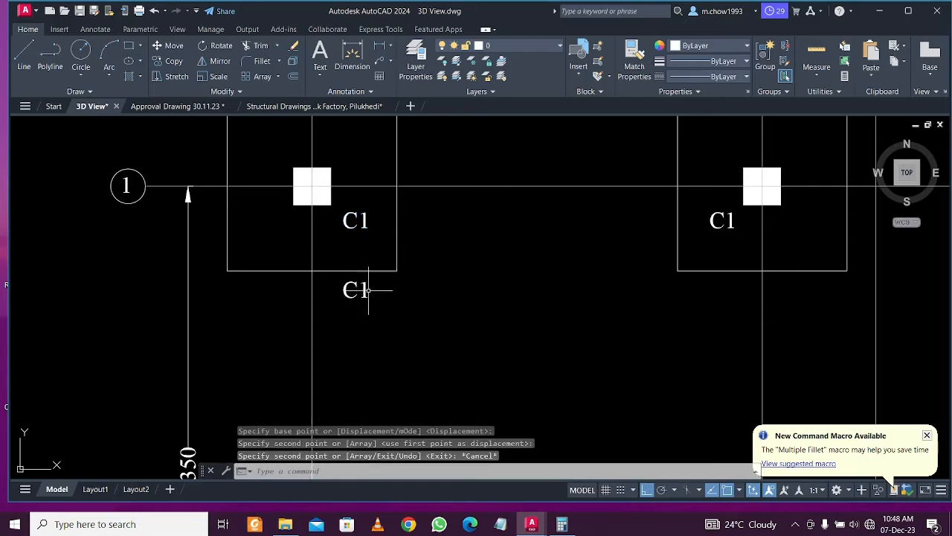
Change the text of the copied label below the A-1 square to F1
scroll(357, 282, up, 4)
click(338, 283)
click(339, 284)
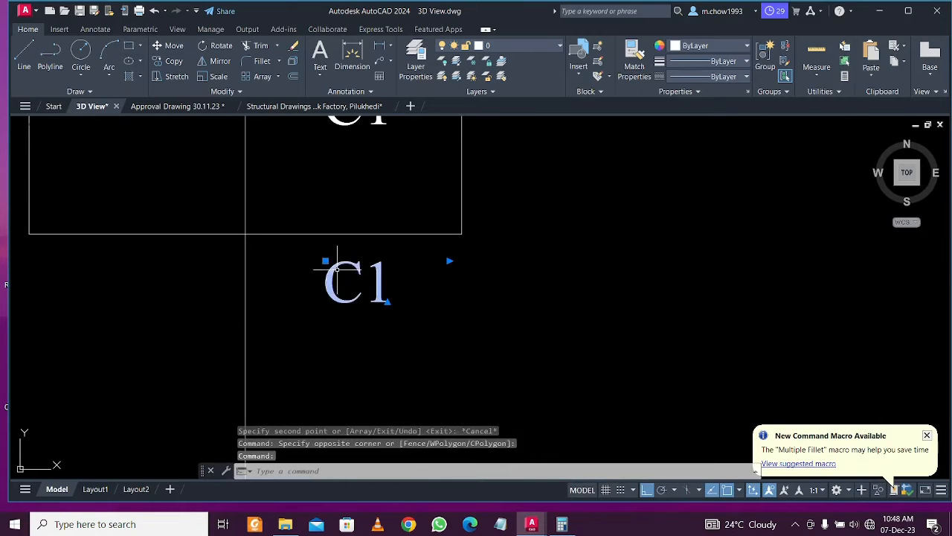
double_click(340, 283)
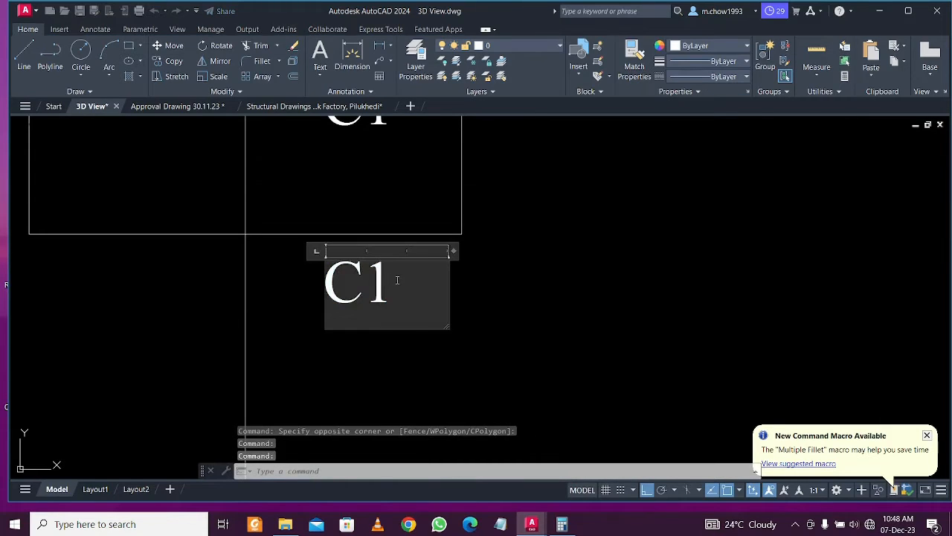
text(F1)
click(306, 290)
Move the F1 label horizontally so it sits under the lower-right corner of the A-1 square
click(439, 320)
click(345, 274)
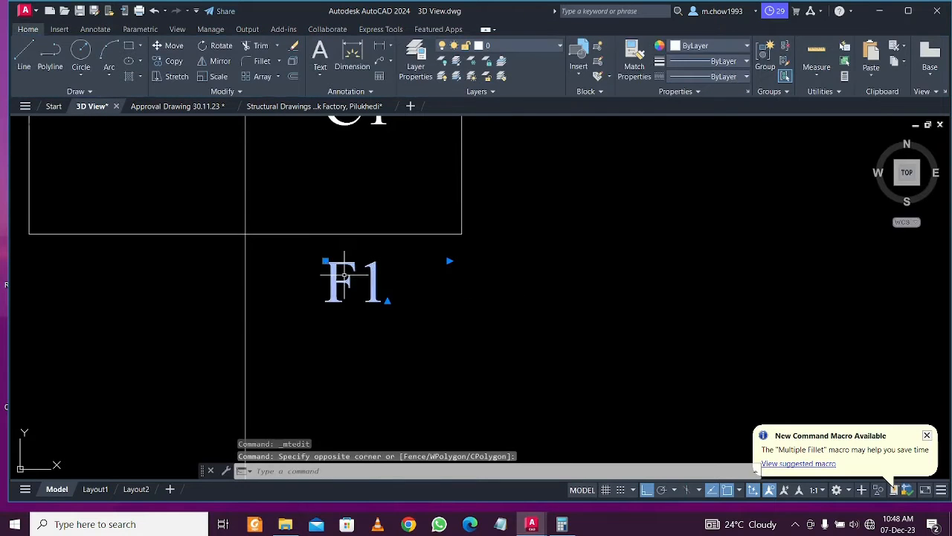
text(m)
key(Return)
click(441, 350)
click(541, 350)
Copy the F1 label horizontally to beneath the squares at grids B-1 and D-1
click(543, 355)
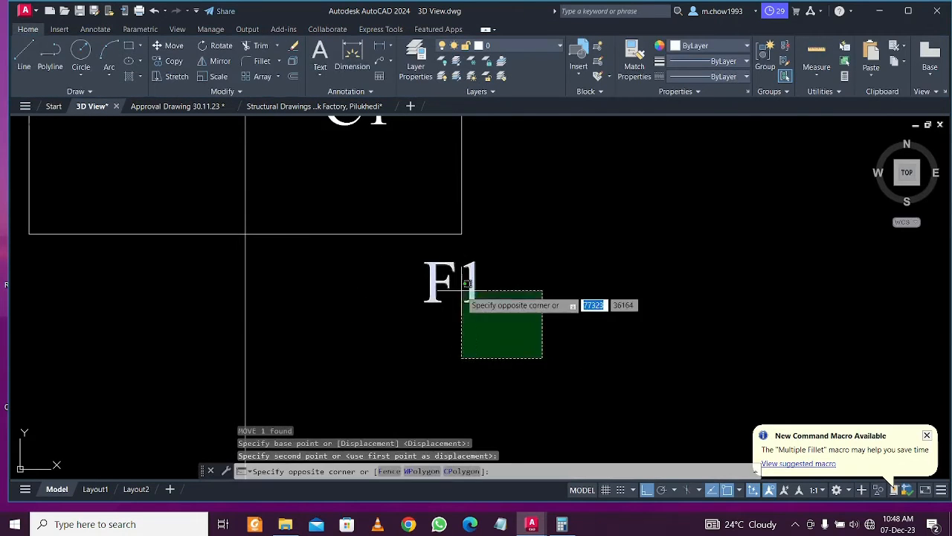
click(405, 270)
text(co)
key(Return)
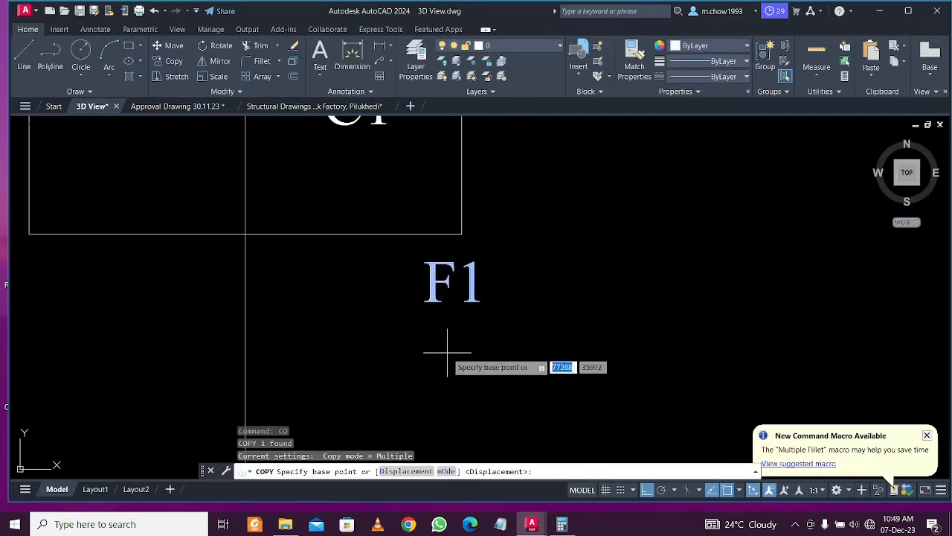
click(446, 349)
scroll(448, 345, down, 2)
middle_drag(814, 350, 405, 346)
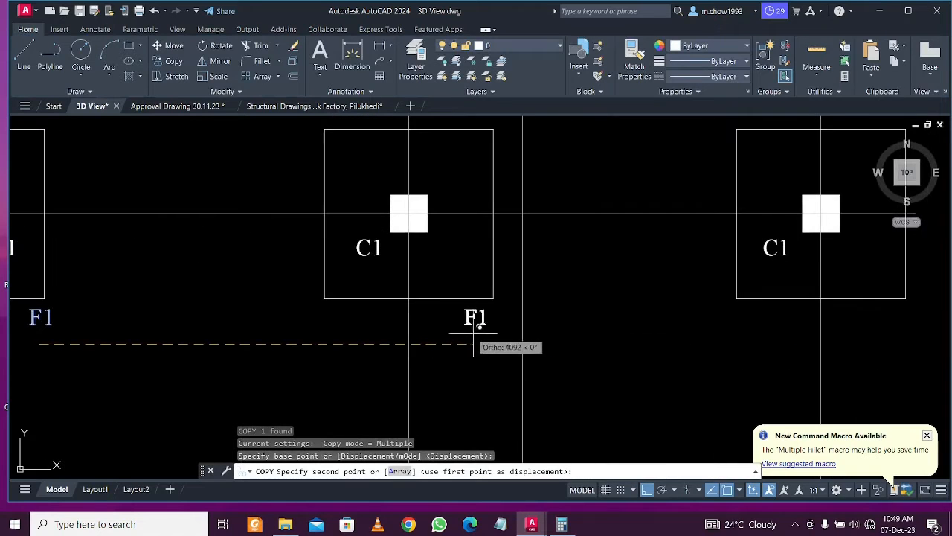
click(488, 345)
middle_drag(852, 357, 546, 335)
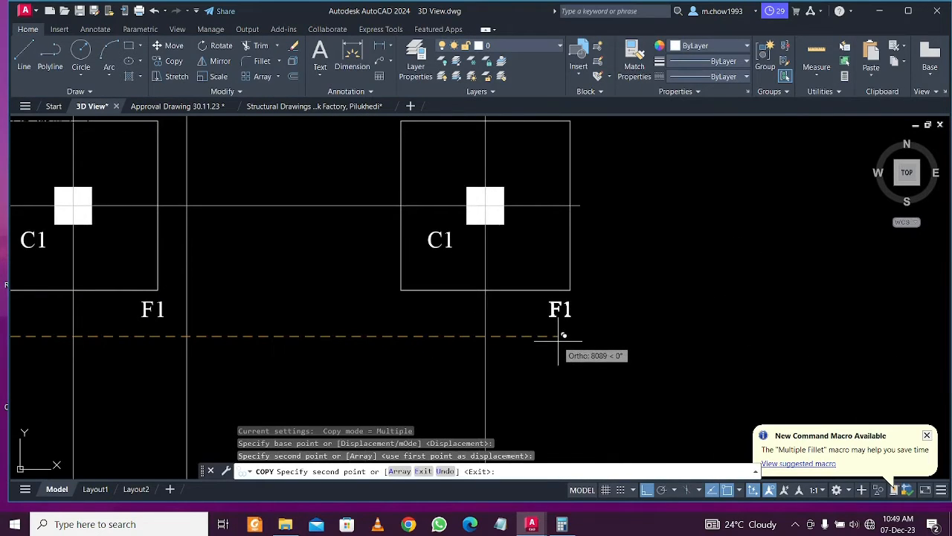
click(558, 340)
key(Escape)
Copy the F1 label at grid D-1 straight down about 13210 to beneath the square at D-5
click(595, 340)
click(532, 323)
click(589, 332)
click(549, 306)
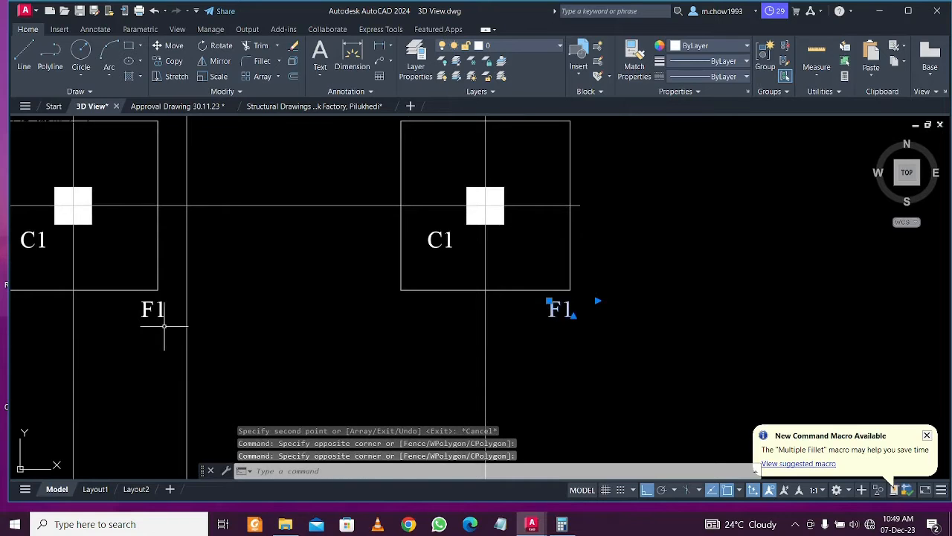
click(159, 62)
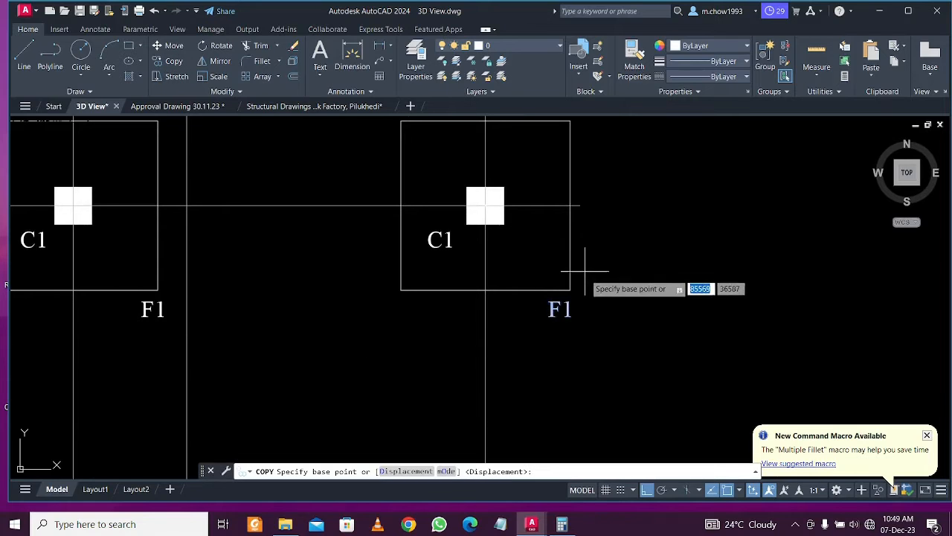
click(548, 307)
scroll(550, 305, down, 5)
middle_drag(558, 297, 549, 142)
scroll(546, 393, up, 8)
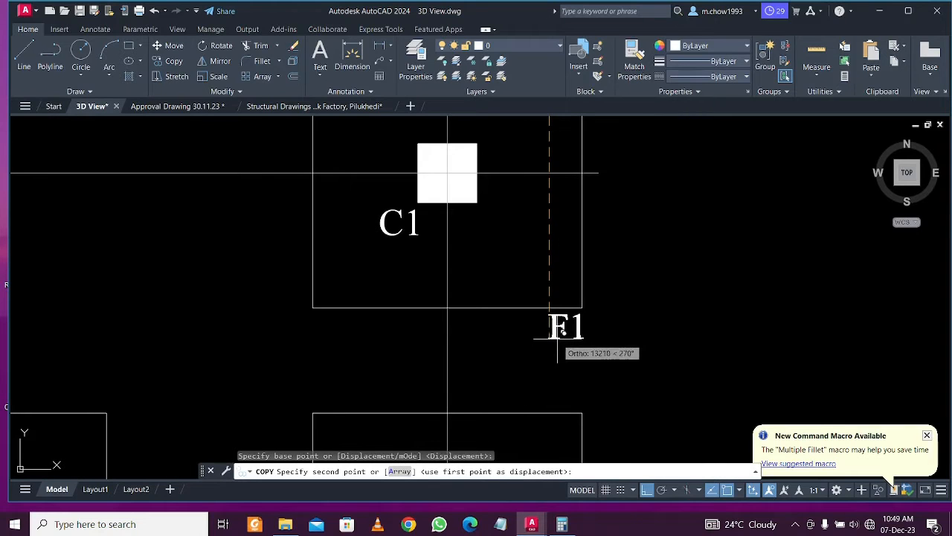
click(557, 338)
key(Escape)
Copy the D-5 F1 label horizontally to beneath the squares at grids B-5 and A-5
click(601, 346)
click(536, 316)
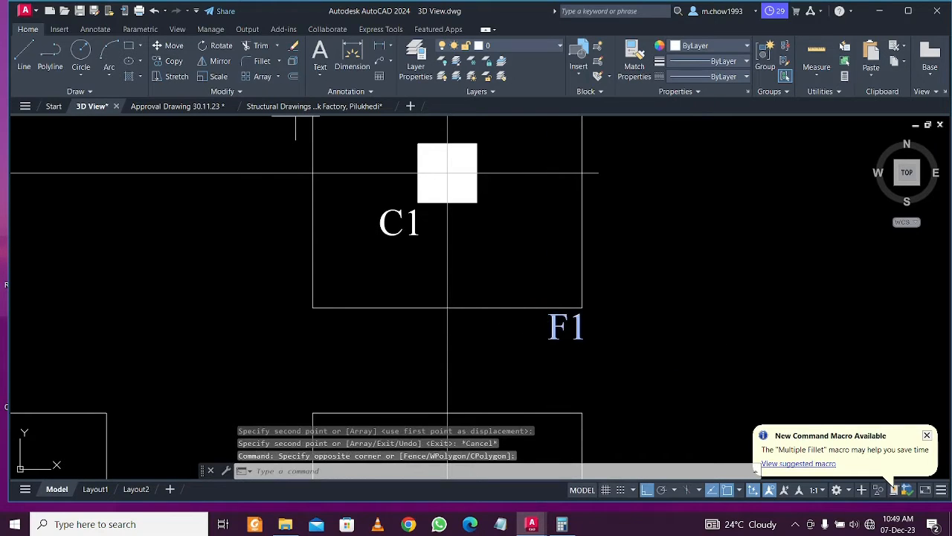
click(165, 61)
click(579, 334)
scroll(566, 325, down, 3)
scroll(372, 339, up, 2)
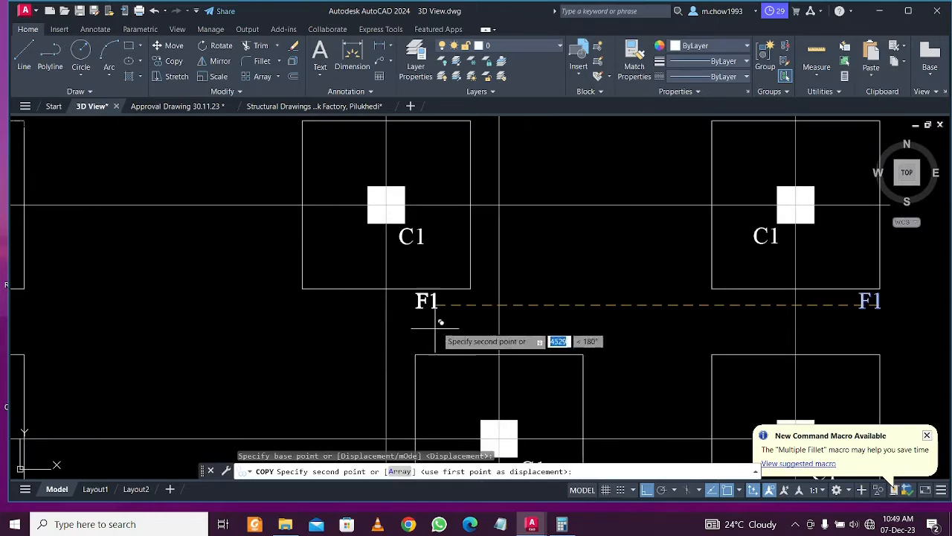
scroll(462, 306, down, 2)
scroll(361, 298, up, 2)
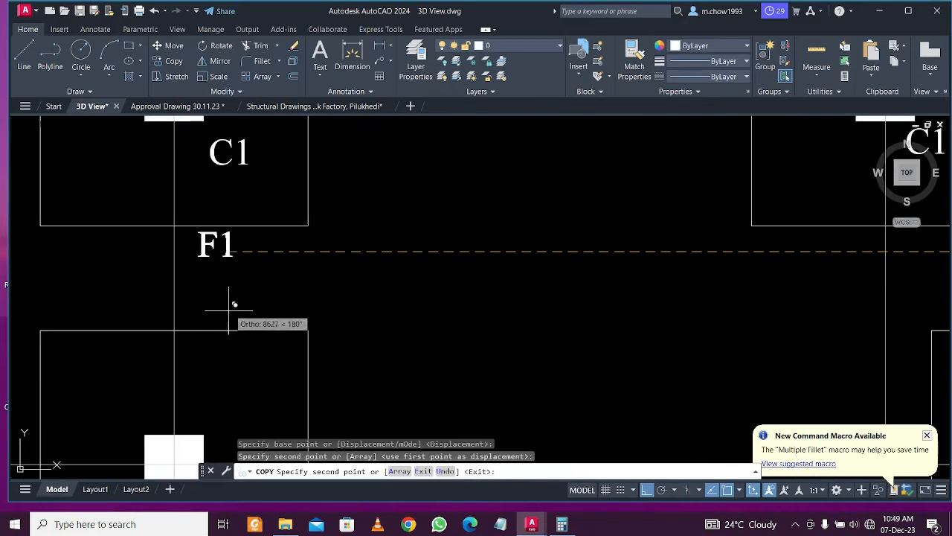
click(302, 269)
key(Escape)
Copy the three F1 labels of grid line 5 straight down to beneath the squares of grid line 6
click(276, 260)
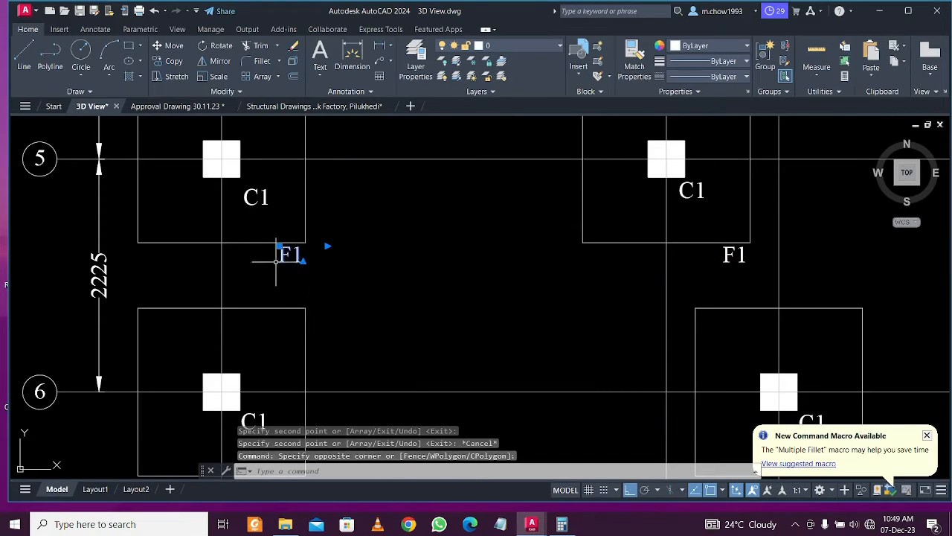
click(746, 291)
click(731, 253)
middle_drag(758, 315, 240, 316)
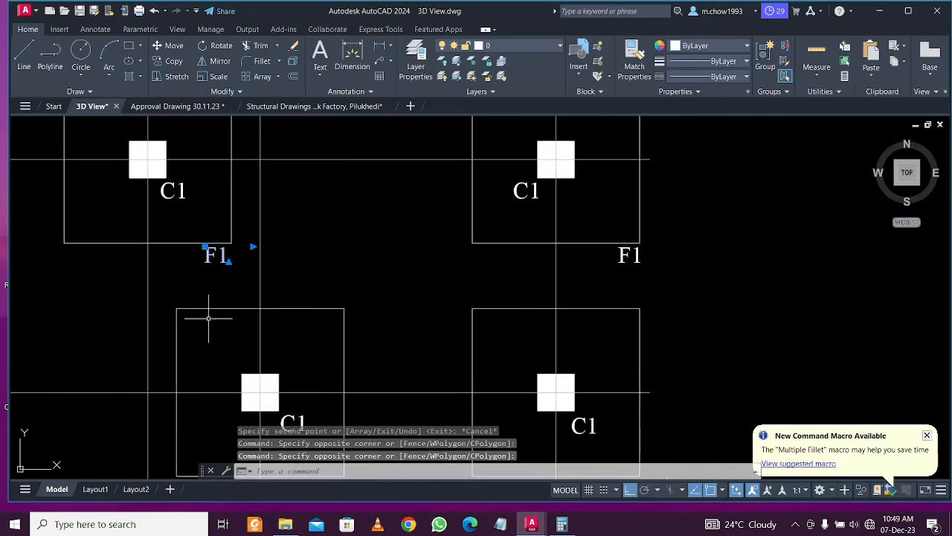
click(625, 281)
click(620, 257)
click(167, 65)
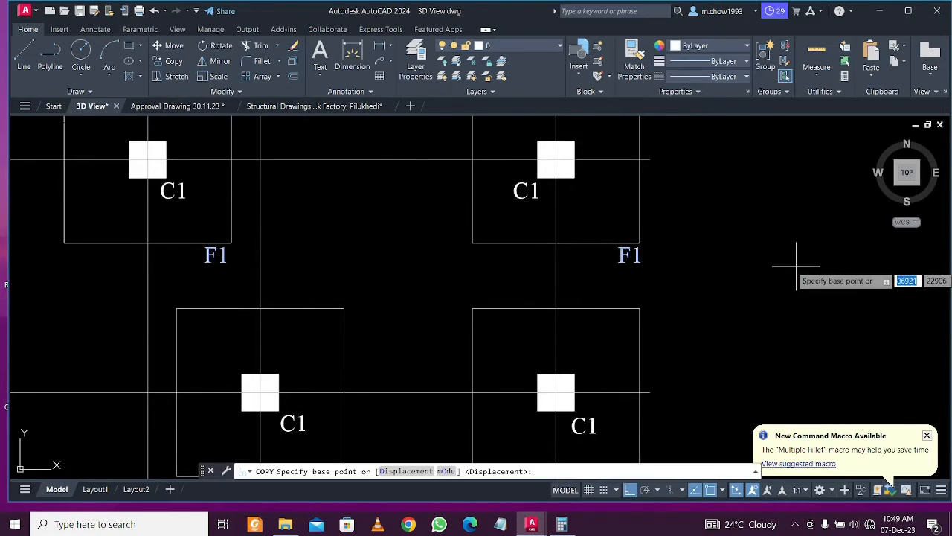
click(796, 276)
scroll(742, 228, down, 3)
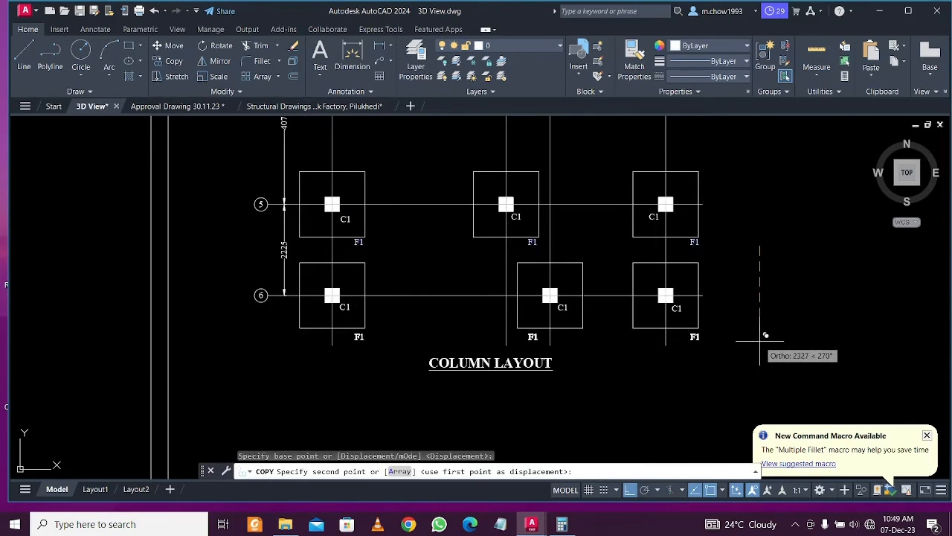
click(760, 337)
key(Escape)
Move the F1 label at grid C-6 horizontally to the lower-right corner of its square
scroll(545, 354, up, 2)
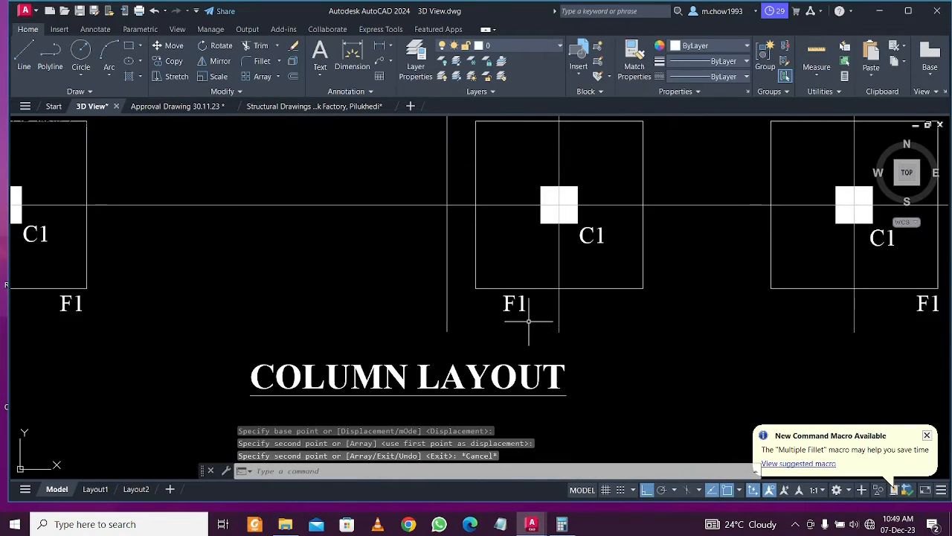
click(527, 321)
click(518, 301)
key(m)
key(Return)
click(675, 393)
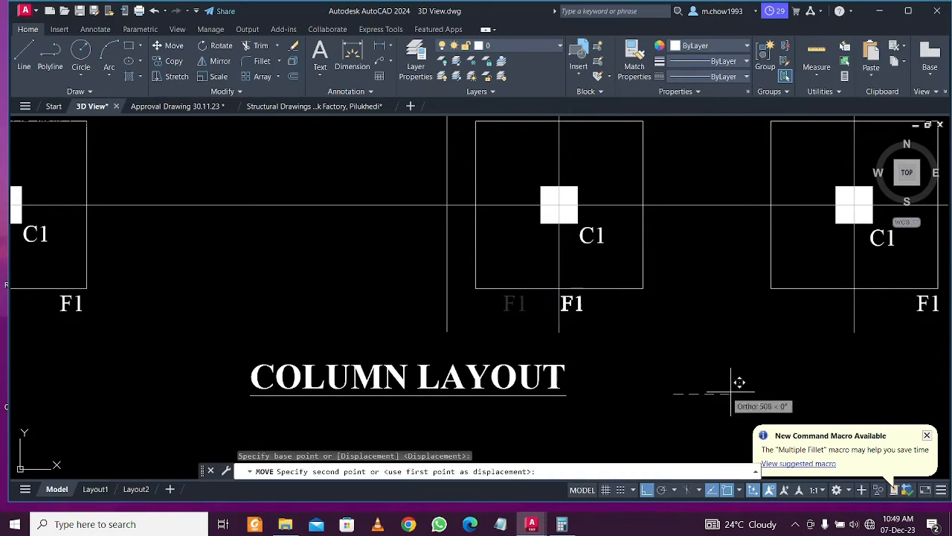
click(794, 380)
Change the third sheet's drawing title to FOUNDATION LAYOUT
scroll(606, 340, down, 3)
scroll(672, 340, up, 4)
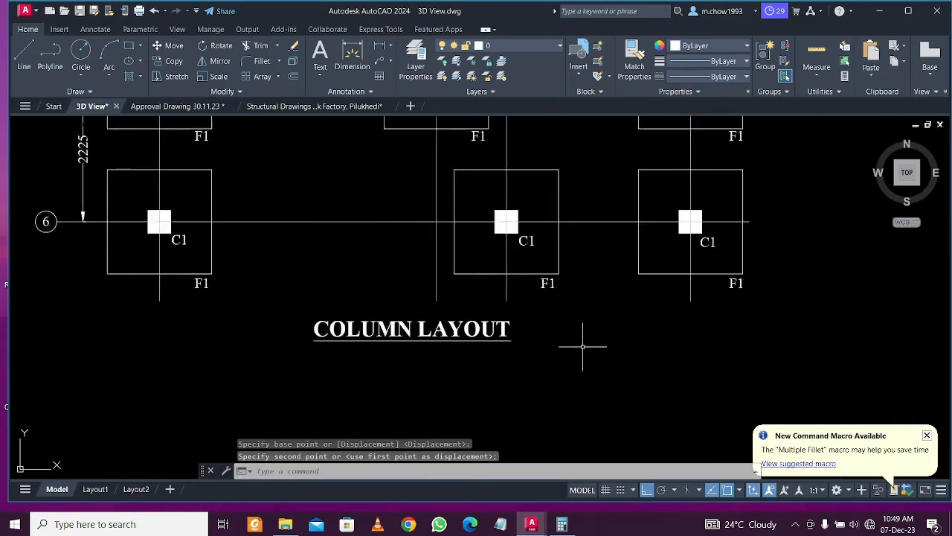
click(579, 343)
click(307, 335)
double_click(316, 323)
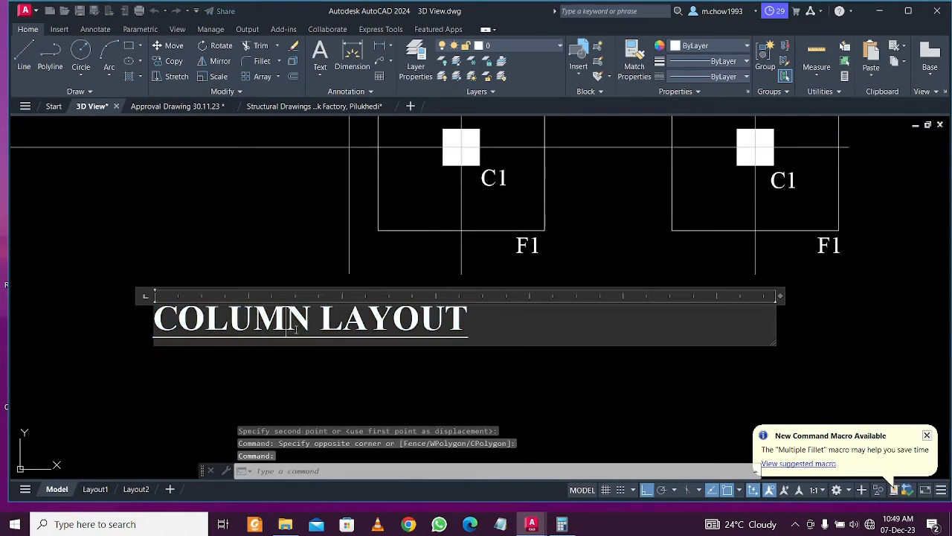
text(FOUNDS)
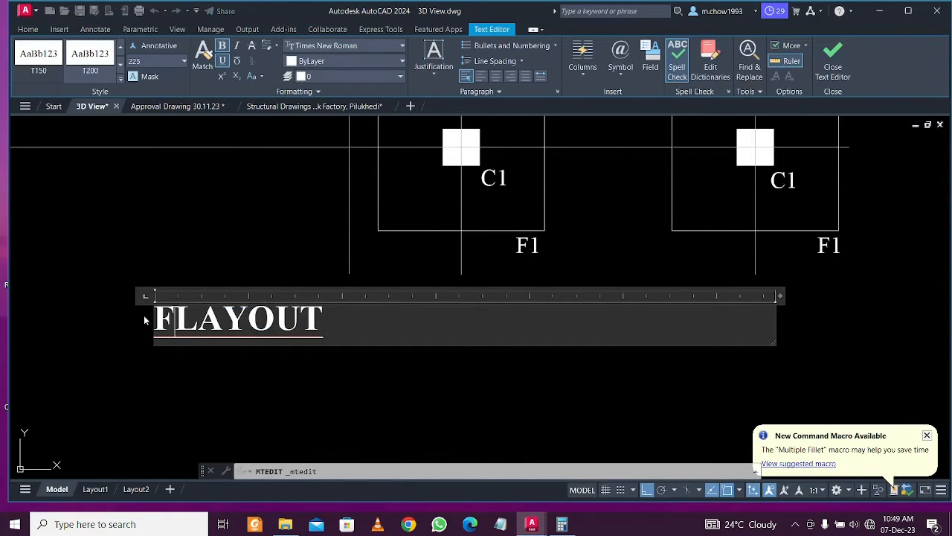
key(BackSpace)
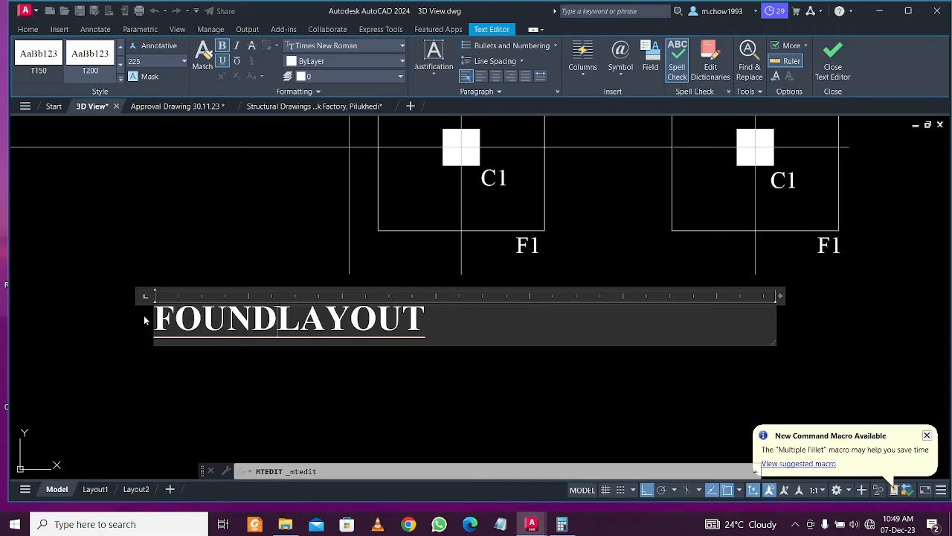
text(ATION)
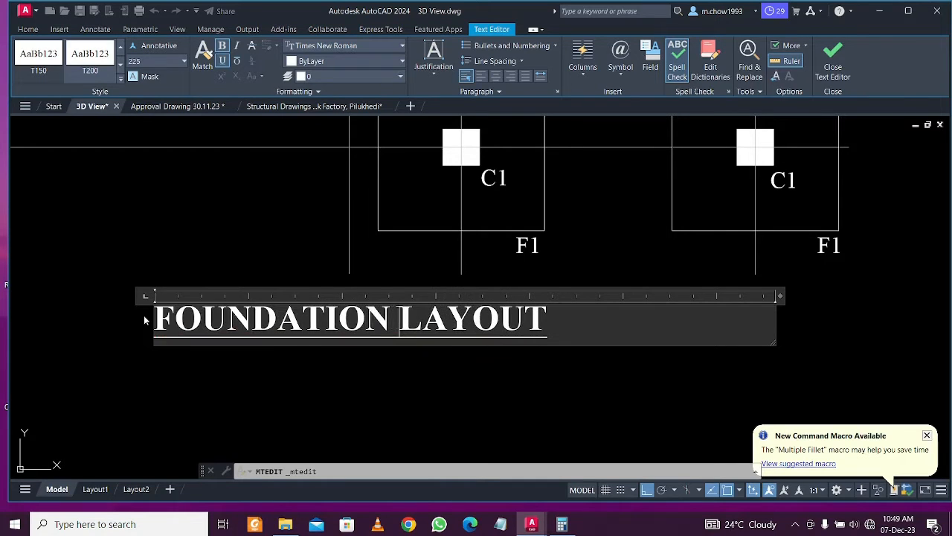
click(273, 363)
Draw an 1800 by 1800 square in the empty space between grid lines 1 and 2
scroll(536, 413, down, 3)
scroll(536, 413, down, 4)
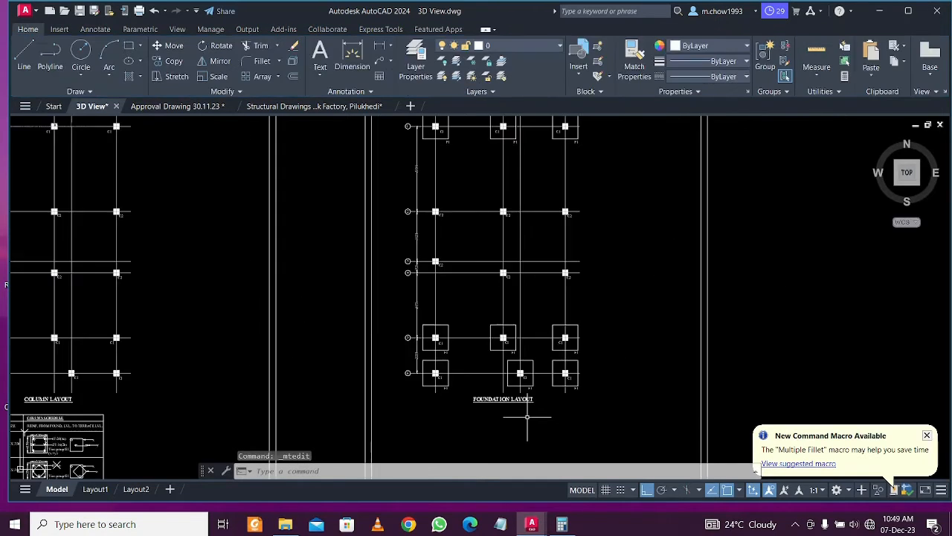
middle_drag(514, 346, 497, 388)
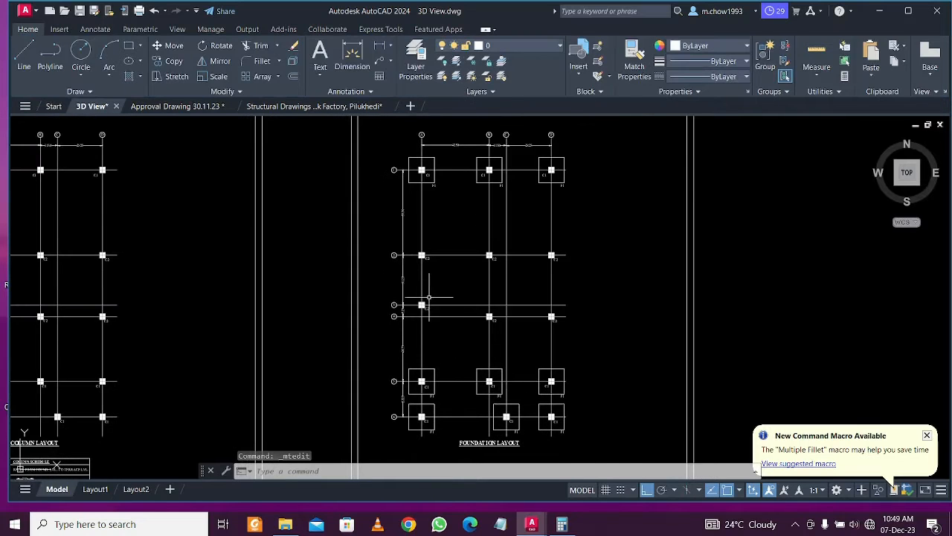
scroll(429, 297, up, 4)
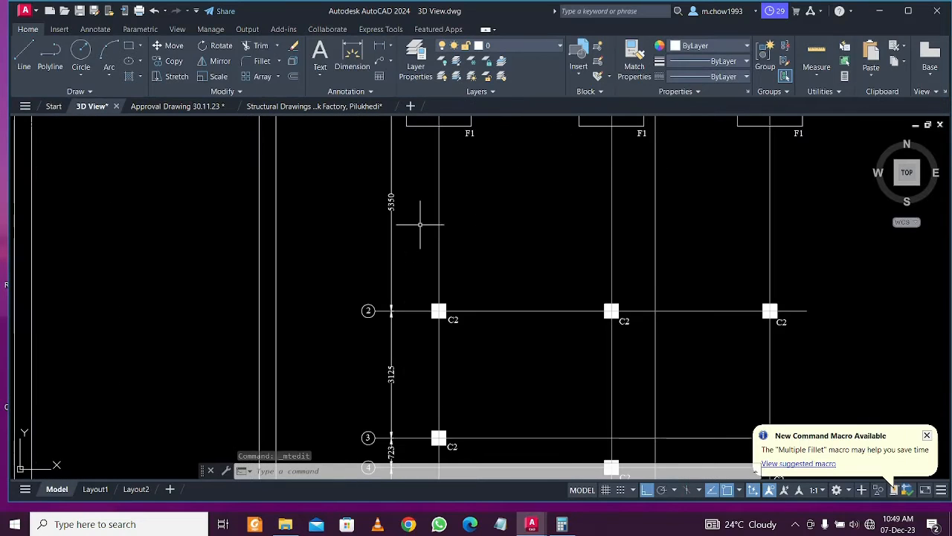
click(129, 46)
click(465, 235)
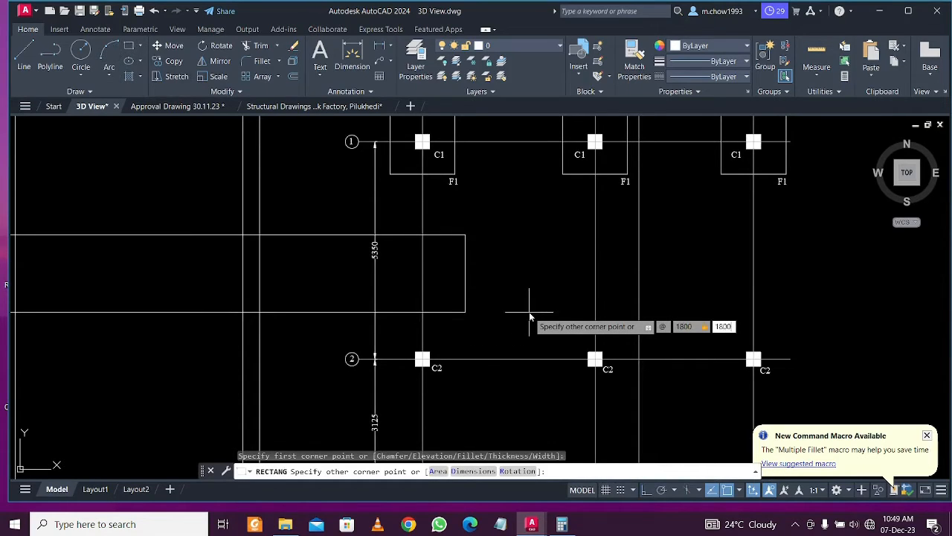
key(Return)
Move the 1800 square so it is centred on the leftmost C2 column of grid line 2
click(511, 204)
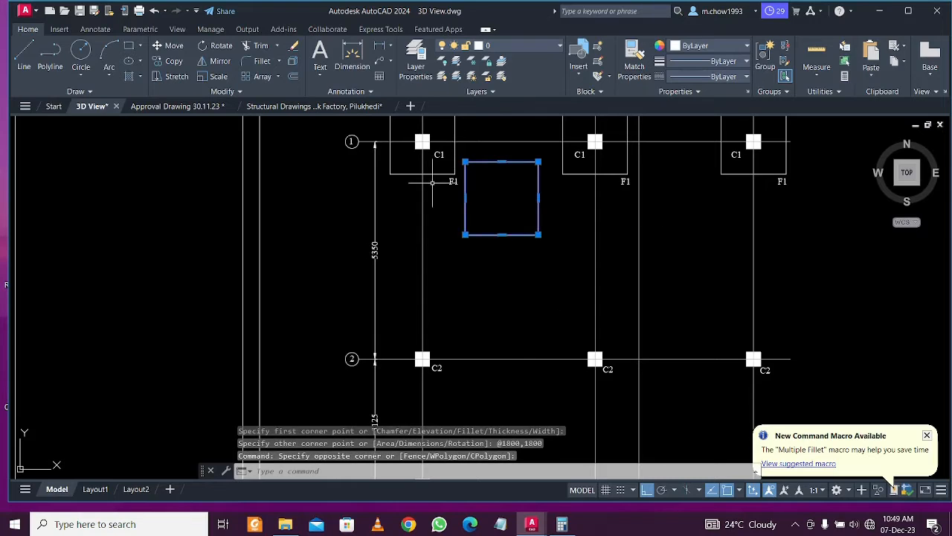
click(176, 46)
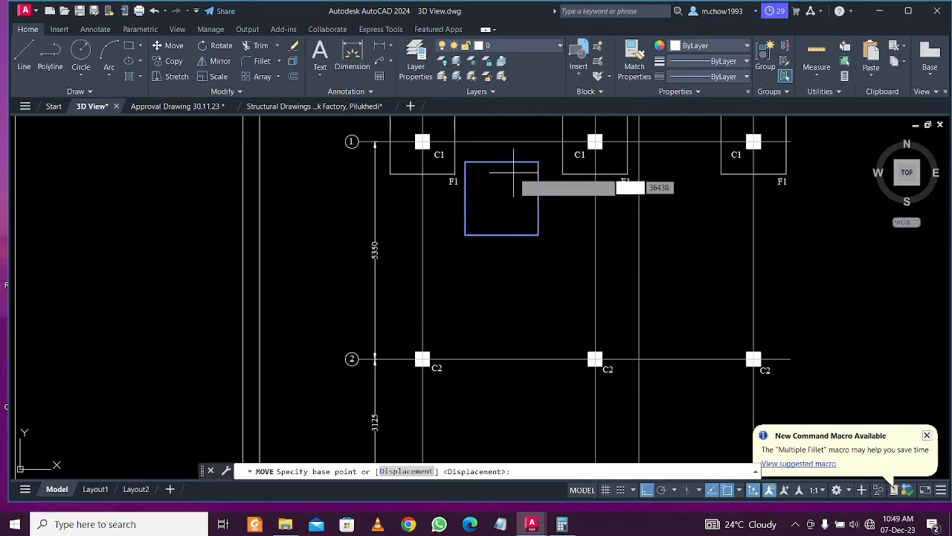
click(537, 161)
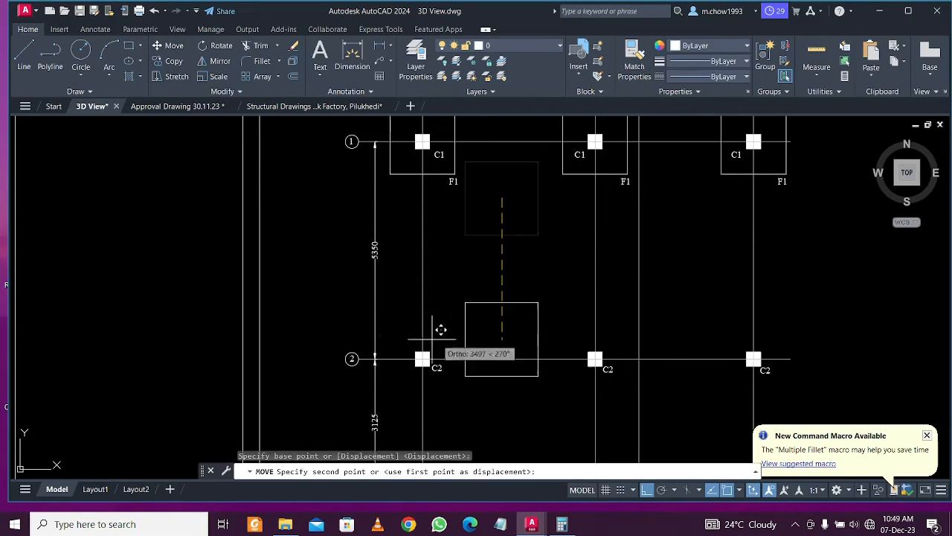
scroll(440, 353, up, 8)
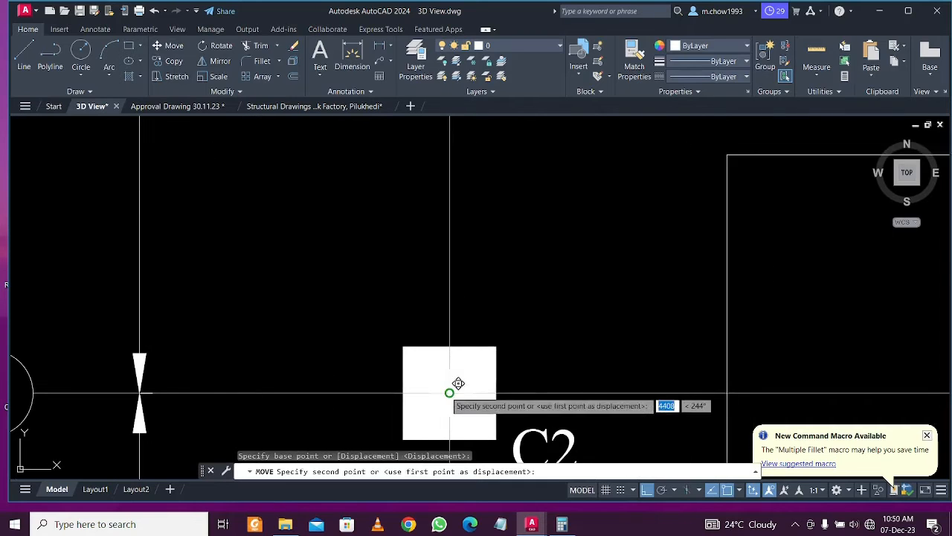
click(449, 392)
scroll(512, 318, down, 6)
scroll(529, 376, up, 5)
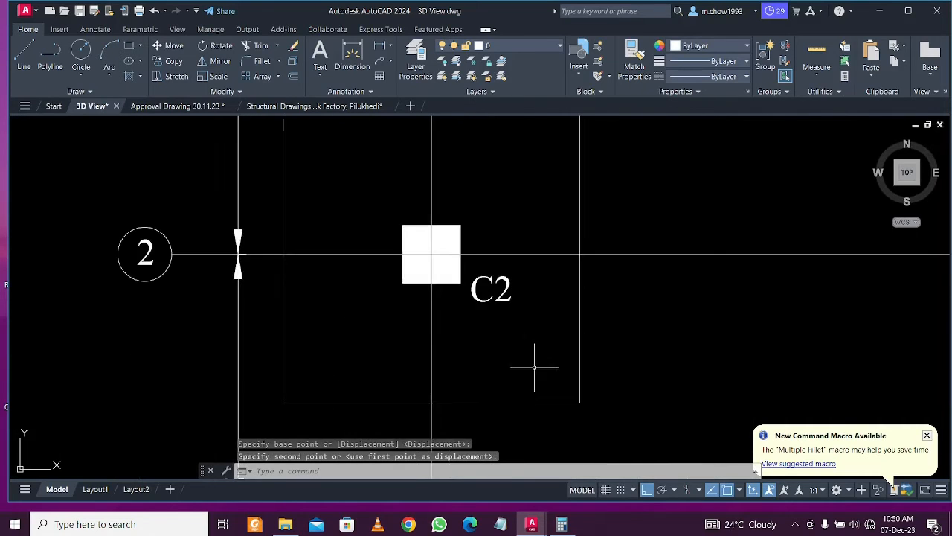
click(482, 286)
click(170, 63)
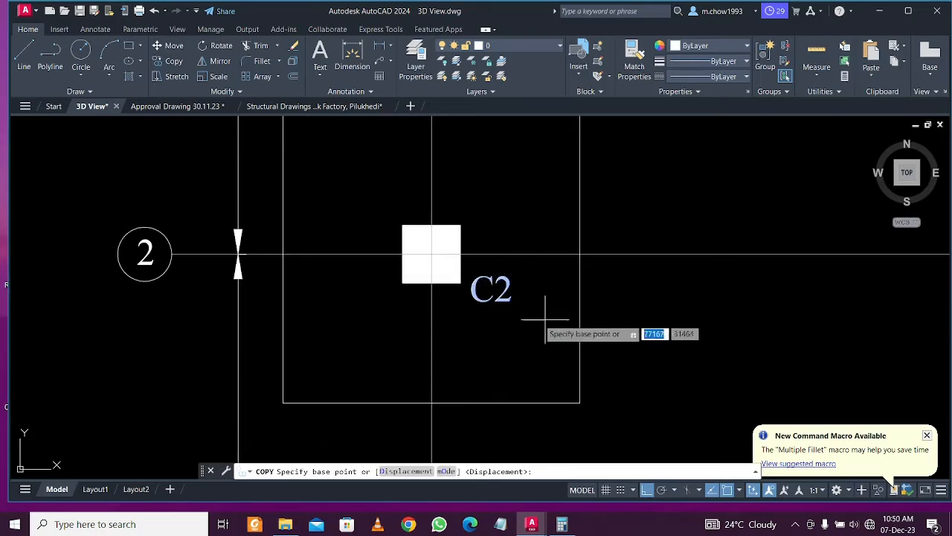
click(471, 277)
key(Escape)
Copy the C2 label of the leftmost column on grid line 2 straight down to just below its square
click(525, 325)
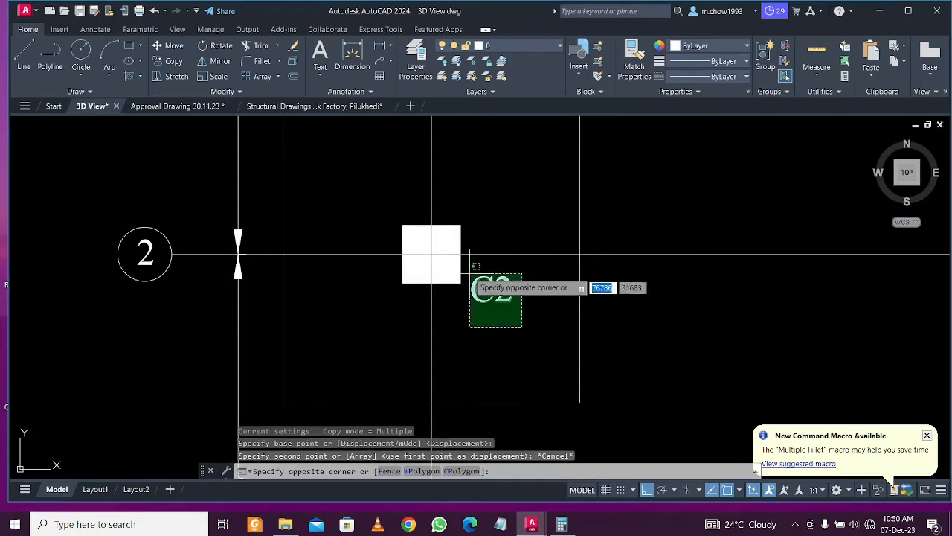
click(474, 264)
click(173, 61)
click(532, 298)
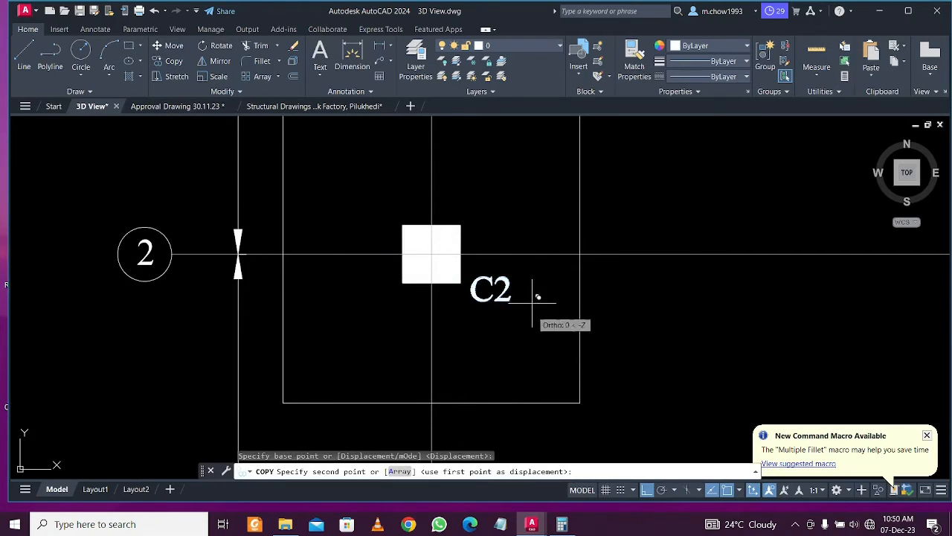
click(532, 424)
middle_drag(532, 424, 525, 336)
key(Escape)
Change the copied label below the square to F2
click(466, 349)
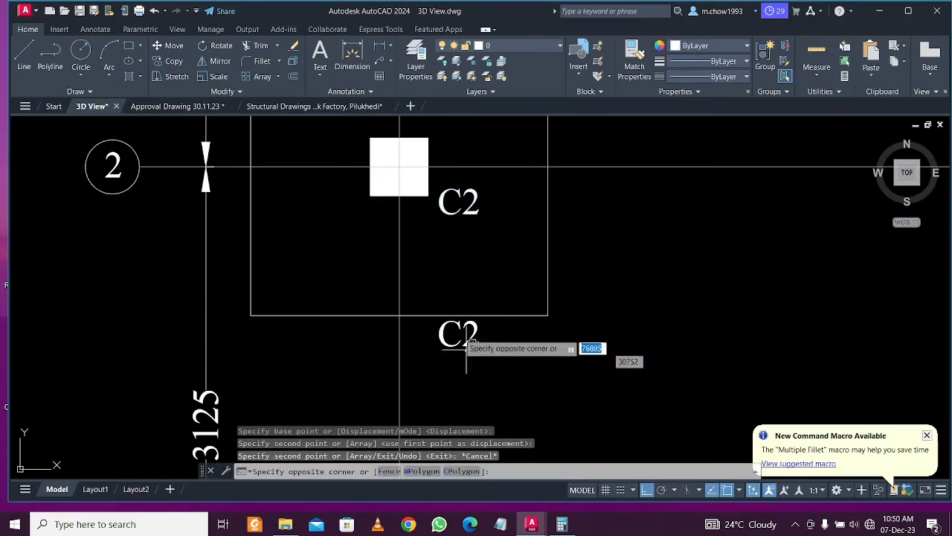
click(455, 332)
click(451, 334)
click(449, 335)
double_click(451, 336)
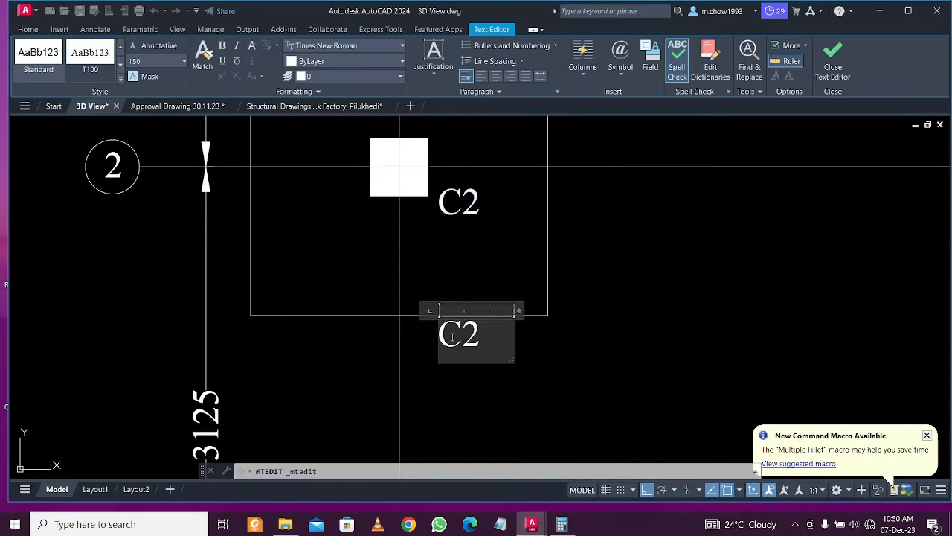
text(F)
click(585, 369)
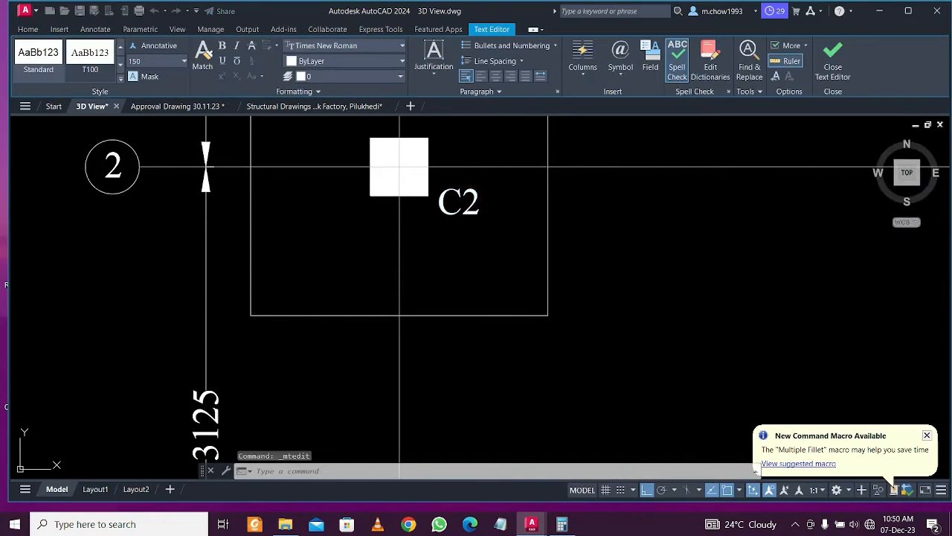
key(Escape)
Copy the F2 label about 495 units horizontally to the square's lower-right corner and delete the original label
click(583, 369)
click(463, 336)
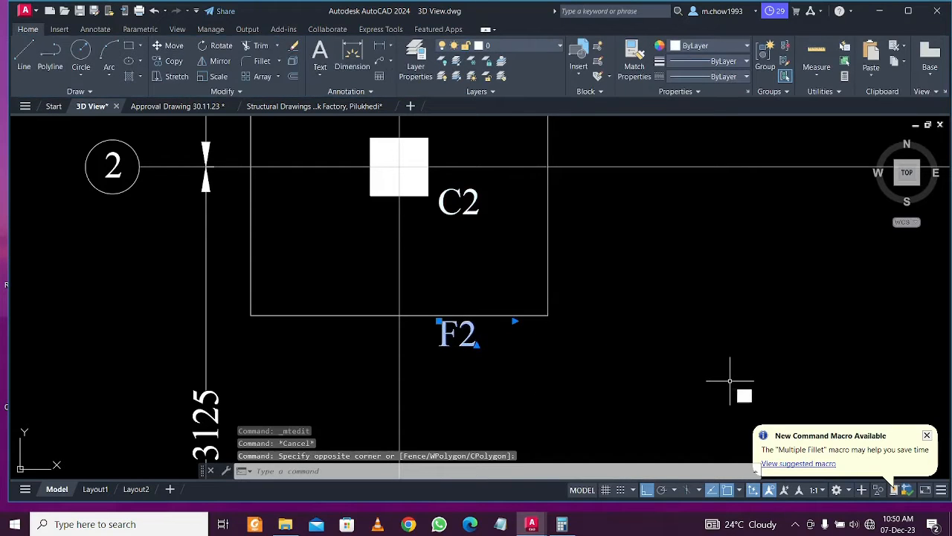
key(Return)
click(738, 397)
click(819, 394)
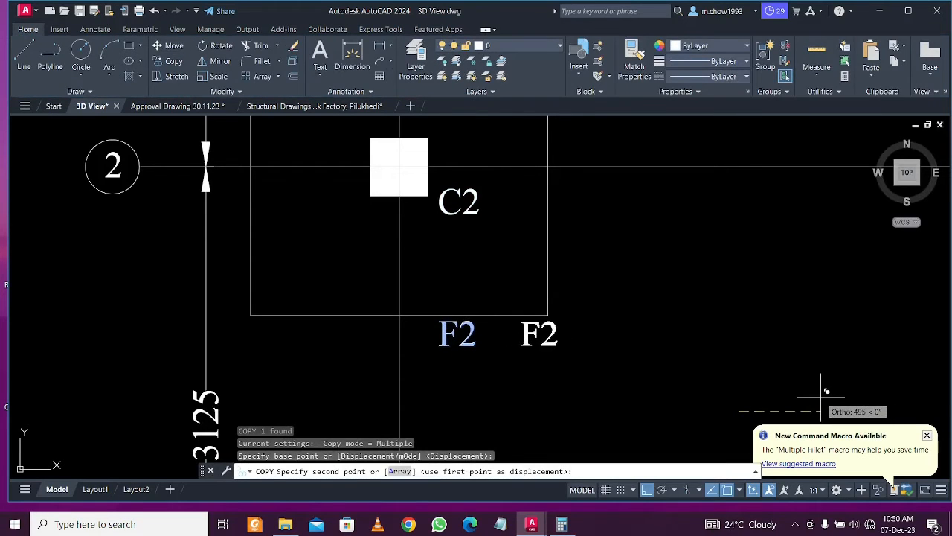
key(Escape)
click(510, 397)
click(442, 333)
key(Delete)
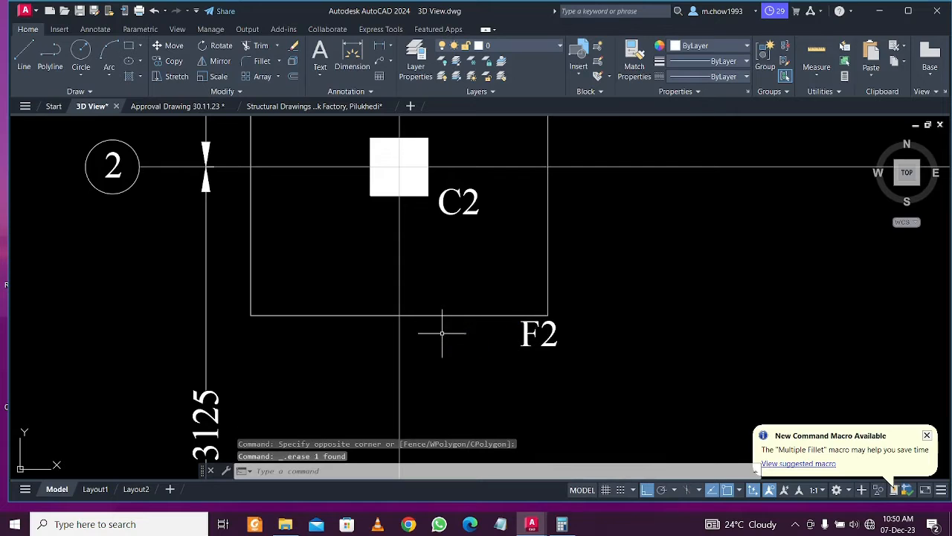
Copy the 1800 square with its F2 label onto the other two C2 columns of grid line 2, centre to centre
scroll(535, 346, down, 2)
middle_drag(534, 353, 417, 365)
scroll(417, 367, up, 2)
click(438, 363)
click(402, 281)
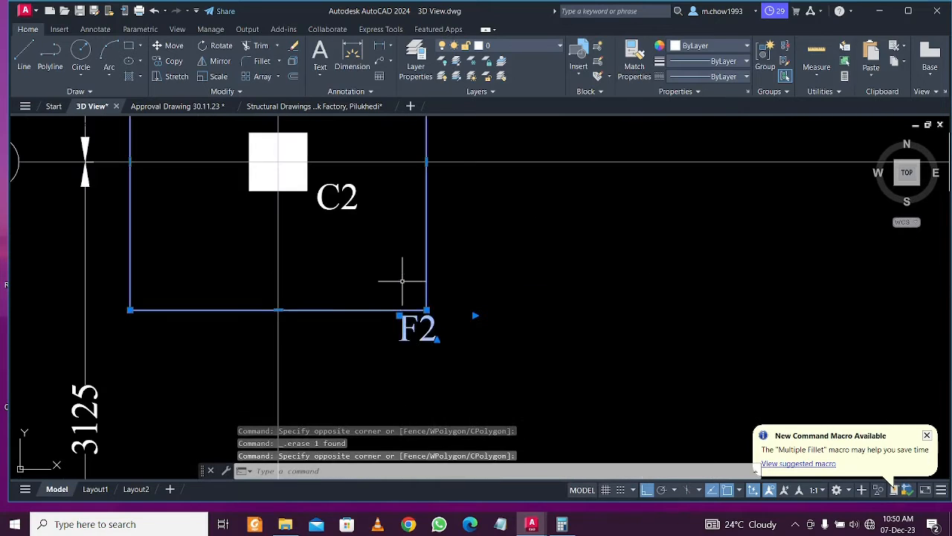
click(172, 63)
middle_drag(366, 194, 361, 292)
click(274, 259)
scroll(228, 255, down, 3)
scroll(549, 255, up, 8)
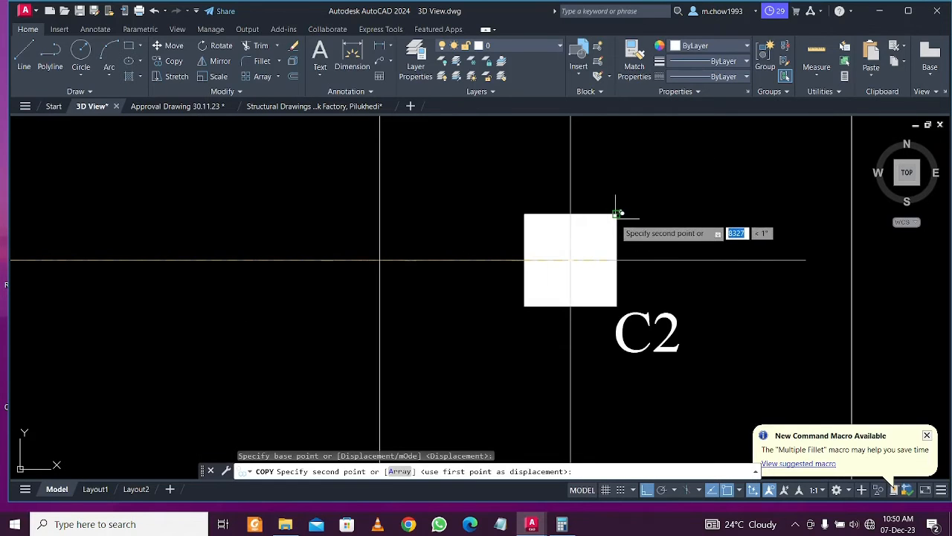
click(572, 255)
scroll(571, 258, down, 8)
scroll(408, 262, up, 8)
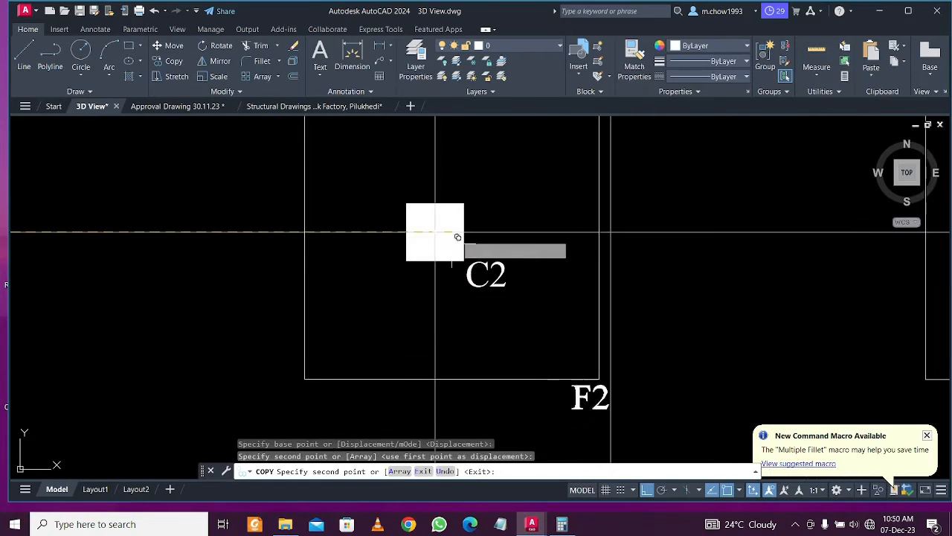
click(435, 232)
scroll(435, 232, down, 6)
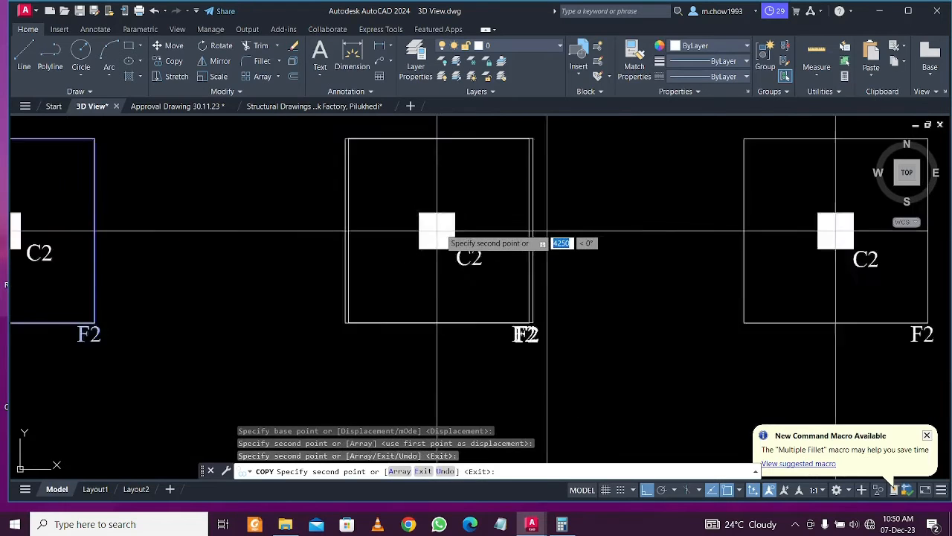
Copy the same square and F2 label onto the C2 column of grid line 3 and both C2 columns of grid line 4
scroll(431, 279, up, 8)
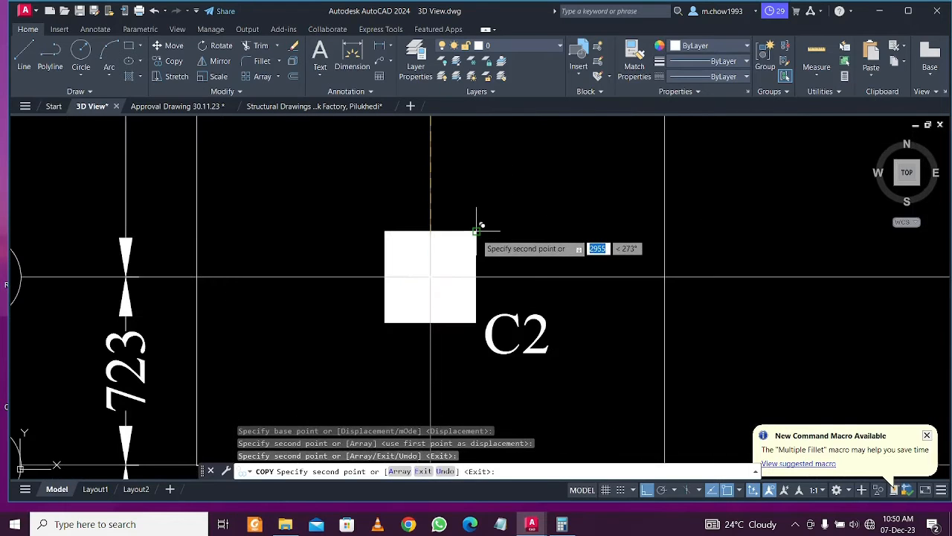
click(426, 269)
scroll(427, 269, down, 6)
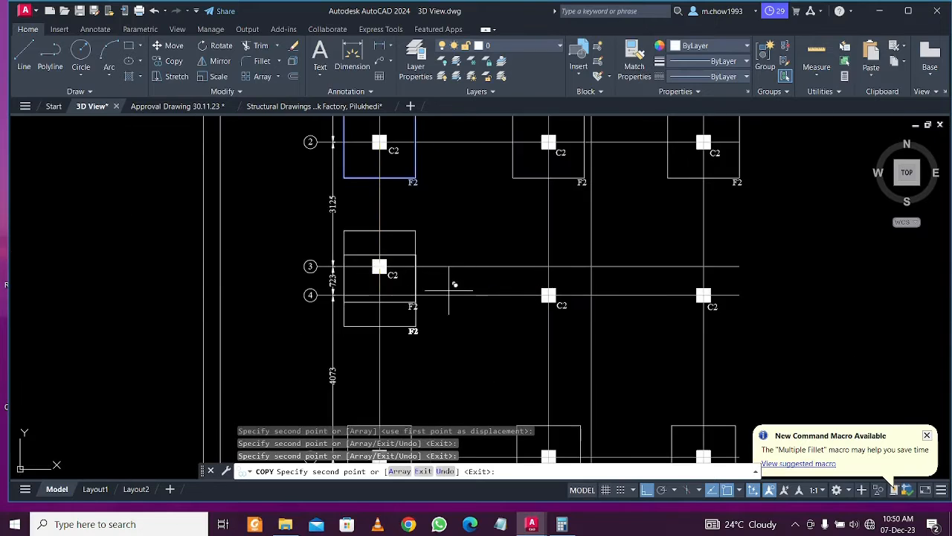
scroll(550, 272, up, 7)
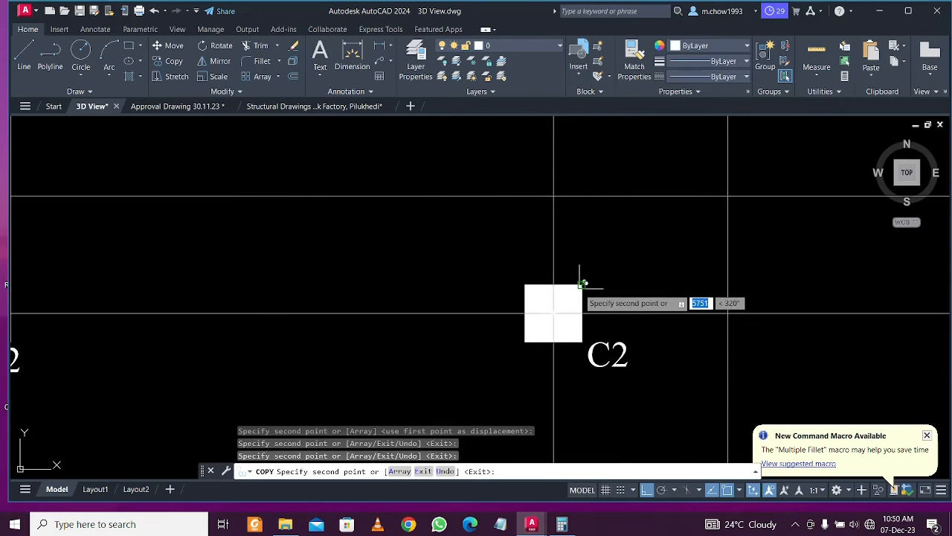
click(552, 306)
scroll(552, 307, down, 6)
scroll(402, 296, up, 7)
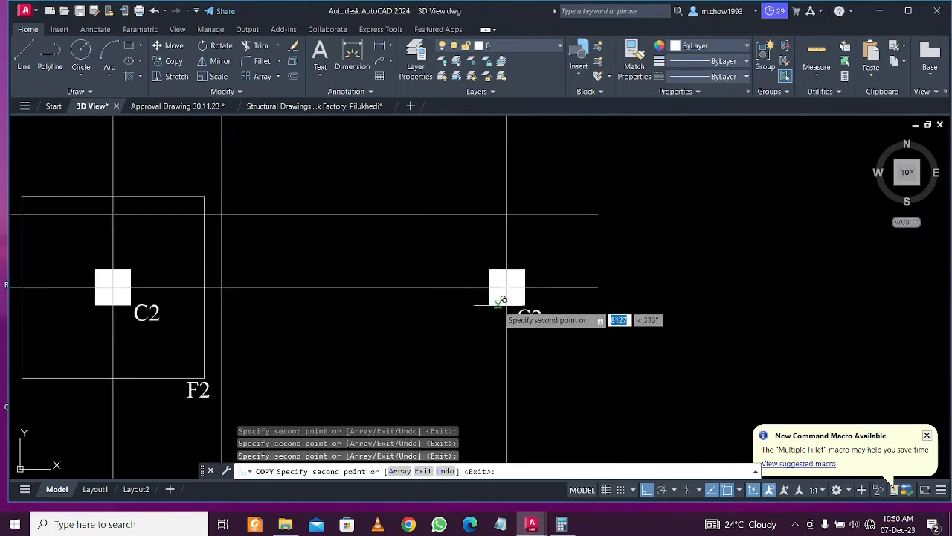
scroll(513, 273, down, 10)
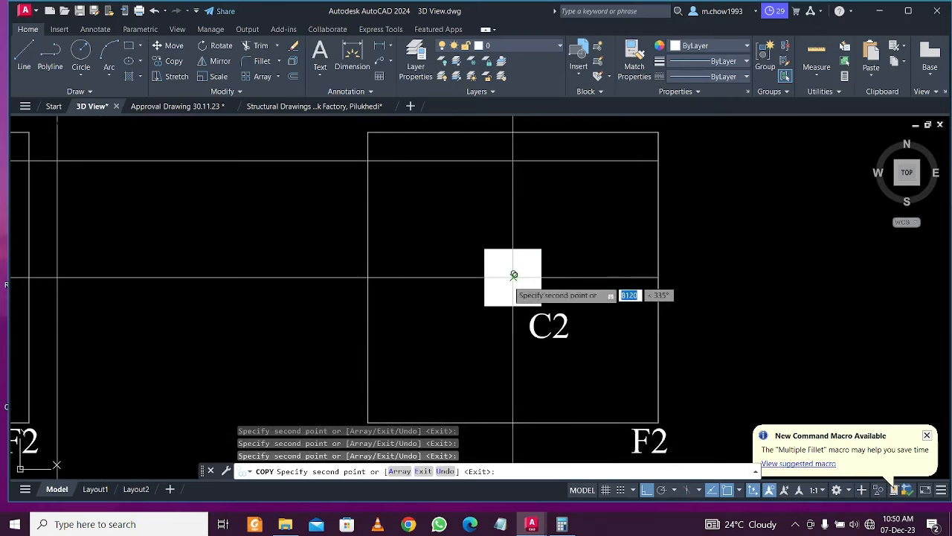
key(Escape)
Examine the schedule of footings below the foundation layout and the column detail notes on the adjacent sheet
scroll(485, 319, up, 8)
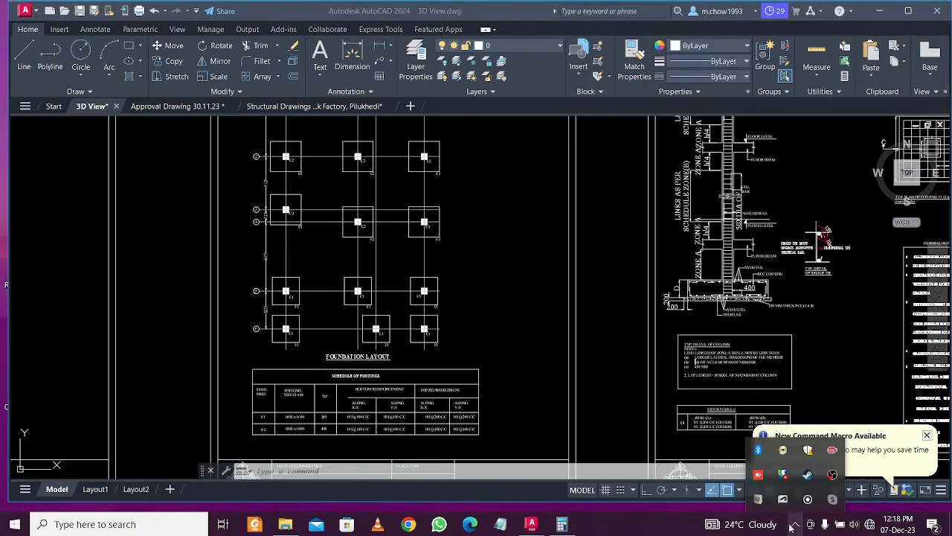
scroll(471, 343, up, 5)
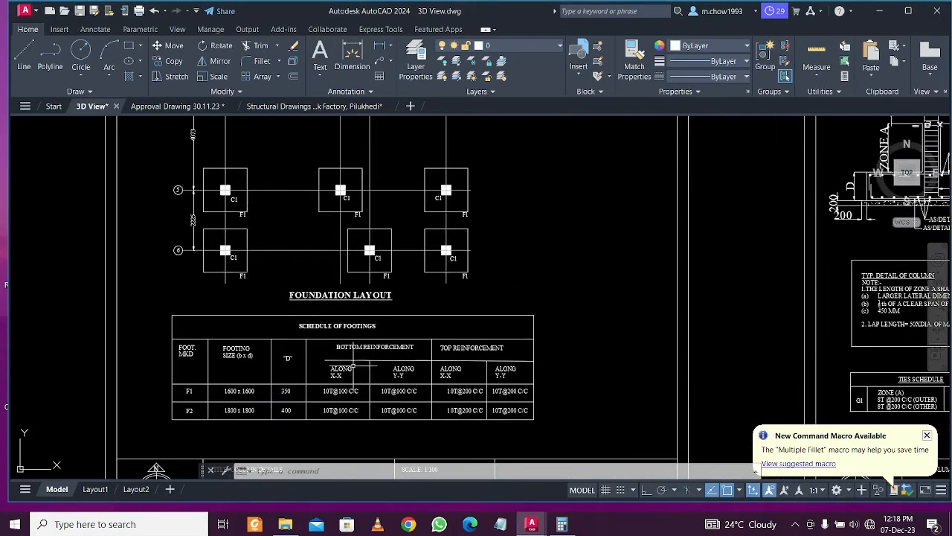
scroll(372, 316, up, 4)
scroll(260, 323, down, 2)
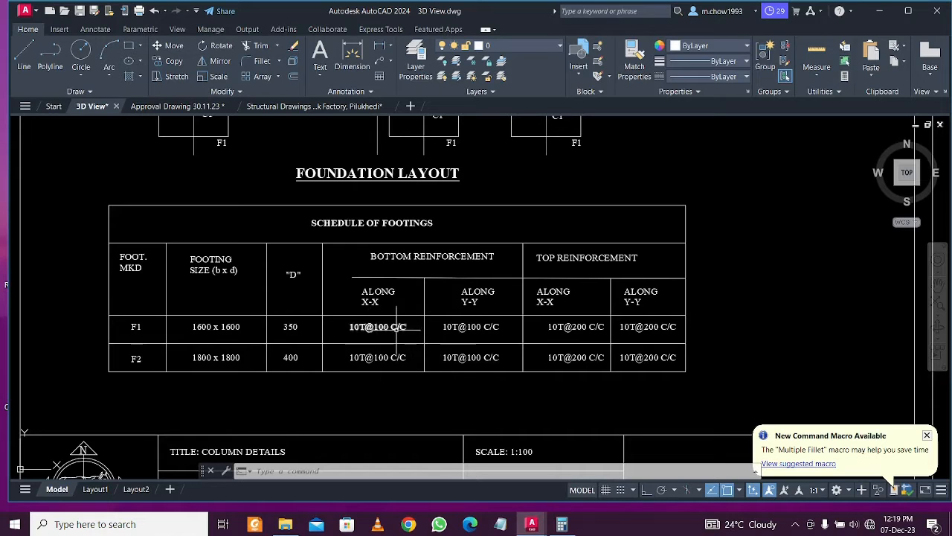
scroll(541, 332, down, 4)
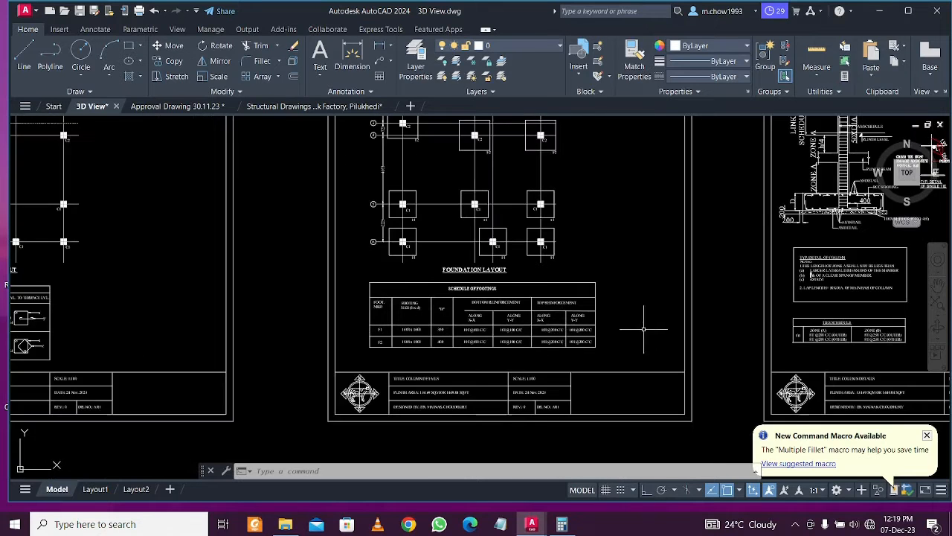
middle_drag(836, 299, 388, 358)
scroll(388, 358, up, 4)
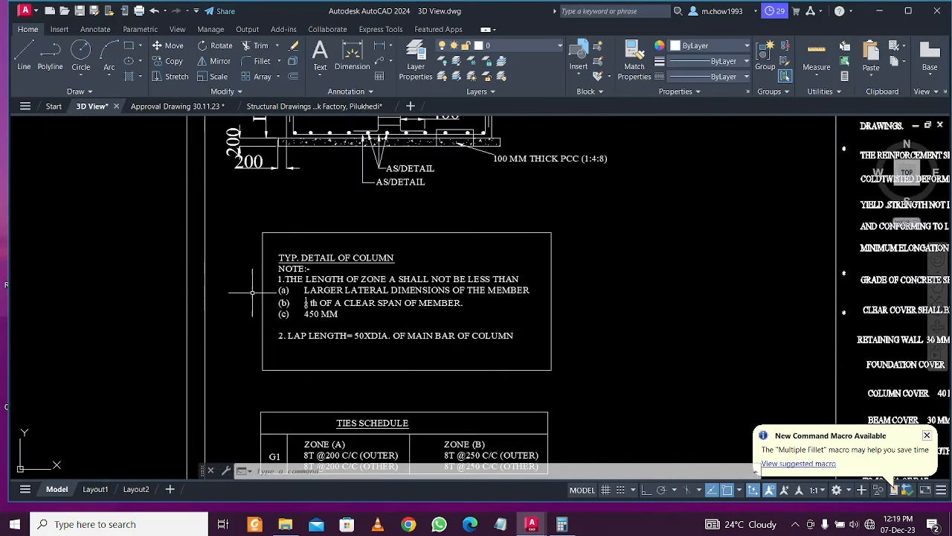
Read through the general notes on the column details sheet, including reinforcement, concrete grade, clear covers and development length
middle_drag(822, 277, 561, 274)
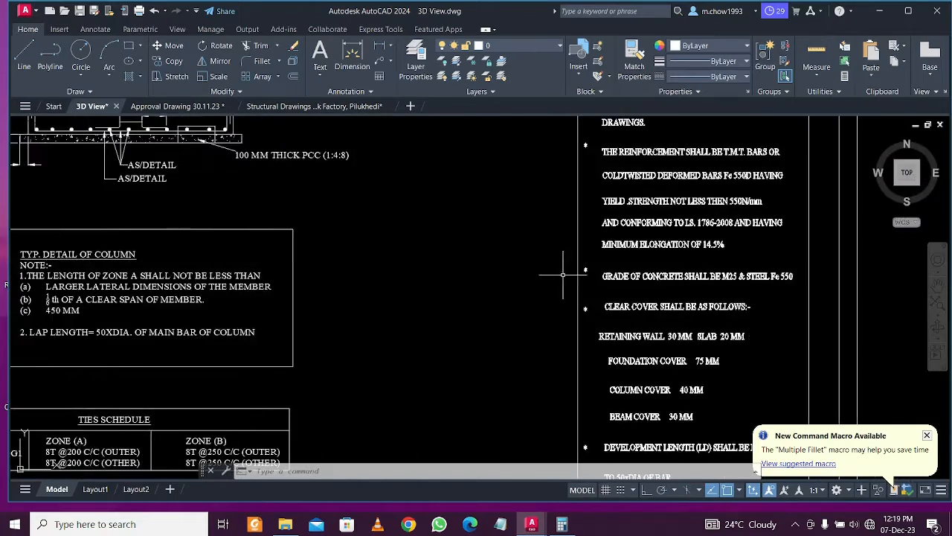
middle_drag(711, 124, 578, 225)
mouse_move(584, 320)
middle_down()
mouse_move(590, 367)
mouse_move(575, 176)
middle_up()
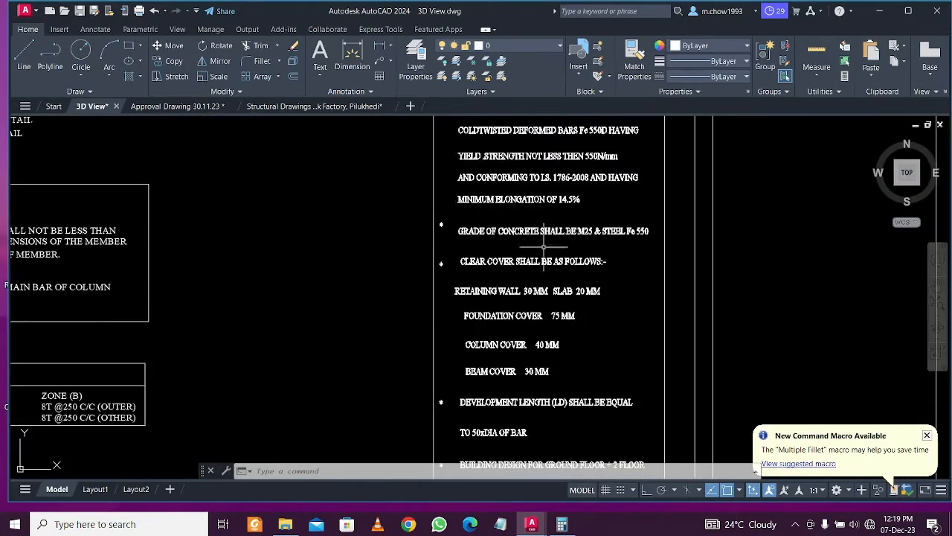
mouse_move(415, 359)
middle_down()
mouse_move(689, 340)
mouse_move(580, 220)
middle_up()
scroll(725, 334, up, 3)
middle_drag(759, 332, 582, 335)
scroll(614, 335, down, 3)
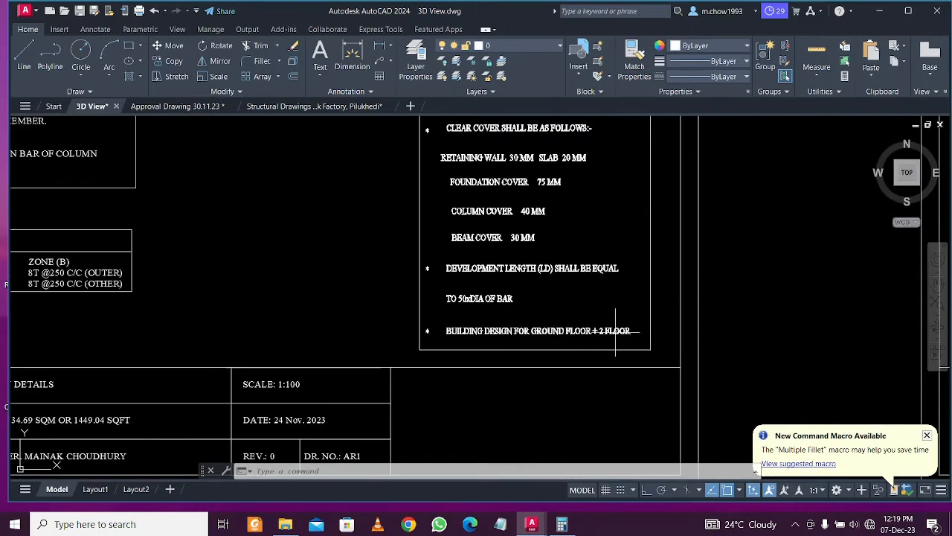
scroll(599, 330, down, 2)
middle_drag(574, 289, 579, 409)
scroll(579, 409, up, 1)
scroll(577, 277, up, 1)
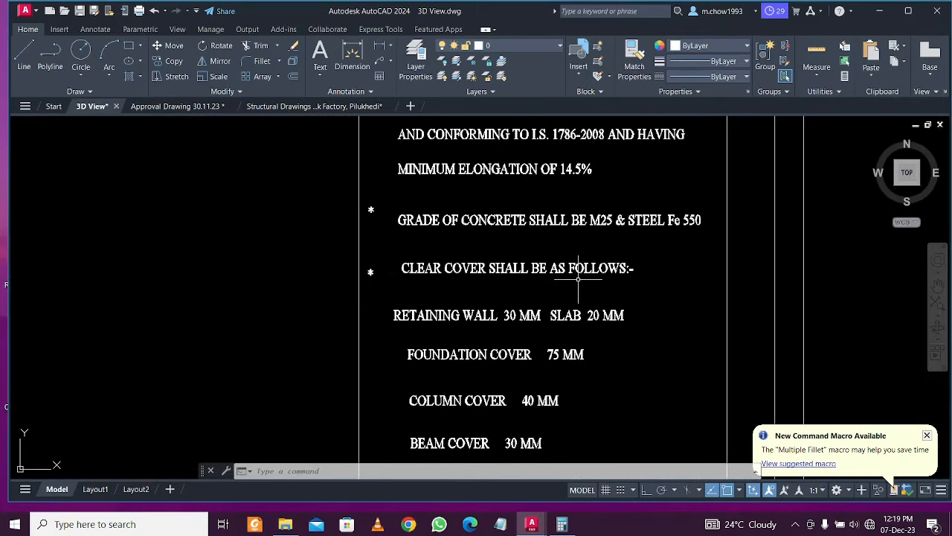
middle_drag(577, 221, 589, 377)
middle_drag(611, 163, 619, 323)
scroll(604, 231, down, 2)
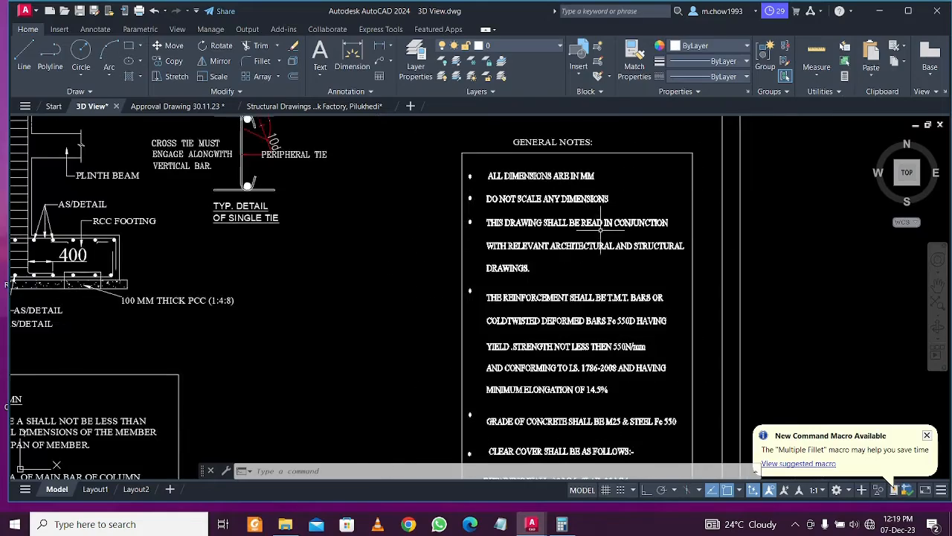
Examine the typical plans of footing F1 for the bottom and top reinforcement bar sizes and spacing in both directions
middle_drag(598, 201, 668, 367)
scroll(574, 243, down, 2)
middle_drag(573, 243, 593, 344)
scroll(630, 161, up, 2)
scroll(629, 167, down, 2)
scroll(617, 225, up, 3)
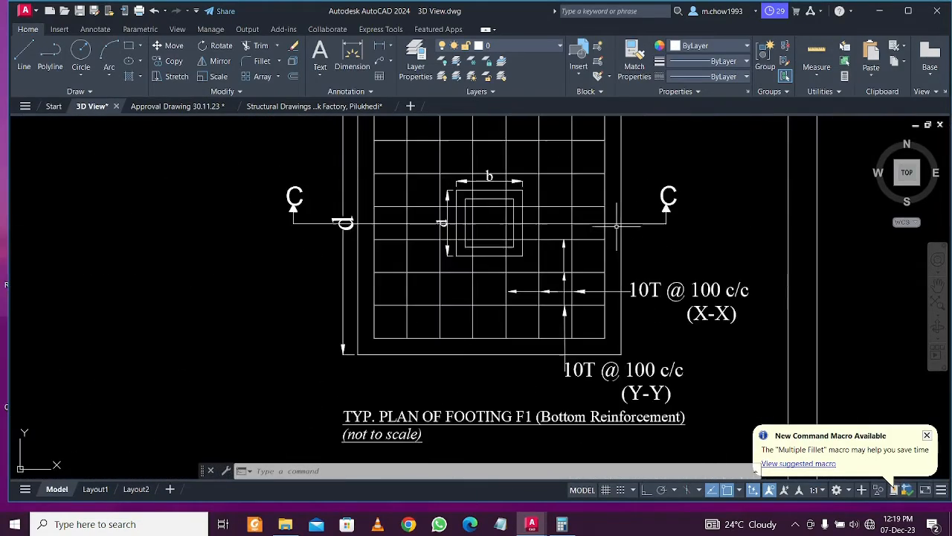
scroll(596, 275, down, 2)
middle_drag(610, 372, 606, 304)
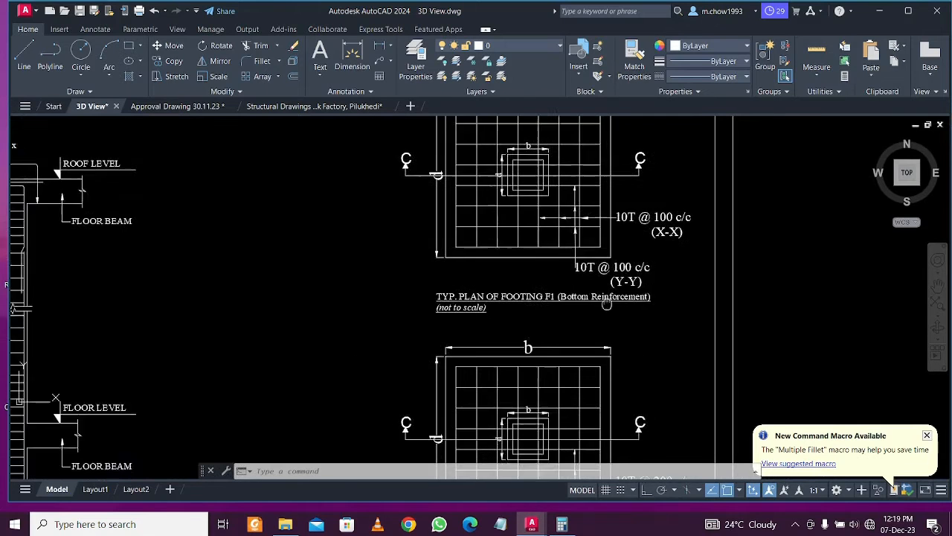
middle_drag(597, 419, 604, 341)
scroll(606, 342, up, 2)
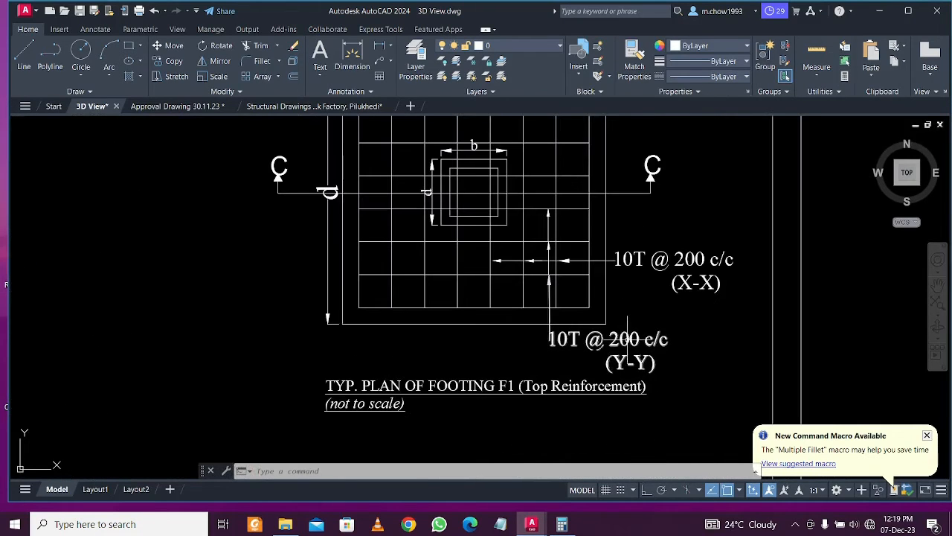
click(549, 305)
double_click(637, 337)
click(648, 314)
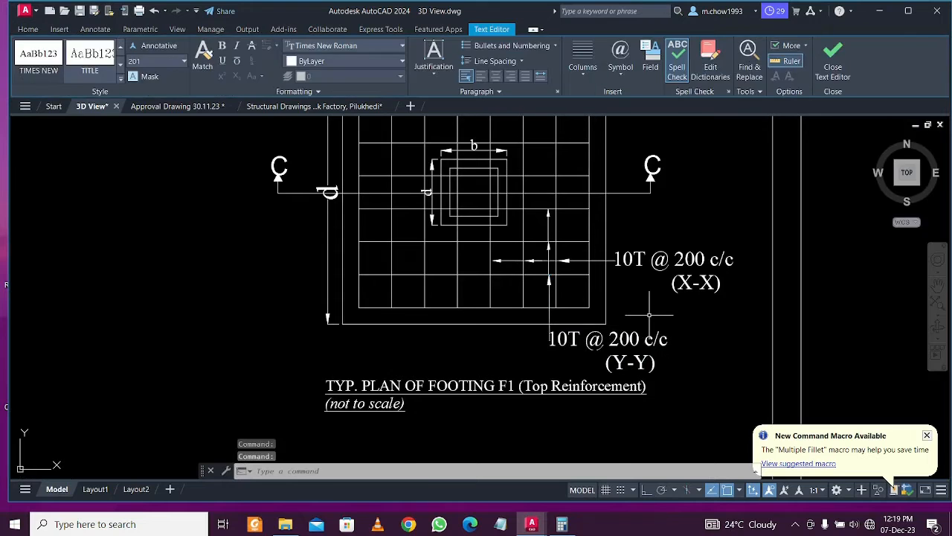
scroll(638, 322, down, 2)
Examine the typical column section from roof level to footing, including link zones A and B, lap length, plinth beam and PCC bed
mouse_move(434, 332)
middle_down()
mouse_move(563, 290)
mouse_move(629, 412)
middle_up()
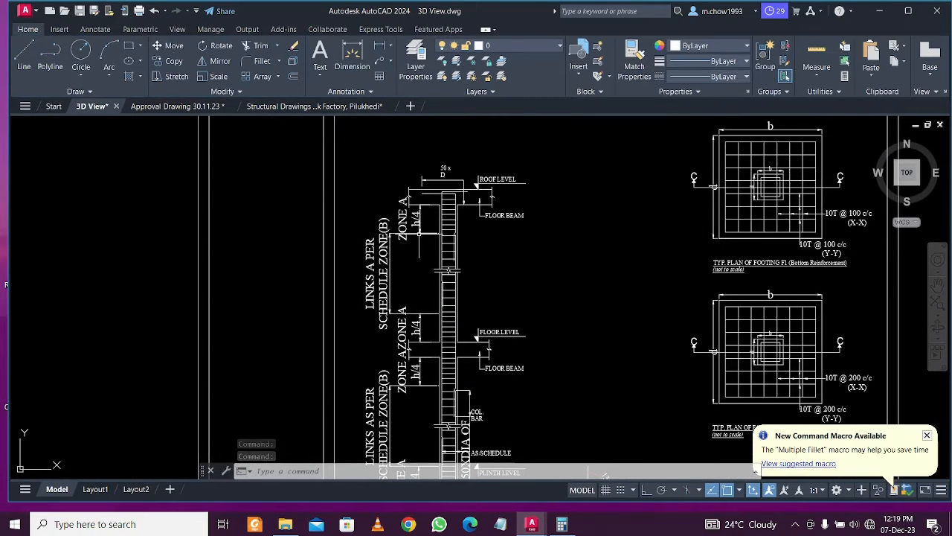
scroll(415, 227, up, 2)
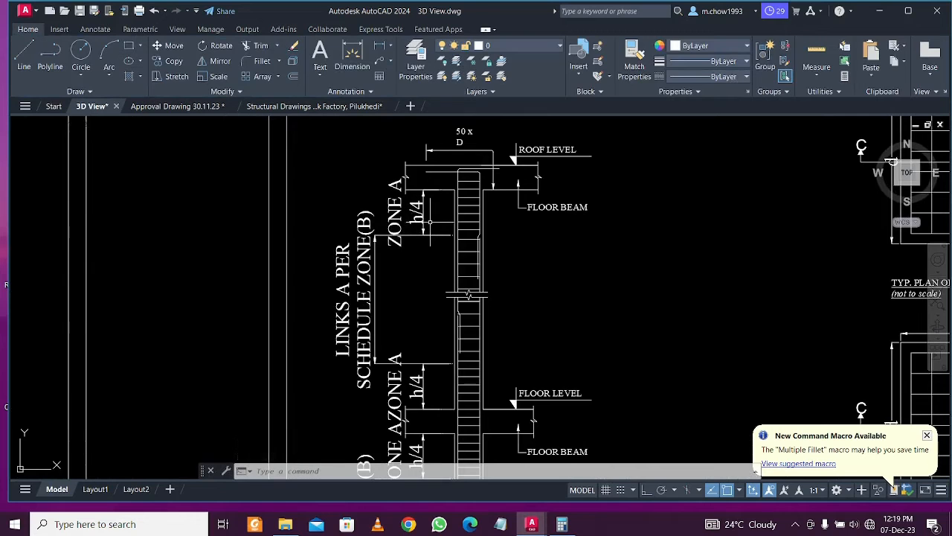
scroll(429, 221, down, 2)
scroll(442, 311, up, 2)
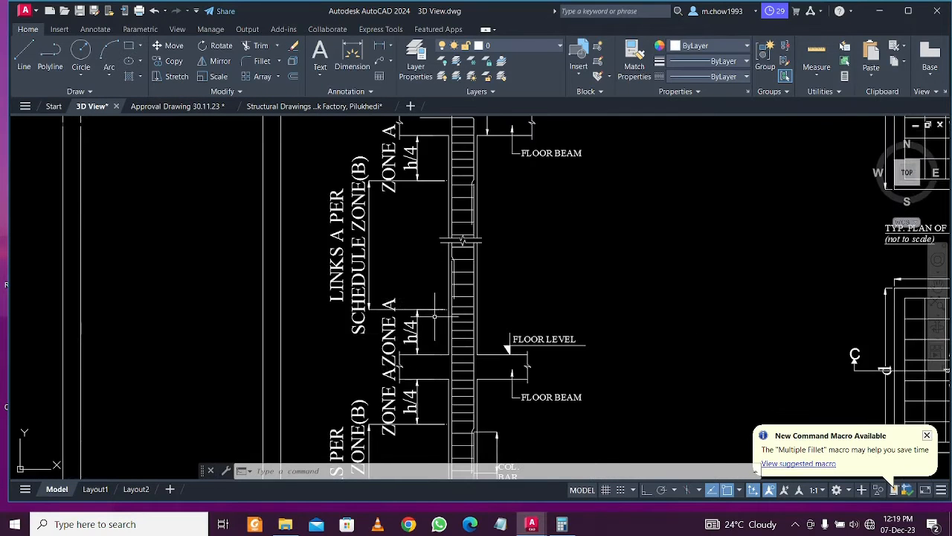
middle_drag(486, 314, 496, 351)
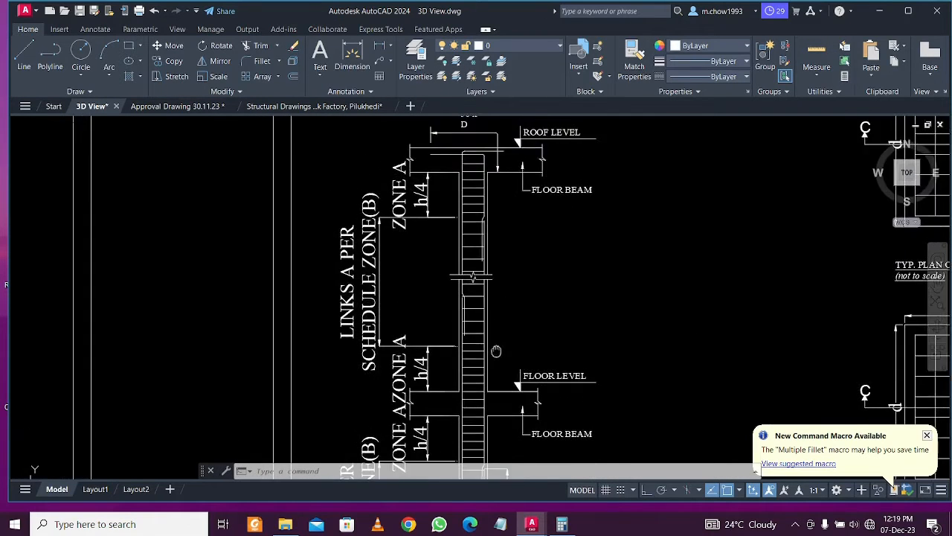
scroll(495, 207, down, 5)
scroll(518, 291, up, 5)
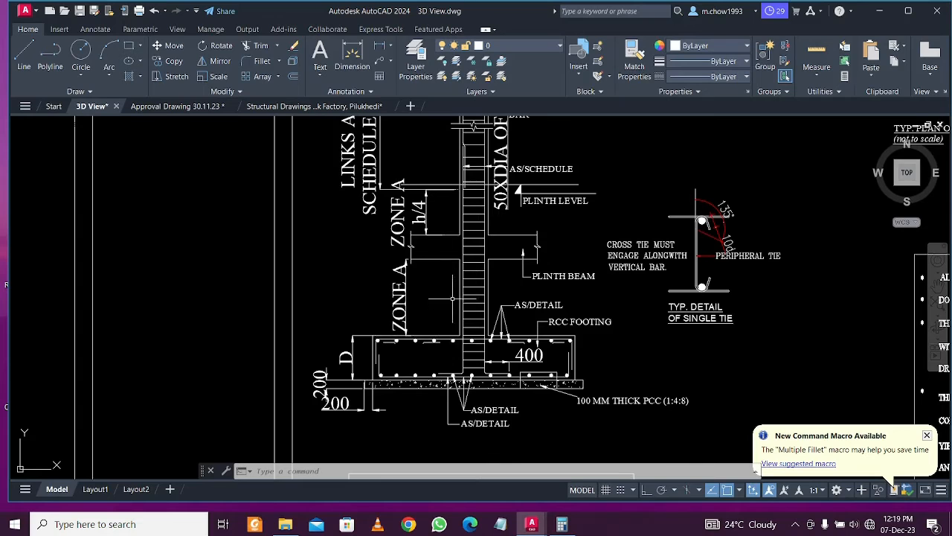
middle_drag(453, 298, 457, 362)
middle_drag(459, 275, 468, 300)
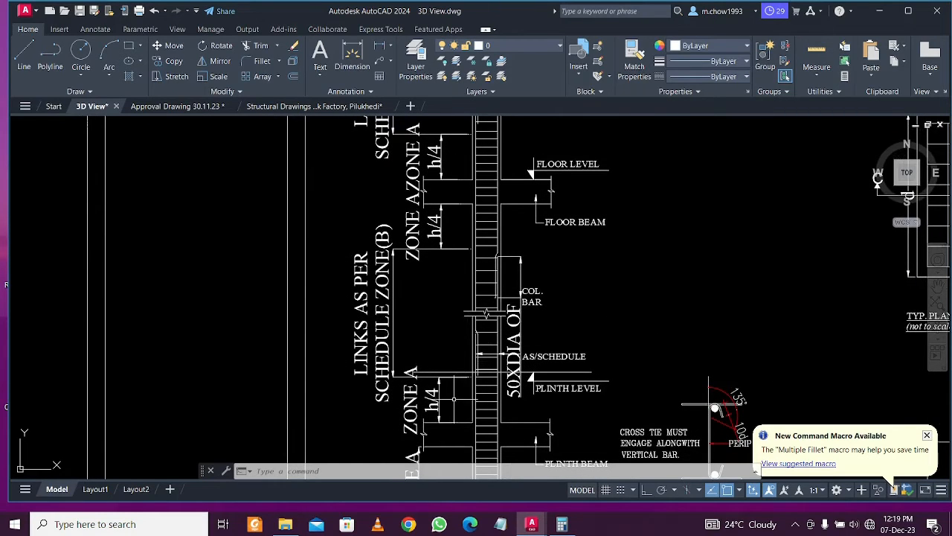
middle_drag(485, 312, 427, 240)
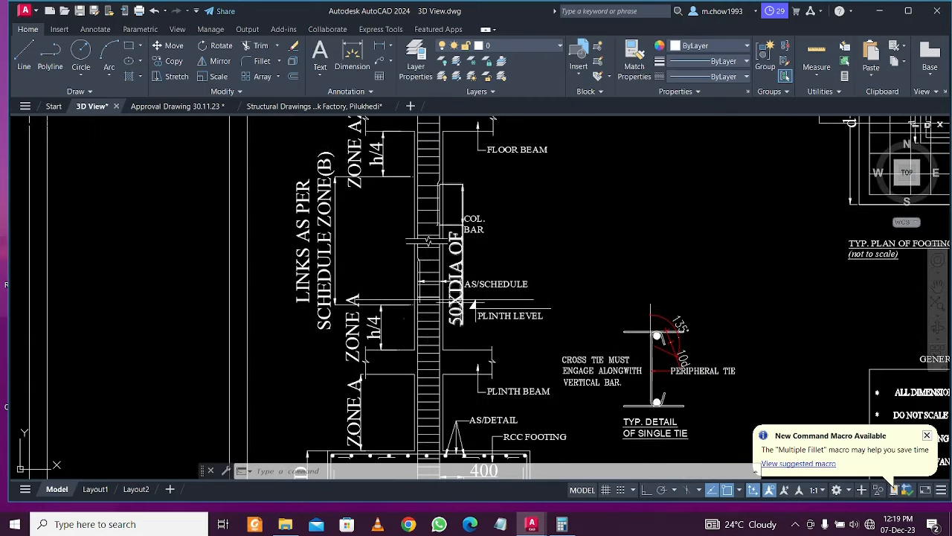
scroll(424, 256, down, 1)
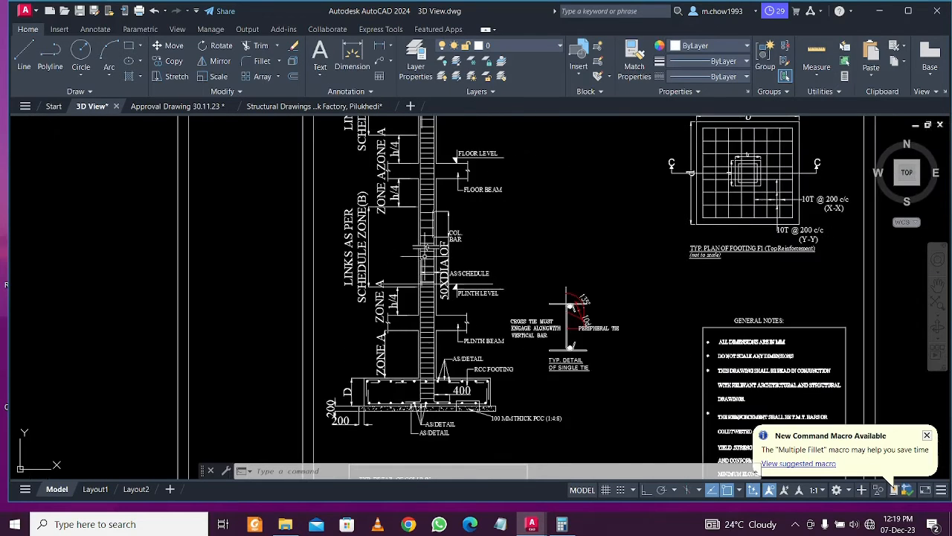
middle_drag(504, 308, 489, 253)
scroll(455, 303, up, 1)
scroll(434, 383, up, 2)
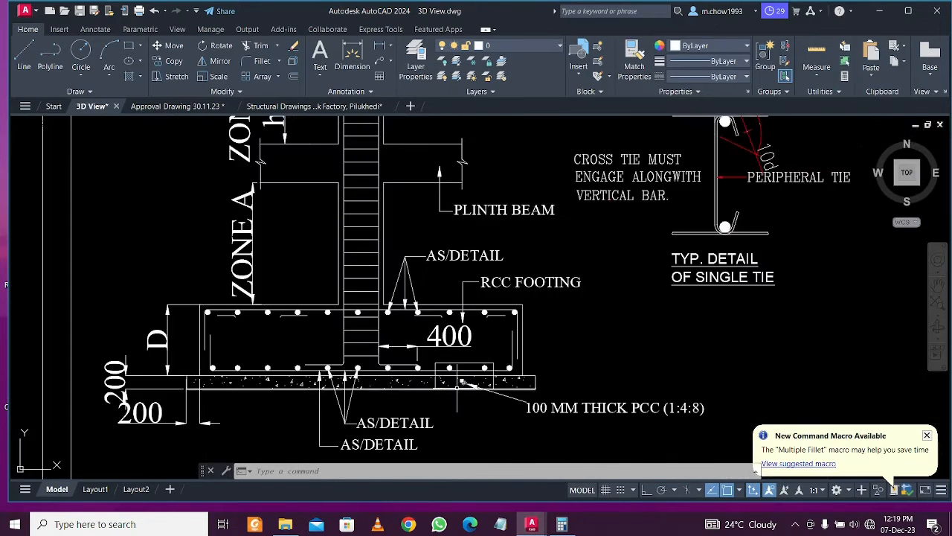
click(183, 341)
key(Escape)
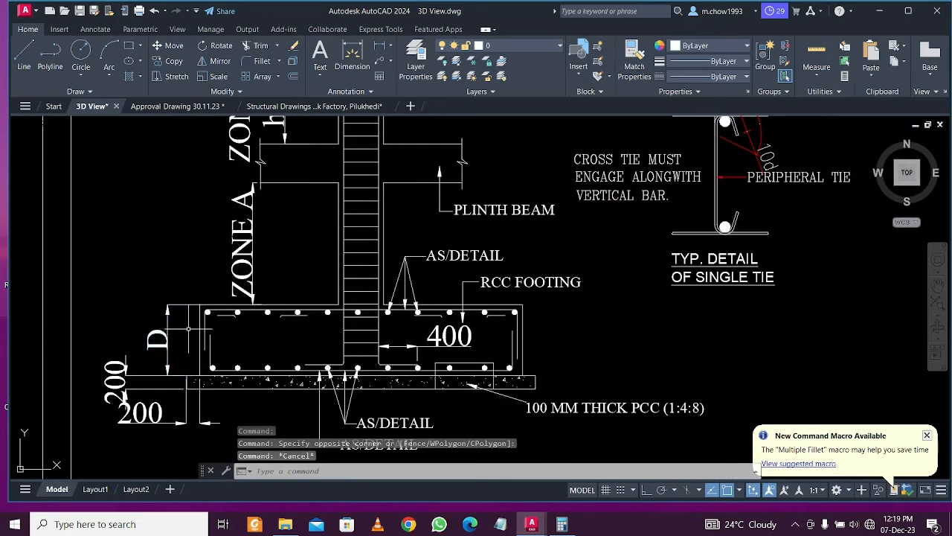
scroll(365, 357, down, 2)
scroll(313, 379, up, 2)
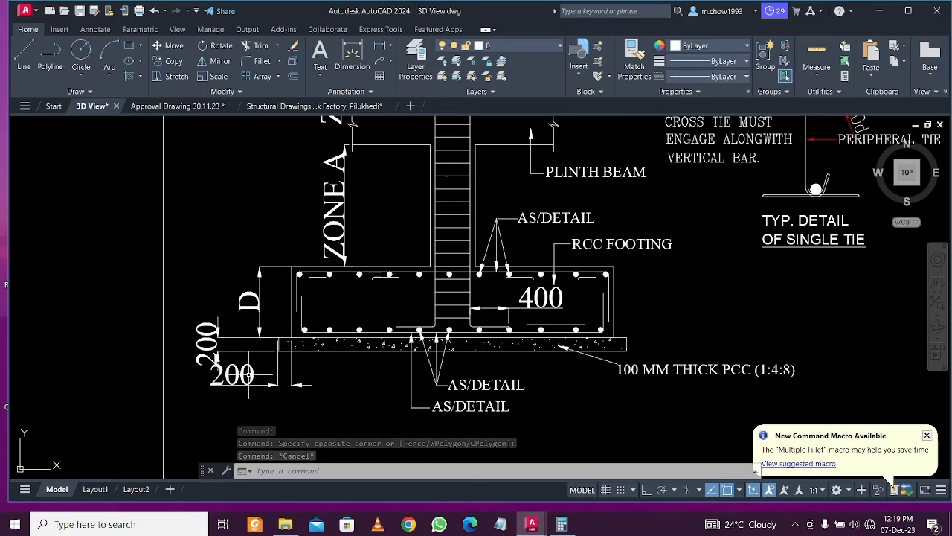
Change the text of the vertical dimension for the PCC bed thickness below the footing to 100
click(252, 367)
key(Escape)
click(252, 368)
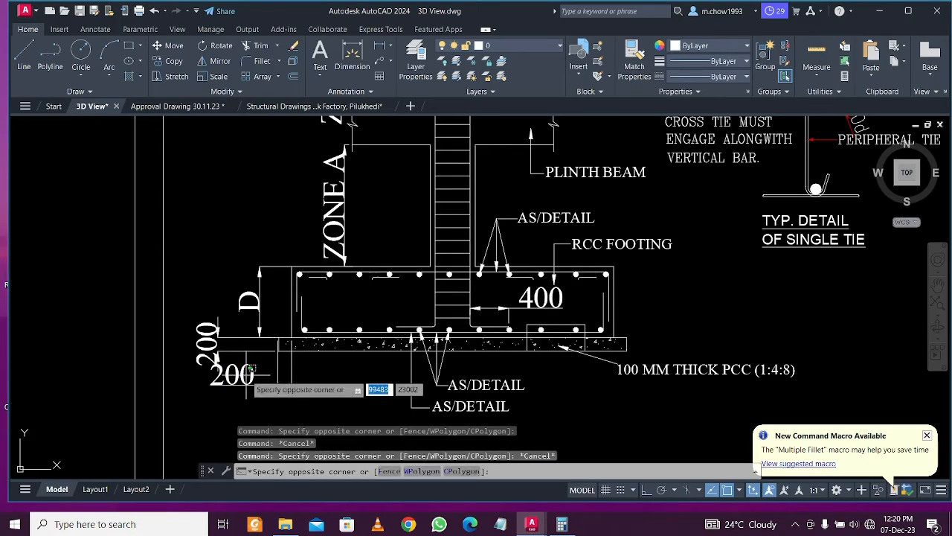
key(Escape)
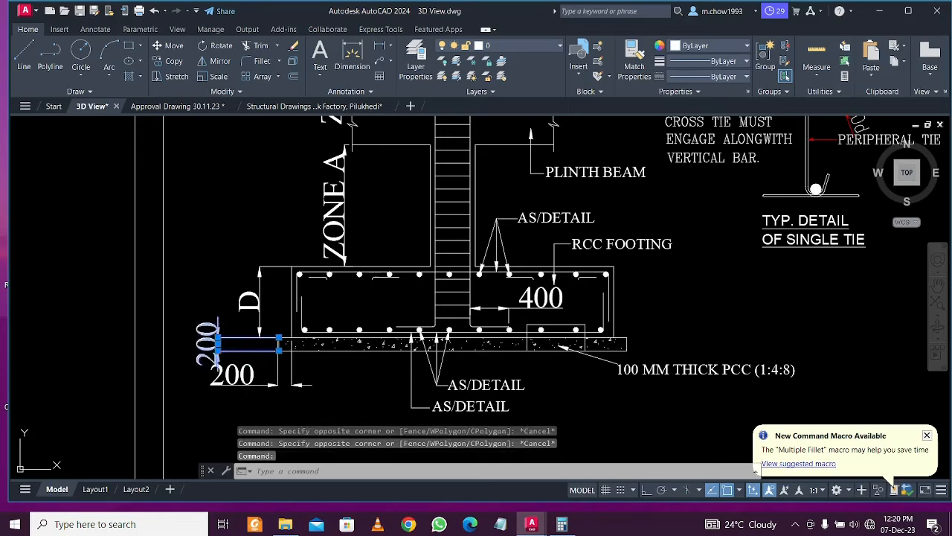
double_click(208, 331)
text(100)
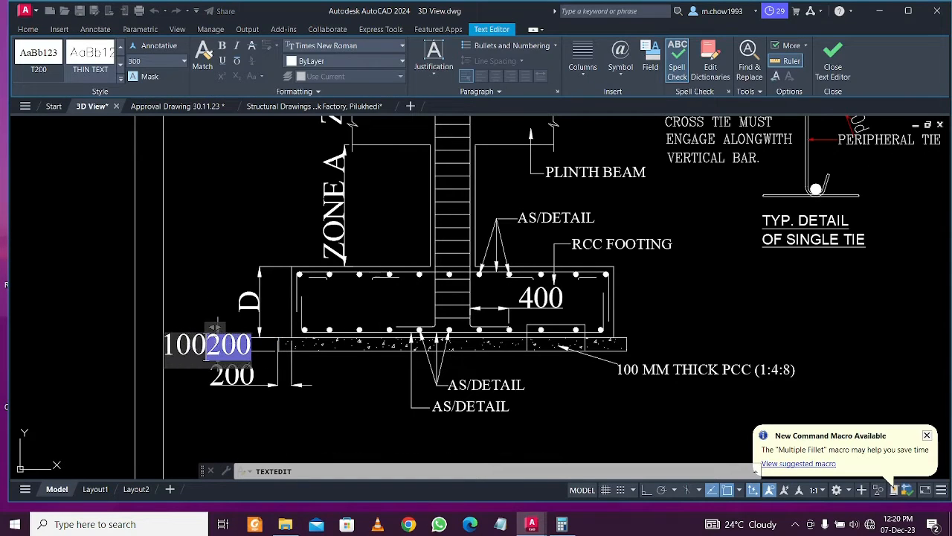
key(Delete)
click(226, 279)
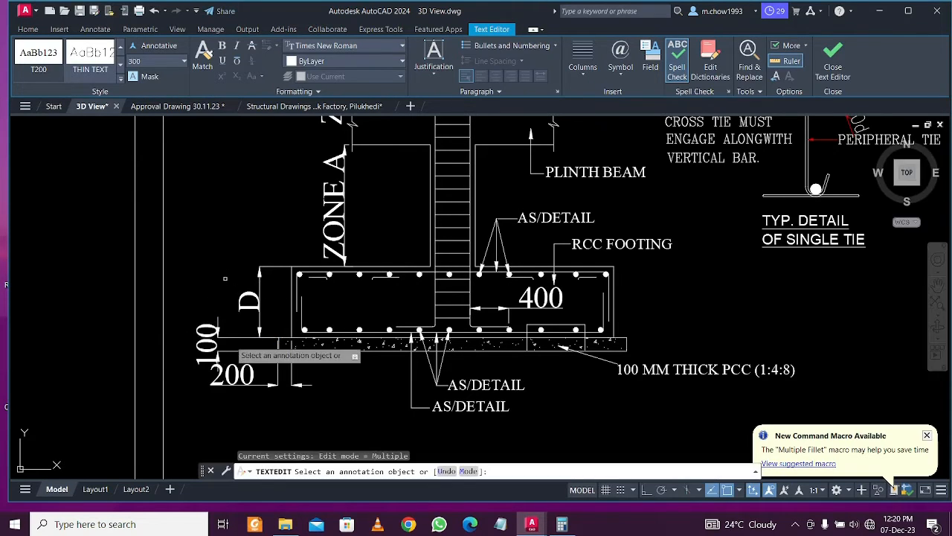
key(Escape)
Change the text of the horizontal dimension for the PCC projection beyond the footing edge to 100
click(239, 380)
click(238, 377)
double_click(237, 378)
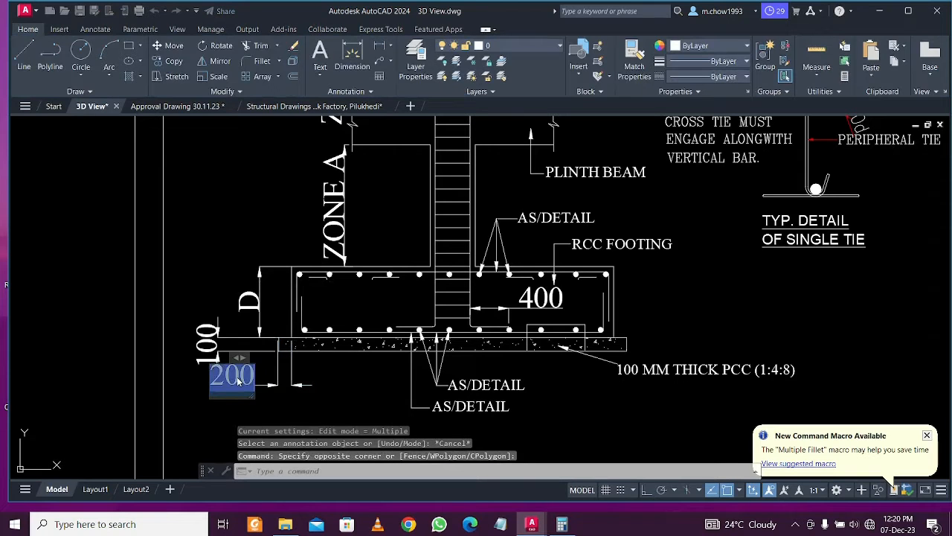
text(10)
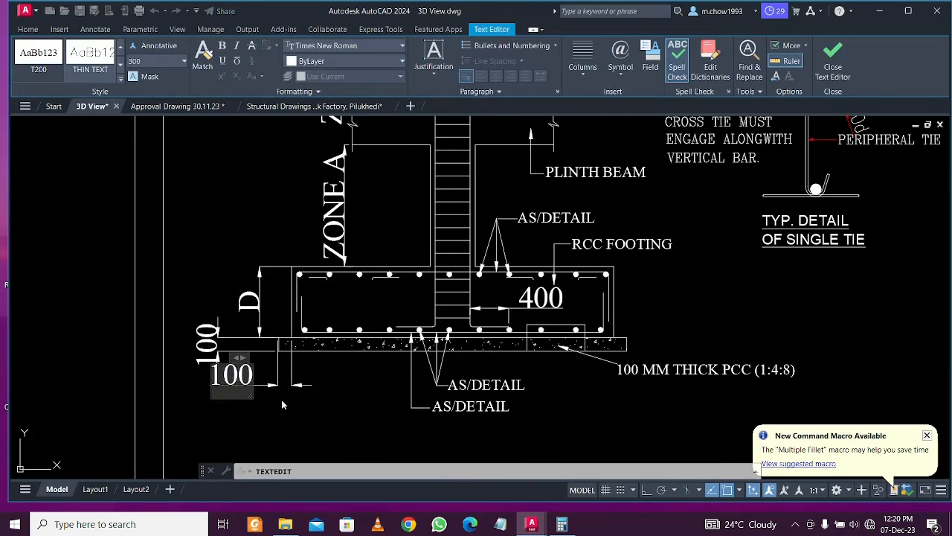
click(282, 405)
key(Escape)
scroll(283, 405, down, 4)
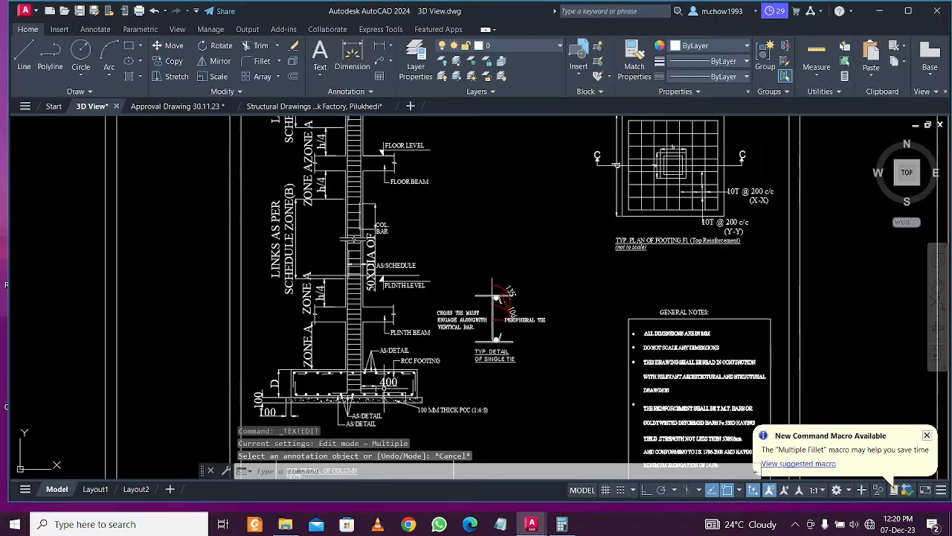
Review the completed column details sheet and read the ties schedule for zones A and B
scroll(350, 385, up, 4)
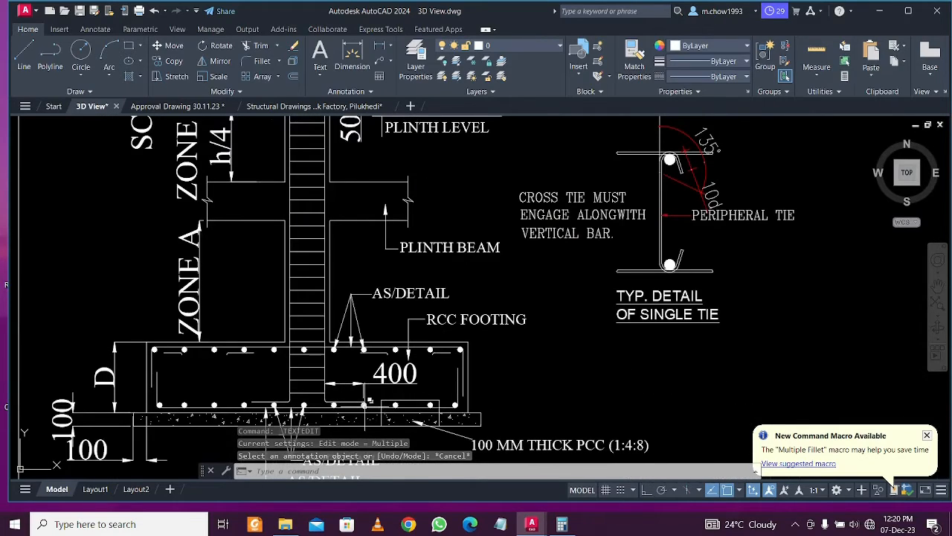
scroll(395, 397, down, 5)
scroll(524, 333, down, 6)
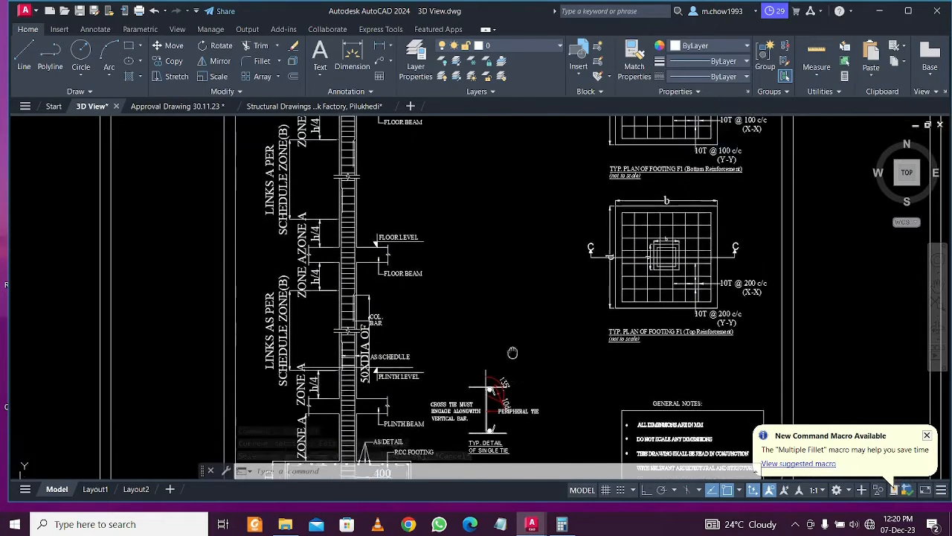
middle_drag(566, 309, 568, 303)
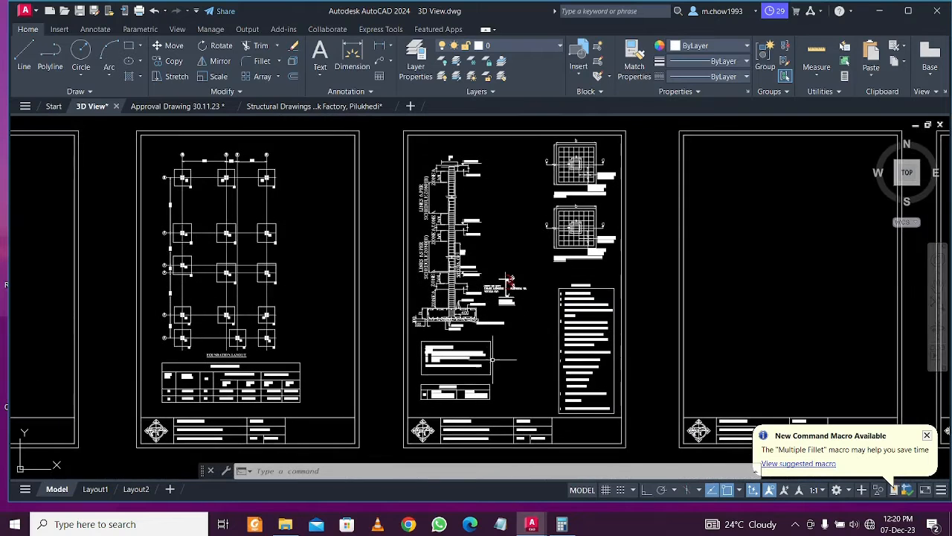
scroll(436, 404, up, 10)
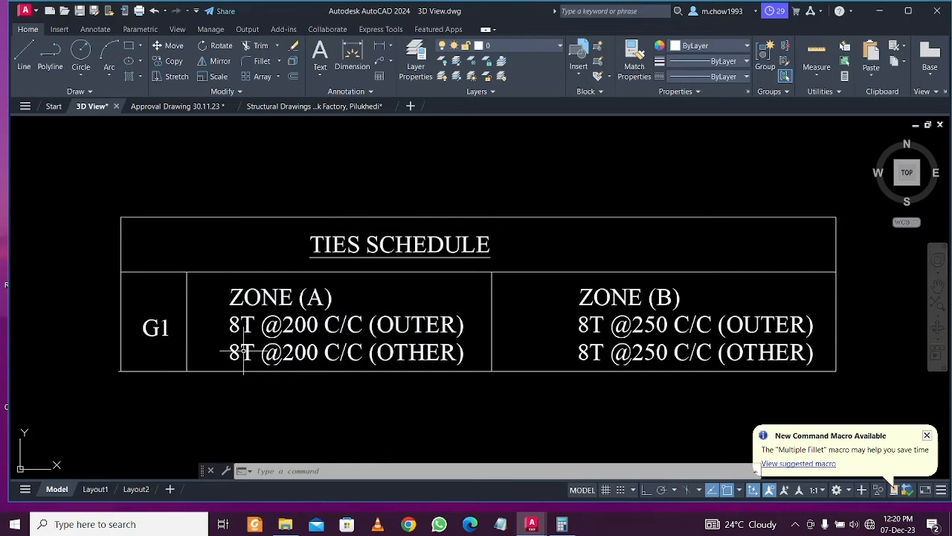
scroll(346, 354, down, 6)
scroll(467, 342, down, 6)
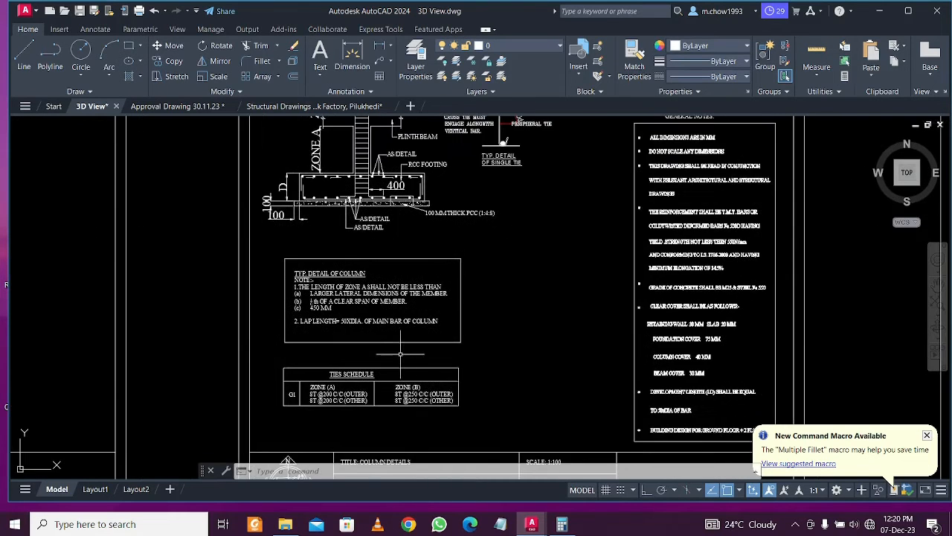
Review the ground floor plan sheet and compare its column positions with the column layout sheet
mouse_move(417, 338)
middle_down()
mouse_move(466, 358)
mouse_move(655, 332)
middle_up()
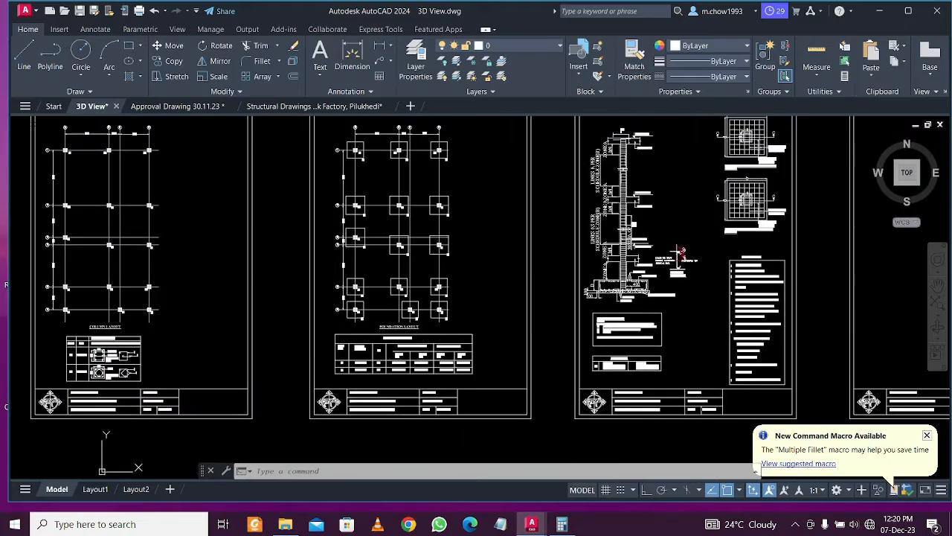
mouse_move(216, 304)
middle_down()
mouse_move(296, 291)
mouse_move(488, 308)
middle_up()
mouse_move(397, 308)
middle_down()
mouse_move(500, 308)
mouse_move(494, 358)
middle_up()
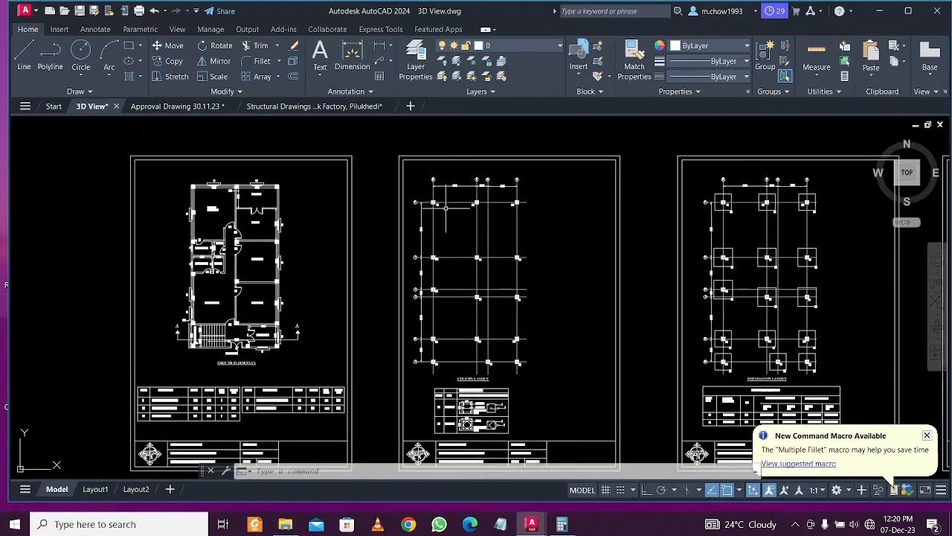
click(378, 168)
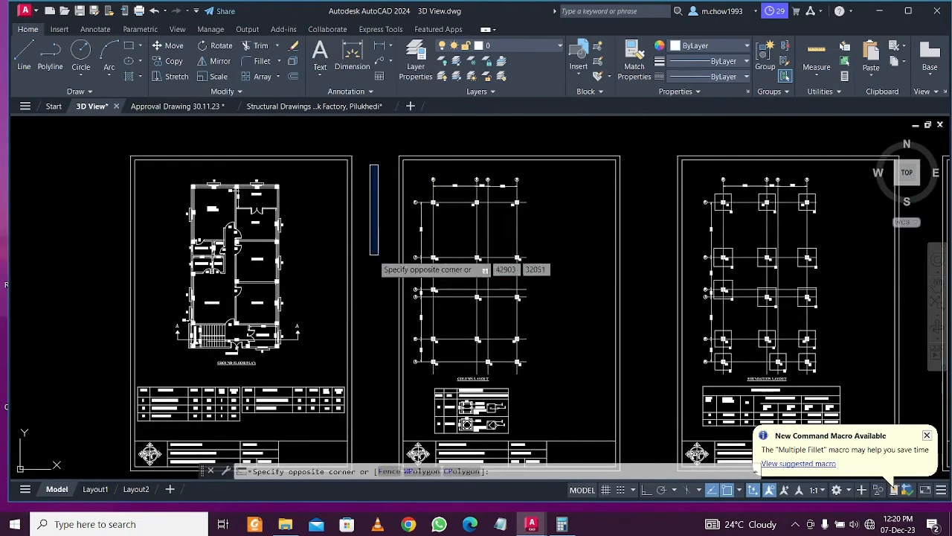
key(Escape)
scroll(223, 277, up, 4)
middle_drag(301, 270, 306, 283)
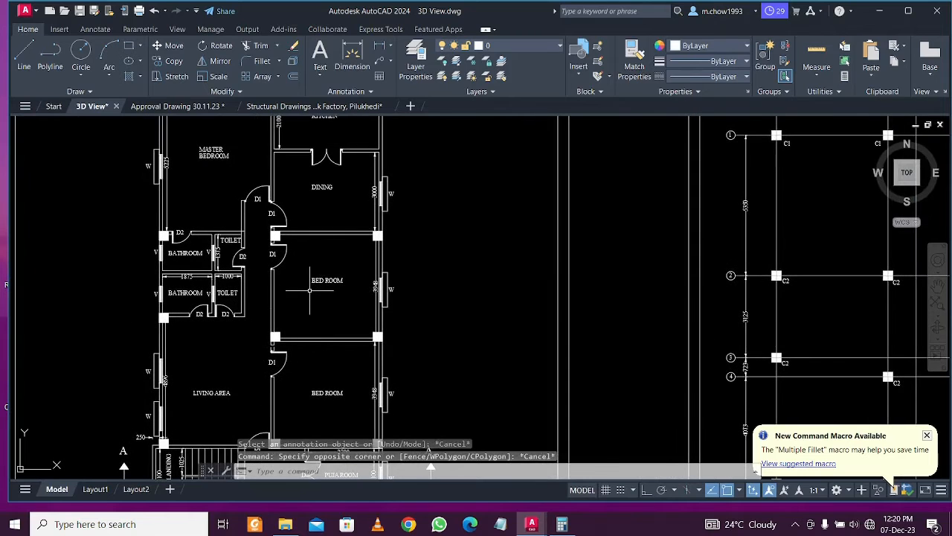
scroll(309, 290, down, 2)
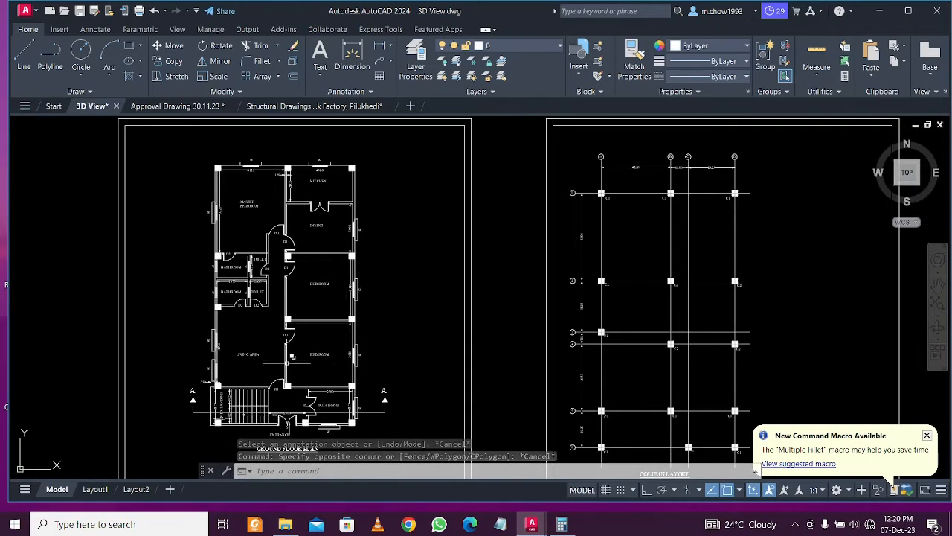
middle_drag(382, 353, 388, 316)
middle_drag(547, 311, 348, 287)
middle_drag(409, 160, 399, 234)
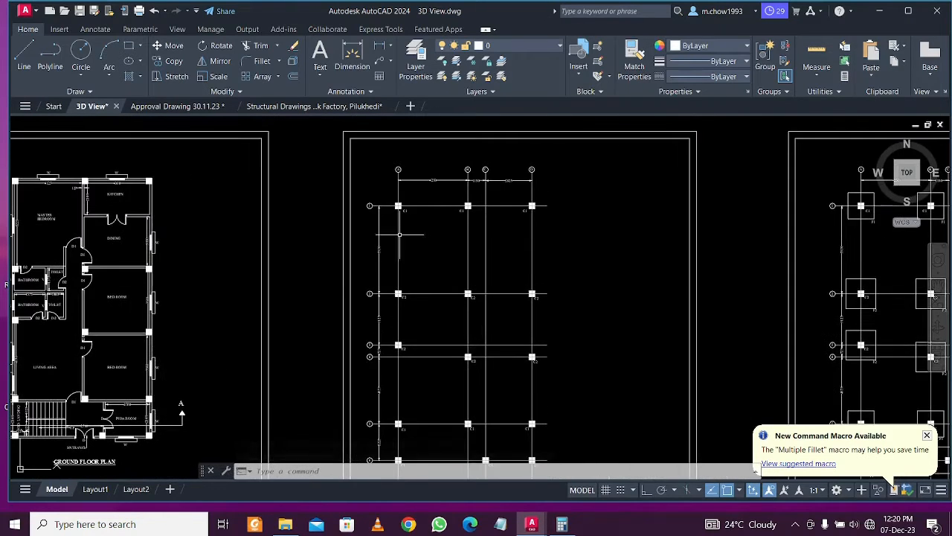
Copy the column layout grid with its title horizontally with Ortho on, about 45,000 units to the left, beside the ground floor plan sheet
click(327, 158)
scroll(443, 313, down, 1)
scroll(493, 372, up, 3)
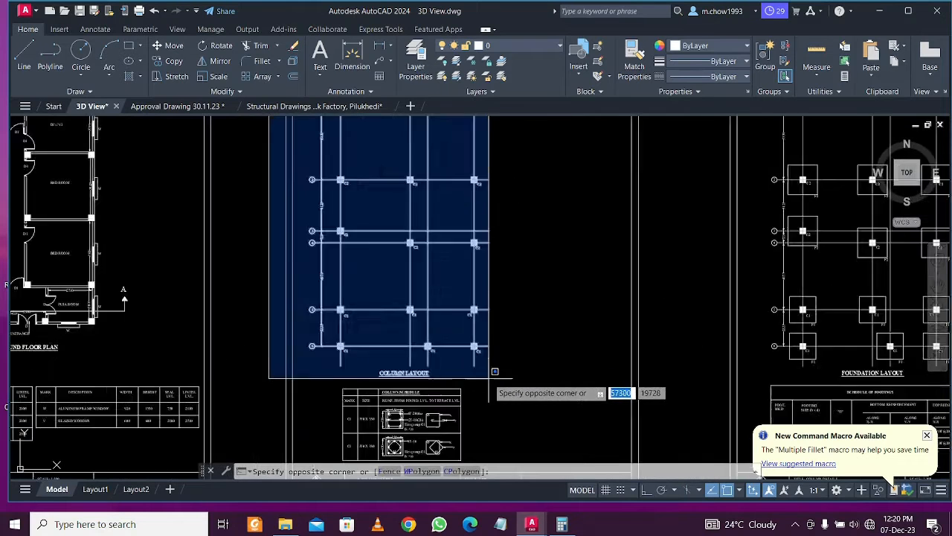
click(525, 375)
scroll(440, 270, down, 3)
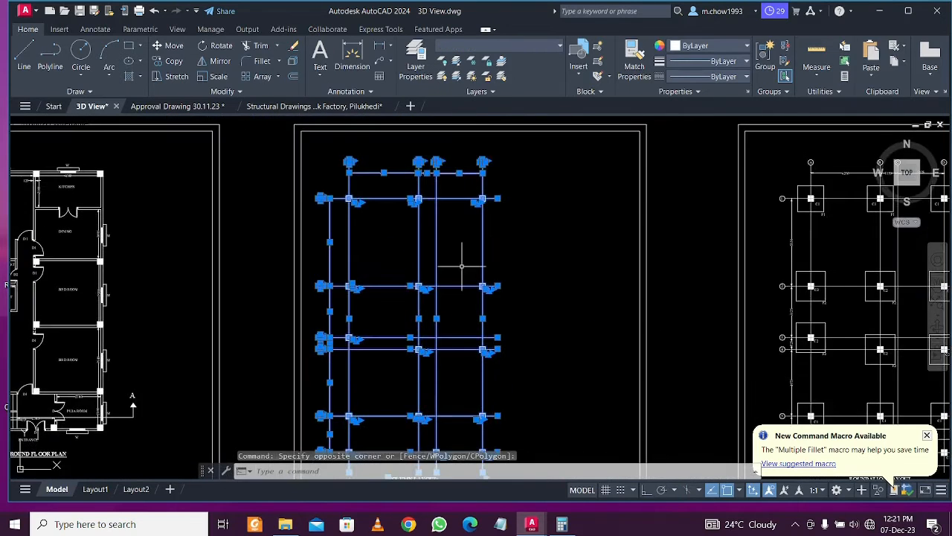
scroll(442, 206, down, 2)
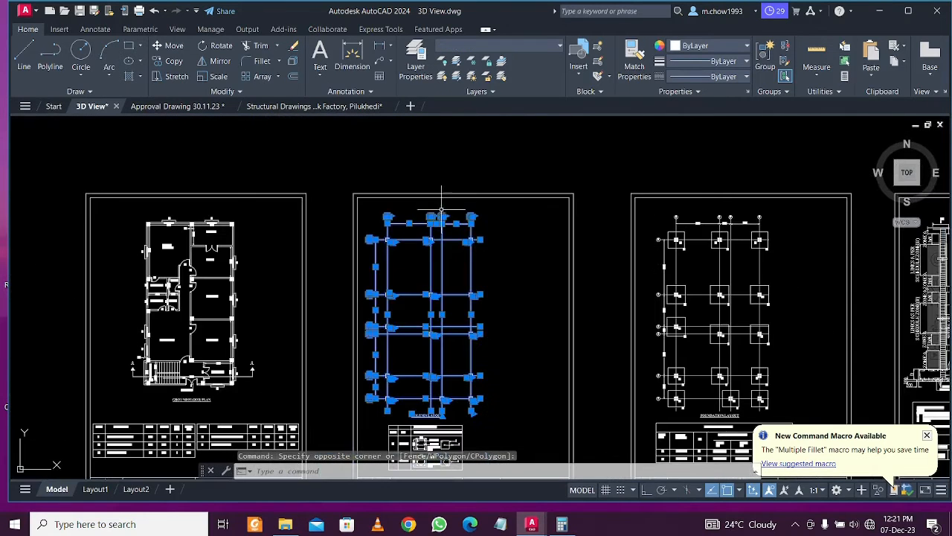
click(171, 61)
click(493, 325)
scroll(413, 309, down, 3)
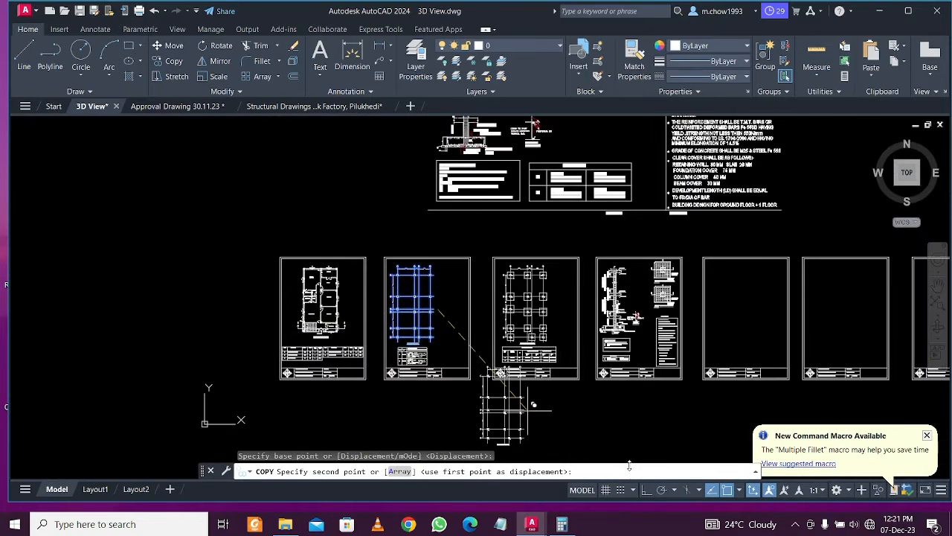
click(645, 490)
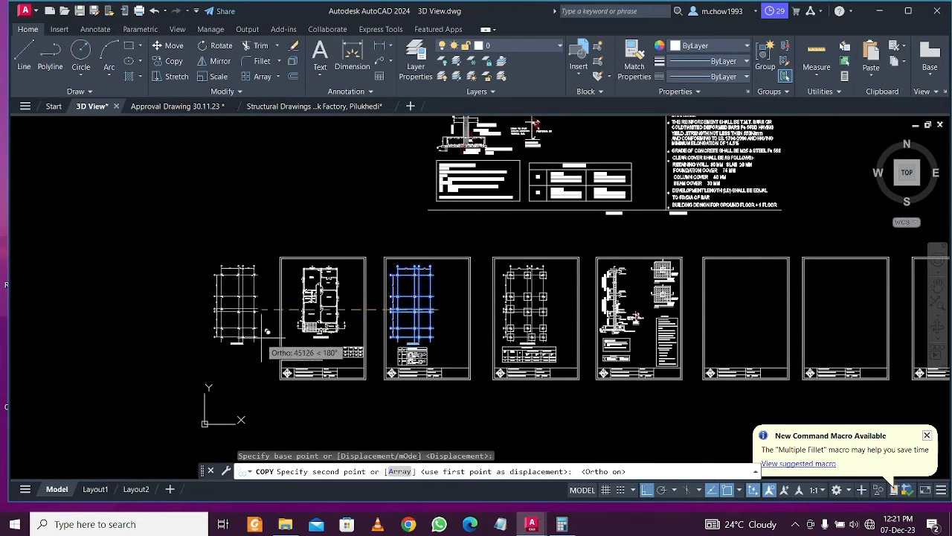
click(265, 324)
key(Escape)
Move the copied COLUMN LAYOUT title straight down to leave more space below the grid
scroll(233, 347, up, 4)
scroll(232, 347, up, 4)
click(238, 320)
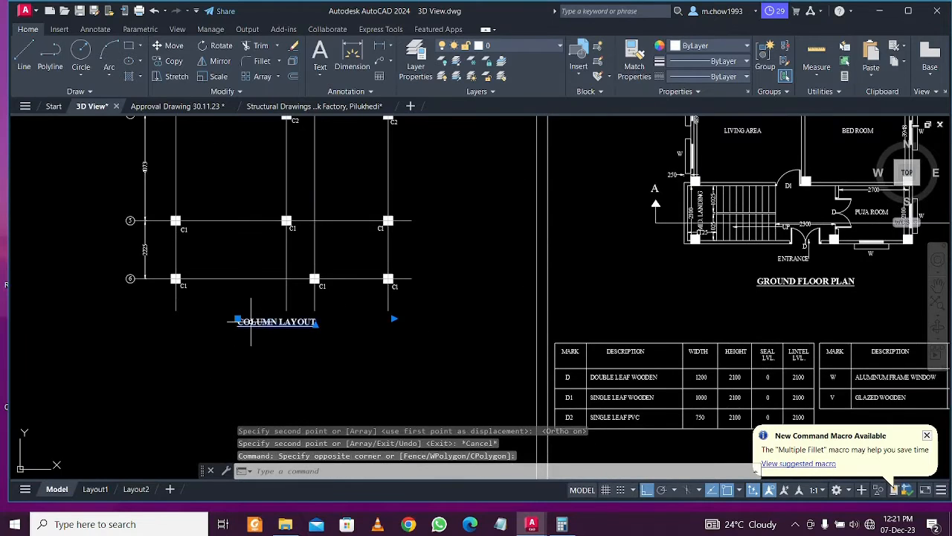
text(m)
key(Return)
click(265, 342)
click(268, 371)
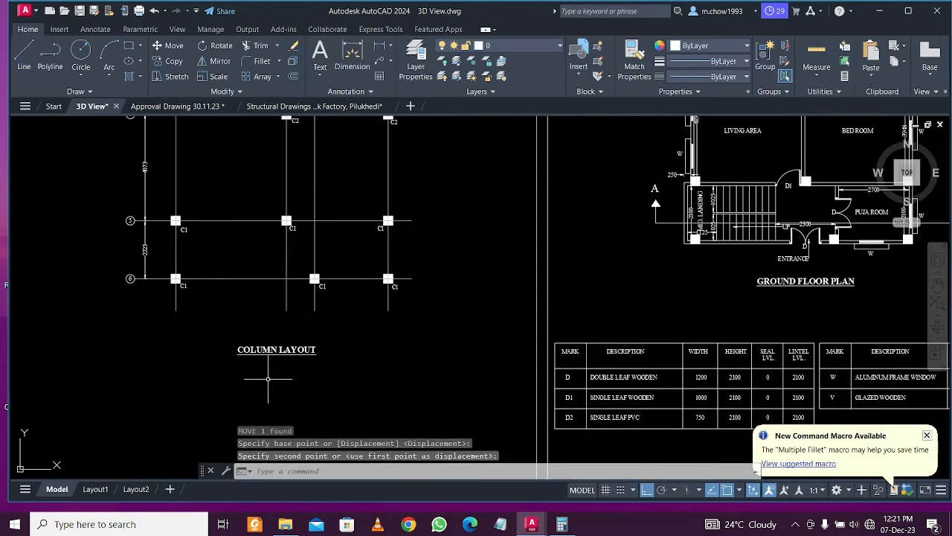
Start the Line command and compare the wall and staircase positions on the ground floor plan with the columns in the copied layout
scroll(270, 378, down, 5)
middle_drag(383, 236, 387, 273)
scroll(381, 260, up, 8)
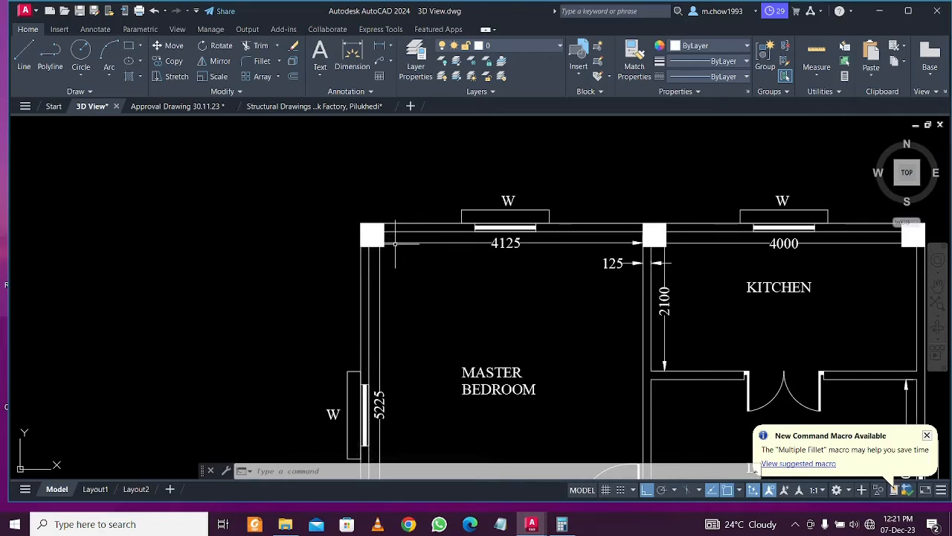
scroll(395, 243, down, 5)
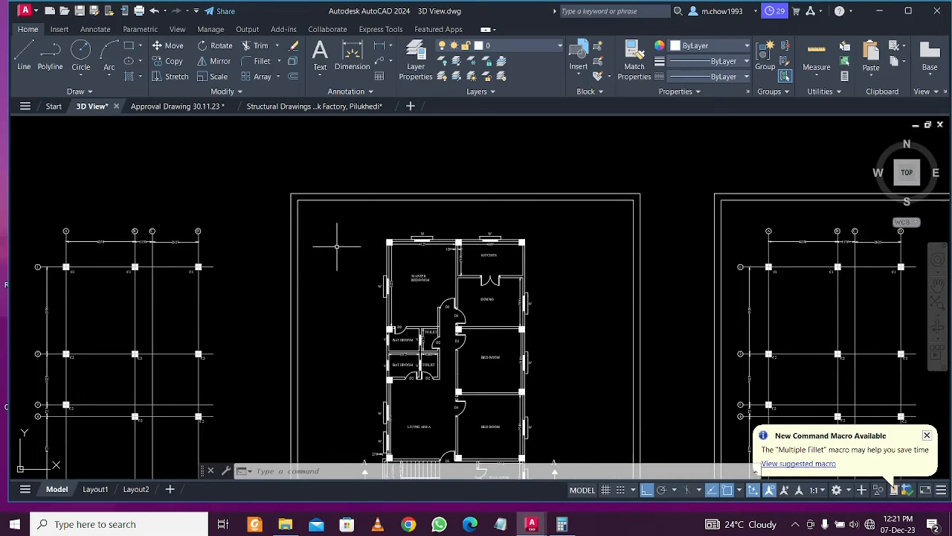
click(24, 53)
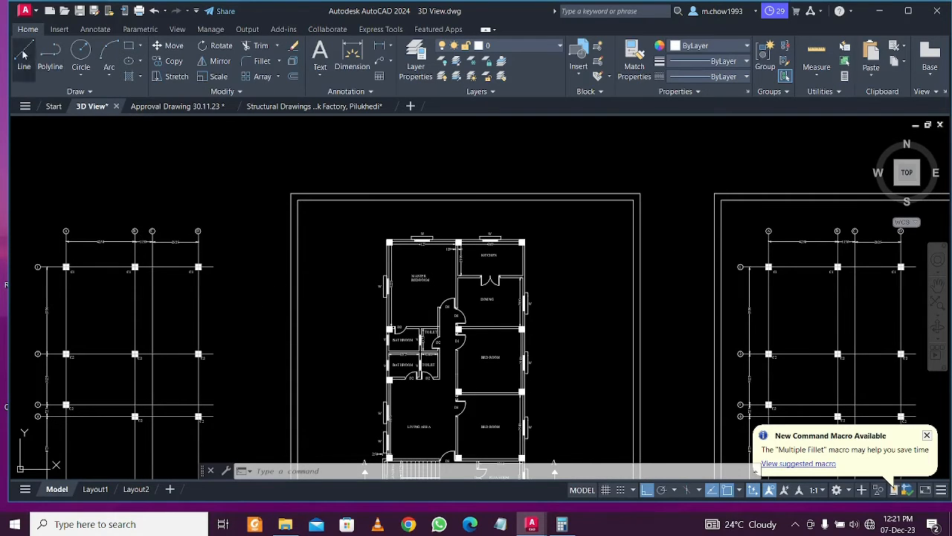
middle_drag(112, 426, 160, 311)
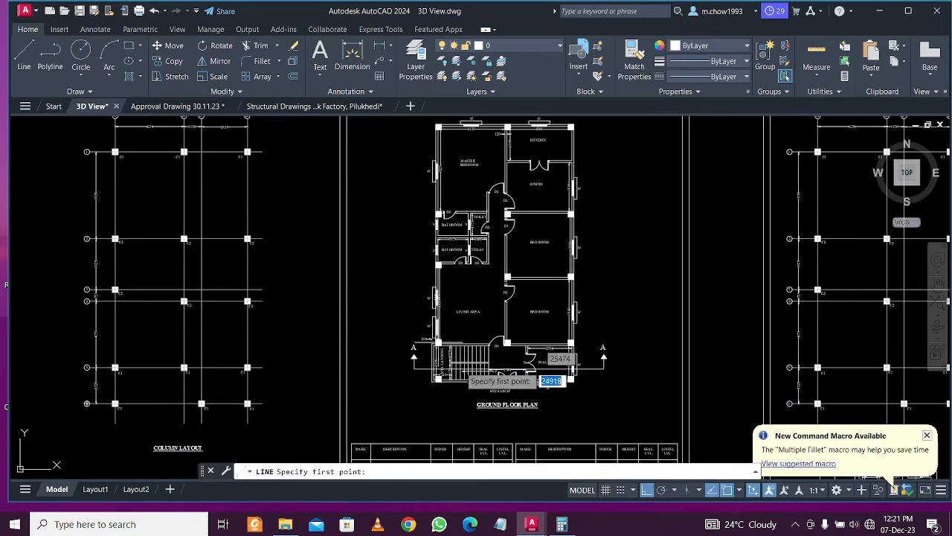
scroll(439, 417, up, 5)
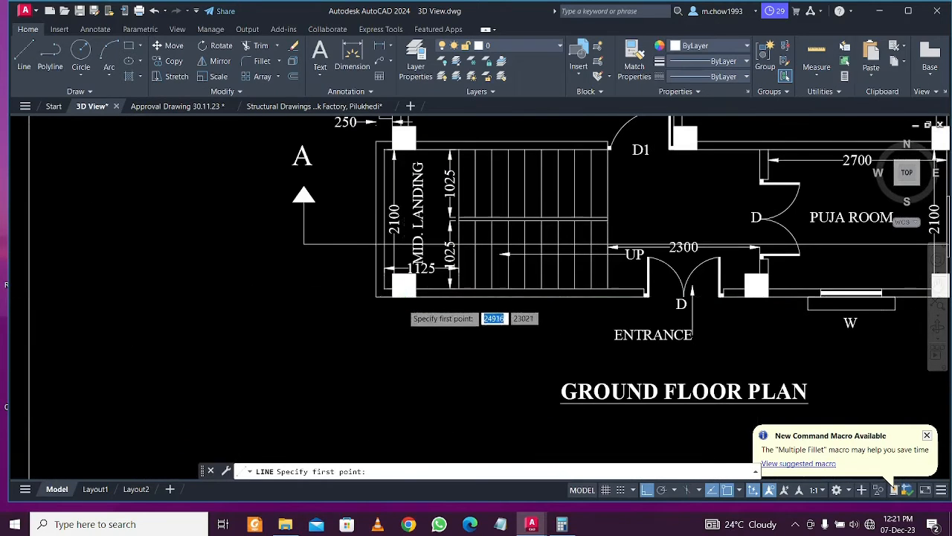
scroll(402, 306, down, 5)
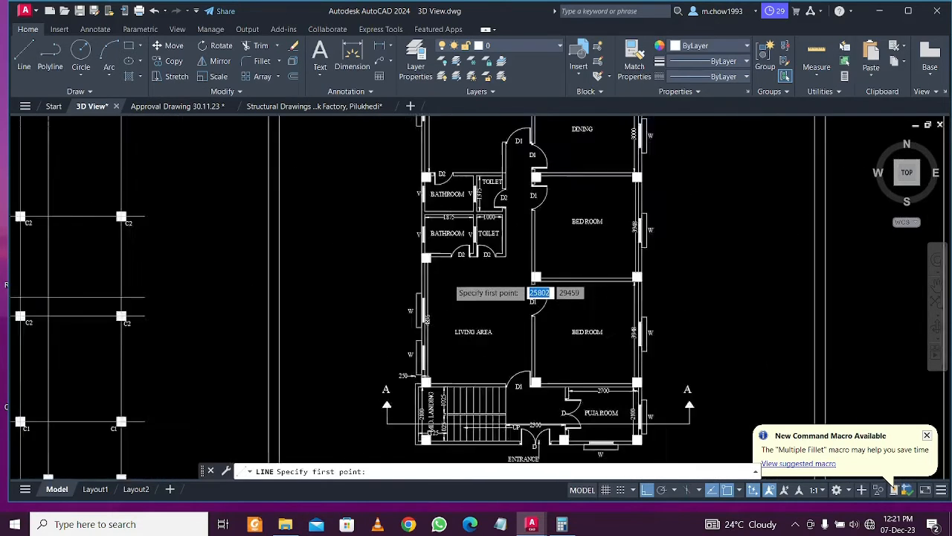
scroll(450, 253, down, 3)
scroll(420, 409, up, 3)
scroll(474, 363, down, 3)
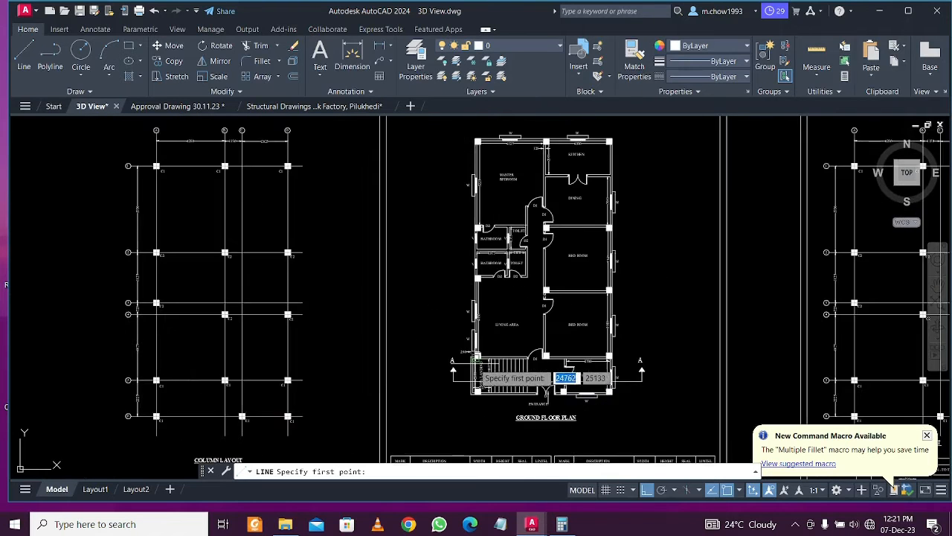
middle_drag(125, 379, 230, 373)
scroll(230, 373, up, 2)
scroll(285, 359, up, 2)
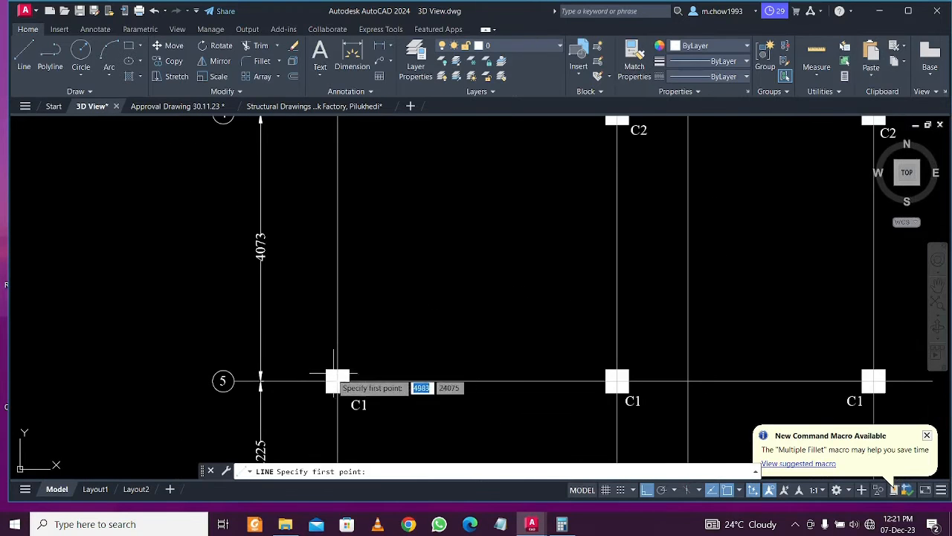
scroll(319, 366, down, 6)
middle_drag(662, 370, 489, 382)
scroll(490, 382, up, 2)
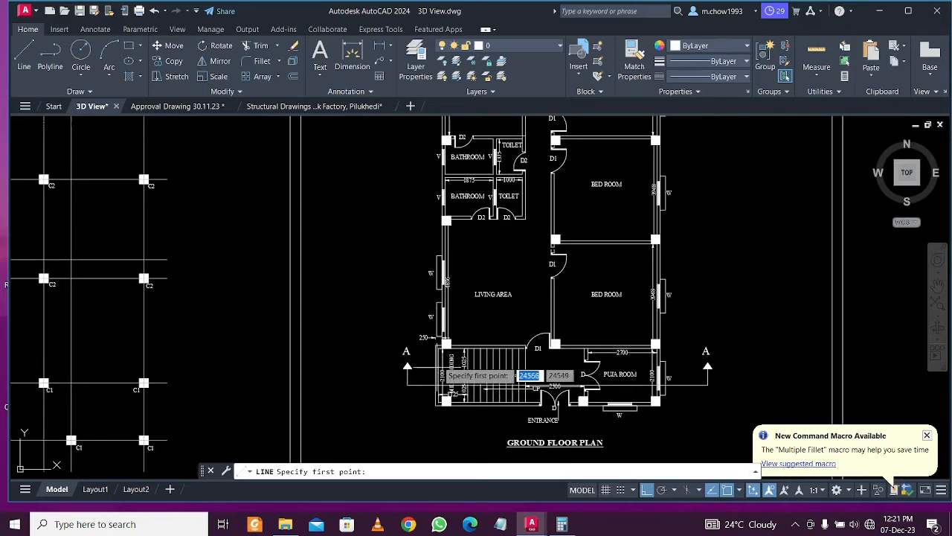
scroll(439, 362, up, 4)
scroll(455, 275, down, 6)
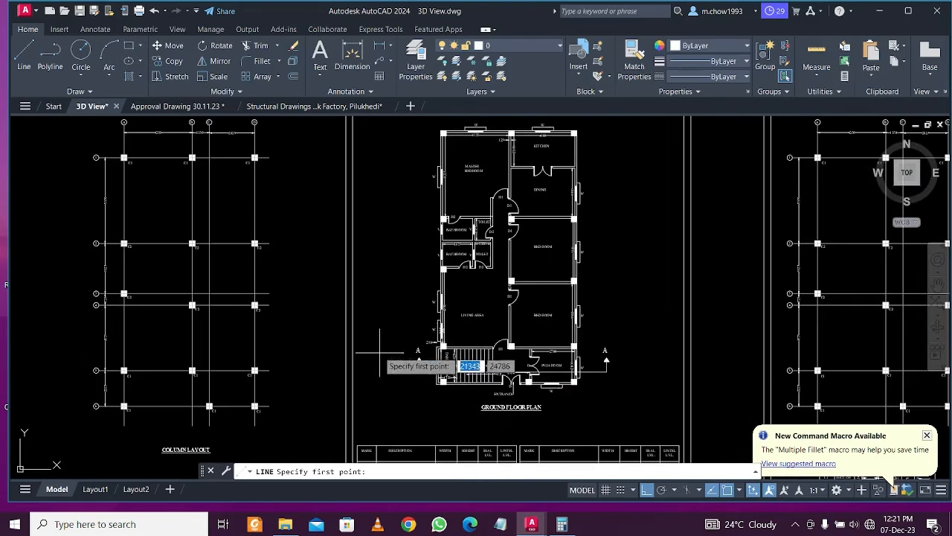
Draw a vertical line in the copied layout along the outer face of the grid A columns, from the grid 6 column to the grid 1 column
scroll(230, 394, up, 4)
click(231, 408)
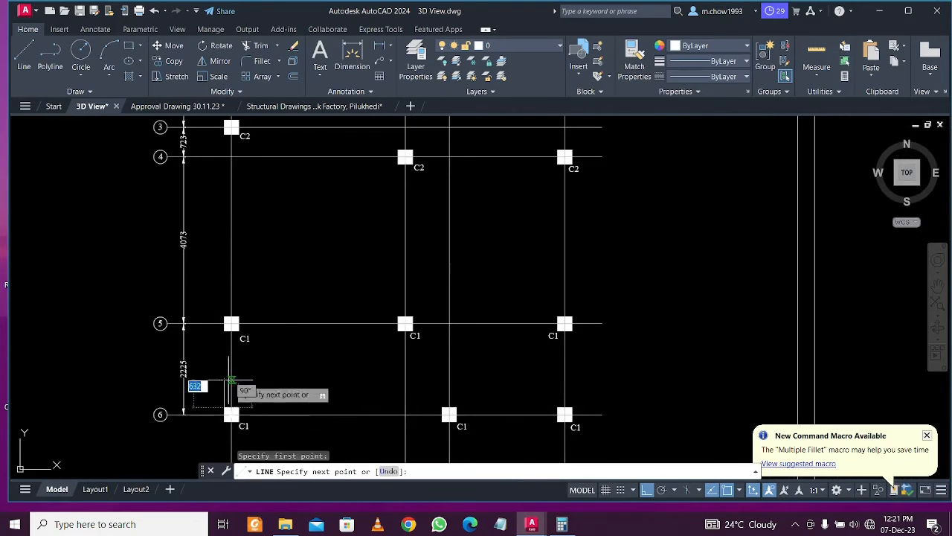
scroll(230, 380, down, 3)
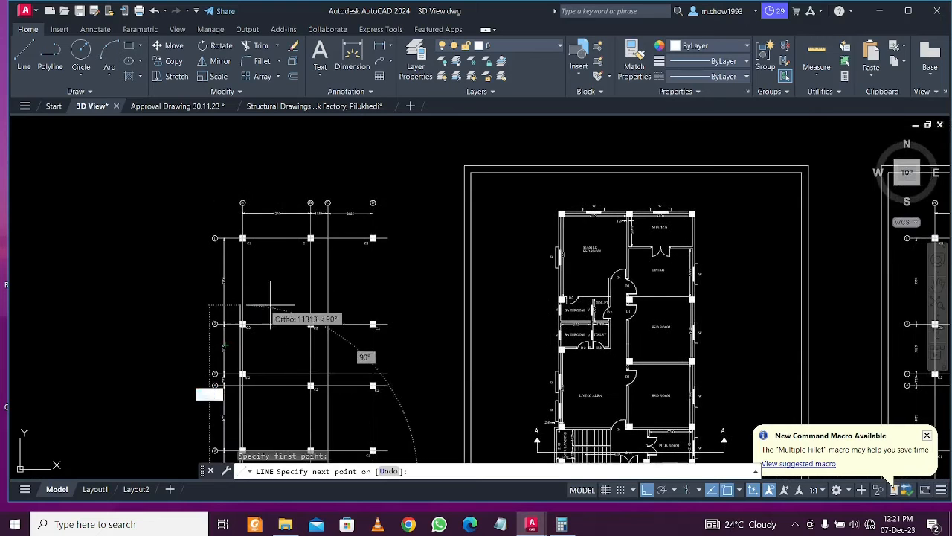
middle_drag(552, 454, 454, 264)
scroll(454, 264, up, 2)
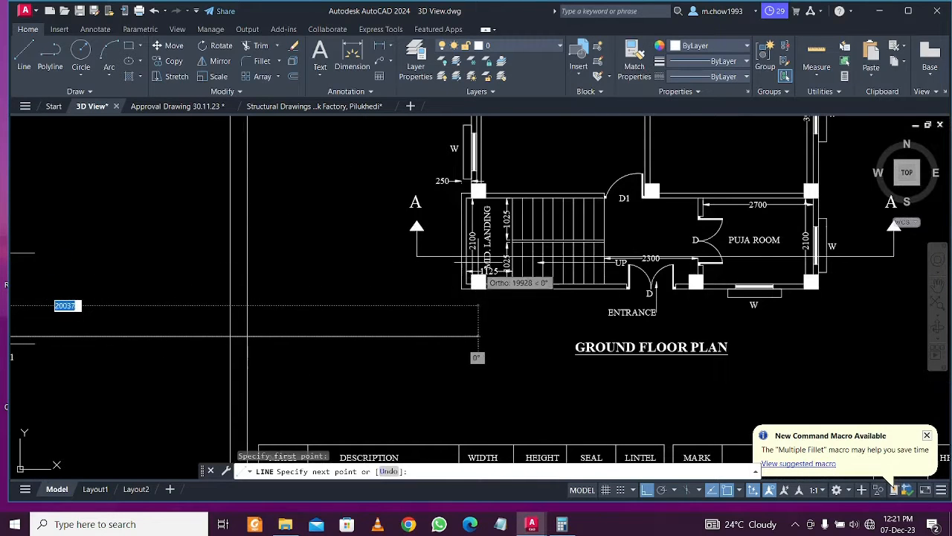
scroll(478, 210, up, 3)
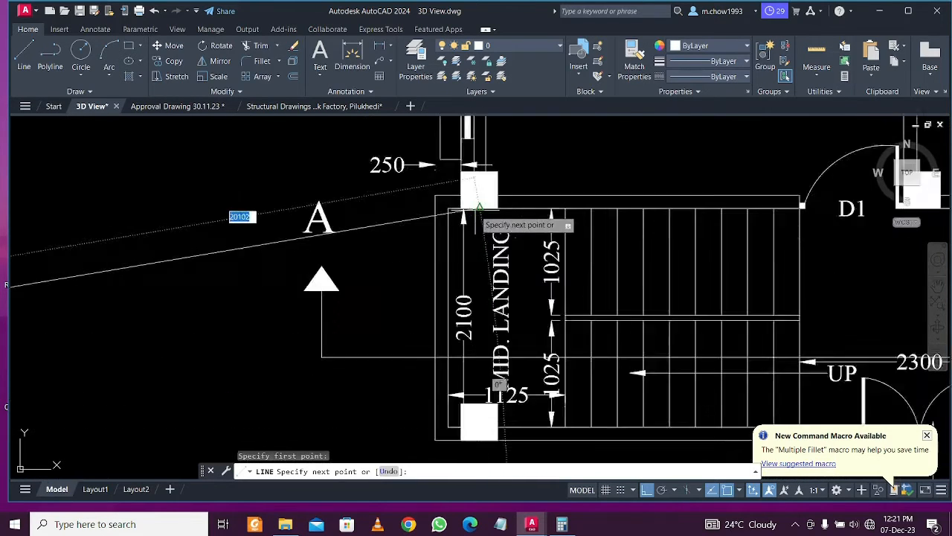
scroll(478, 208, down, 4)
scroll(250, 268, down, 1)
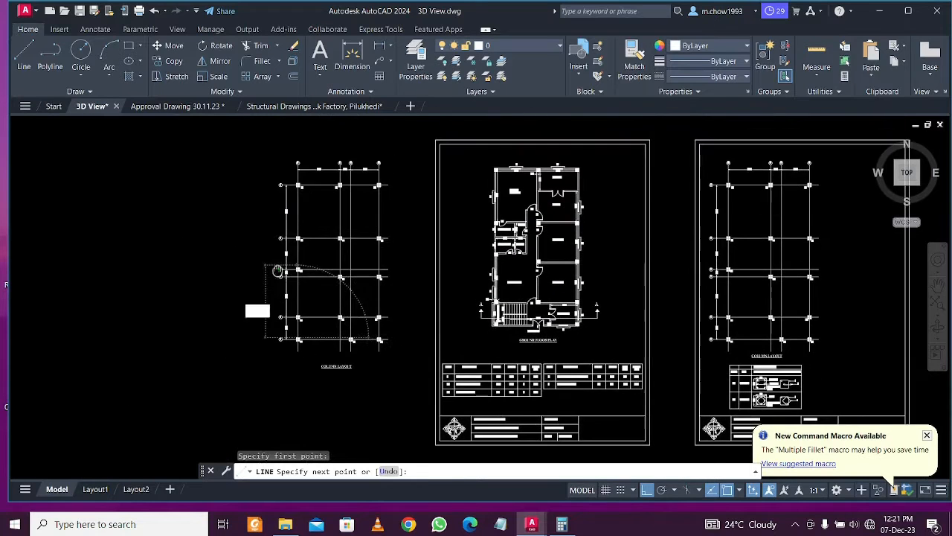
scroll(286, 191, up, 4)
scroll(297, 153, up, 5)
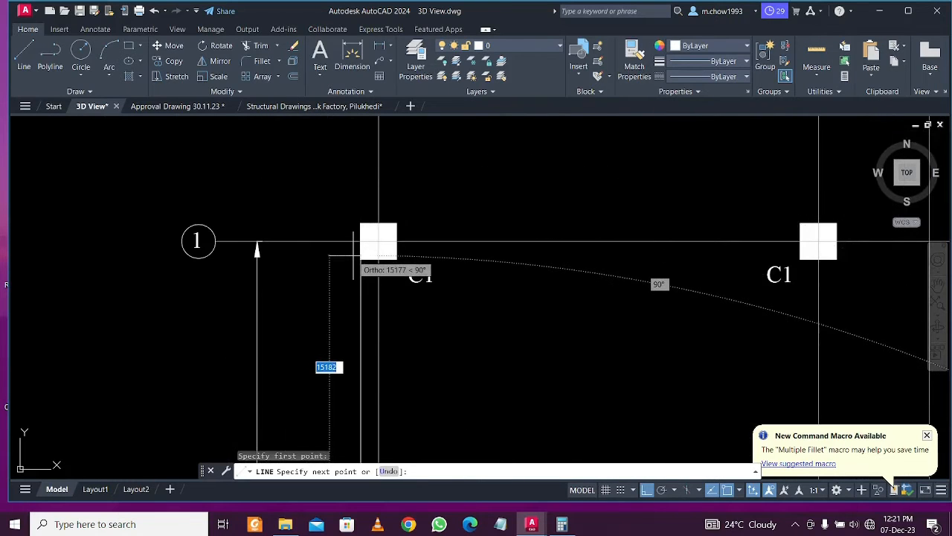
key(Escape)
Offset the vertical beam edge line on grid A inward by 250
scroll(415, 294, down, 4)
middle_drag(415, 295, 395, 227)
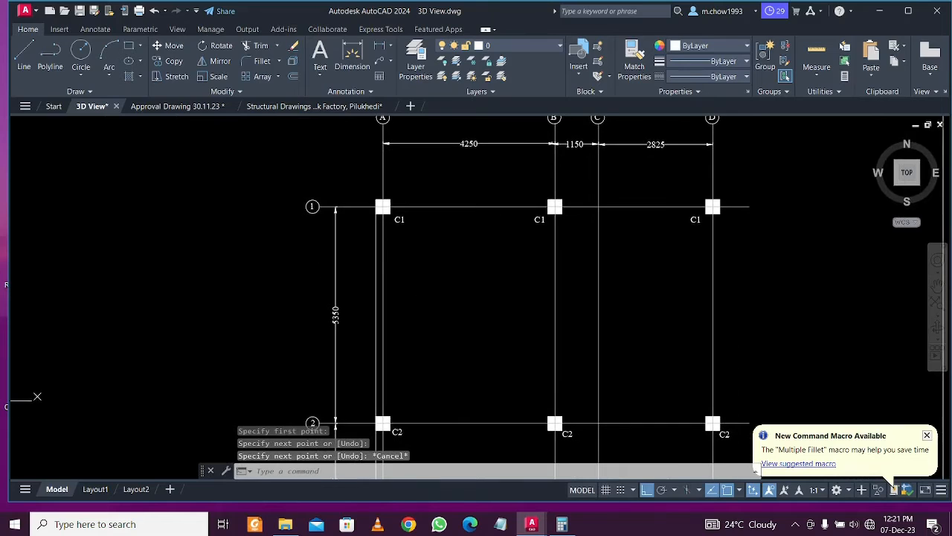
text(o)
key(Return)
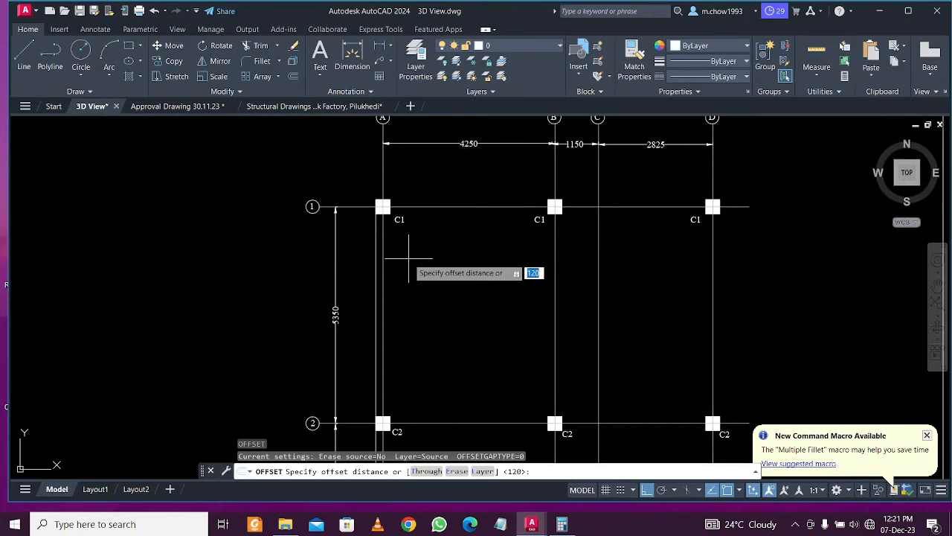
text(250)
key(Return)
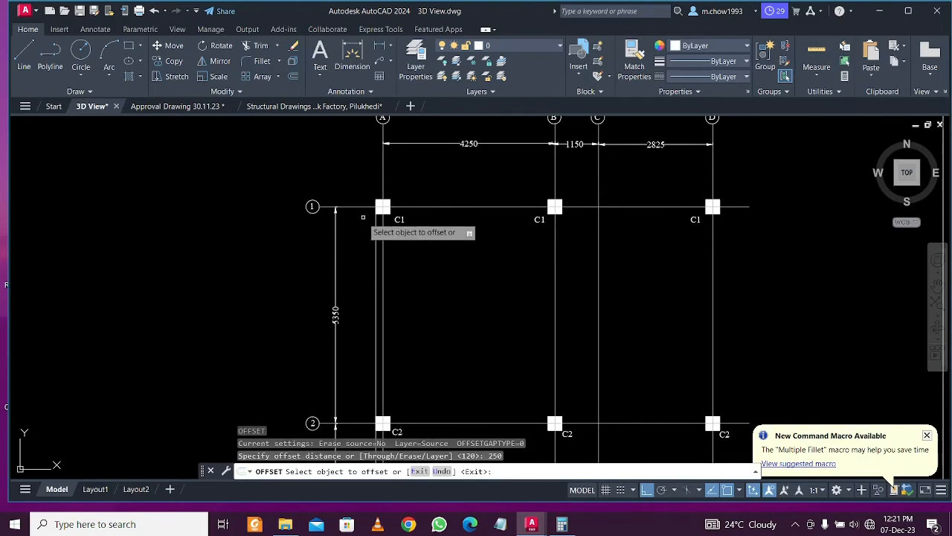
scroll(368, 227, up, 3)
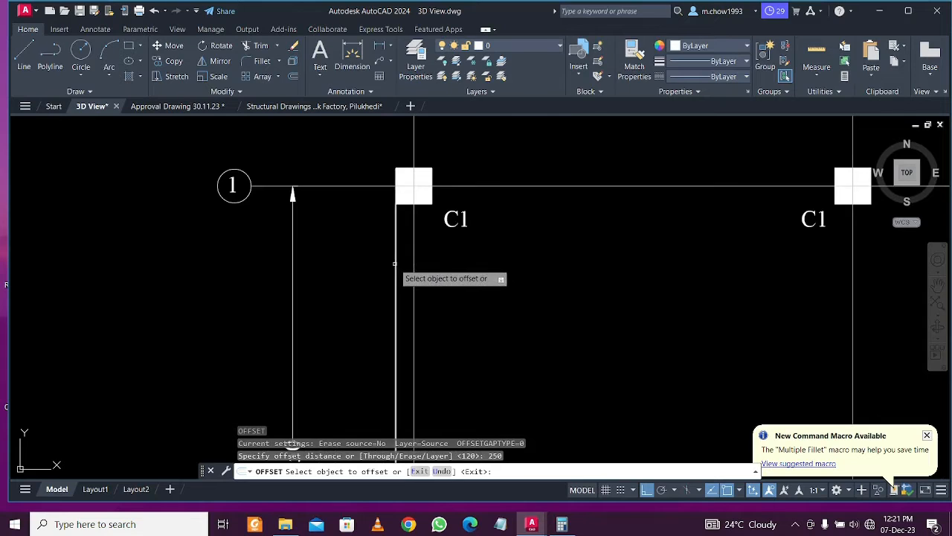
click(396, 276)
click(481, 270)
key(Escape)
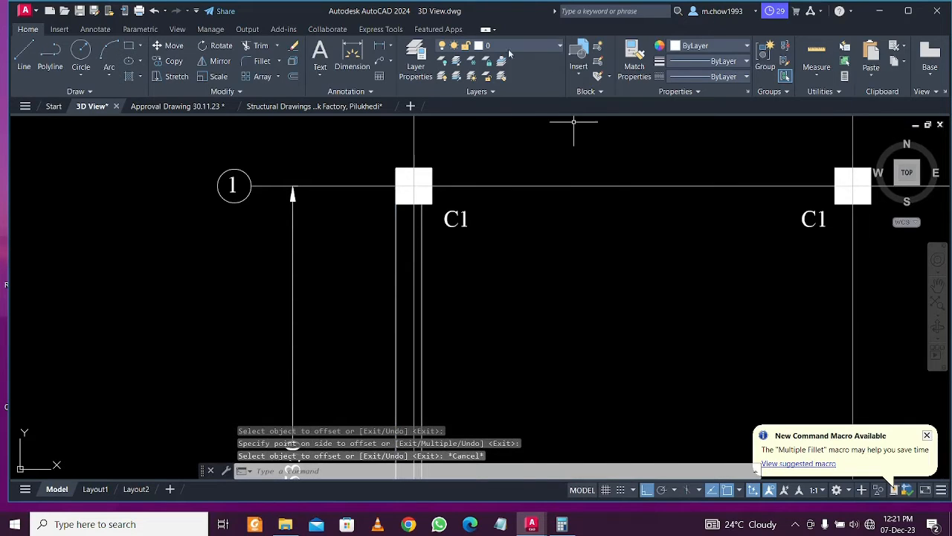
Create a new layer named BEAMS and set its color to cyan
click(414, 53)
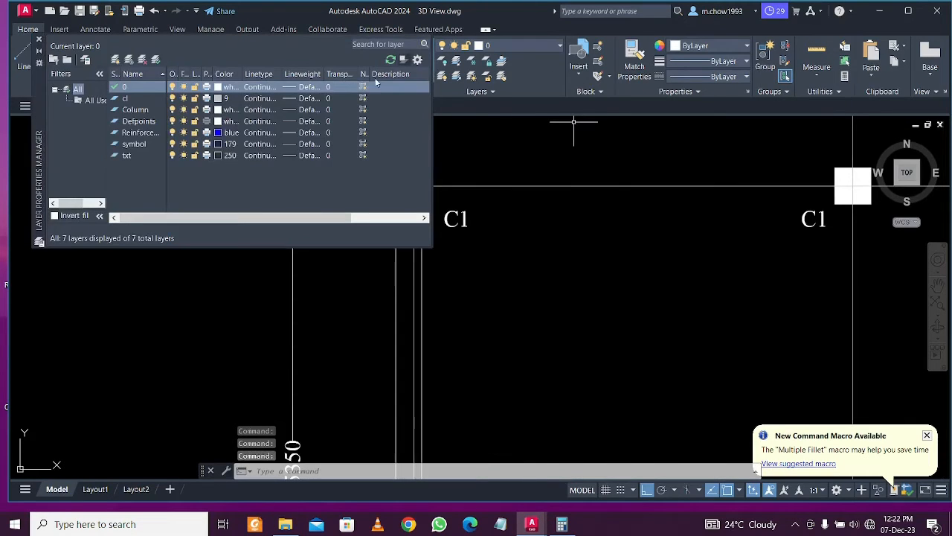
click(117, 60)
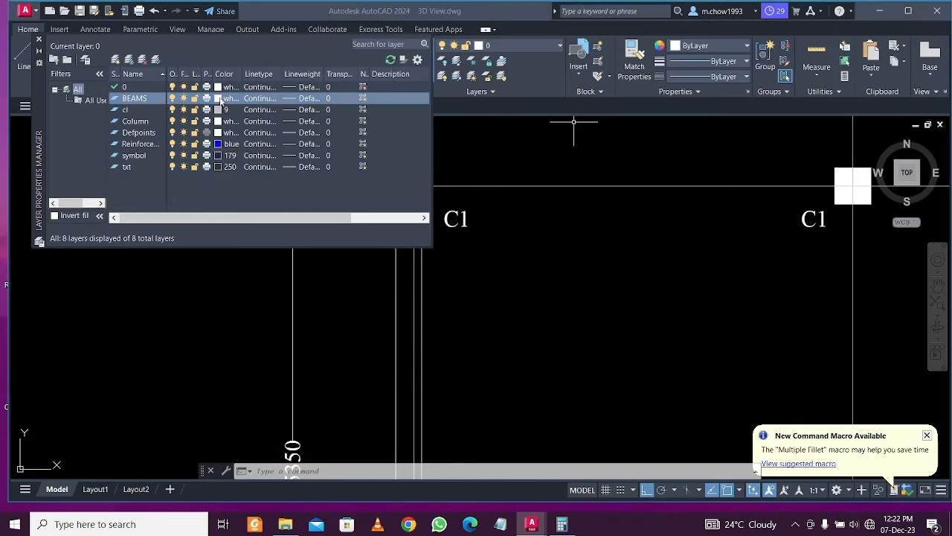
click(218, 98)
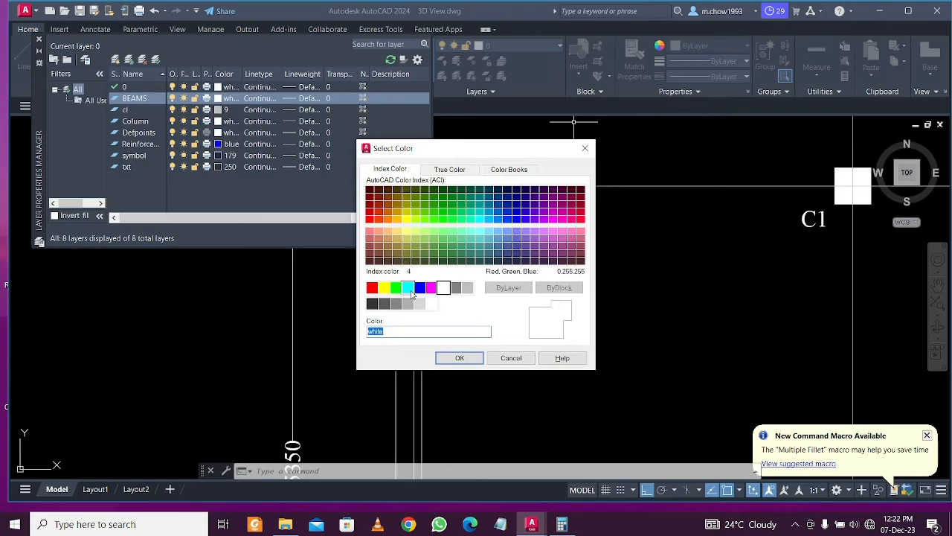
click(479, 357)
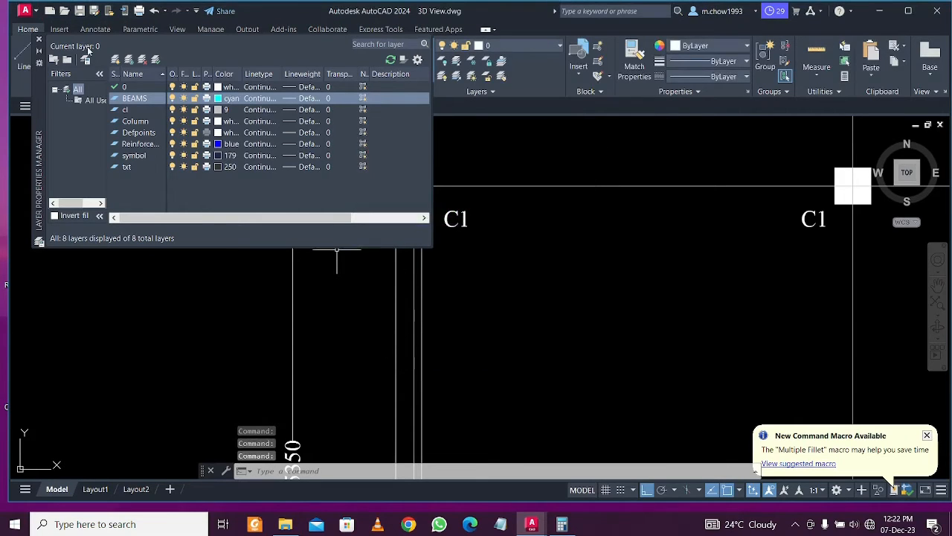
click(39, 41)
Assign the two vertical beam edge lines along grid A to the BEAMS layer
scroll(396, 267, up, 2)
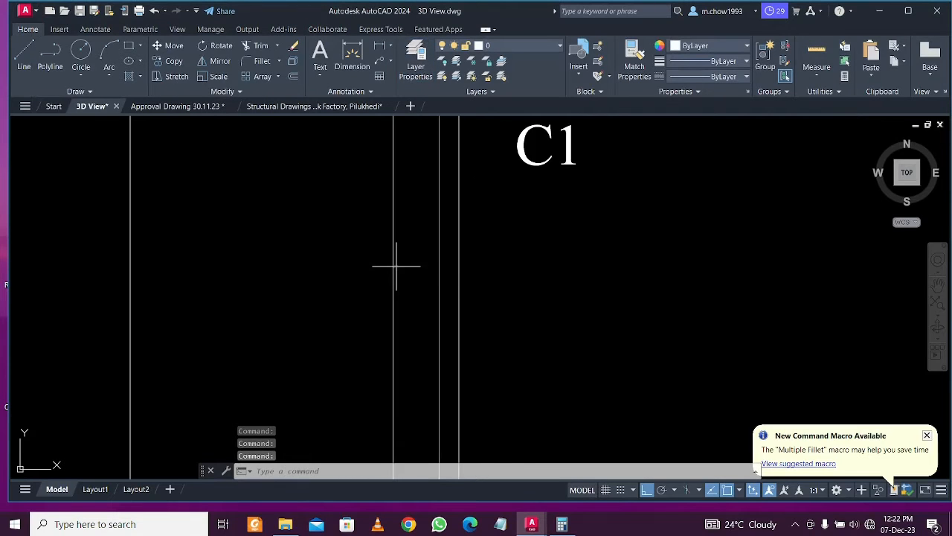
click(397, 267)
click(367, 243)
click(495, 257)
click(448, 228)
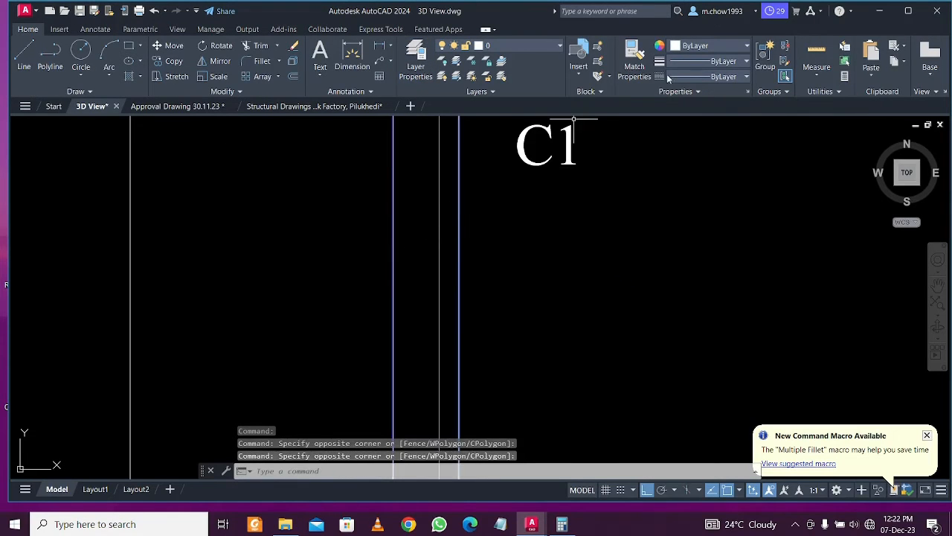
click(704, 46)
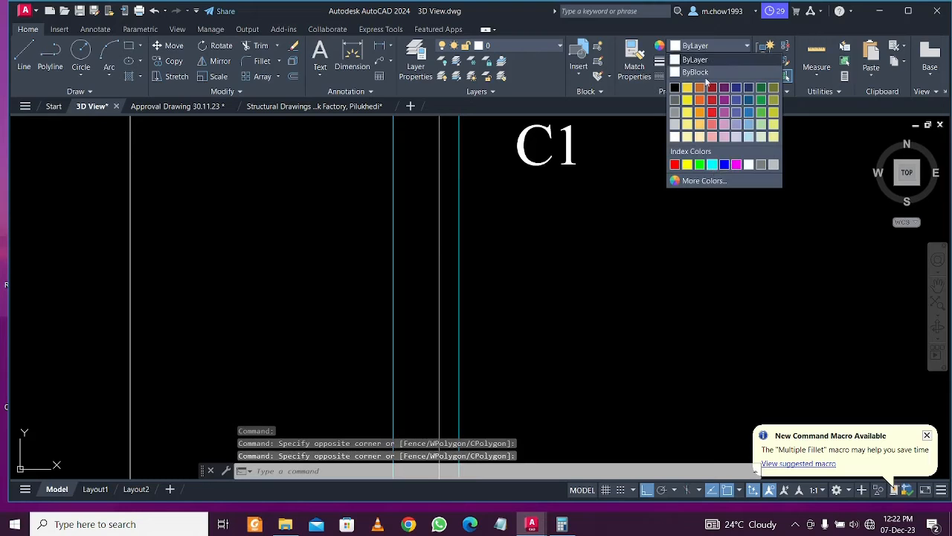
click(527, 45)
click(527, 45)
click(526, 45)
click(527, 44)
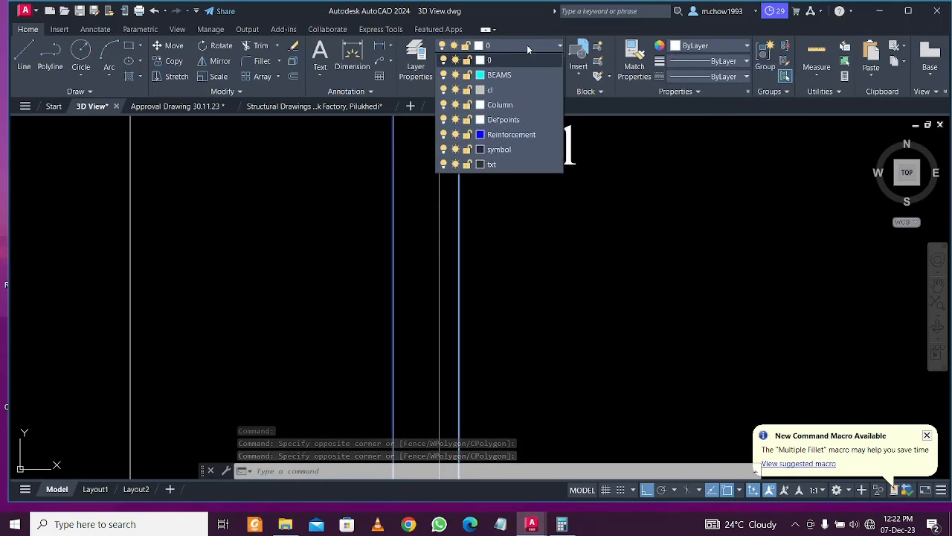
click(529, 75)
key(Escape)
scroll(457, 265, down, 4)
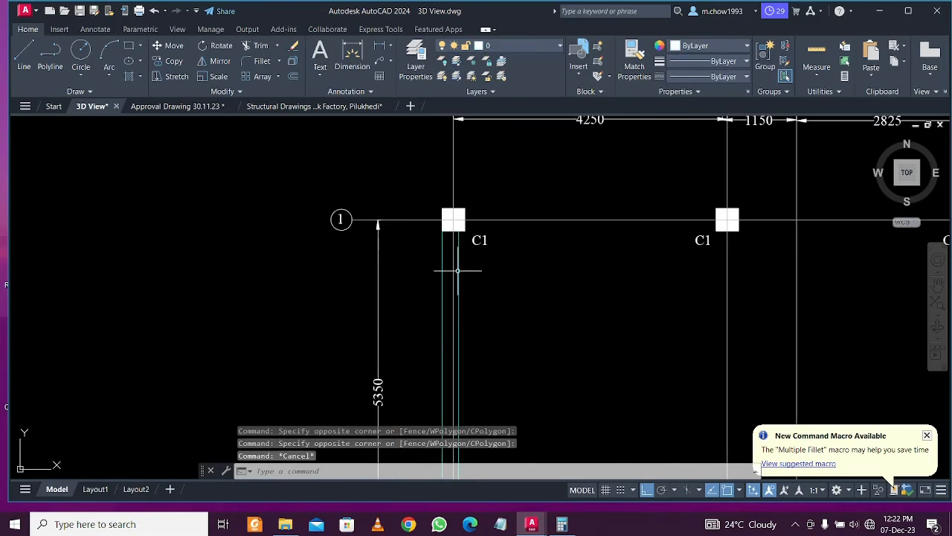
Make BEAMS the current layer for drawing new lines
middle_drag(487, 320, 468, 255)
scroll(468, 255, down, 1)
scroll(468, 238, up, 1)
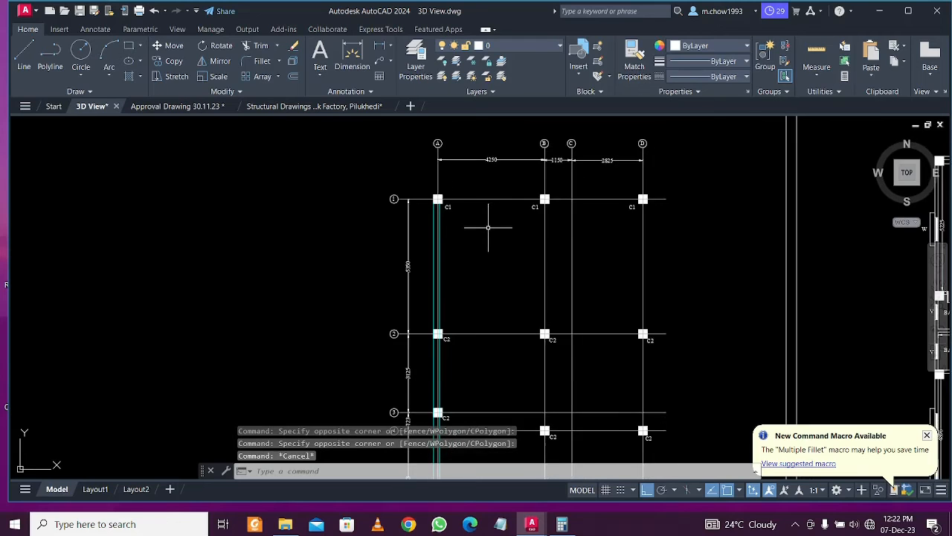
scroll(476, 197, up, 2)
click(542, 48)
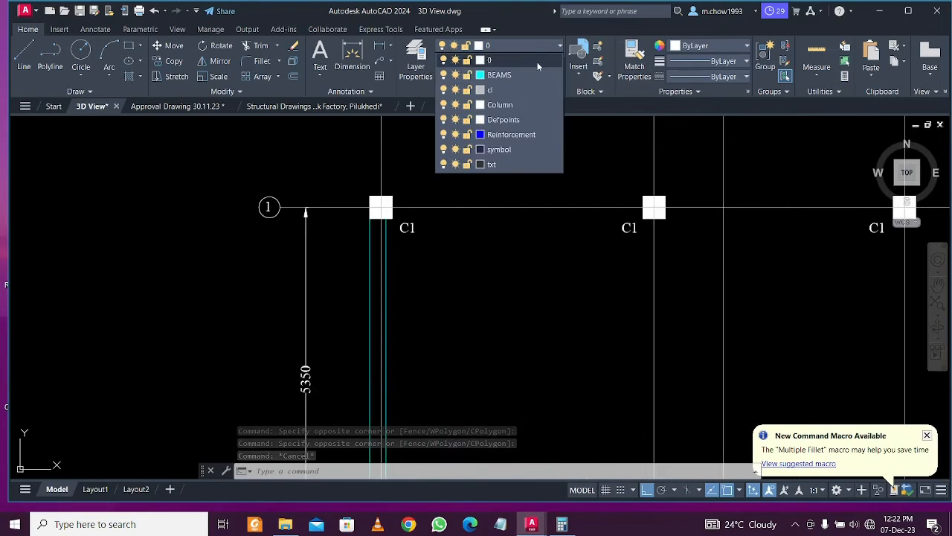
click(528, 75)
click(24, 56)
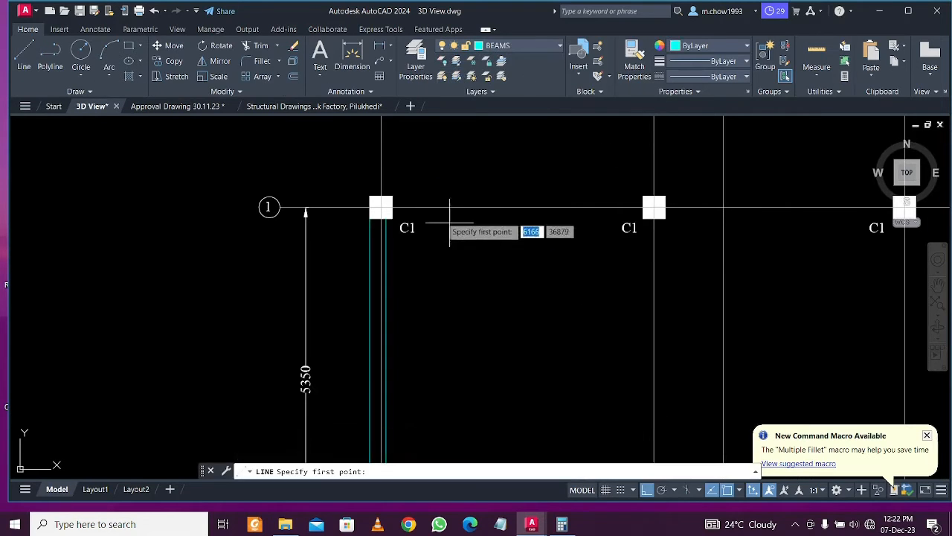
key(Escape)
Draw a horizontal line along the outer face of the grid 1 columns, from the grid A column to the grid D column
scroll(425, 192, down, 5)
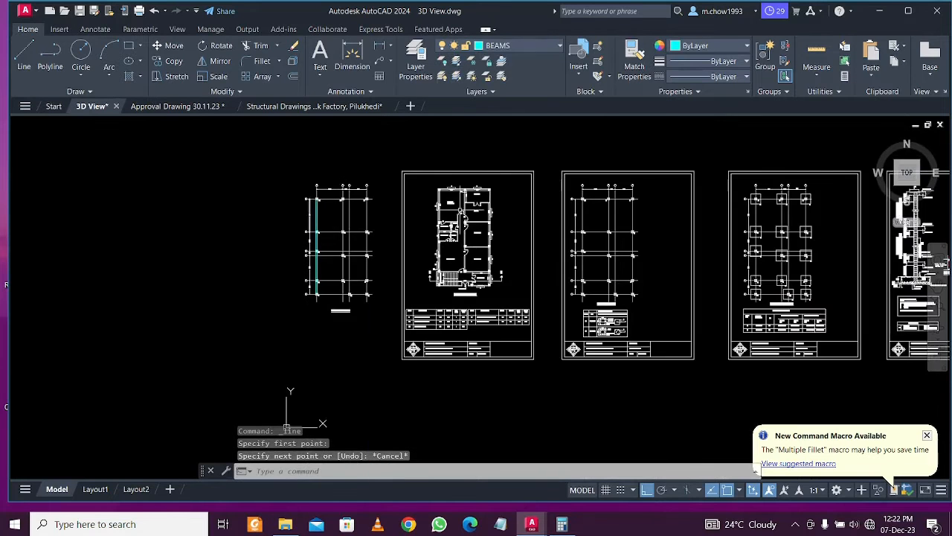
scroll(424, 202, up, 4)
scroll(355, 144, up, 2)
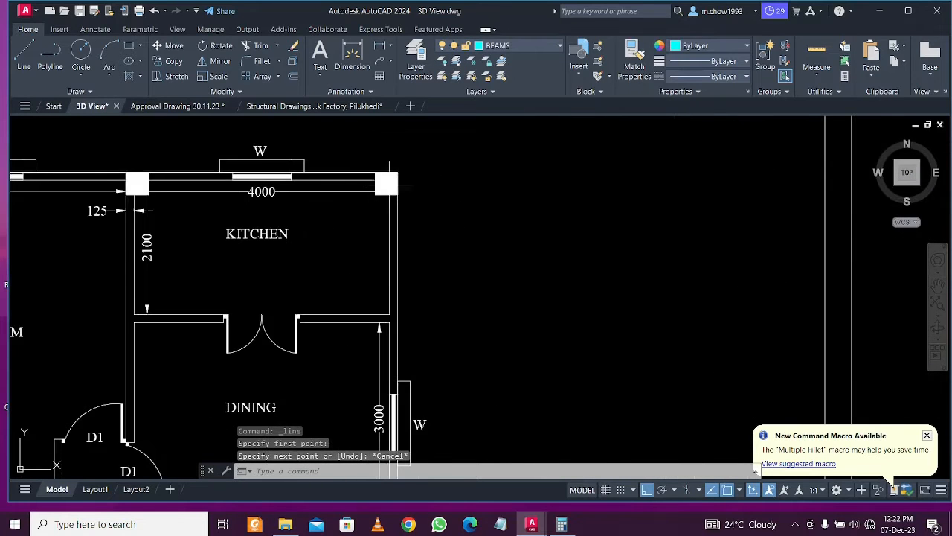
scroll(389, 184, down, 3)
middle_drag(227, 179, 496, 230)
scroll(234, 261, up, 4)
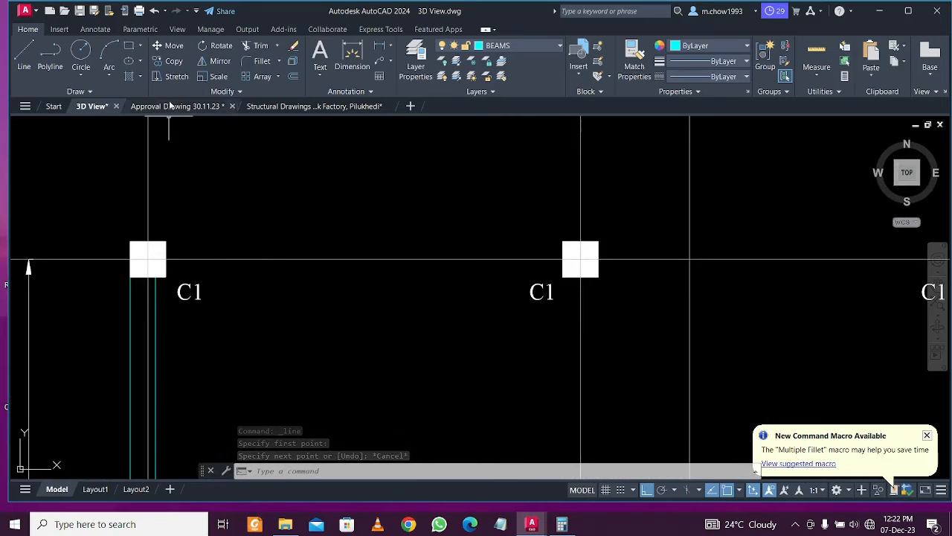
click(23, 56)
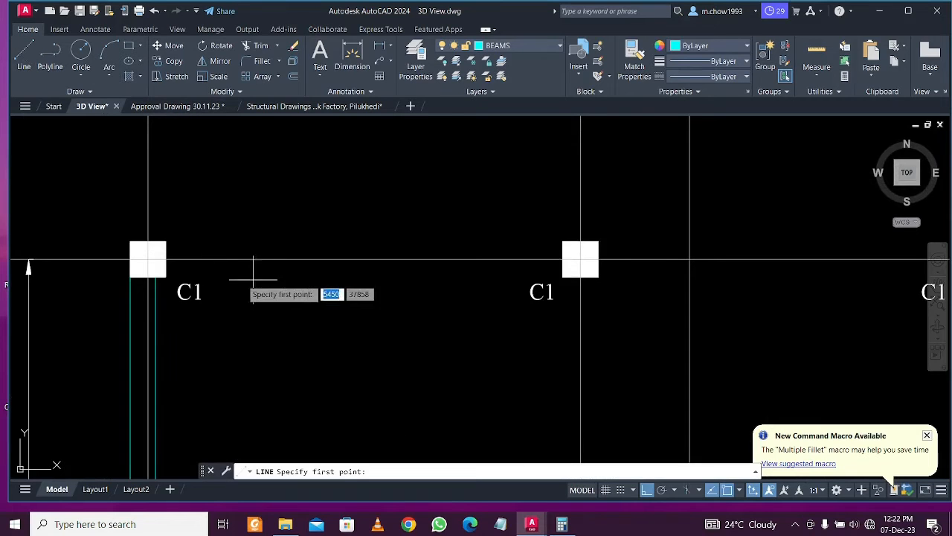
click(166, 241)
scroll(170, 241, down, 2)
scroll(699, 253, up, 2)
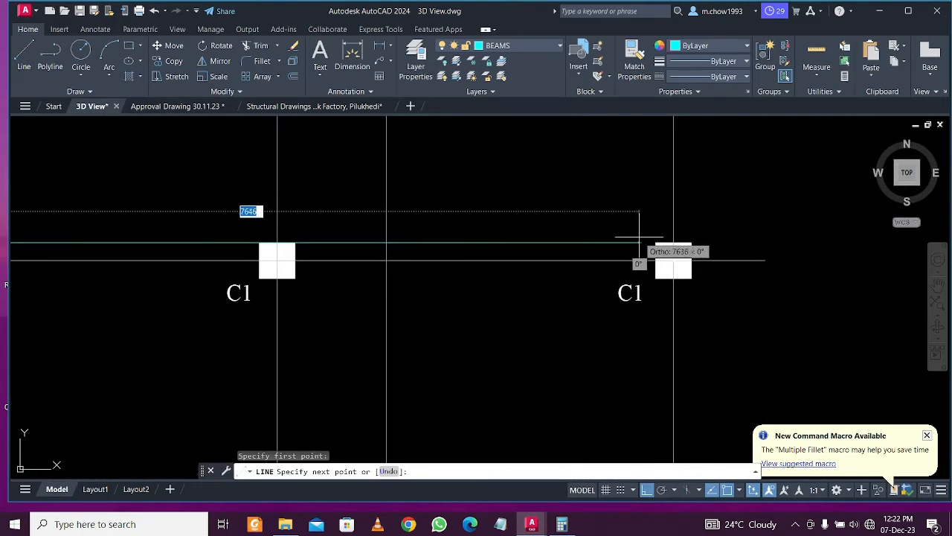
click(654, 242)
key(Escape)
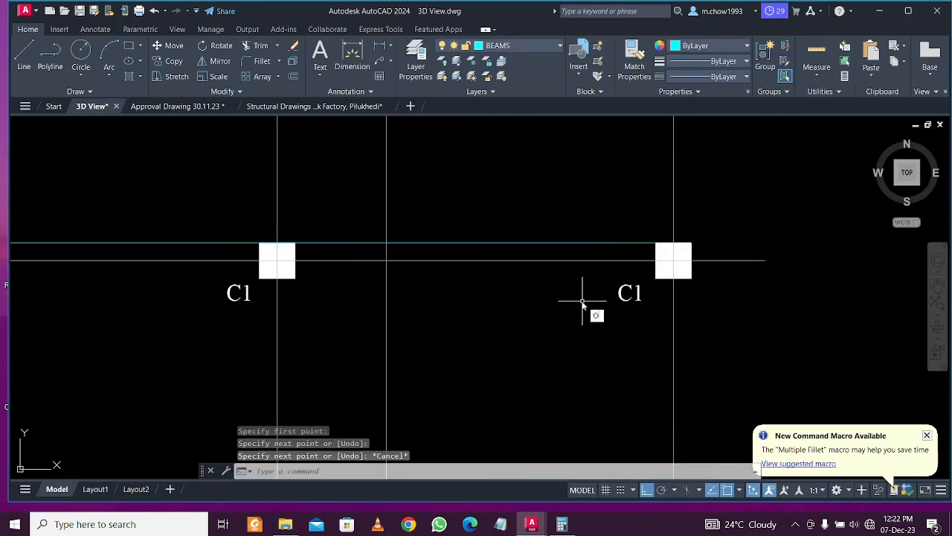
Offset the horizontal beam edge line on grid 1 inward by 250
text(o)
key(Return)
key(Return)
click(573, 243)
click(547, 276)
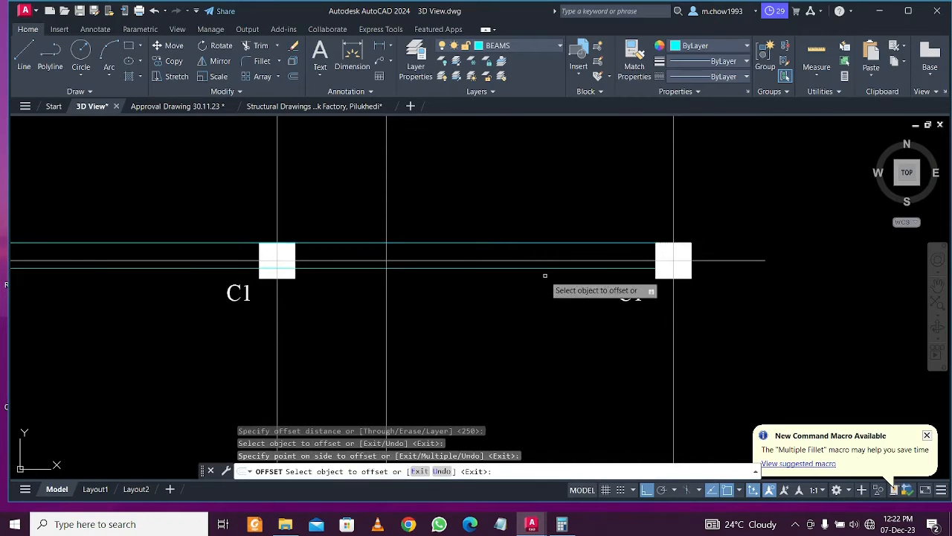
scroll(545, 275, down, 2)
middle_drag(663, 342, 667, 274)
key(Escape)
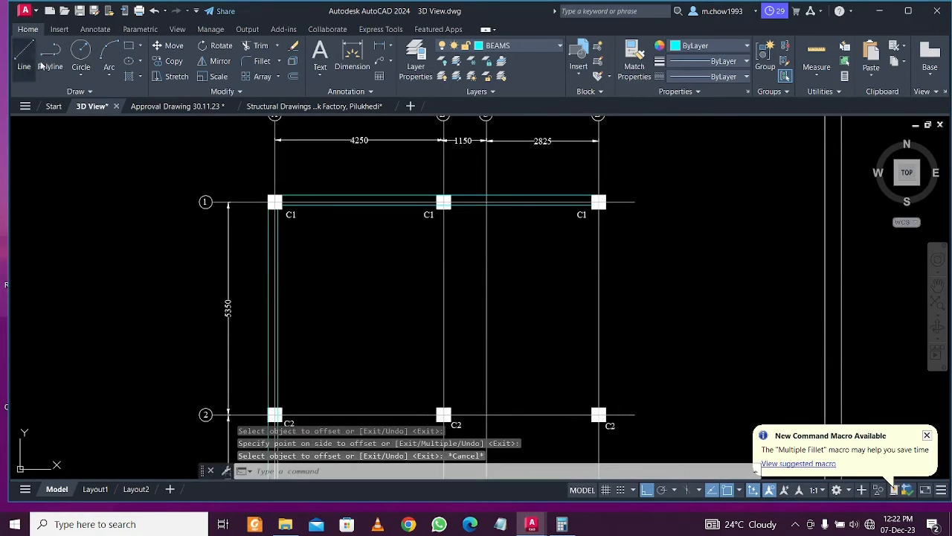
Draw a vertical line along the outer face of the grid D columns, from the grid 1 column to the grid 6 column
click(23, 56)
scroll(599, 202, up, 2)
click(586, 188)
scroll(597, 201, down, 6)
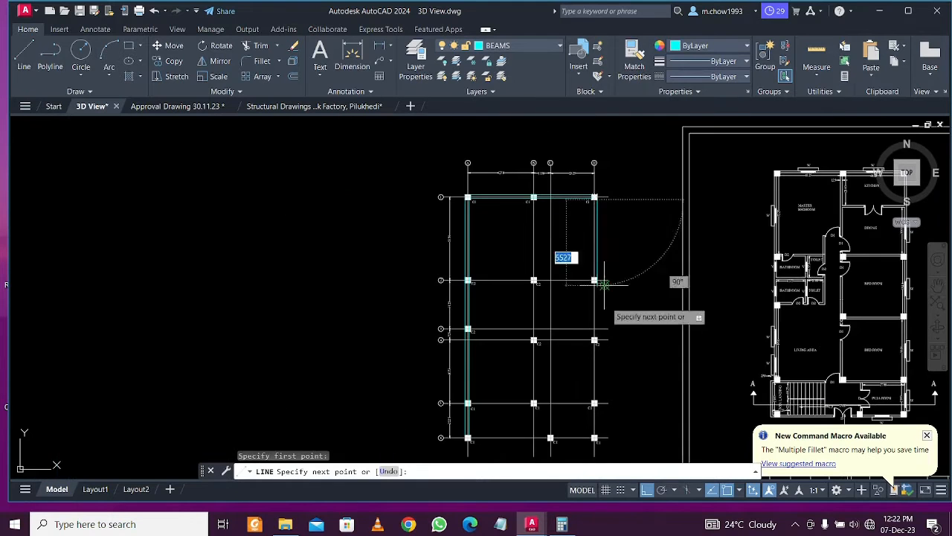
scroll(604, 284, up, 5)
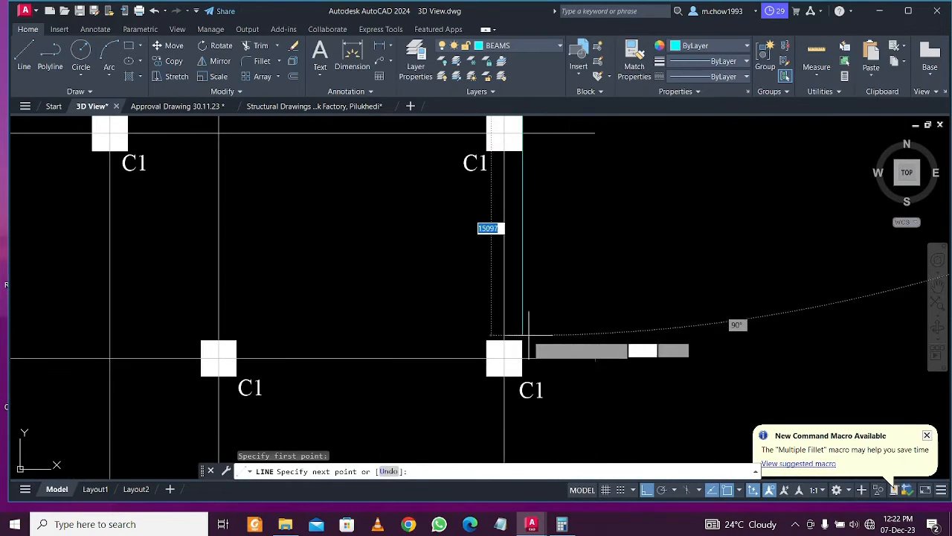
click(528, 332)
key(Escape)
Offset the vertical beam edge line on grid D inward by 250
scroll(550, 207, down, 5)
scroll(550, 207, up, 6)
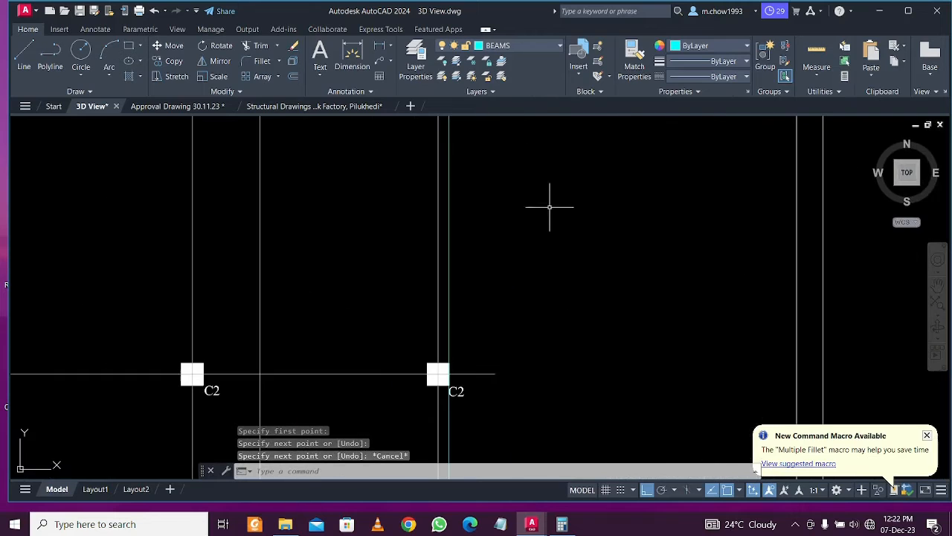
key(Return)
key(Return)
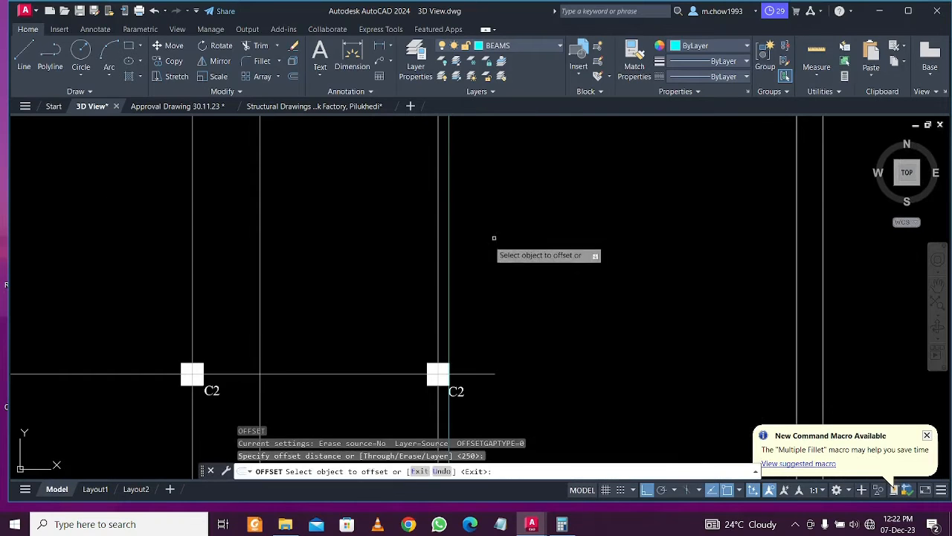
click(450, 227)
click(333, 225)
key(Escape)
Draw a vertical line along the grid B columns' face nearest grid A, from the grid 1 column to the grid 5 column
scroll(502, 247, down, 6)
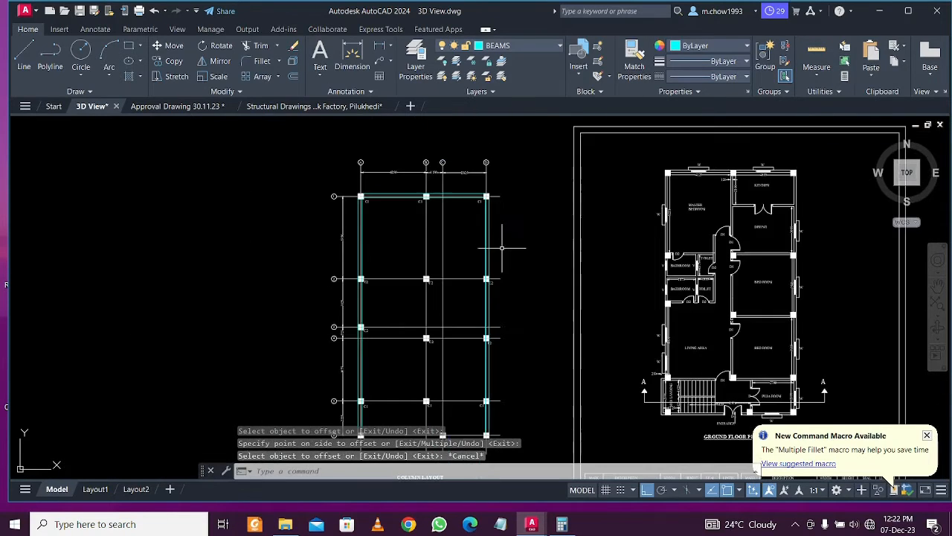
mouse_move(514, 304)
middle_down()
mouse_move(520, 200)
mouse_move(521, 272)
middle_up()
scroll(737, 340, up, 10)
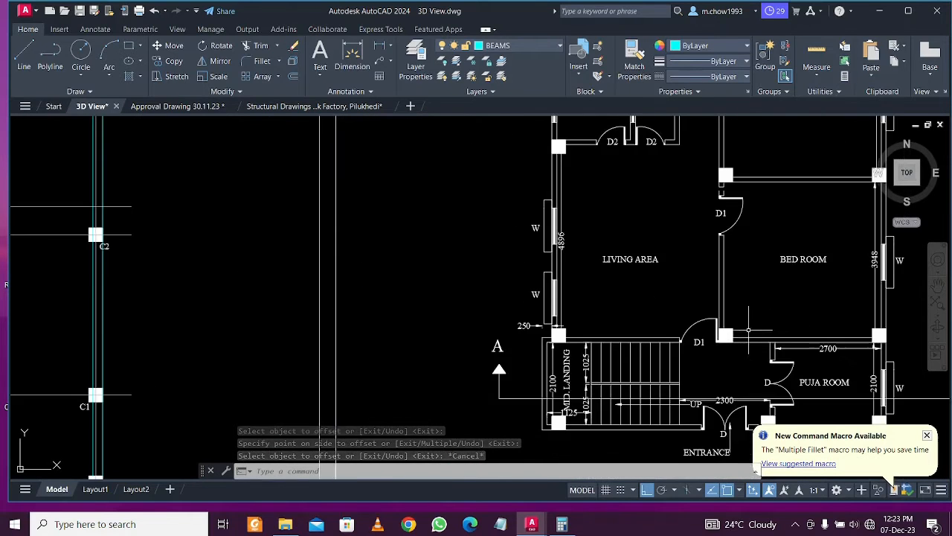
scroll(679, 324, down, 8)
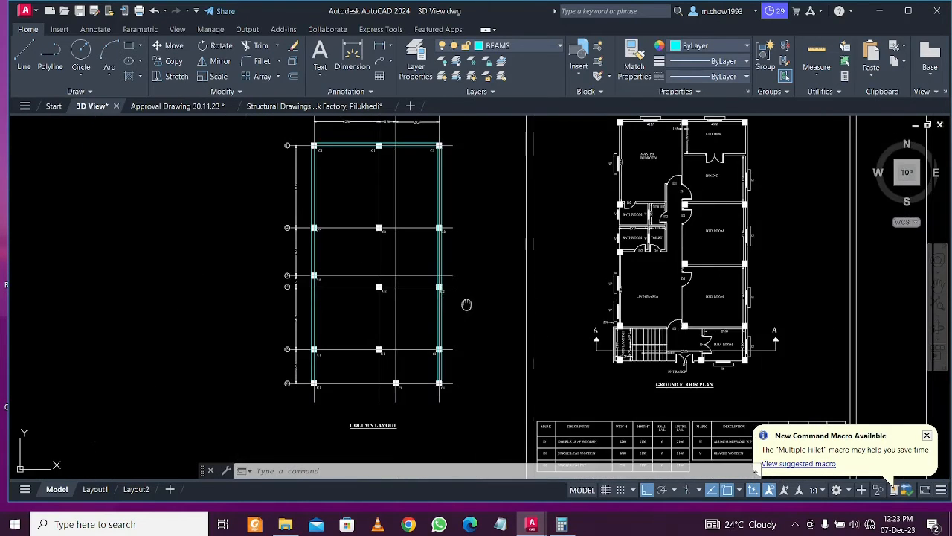
click(28, 58)
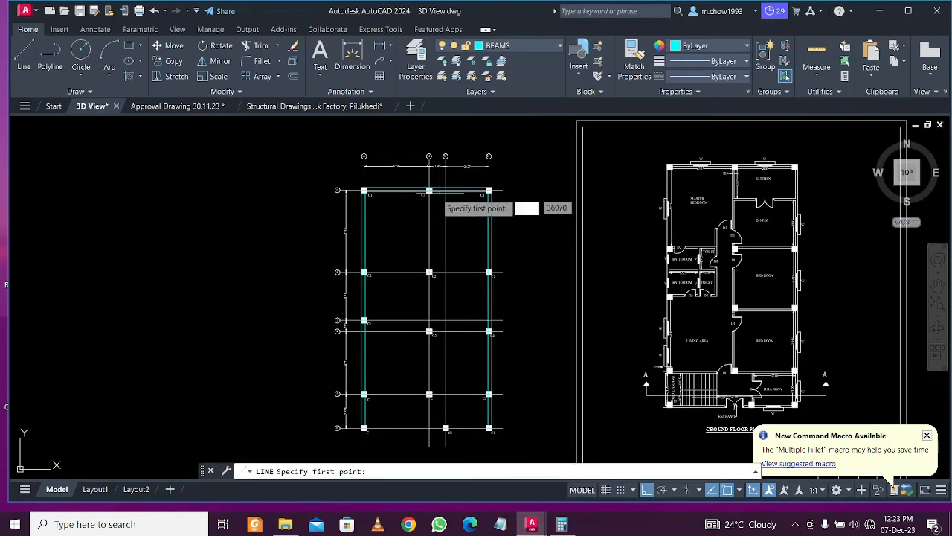
scroll(427, 195, up, 8)
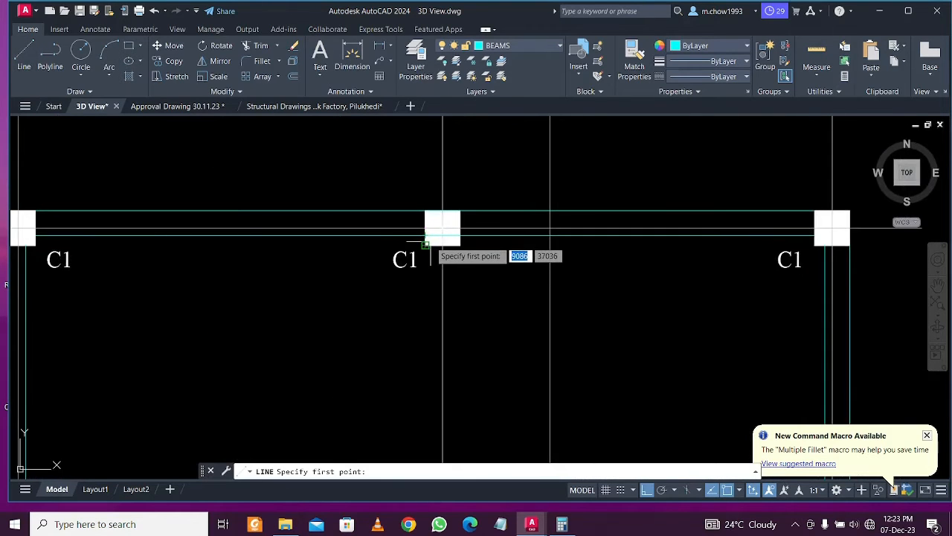
click(430, 242)
scroll(431, 242, down, 7)
middle_drag(419, 351, 418, 205)
middle_drag(433, 333, 421, 162)
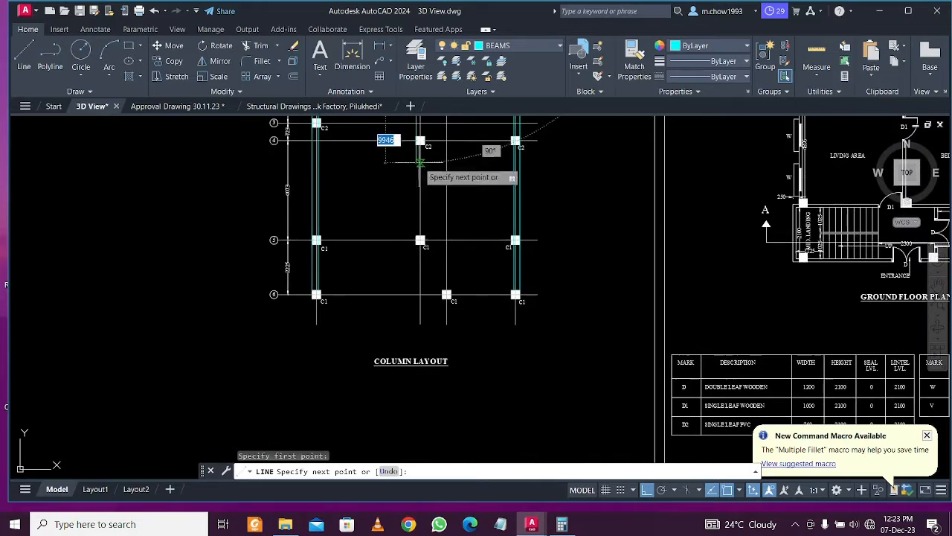
scroll(413, 230, up, 6)
click(431, 260)
key(Escape)
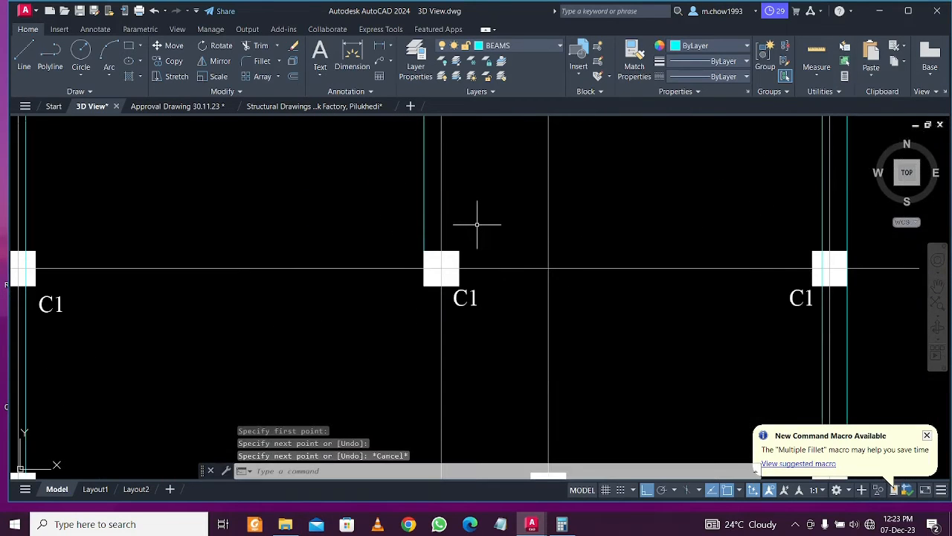
Offset the vertical beam edge line on grid B by 250 toward grid C
text(o)
key(Return)
key(Return)
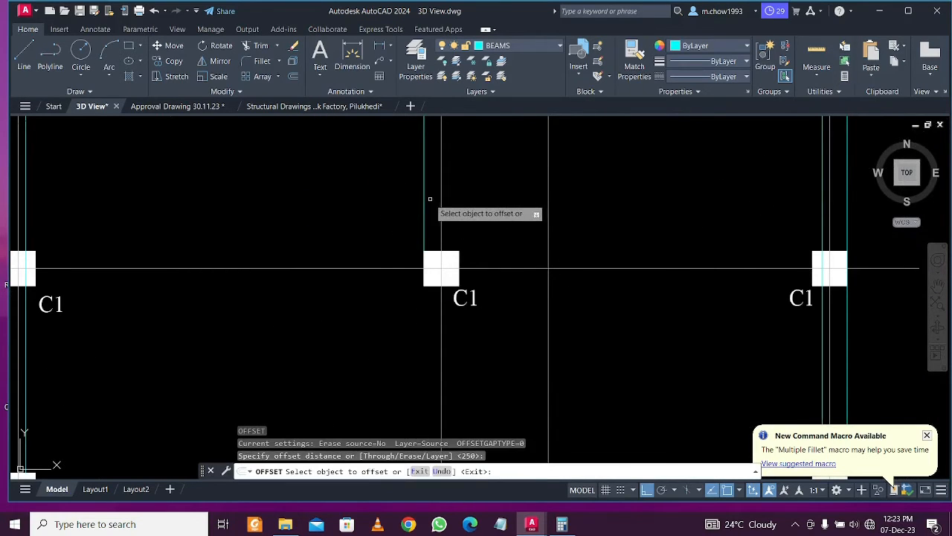
click(424, 191)
key(Escape)
Compare the beam layout with the ground floor plan, examining the wall between the dining area and bedroom and its columns
scroll(447, 193, down, 5)
scroll(451, 276, up, 2)
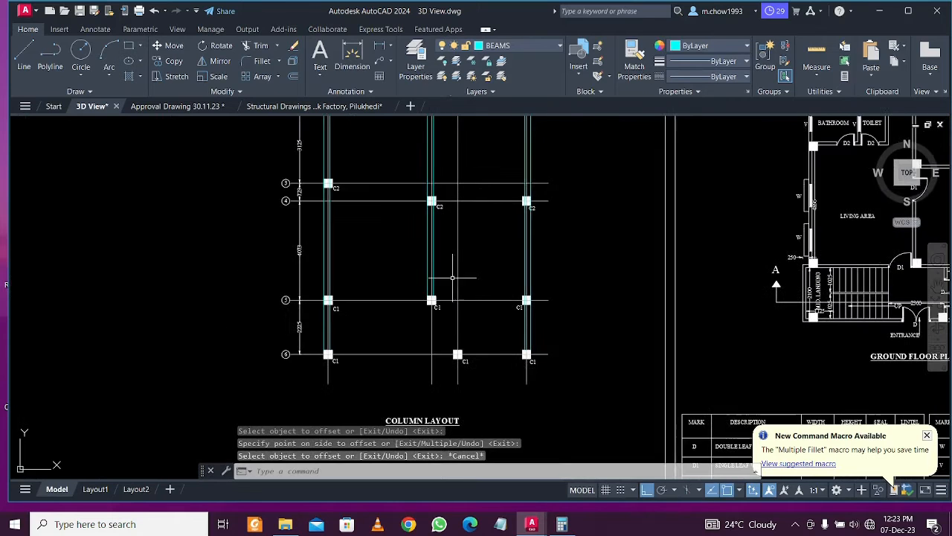
scroll(446, 342, down, 3)
scroll(450, 346, up, 1)
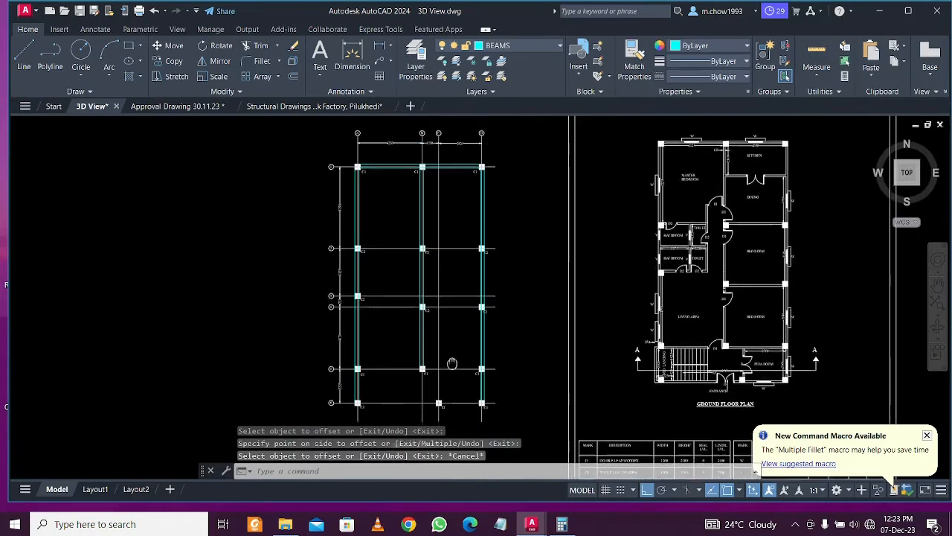
middle_drag(400, 417, 404, 362)
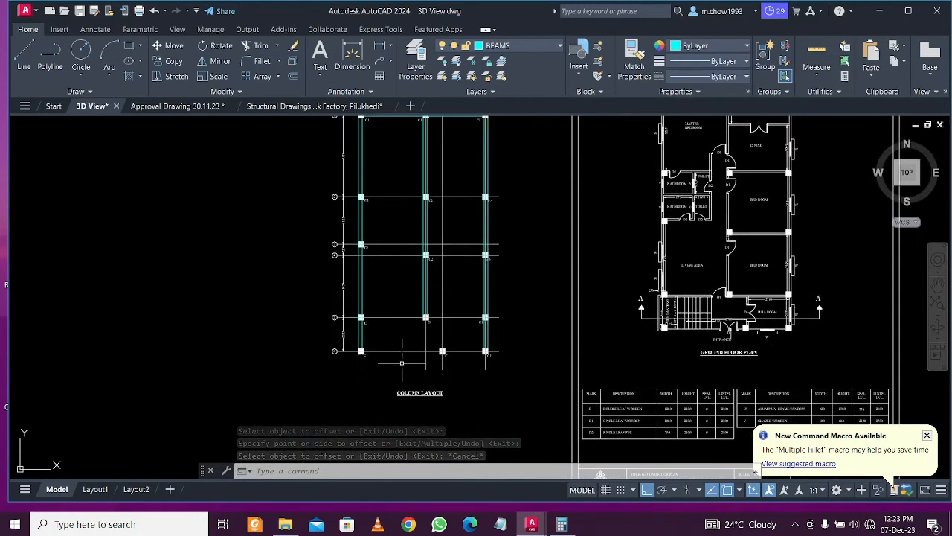
middle_drag(477, 309, 441, 398)
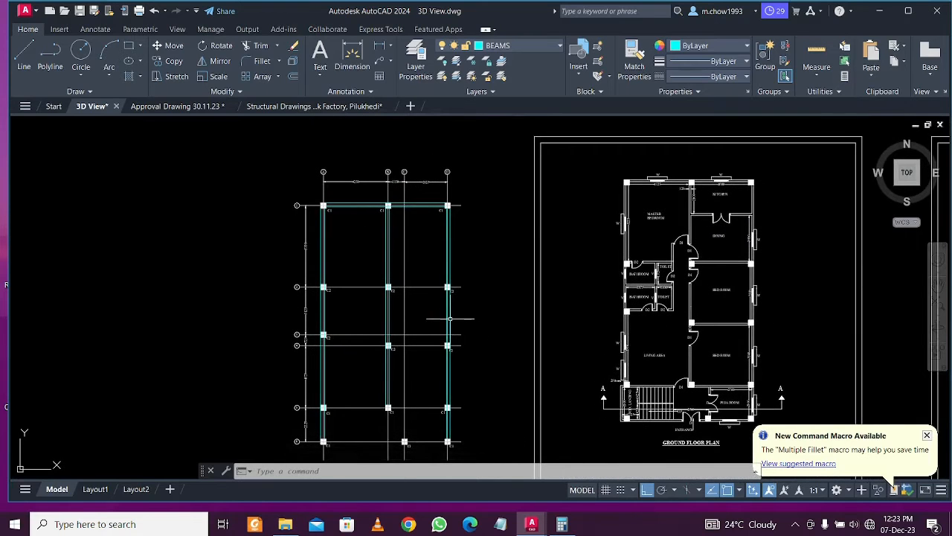
scroll(369, 284, up, 4)
scroll(375, 277, down, 4)
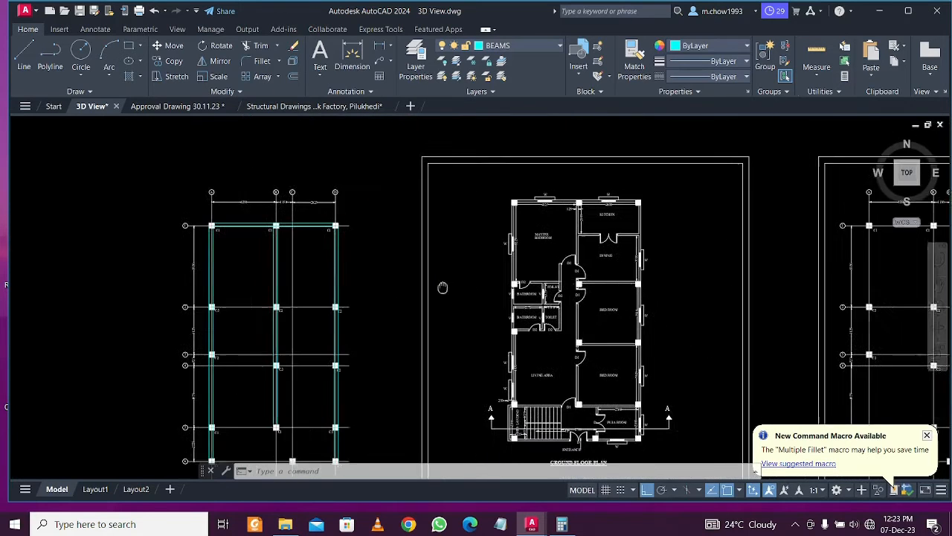
scroll(587, 282, up, 8)
middle_drag(785, 290, 457, 286)
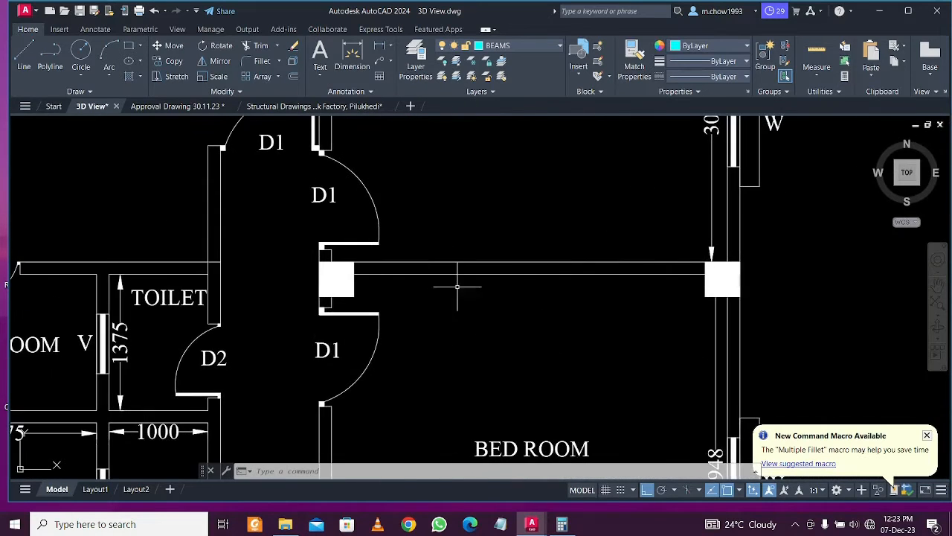
click(680, 286)
click(659, 257)
key(Escape)
scroll(609, 260, down, 7)
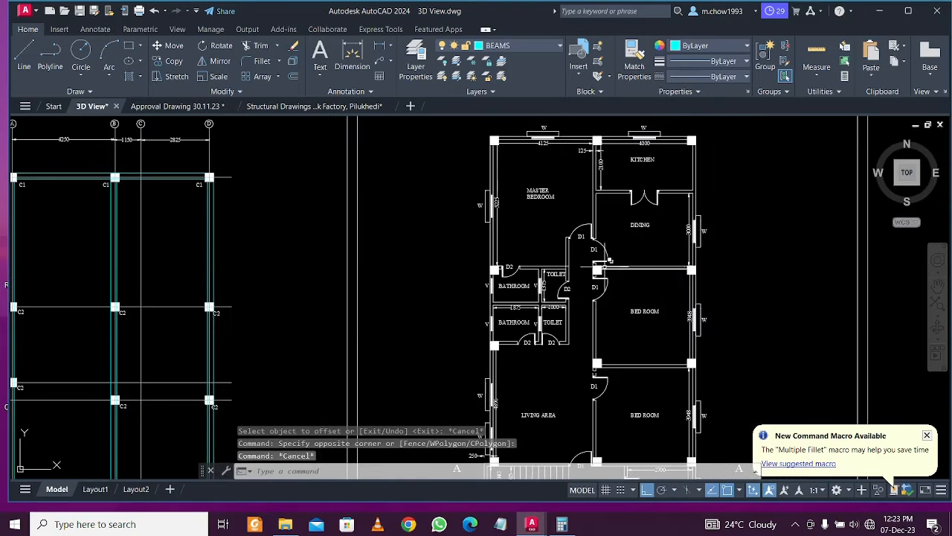
Draw a horizontal line along the upper face of the grid 2 columns, from the grid A column to the grid D column
middle_drag(605, 266, 802, 270)
scroll(209, 320, up, 4)
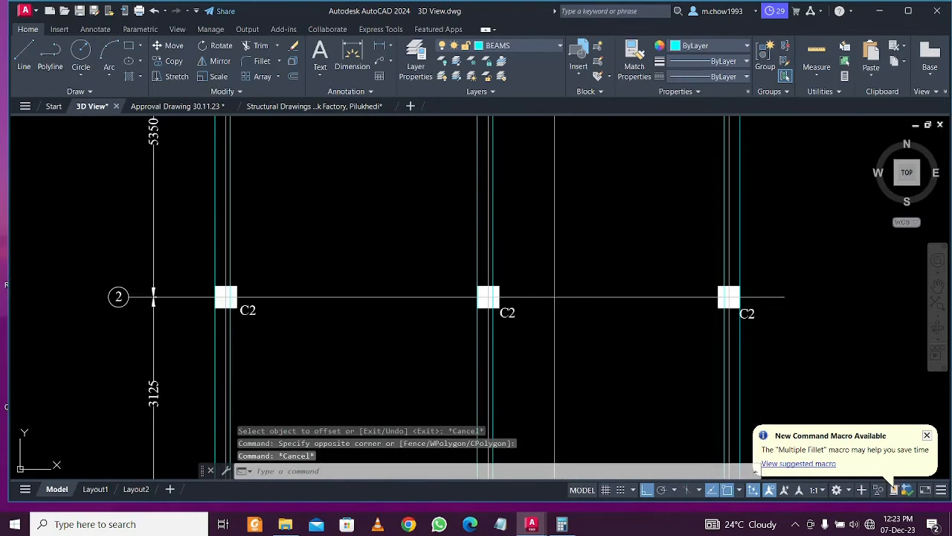
text(l)
key(Return)
click(236, 286)
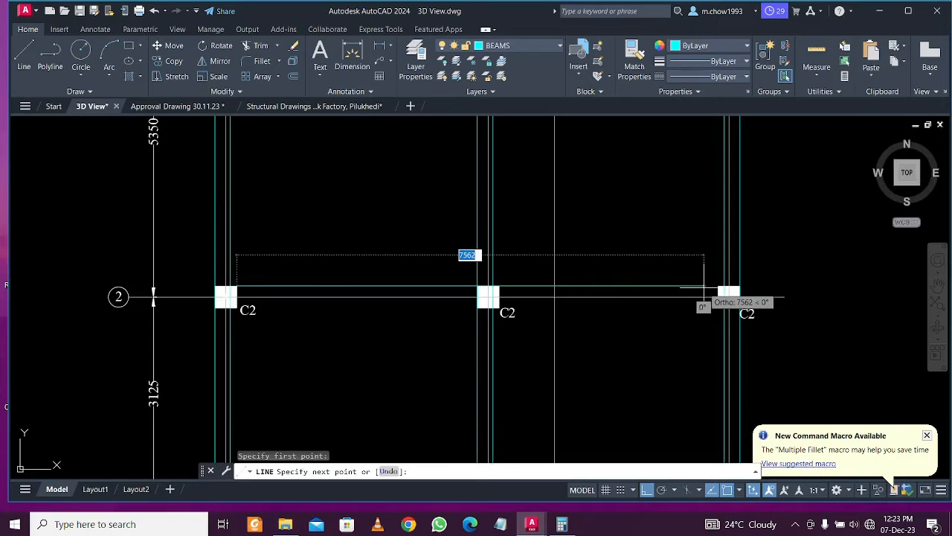
click(718, 286)
key(Escape)
Offset the horizontal beam edge line on grid 2 by 250 toward grid 3
middle_drag(671, 323, 604, 332)
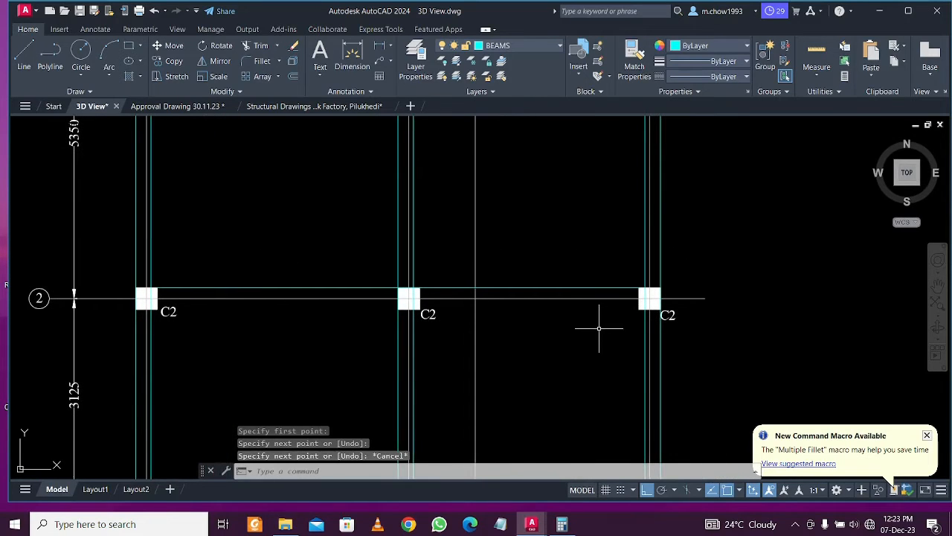
text(o)
key(Return)
key(Return)
click(583, 288)
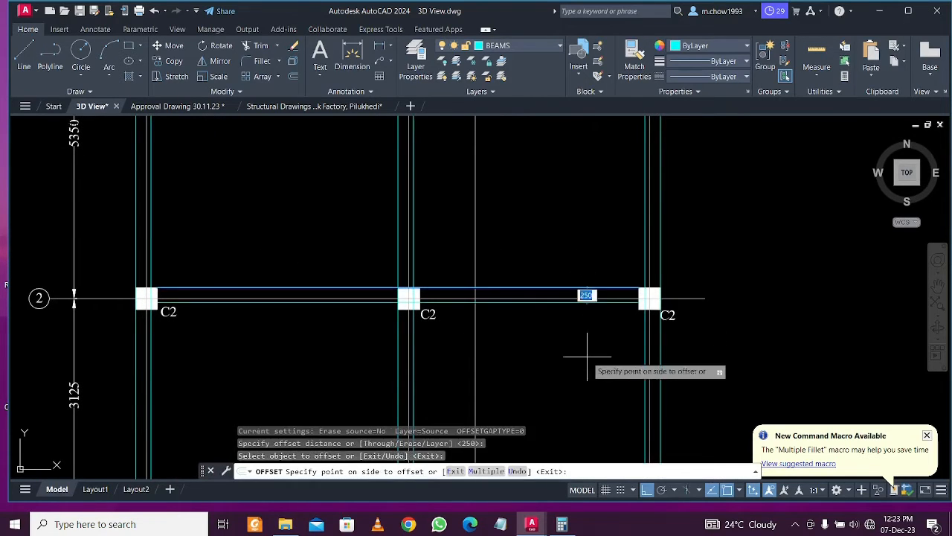
click(587, 344)
scroll(578, 319, down, 2)
scroll(580, 323, up, 4)
key(Escape)
scroll(578, 278, down, 3)
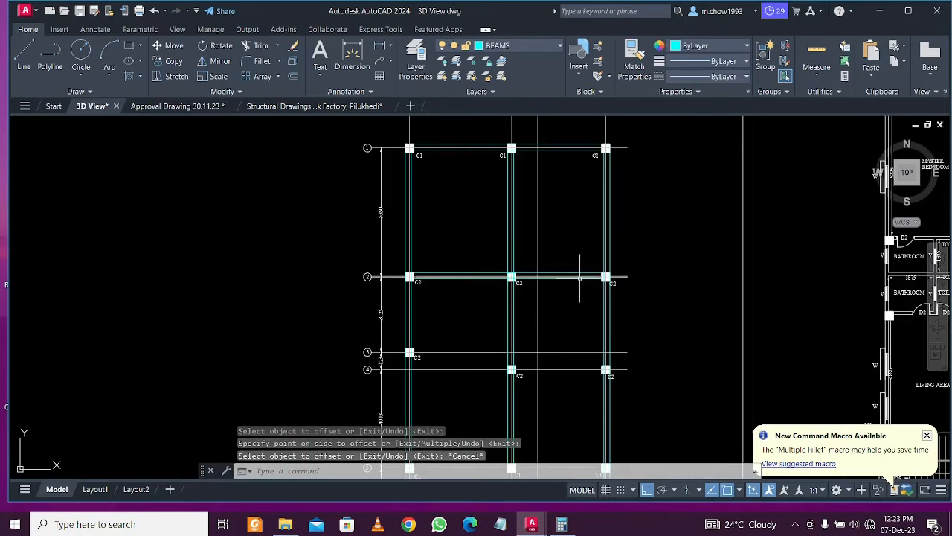
Draw a horizontal line along the lower face of the grid 4 columns, from the grid B column to the grid D column
middle_drag(657, 302, 525, 291)
middle_drag(761, 304, 649, 303)
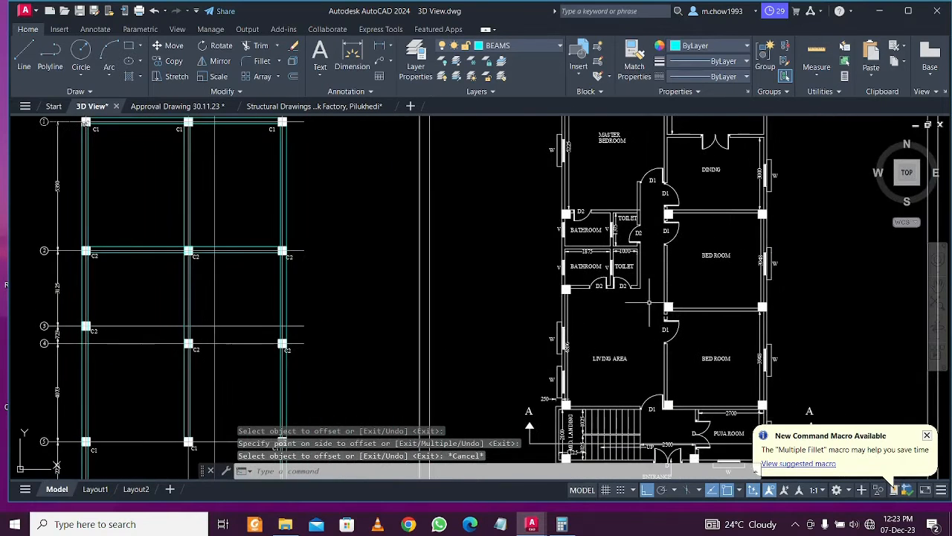
scroll(686, 304, up, 4)
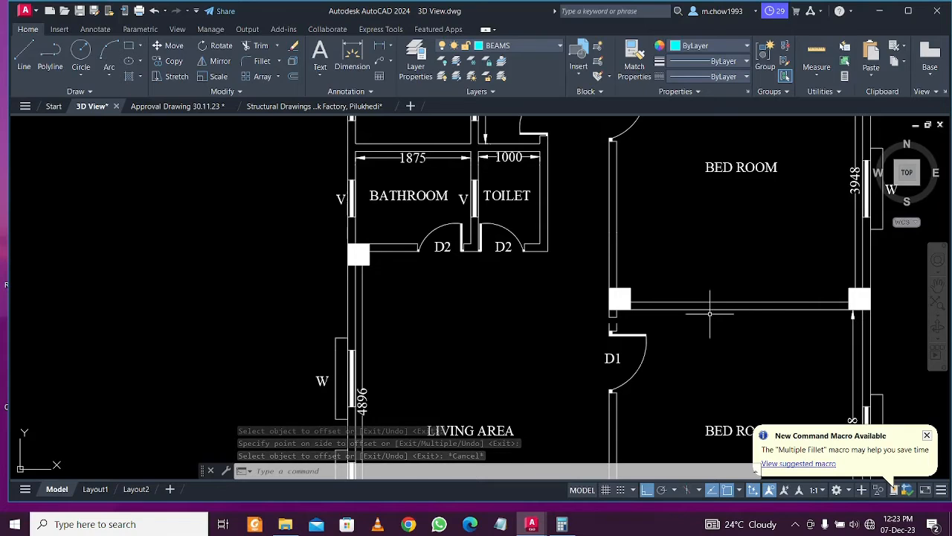
scroll(711, 308, down, 1)
middle_drag(511, 315, 681, 289)
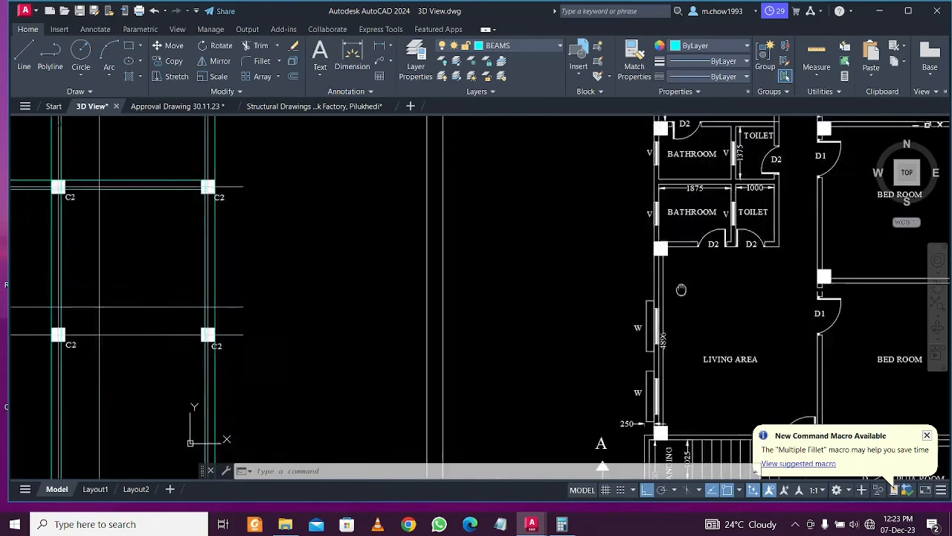
scroll(174, 329, up, 6)
click(25, 54)
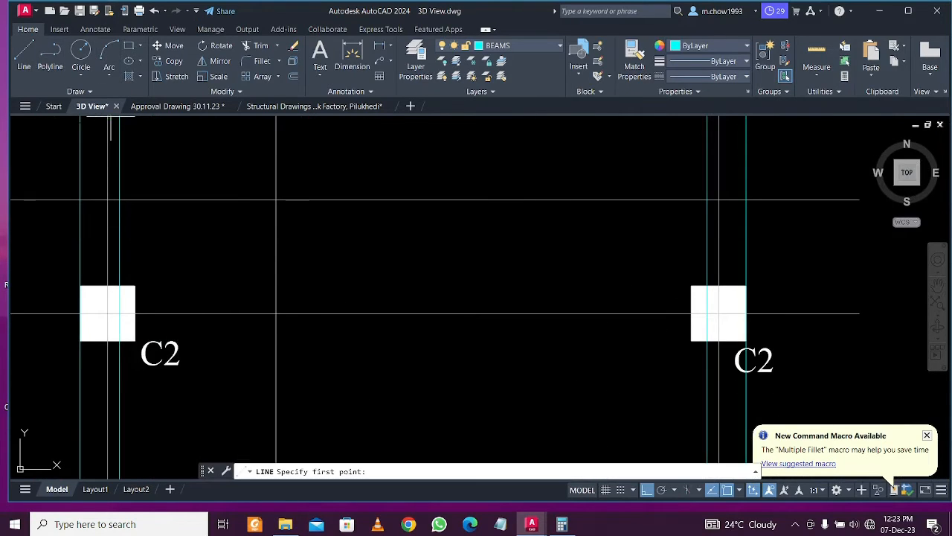
click(134, 340)
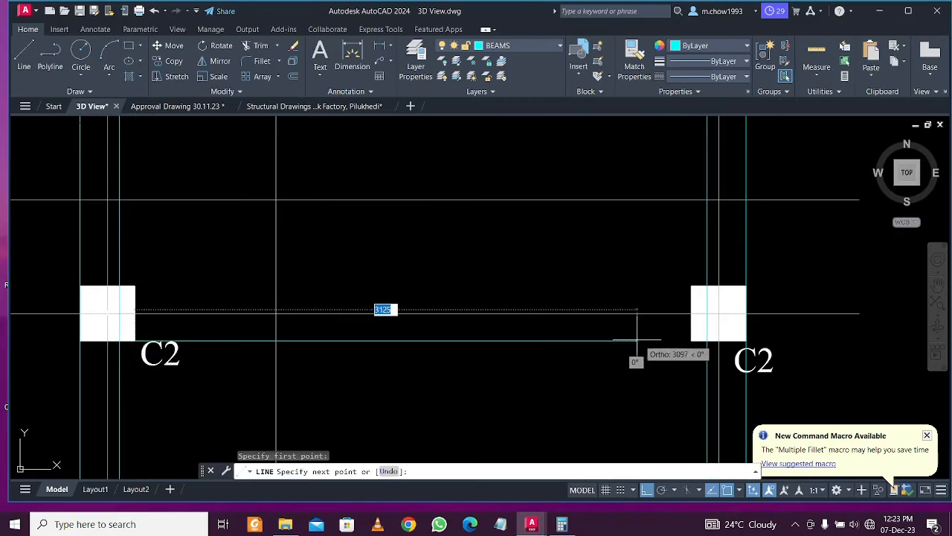
click(689, 341)
key(Escape)
Offset the horizontal beam edge line on grid 4 by 250 toward grid 3
scroll(521, 372, down, 3)
scroll(526, 387, up, 2)
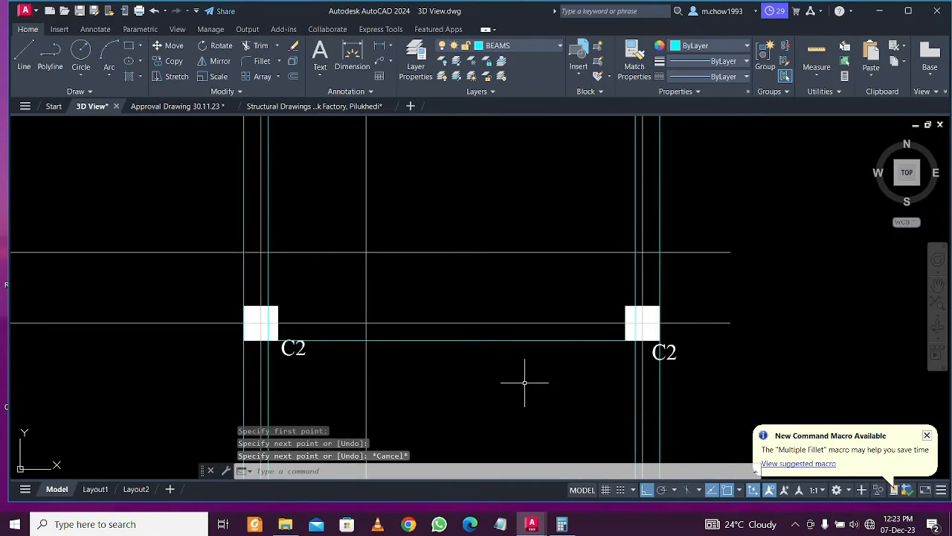
text(o)
key(Return)
key(Return)
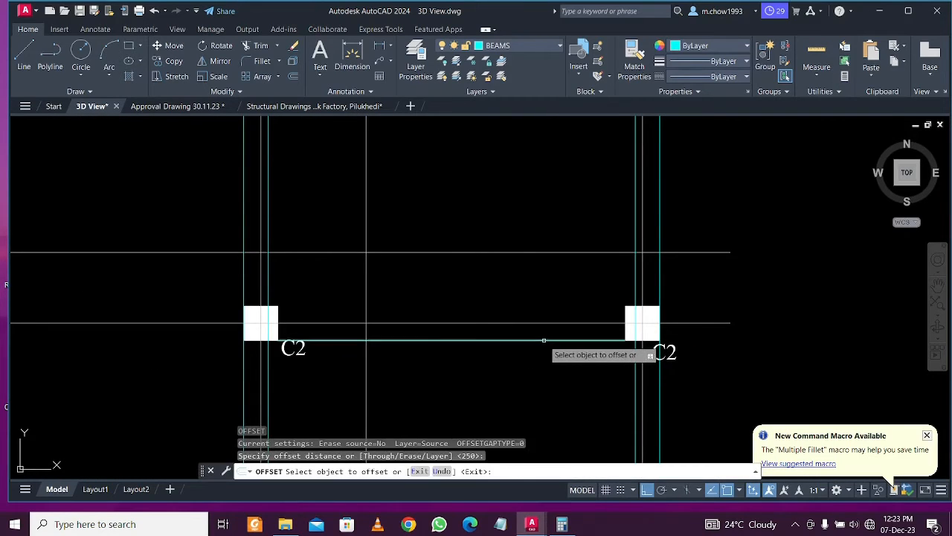
click(543, 340)
click(545, 275)
key(Escape)
scroll(525, 260, down, 4)
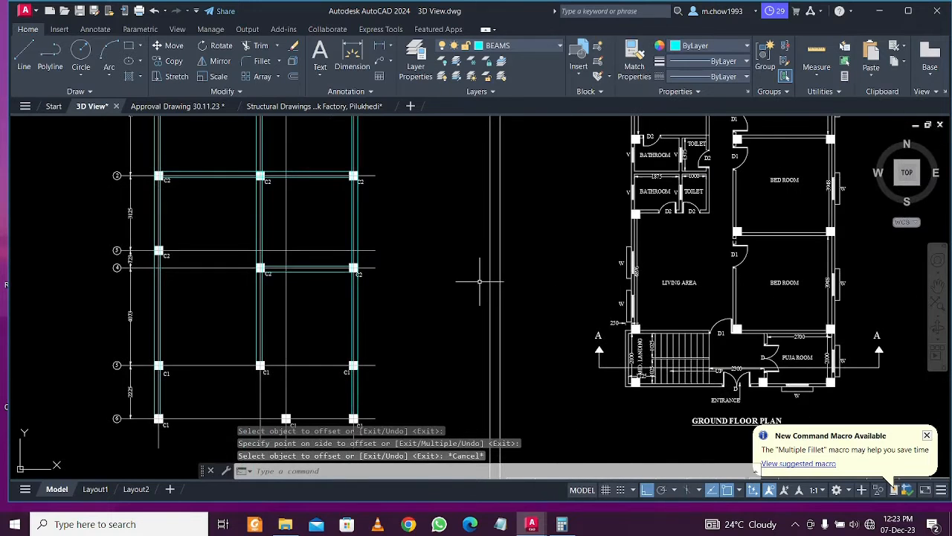
Draw a horizontal line along the lower face of the grid 5 columns, from the grid A column to the grid D column
scroll(793, 310, up, 3)
scroll(390, 327, down, 3)
scroll(345, 350, up, 5)
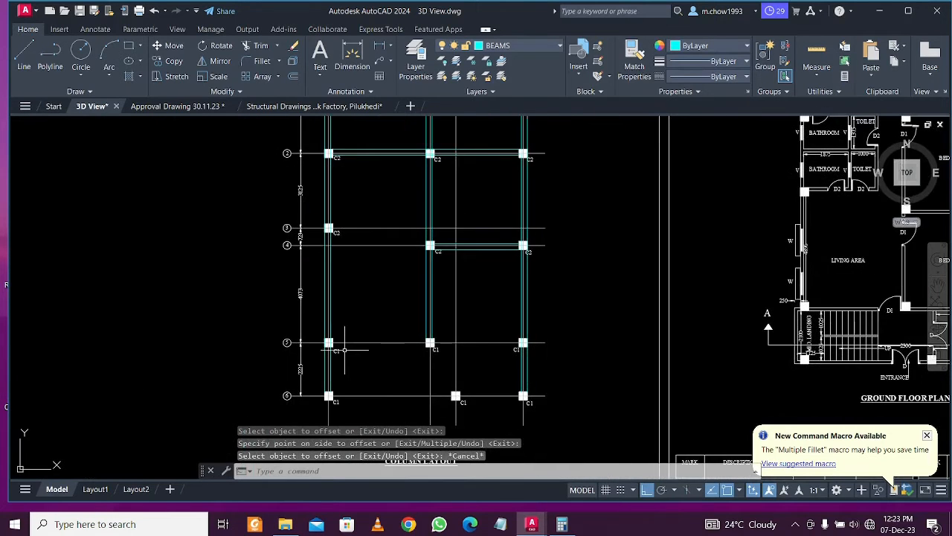
text(l)
key(Return)
scroll(313, 348, up, 2)
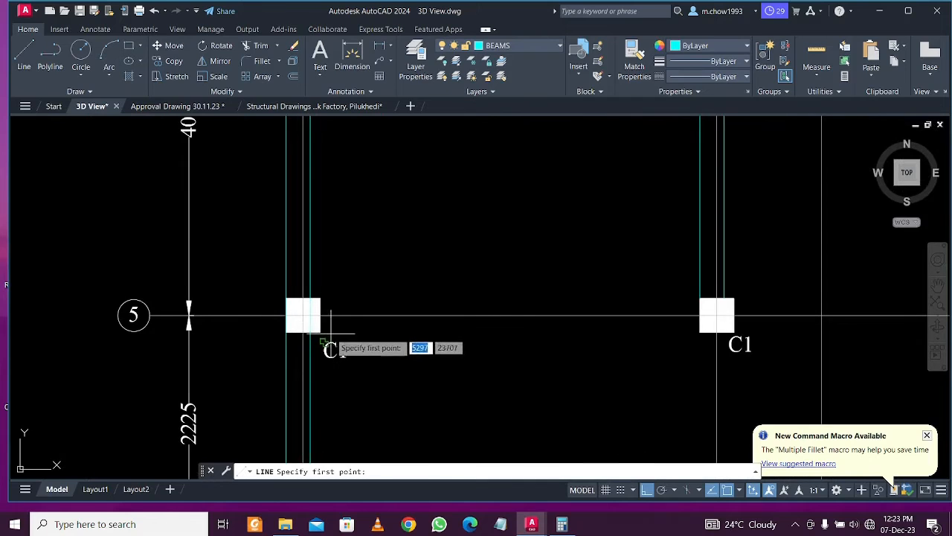
click(320, 333)
scroll(461, 316, down, 3)
scroll(521, 342, up, 4)
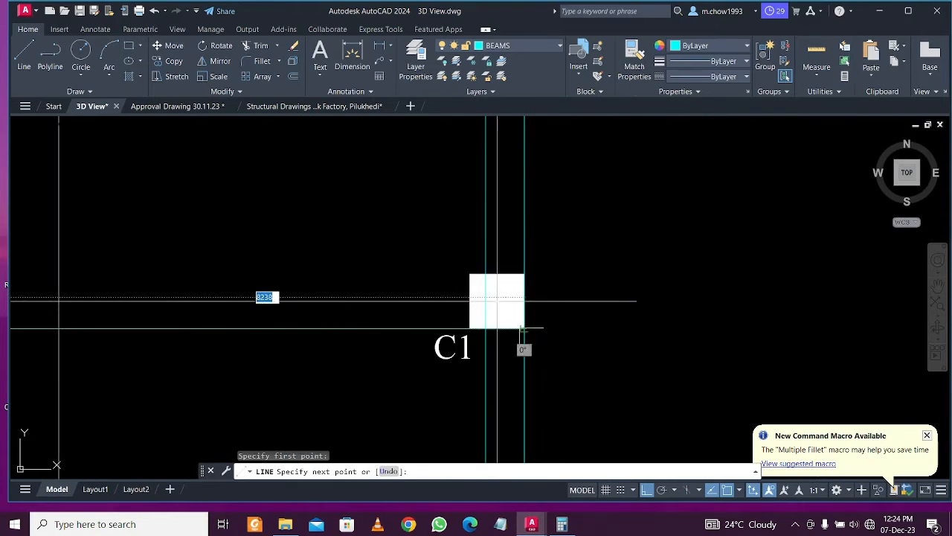
key(Escape)
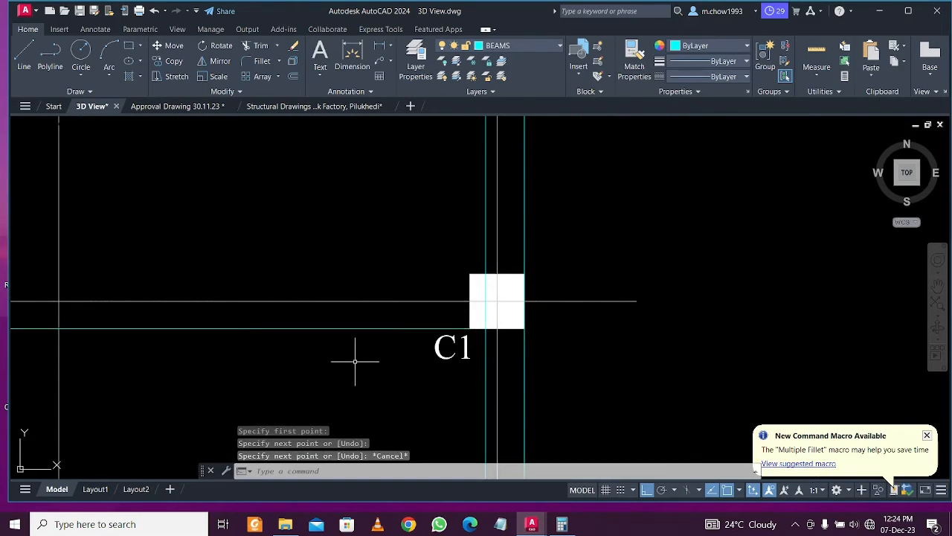
Offset the horizontal beam edge line on grid 5 by 250 toward grid 4
key(Return)
key(Return)
click(365, 328)
click(365, 192)
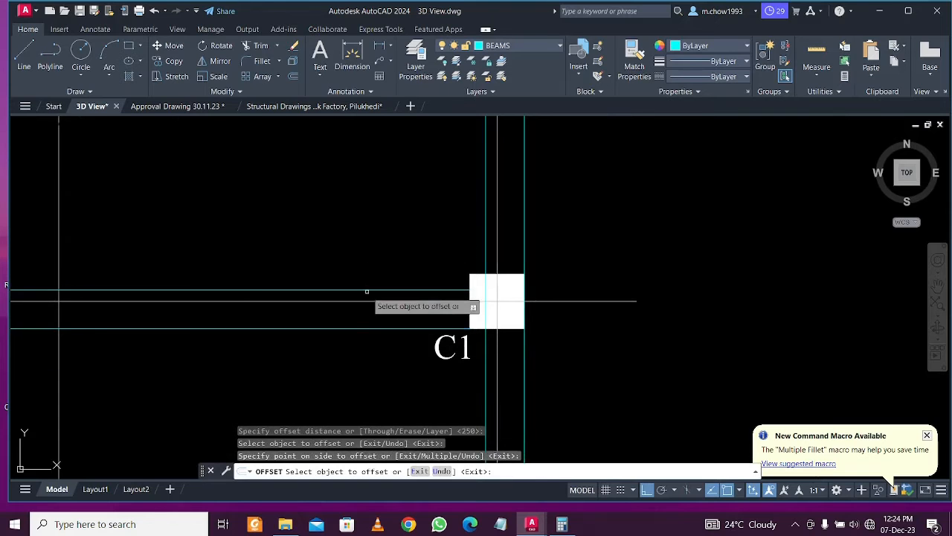
scroll(412, 307, down, 3)
key(Escape)
Draw a horizontal polyline along the lower face of the grid 6 columns, from the grid A column to the grid D column
scroll(387, 313, down, 3)
scroll(706, 312, up, 5)
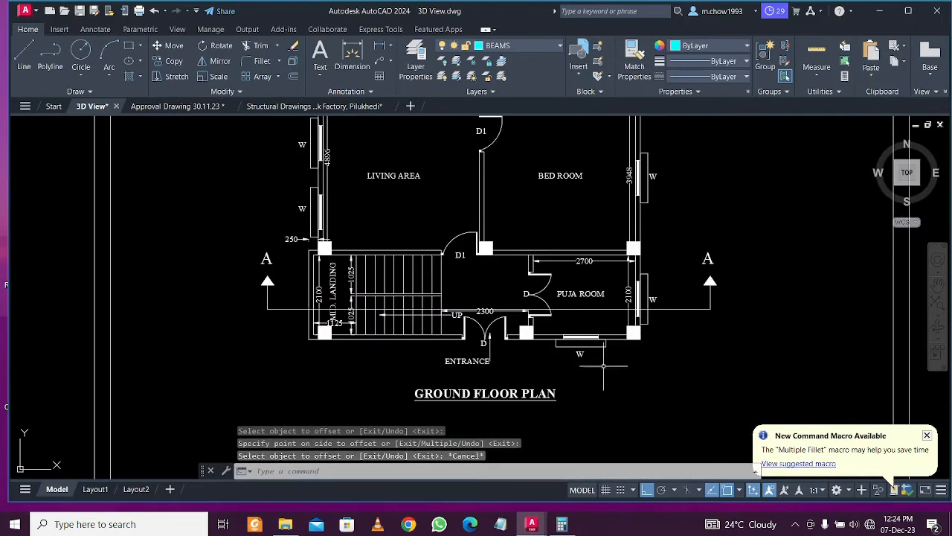
scroll(593, 350, up, 3)
scroll(594, 345, down, 3)
middle_drag(75, 382, 434, 333)
scroll(338, 328, up, 3)
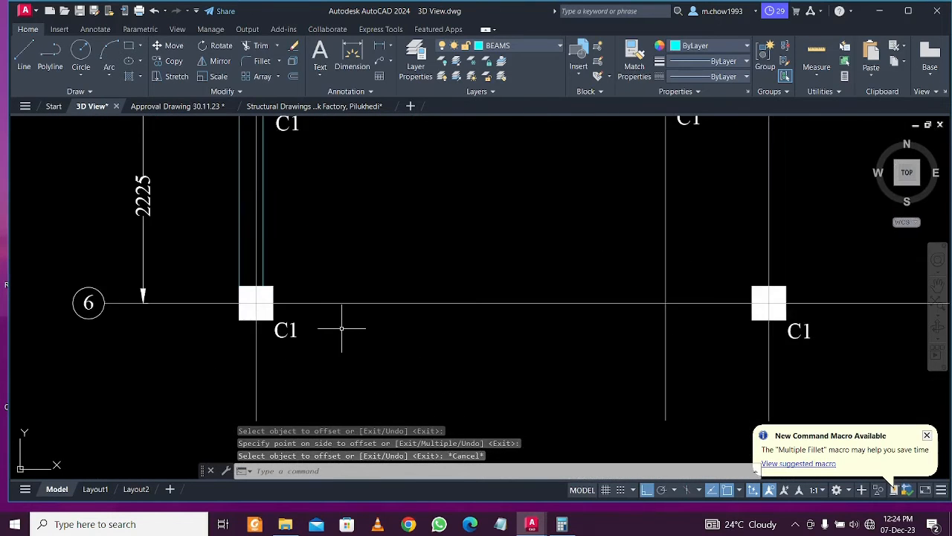
click(64, 66)
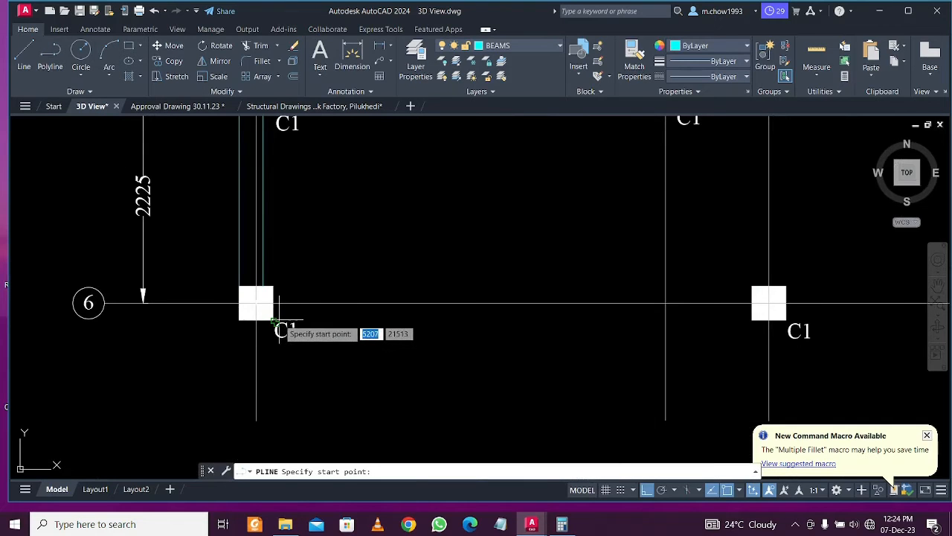
click(274, 322)
scroll(261, 338, down, 4)
scroll(566, 313, up, 6)
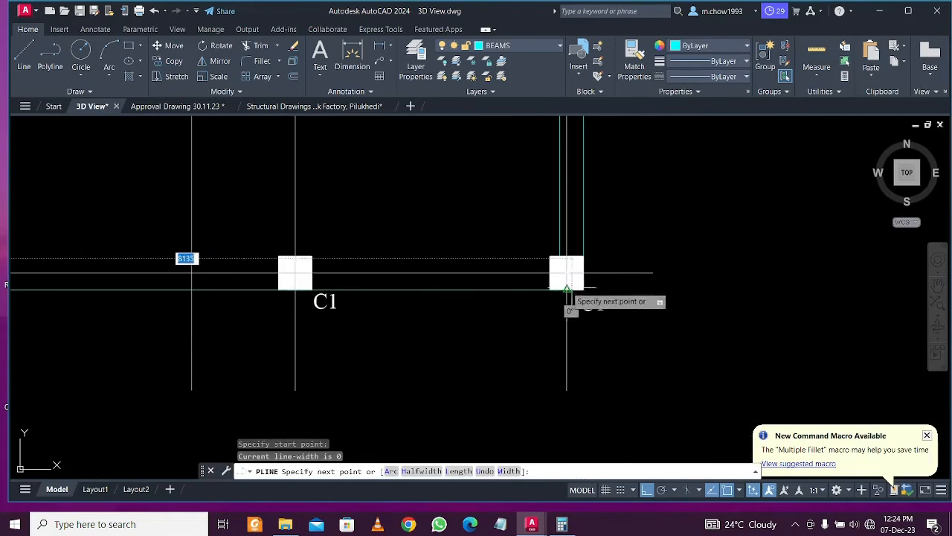
key(Escape)
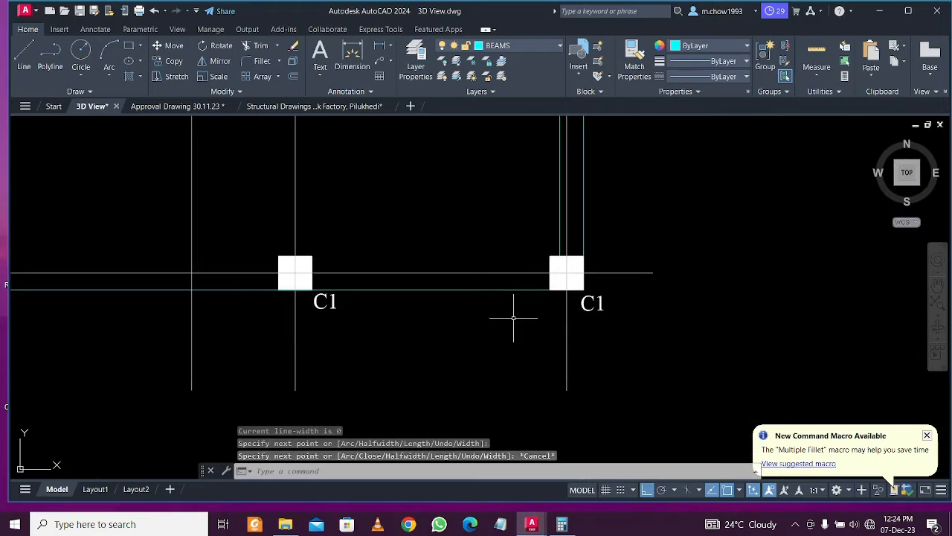
Offset the horizontal beam edge polyline on grid 6 by 250 toward grid 5
text(o)
key(Return)
key(Return)
click(504, 290)
click(489, 165)
key(Escape)
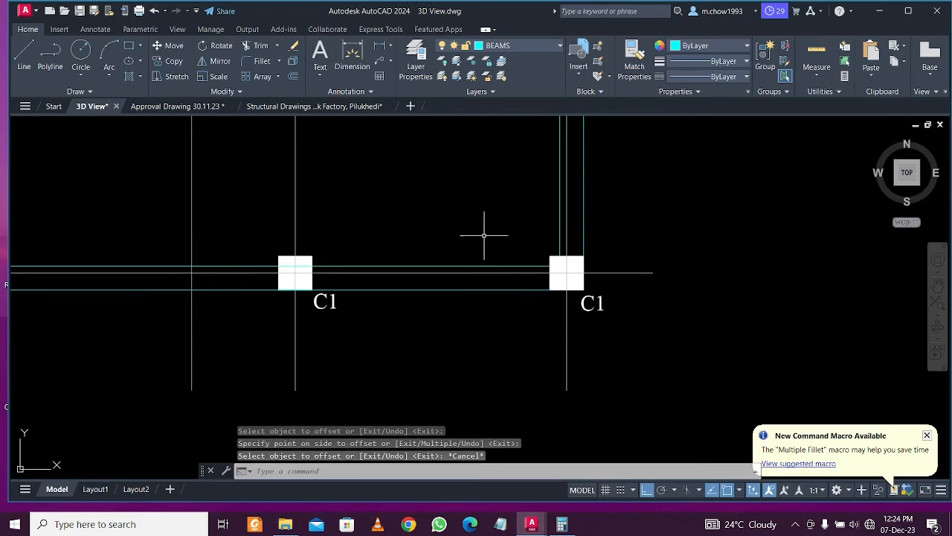
Compare the beam layout with the ground floor plan, examining the wall between the bathroom, toilet and living area near the outer column
scroll(483, 235, down, 4)
scroll(386, 298, up, 3)
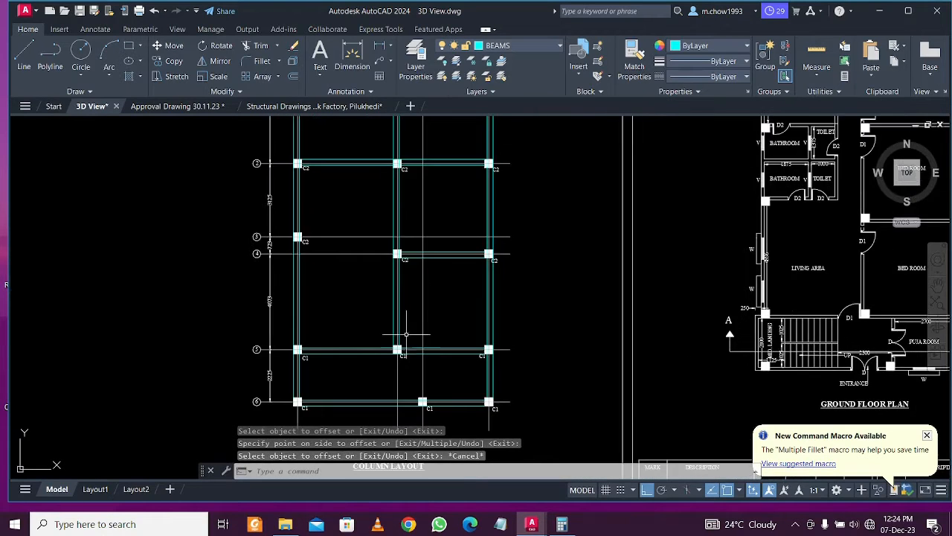
scroll(406, 335, down, 3)
scroll(413, 260, up, 2)
scroll(519, 281, up, 1)
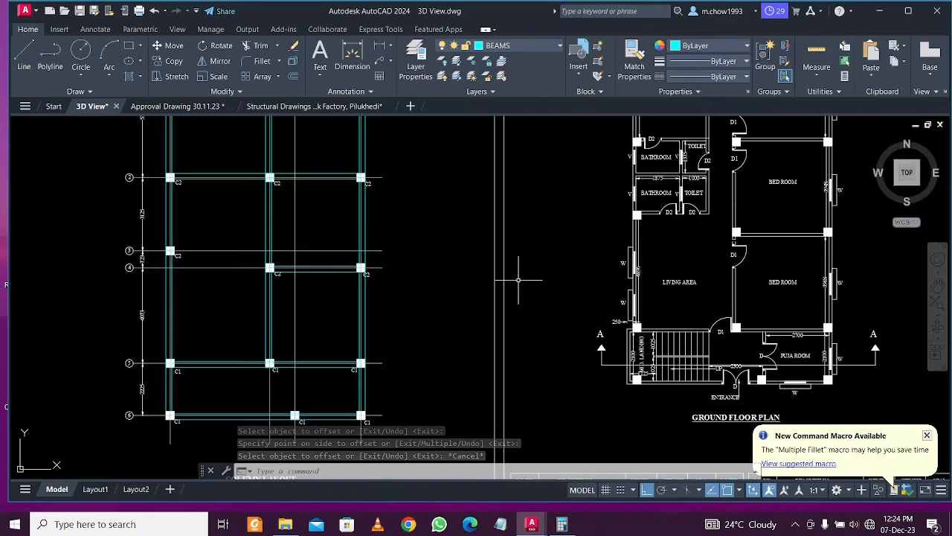
scroll(633, 231, up, 4)
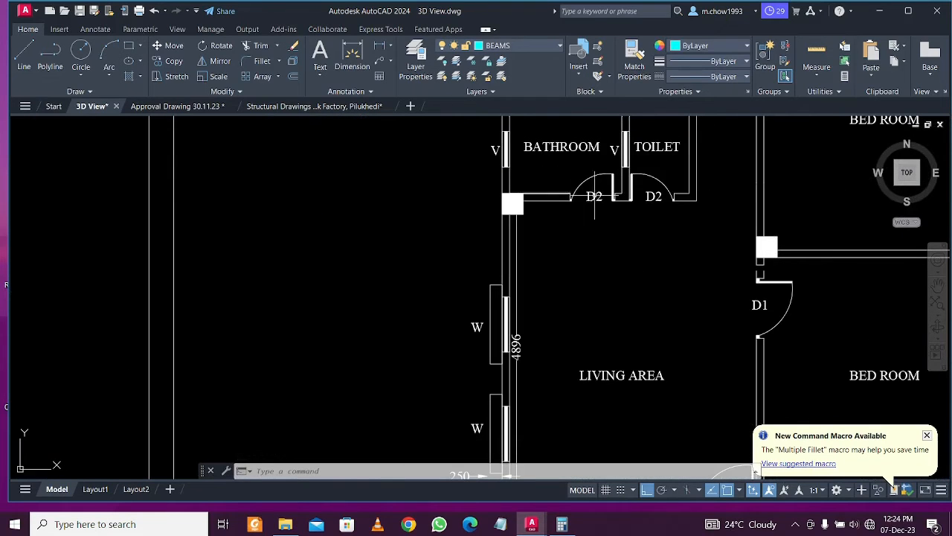
Draw a horizontal beam line from the upper right corner of column C2 on grid 3 to the middle vertical beam
scroll(592, 197, down, 4)
scroll(422, 415, up, 2)
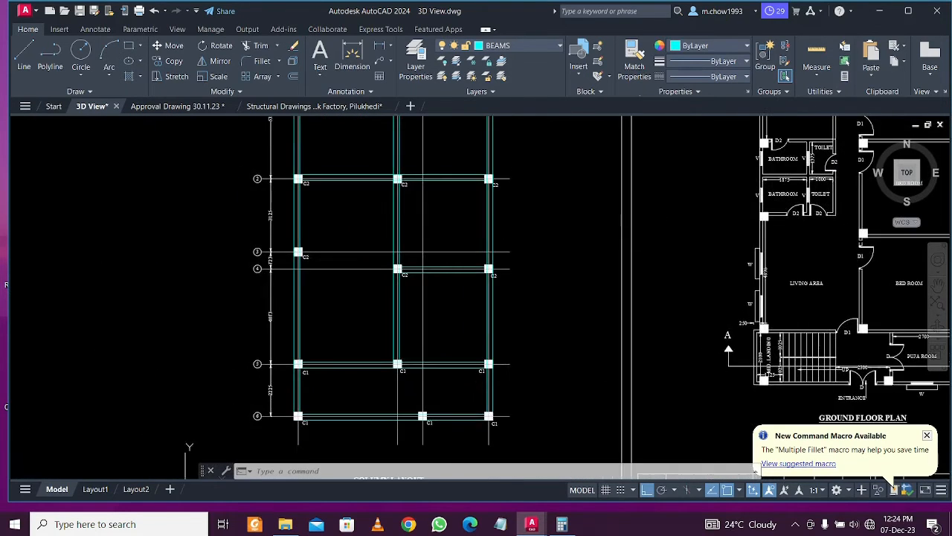
scroll(282, 238, up, 3)
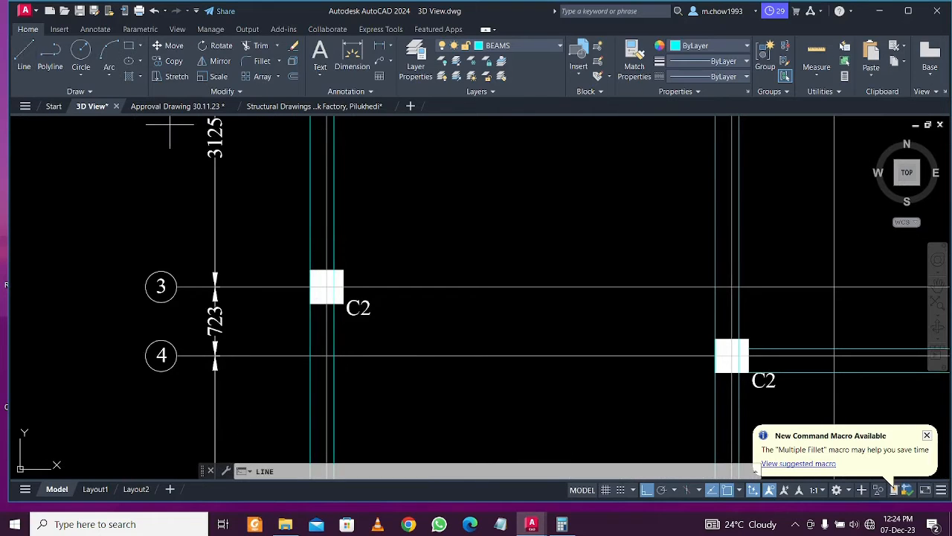
key(Return)
click(344, 269)
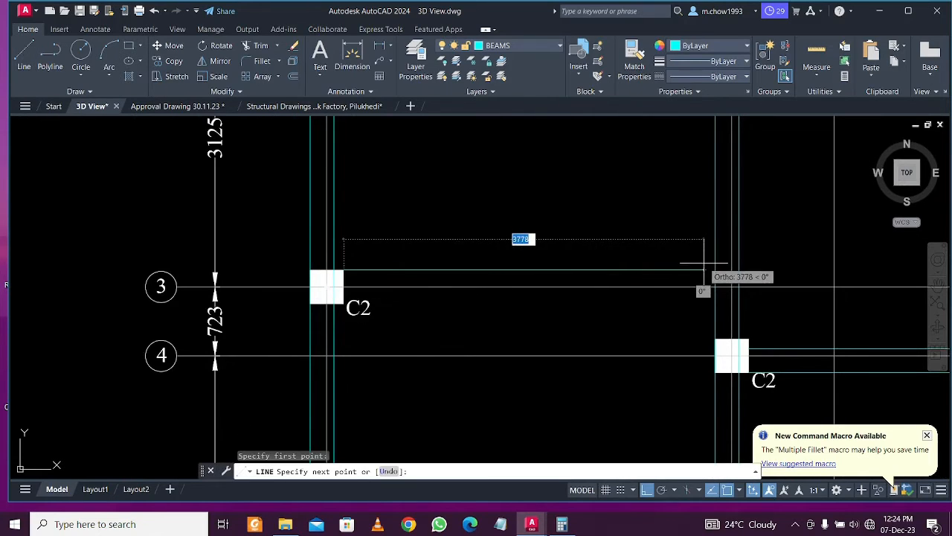
key(Escape)
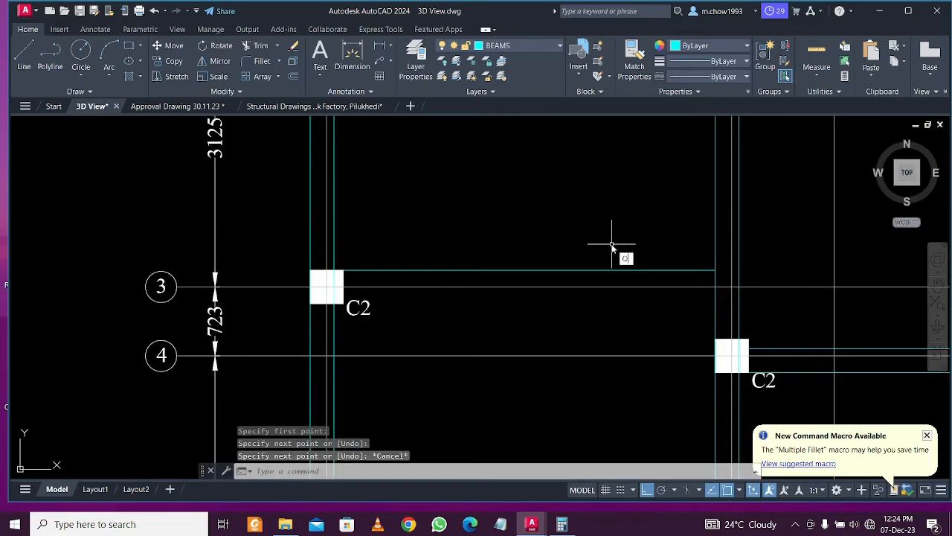
Offset the new grid 3 beam line 250 downward to form the beam's lower edge
key(Return)
key(Return)
click(612, 269)
click(617, 318)
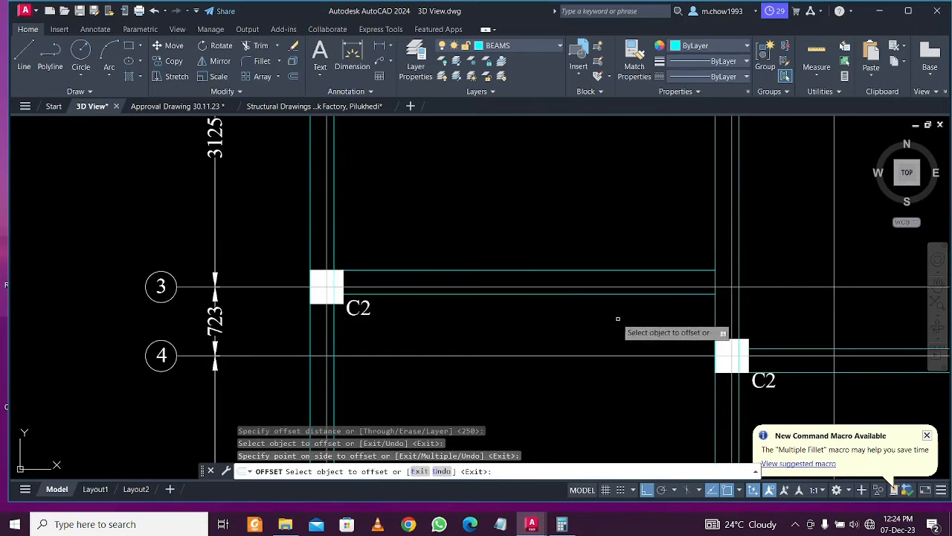
scroll(524, 229, down, 3)
key(Escape)
Compare the beams in the column layout with the walls on the ground floor plan
scroll(665, 284, down, 1)
middle_drag(705, 296, 518, 309)
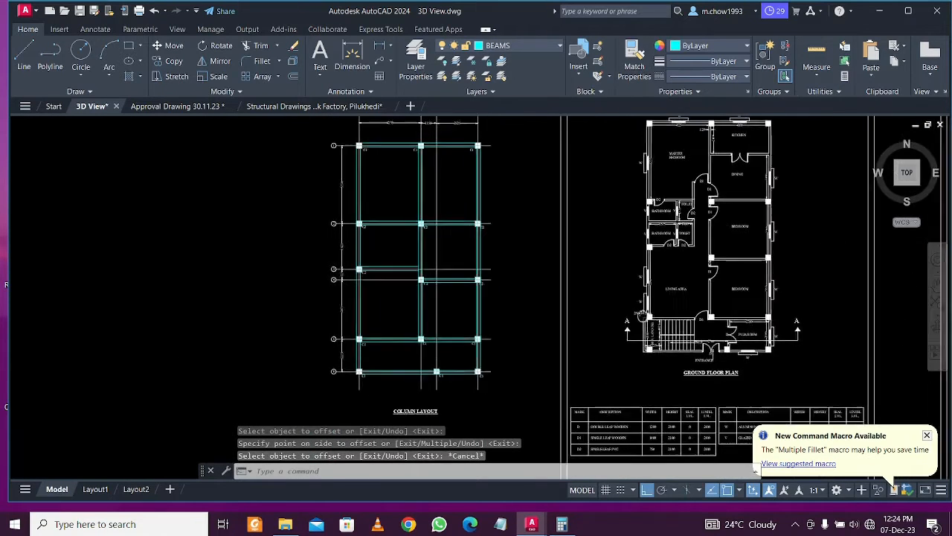
middle_drag(739, 296, 661, 295)
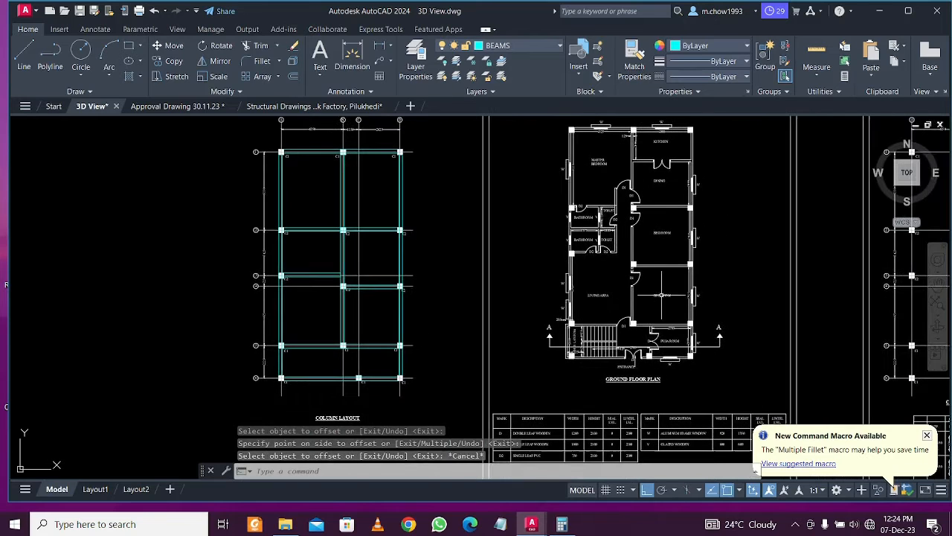
scroll(660, 295, up, 2)
scroll(660, 295, down, 2)
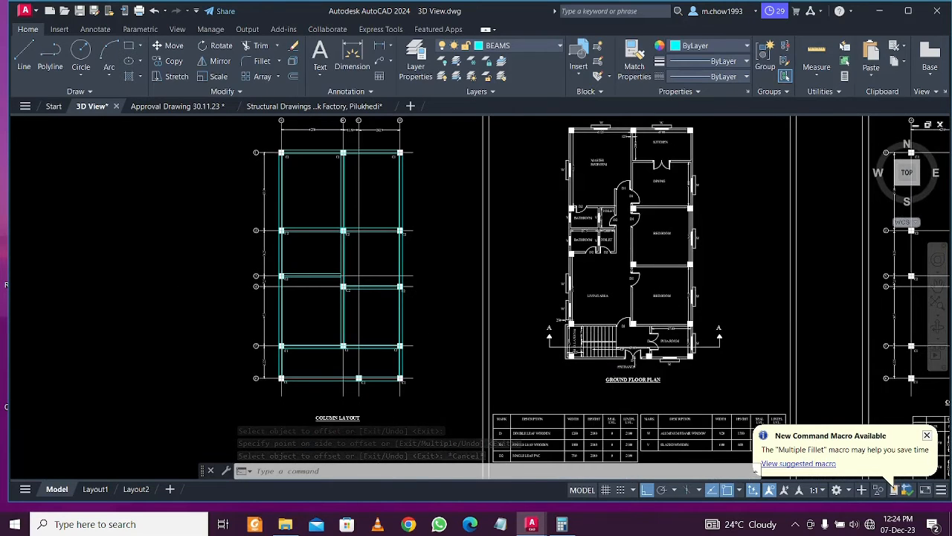
scroll(634, 333, up, 4)
scroll(673, 297, down, 6)
Extend both lines of the middle vertical beam from grid 5 down to the upper line of the grid 6 beam
scroll(446, 340, up, 8)
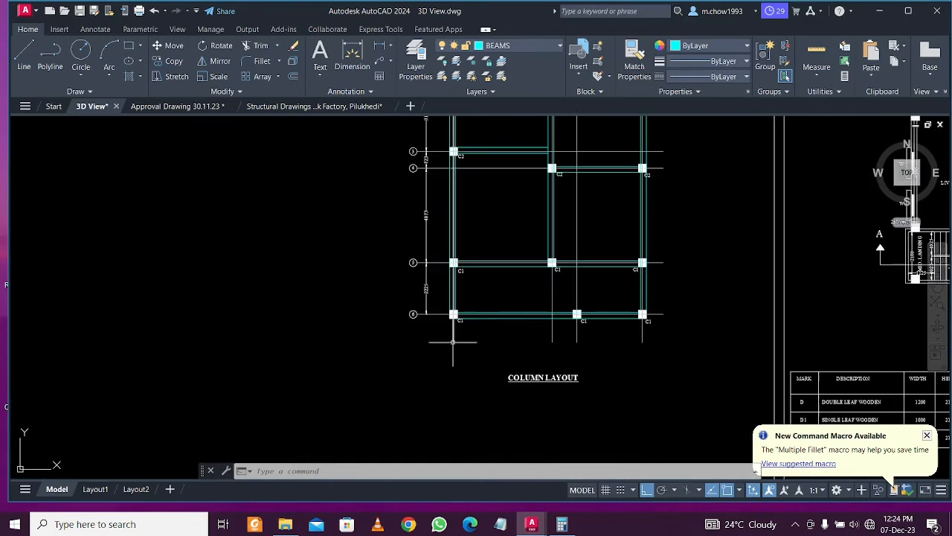
scroll(551, 358, up, 3)
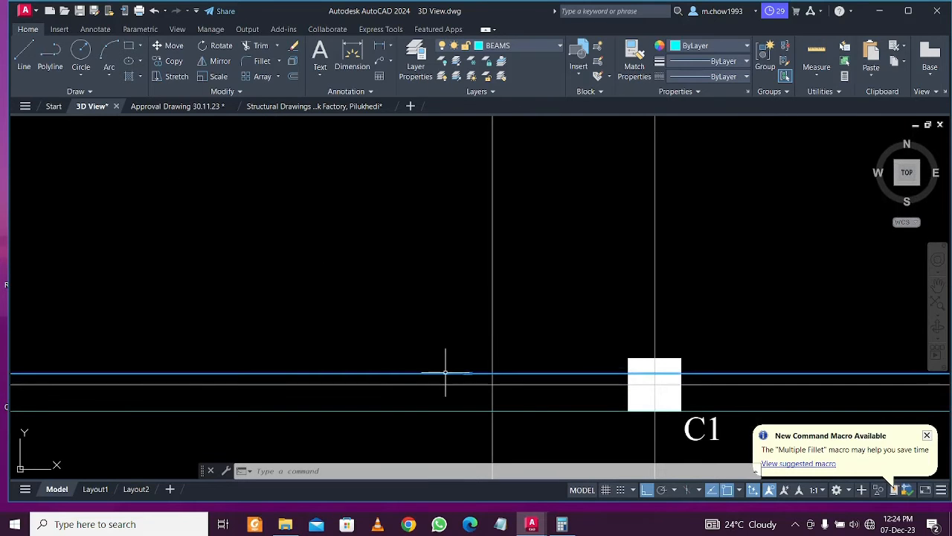
text(ex)
key(Return)
scroll(435, 301, down, 3)
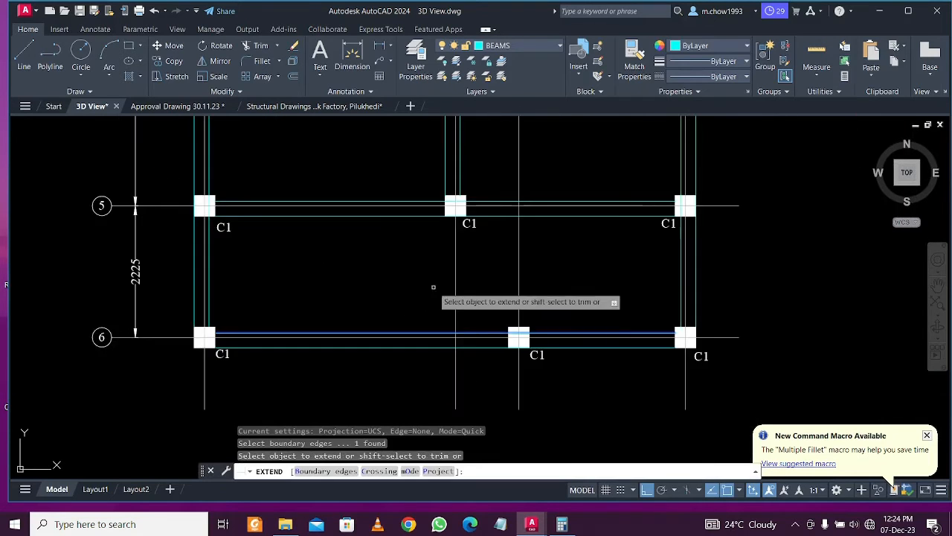
scroll(457, 269, up, 4)
click(467, 256)
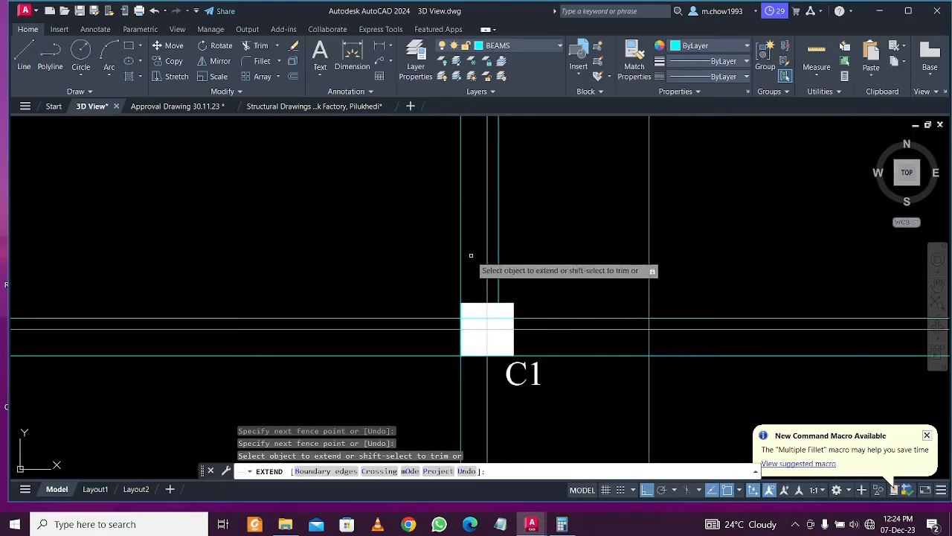
click(508, 259)
click(497, 267)
scroll(549, 253, down, 3)
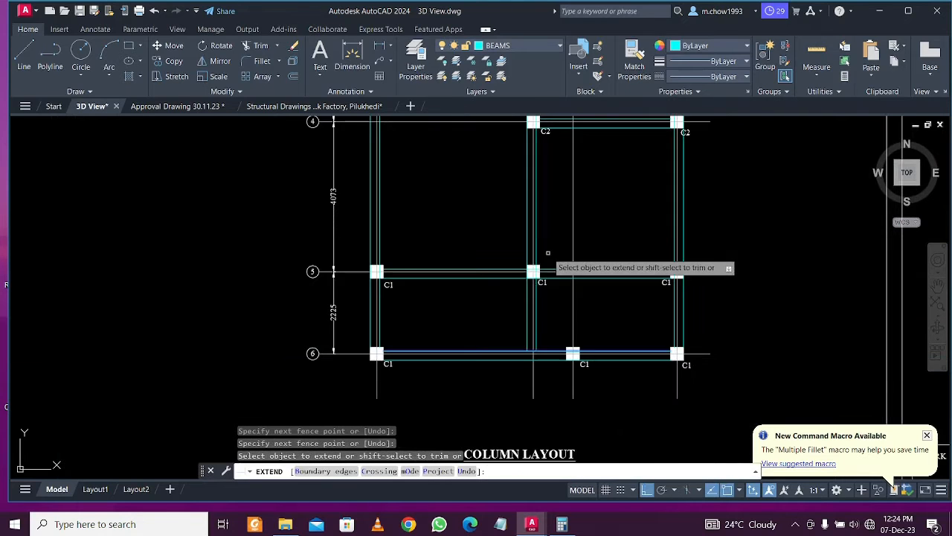
key(Escape)
Examine the walls around the kitchen and master bedroom on the ground floor plan
scroll(535, 311, down, 1)
middle_drag(602, 273, 456, 324)
scroll(499, 298, down, 1)
mouse_move(500, 299)
middle_down()
mouse_move(453, 340)
mouse_move(451, 416)
middle_up()
scroll(707, 253, up, 4)
scroll(695, 255, up, 2)
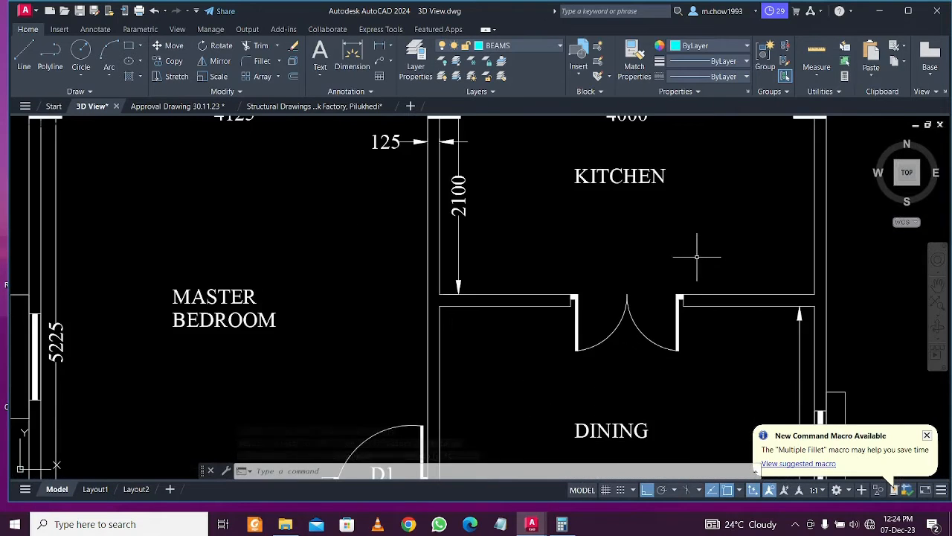
scroll(549, 212, down, 1)
middle_drag(548, 213, 556, 225)
scroll(545, 207, up, 4)
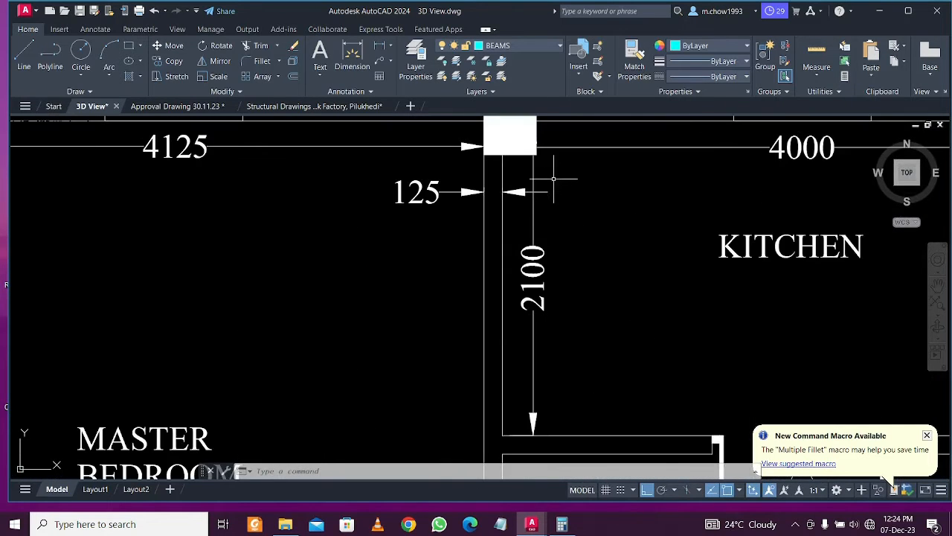
click(543, 220)
click(527, 220)
scroll(594, 222, down, 1)
key(Escape)
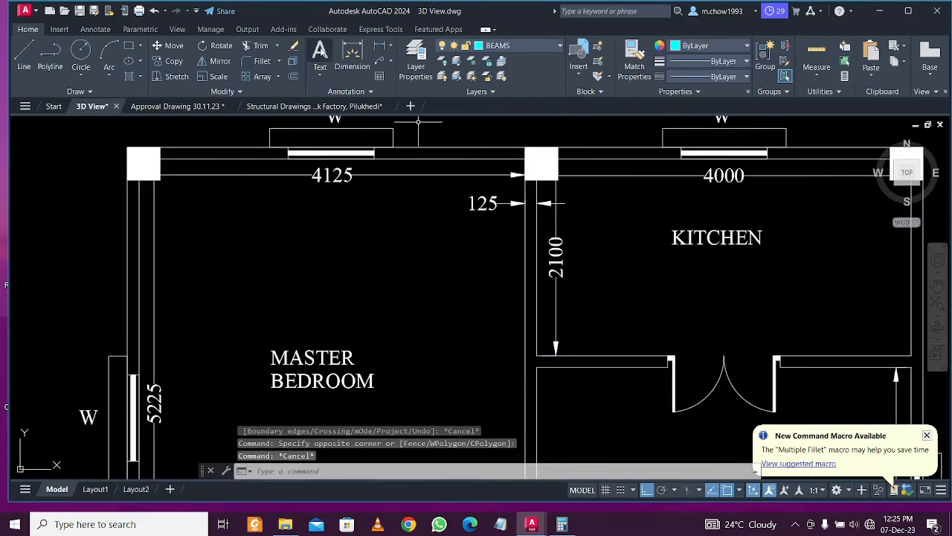
Add a vertical linear dimension in the kitchen from the outer line of the upper wall to the lower wall
click(381, 46)
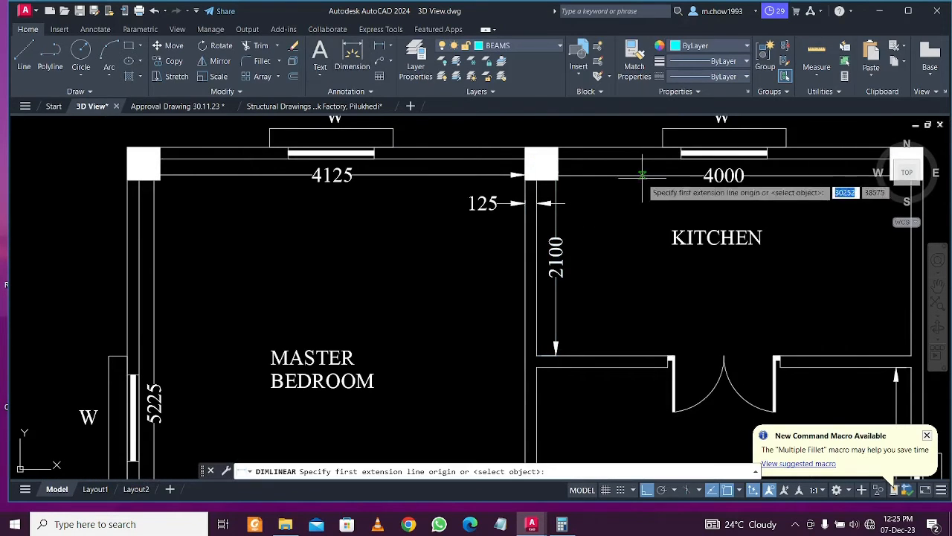
click(616, 147)
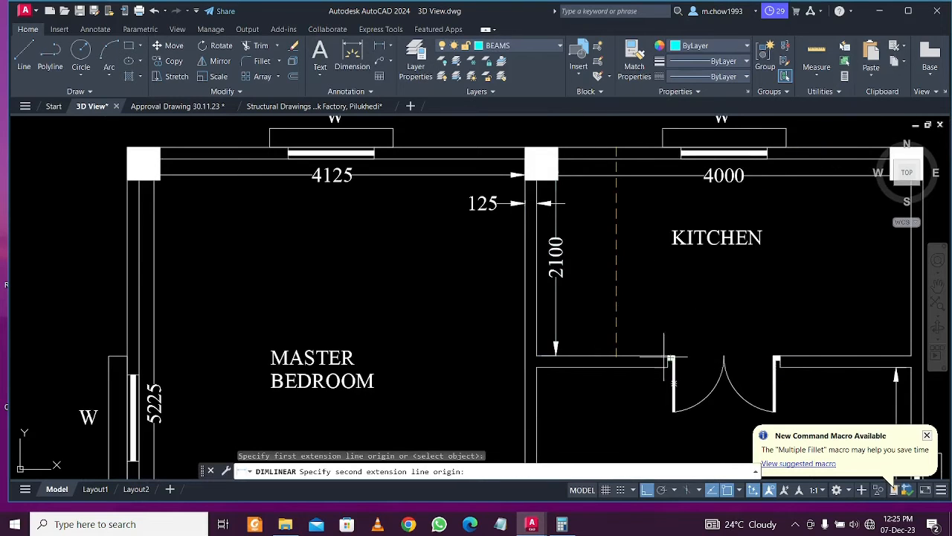
click(615, 357)
click(612, 300)
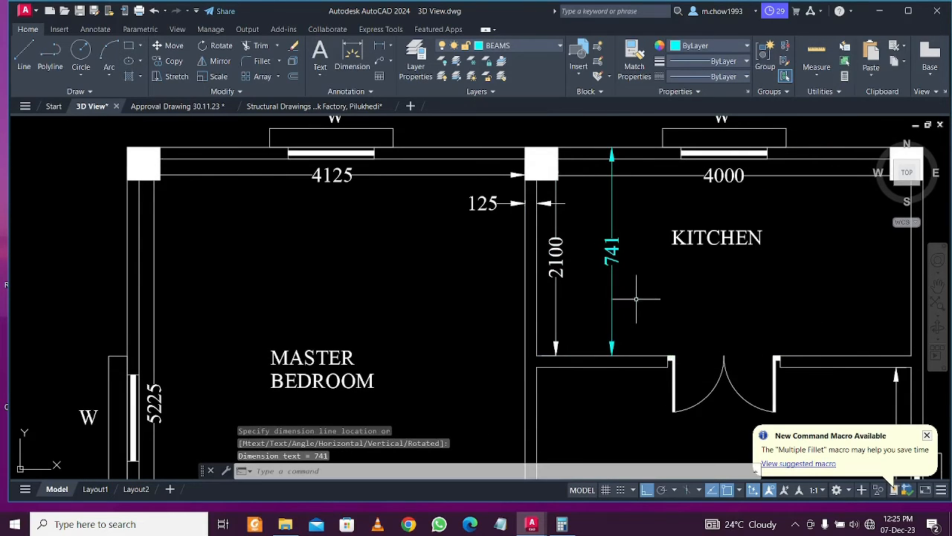
scroll(633, 298, down, 6)
scroll(446, 256, up, 2)
scroll(431, 215, up, 4)
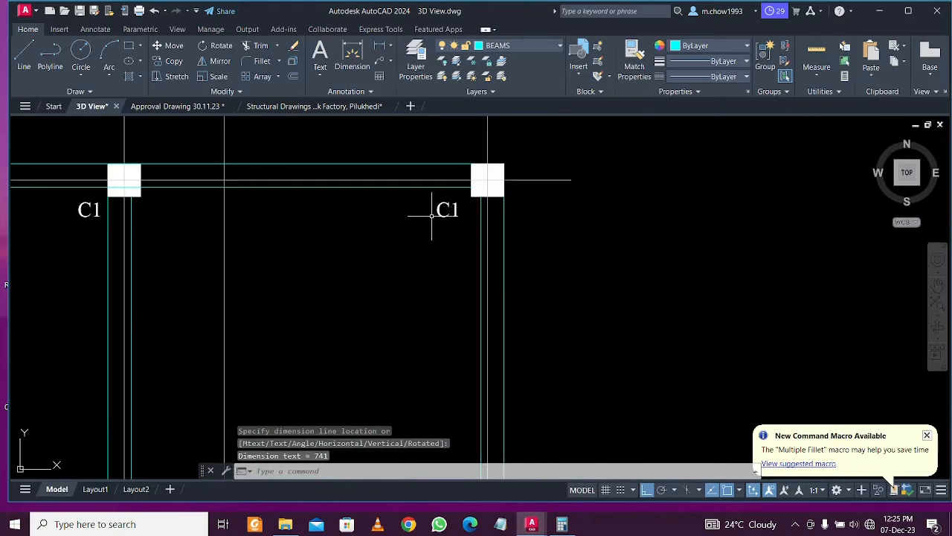
scroll(404, 296, down, 2)
text(o)
key(Return)
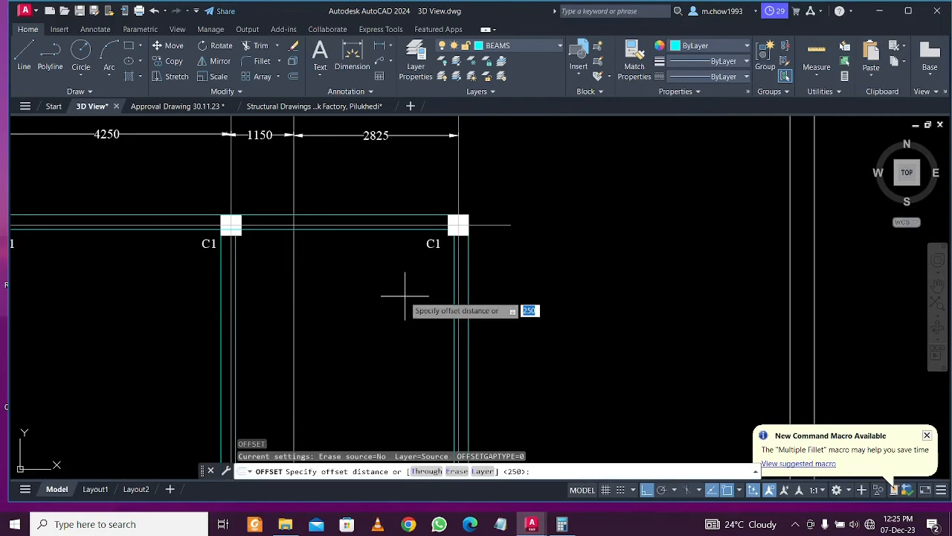
key(Return)
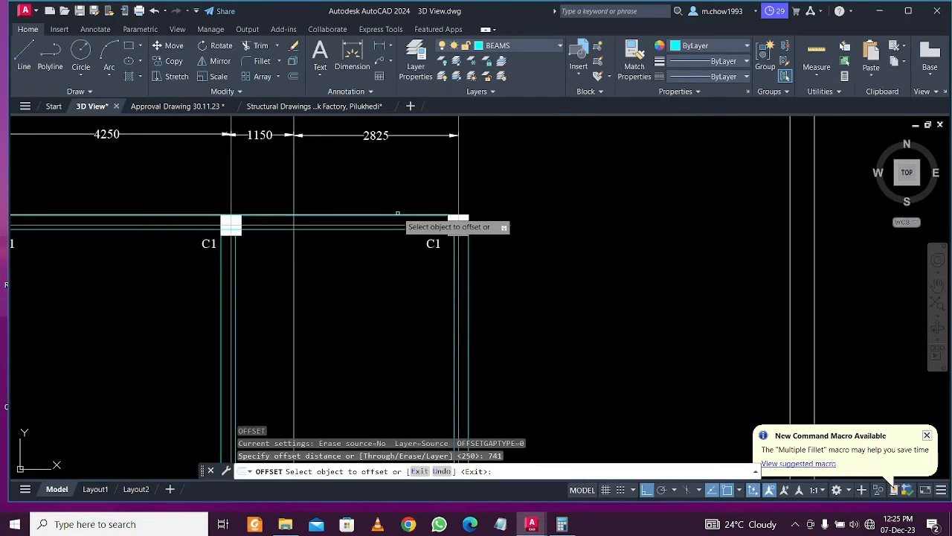
click(390, 216)
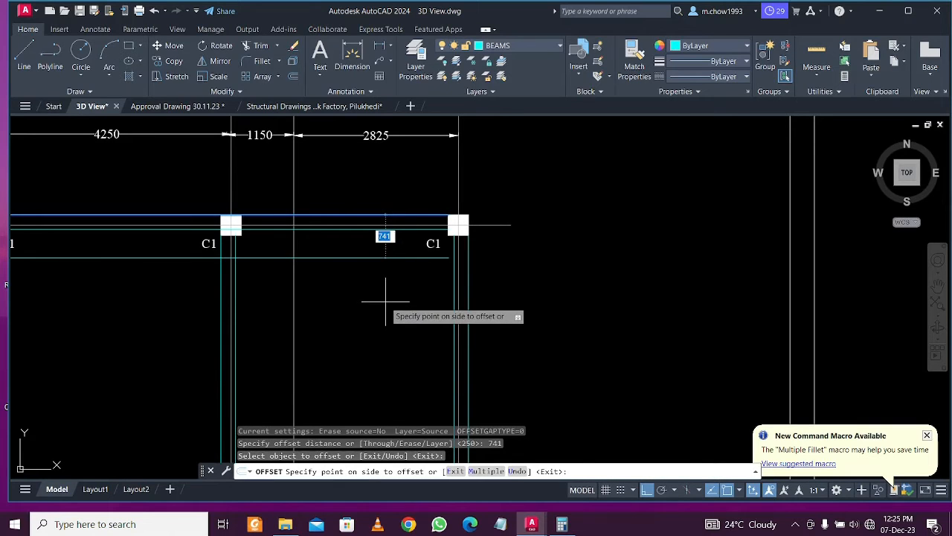
scroll(385, 301, down, 5)
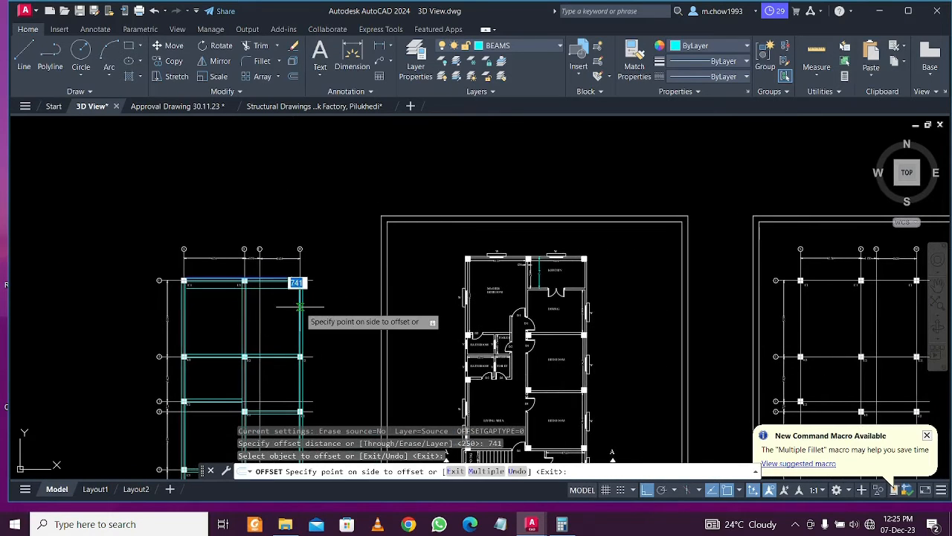
key(Escape)
Apply the d100 dimension style to the new vertical kitchen dimension and make d100 the current style
scroll(530, 277, up, 6)
scroll(615, 342, down, 1)
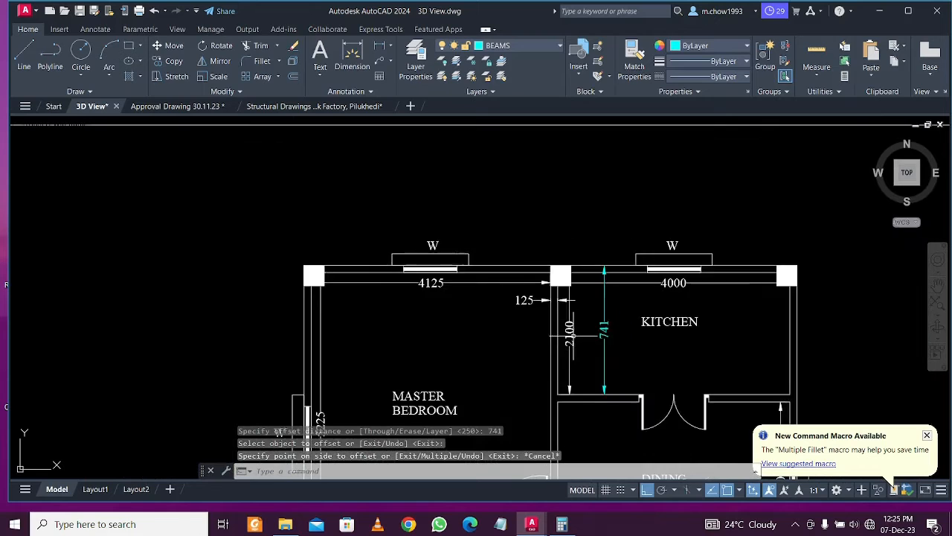
scroll(615, 342, up, 2)
click(615, 343)
click(574, 287)
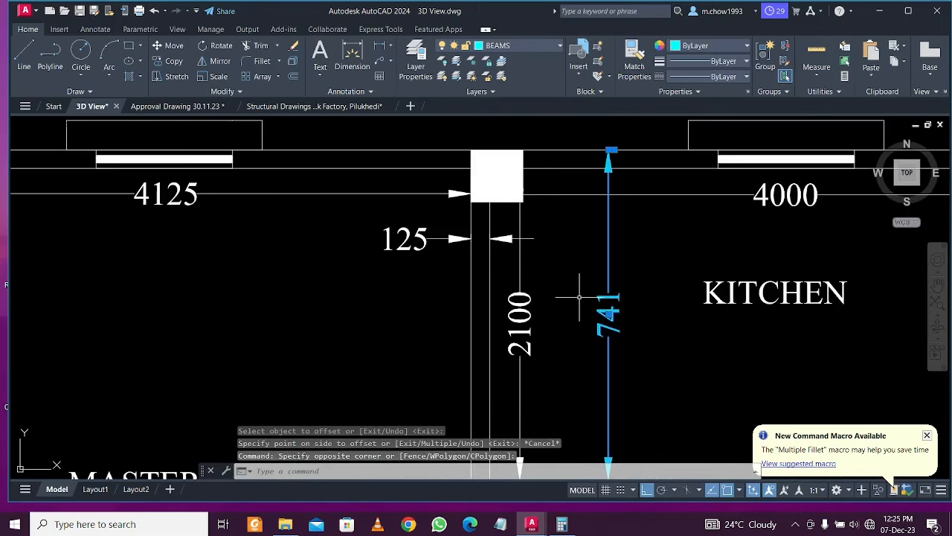
click(96, 30)
click(284, 46)
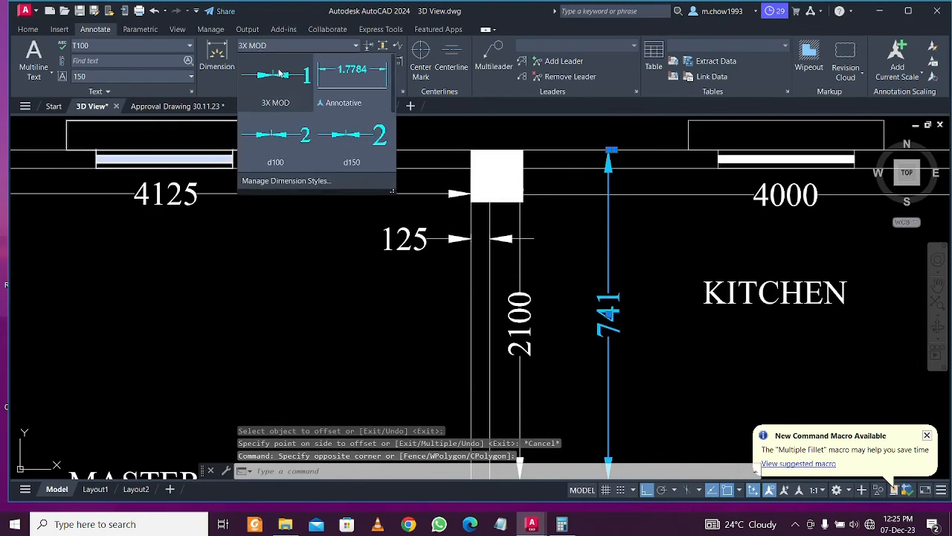
click(279, 155)
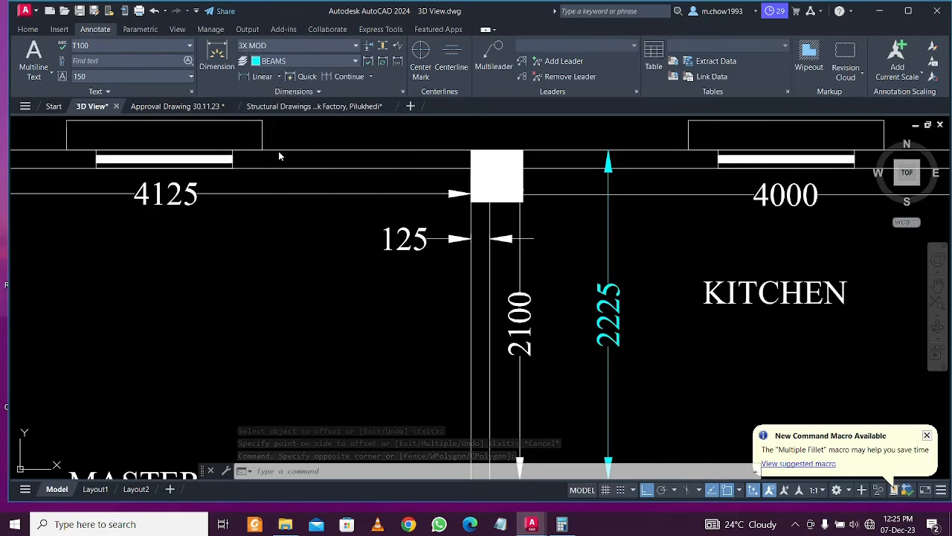
key(Escape)
click(324, 48)
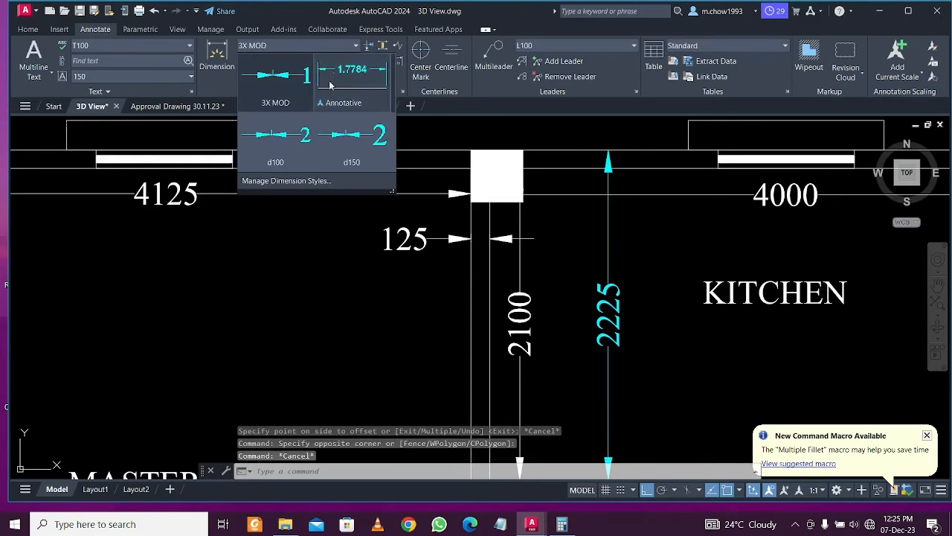
click(291, 147)
Check the restyled vertical dimension in the kitchen
scroll(423, 278, down, 4)
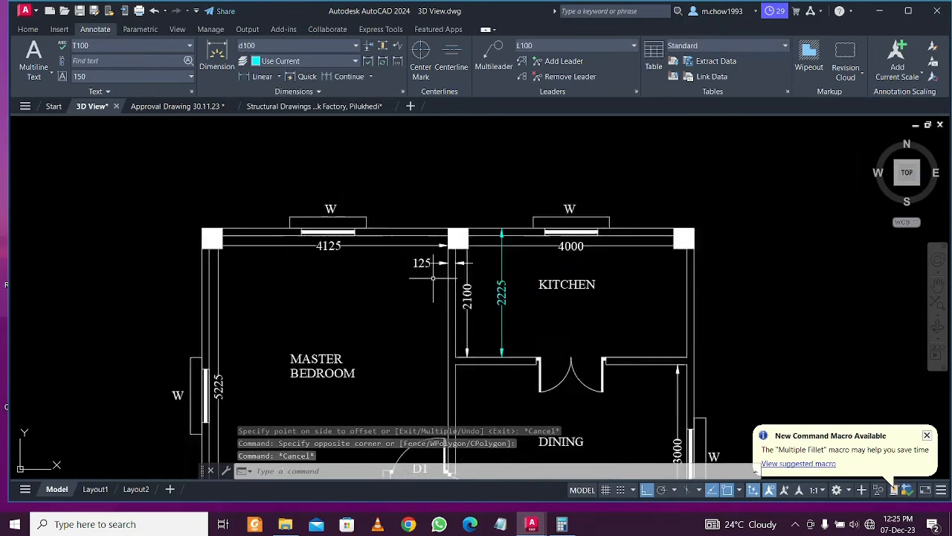
scroll(477, 275, up, 2)
scroll(490, 272, up, 3)
click(551, 297)
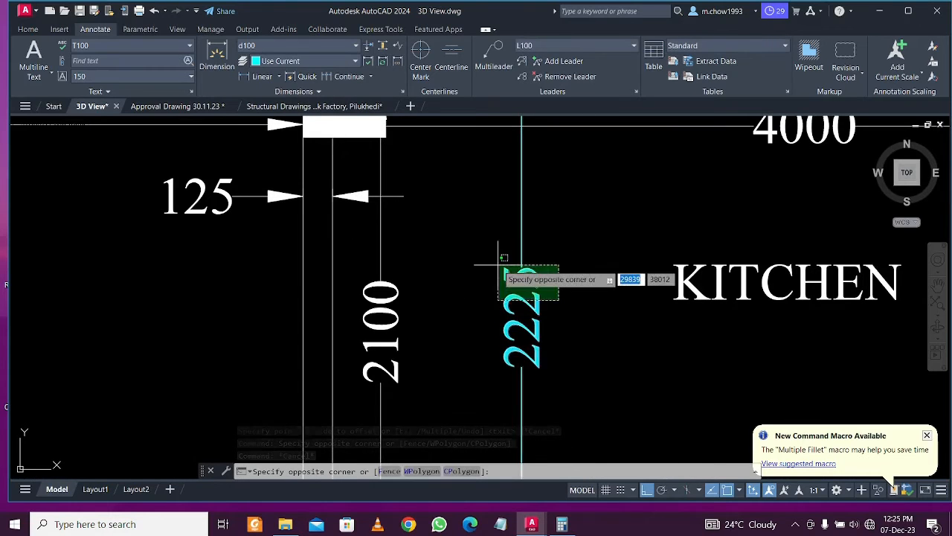
key(Escape)
scroll(575, 290, down, 4)
scroll(576, 305, up, 4)
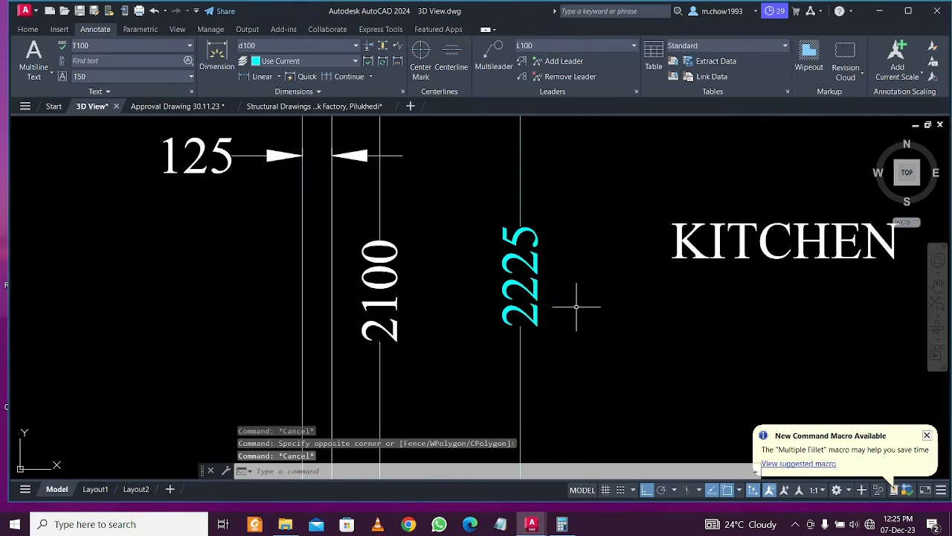
Offset the outer line of the top beam 2225 downward in the bay between the middle and right columns
scroll(576, 306, down, 6)
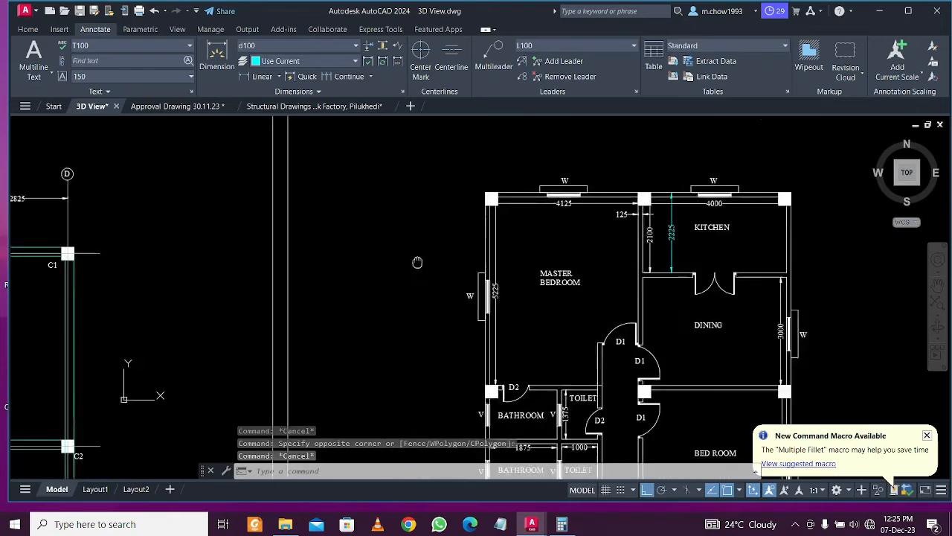
scroll(267, 262, up, 4)
middle_drag(573, 221, 358, 285)
middle_drag(424, 278, 402, 279)
text(o)
key(Return)
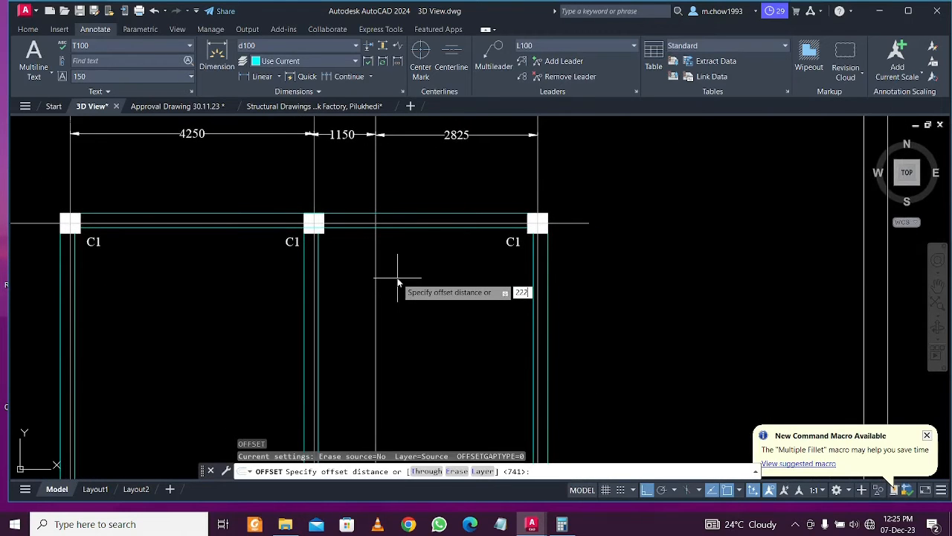
key(Return)
click(421, 221)
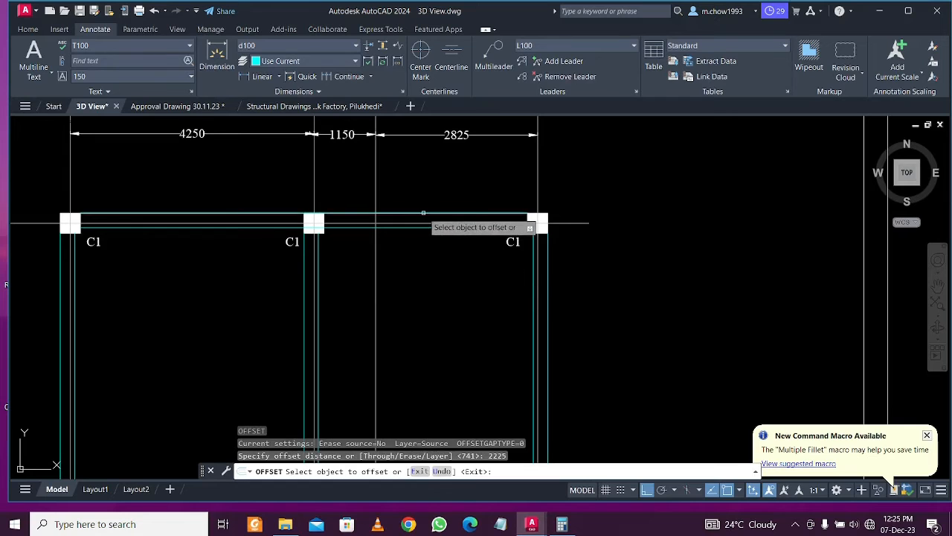
click(422, 313)
key(Escape)
Extend the new horizontal beam line to the inner edge of the right vertical beam
scroll(429, 272, up, 2)
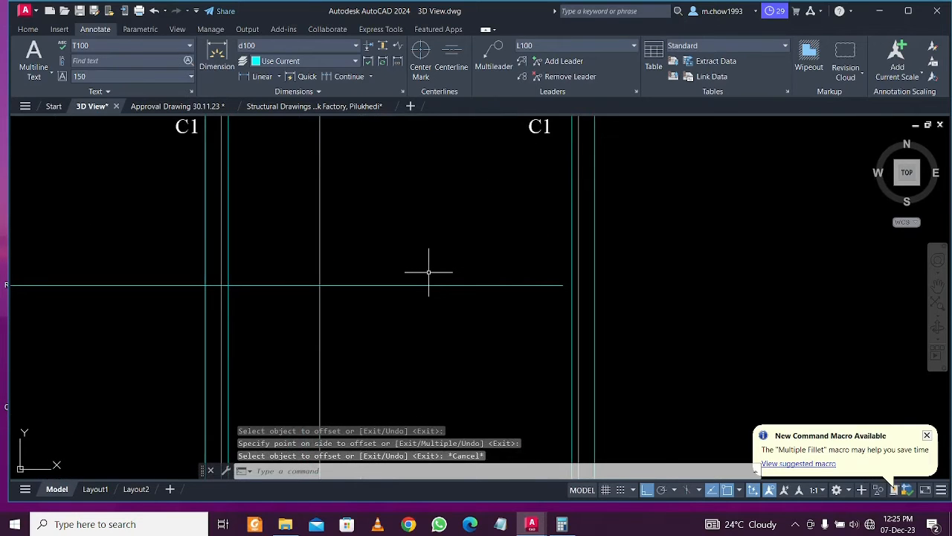
scroll(429, 272, down, 1)
scroll(437, 278, up, 1)
click(472, 306)
click(447, 266)
scroll(557, 298, up, 2)
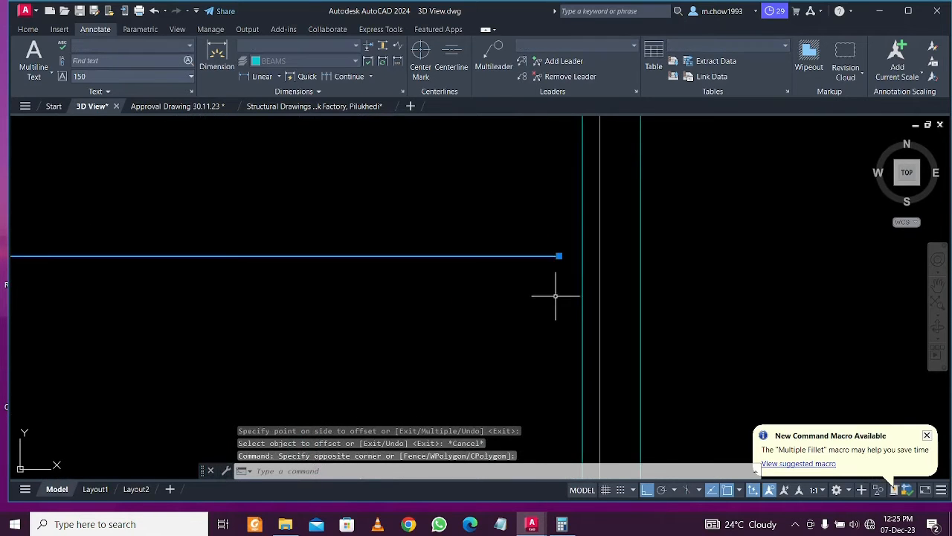
key(Escape)
click(585, 280)
click(545, 272)
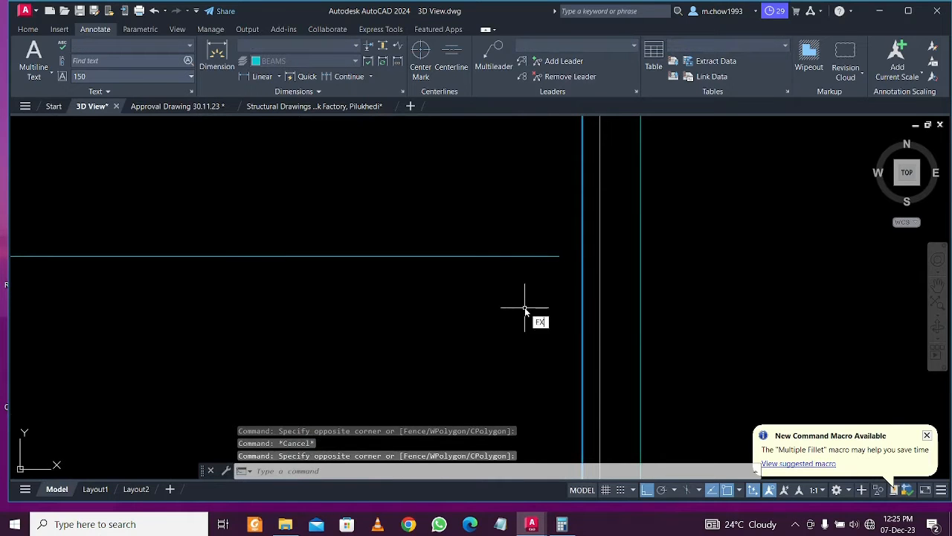
key(Return)
click(517, 312)
click(376, 187)
key(Escape)
Trim the new horizontal beam line where it runs past the middle vertical beam into the left bay
scroll(464, 228, down, 3)
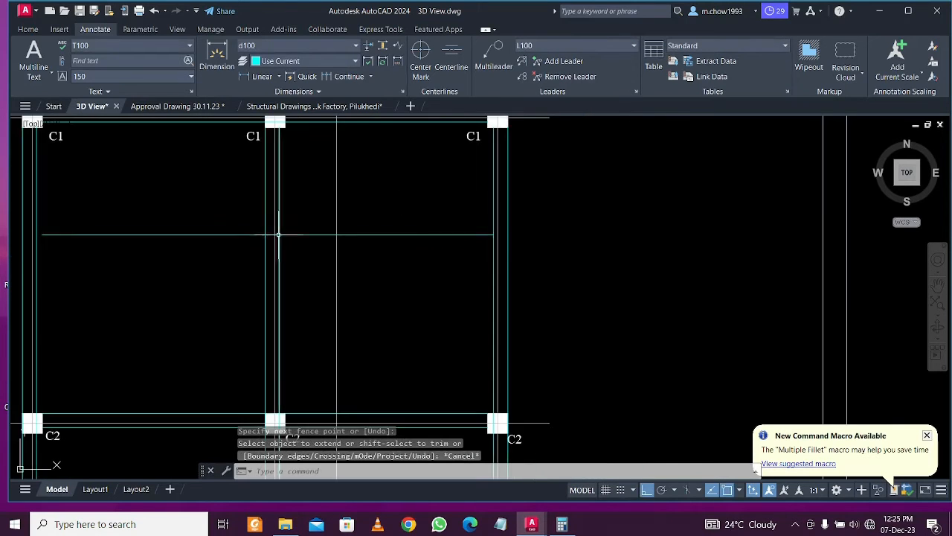
scroll(256, 238, up, 4)
scroll(440, 276, up, 3)
middle_drag(485, 200, 461, 237)
middle_drag(409, 246, 379, 248)
text(tr)
key(Return)
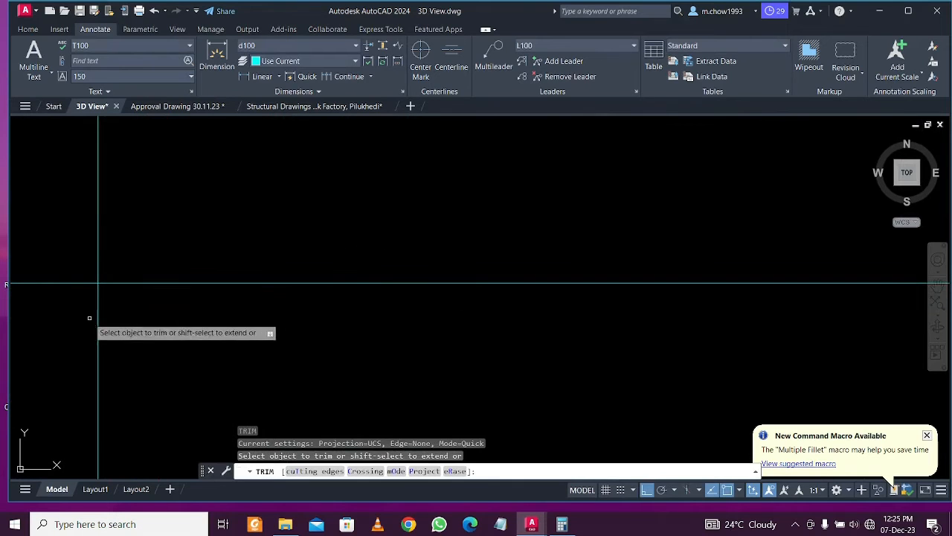
drag(68, 322, 65, 220)
key(Escape)
scroll(305, 247, down, 4)
scroll(190, 288, down, 2)
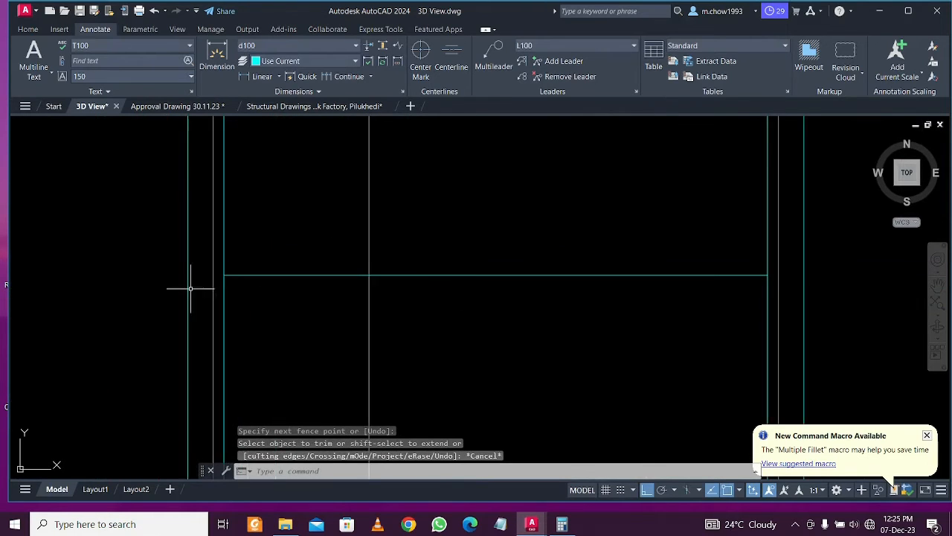
Offset the trimmed horizontal beam line 250 downward to form the second edge of the kitchen beam
scroll(214, 285, down, 5)
middle_drag(367, 283, 379, 328)
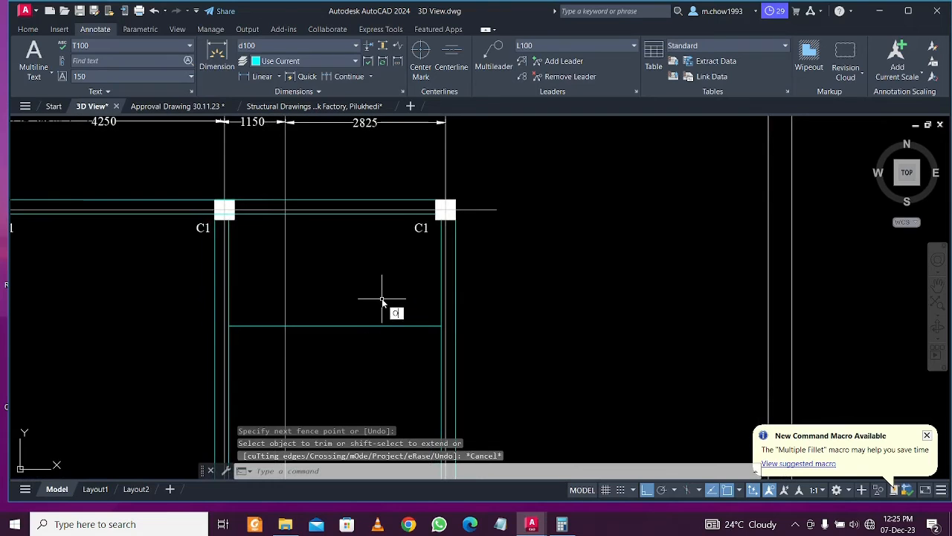
text(o)
key(Return)
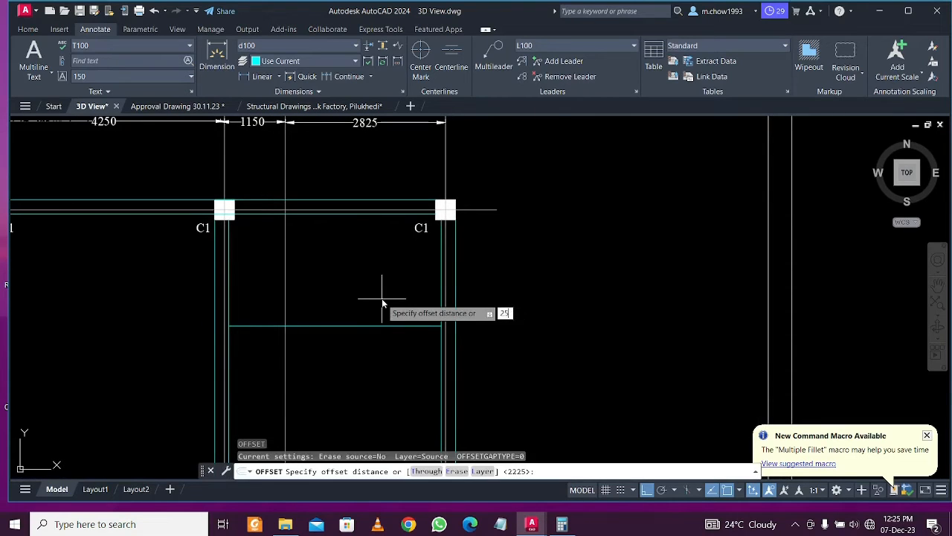
text(250)
key(Return)
click(379, 324)
click(366, 353)
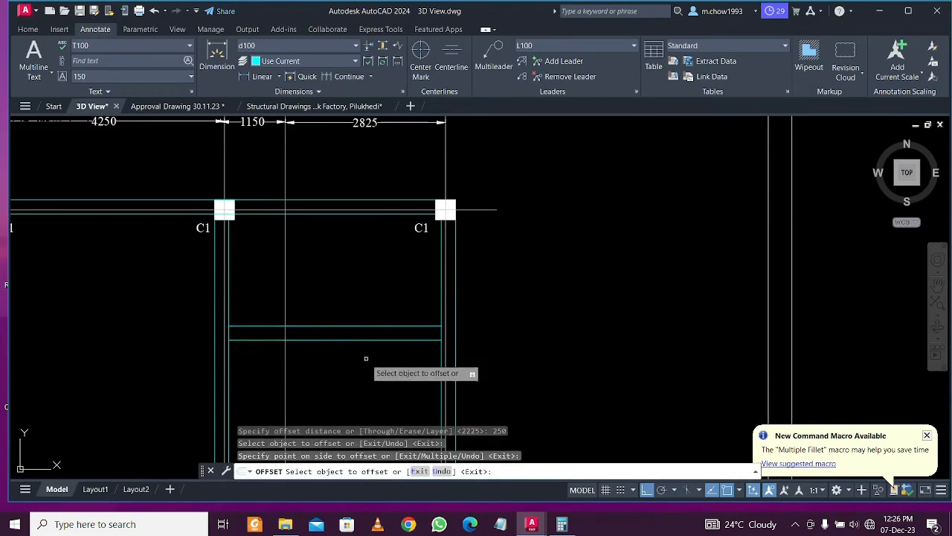
scroll(382, 345, down, 5)
key(Escape)
Compare the beams in the layout with the bathroom, toilet and lower walls of the ground floor plan
middle_drag(436, 365, 433, 290)
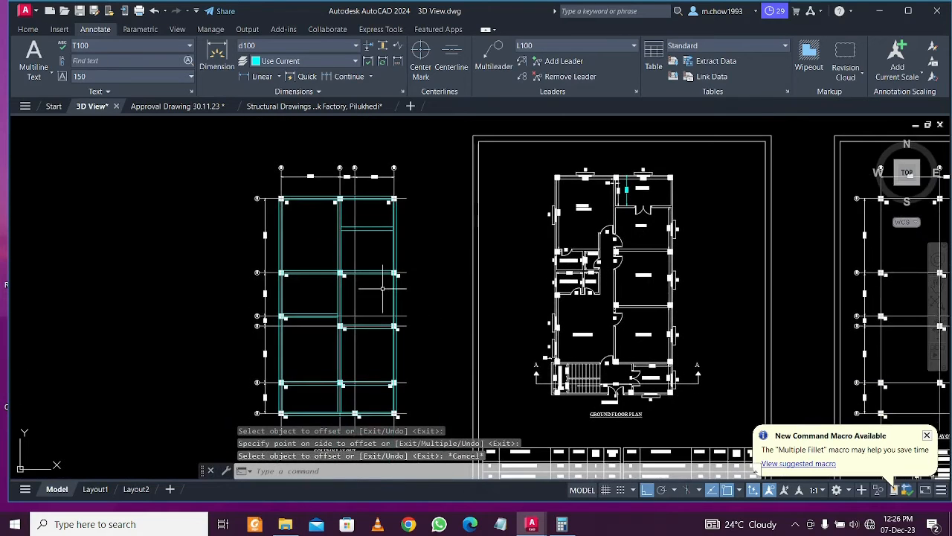
scroll(314, 295, up, 4)
scroll(293, 287, down, 2)
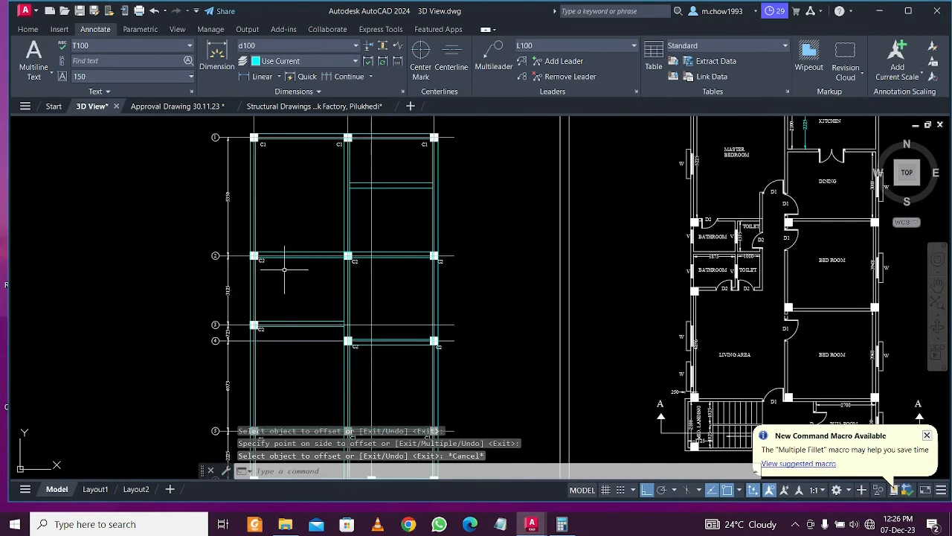
middle_drag(354, 267, 294, 280)
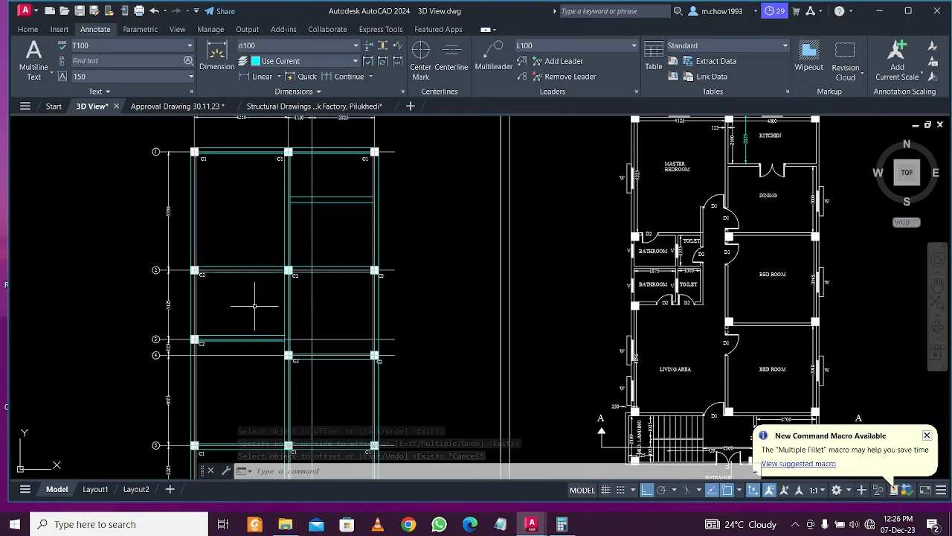
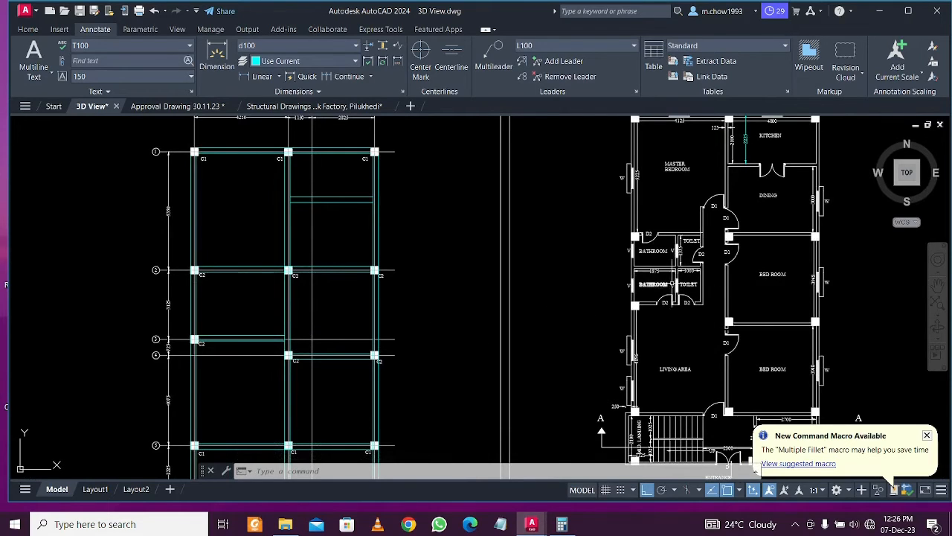
scroll(699, 263, up, 4)
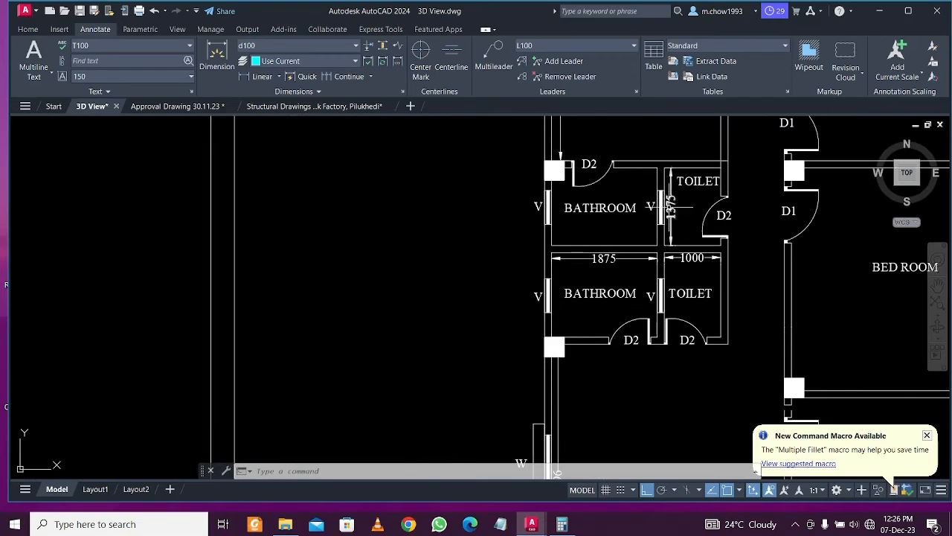
scroll(667, 243, down, 4)
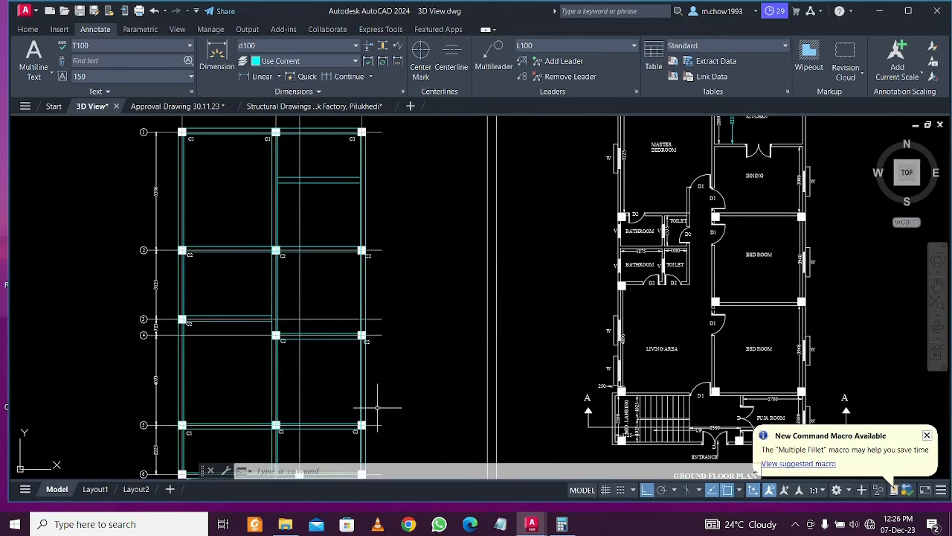
scroll(377, 408, down, 2)
scroll(336, 364, up, 2)
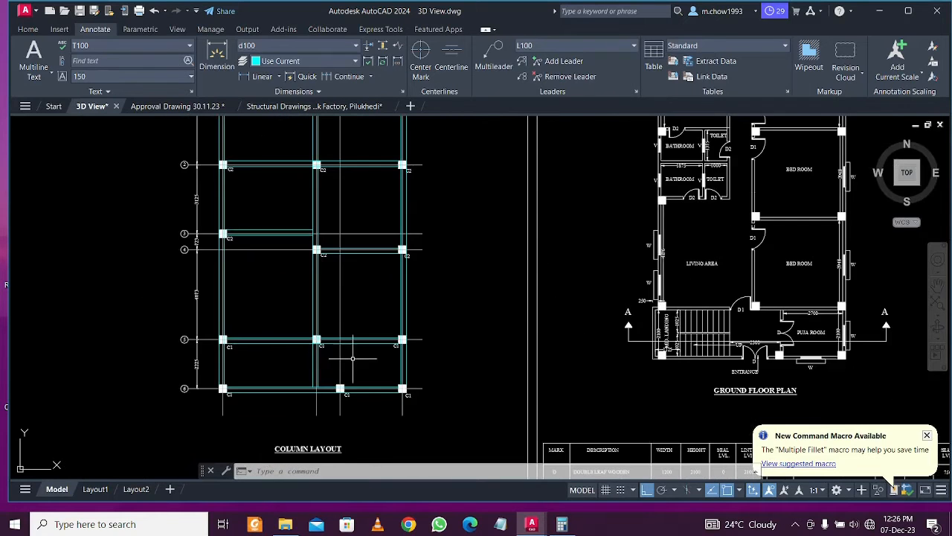
Change the title below the beam layout from COLUMN LAYOUT to PLINTH LAYOUT
scroll(333, 372, down, 2)
scroll(299, 375, up, 5)
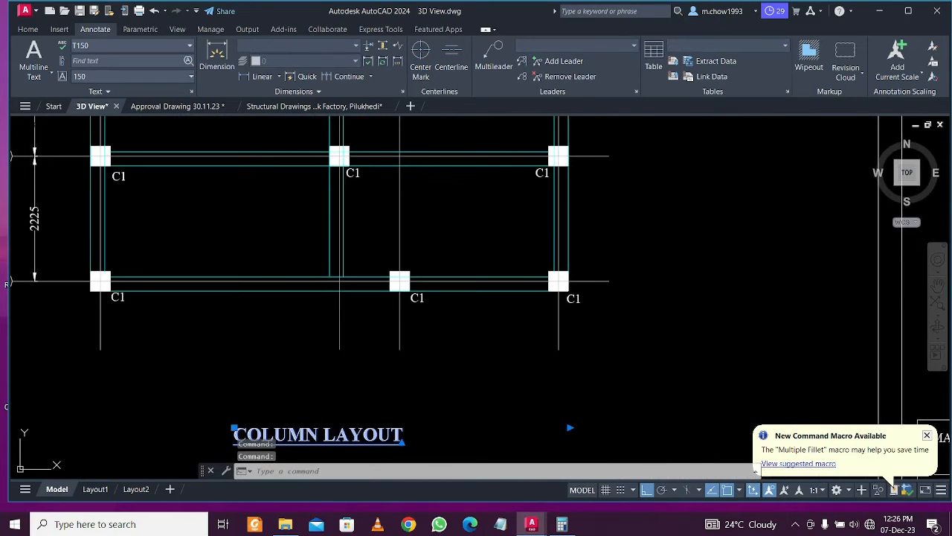
double_click(313, 438)
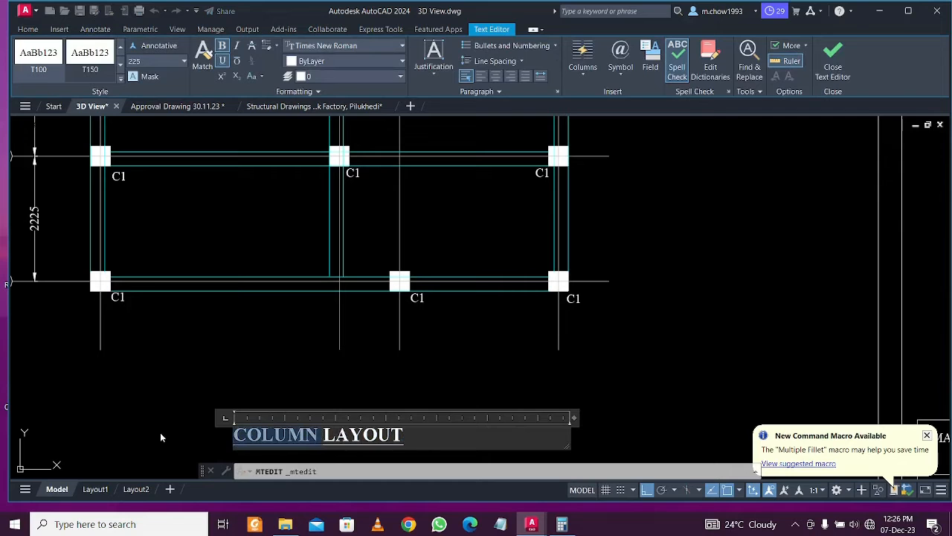
text(PLINTH)
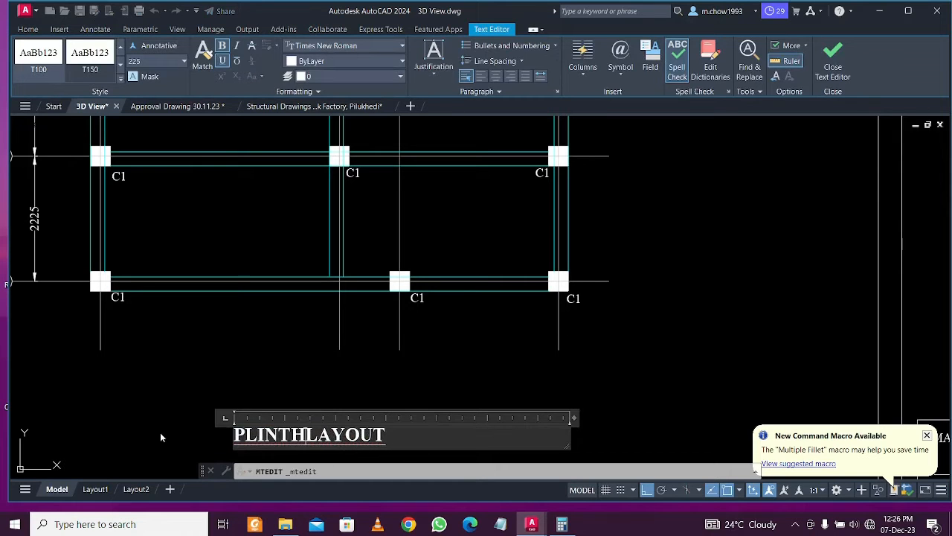
click(213, 393)
Compare the plinth layout as a whole with the ground floor plan and the original column layout
scroll(317, 339, down, 6)
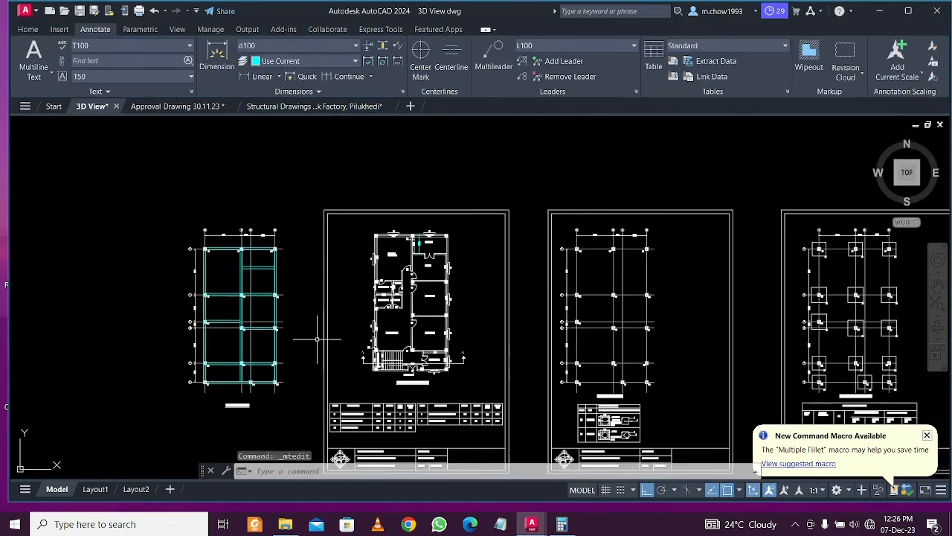
scroll(380, 305, up, 6)
scroll(343, 303, down, 5)
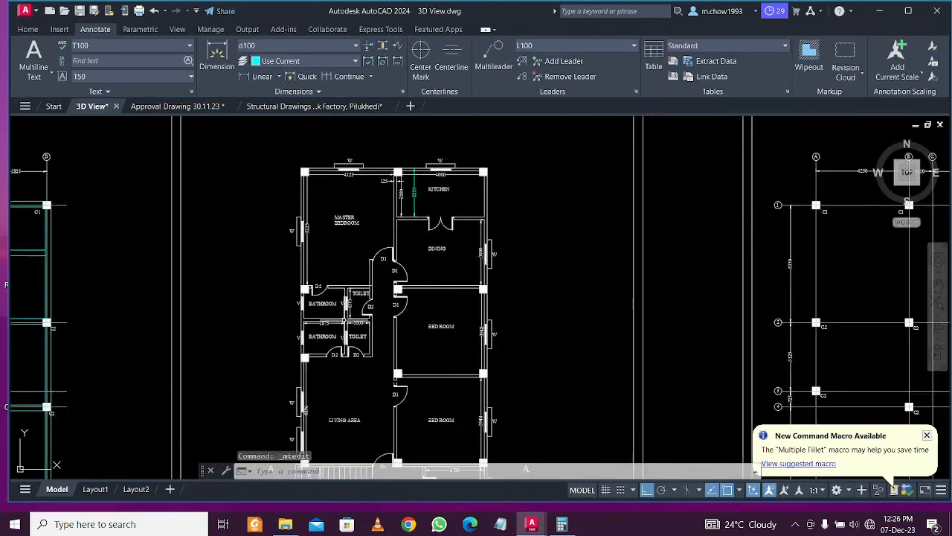
scroll(297, 365, up, 2)
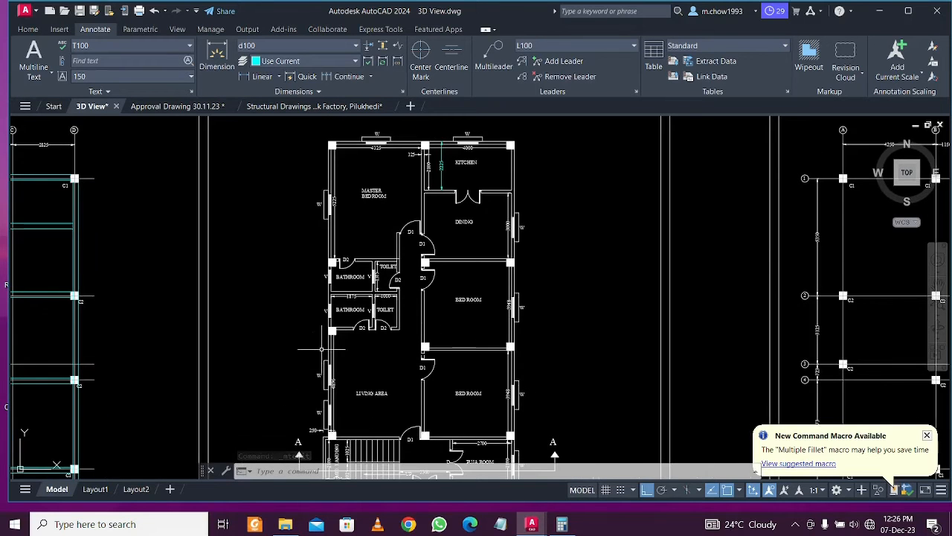
middle_drag(321, 349, 435, 337)
scroll(357, 365, down, 3)
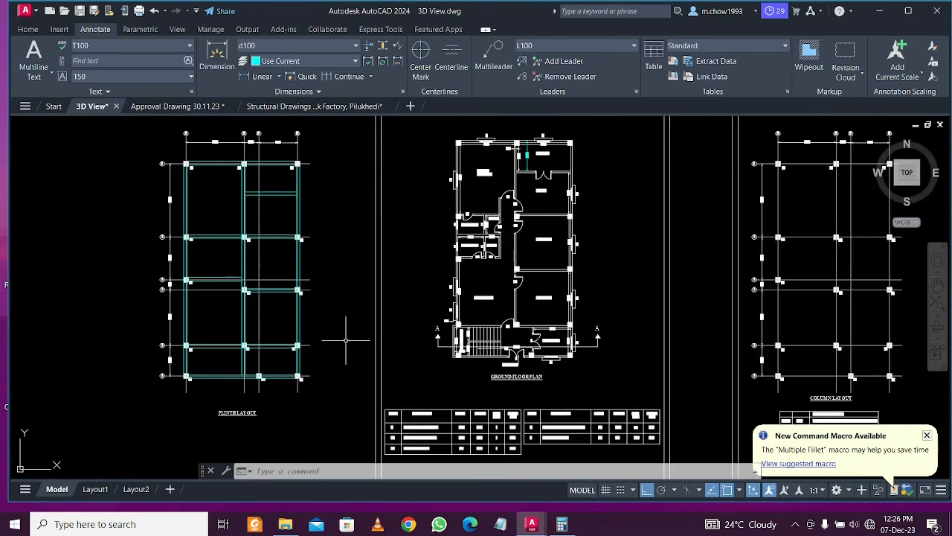
scroll(390, 330, up, 1)
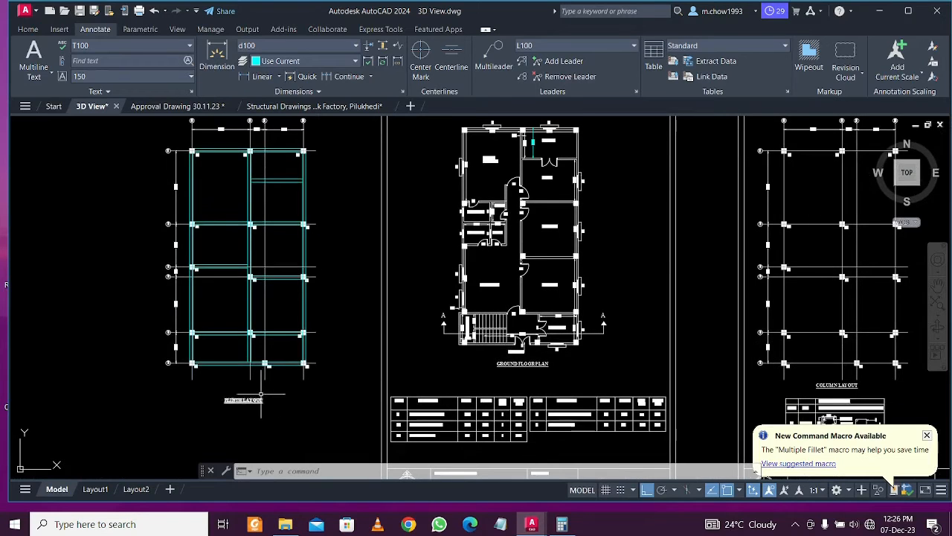
Examine the puja room wall and entrance column on the ground floor plan against the lowest bay of the plinth layout
scroll(264, 392, up, 2)
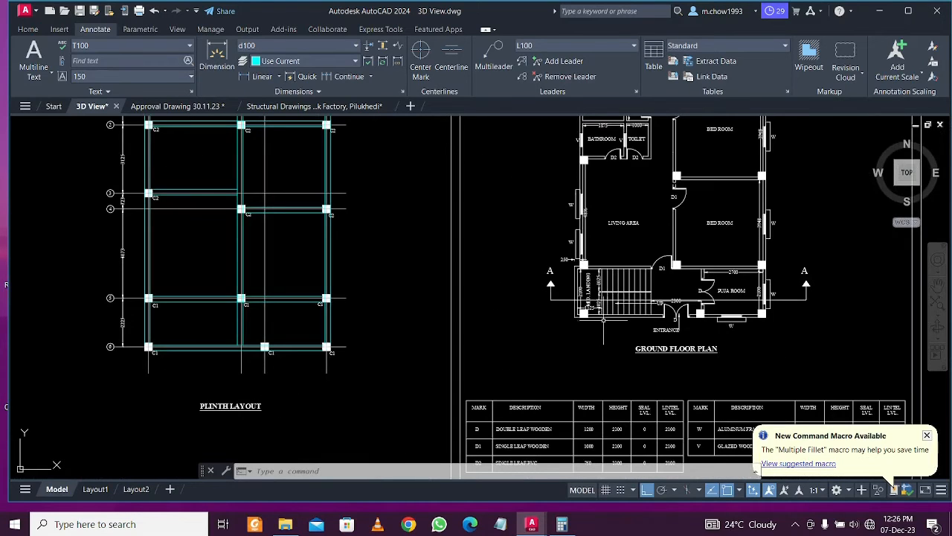
scroll(735, 311, up, 2)
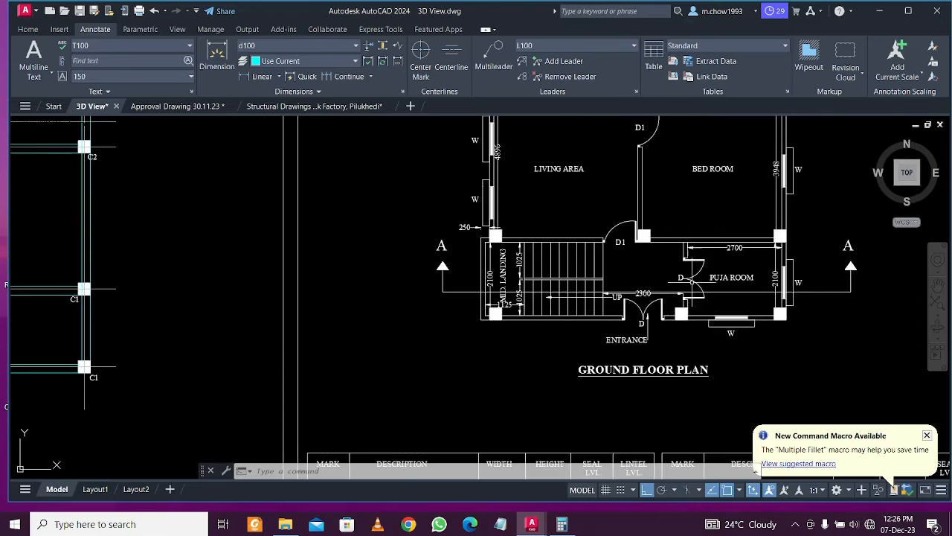
scroll(404, 294, down, 2)
scroll(230, 315, up, 3)
scroll(347, 312, down, 3)
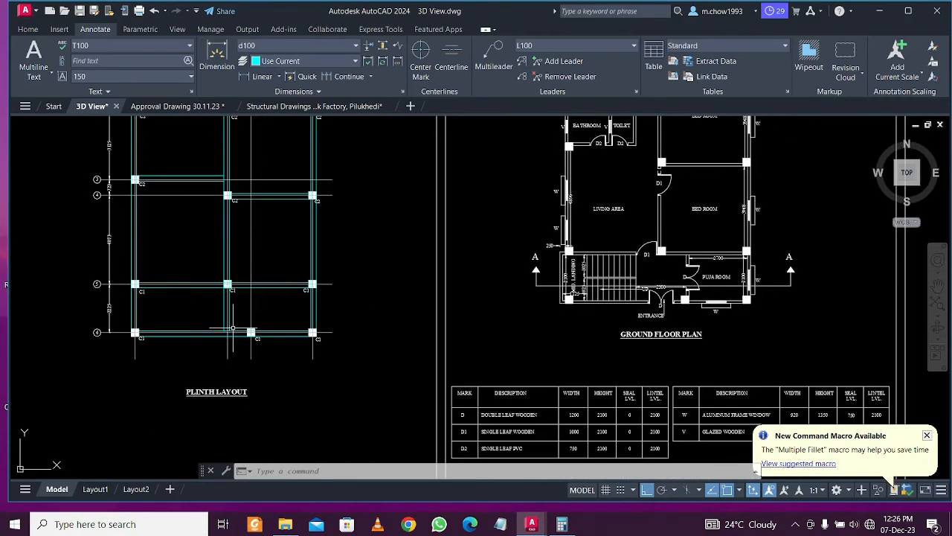
scroll(233, 327, up, 2)
scroll(238, 327, down, 2)
scroll(714, 295, up, 6)
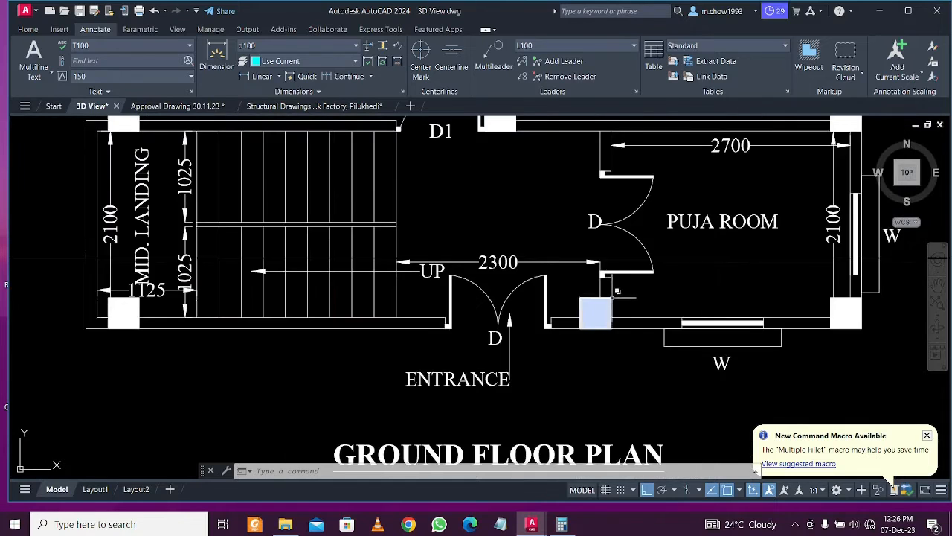
scroll(617, 291, down, 5)
scroll(141, 320, up, 5)
scroll(152, 319, up, 1)
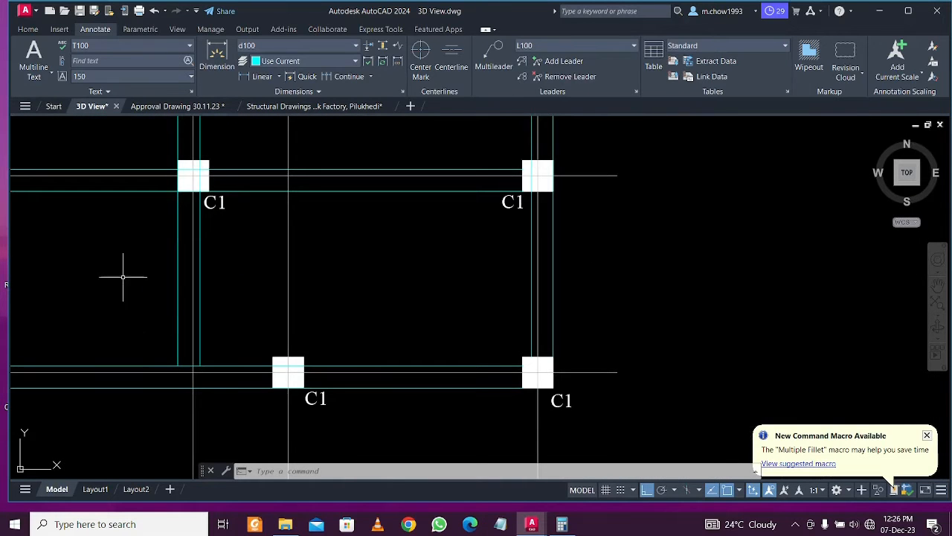
Draw a vertical line from the upper-right corner of the lowest row's middle column up to the beam above
click(28, 29)
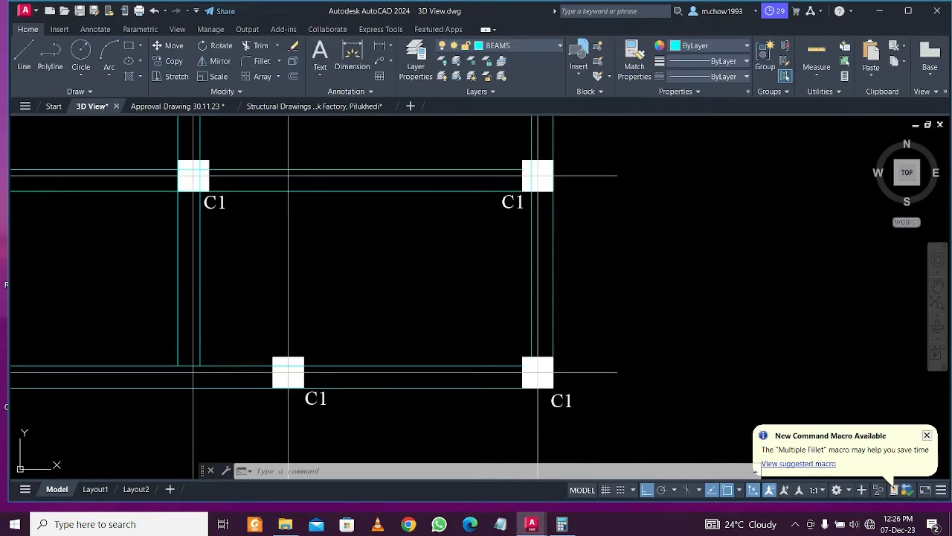
text(l)
key(Return)
click(304, 357)
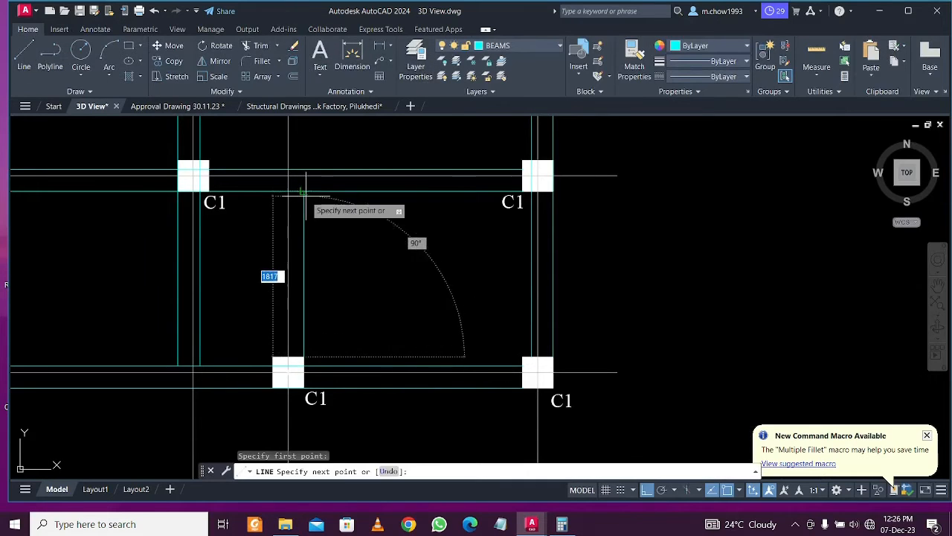
click(305, 192)
key(Escape)
Offset the new vertical line 250 toward the left to form the short beam above the lowest row's middle column
text(o)
key(Return)
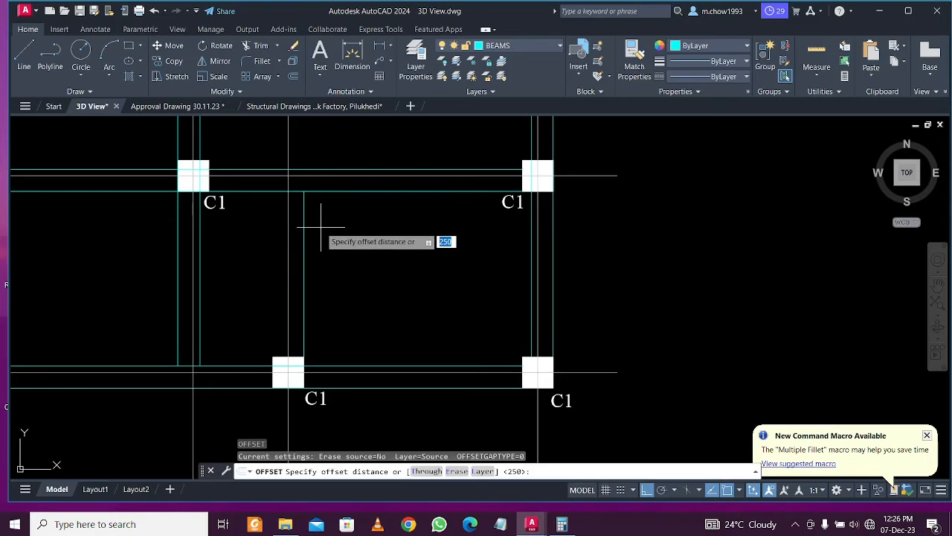
key(Return)
click(303, 229)
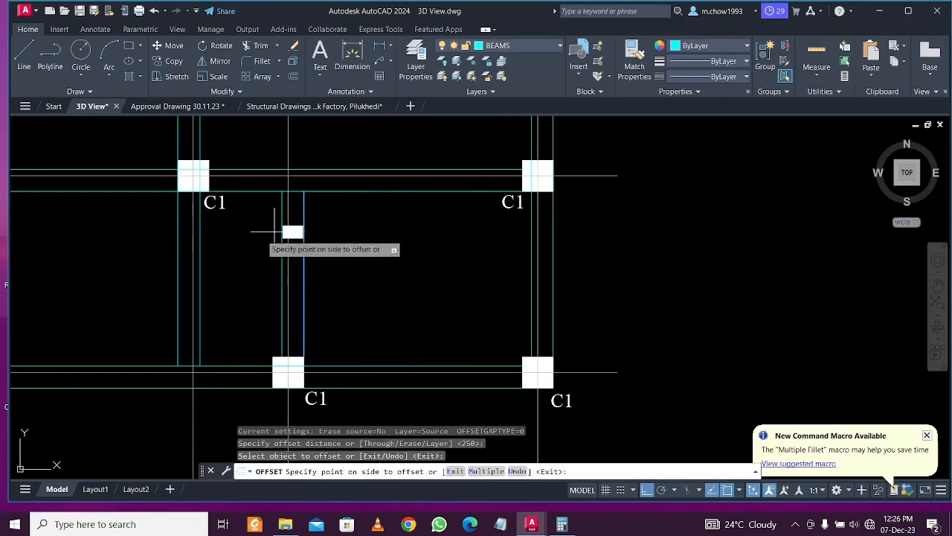
click(268, 245)
key(Escape)
Compare the beams of the plinth layout with the walls of the ground floor plan and the neighbouring sheets
scroll(414, 260, down, 5)
scroll(414, 256, up, 3)
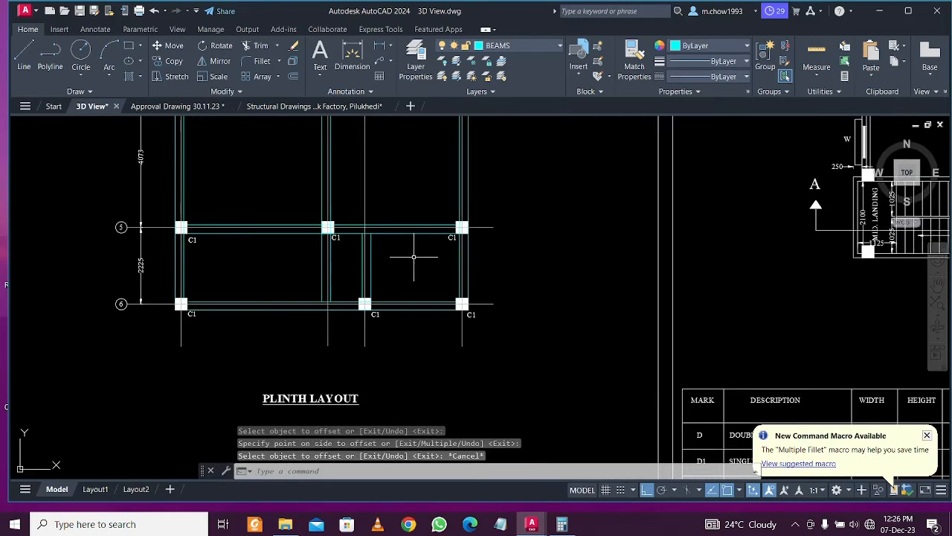
scroll(364, 293, up, 4)
scroll(364, 291, down, 6)
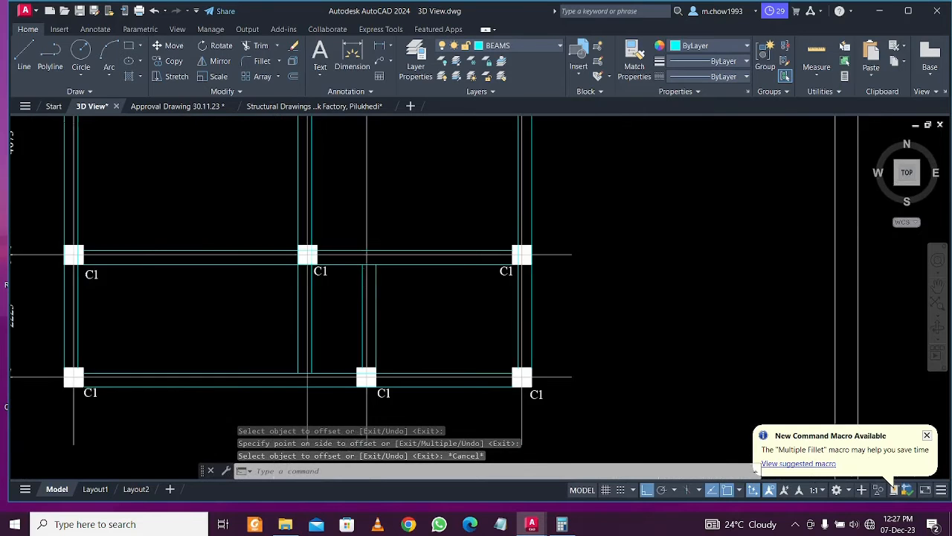
scroll(369, 303, up, 3)
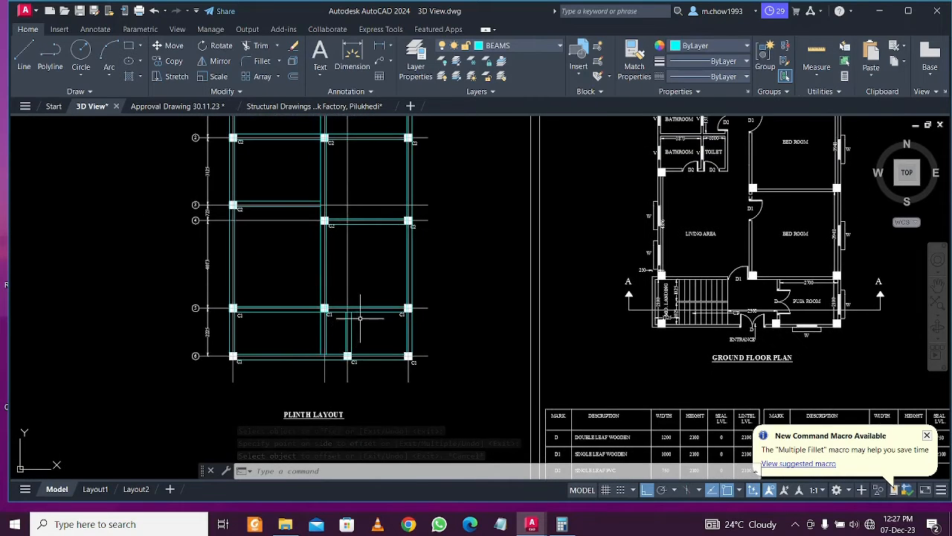
scroll(369, 340, down, 3)
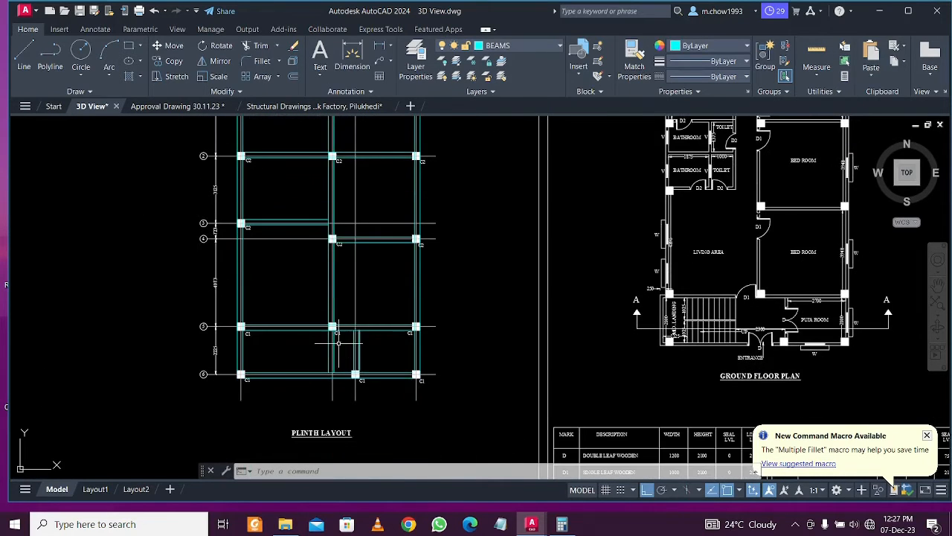
scroll(335, 344, up, 2)
scroll(276, 308, down, 6)
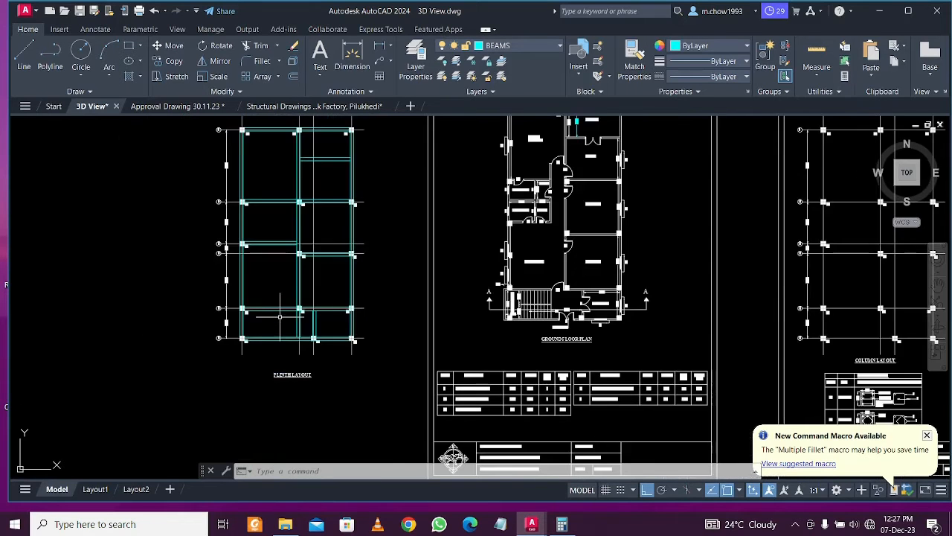
scroll(285, 321, up, 4)
scroll(345, 345, down, 3)
scroll(329, 244, up, 1)
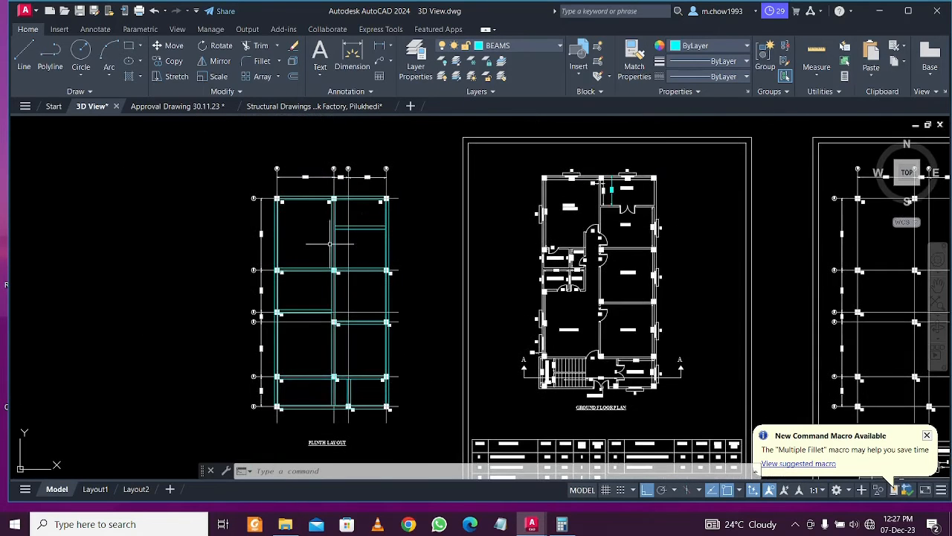
scroll(408, 347, down, 2)
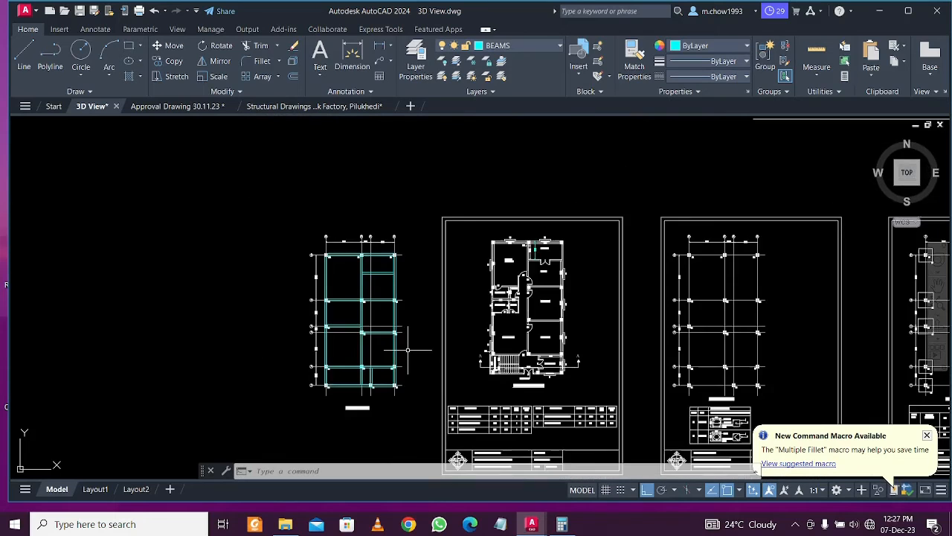
middle_drag(415, 396, 412, 352)
scroll(388, 357, up, 4)
scroll(388, 357, down, 4)
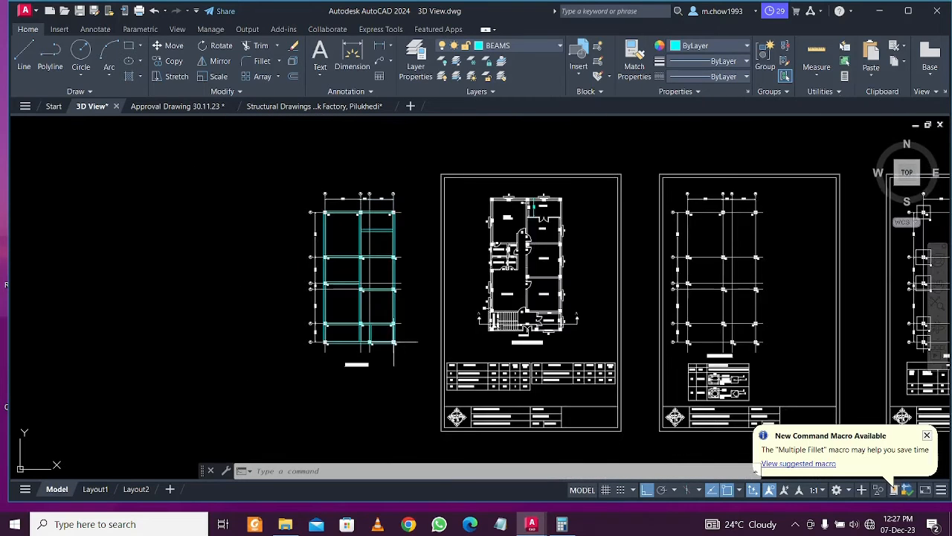
Delete the cyan 2225 dimension in the kitchen of the ground floor plan
middle_drag(685, 194, 551, 245)
scroll(437, 252, up, 3)
scroll(267, 262, up, 2)
click(313, 309)
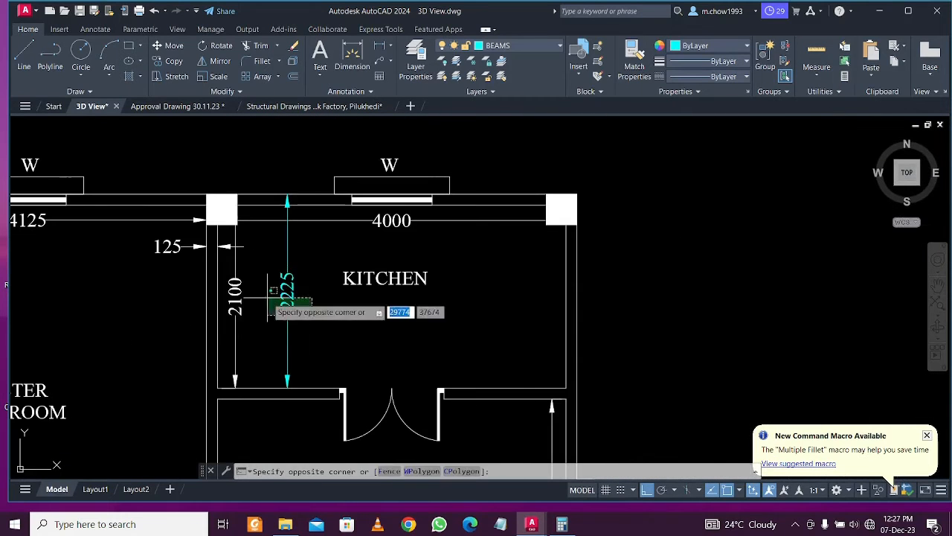
click(268, 297)
key(Delete)
Move the whole plinth layout with its title into the first empty sheet frame, beside the column detail sheet
scroll(303, 273, down, 6)
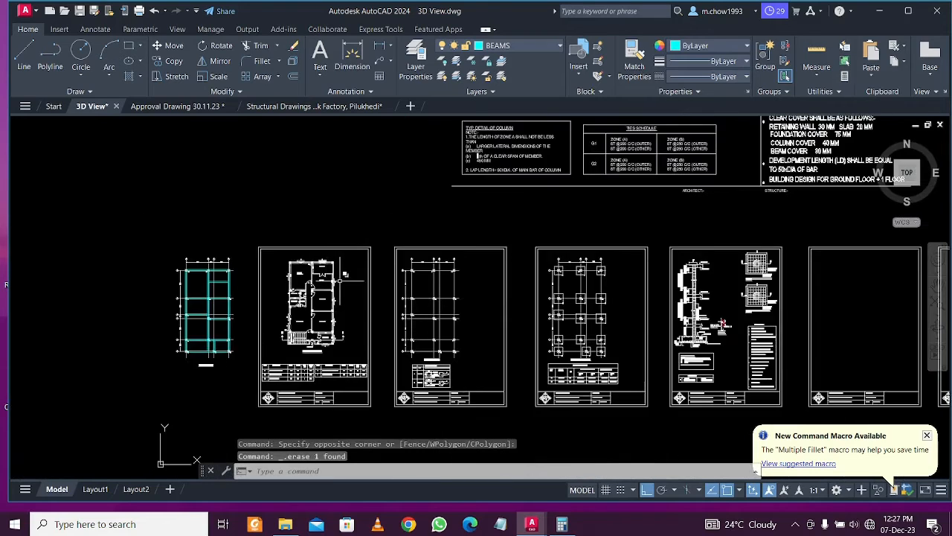
mouse_move(436, 323)
middle_down()
mouse_move(308, 285)
mouse_move(511, 244)
middle_up()
scroll(242, 214, up, 5)
middle_drag(248, 212, 242, 285)
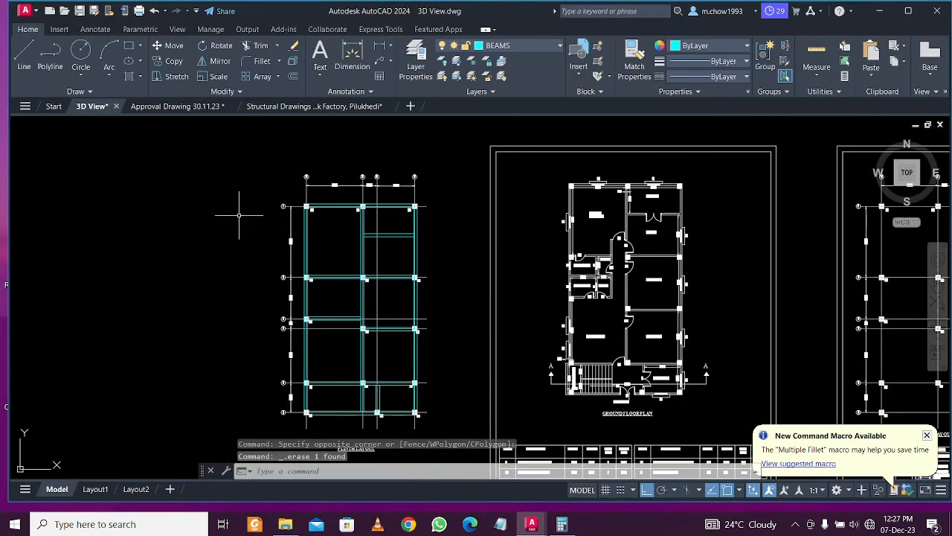
click(233, 145)
scroll(260, 162, down, 2)
click(395, 393)
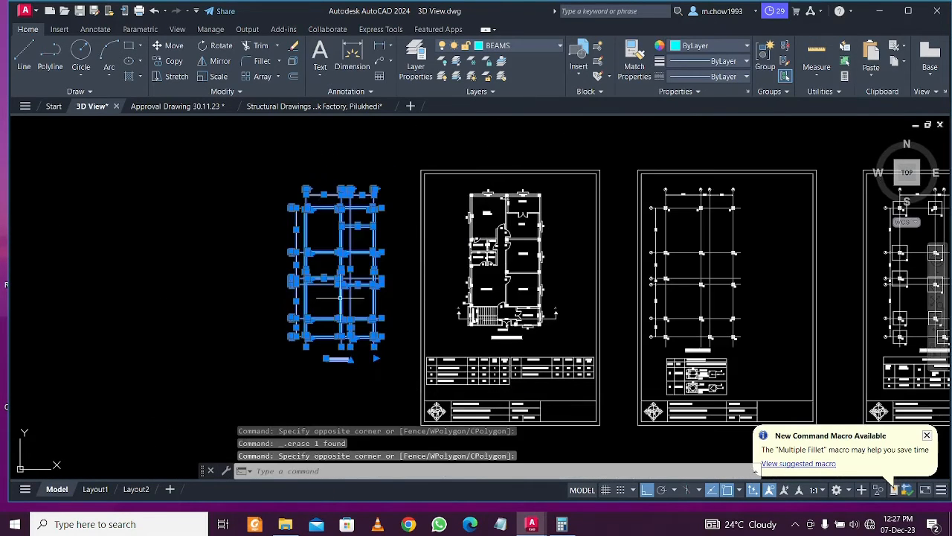
text(m)
key(space)
click(340, 276)
scroll(181, 228, down, 3)
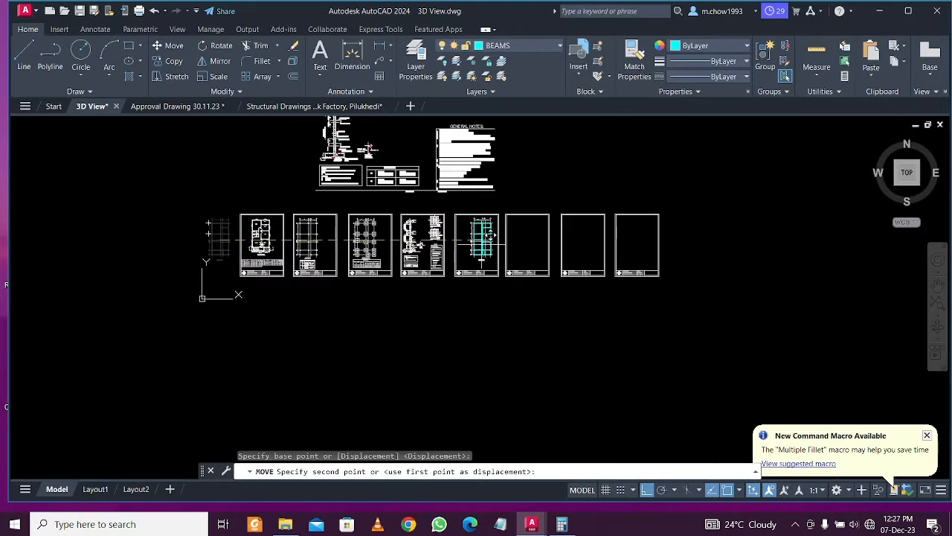
click(647, 489)
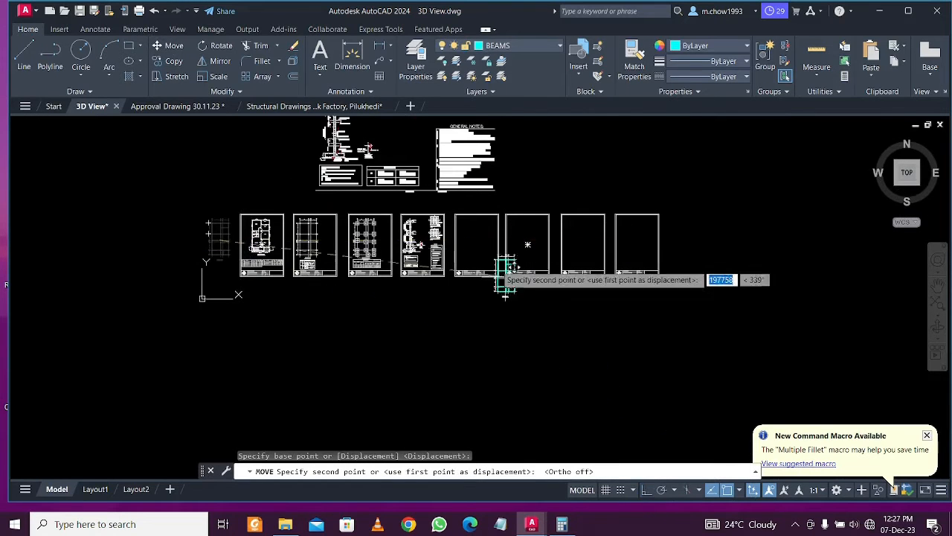
scroll(514, 268, up, 8)
scroll(519, 268, down, 2)
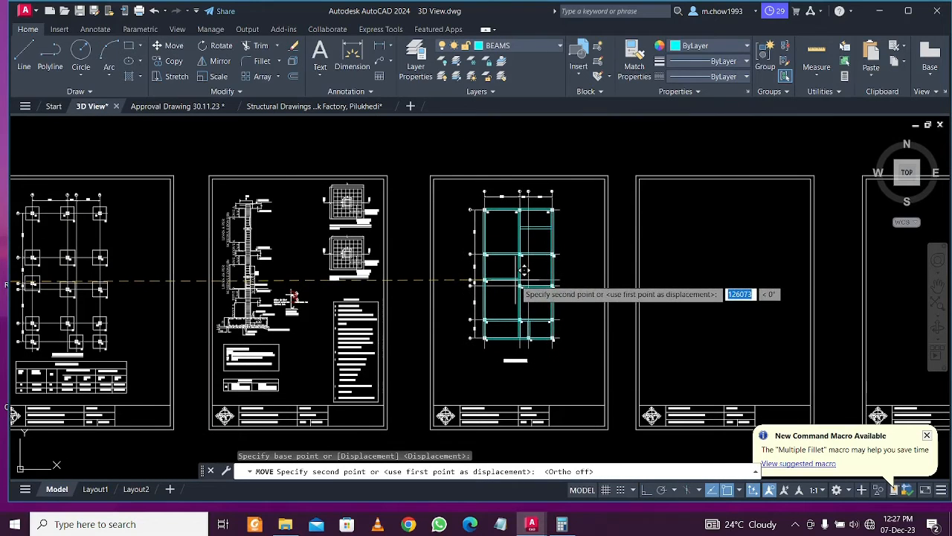
key(Escape)
Make layer 0 the current layer
scroll(547, 325, up, 6)
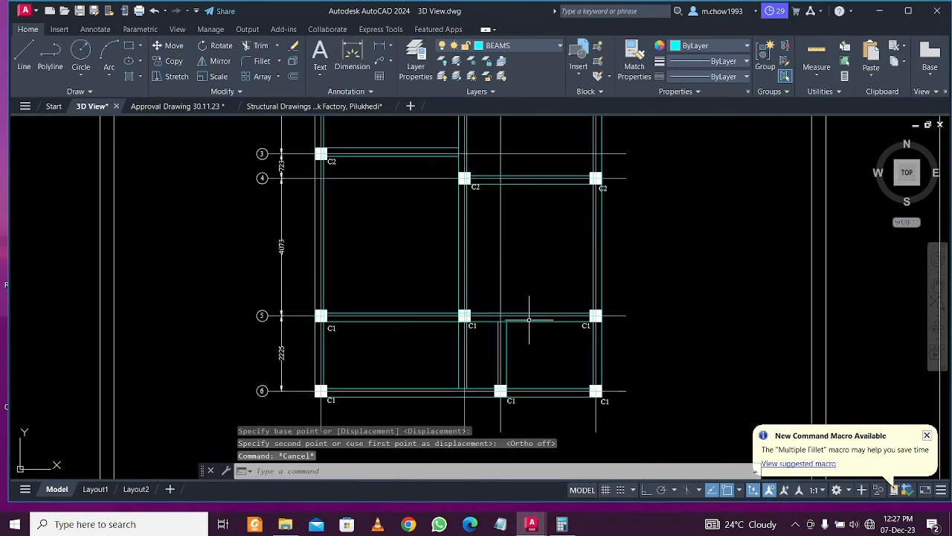
scroll(510, 312, down, 4)
scroll(510, 312, up, 4)
scroll(510, 312, down, 4)
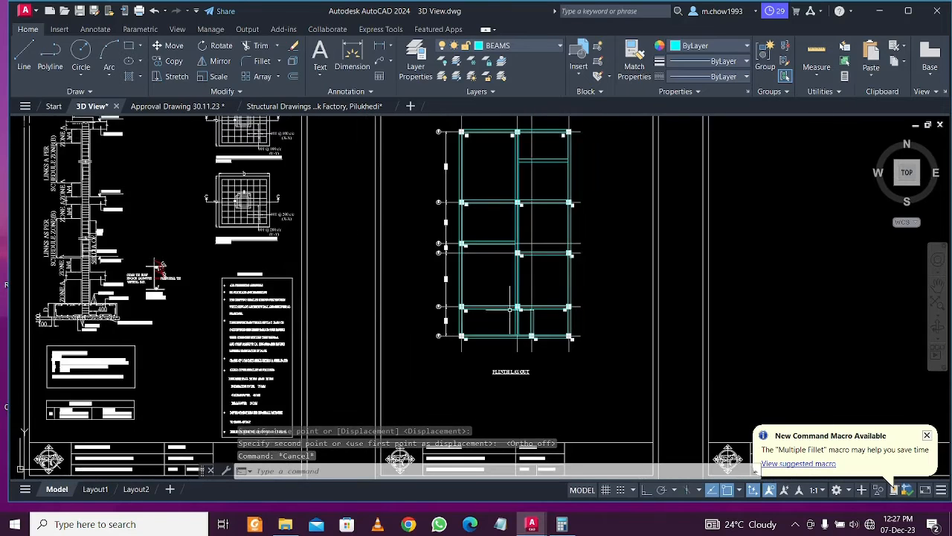
click(514, 45)
click(491, 57)
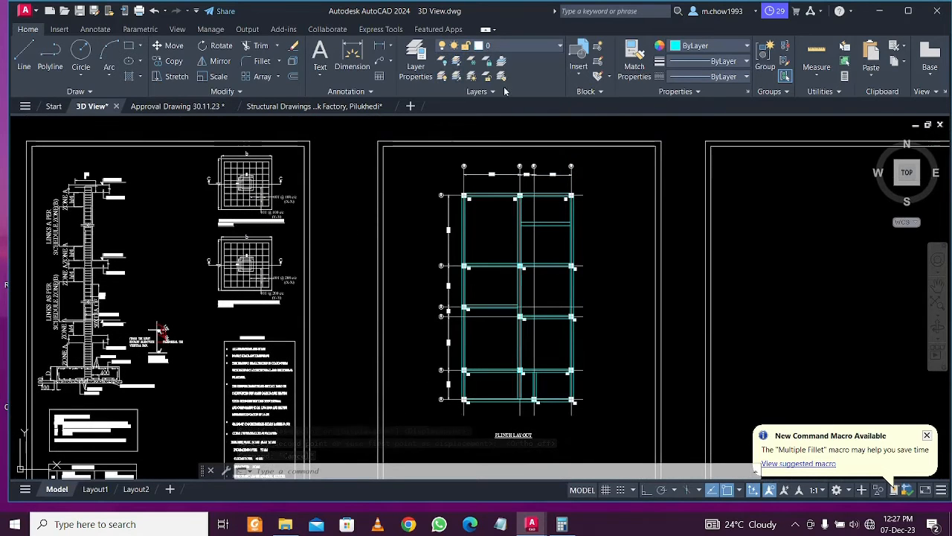
Add a multiline text reading PB below the left beam on grid line 1 of the plinth layout
click(319, 75)
click(343, 96)
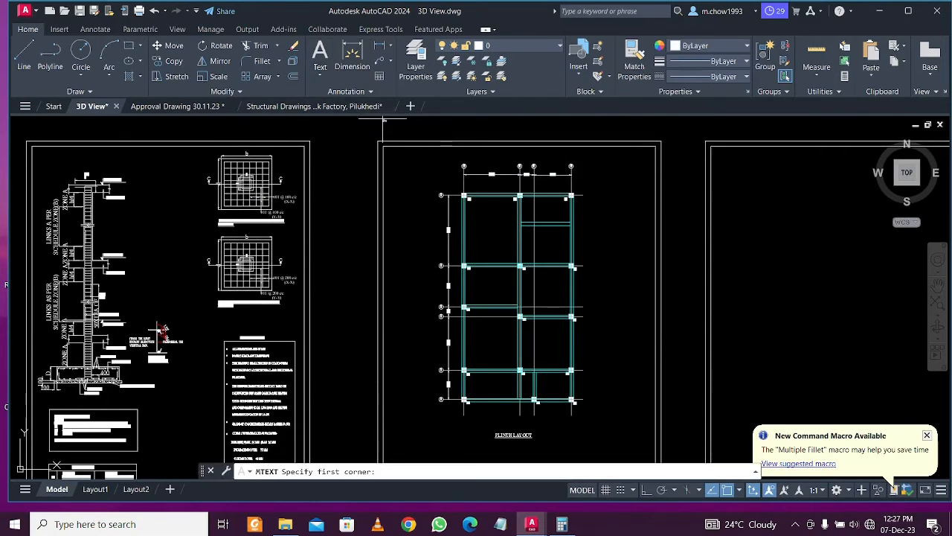
scroll(457, 178, up, 4)
scroll(457, 178, up, 4)
click(553, 227)
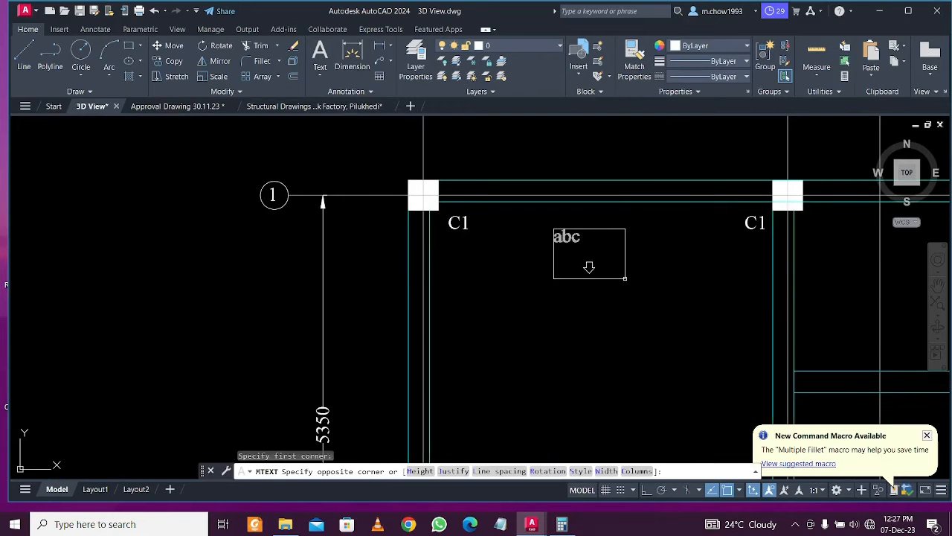
click(624, 279)
text(PB)
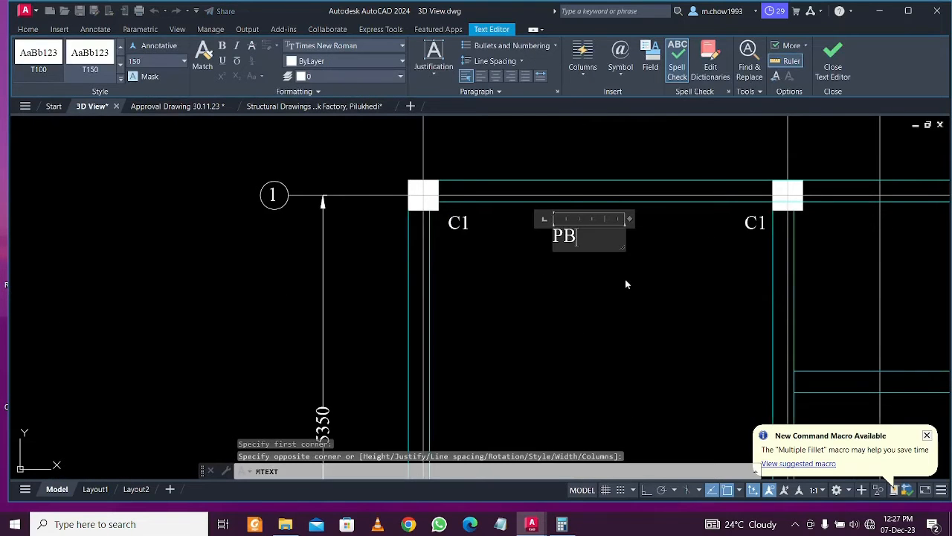
click(625, 279)
Move the PB label close beneath the grid line 1 beam, nearer the middle of its span
scroll(639, 289, up, 1)
middle_drag(641, 290, 445, 337)
click(401, 301)
click(274, 223)
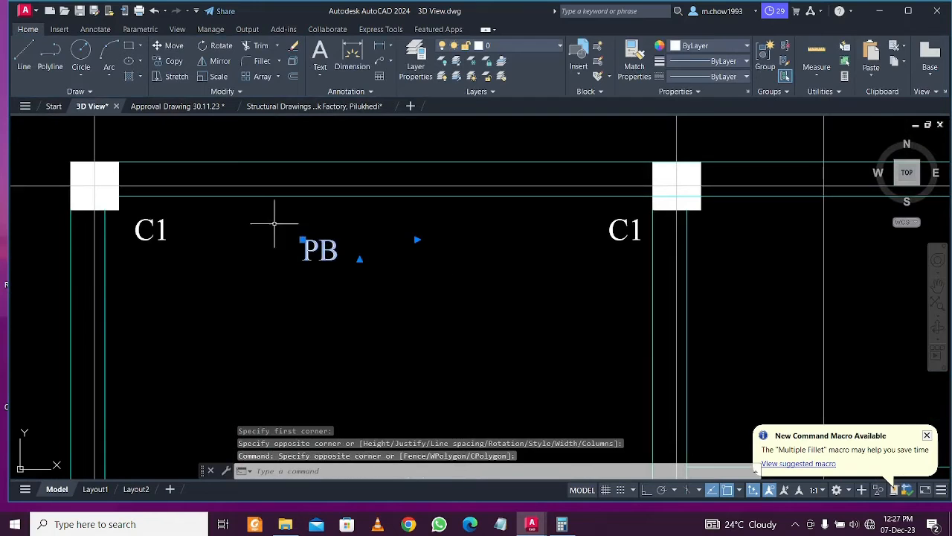
click(174, 46)
click(369, 337)
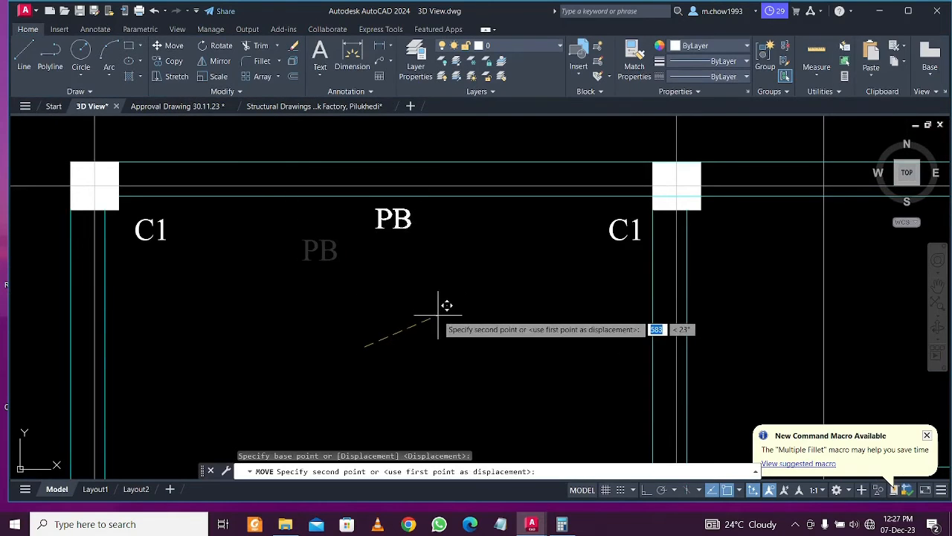
click(442, 300)
Copy the PB label below the right beam on grid line 1 and below the short horizontal beam beneath it
click(442, 284)
click(377, 218)
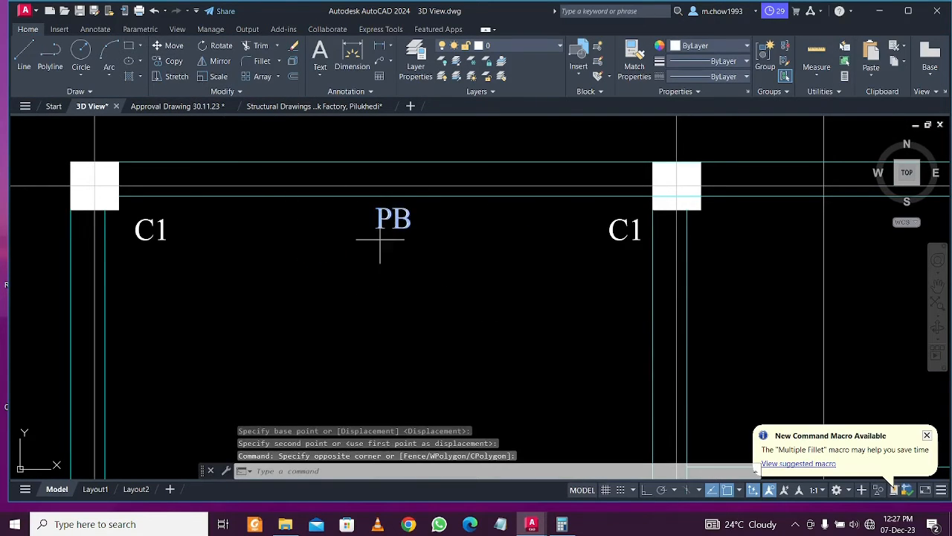
text(co)
key(Return)
click(381, 239)
scroll(369, 239, down, 4)
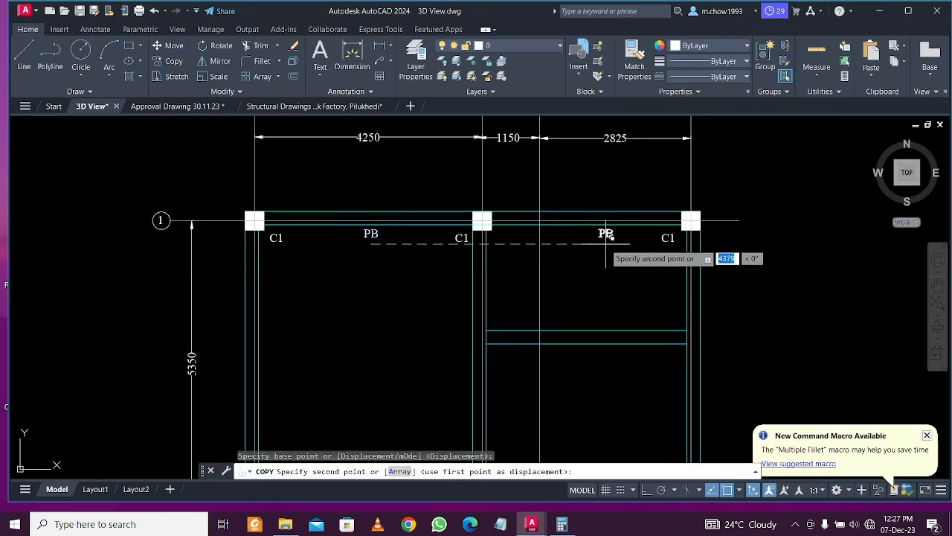
click(607, 243)
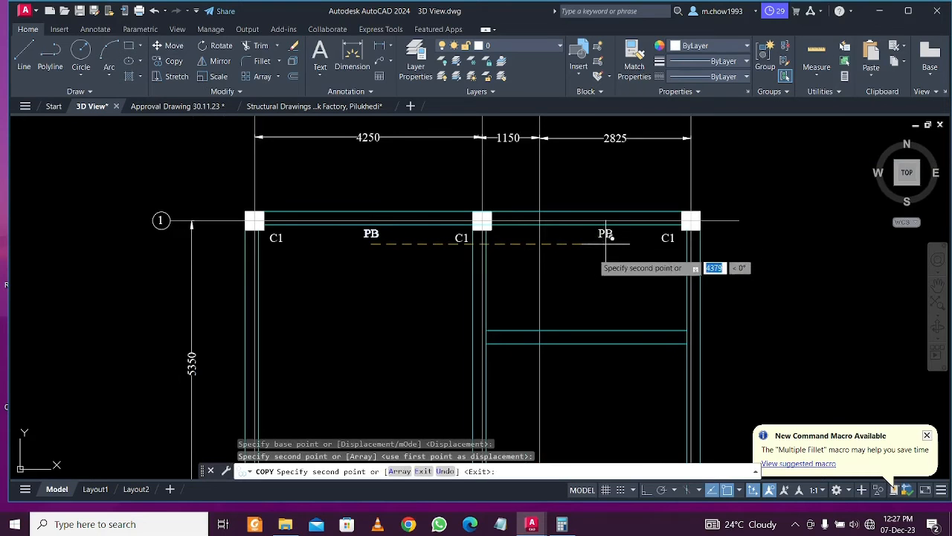
click(597, 366)
Place PB label copies above both beams on grid line 2 and above the beam on grid line 3
middle_drag(610, 393, 581, 231)
click(327, 329)
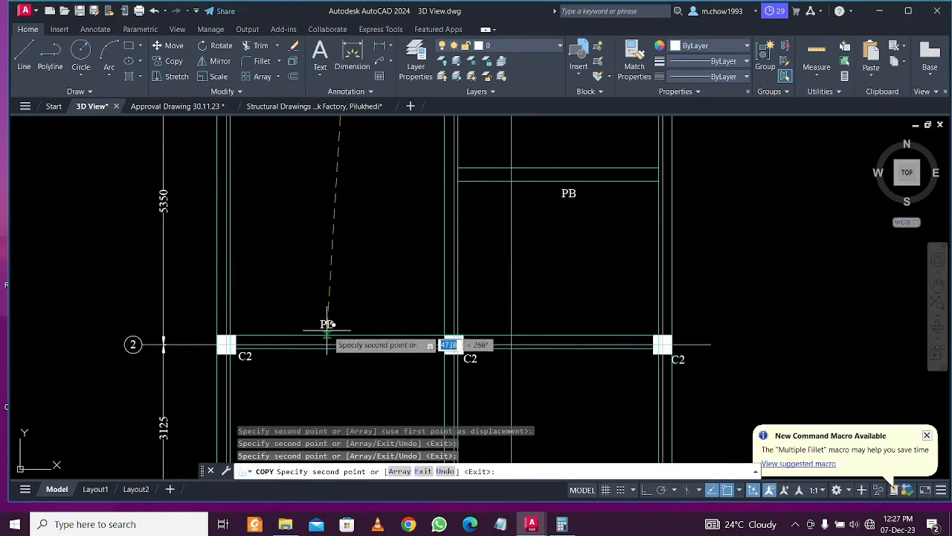
click(568, 331)
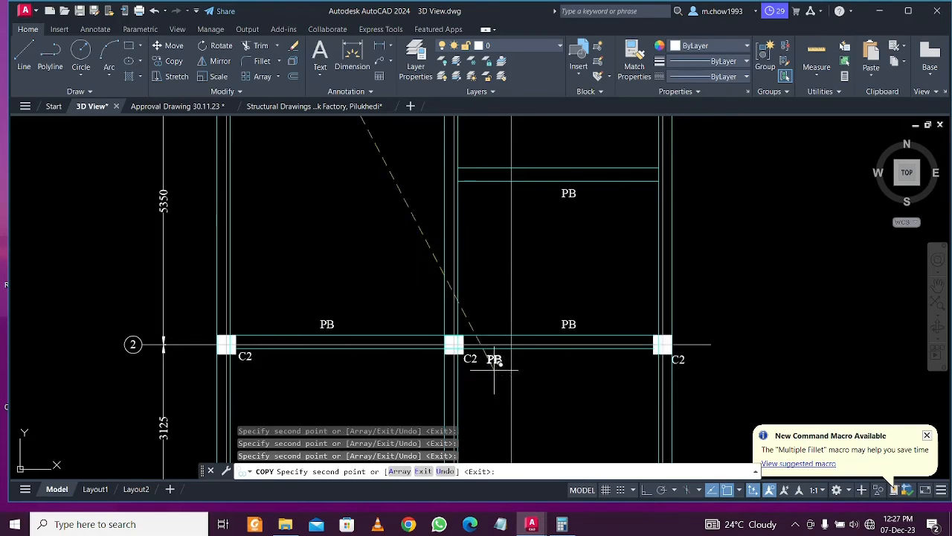
middle_drag(494, 364, 516, 218)
click(341, 350)
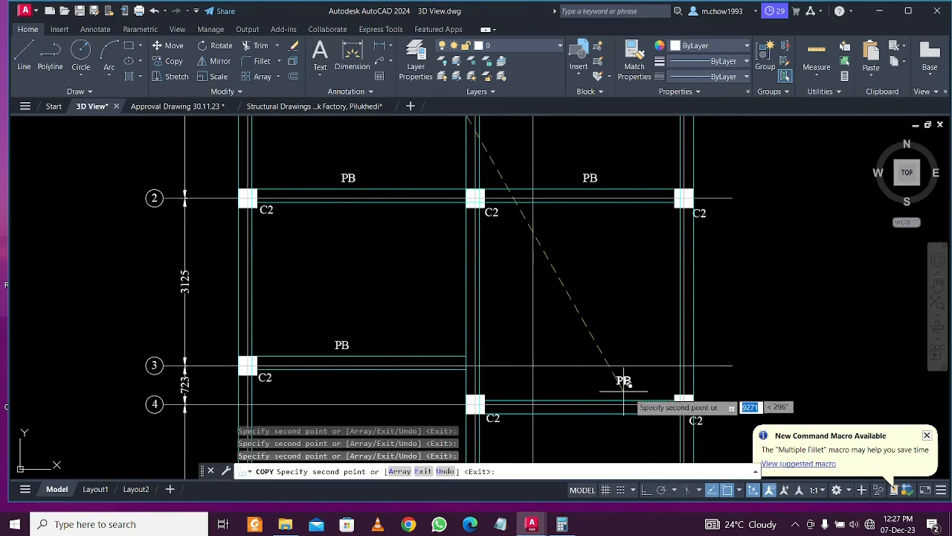
Place PB label copies above the beam on grid line 4 and above both beams on grid line 5
middle_drag(595, 406, 530, 292)
scroll(511, 288, up, 2)
click(519, 284)
scroll(552, 250, down, 4)
middle_drag(480, 355, 519, 228)
scroll(459, 272, up, 4)
click(416, 264)
middle_drag(660, 264, 256, 328)
click(406, 324)
Place PB label copies above both beams on grid line 6 and beside the left vertical beam between grid lines 5 and 6
scroll(413, 287, down, 2)
scroll(254, 364, up, 2)
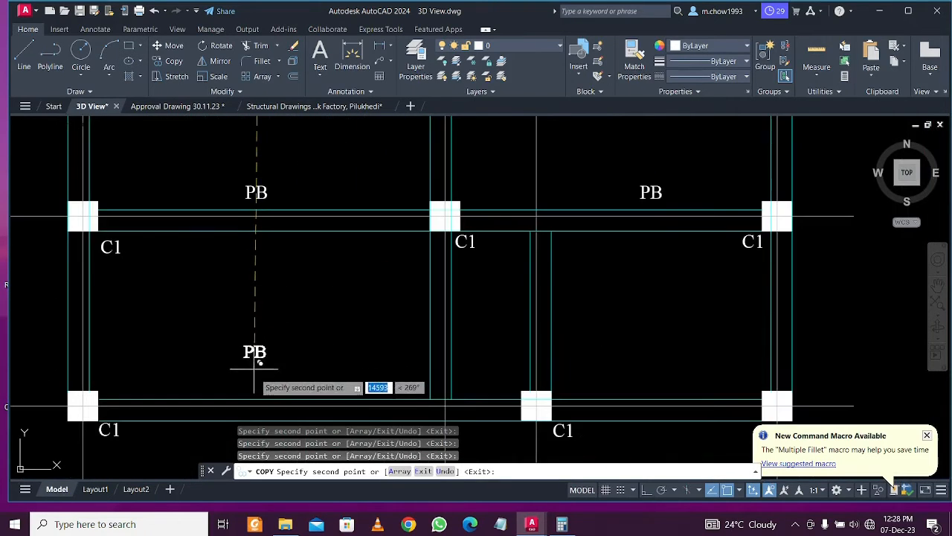
click(277, 399)
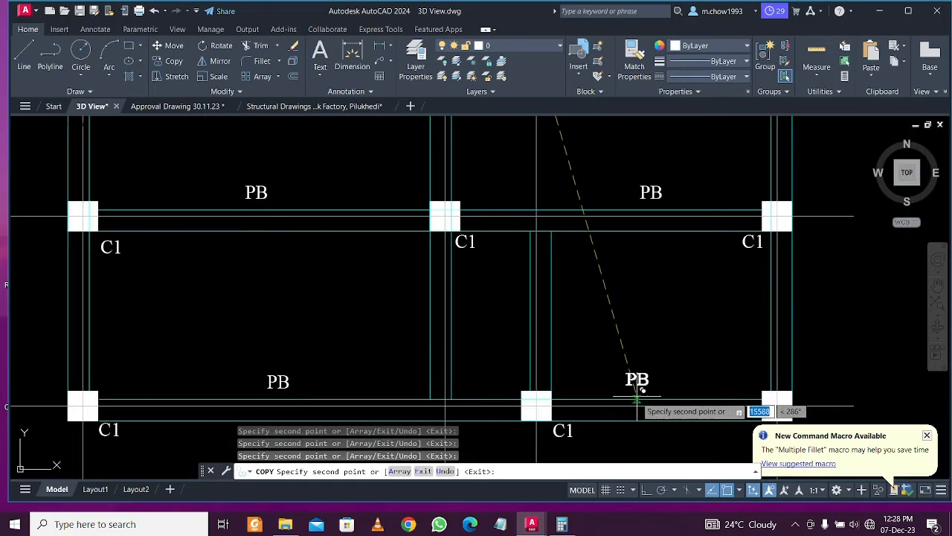
click(637, 399)
scroll(573, 334, down, 2)
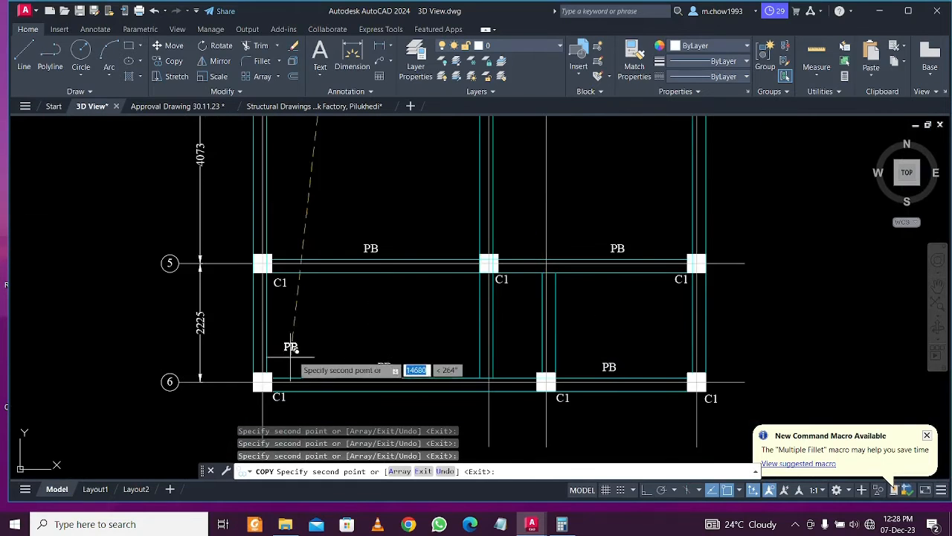
key(Escape)
scroll(309, 331, up, 3)
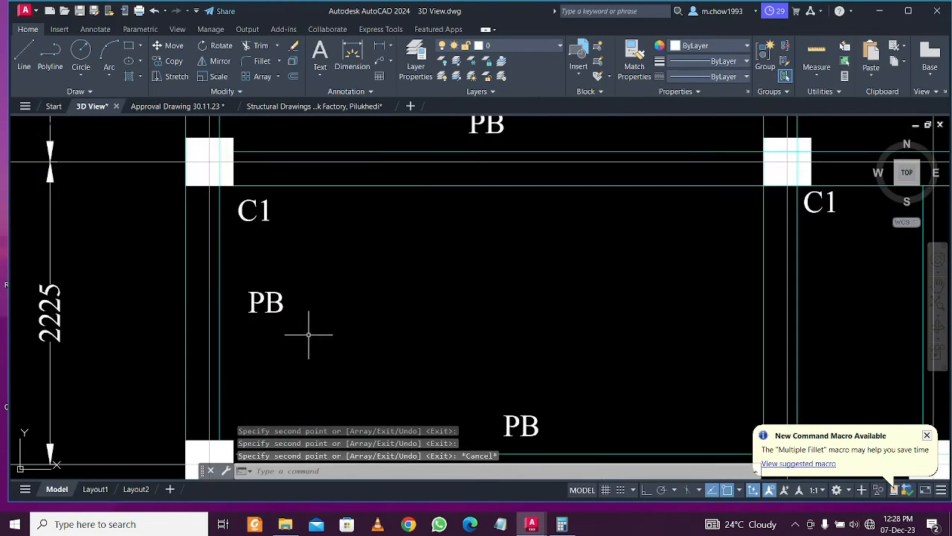
Copy the PB label straight up beside the grid line A beams, one in each span from grid line 5 to grid line 1
drag(312, 334, 248, 292)
click(167, 61)
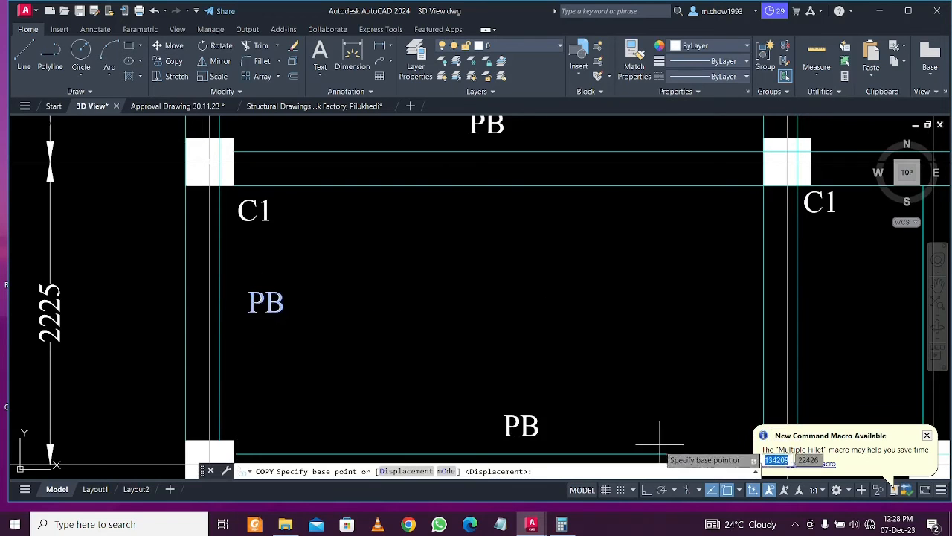
click(645, 489)
click(298, 273)
scroll(298, 149, down, 3)
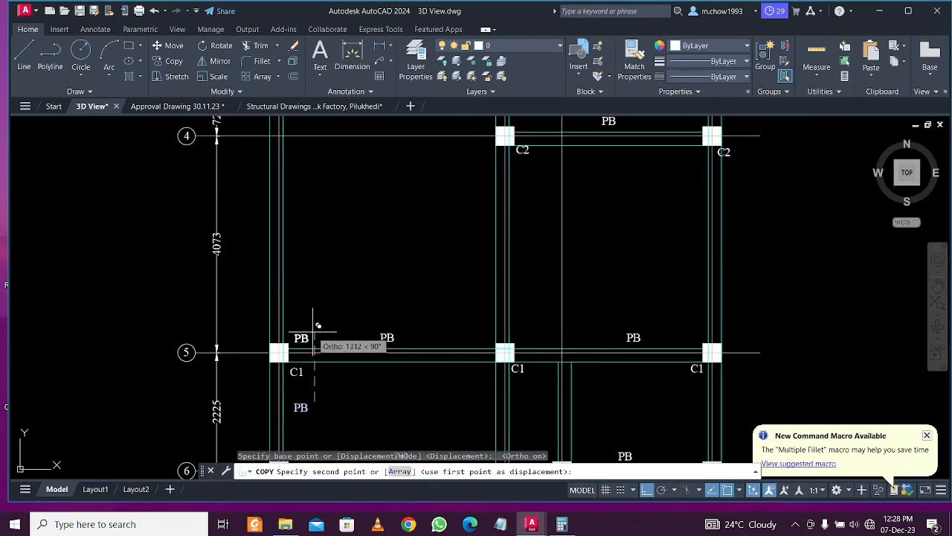
middle_drag(327, 243, 327, 350)
click(327, 307)
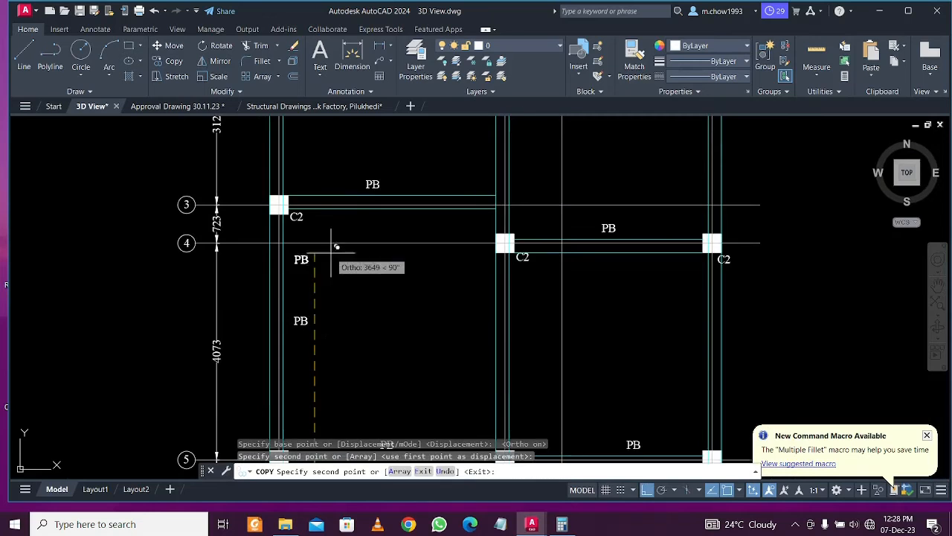
middle_drag(327, 115, 336, 285)
click(341, 284)
scroll(372, 279, down, 4)
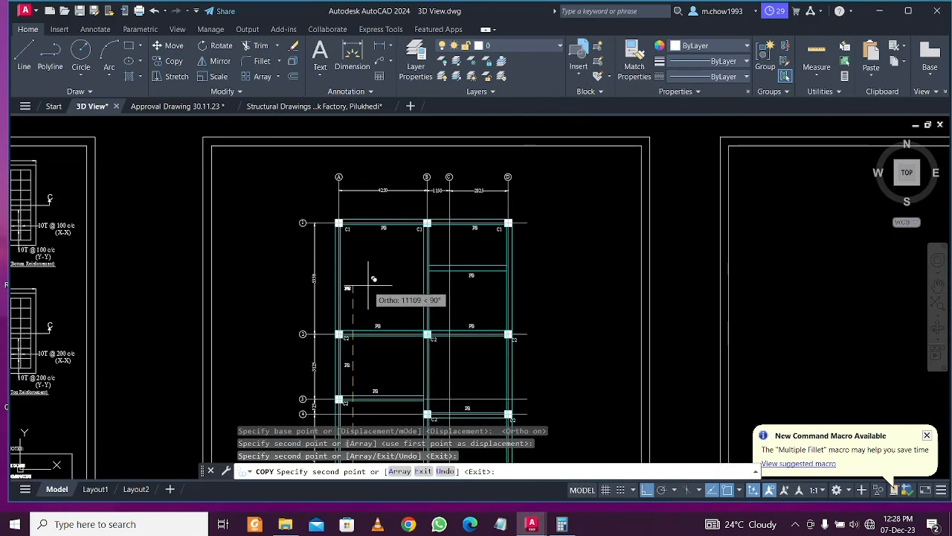
key(Escape)
scroll(368, 267, up, 5)
click(330, 283)
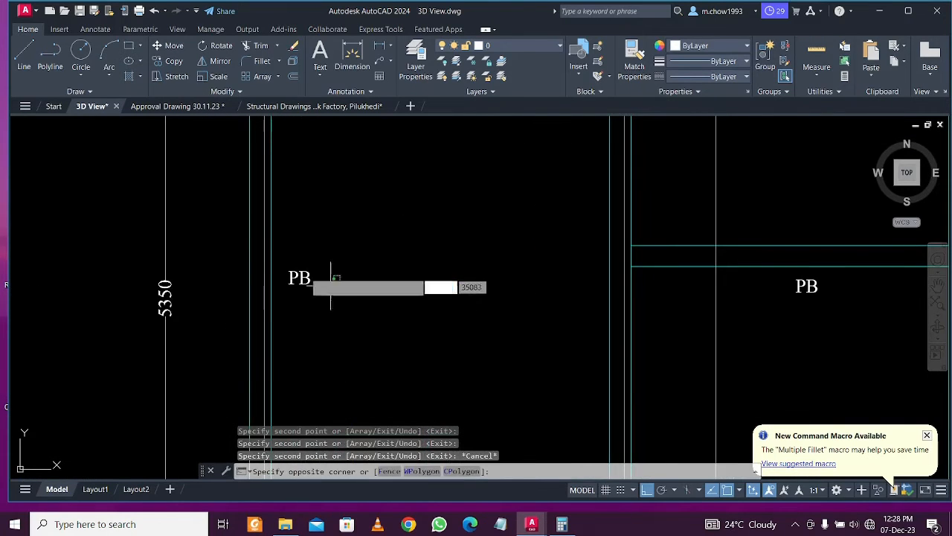
click(300, 265)
scroll(285, 239, down, 6)
middle_drag(314, 456, 315, 325)
scroll(306, 365, up, 6)
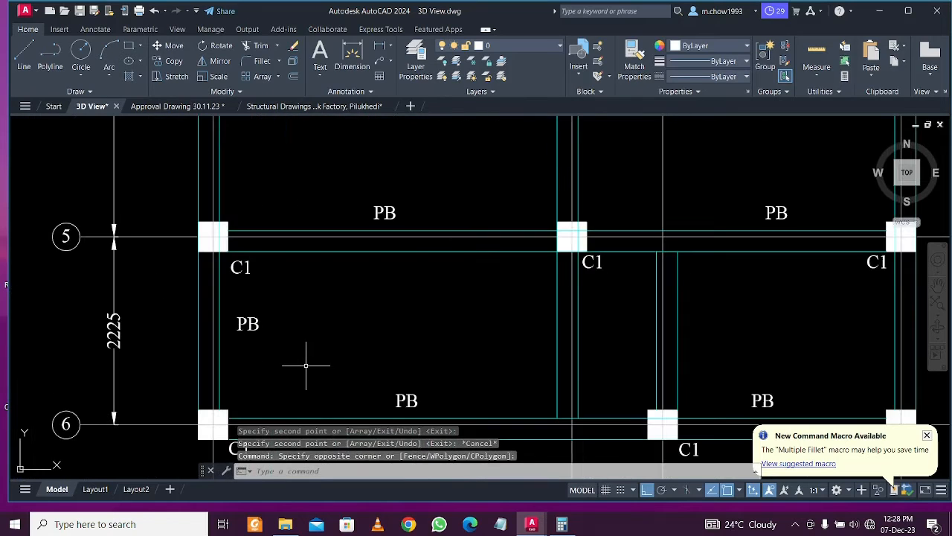
key(Escape)
Copy the PB label between grid lines 5 and 6 horizontally to beside the grid line B beam
click(297, 353)
click(219, 215)
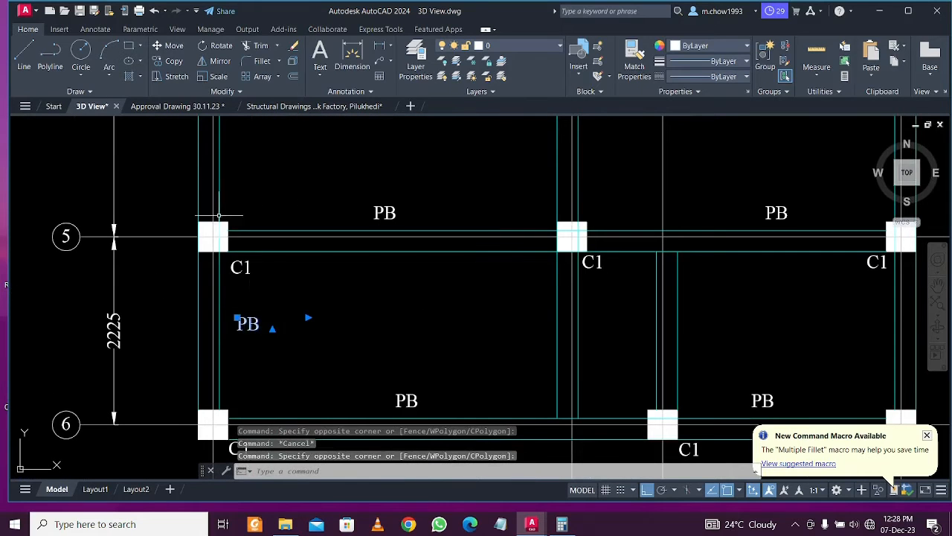
click(173, 61)
click(275, 338)
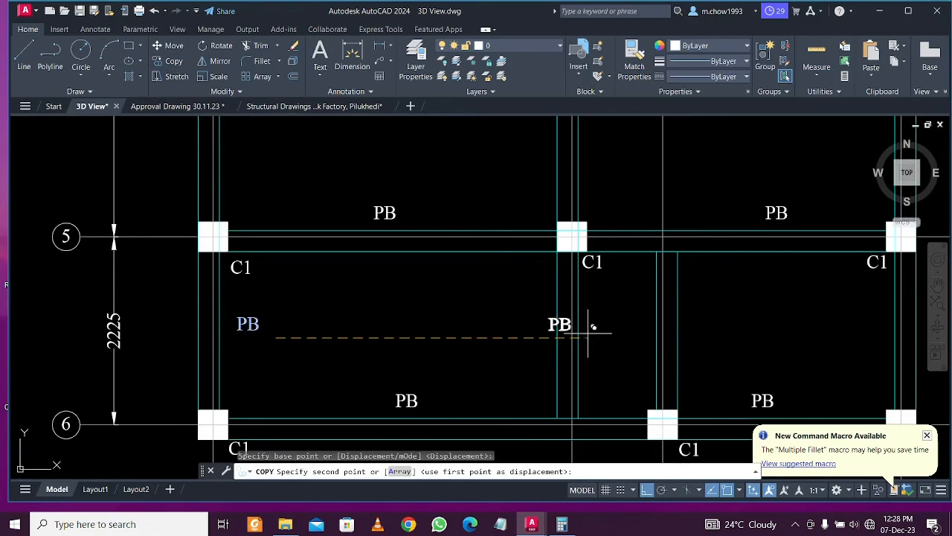
click(624, 330)
key(Escape)
Copy the grid line B PB label straight up beside that beam in the spans 4–5, 2–4 and 1–2
click(627, 322)
click(601, 325)
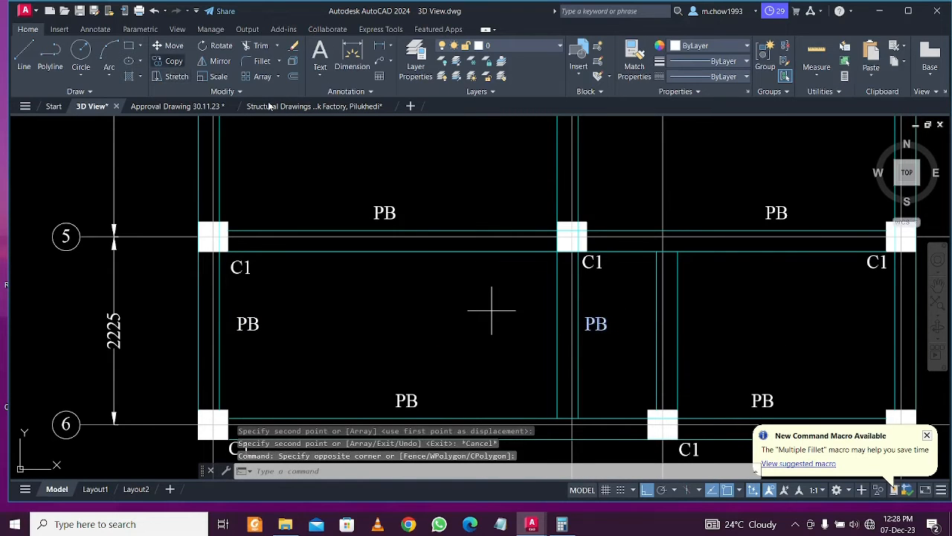
click(173, 61)
click(624, 325)
middle_drag(621, 259, 594, 421)
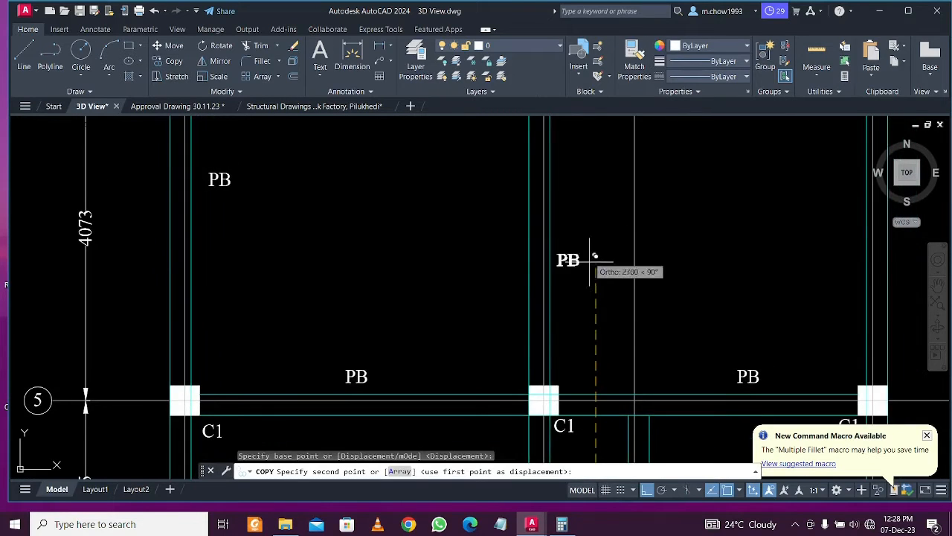
click(596, 179)
scroll(597, 174, down, 4)
scroll(599, 282, up, 5)
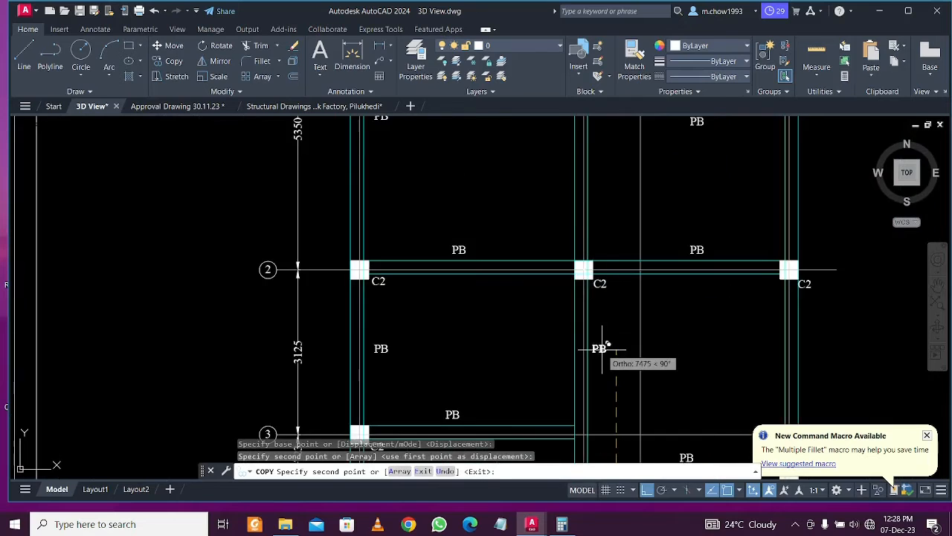
scroll(602, 348, up, 2)
scroll(610, 331, down, 5)
scroll(607, 268, up, 5)
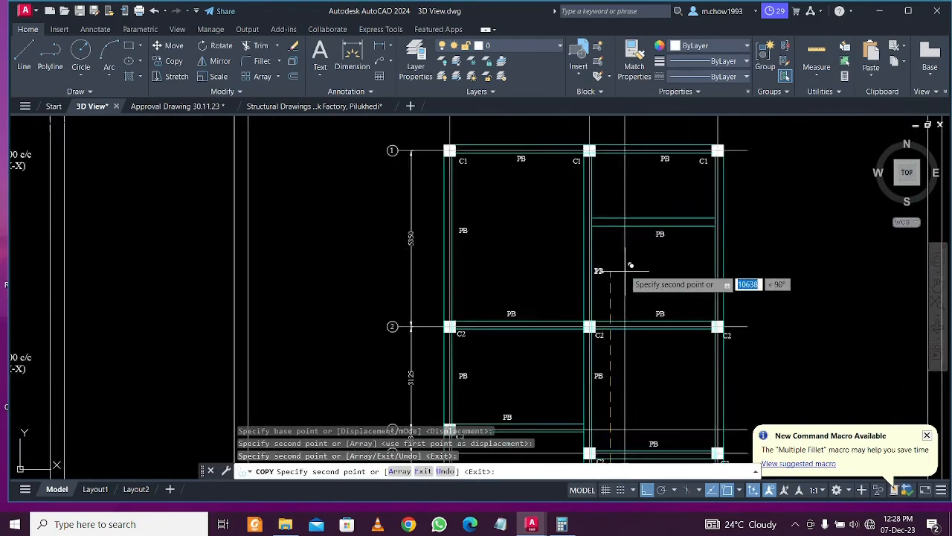
click(605, 232)
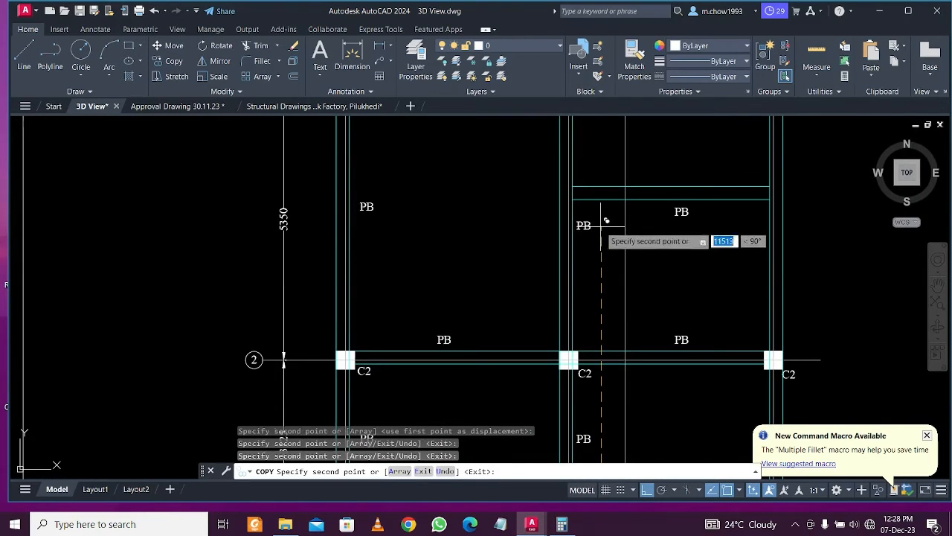
scroll(601, 274, down, 4)
key(Escape)
scroll(609, 316, up, 4)
click(595, 226)
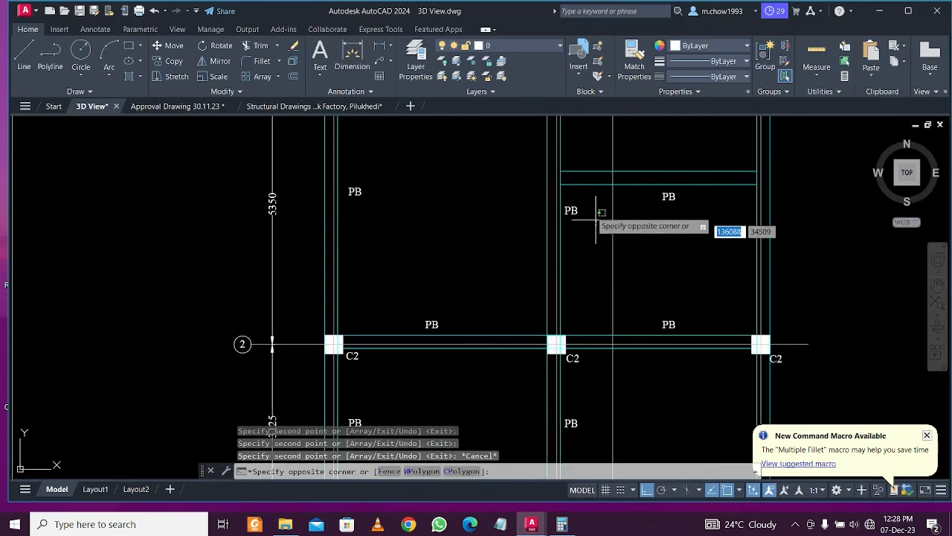
click(572, 201)
scroll(542, 227, down, 4)
scroll(550, 398, up, 6)
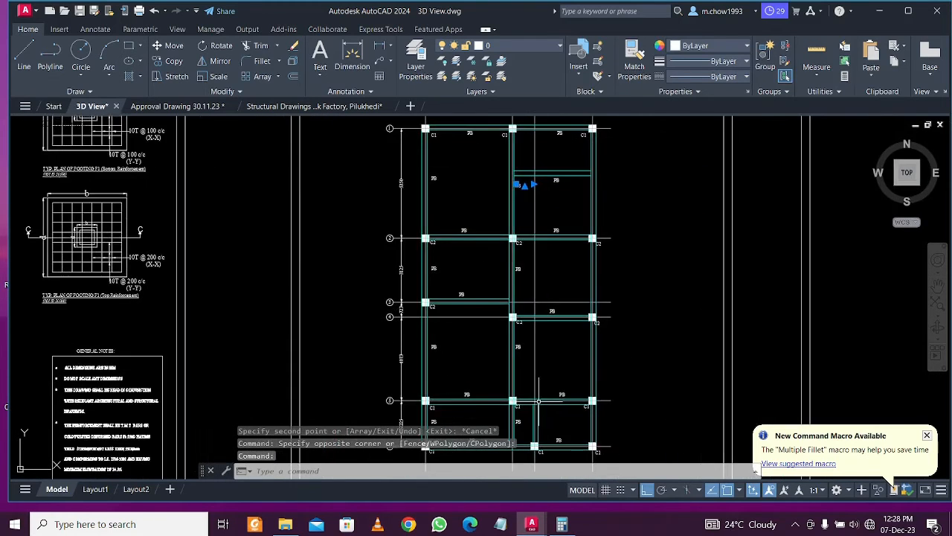
scroll(404, 376, up, 1)
key(Escape)
Copy the grid line B PB label between grid lines 5 and 6 horizontally to the inner side of the grid line D beam
click(405, 350)
click(376, 305)
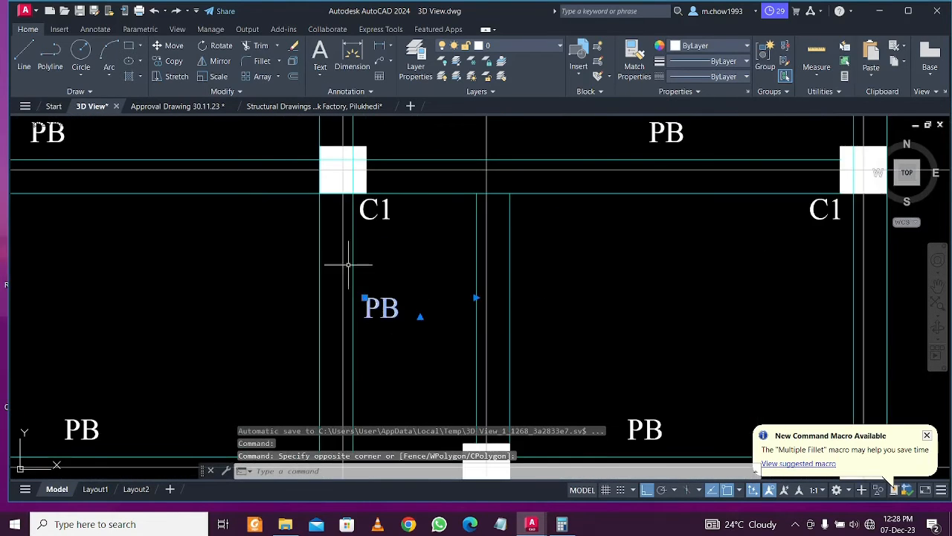
click(173, 61)
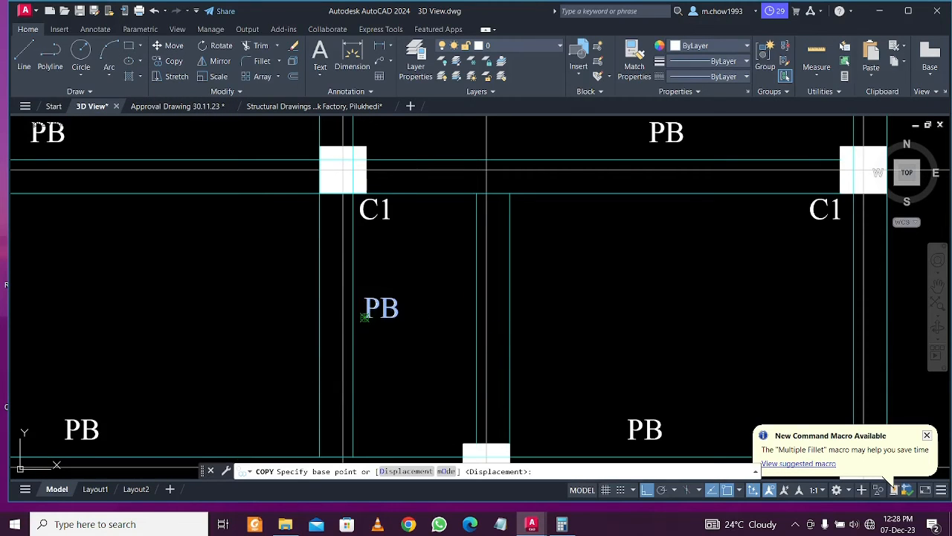
click(364, 299)
middle_drag(753, 316, 234, 321)
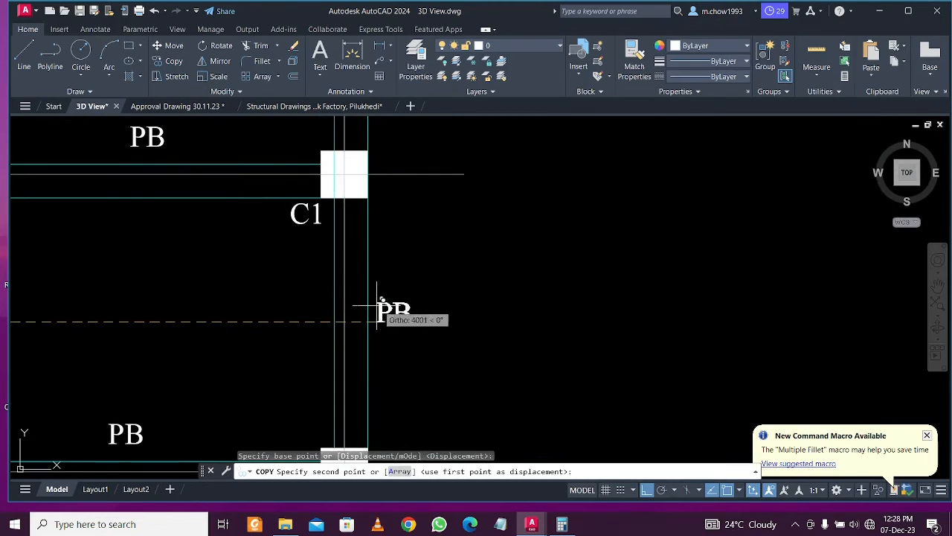
key(Escape)
Copy the grid line D PB label straight up beside that beam in the spans 4–5, 2–4 and 1–2
click(265, 272)
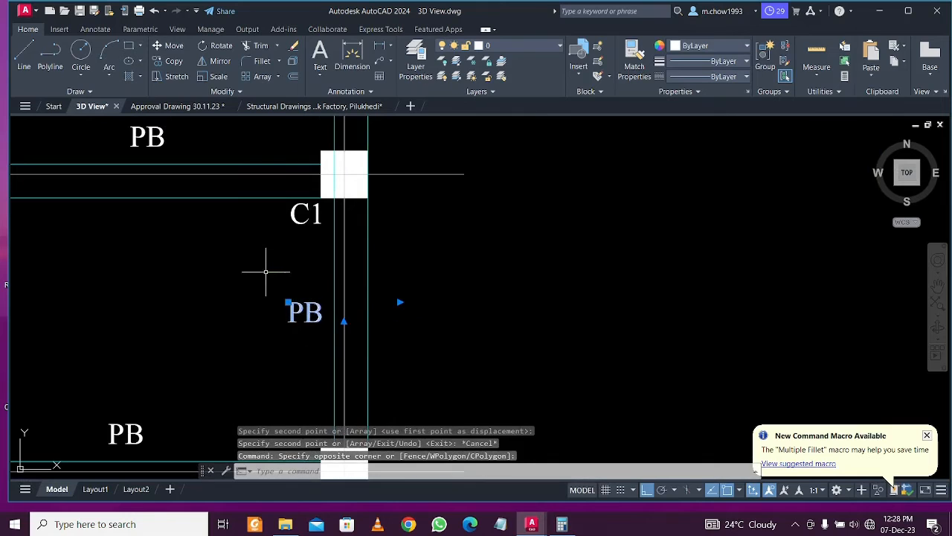
click(177, 65)
click(304, 371)
scroll(292, 326, down, 2)
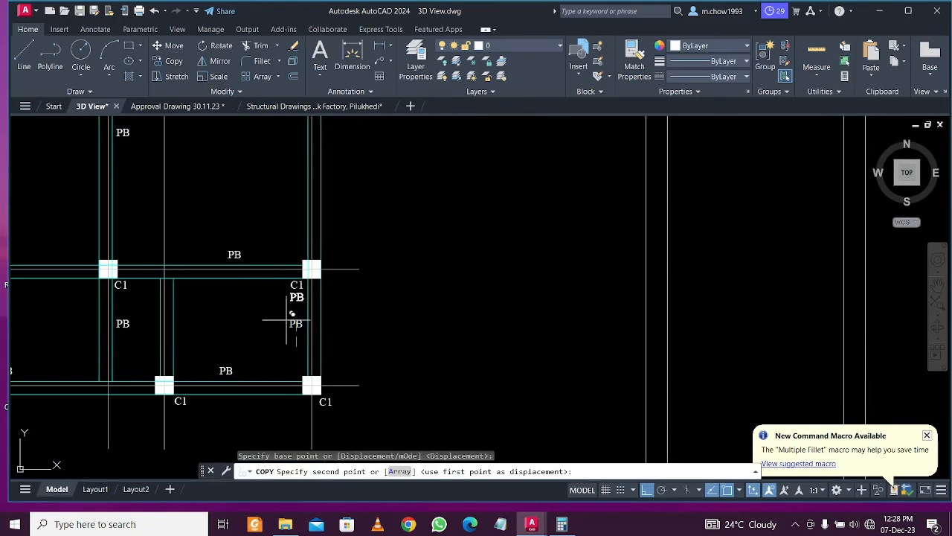
middle_drag(267, 238, 287, 399)
click(283, 336)
middle_drag(283, 223, 298, 409)
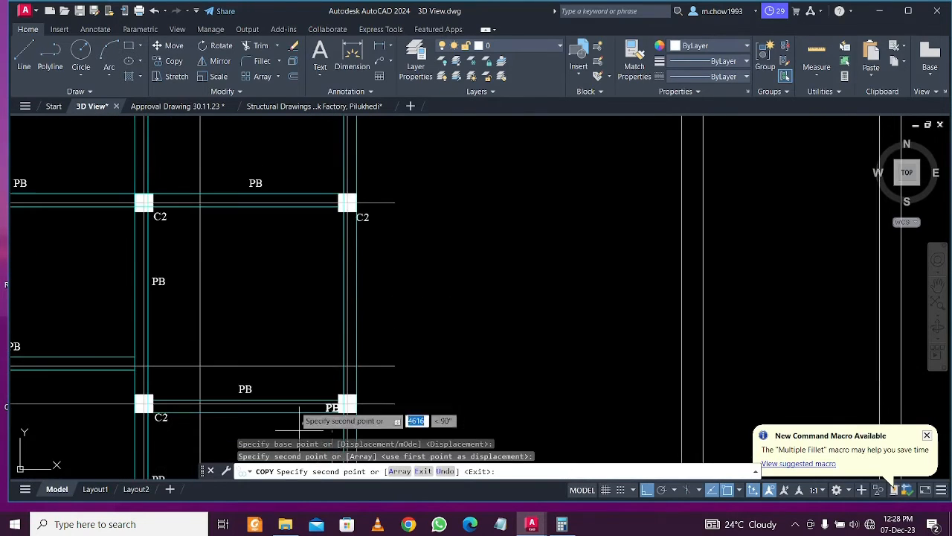
click(296, 299)
middle_drag(293, 264, 308, 313)
middle_drag(296, 119, 308, 305)
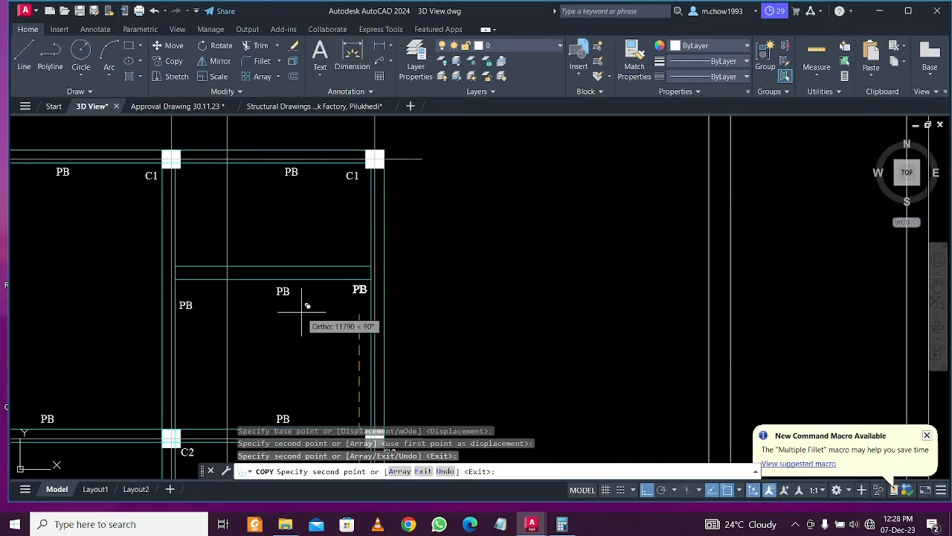
key(Escape)
Change the drawing title below the plan to PLINTH BEAM LAYOUT
scroll(357, 312, down, 4)
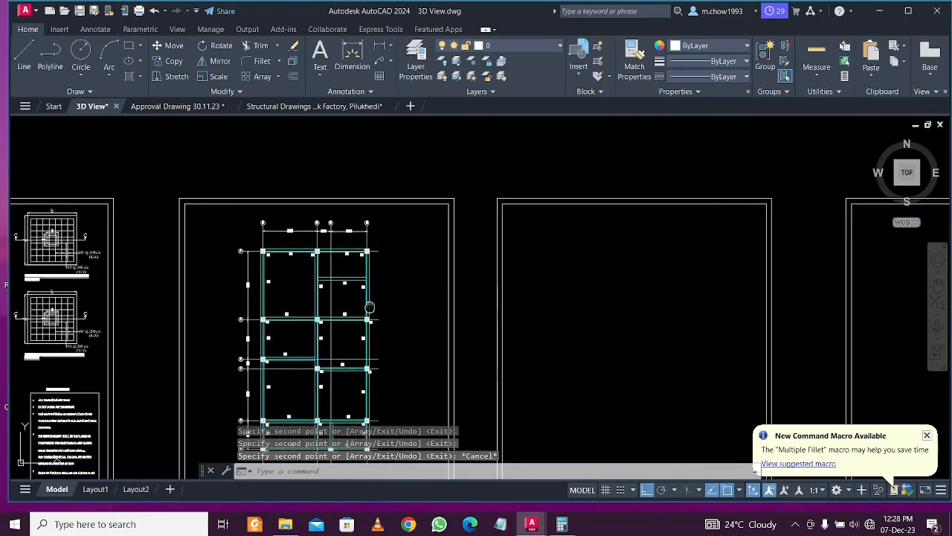
middle_drag(317, 344, 384, 329)
scroll(334, 236, up, 2)
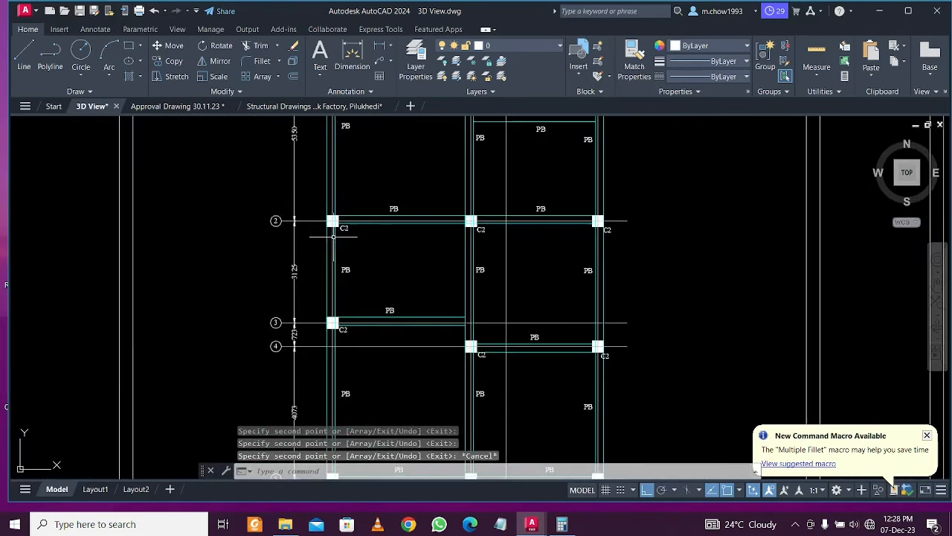
scroll(409, 338, down, 2)
middle_drag(451, 392, 433, 286)
scroll(404, 344, up, 6)
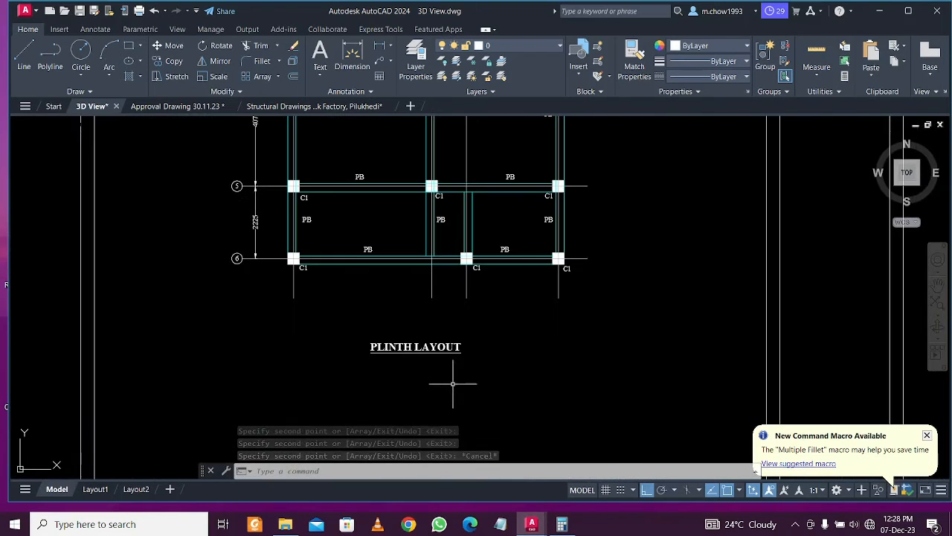
scroll(425, 334, up, 2)
click(395, 335)
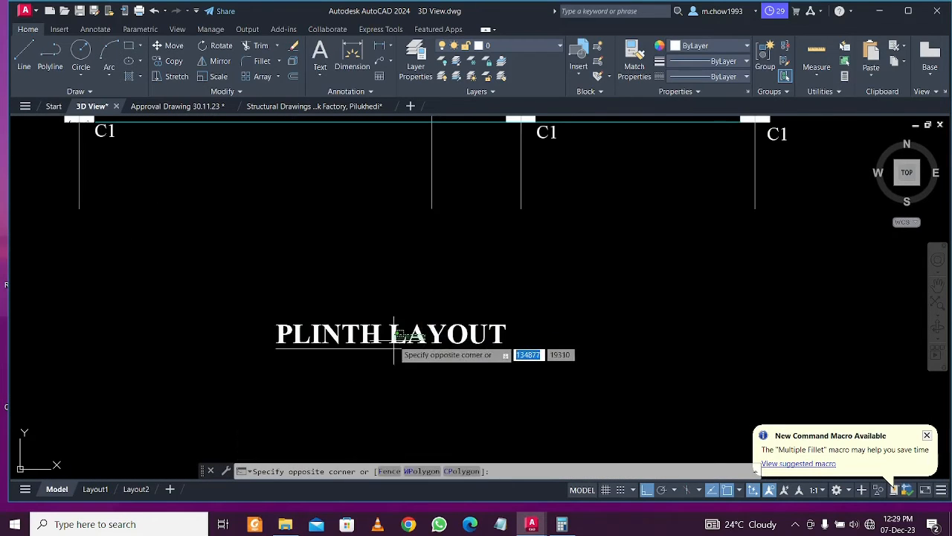
click(395, 340)
click(392, 336)
click(392, 333)
double_click(391, 334)
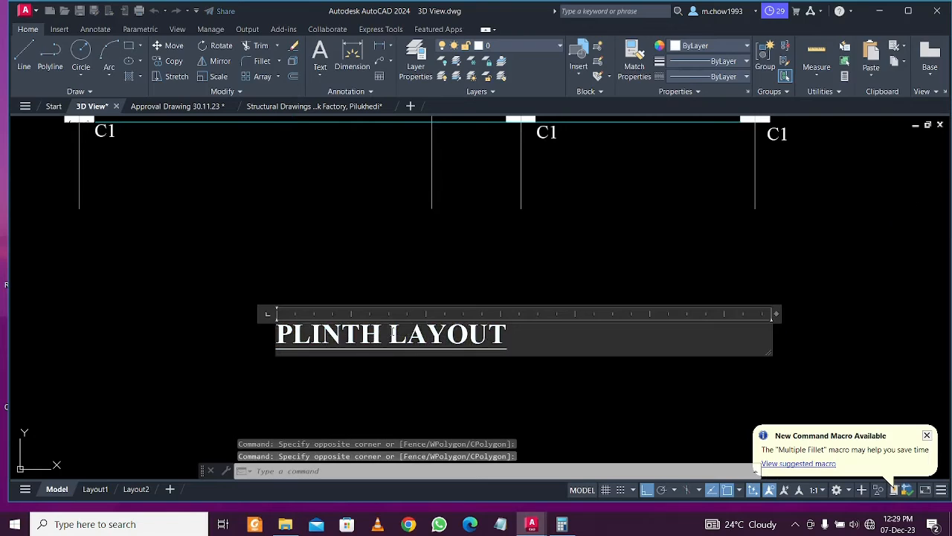
text(BEAM)
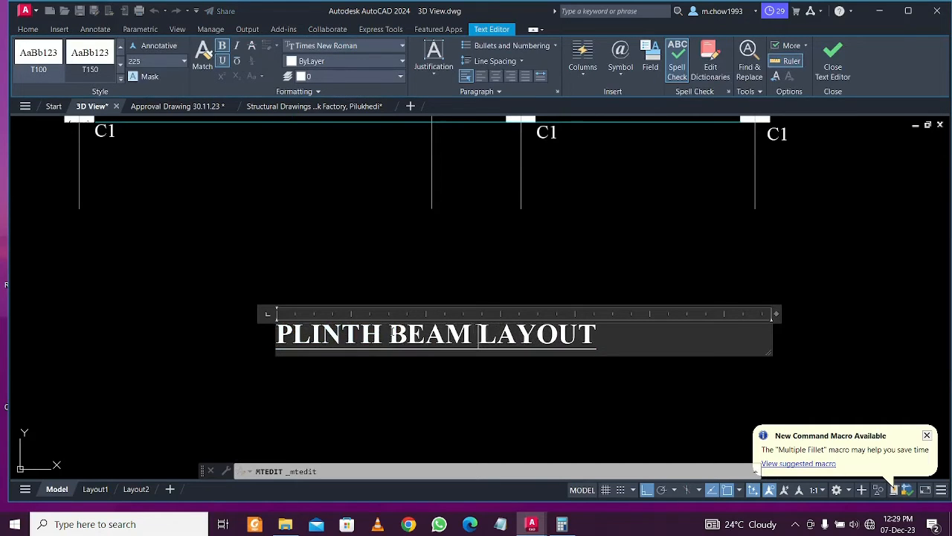
click(364, 373)
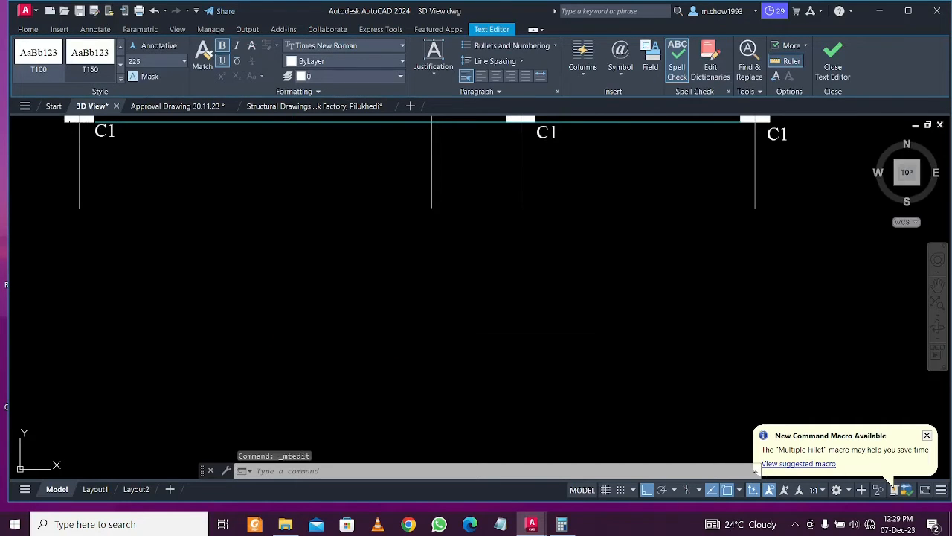
Copy the whole plinth beam layout with its title horizontally into the adjacent empty sheet frame
scroll(354, 350, down, 4)
middle_drag(337, 315, 342, 369)
click(275, 133)
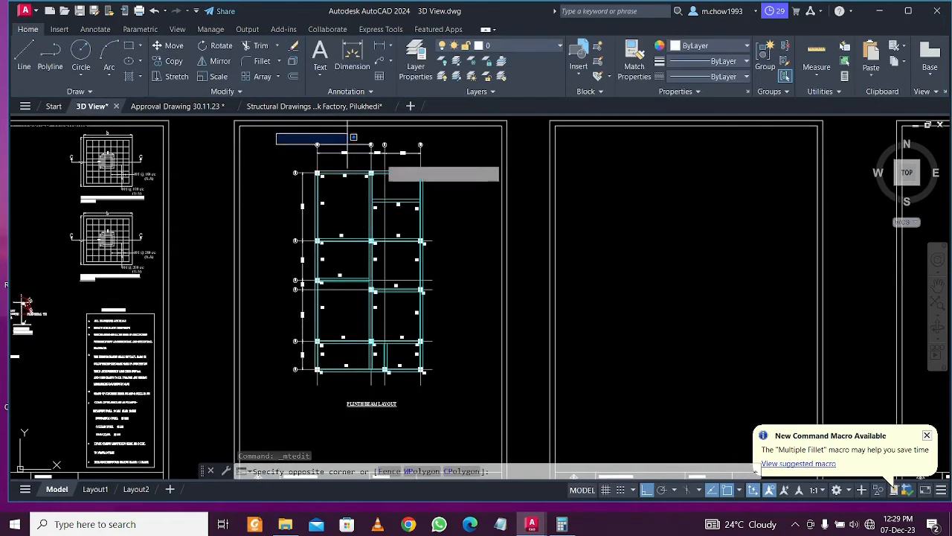
key(Escape)
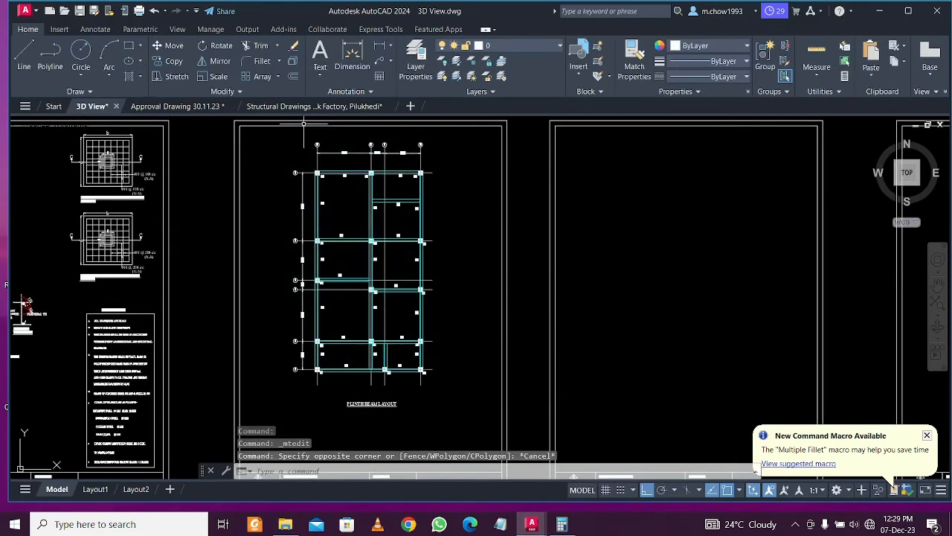
click(265, 129)
click(451, 389)
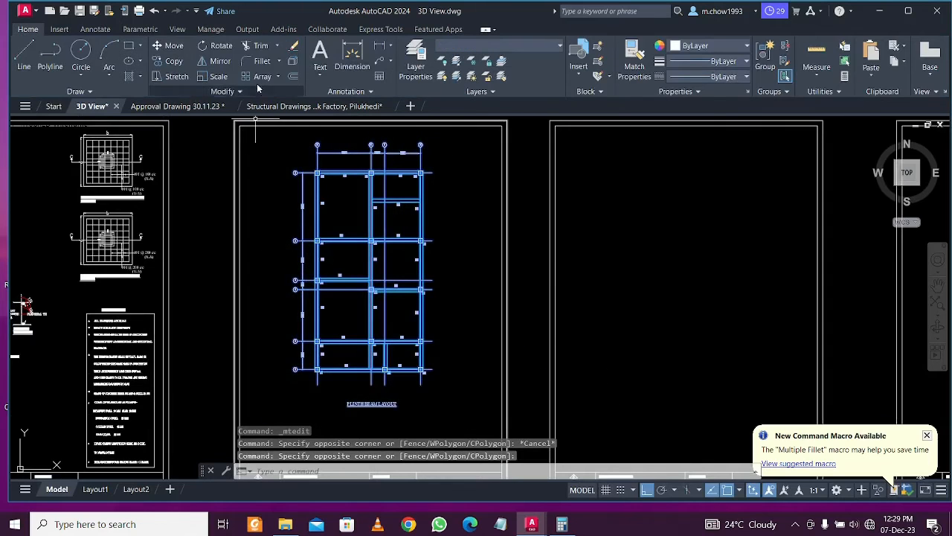
click(170, 61)
click(391, 325)
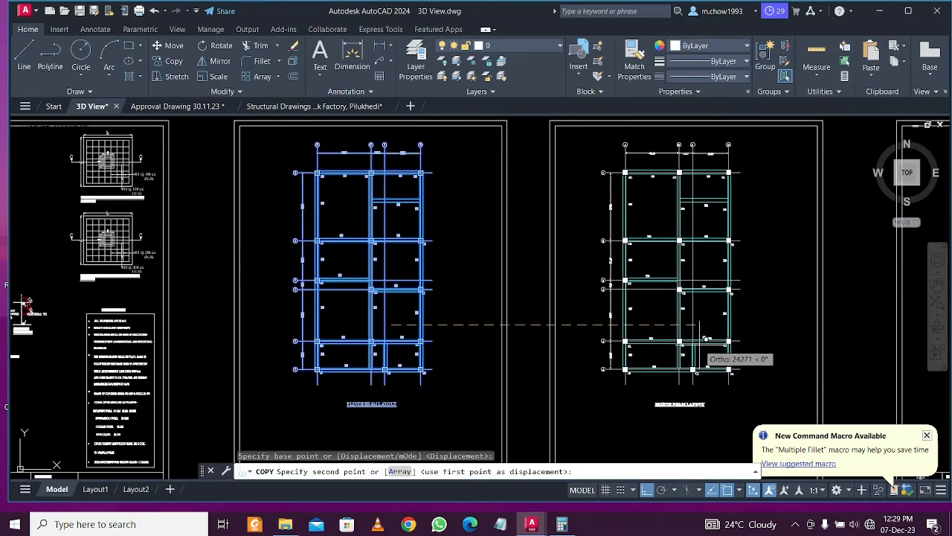
click(699, 325)
key(Escape)
Change the copied plan's title to ROOF BEAM LAYOUT
scroll(645, 385, up, 5)
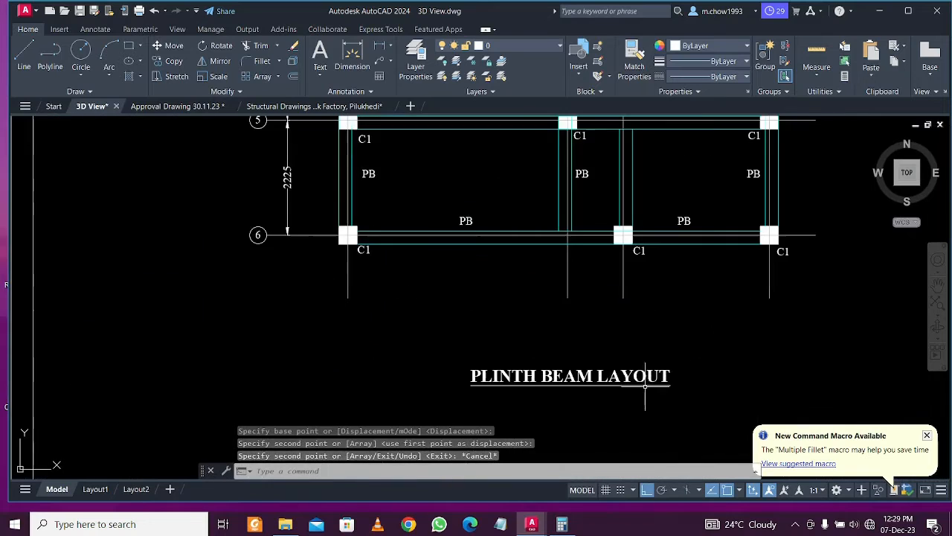
scroll(516, 377, up, 1)
click(516, 377)
click(512, 367)
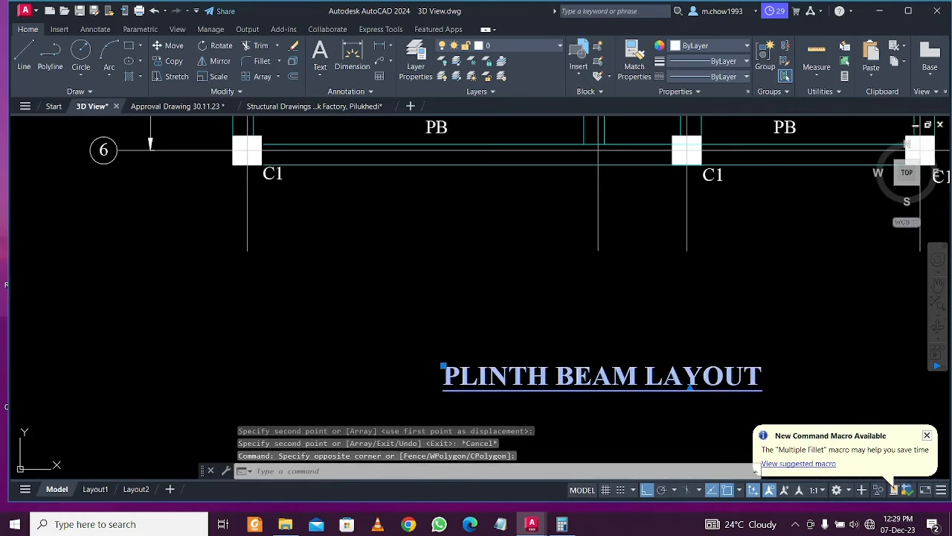
double_click(551, 378)
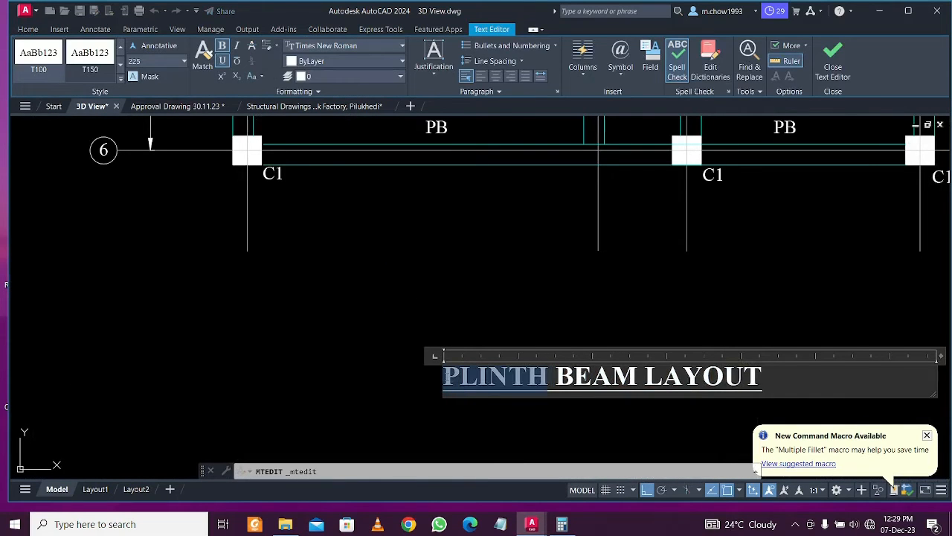
text(ROOF)
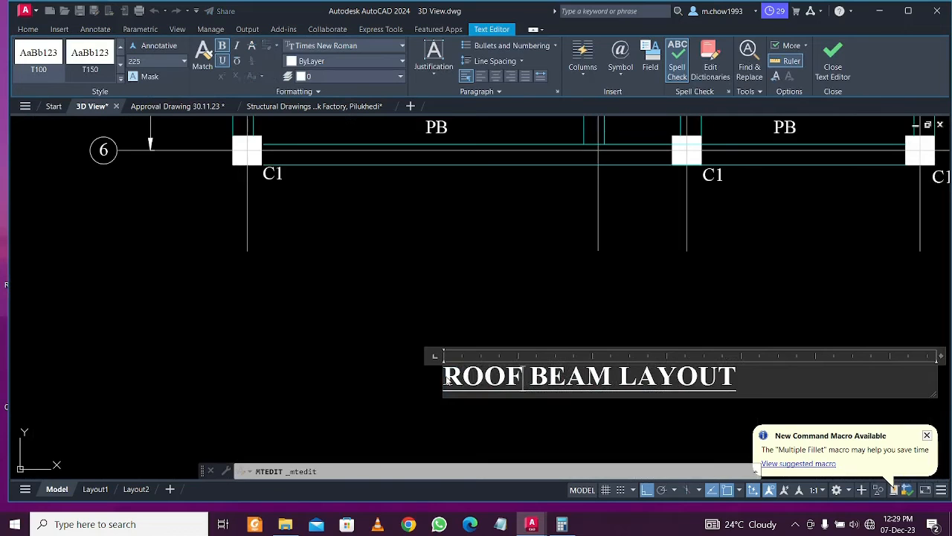
click(381, 382)
scroll(403, 372, down, 2)
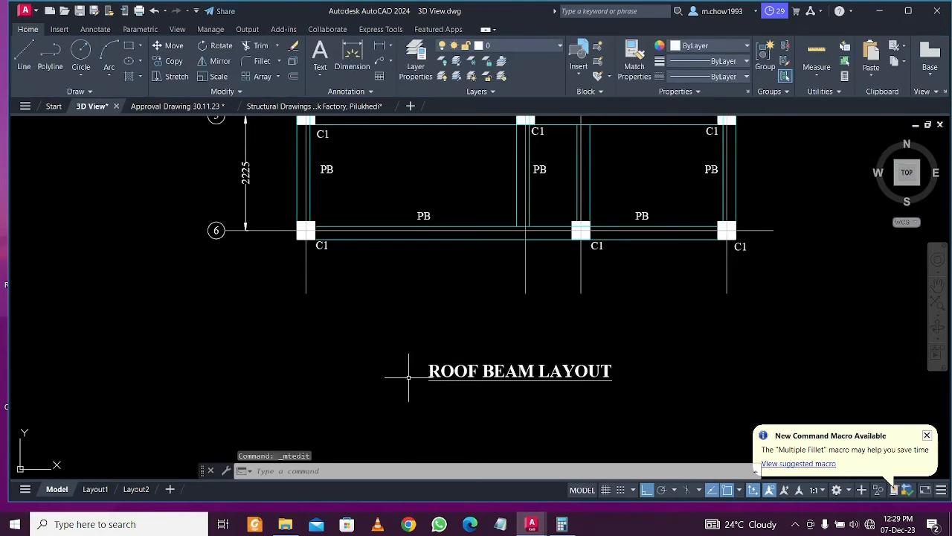
Examine the staircase bay and mid landing projection on the ground floor plan for the roof beam arrangement
scroll(409, 378, down, 3)
middle_drag(225, 366, 351, 369)
scroll(304, 369, down, 2)
middle_drag(192, 381, 354, 365)
middle_drag(137, 365, 217, 364)
middle_drag(80, 368, 165, 375)
scroll(109, 348, up, 2)
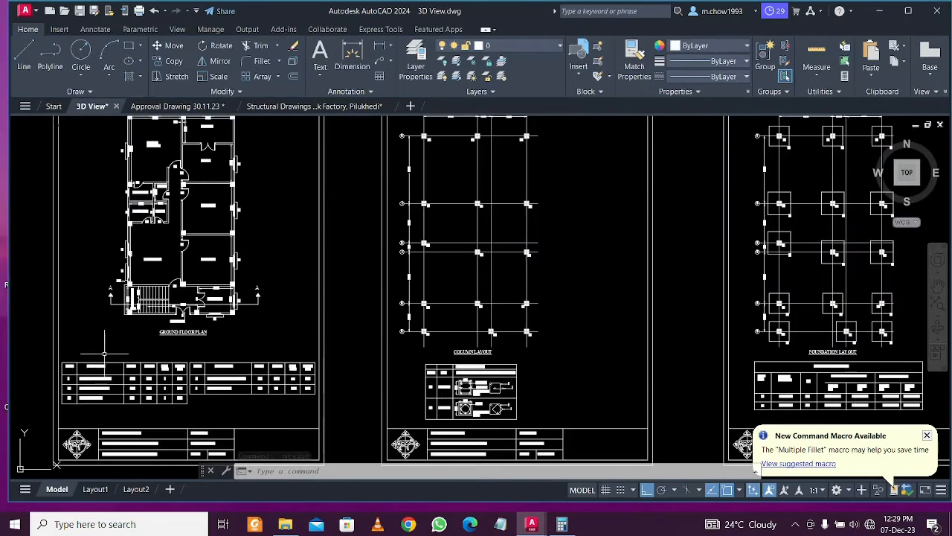
scroll(118, 325, up, 2)
middle_drag(115, 312, 143, 368)
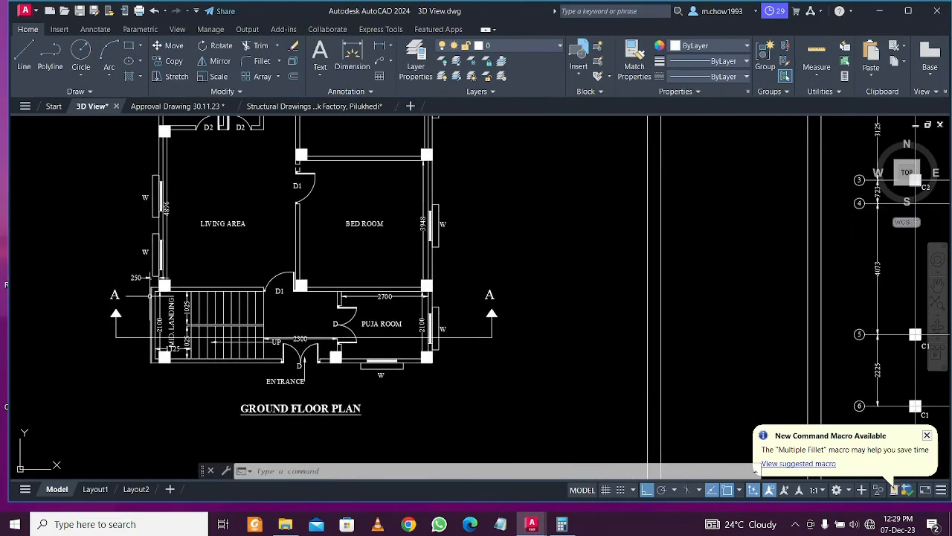
scroll(146, 280, up, 2)
scroll(147, 280, up, 2)
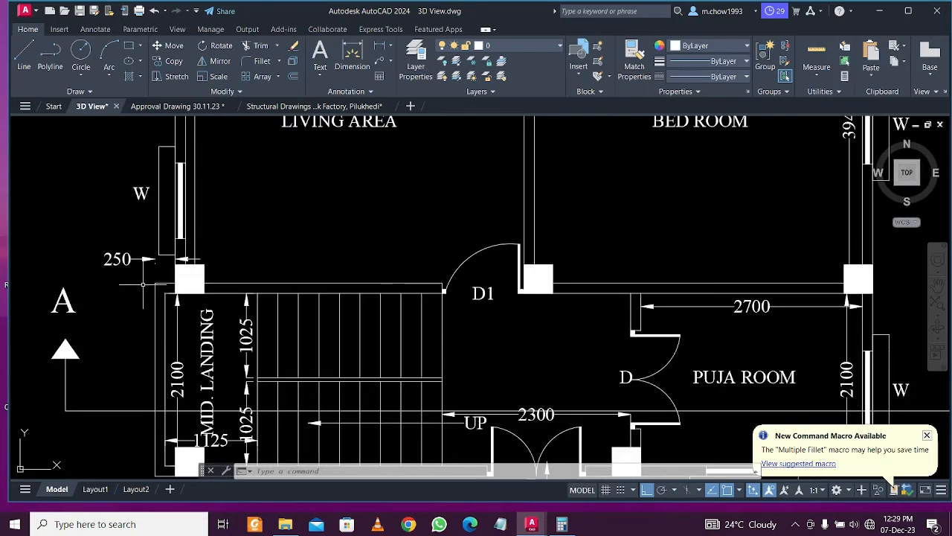
scroll(123, 283, down, 10)
middle_drag(431, 288, 278, 286)
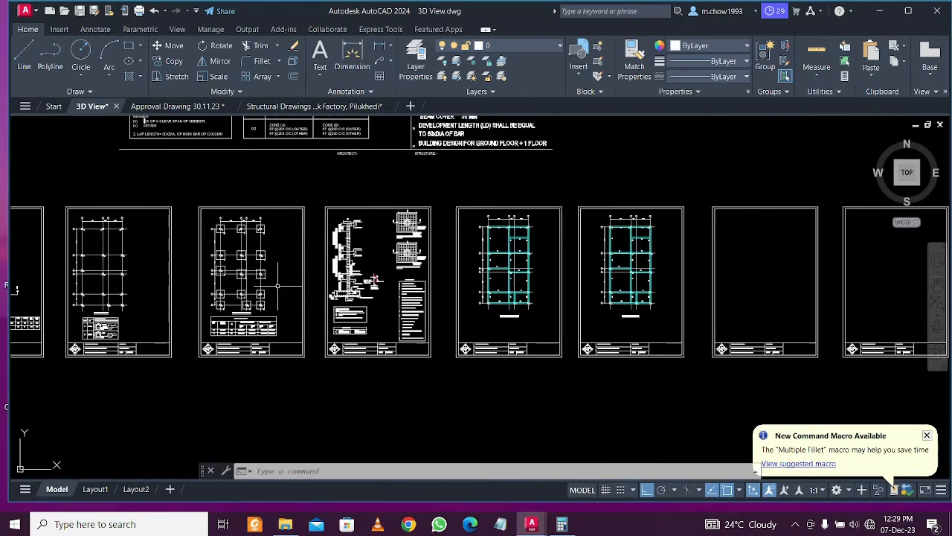
Offset the outer edge line of the roof layout's leftmost beam outward by 250
scroll(562, 289, up, 2)
scroll(575, 286, up, 2)
middle_drag(693, 318, 483, 321)
scroll(483, 322, up, 4)
scroll(415, 286, up, 2)
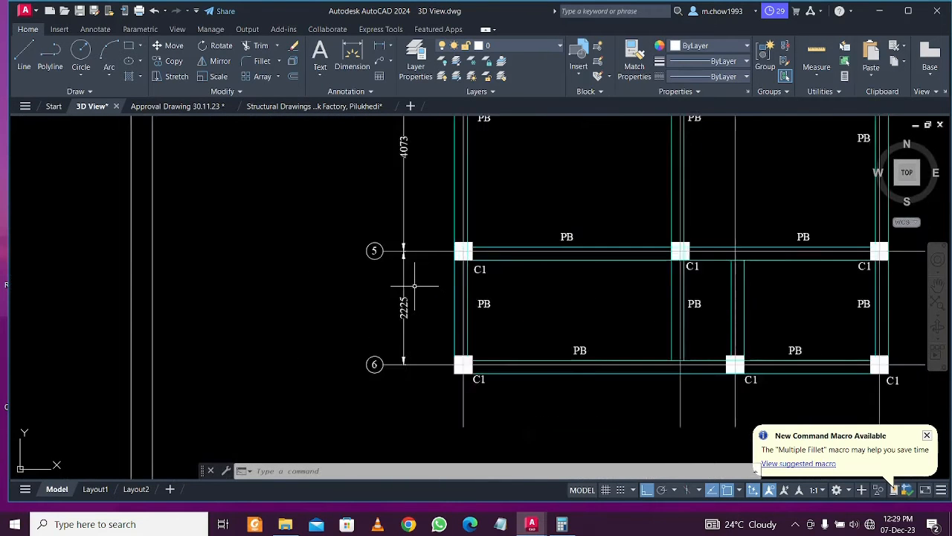
scroll(415, 287, up, 2)
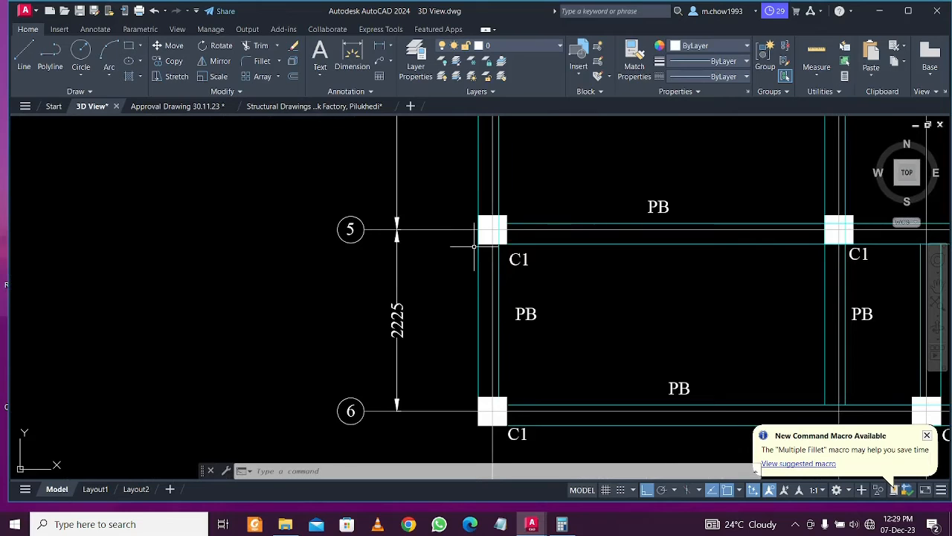
scroll(483, 220, up, 2)
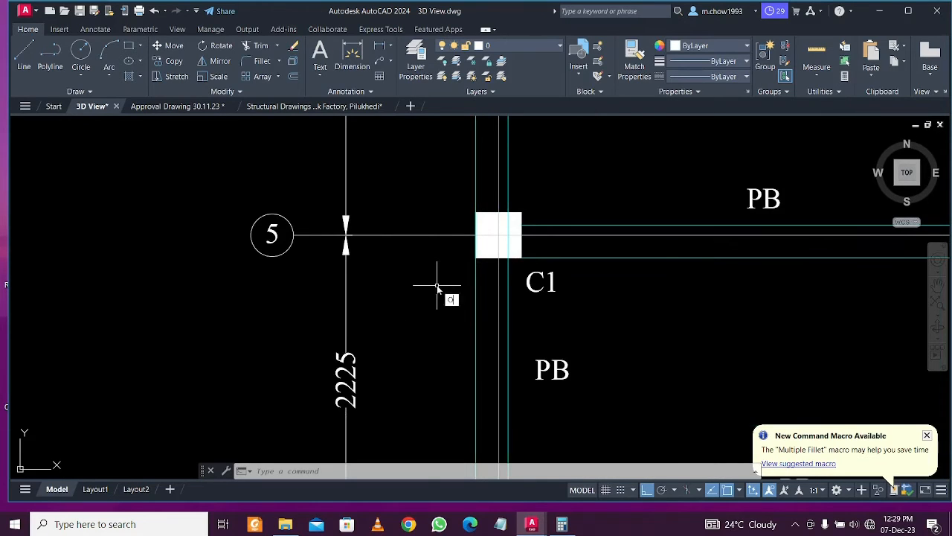
key(Return)
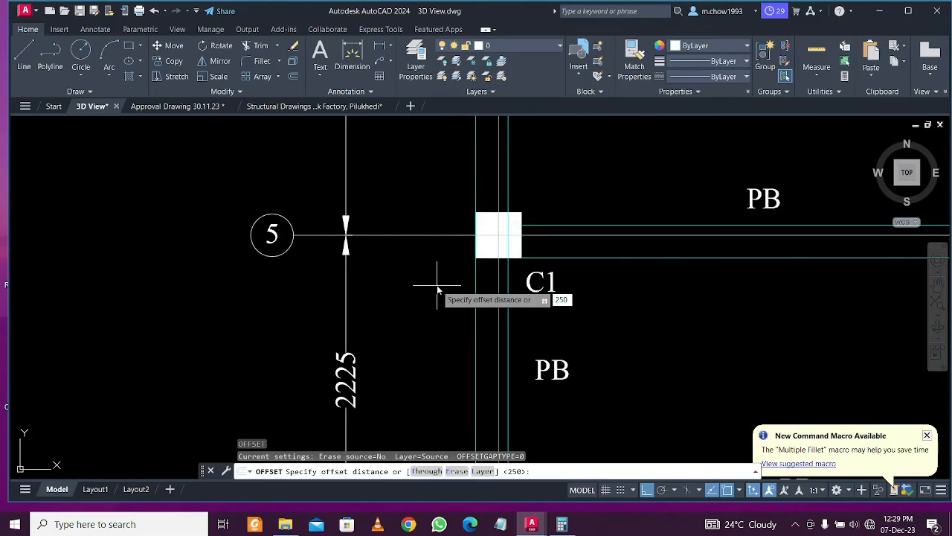
key(Return)
scroll(435, 289, down, 5)
scroll(433, 292, up, 4)
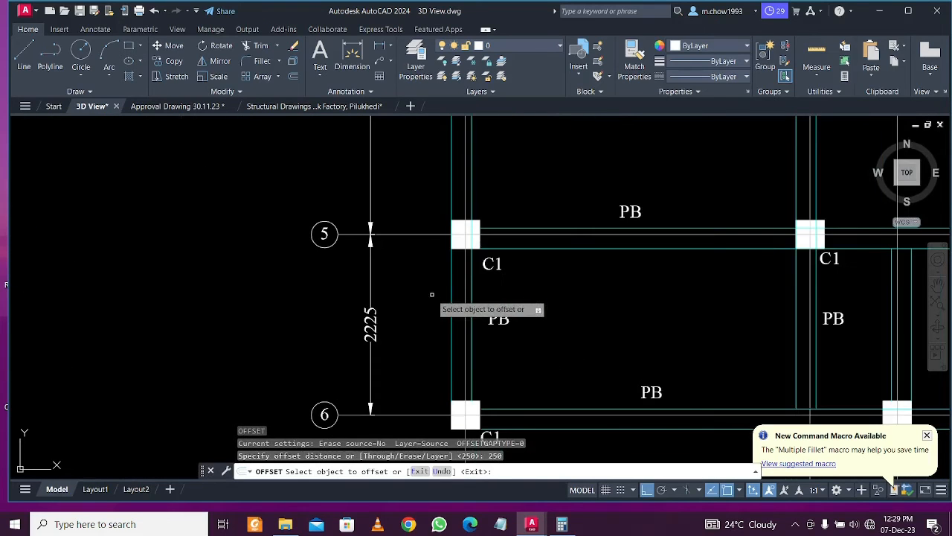
click(451, 282)
click(394, 276)
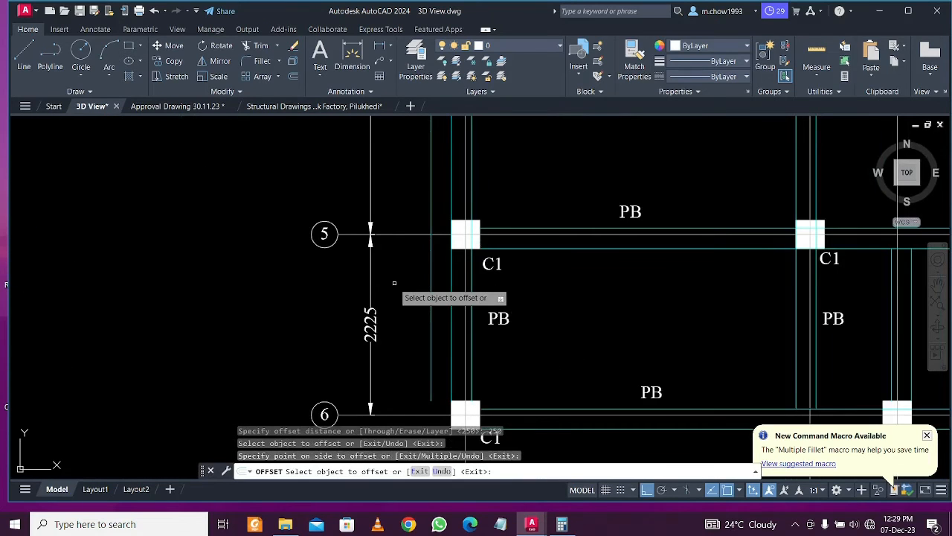
scroll(424, 261, up, 2)
key(Escape)
Extend both edge lines of the grid line 5 beam outward to the offset line
middle_drag(447, 267, 448, 313)
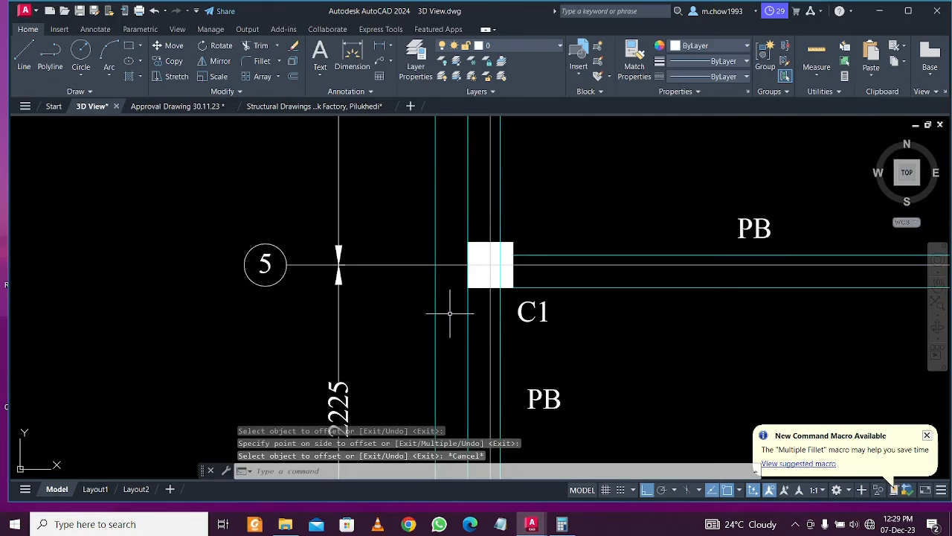
click(401, 285)
key(Escape)
click(440, 315)
click(400, 289)
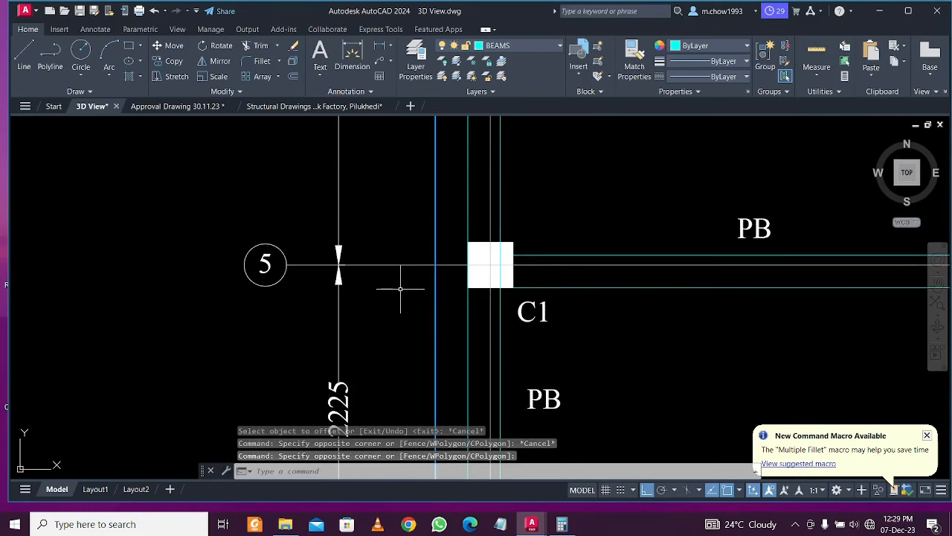
text(ex)
key(Return)
drag(616, 223, 621, 325)
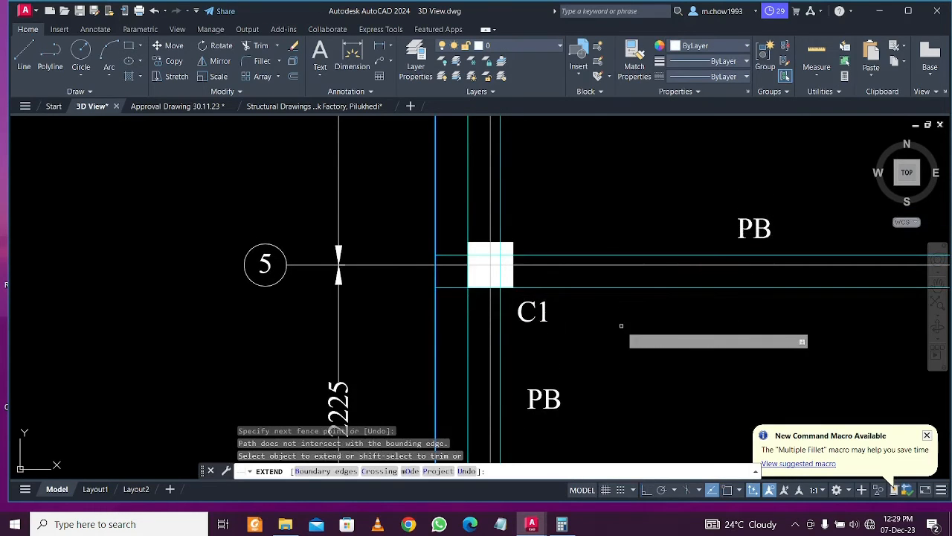
key(Escape)
Trim away the part of the offset line above the grid line 5 beam
scroll(449, 233, up, 4)
text(tr)
key(Return)
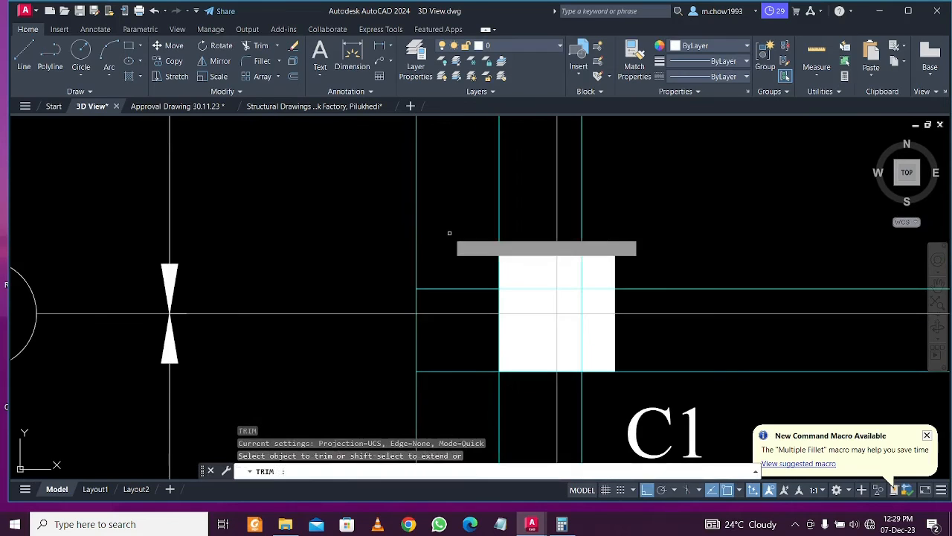
drag(449, 233, 362, 242)
key(Escape)
key(Escape)
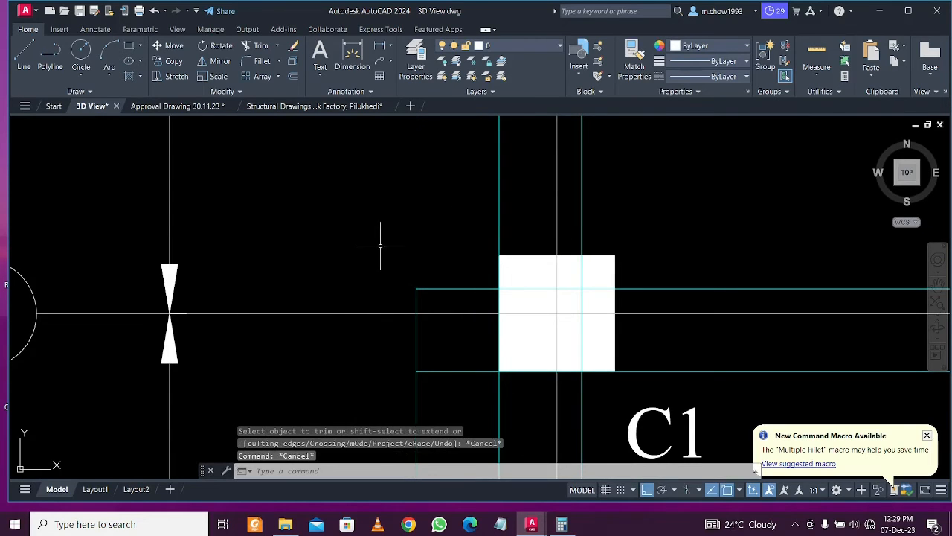
Extend the lower end of the offset line down to grid line 6
scroll(375, 245, down, 7)
scroll(379, 364, up, 6)
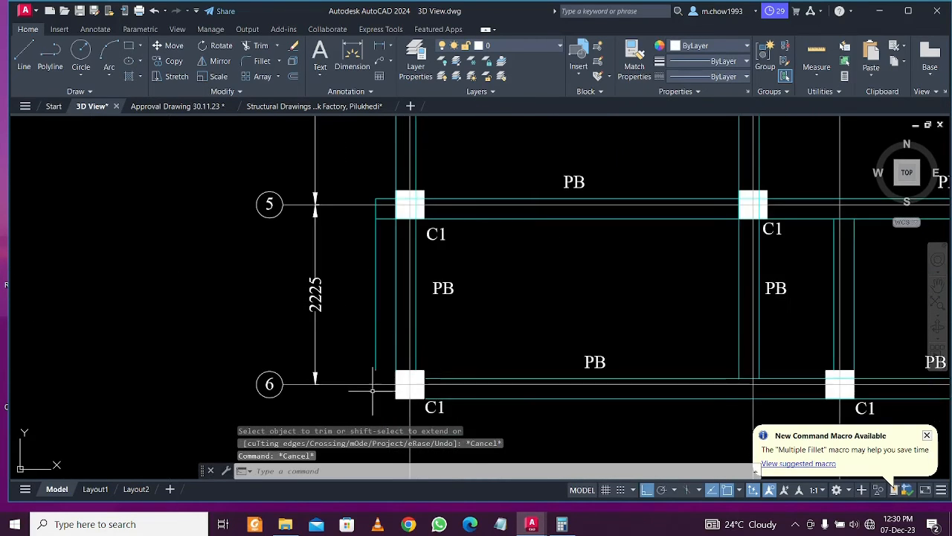
click(356, 366)
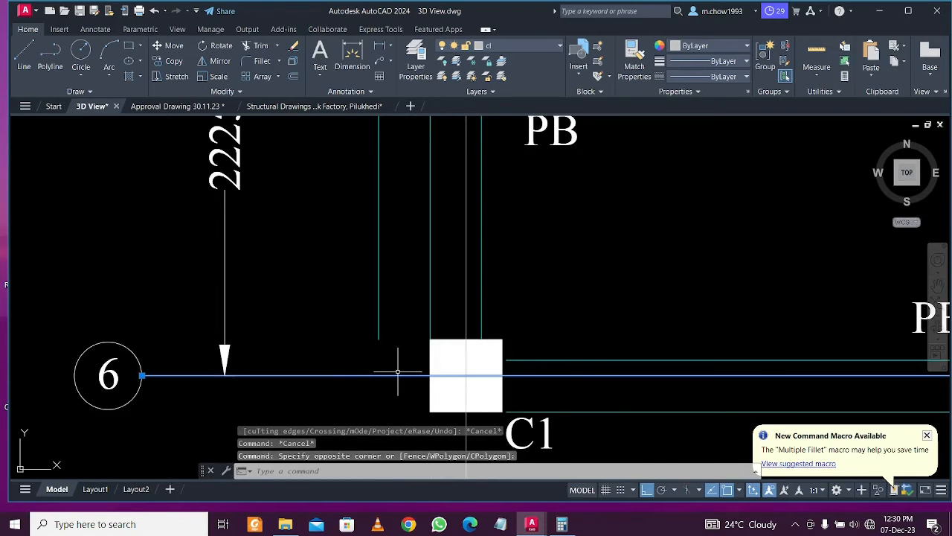
text(ex)
key(Return)
drag(404, 282, 292, 284)
key(Escape)
scroll(436, 339, down, 4)
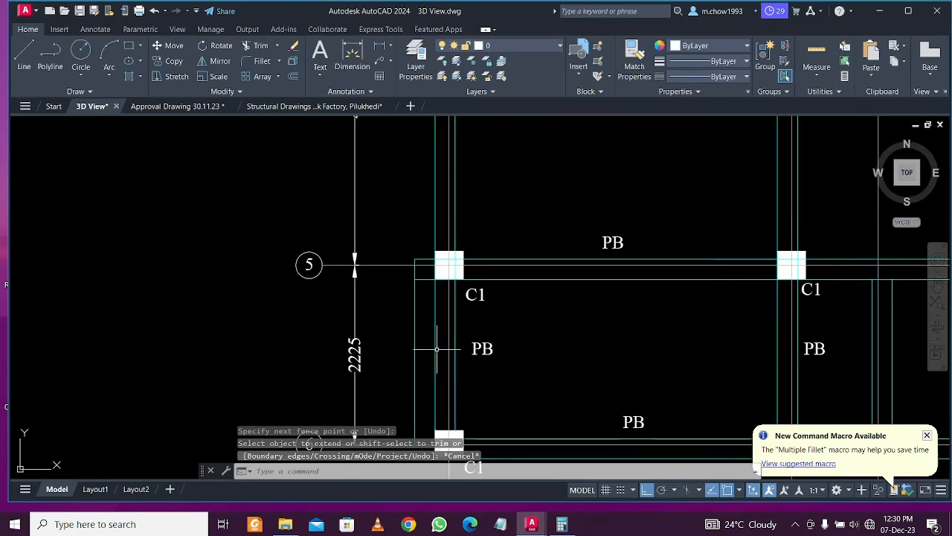
Try shortening both edge lines of the leftmost vertical beam to end at the grid line 5 column
scroll(437, 348, down, 2)
scroll(444, 388, up, 2)
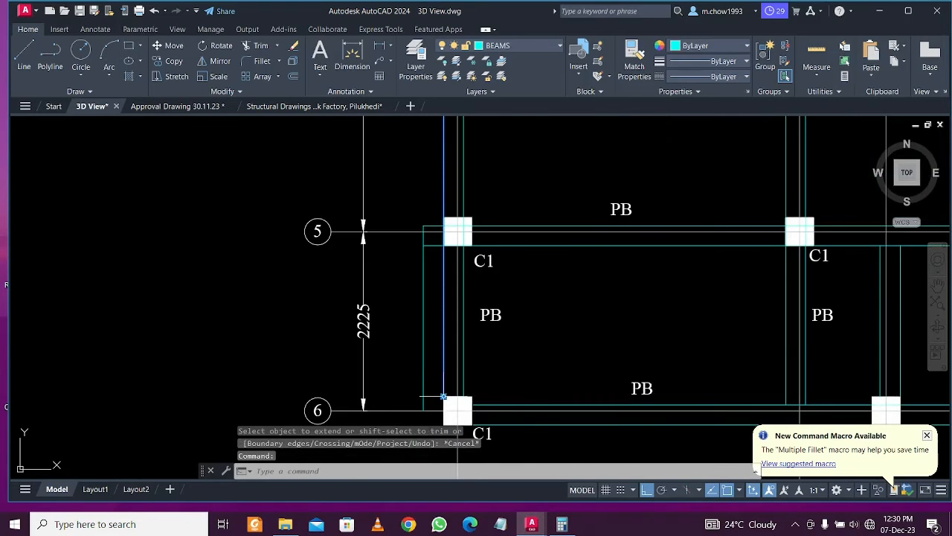
click(444, 396)
scroll(457, 262, up, 4)
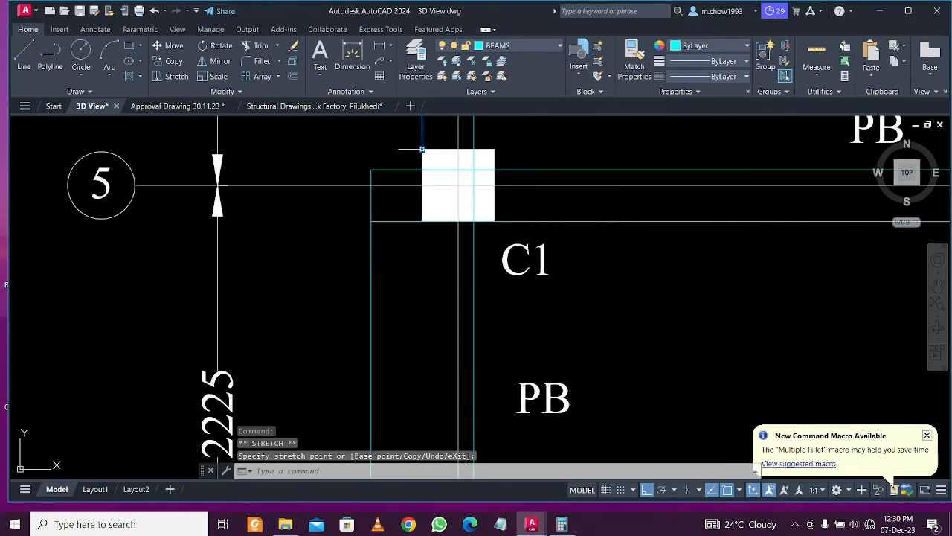
key(Escape)
scroll(474, 339, down, 6)
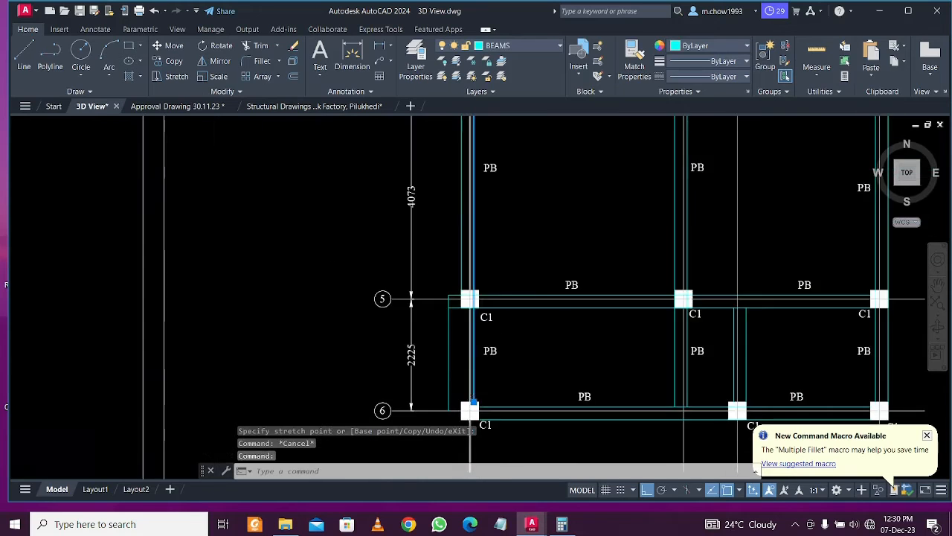
scroll(475, 402, up, 4)
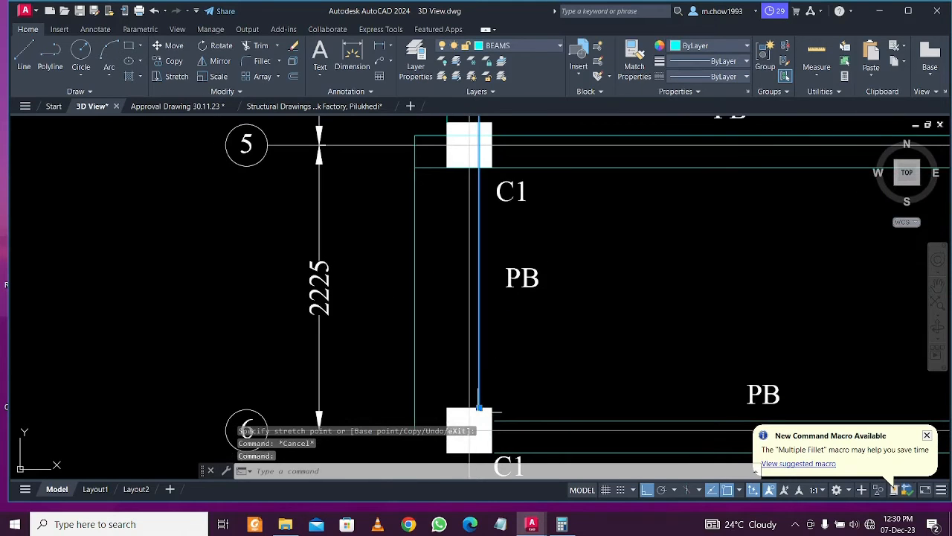
click(479, 410)
middle_drag(476, 316, 473, 446)
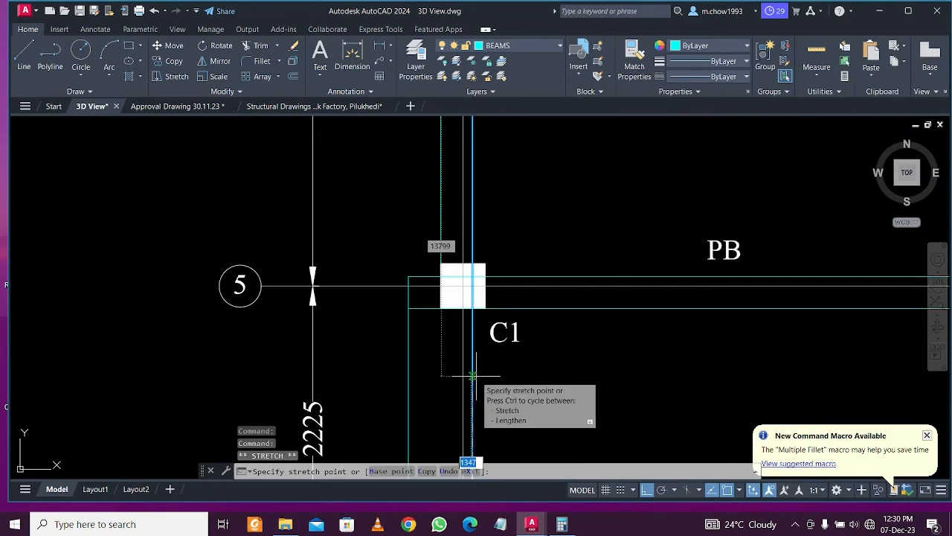
scroll(474, 376, down, 3)
middle_drag(474, 376, 457, 299)
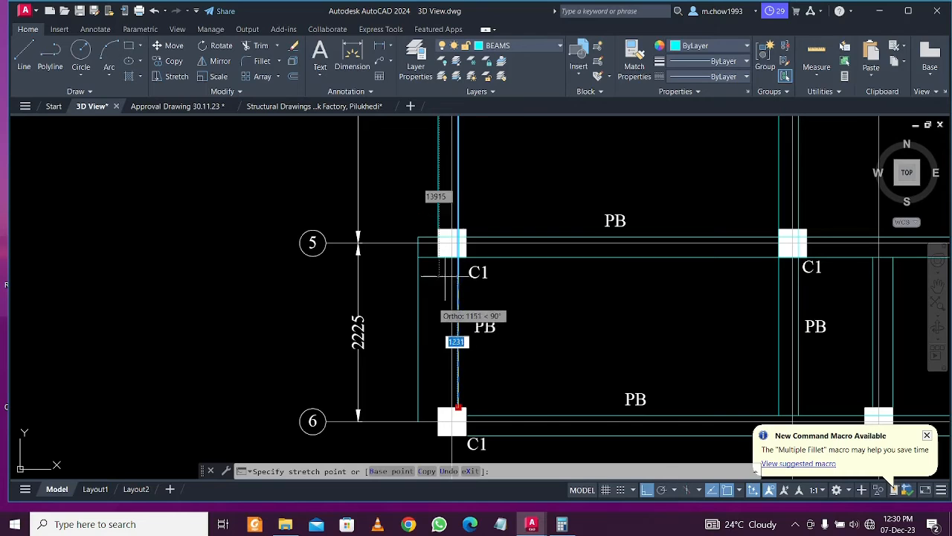
scroll(460, 242, up, 2)
click(455, 221)
key(Escape)
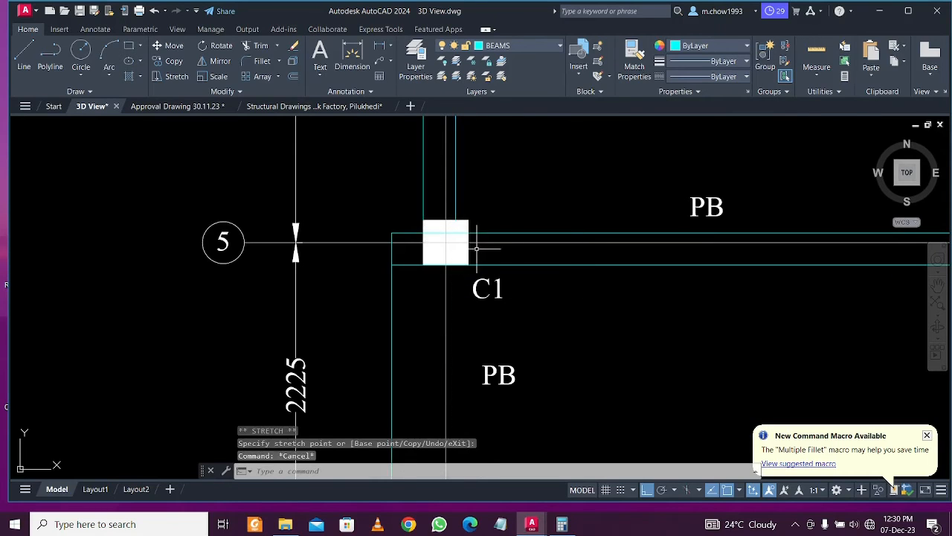
Undo the shortening of both leftmost beam edge lines between grid lines 5 and 6
scroll(465, 249, down, 4)
scroll(464, 332, up, 2)
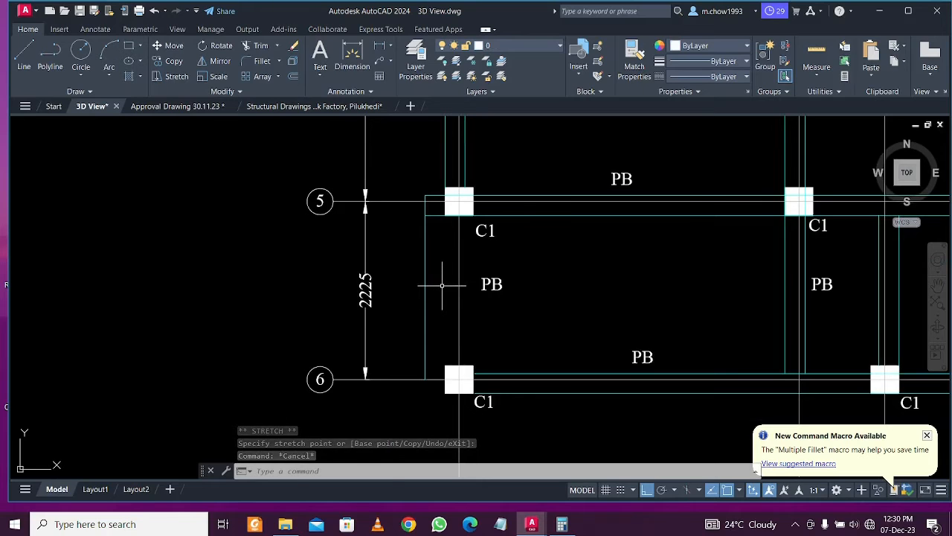
scroll(442, 284, up, 2)
scroll(444, 286, down, 2)
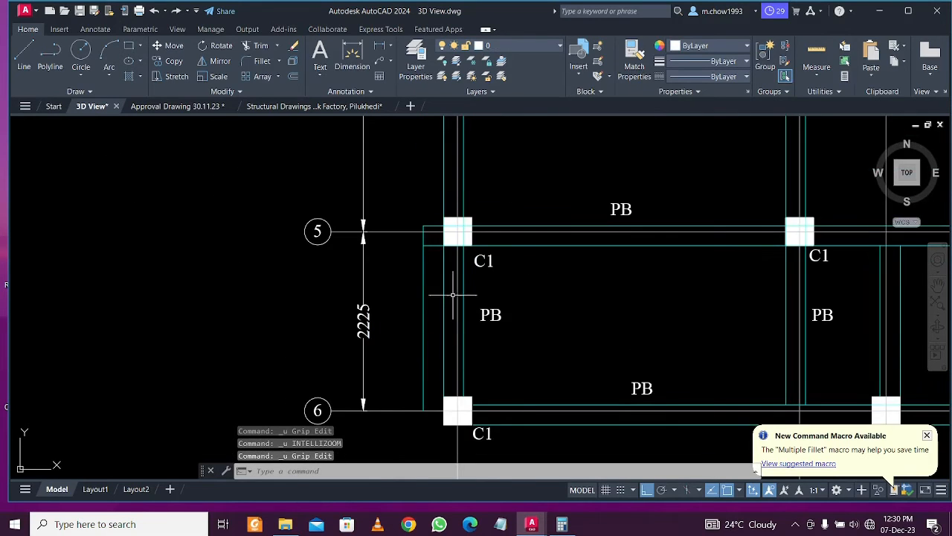
Stretch the offset line's lower end down level with the grid line 6 beam's lower edge, and select the line
scroll(436, 352, up, 2)
click(404, 331)
middle_drag(442, 377, 422, 276)
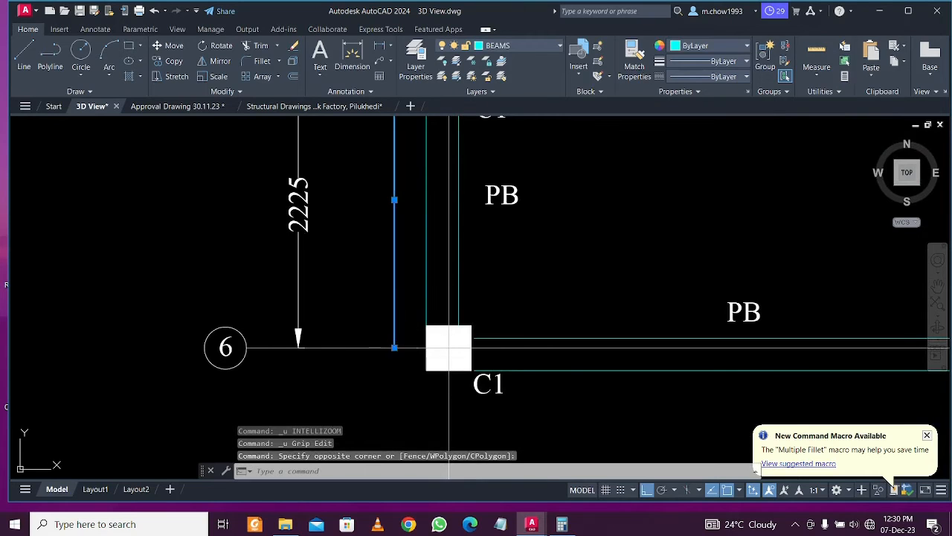
click(395, 348)
scroll(401, 389, up, 2)
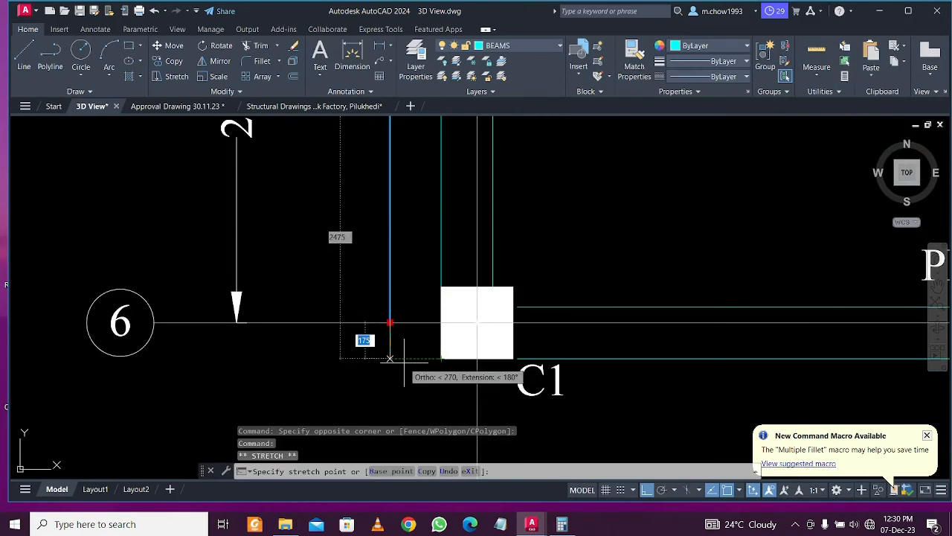
key(Escape)
click(417, 369)
click(355, 354)
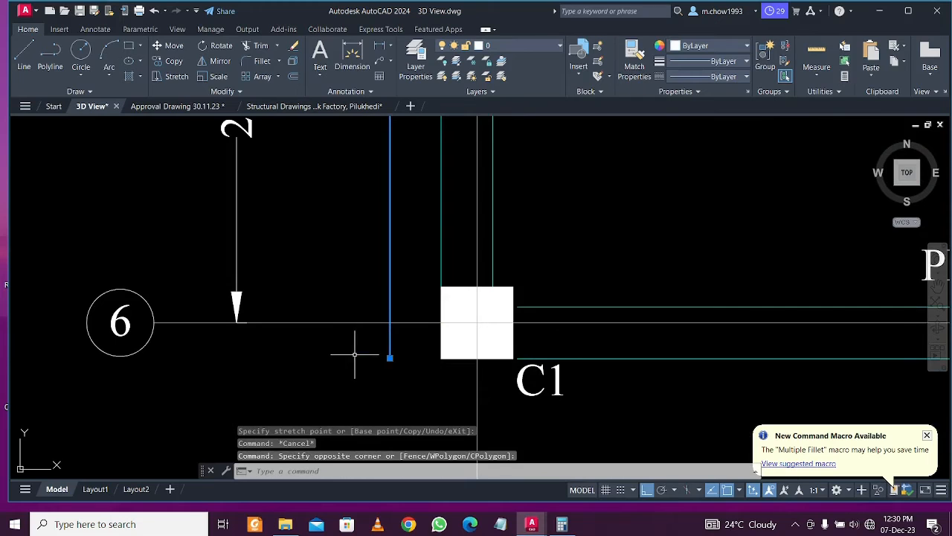
Extend the edge lines of the horizontal beam on grid line 6 outward to meet the offset line beyond grid line A
text(EX)
key(Return)
drag(663, 253, 654, 403)
key(Escape)
scroll(636, 398, down, 4)
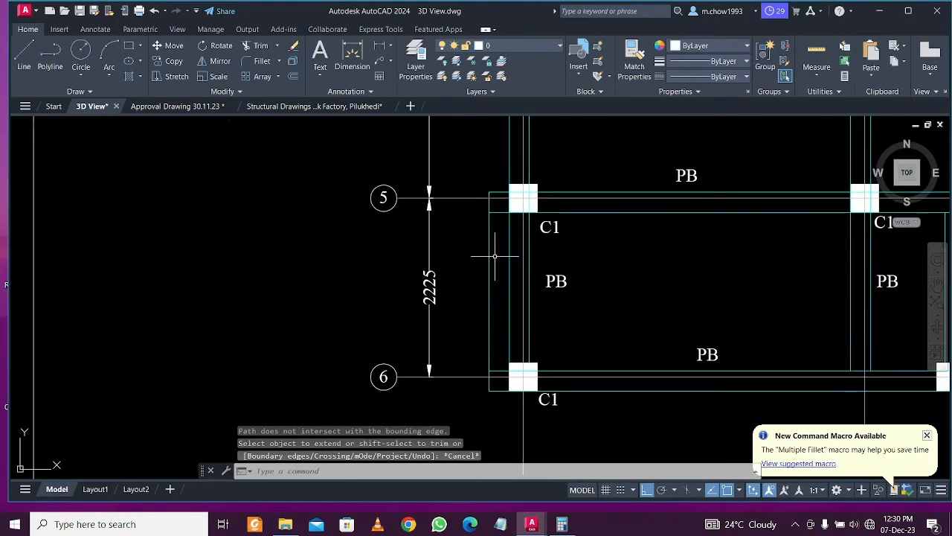
click(495, 255)
key(Escape)
Dimension the beam projection at grid line 5, from the outer column face to the offset line
scroll(529, 281, down, 2)
scroll(522, 292, up, 5)
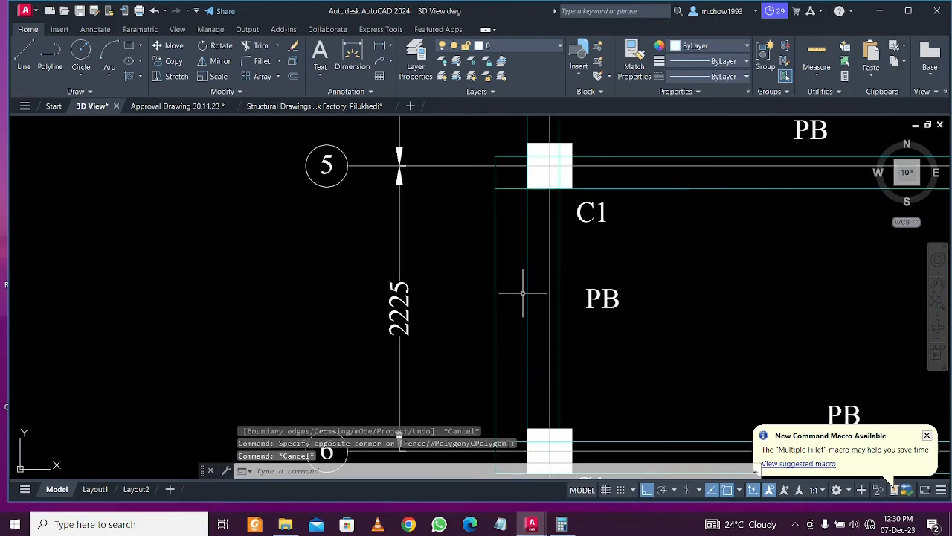
scroll(492, 277, down, 3)
scroll(484, 330, up, 1)
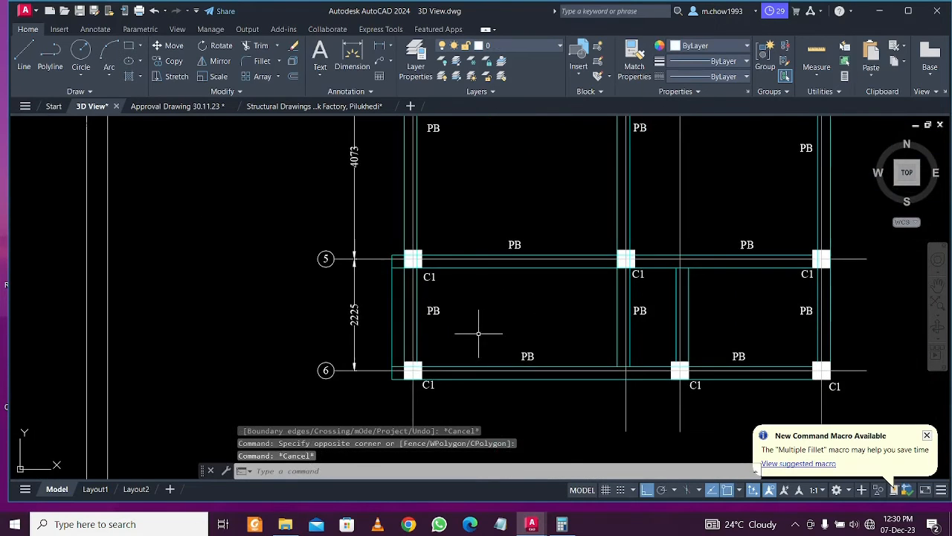
scroll(404, 242, up, 3)
click(379, 45)
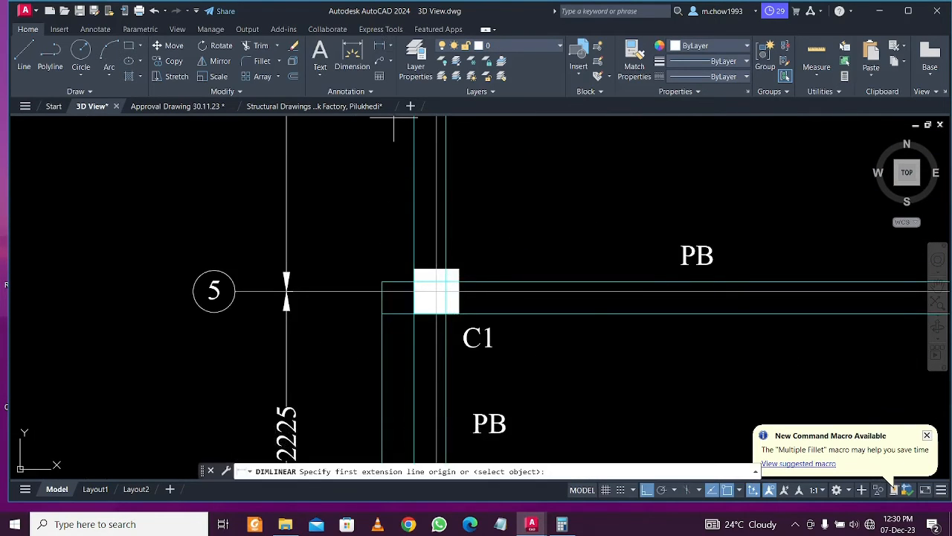
scroll(413, 292, up, 2)
click(413, 272)
click(363, 272)
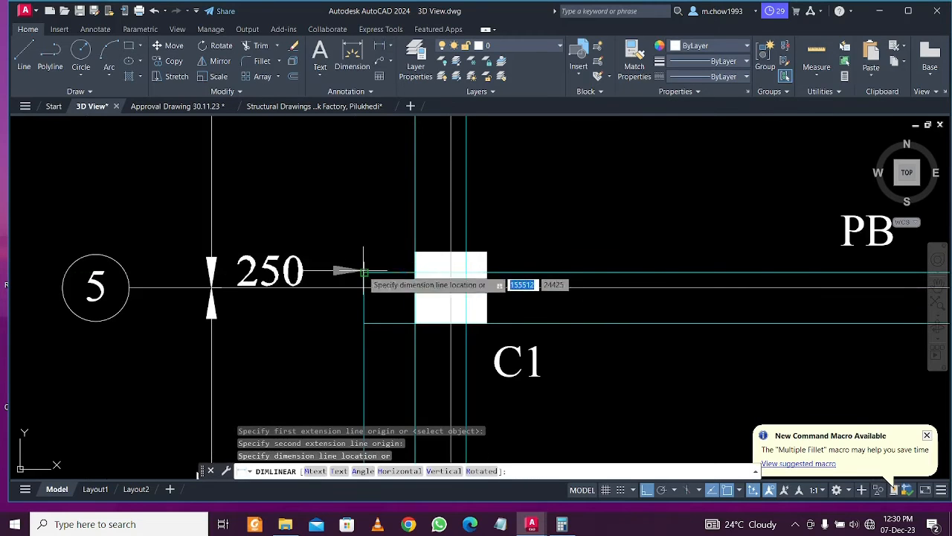
click(355, 256)
In the plinth beam layout, dimension the clear distance between the grid line 1 beam and the intermediate beam below it in bay B–D
scroll(356, 257, down, 6)
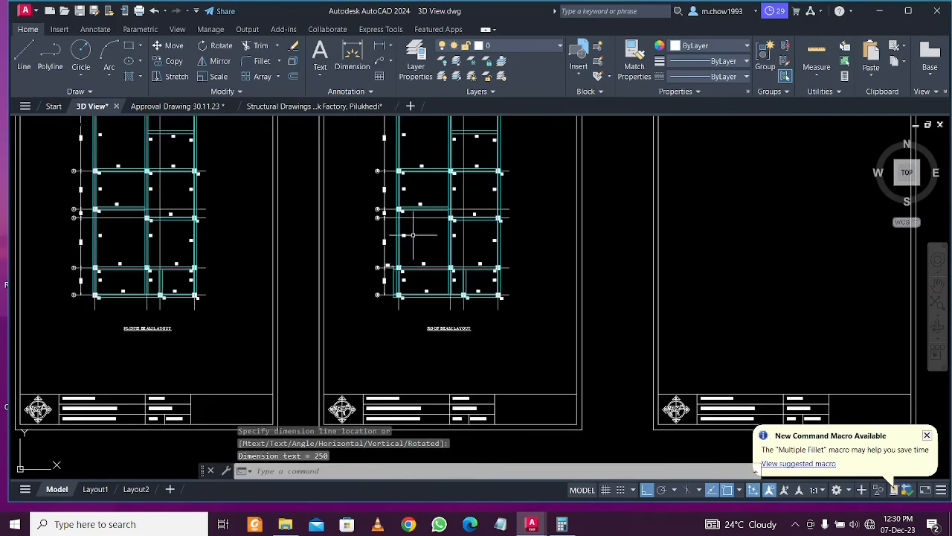
scroll(232, 156, up, 5)
scroll(232, 160, up, 2)
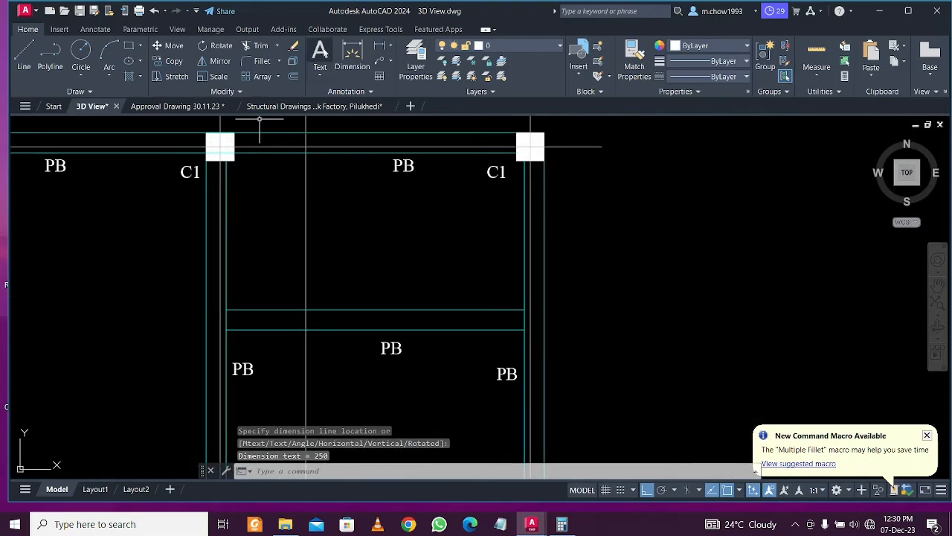
click(377, 47)
click(244, 155)
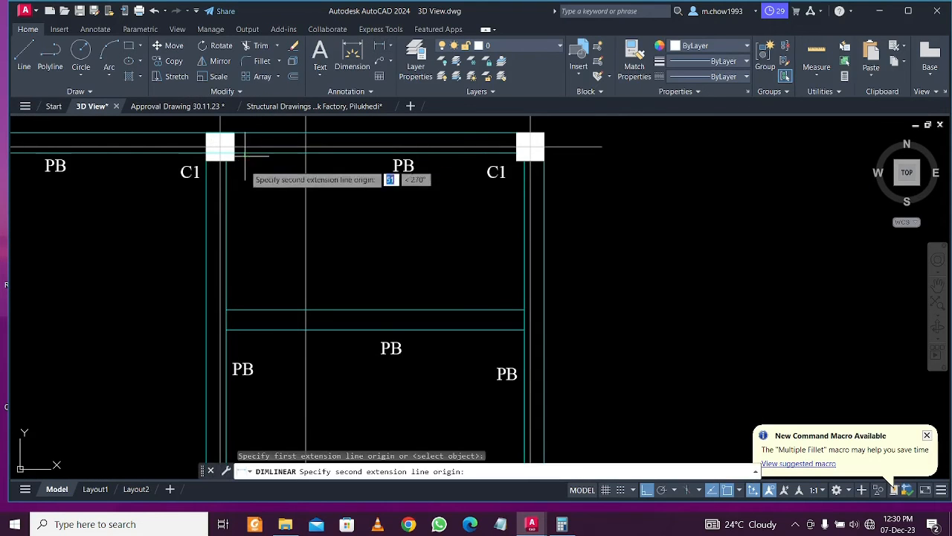
click(245, 305)
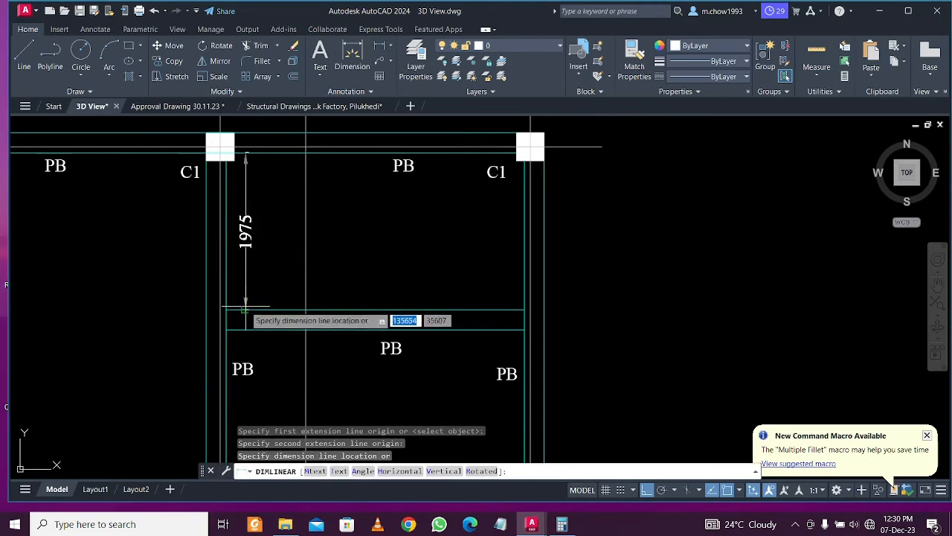
click(244, 268)
Add the same vertical dimension between the grid line 1 beam and the intermediate beam in bay B–D of the roof beam layout
scroll(243, 268, down, 4)
middle_drag(639, 303, 234, 322)
middle_drag(681, 310, 605, 297)
scroll(561, 245, up, 4)
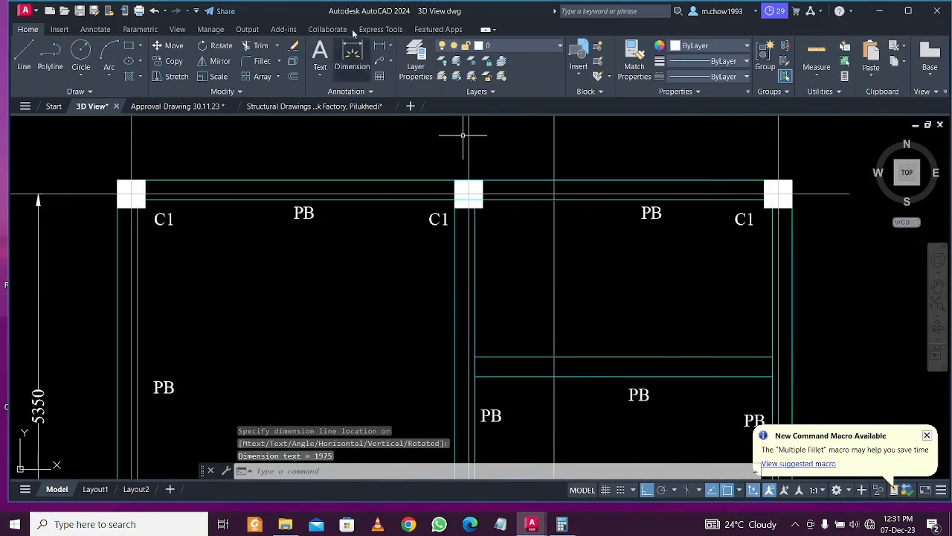
click(379, 48)
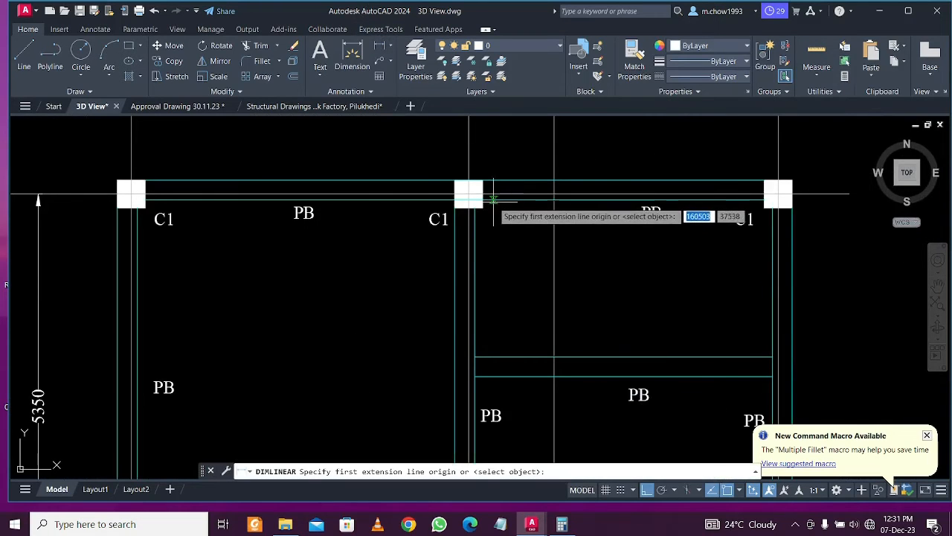
click(494, 201)
click(493, 357)
click(504, 319)
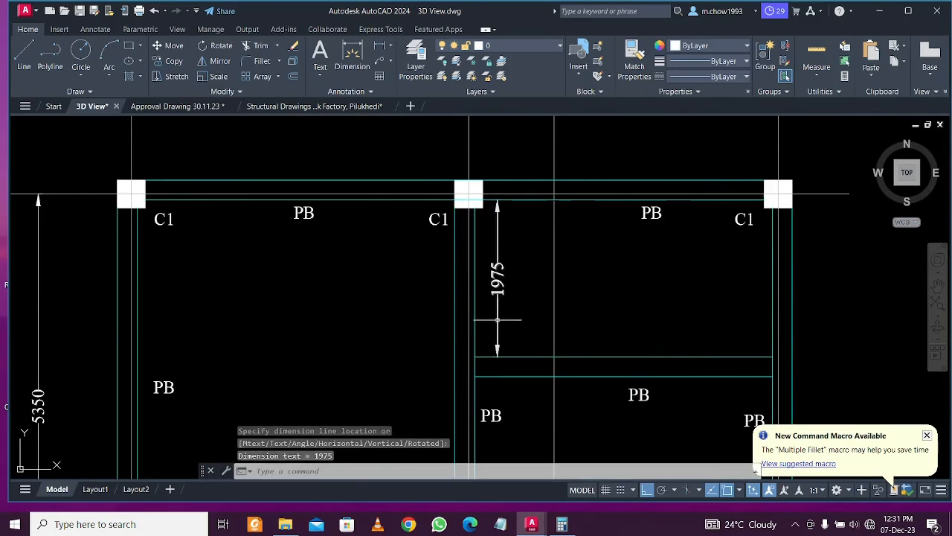
Examine the roof beam layout from the bays between grid lines 5 and 6 up to grid line 1
scroll(513, 298, down, 5)
scroll(567, 387, up, 6)
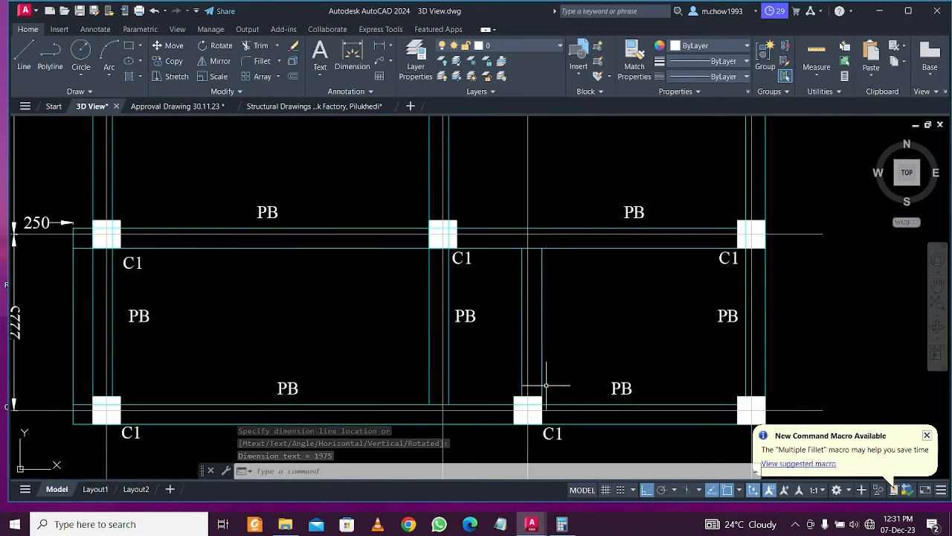
scroll(546, 385, up, 4)
scroll(546, 385, down, 8)
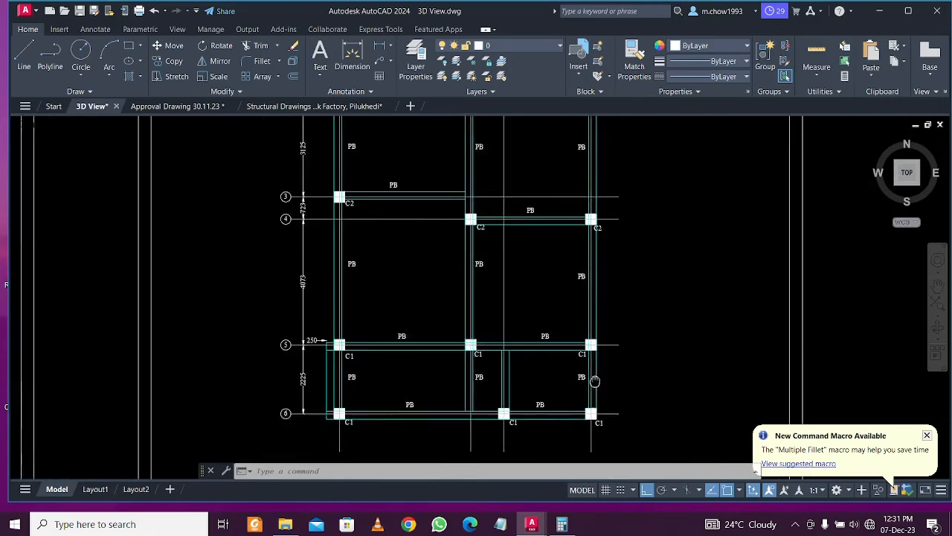
middle_drag(595, 380, 568, 386)
scroll(557, 360, down, 2)
middle_drag(570, 343, 566, 354)
middle_drag(505, 235, 512, 300)
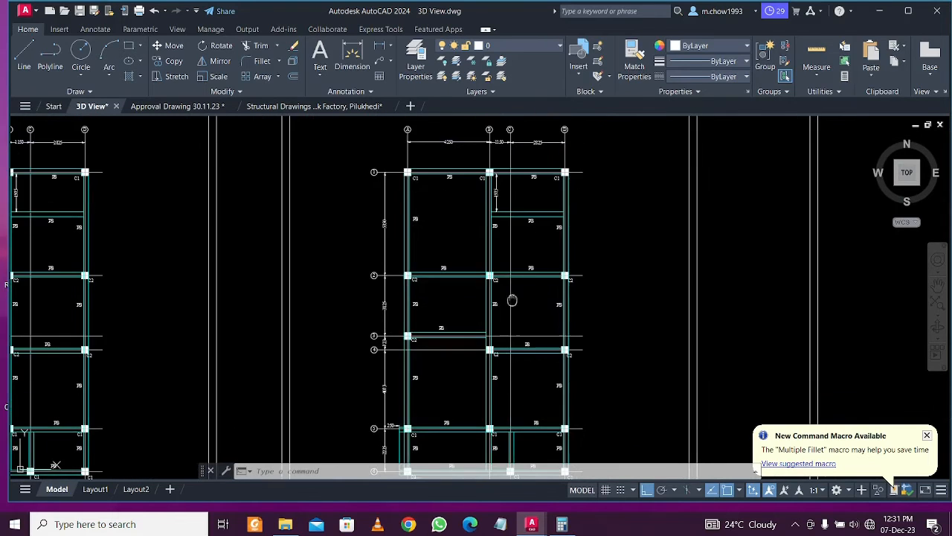
Change both beam labels along grid line 1 of the roof beam layout to B1
scroll(484, 238, up, 6)
double_click(445, 260)
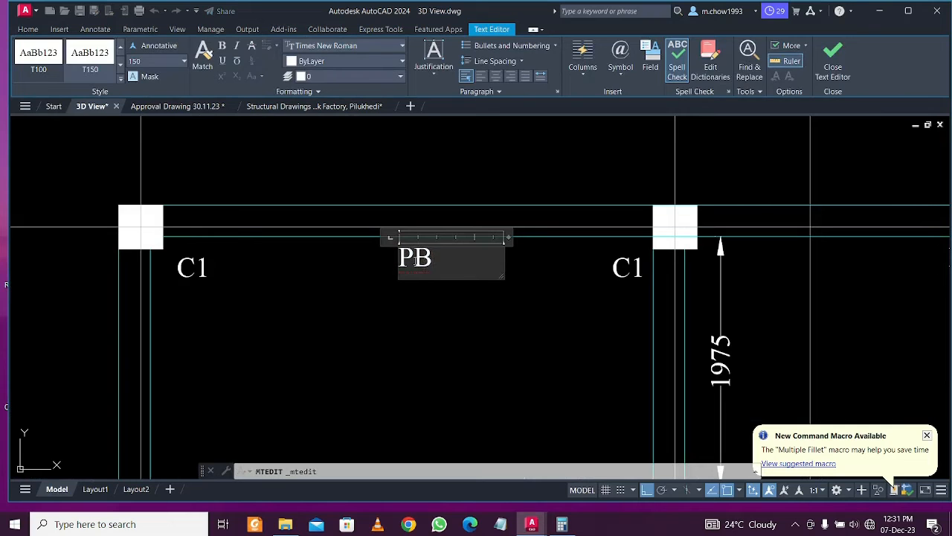
click(458, 316)
scroll(446, 272, down, 5)
scroll(439, 271, up, 4)
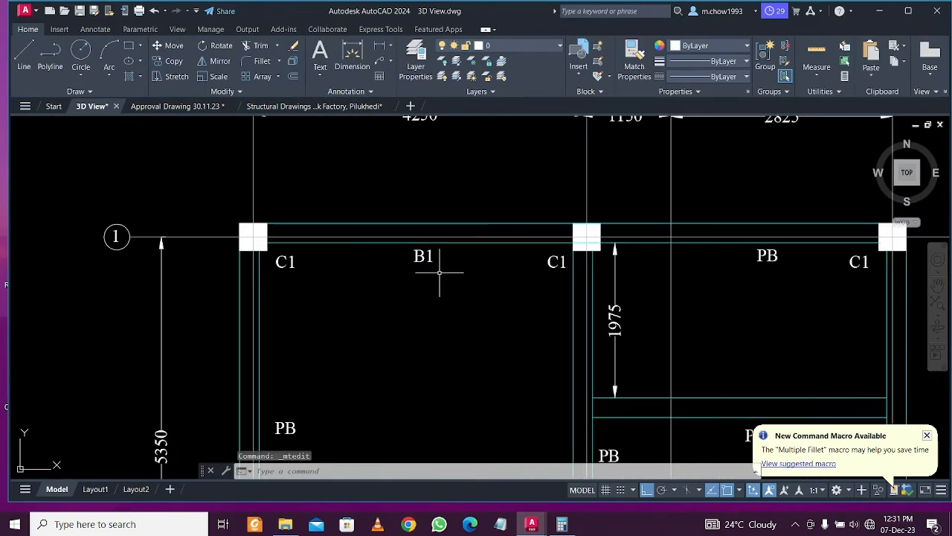
click(439, 272)
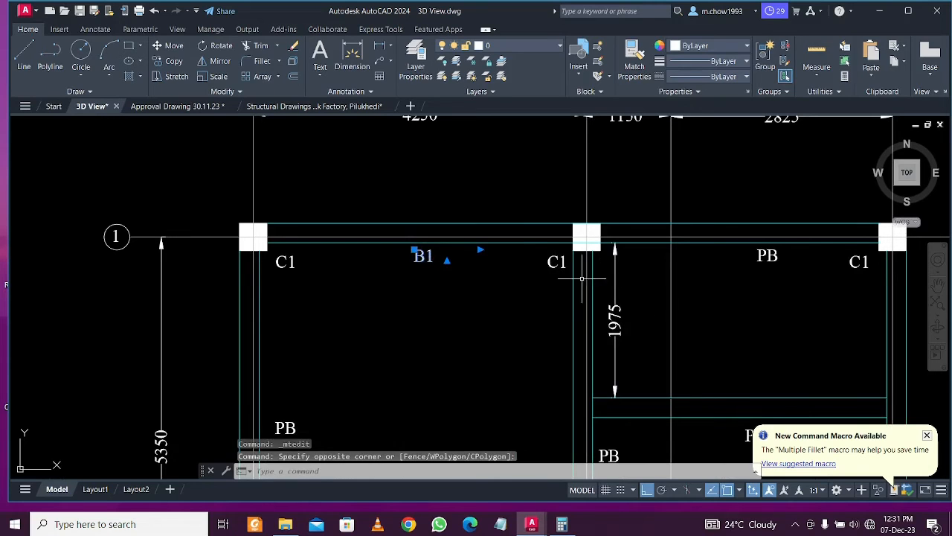
key(Escape)
double_click(770, 256)
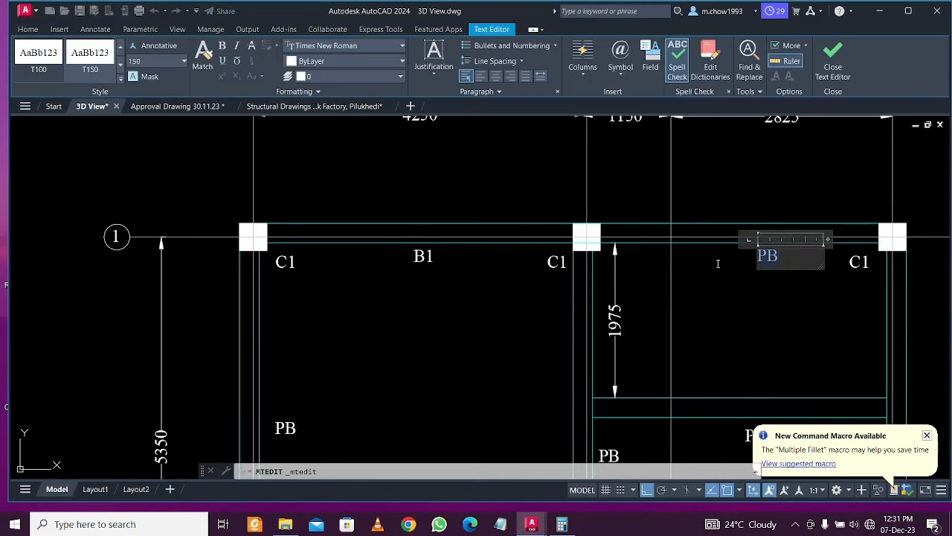
text(B1)
scroll(601, 270, down, 2)
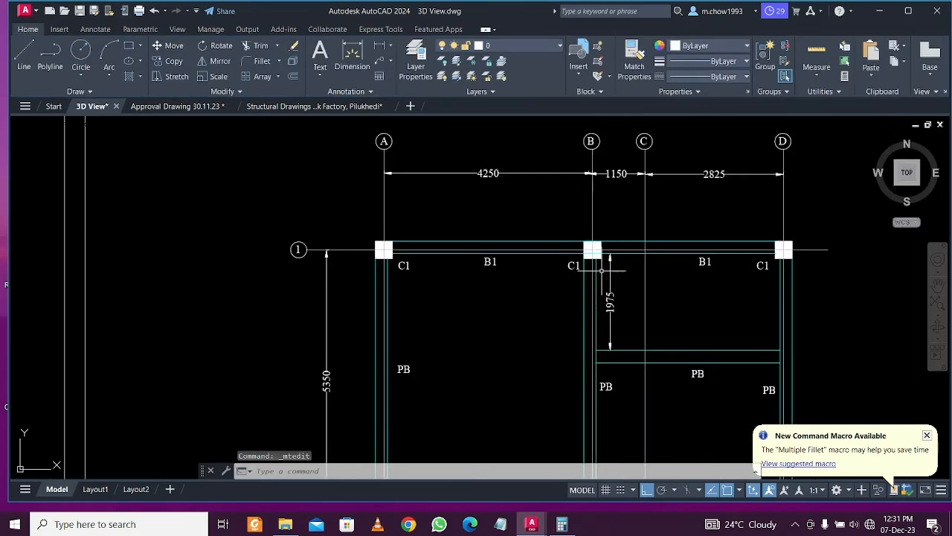
Change the labels of the grid line A beams between grid lines 1–2 and 2–3 to B1
middle_drag(565, 312, 554, 227)
scroll(401, 269, up, 2)
click(391, 290)
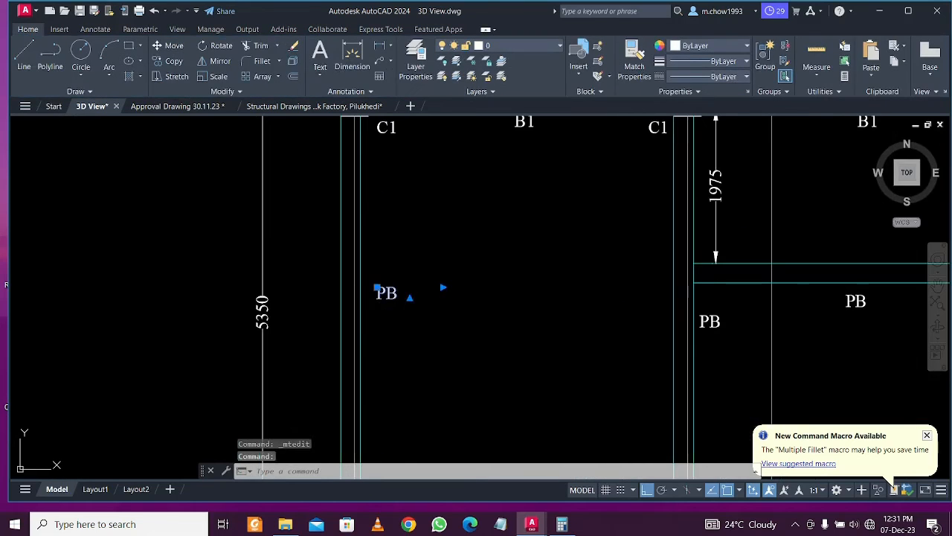
double_click(407, 296)
text(B1)
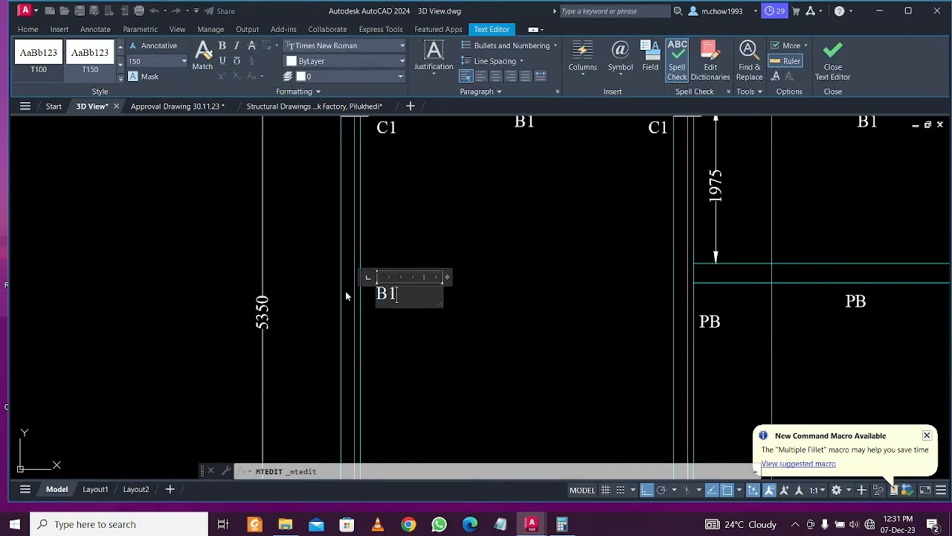
click(410, 363)
scroll(424, 234, down, 2)
scroll(413, 261, up, 3)
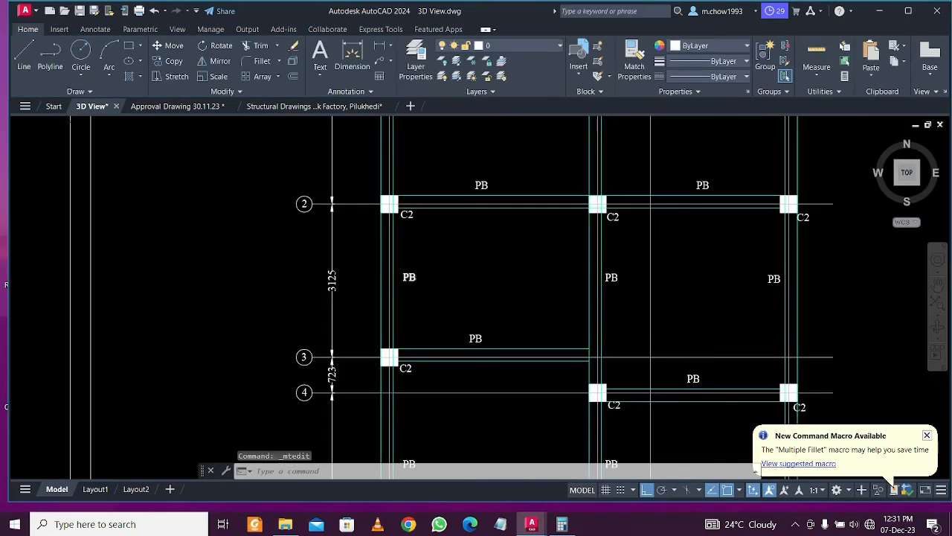
double_click(409, 278)
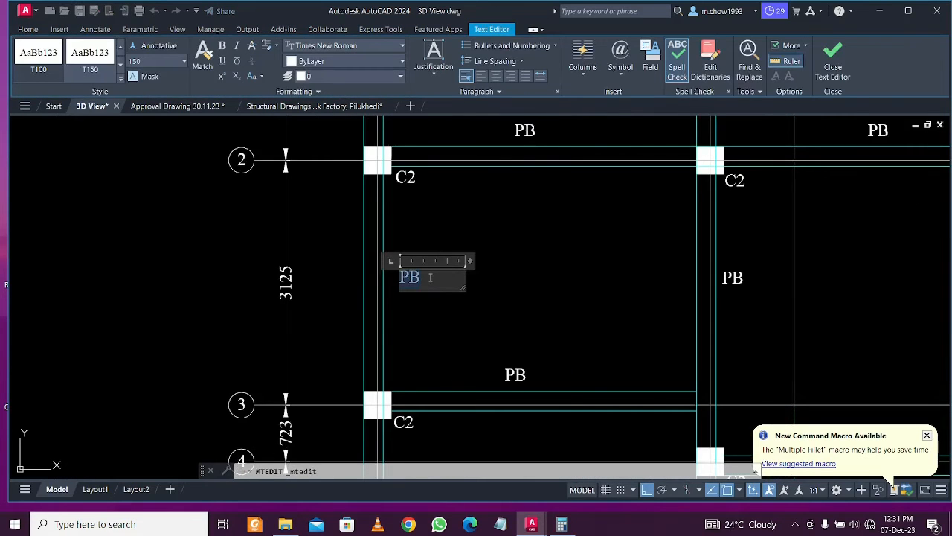
text(B1)
click(470, 361)
Change the label of the grid line A beam between grid lines 4 and 5 to B1
middle_drag(452, 339, 445, 192)
middle_drag(421, 324, 433, 215)
double_click(418, 320)
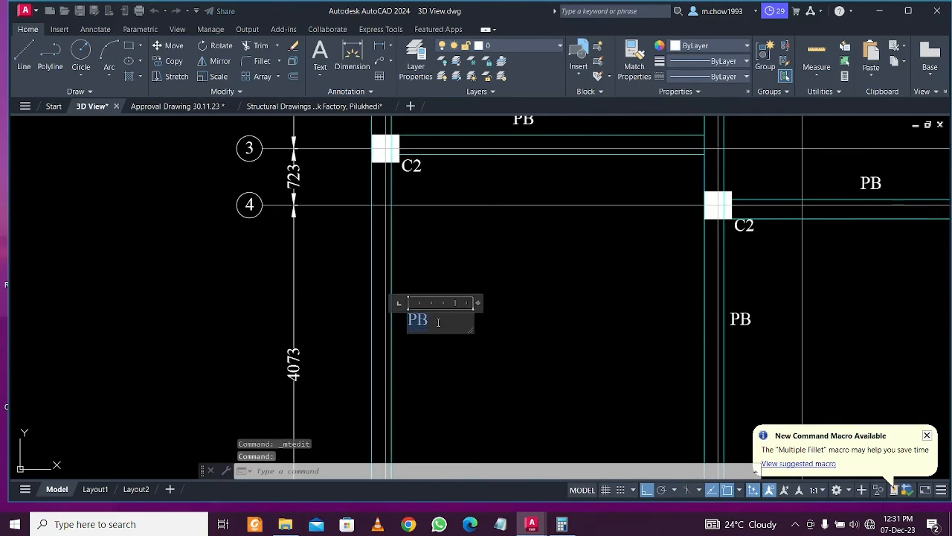
click(380, 318)
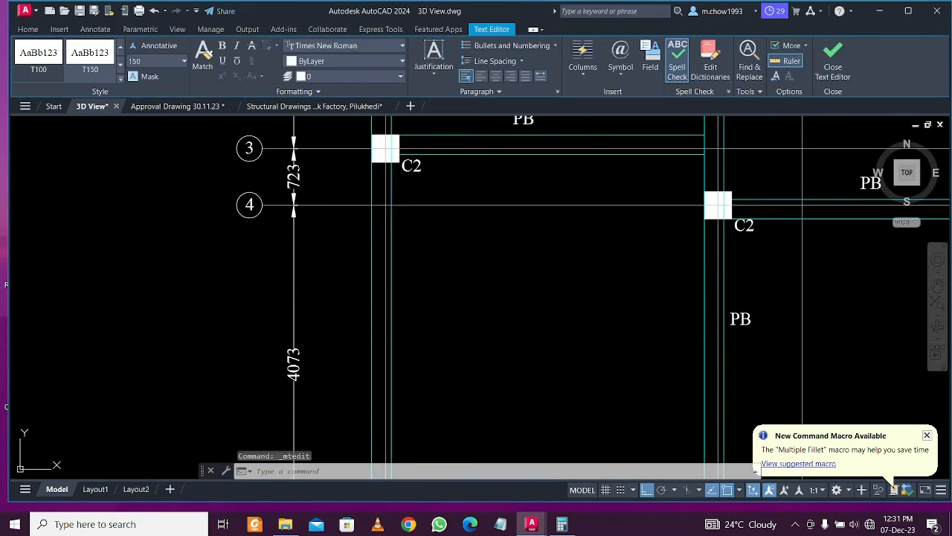
Change the label of the grid line A beam between grid lines 5 and 6 to B1
scroll(489, 382, down, 2)
middle_drag(489, 382, 493, 291)
scroll(444, 241, up, 4)
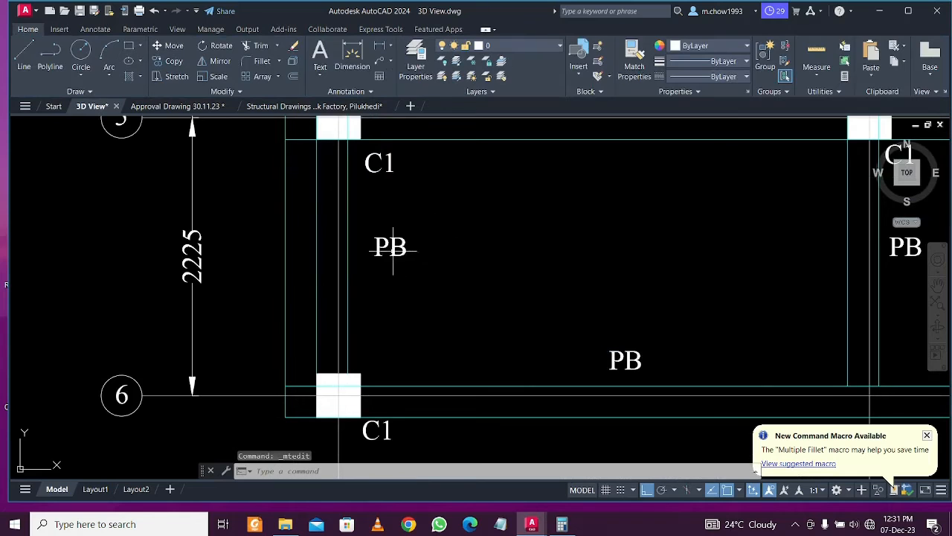
double_click(384, 251)
click(369, 243)
click(378, 244)
click(379, 243)
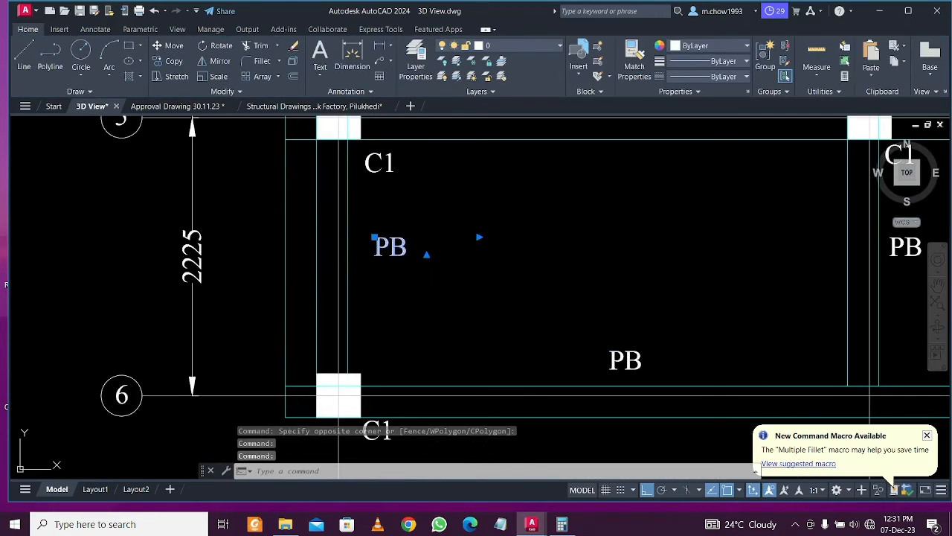
double_click(378, 244)
drag(407, 248, 340, 251)
text(B1)
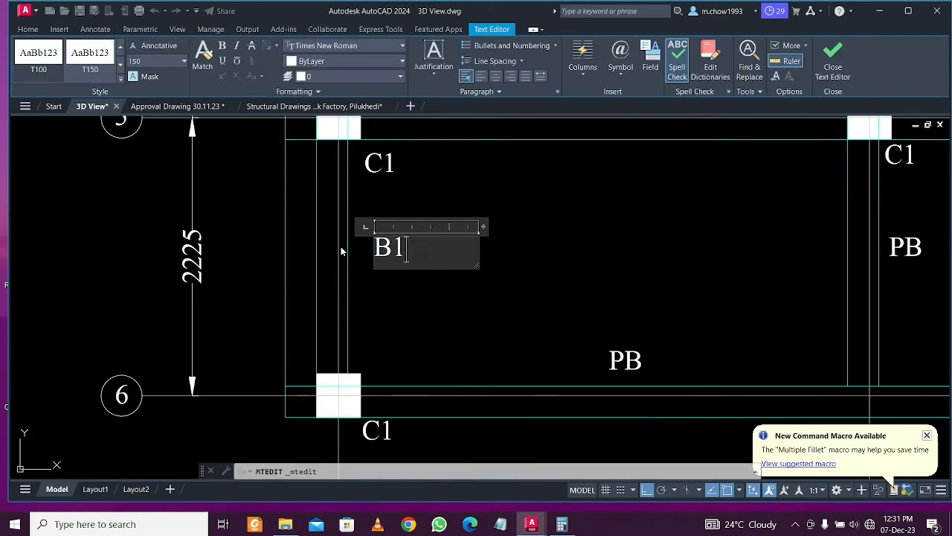
click(427, 356)
Change the label of the grid line B beam between grid lines 5 and 6 to B1
middle_drag(869, 300, 524, 368)
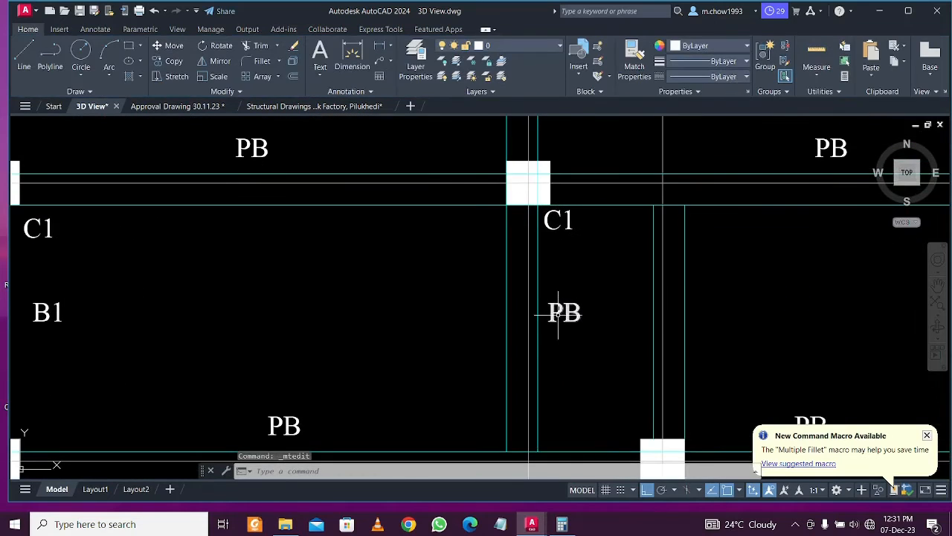
click(557, 315)
click(561, 311)
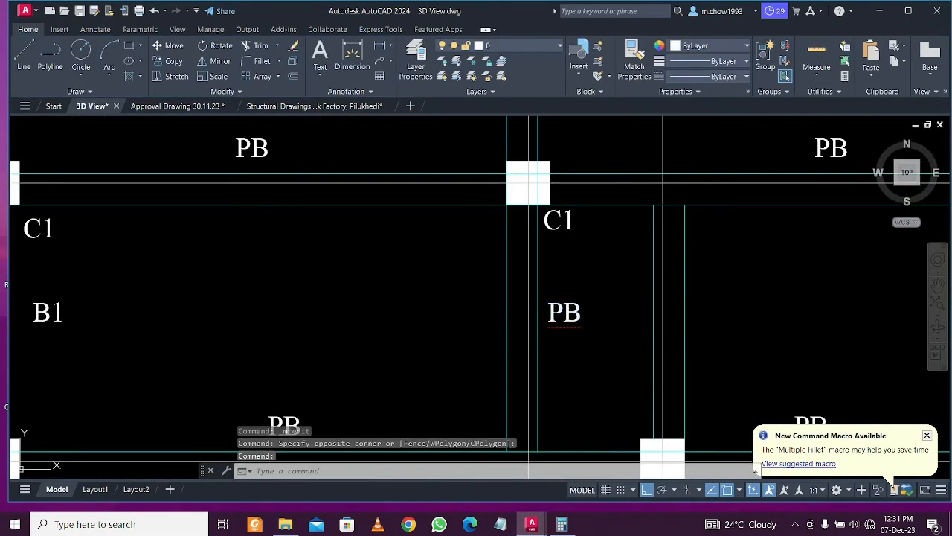
double_click(560, 311)
text(B1)
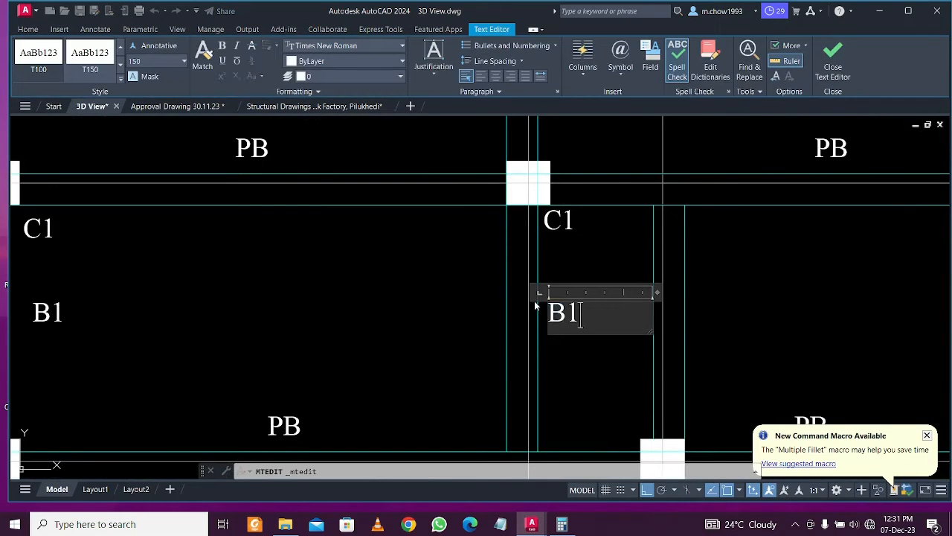
click(564, 346)
Change the label of the grid line B beam between grid lines 4 and 5 to B1
scroll(565, 346, down, 2)
middle_drag(563, 245, 561, 387)
middle_drag(562, 245, 557, 334)
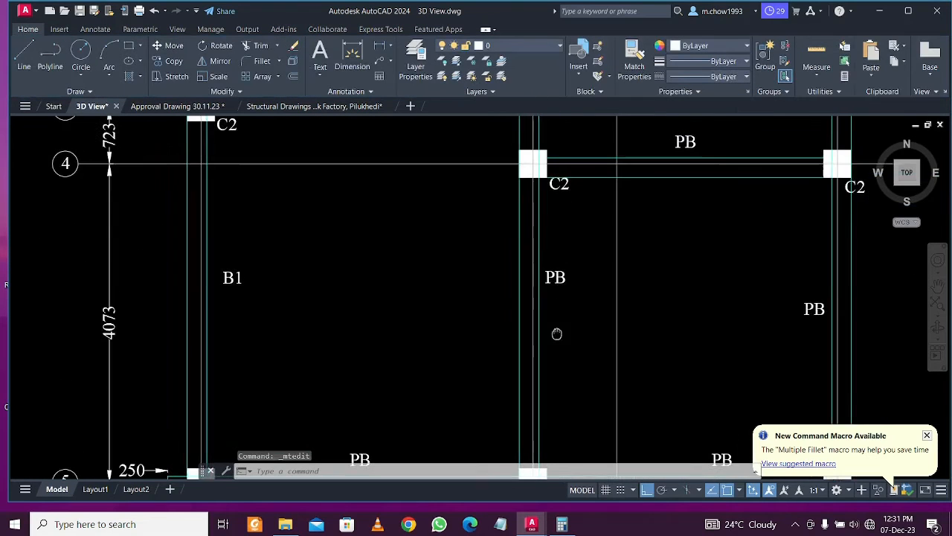
click(563, 275)
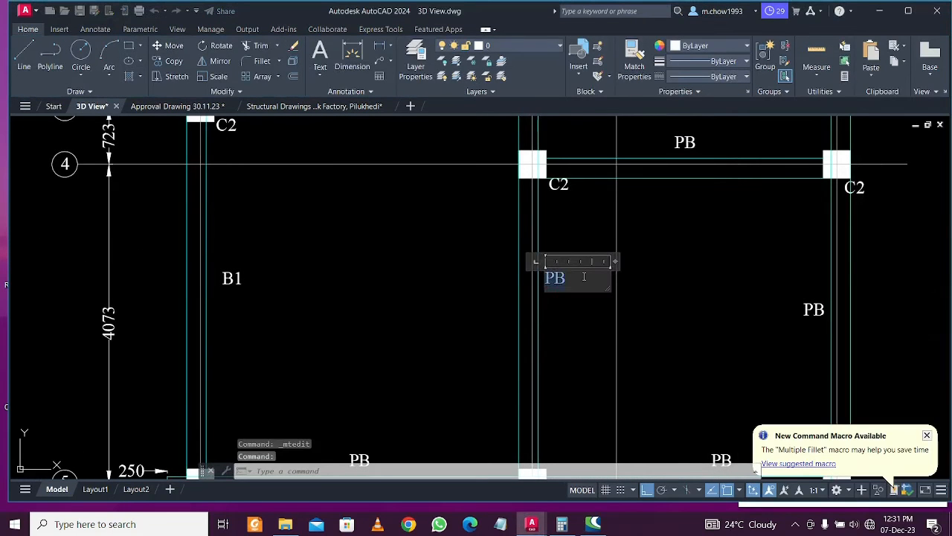
text(B)
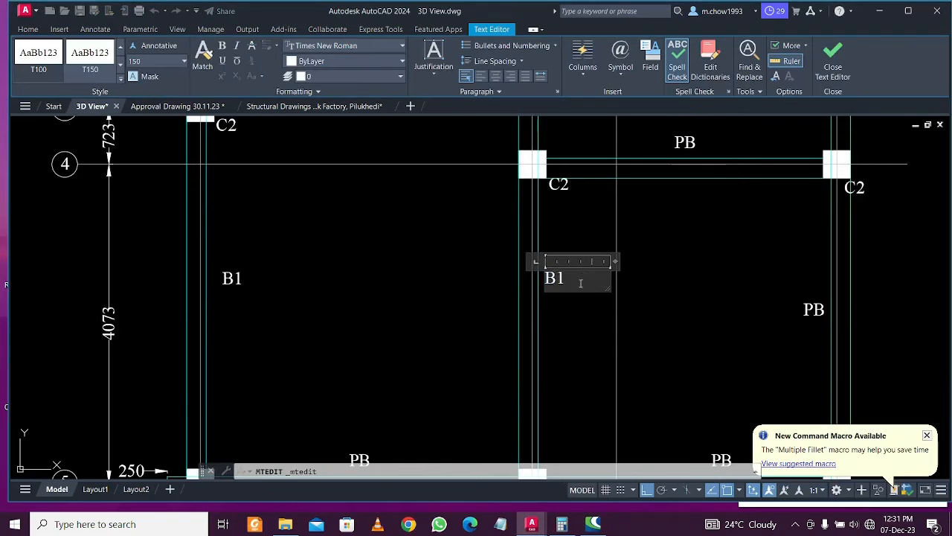
click(597, 340)
Change the label of the grid line B beam between grid lines 2 and 4 to B1
middle_drag(606, 208, 595, 333)
scroll(544, 216, up, 2)
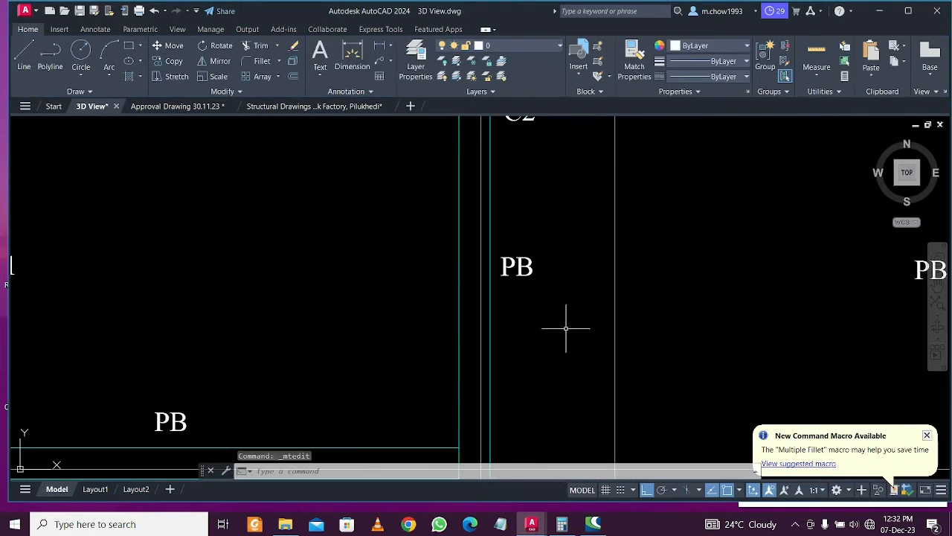
double_click(524, 264)
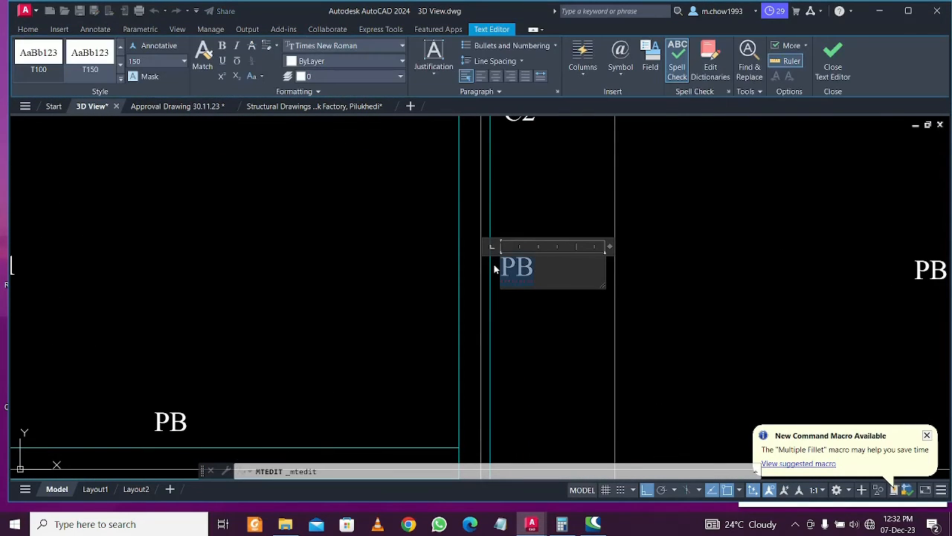
text(B1)
click(521, 329)
Change the label of the grid line B beam between grid lines 1 and 2 to B1
scroll(516, 297, down, 5)
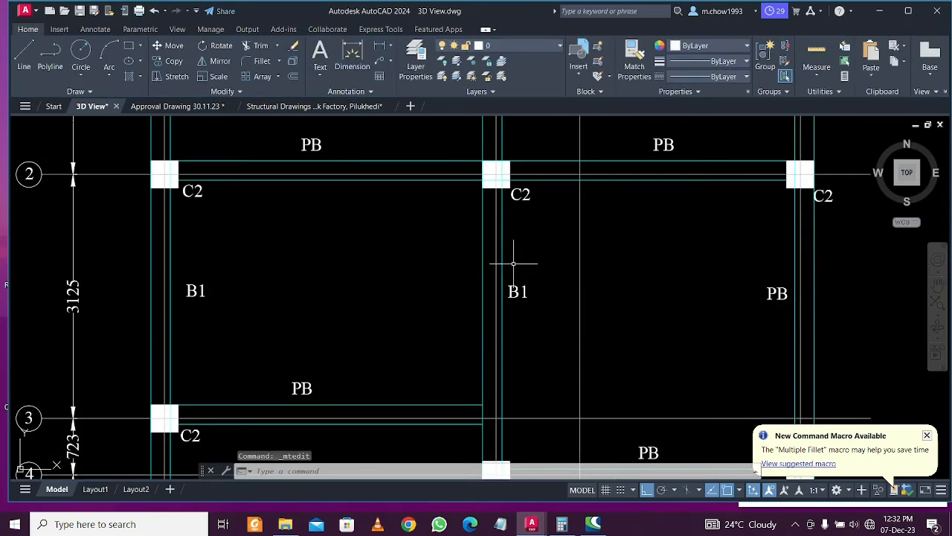
mouse_move(512, 266)
middle_down()
mouse_move(534, 317)
mouse_move(529, 336)
middle_up()
scroll(528, 209, up, 5)
double_click(498, 331)
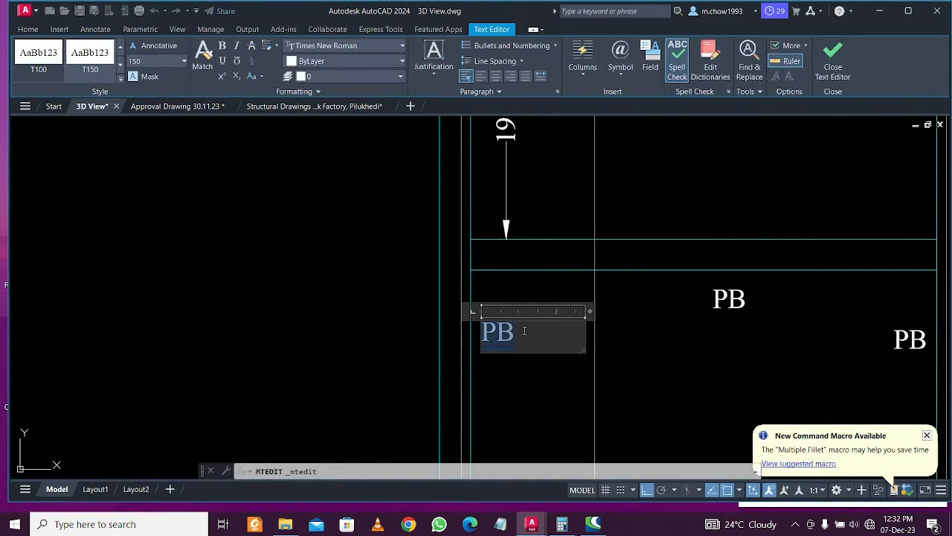
text(V)
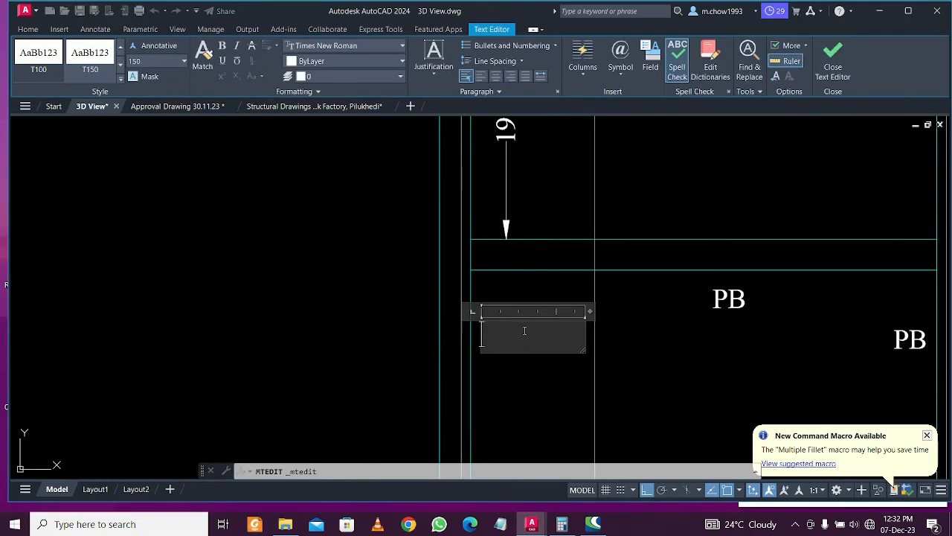
text(B1)
click(525, 392)
Copy the grid line B beam's B1 label between grid lines 5 and 6 horizontally to the unlabelled short beam on its right
scroll(492, 325, down, 2)
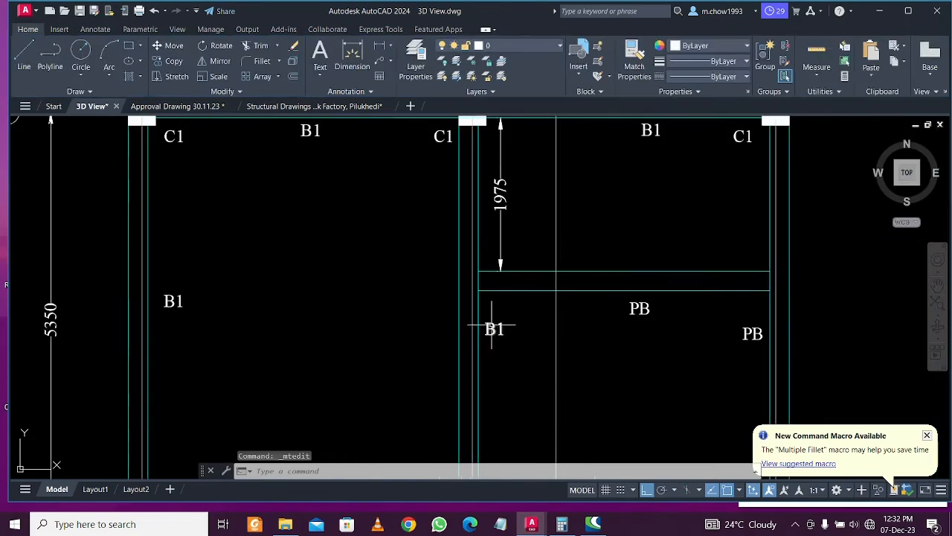
scroll(558, 340, down, 2)
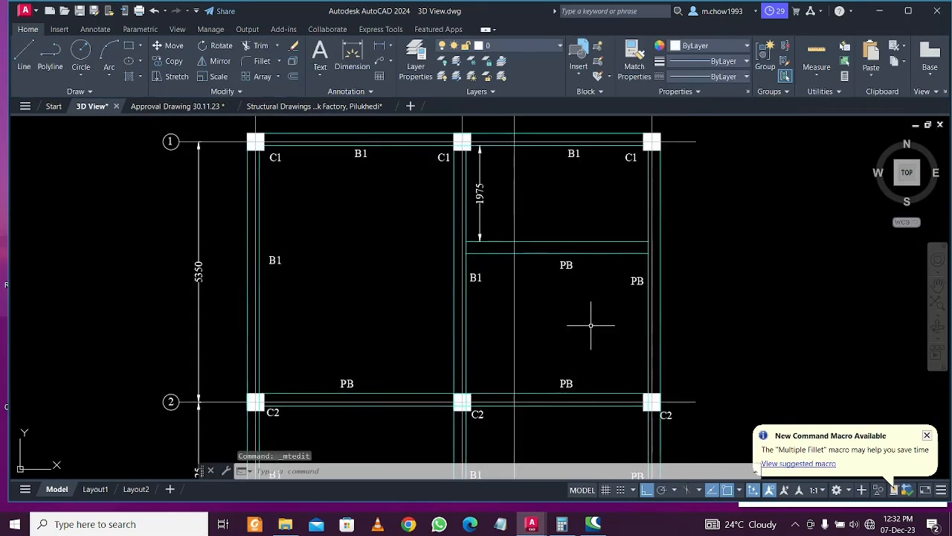
scroll(582, 383, down, 4)
middle_drag(582, 384, 565, 307)
scroll(559, 365, up, 3)
middle_drag(584, 401, 563, 257)
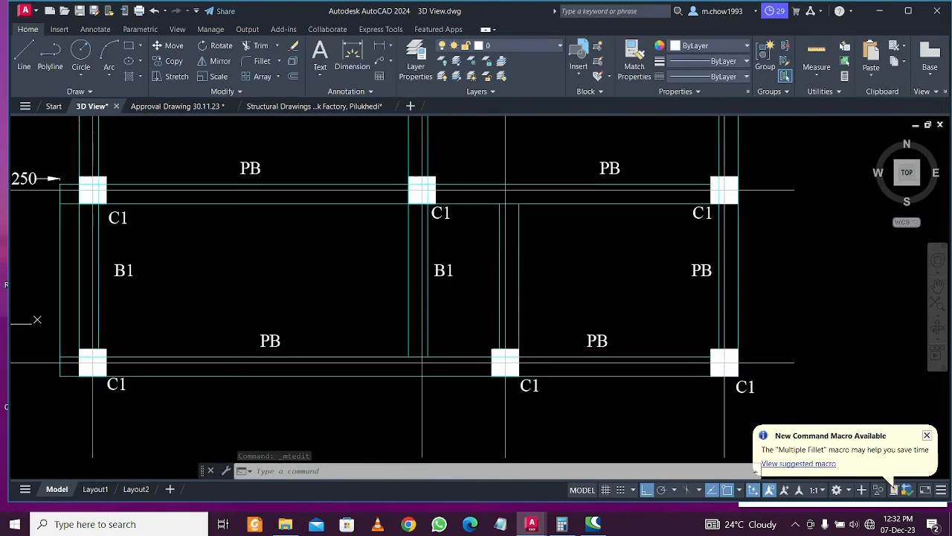
scroll(569, 319, up, 1)
click(412, 262)
click(364, 225)
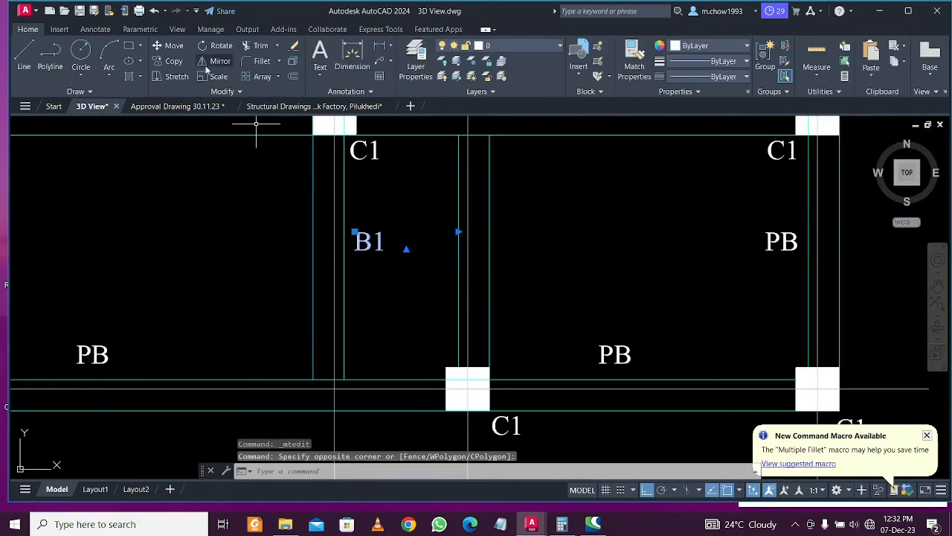
text(co)
key(Return)
click(355, 232)
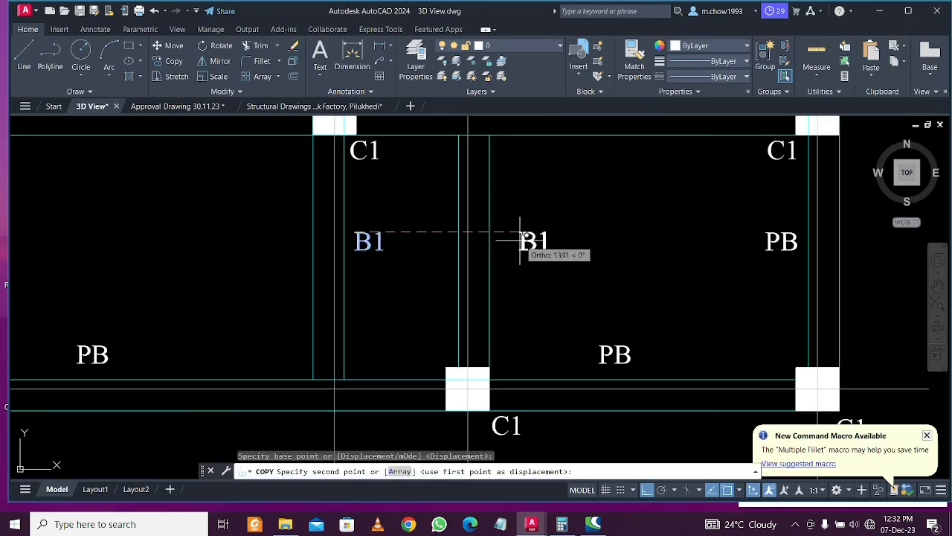
click(512, 238)
key(Escape)
Change the labels of the right-hand grid line 6 beam and the rightmost beam between grid lines 5 and 6 to B1
double_click(606, 350)
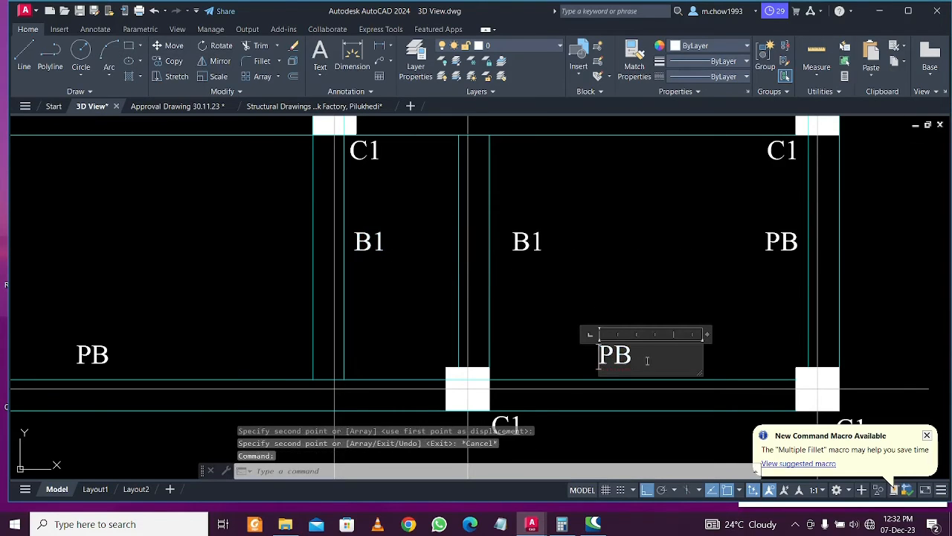
text(B1)
click(570, 323)
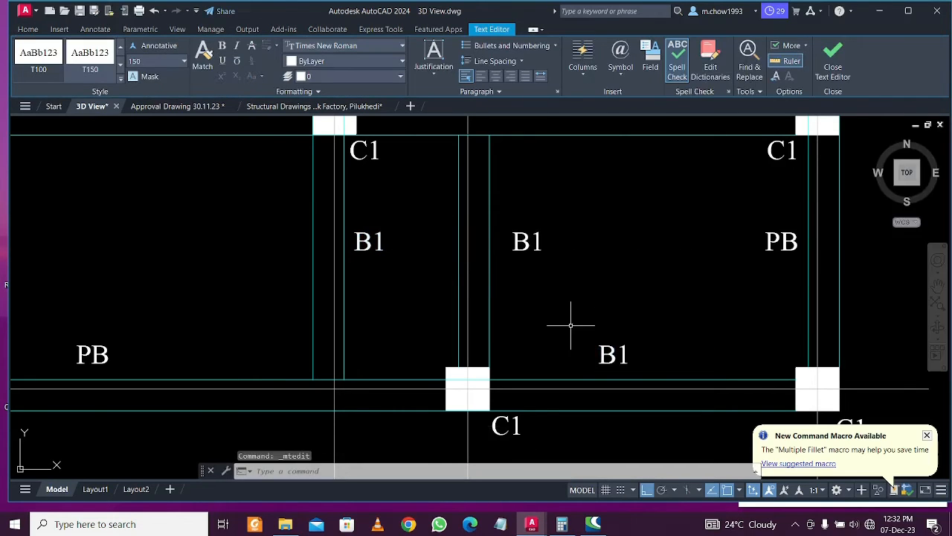
double_click(561, 324)
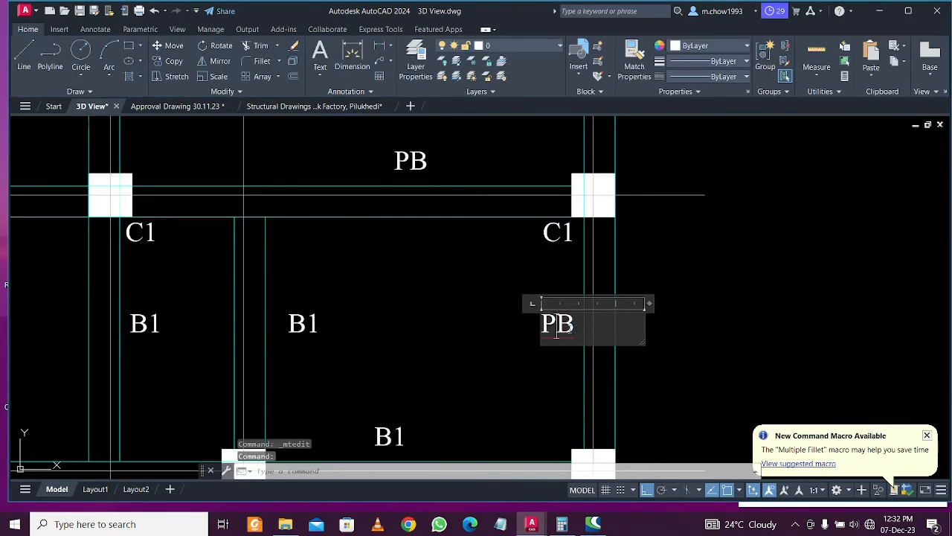
text(B1)
click(524, 316)
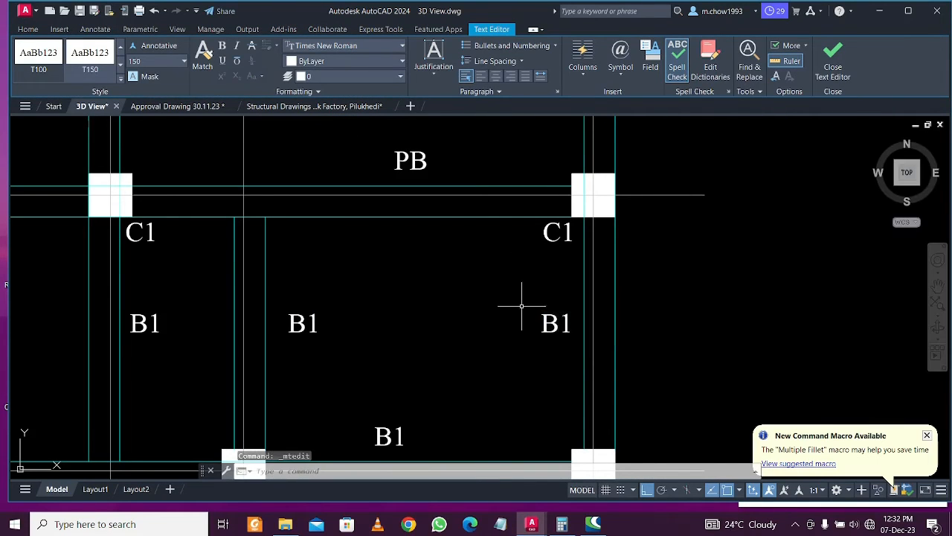
Change the labels of both grid line 5 beams, in the right-hand and left-hand bays, to B1
double_click(424, 293)
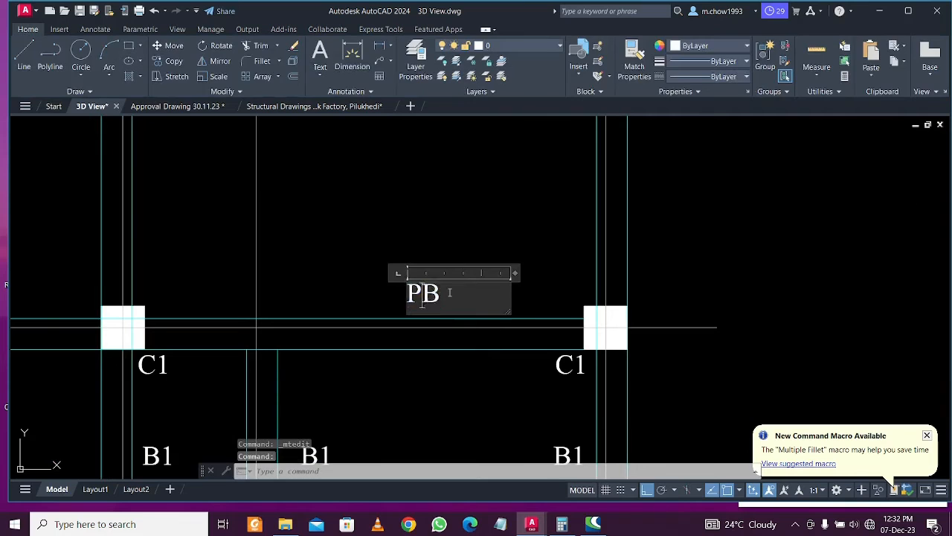
text(B1)
click(384, 196)
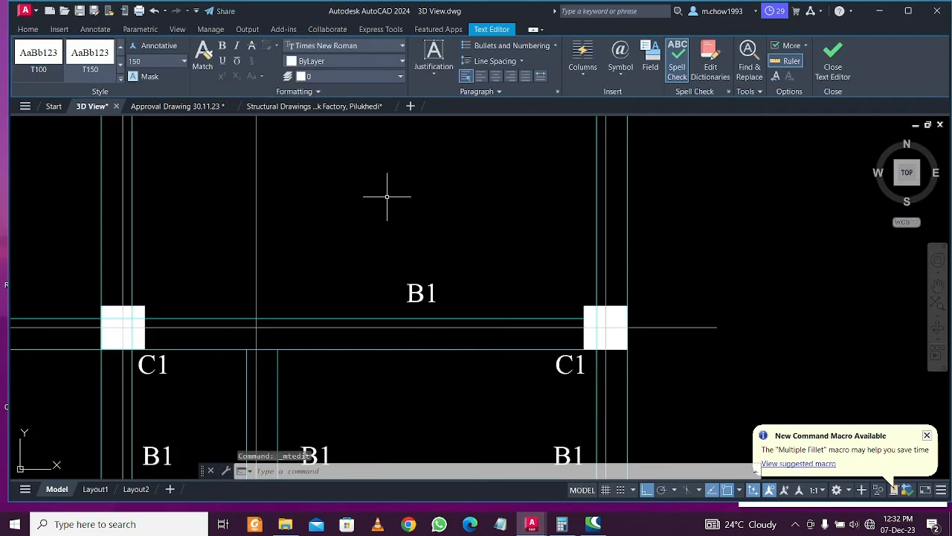
middle_drag(188, 367, 432, 251)
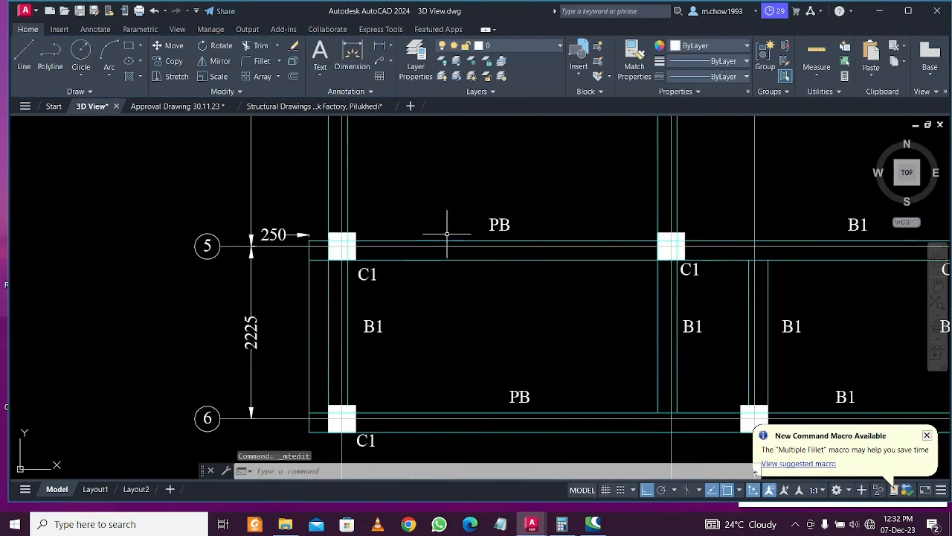
double_click(500, 223)
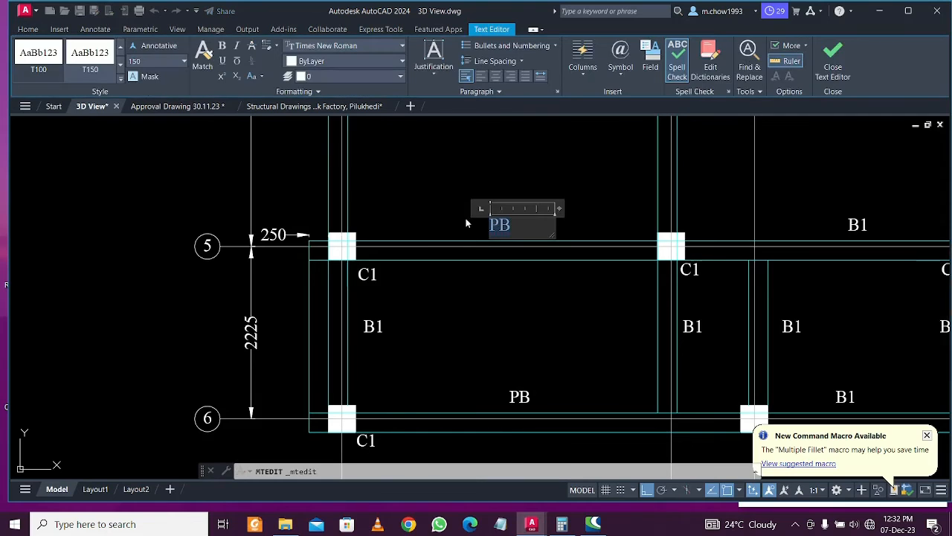
text(B1)
click(478, 332)
Change the label of the grid line 6 beam in the left-hand bay to B1
click(520, 397)
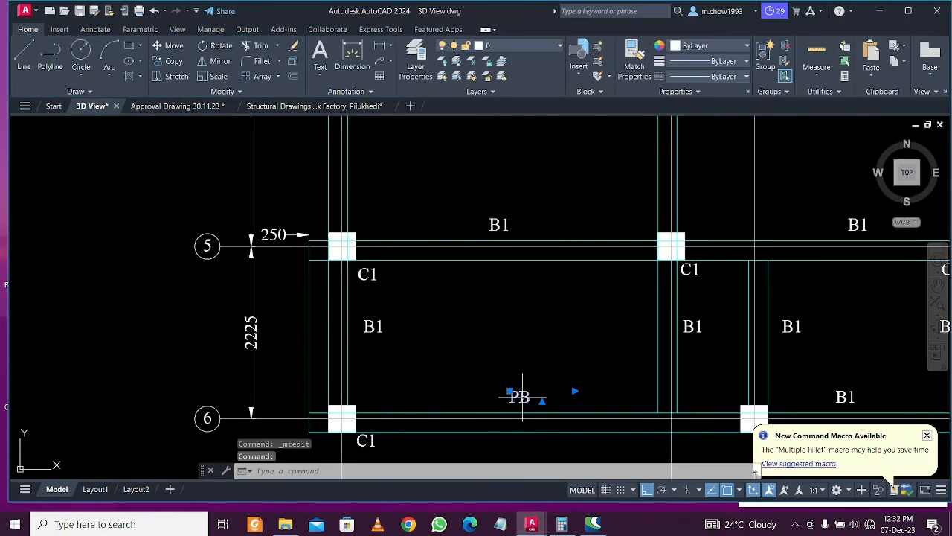
double_click(519, 397)
text(B1)
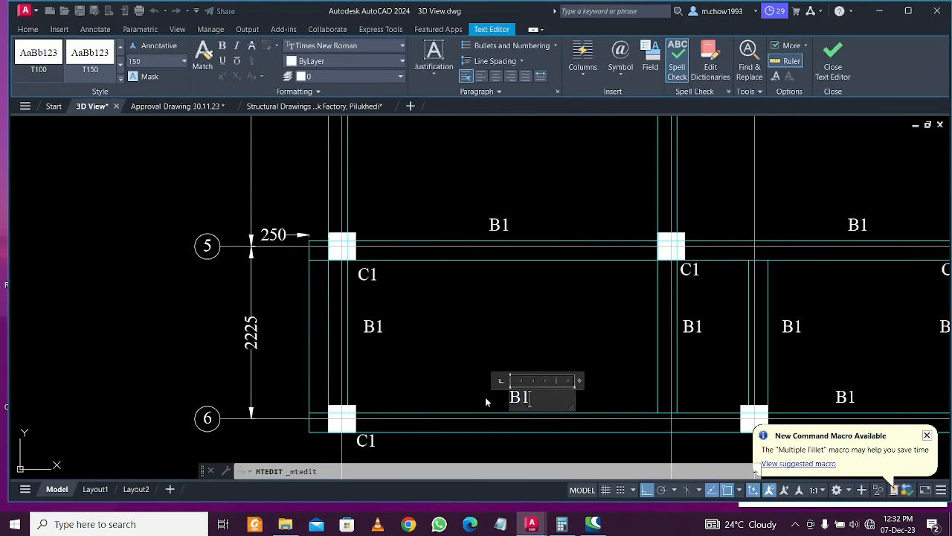
click(465, 334)
Change the label of the grid line 4 beam to B1
scroll(465, 334, down, 2)
middle_drag(653, 324, 626, 435)
middle_drag(623, 347, 604, 395)
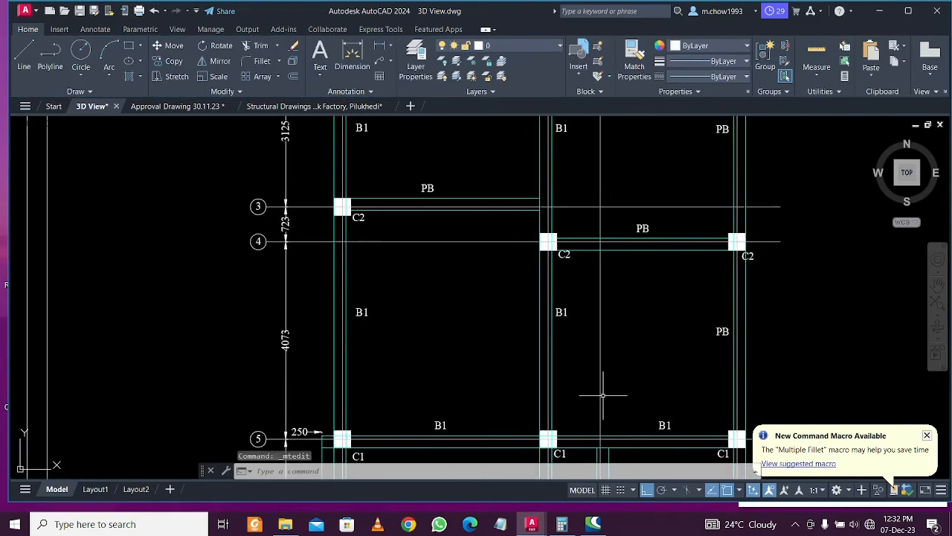
middle_drag(677, 269, 625, 389)
scroll(607, 359, up, 4)
click(573, 329)
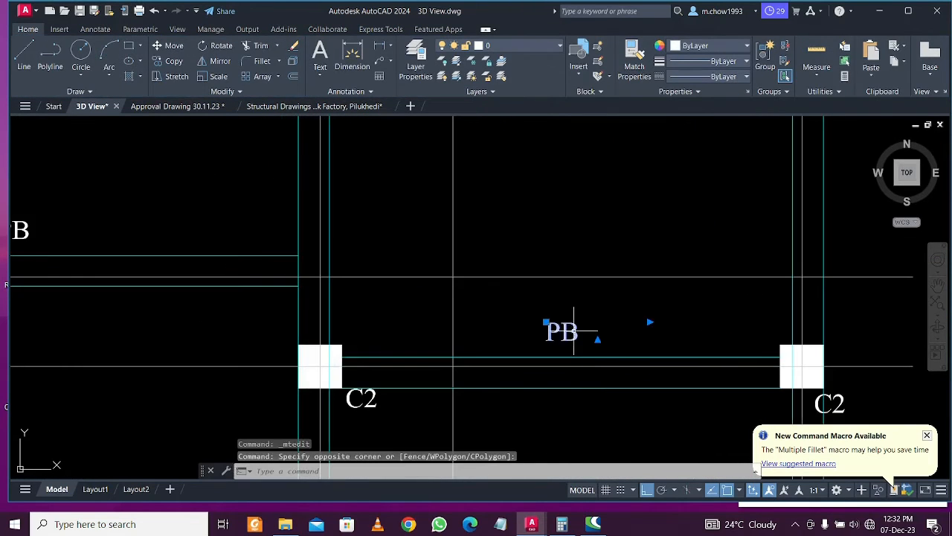
double_click(562, 331)
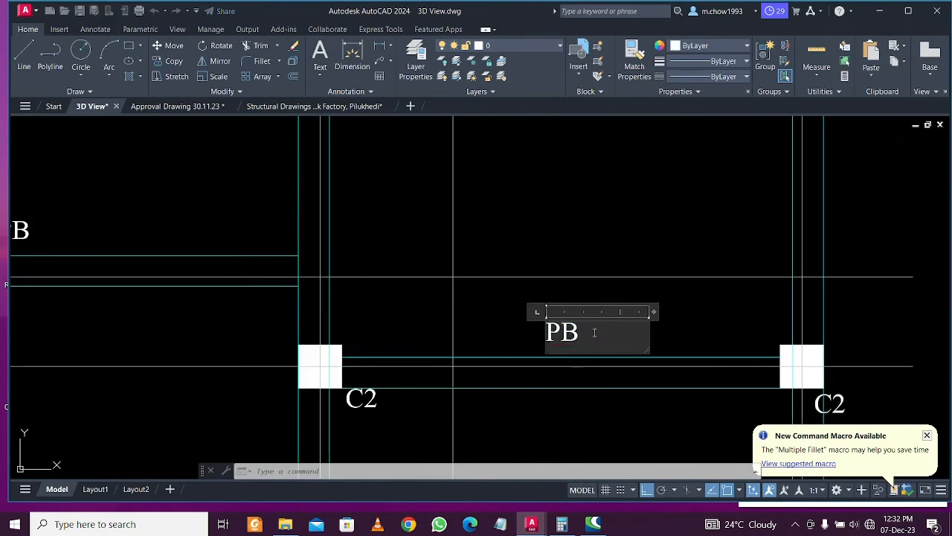
text(B1)
click(512, 336)
Change the label of the grid line 3 beam to B1
scroll(512, 336, down, 2)
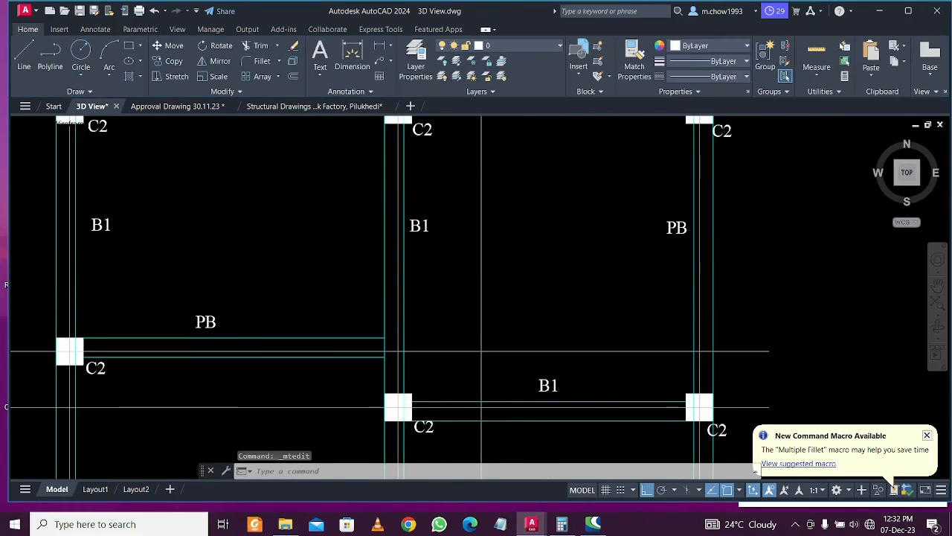
double_click(195, 325)
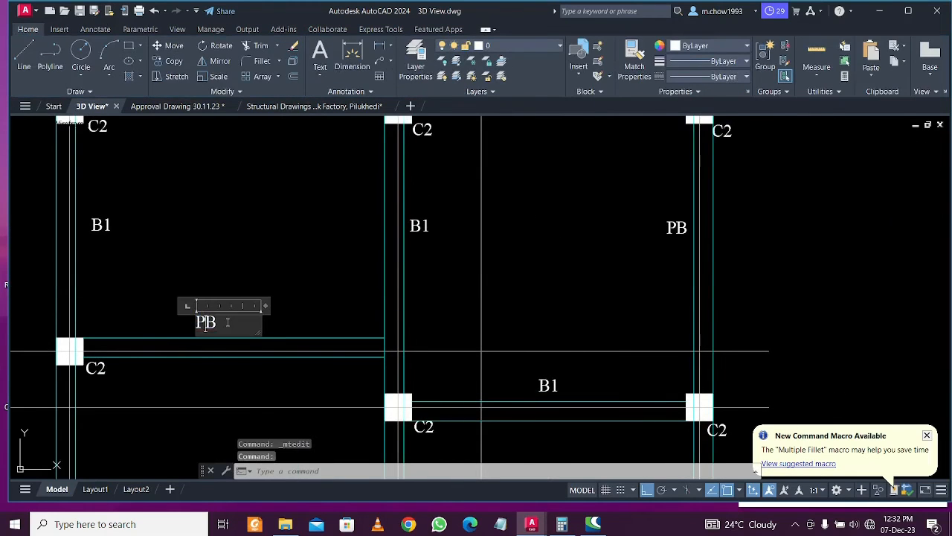
text(B)
click(169, 328)
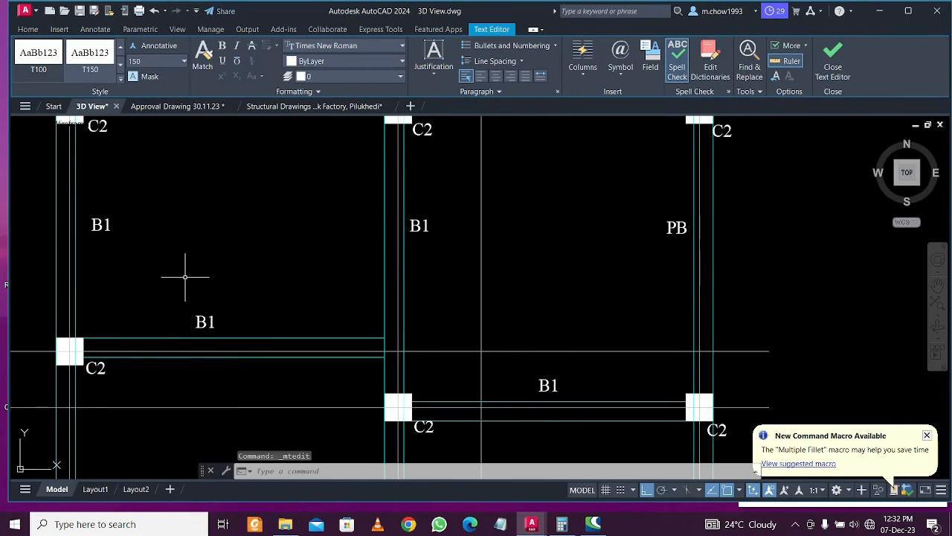
Change the label of the rightmost vertical beam between grid lines 2 and 4 to B1
scroll(548, 325, down, 2)
scroll(493, 315, up, 5)
click(509, 318)
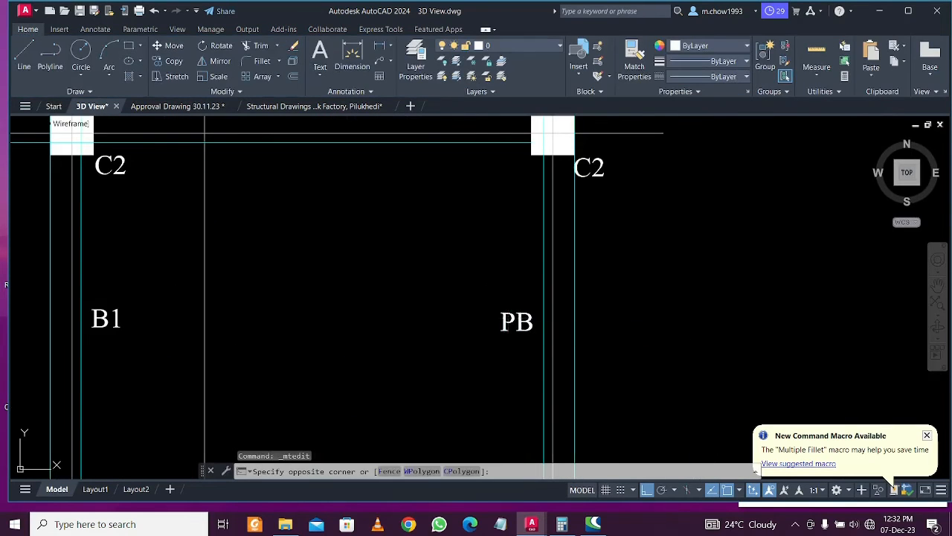
click(507, 316)
double_click(509, 321)
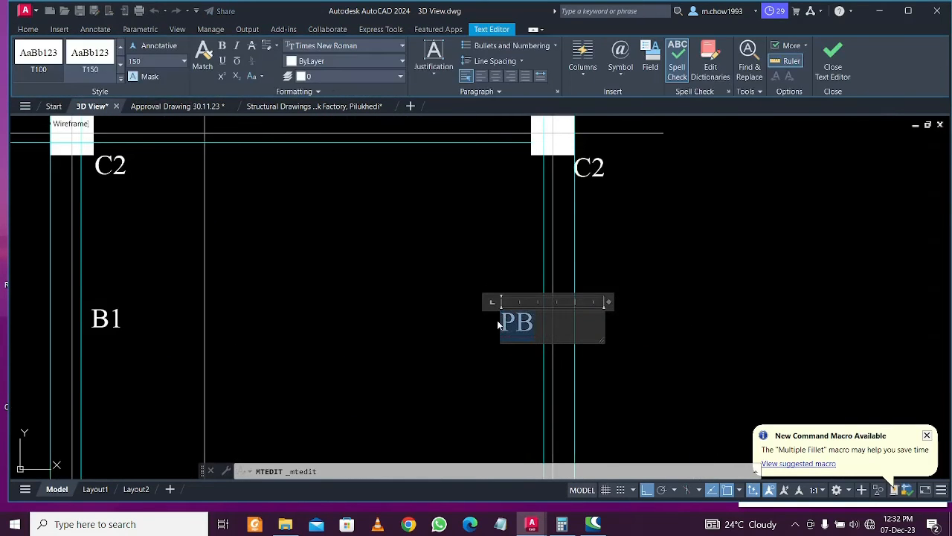
text(B1)
click(363, 327)
Change the label of the grid line 2 beam in the right-hand bay to B1
scroll(369, 323, down, 3)
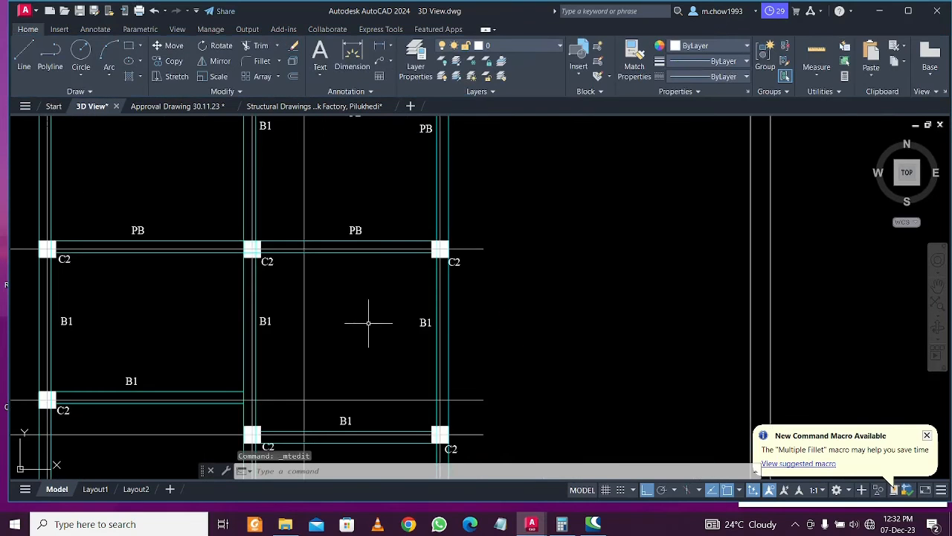
middle_drag(368, 323, 431, 365)
scroll(414, 317, up, 4)
click(398, 292)
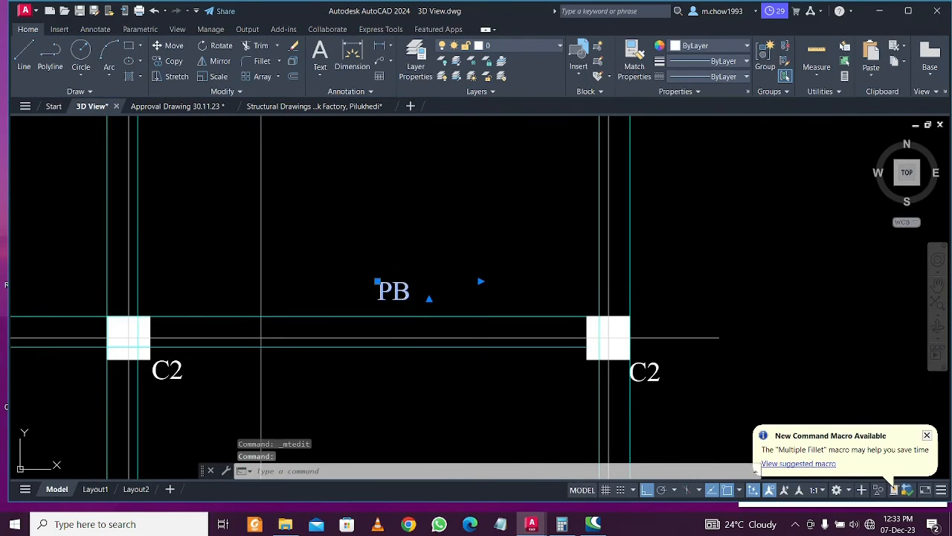
double_click(387, 293)
text(B1)
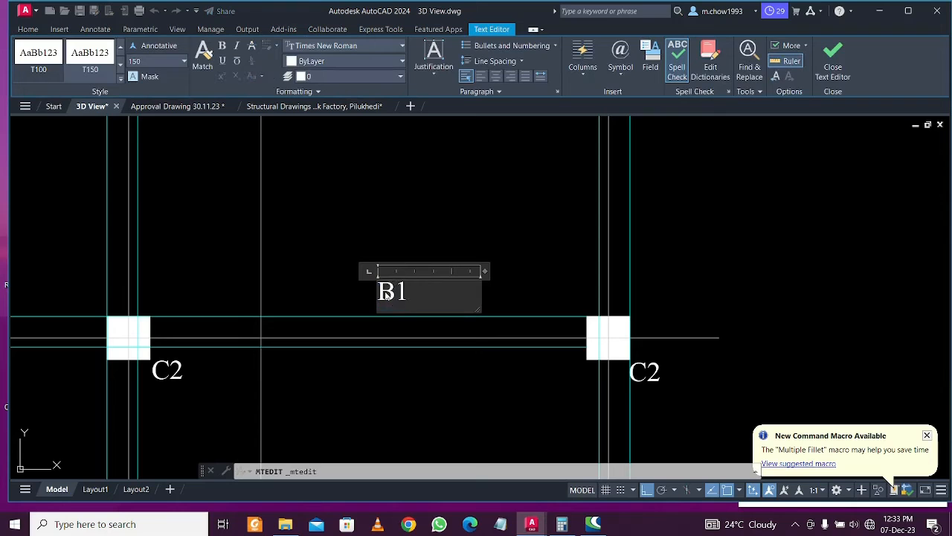
click(308, 163)
scroll(372, 260, down, 3)
middle_drag(59, 287, 282, 288)
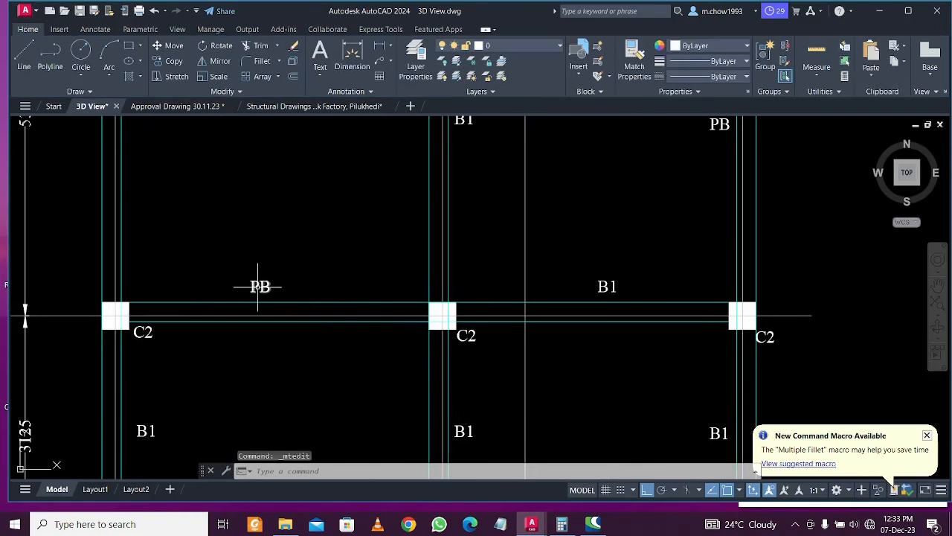
Change the label of the grid line 2 beam in the left-hand bay to B1
double_click(259, 287)
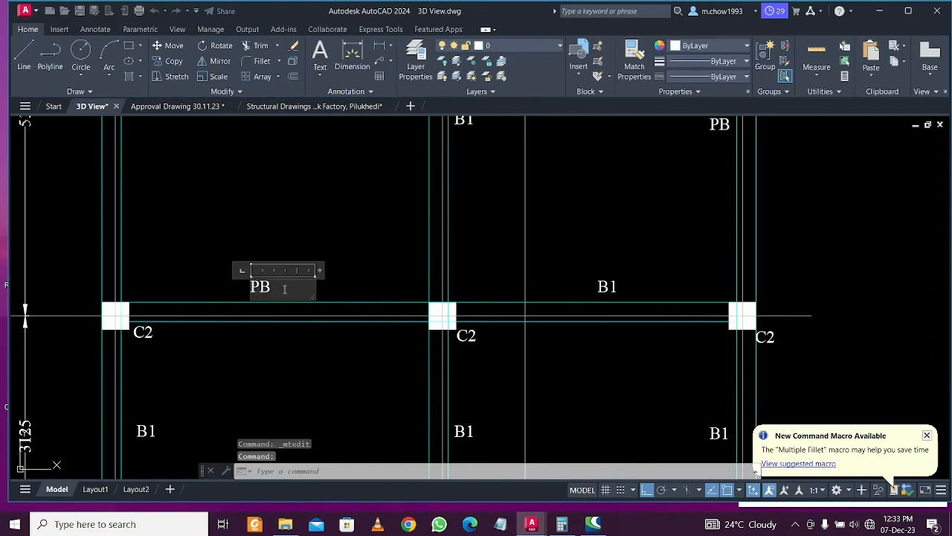
text(B1)
click(205, 282)
scroll(187, 272, down, 2)
middle_drag(367, 225, 418, 318)
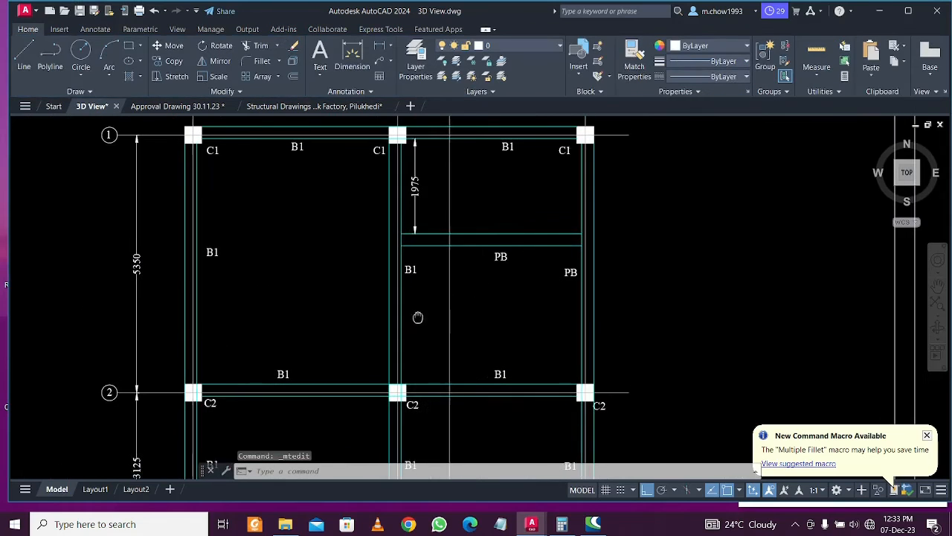
Change the label of the intermediate horizontal beam between grid lines 1 and 2 in the right-hand bay to B1
scroll(513, 253, up, 2)
double_click(497, 268)
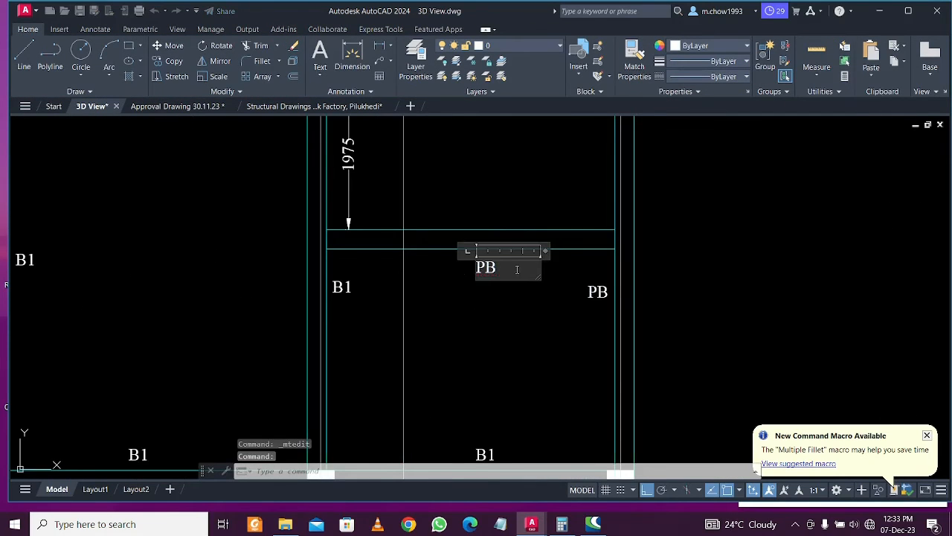
text(B1)
click(485, 316)
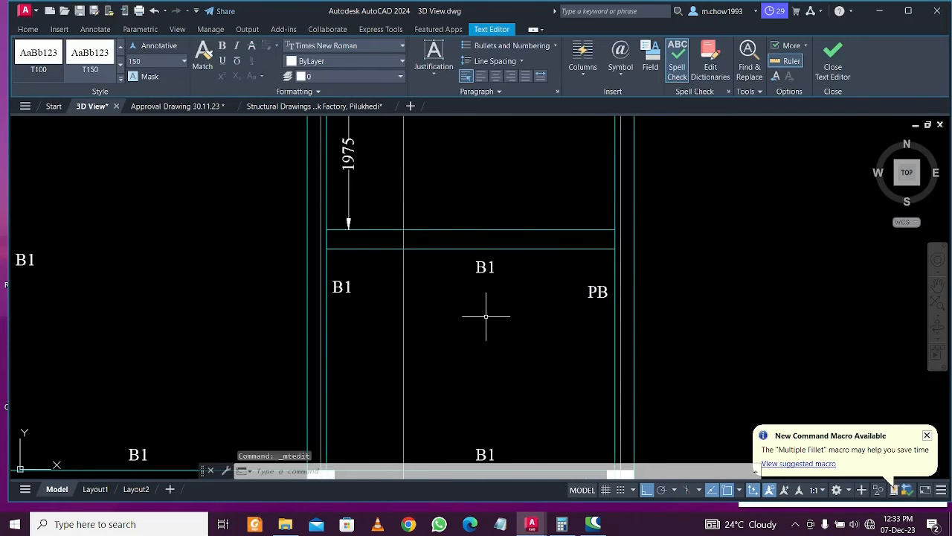
Change the label of the rightmost vertical beam between grid lines 1 and 2 to B1
double_click(588, 292)
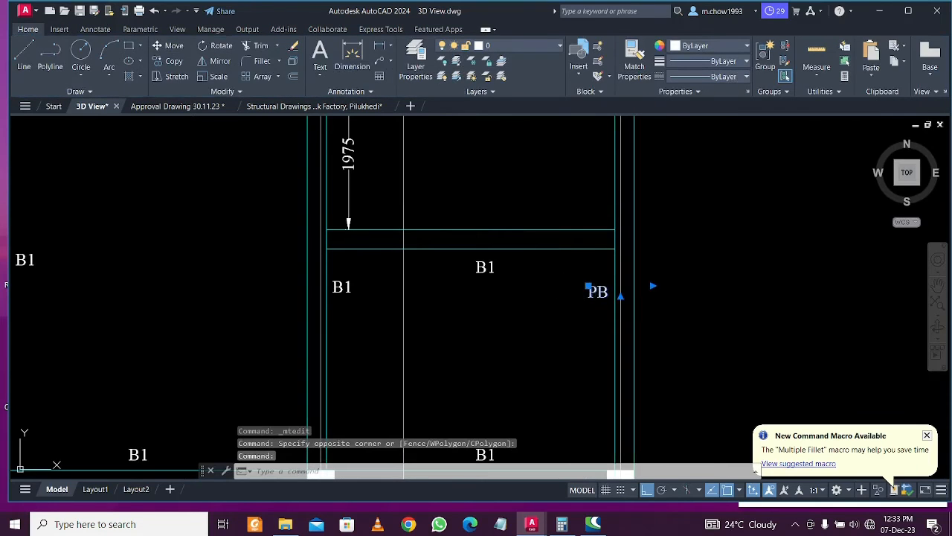
text(B1)
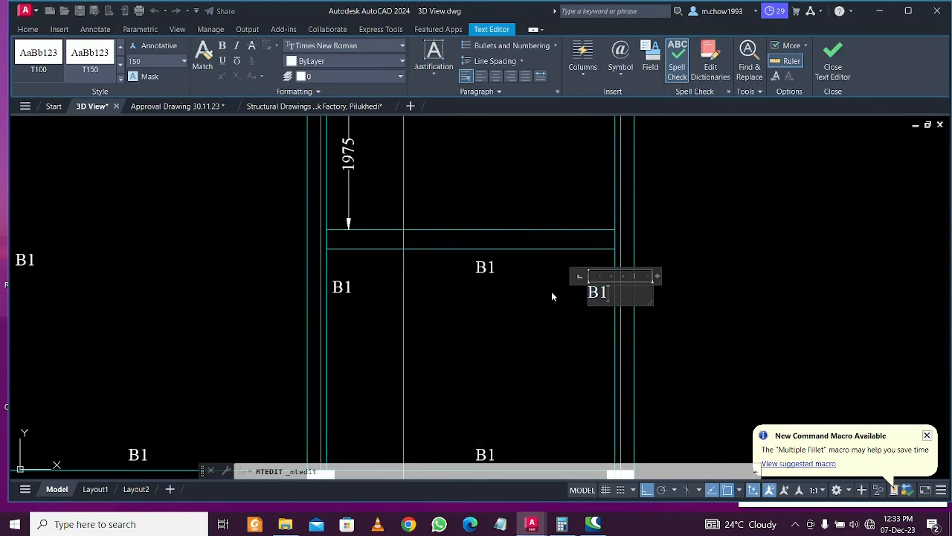
click(551, 291)
scroll(552, 294, down, 1)
middle_drag(552, 294, 549, 395)
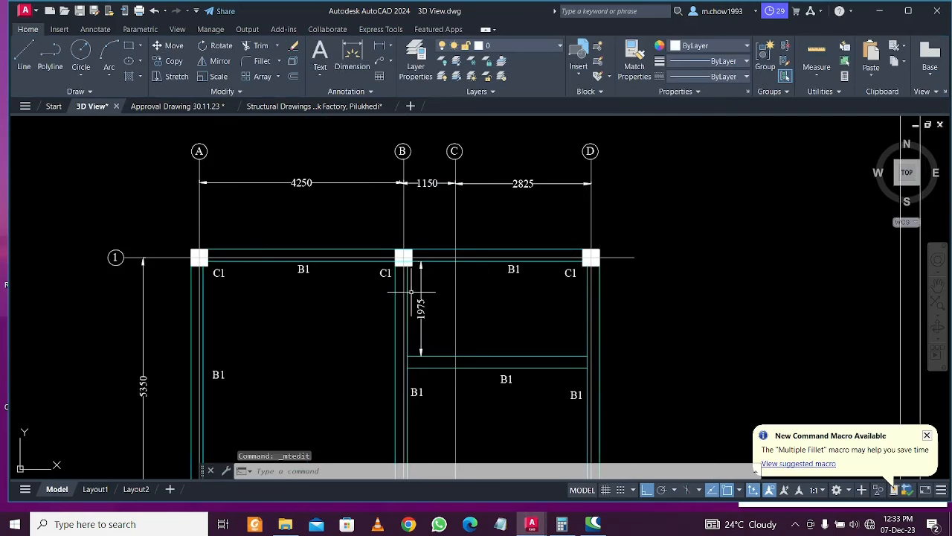
Check the beam labels across the roof beam layout from grid line 1 down to the lowest bays
scroll(413, 292, up, 1)
scroll(439, 266, down, 1)
mouse_move(446, 352)
middle_down()
mouse_move(470, 275)
mouse_move(476, 186)
middle_up()
middle_drag(493, 328, 508, 182)
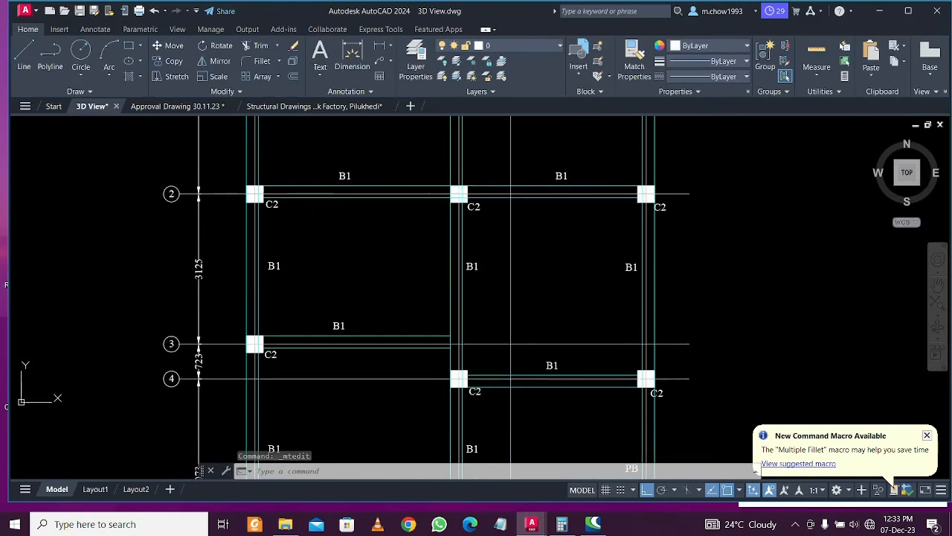
middle_drag(534, 380, 521, 154)
scroll(524, 305, down, 1)
middle_drag(524, 305, 524, 200)
scroll(499, 283, up, 2)
mouse_move(500, 334)
middle_down()
mouse_move(499, 280)
mouse_move(540, 356)
middle_up()
scroll(528, 325, down, 2)
middle_drag(527, 324, 530, 349)
scroll(534, 334, up, 2)
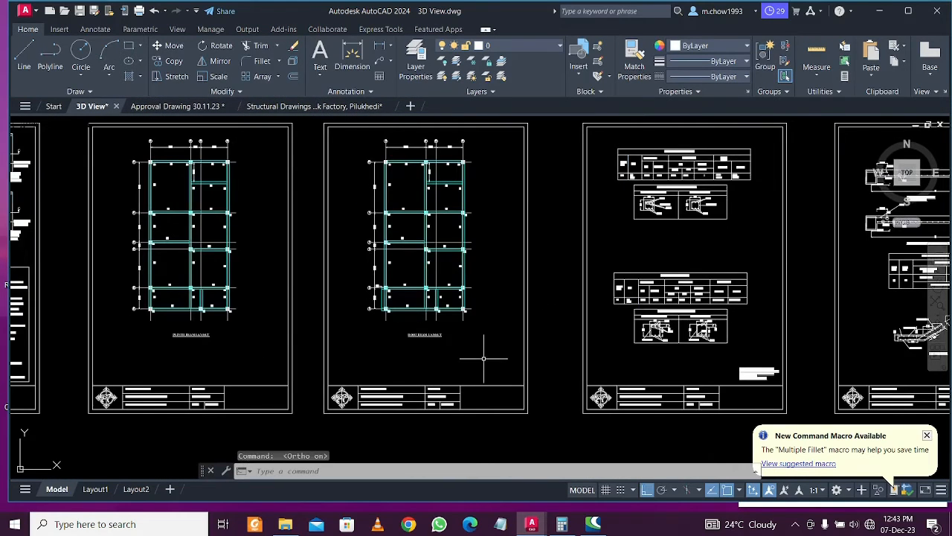
scroll(484, 358, up, 2)
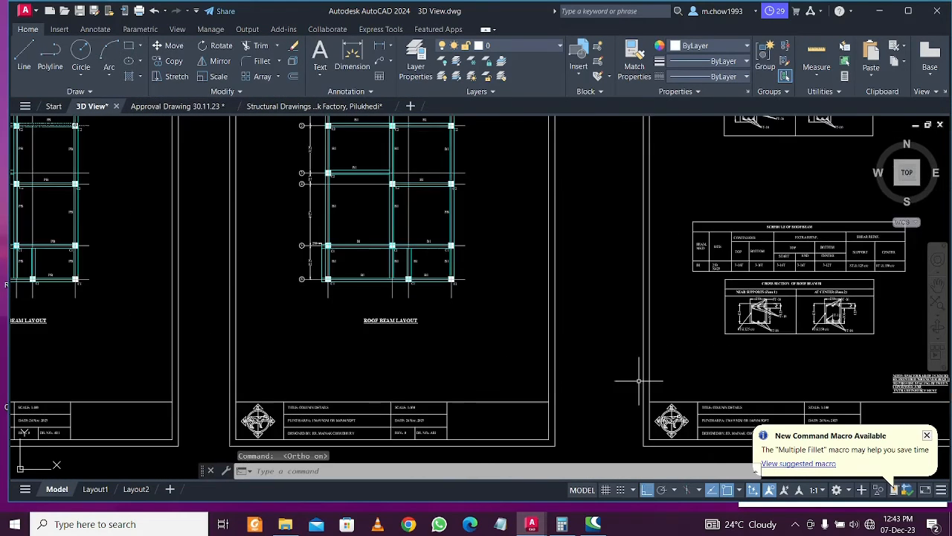
click(795, 524)
click(797, 525)
scroll(574, 304, down, 2)
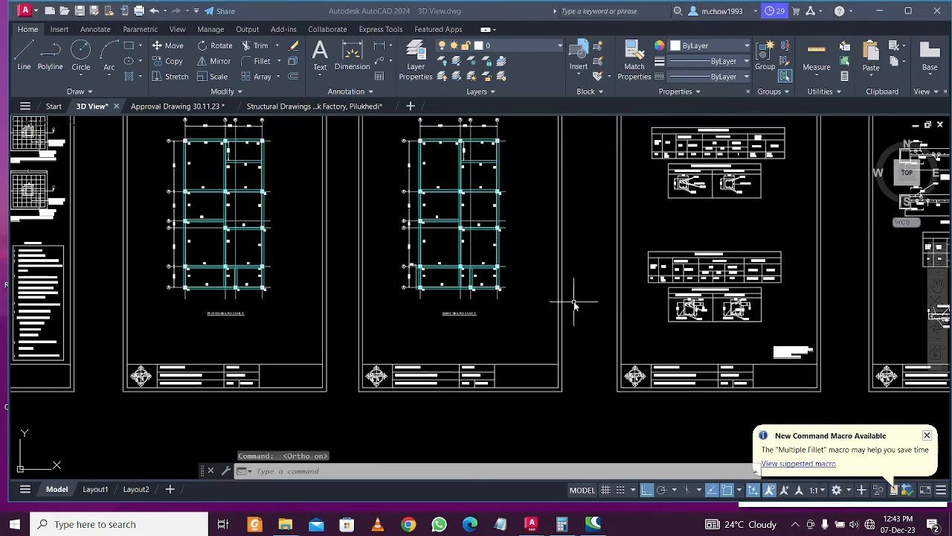
Widen the 250 X350 size text in the plinth beam schedule so it fits on one line
scroll(574, 283, up, 8)
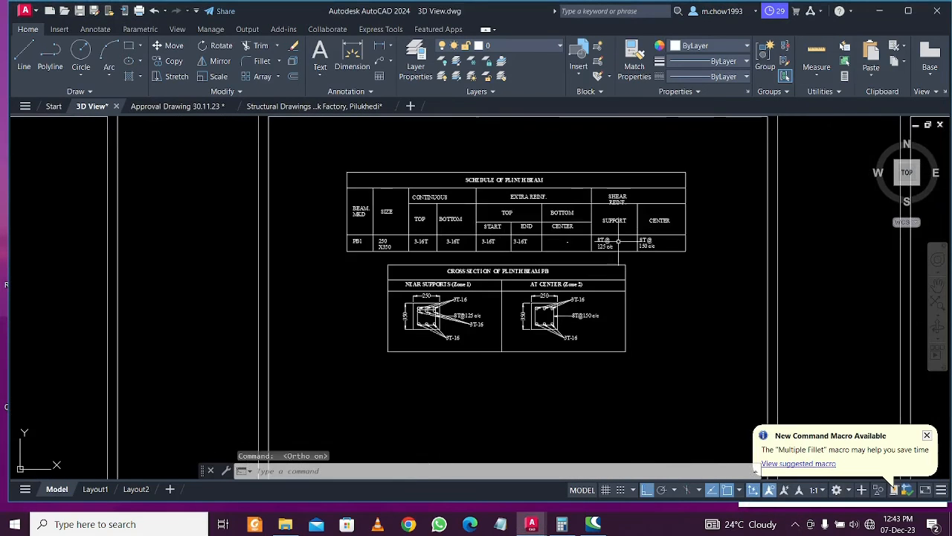
click(292, 280)
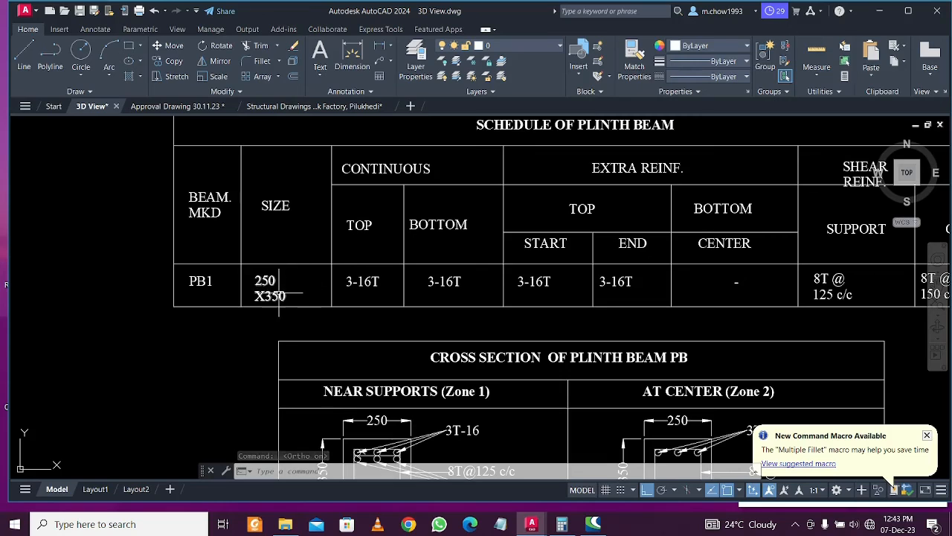
double_click(271, 287)
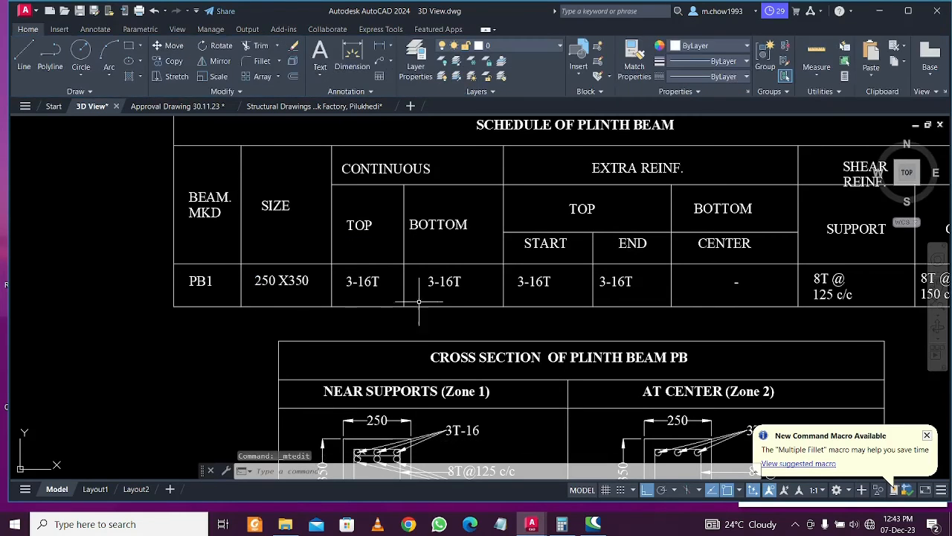
Examine the reinforcement in the plinth beam schedule and the Zone 1 and Zone 2 cross sections, including their stirrup spacing labels
scroll(439, 300, down, 2)
scroll(518, 300, up, 2)
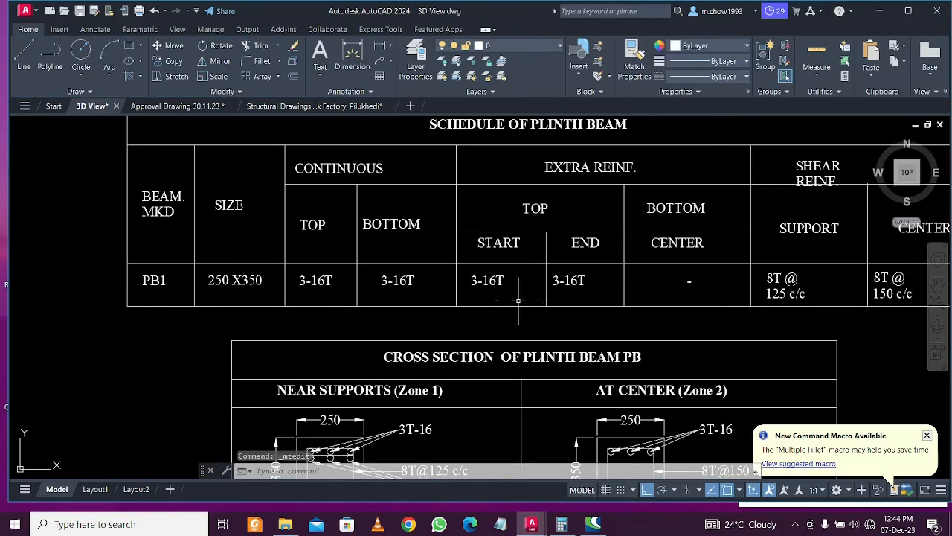
middle_drag(623, 305, 540, 306)
middle_drag(598, 286, 530, 283)
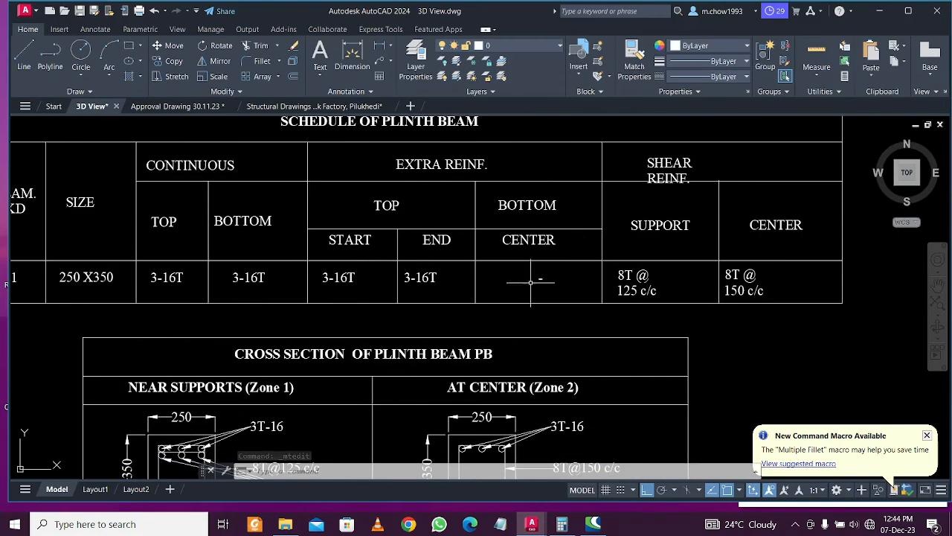
scroll(561, 291, down, 1)
scroll(608, 301, up, 3)
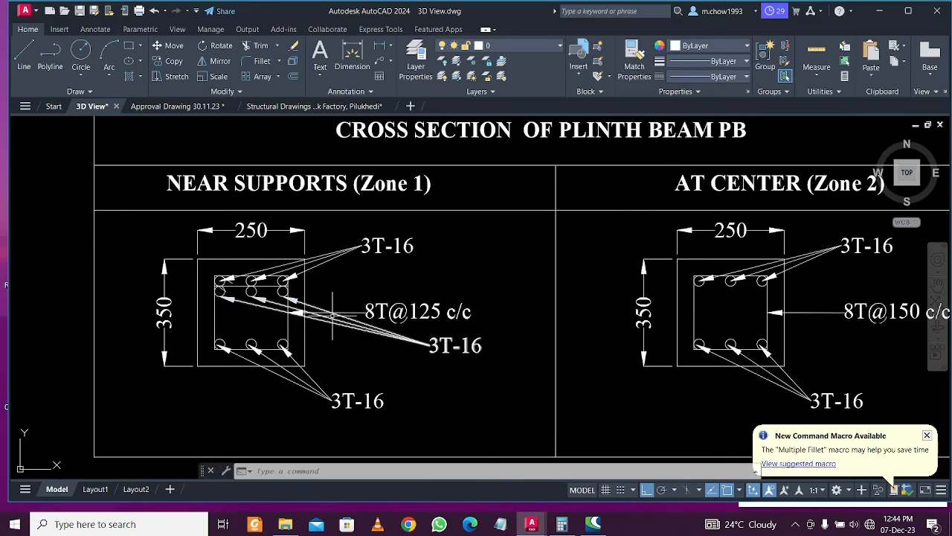
scroll(326, 284, down, 2)
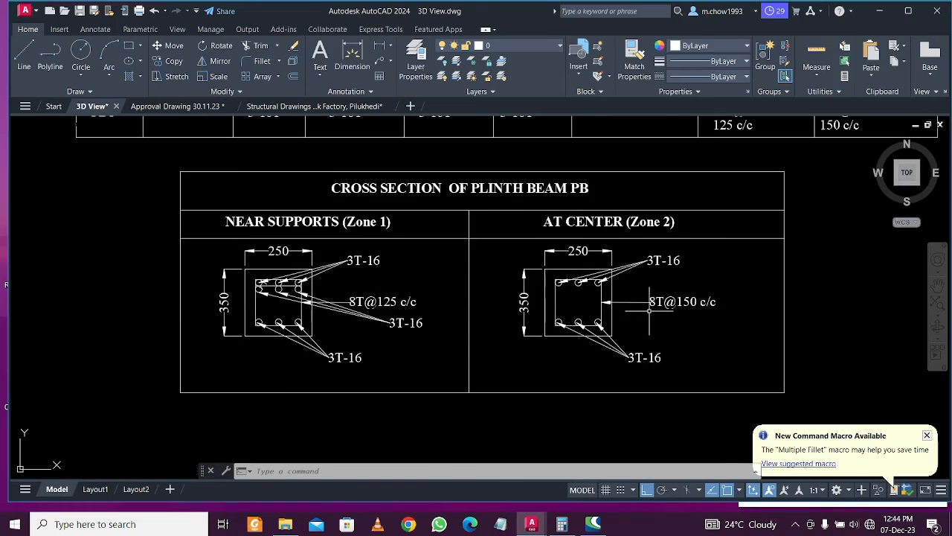
scroll(653, 298, up, 2)
click(245, 296)
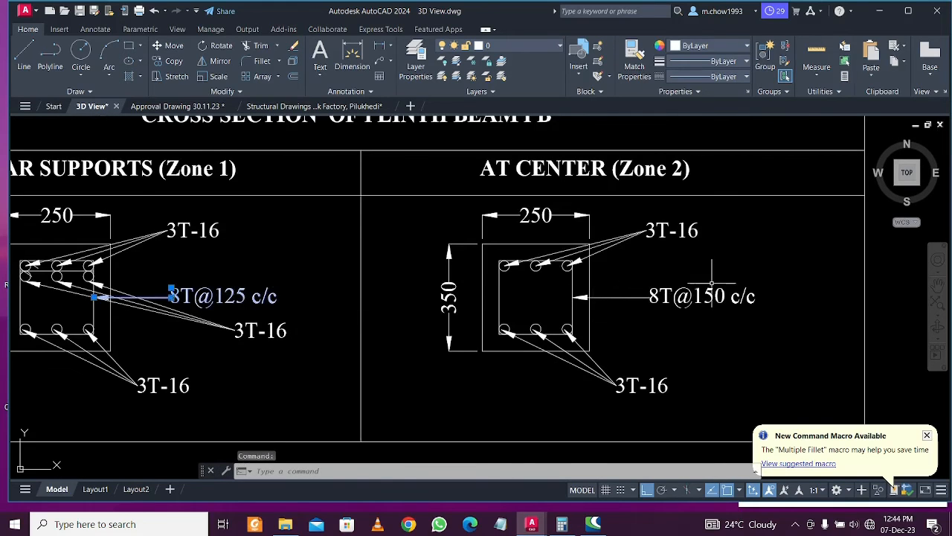
click(734, 293)
click(706, 303)
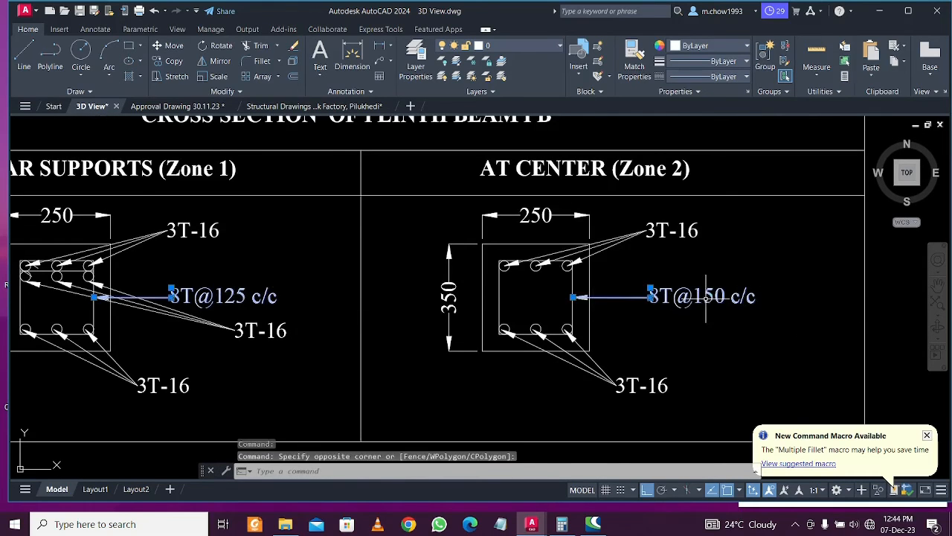
key(Escape)
Examine the typical beam L-section, including its zone lengths, extra top bars and extra bottom bars
scroll(649, 327, down, 4)
middle_drag(766, 337, 531, 302)
middle_drag(732, 325, 428, 284)
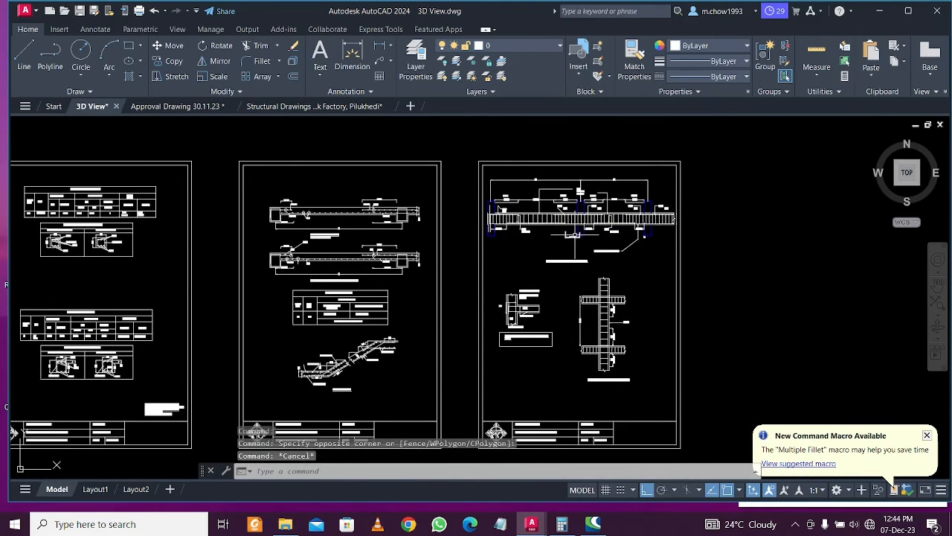
scroll(575, 234, up, 8)
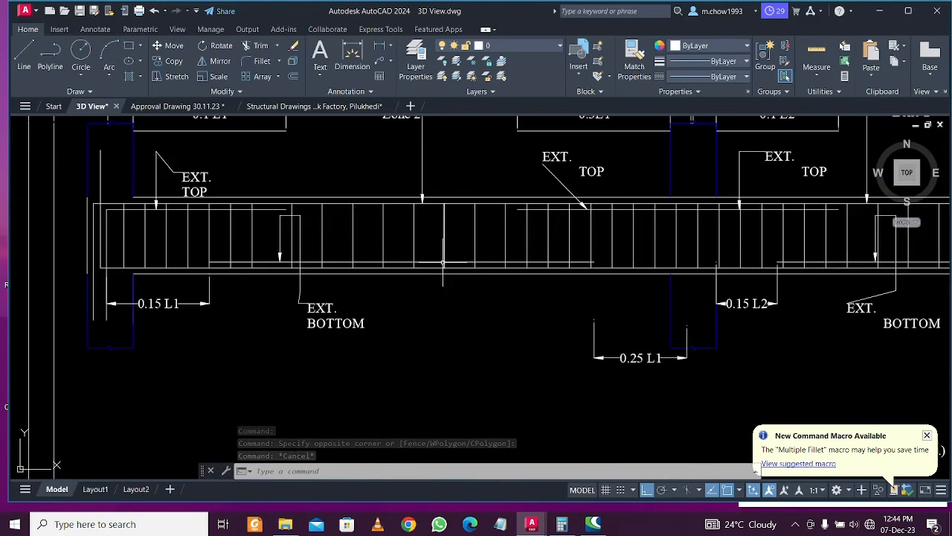
mouse_move(443, 262)
middle_down()
mouse_move(471, 285)
mouse_move(440, 279)
middle_up()
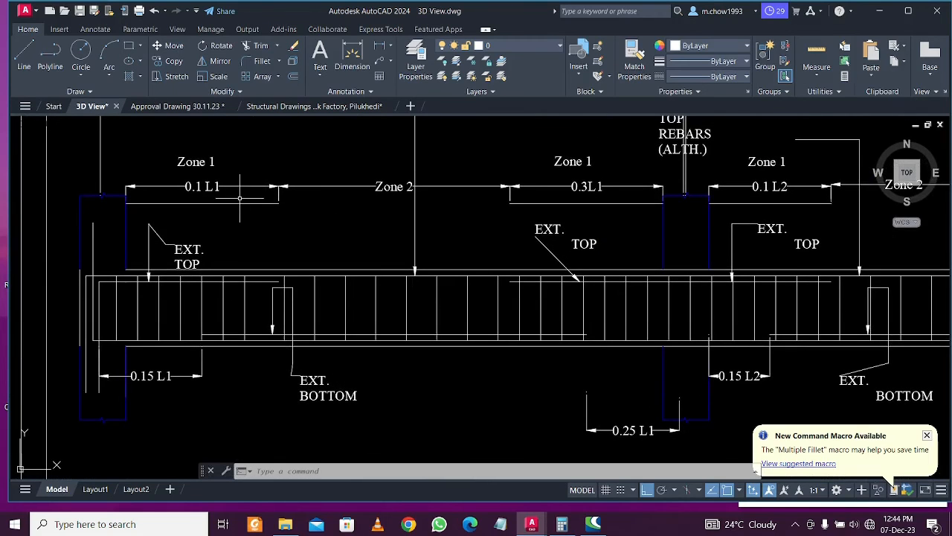
middle_drag(240, 198, 218, 236)
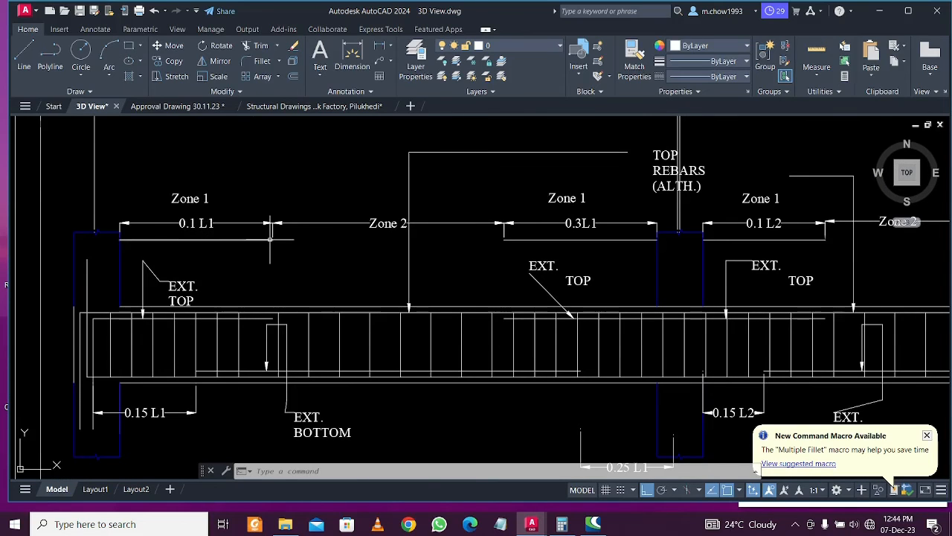
middle_drag(807, 242, 632, 238)
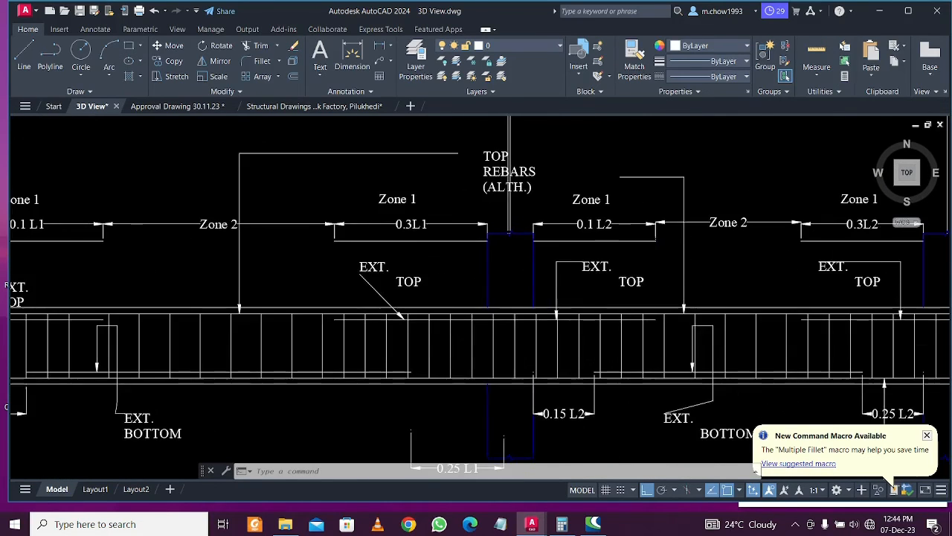
scroll(633, 236, down, 3)
scroll(595, 230, up, 3)
middle_drag(417, 260, 484, 261)
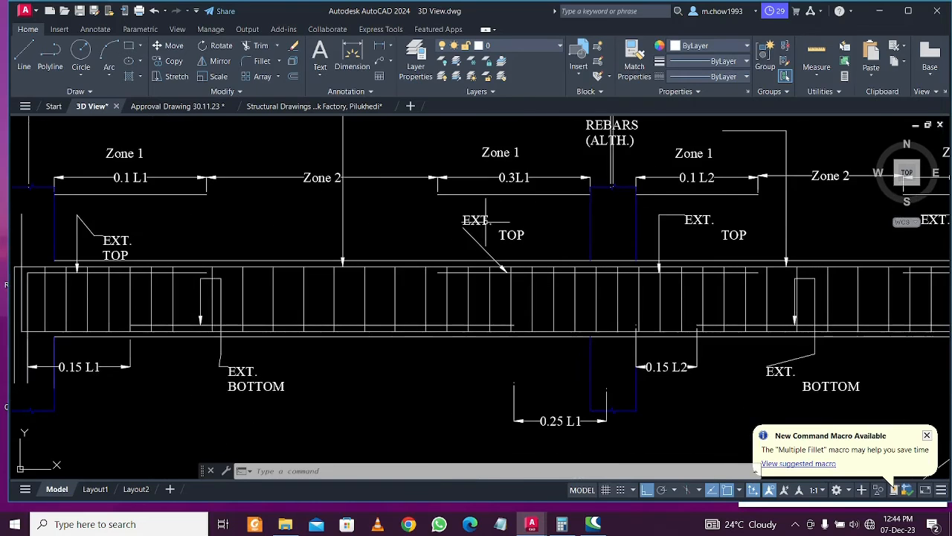
middle_drag(349, 281, 410, 285)
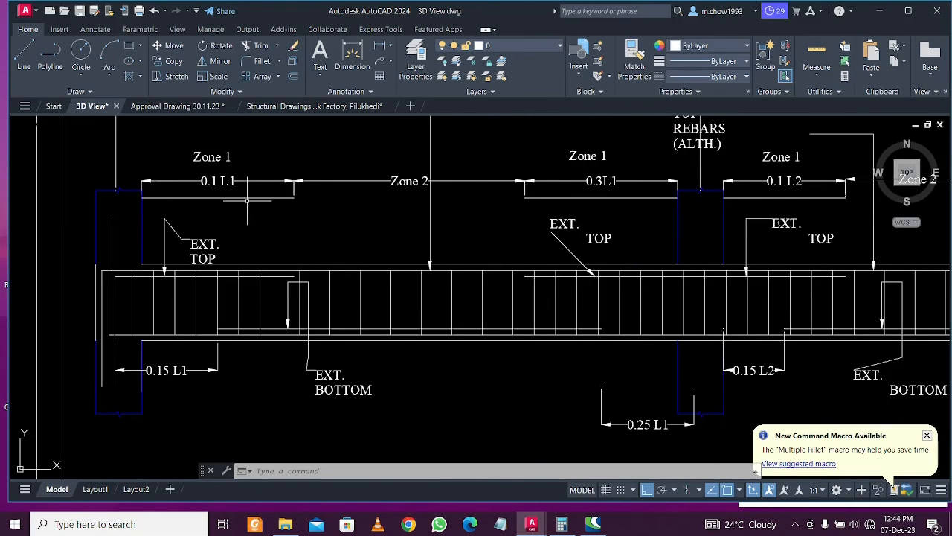
click(265, 326)
click(277, 330)
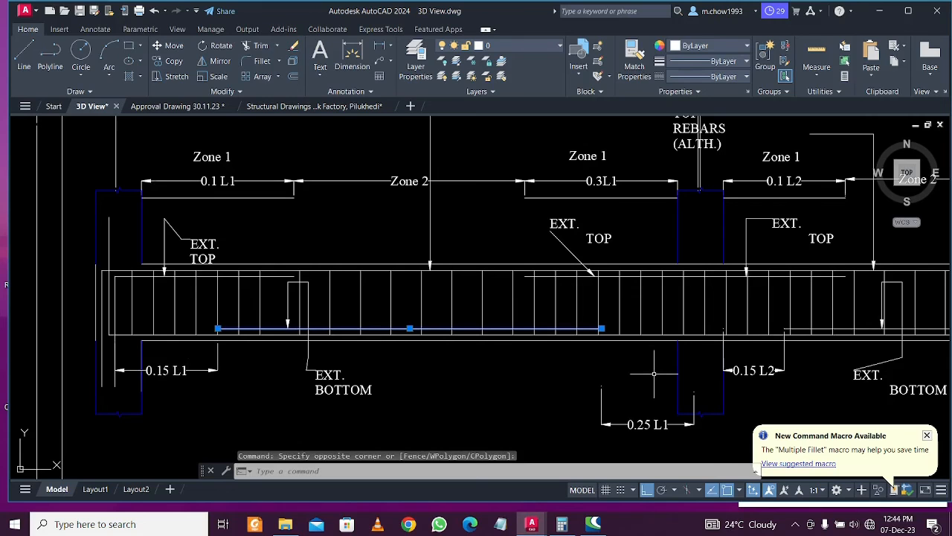
Examine the detail for anchorage of beams at an external joint and the zones of the column elevation beside it
scroll(567, 371, down, 2)
middle_drag(738, 373, 727, 271)
middle_drag(643, 431, 648, 294)
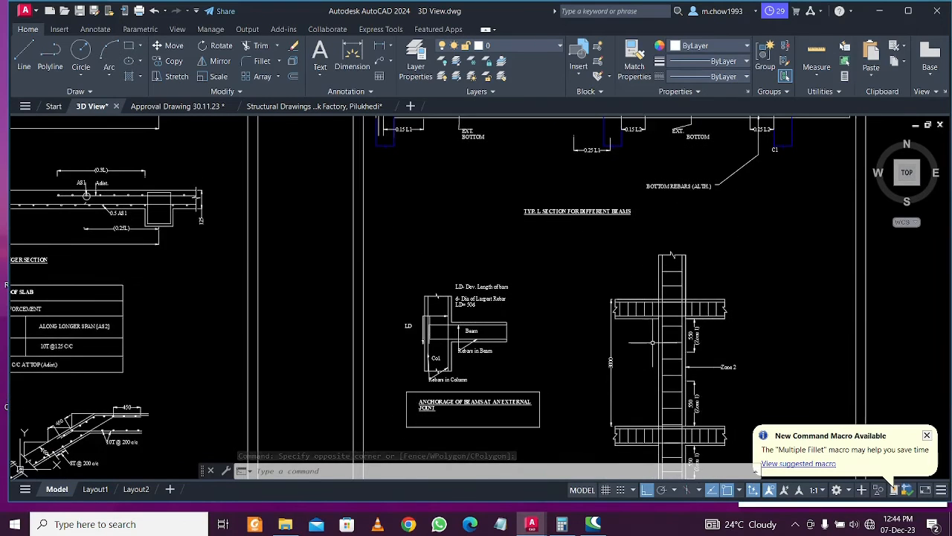
key(Escape)
scroll(496, 290, up, 4)
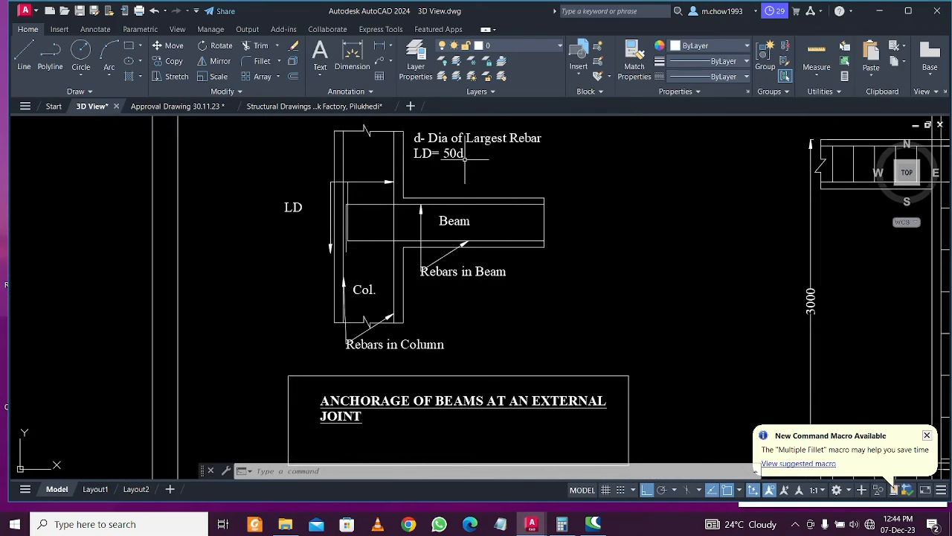
scroll(474, 197, down, 2)
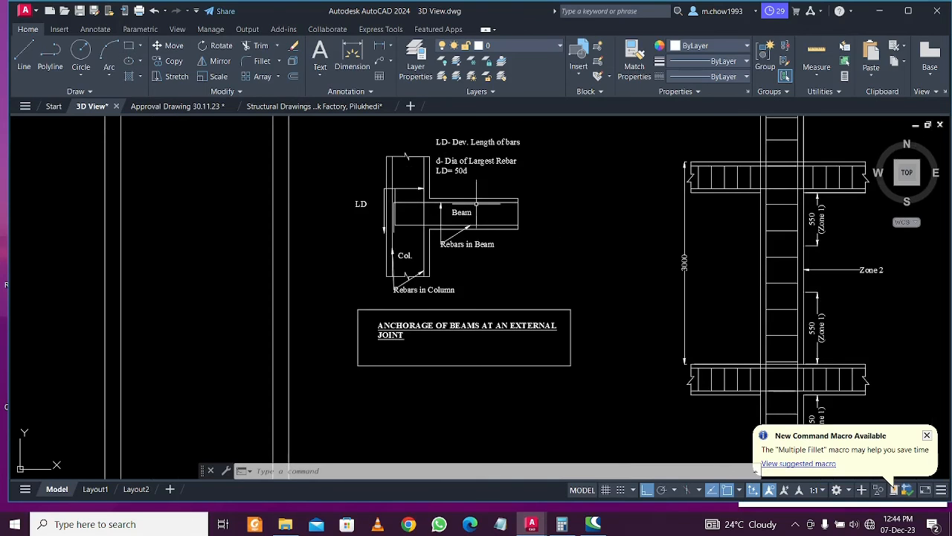
middle_drag(587, 199, 488, 236)
middle_drag(663, 296, 551, 244)
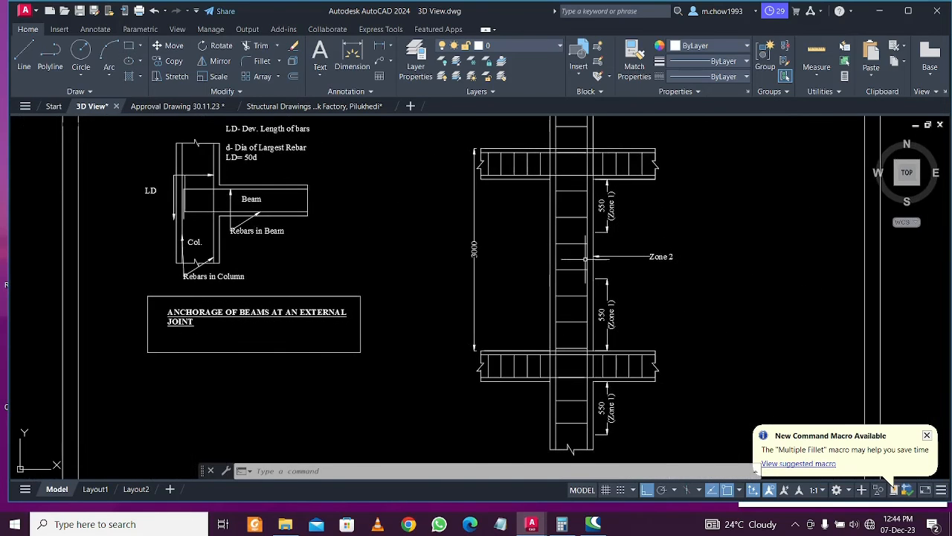
scroll(586, 259, up, 4)
middle_drag(642, 204, 645, 286)
scroll(666, 255, down, 2)
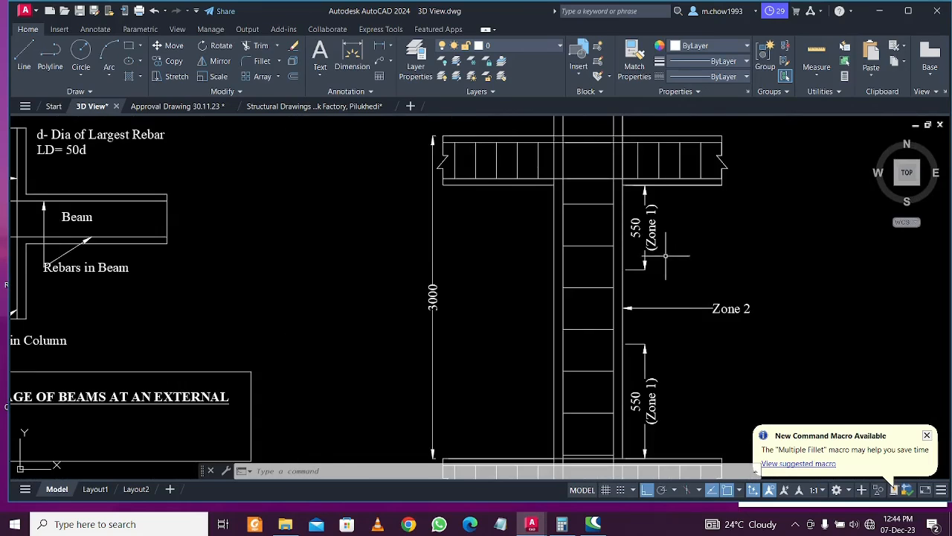
middle_drag(690, 343, 684, 301)
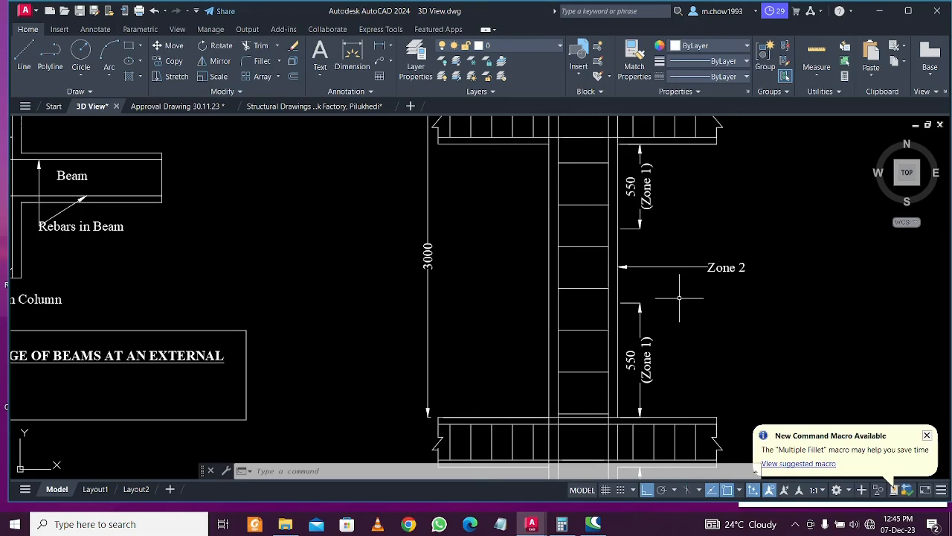
scroll(679, 298, down, 6)
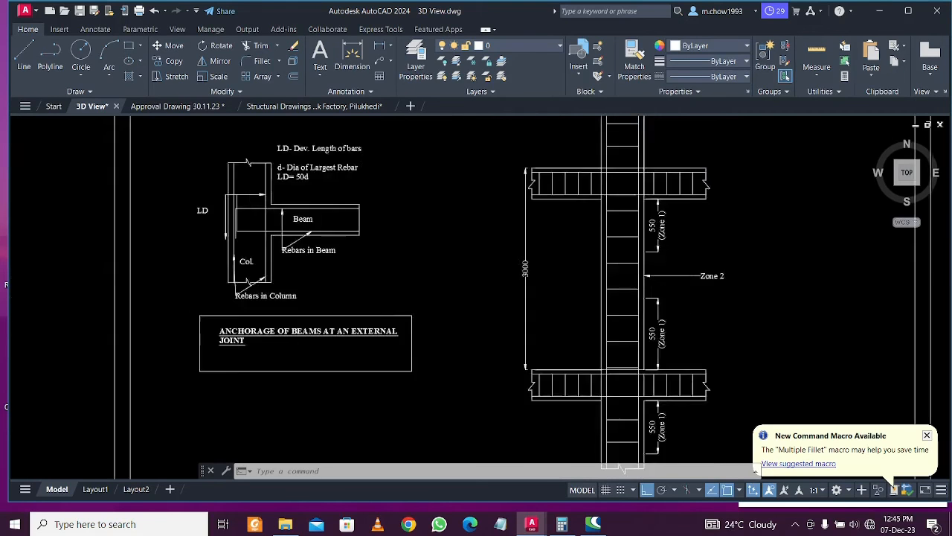
Examine the h/4 Zone A lengths on the column and footing detail sheet for comparison with the column elevation's zones
scroll(634, 293, up, 5)
scroll(634, 294, down, 5)
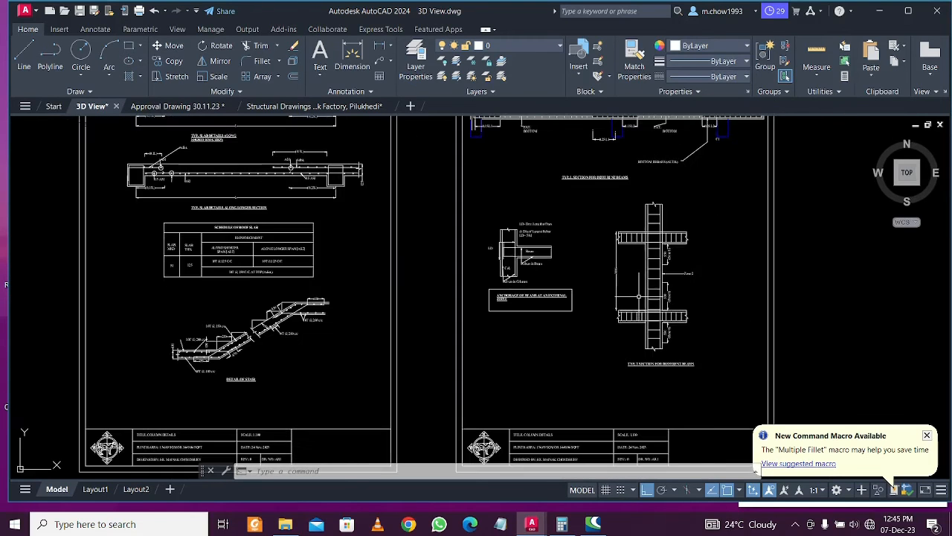
middle_drag(647, 291, 711, 305)
scroll(711, 306, up, 4)
scroll(721, 321, up, 2)
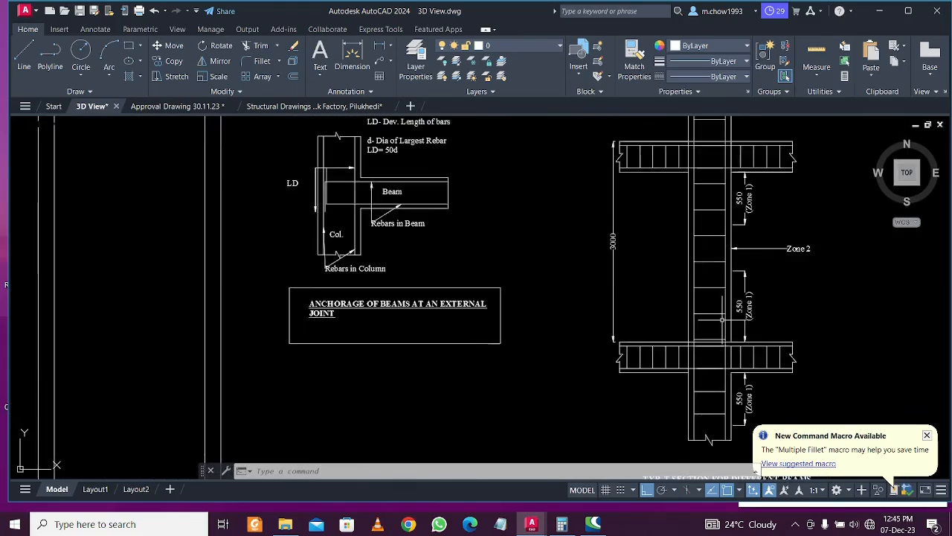
scroll(722, 322, down, 4)
middle_drag(250, 331, 717, 327)
middle_drag(170, 338, 532, 338)
middle_drag(284, 343, 623, 357)
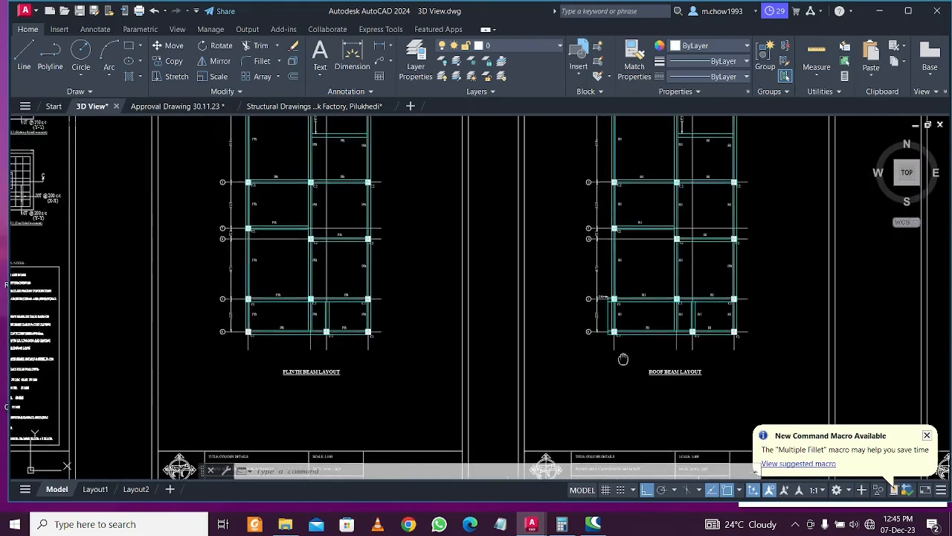
scroll(623, 350, down, 3)
scroll(319, 325, up, 3)
scroll(508, 254, up, 1)
scroll(411, 214, up, 1)
middle_drag(411, 215, 414, 305)
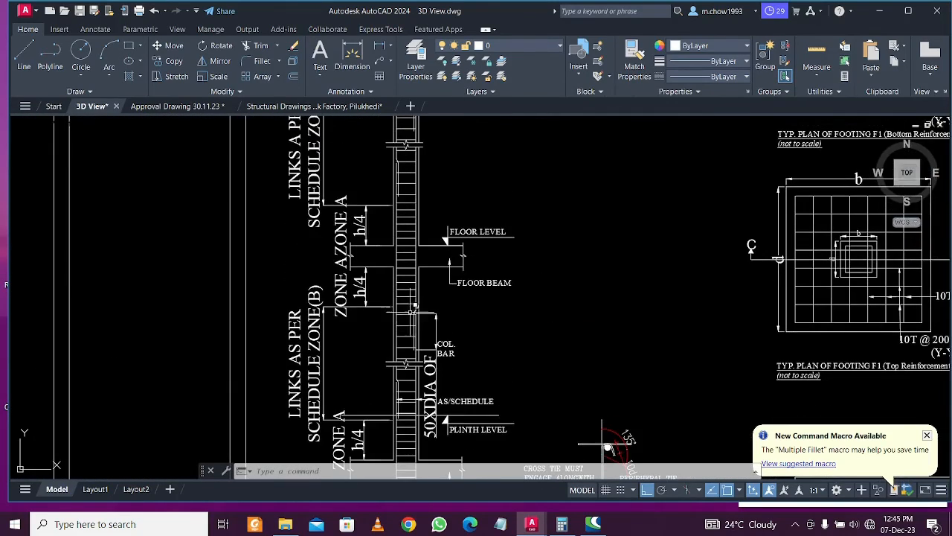
scroll(387, 290, down, 2)
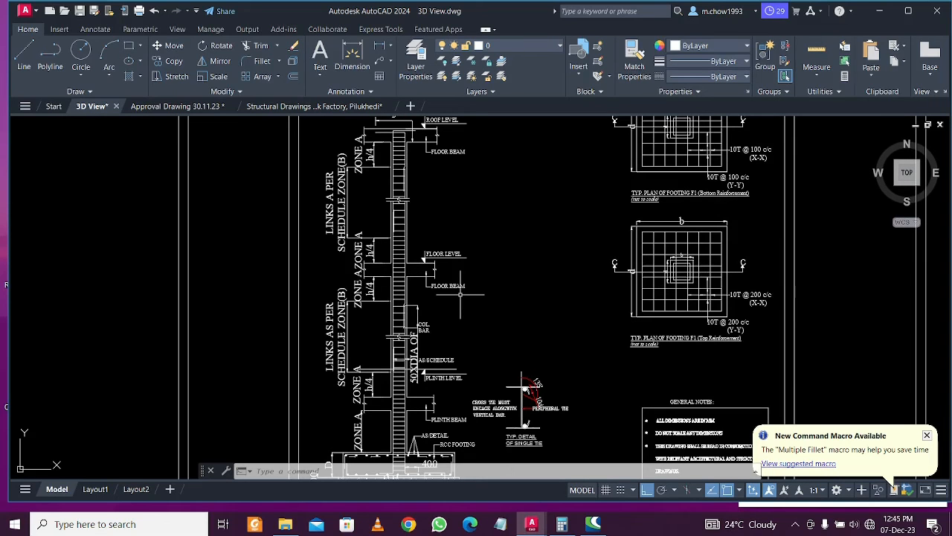
scroll(460, 294, down, 5)
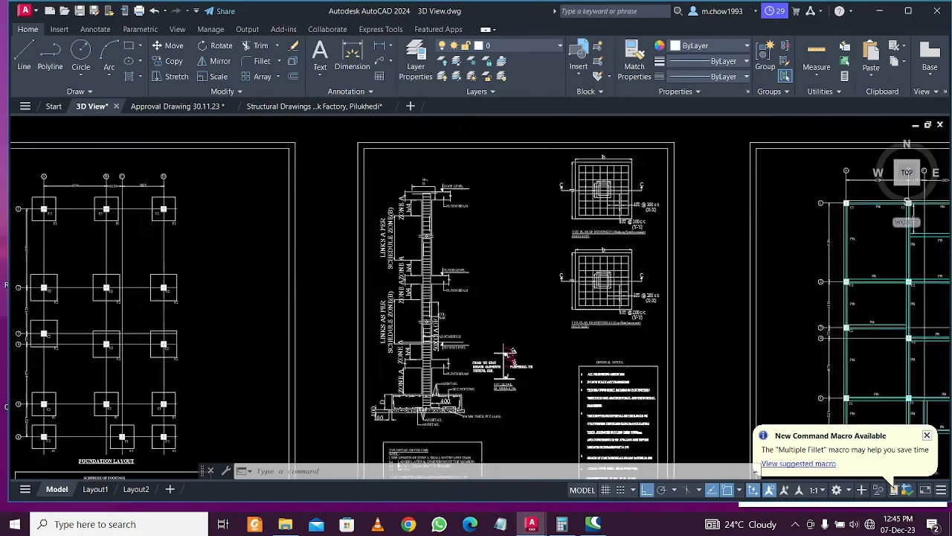
Change the Zone 1 dimension just above the lower beam in the column elevation to 750
middle_drag(718, 293, 353, 291)
middle_drag(854, 319, 544, 276)
middle_drag(944, 292, 550, 292)
scroll(653, 309, up, 10)
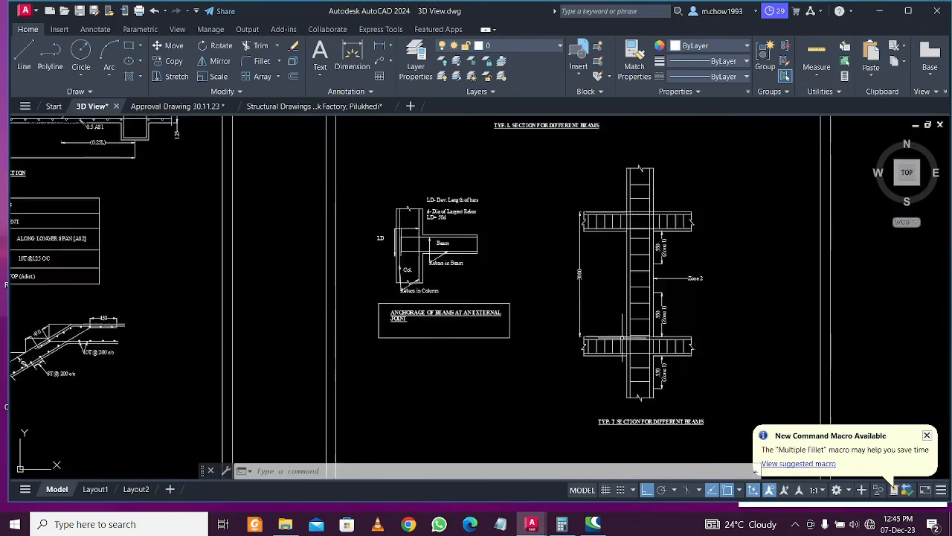
click(649, 287)
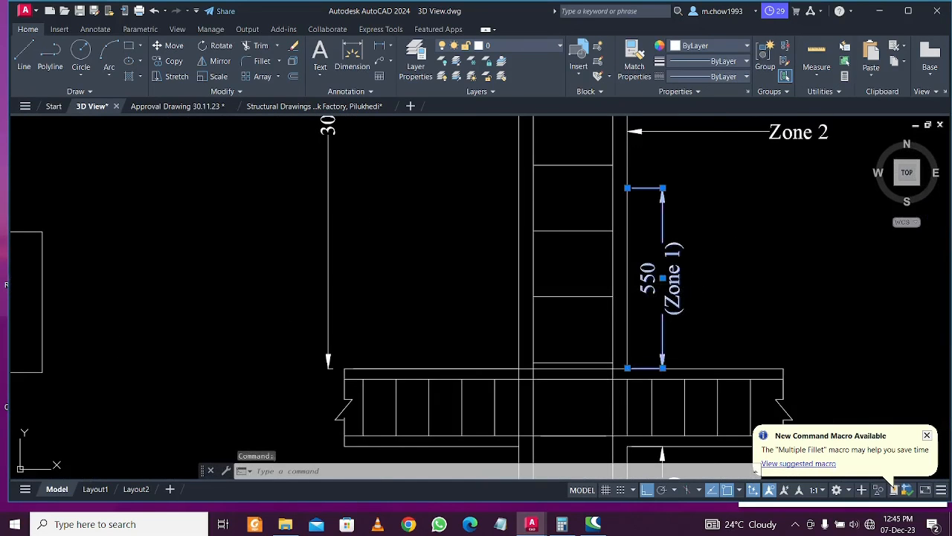
double_click(656, 287)
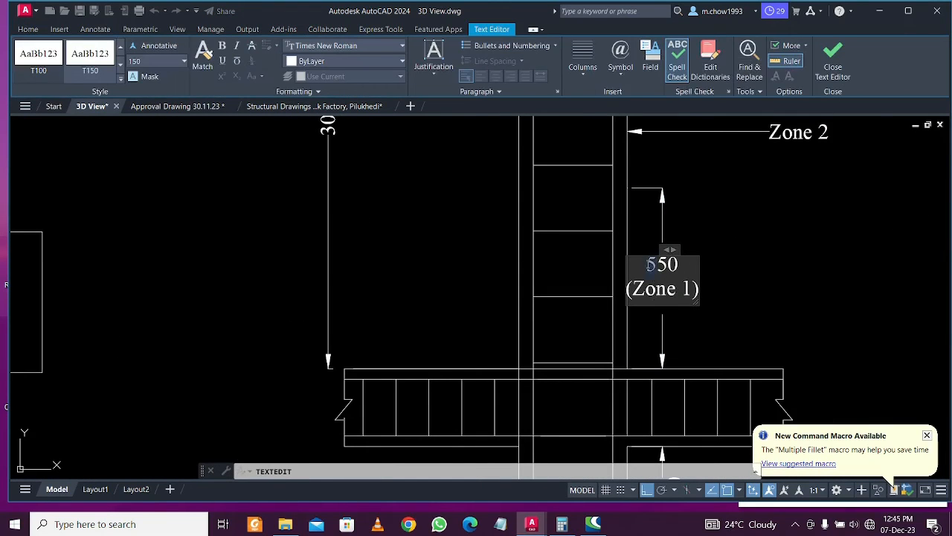
click(747, 288)
middle_drag(726, 174, 683, 299)
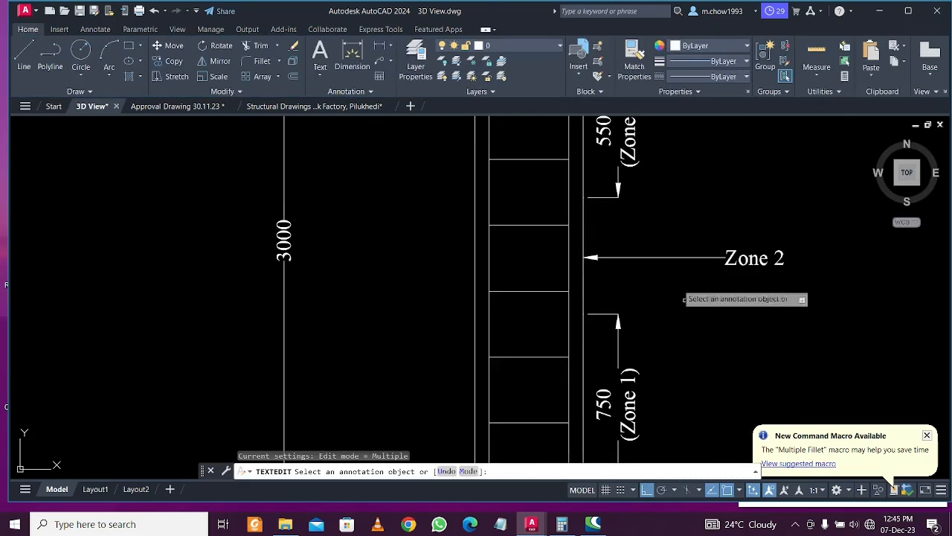
middle_drag(659, 222, 663, 309)
key(Escape)
Change the Zone 1 dimension just below the upper beam in the column elevation to 750
click(618, 226)
click(620, 228)
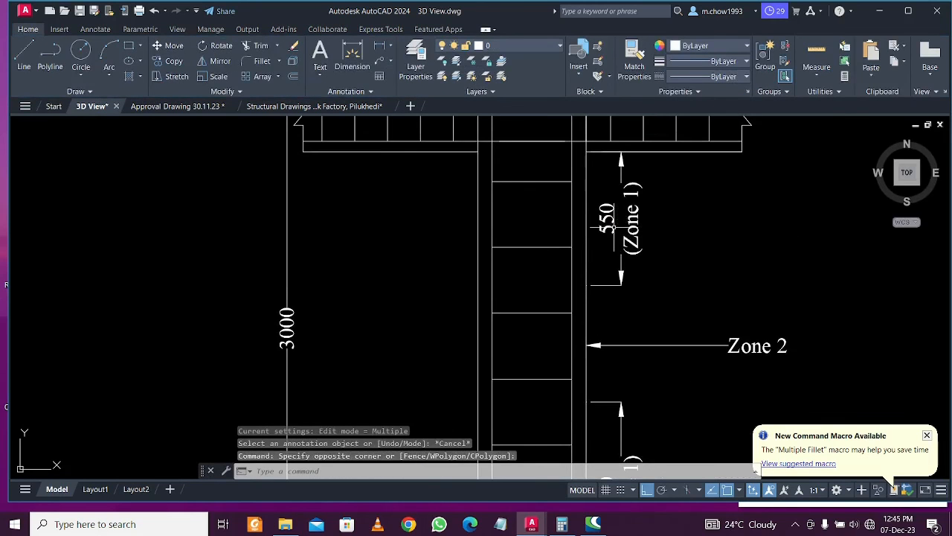
double_click(617, 229)
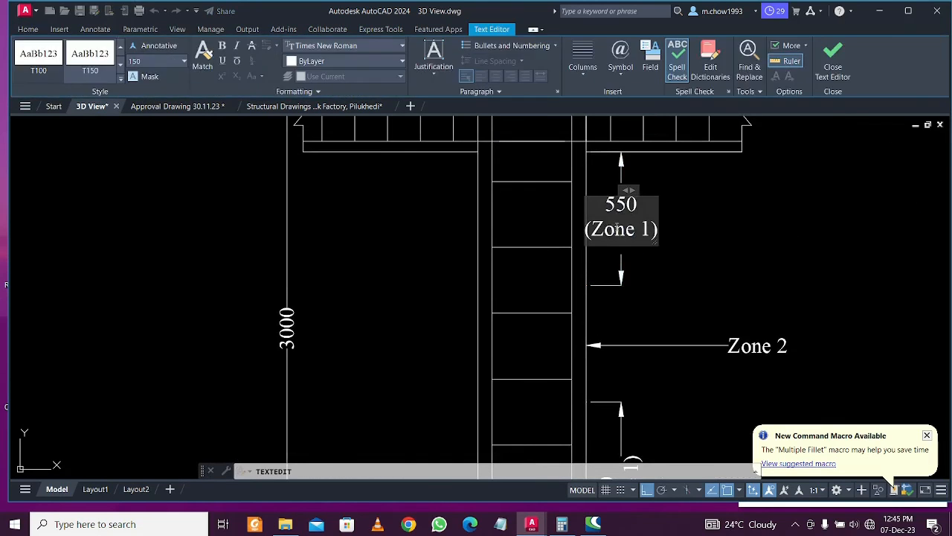
text(7)
click(765, 262)
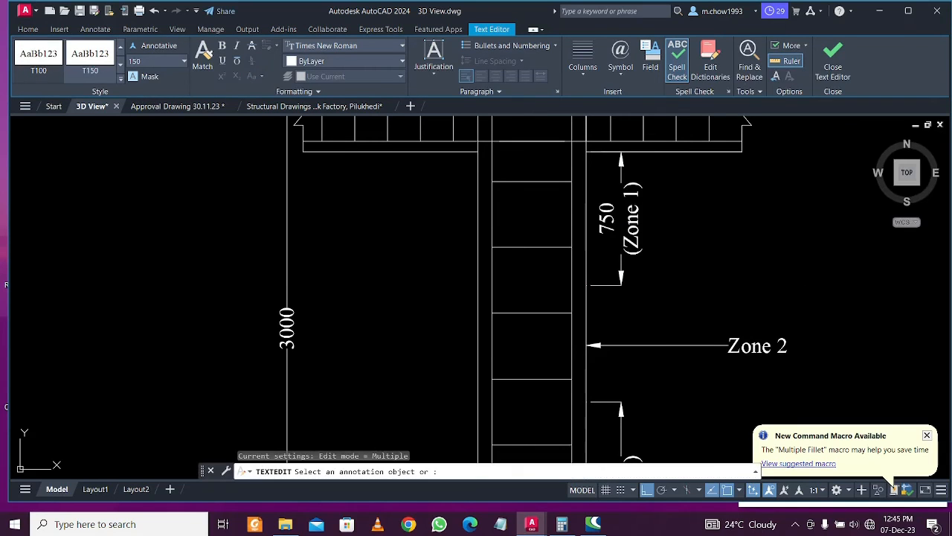
scroll(715, 254, down, 1)
key(Escape)
scroll(658, 301, down, 3)
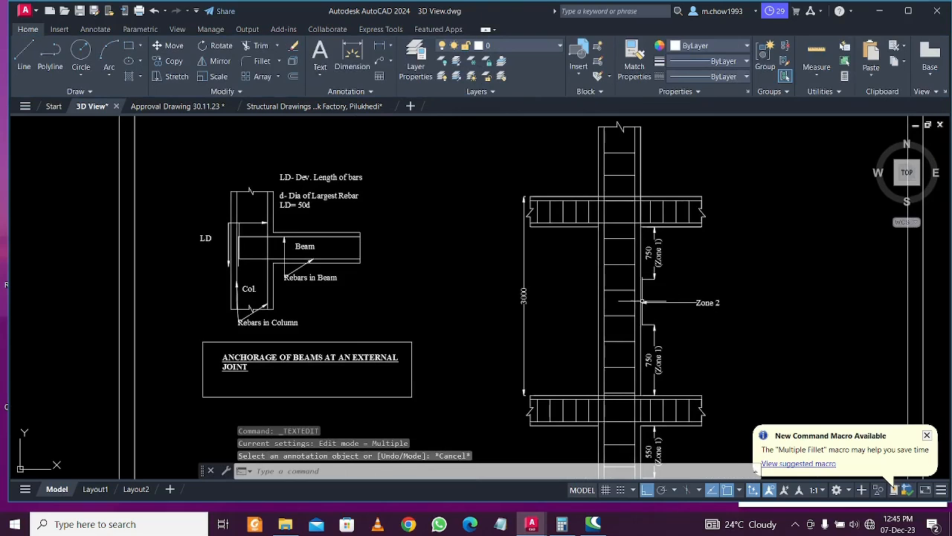
Change the Zone 1 dimension below the lower beam in the column elevation to 750
scroll(644, 301, down, 3)
scroll(642, 290, up, 7)
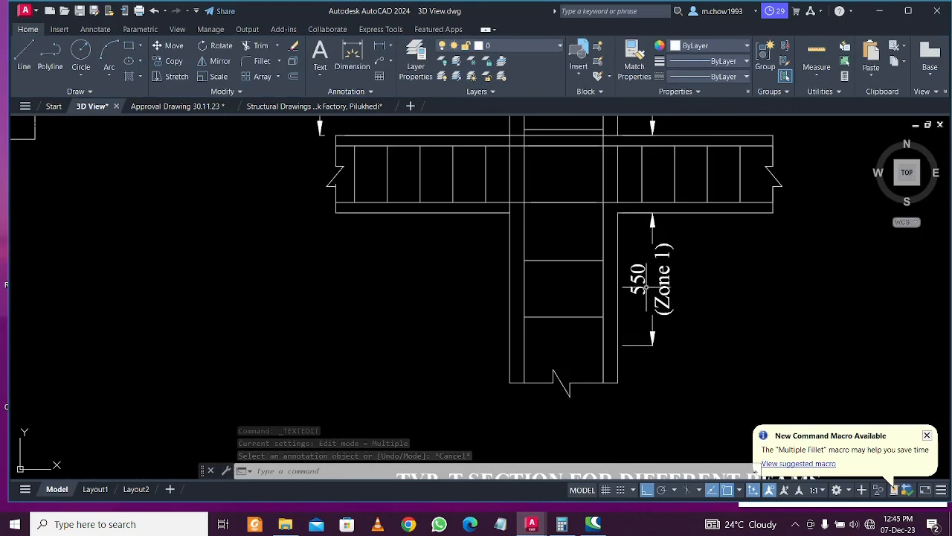
click(642, 286)
double_click(640, 283)
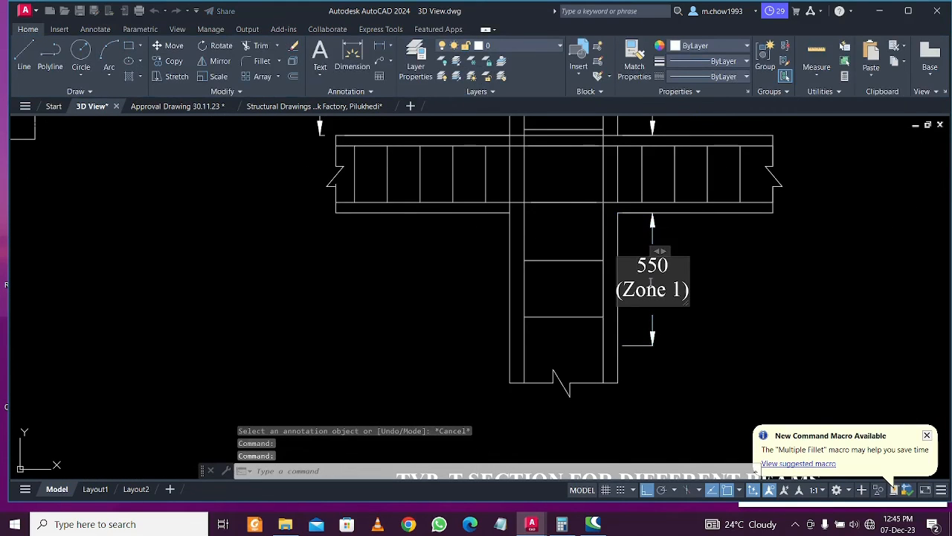
text(7)
click(755, 302)
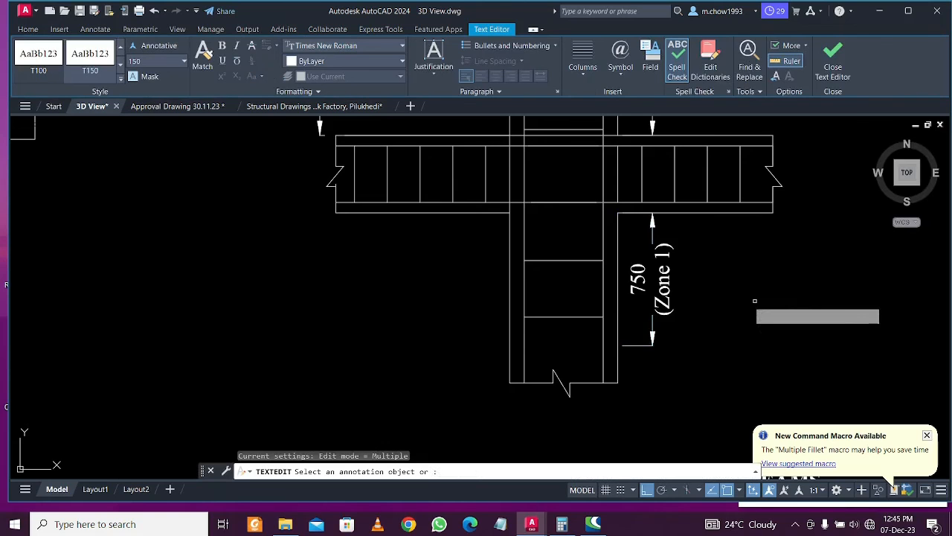
scroll(706, 347, down, 3)
key(Escape)
scroll(697, 382, up, 2)
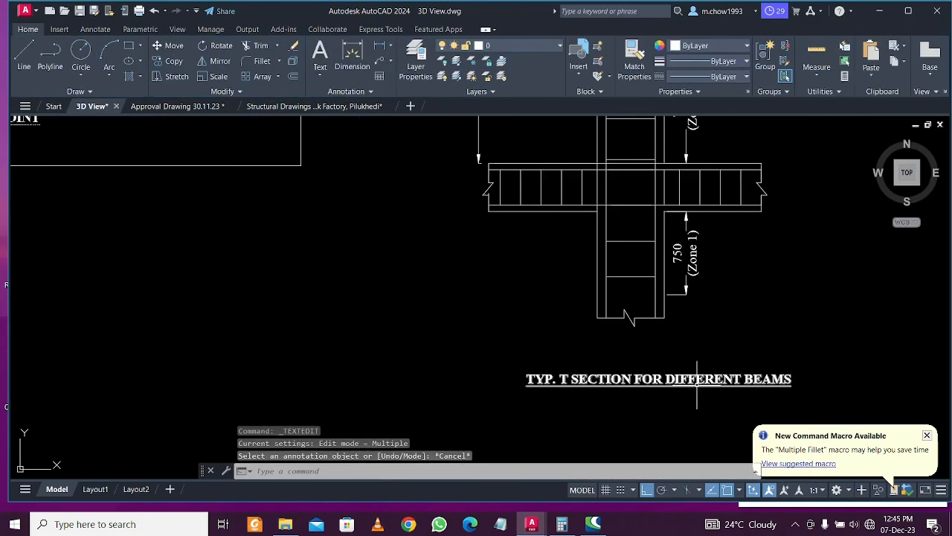
Examine the roof beam schedule and the Zone 1 and Zone 2 cross sections of beam B1, including main bars and stirrup spacing
scroll(644, 379, down, 1)
middle_drag(658, 254, 680, 421)
scroll(369, 327, up, 1)
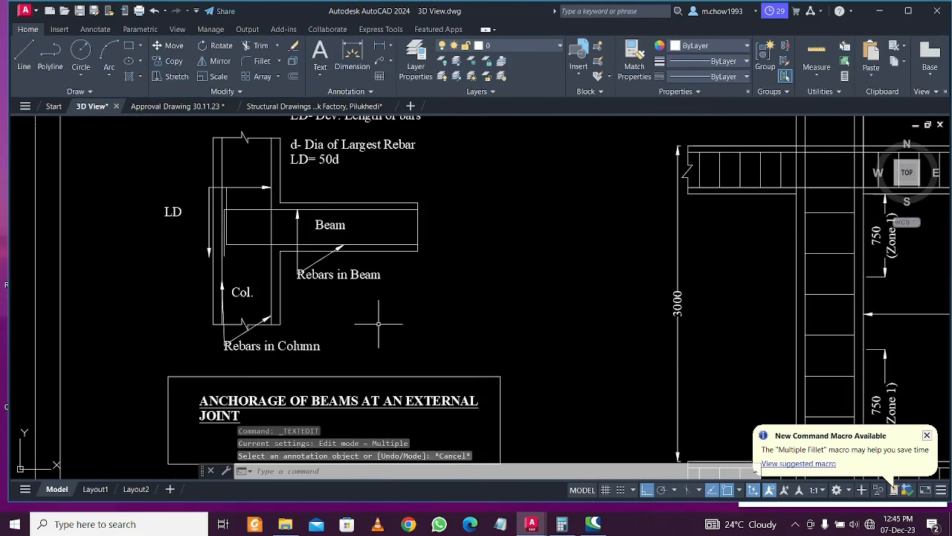
scroll(379, 323, down, 3)
middle_drag(382, 335, 642, 346)
middle_drag(210, 363, 645, 364)
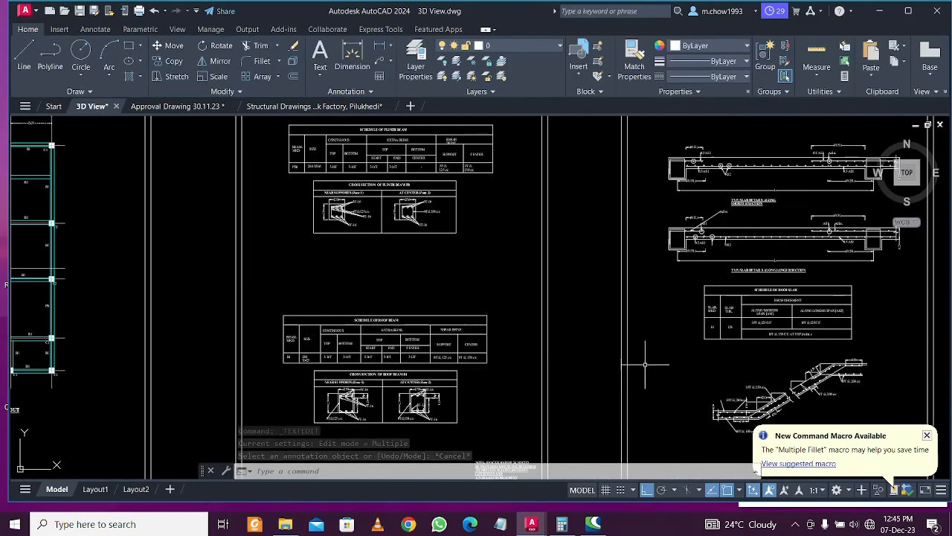
middle_drag(422, 340, 691, 366)
middle_drag(683, 437, 648, 381)
scroll(645, 381, up, 2)
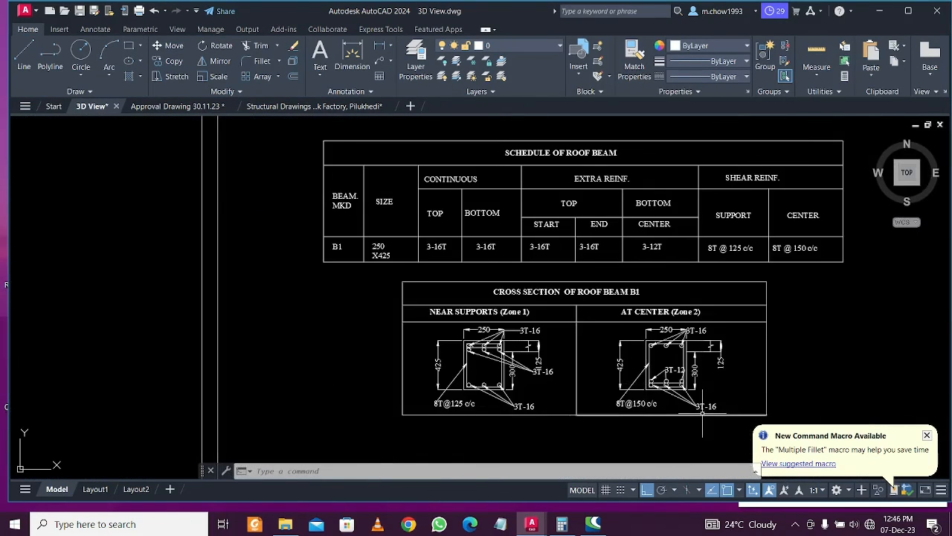
scroll(702, 414, up, 2)
scroll(336, 364, up, 2)
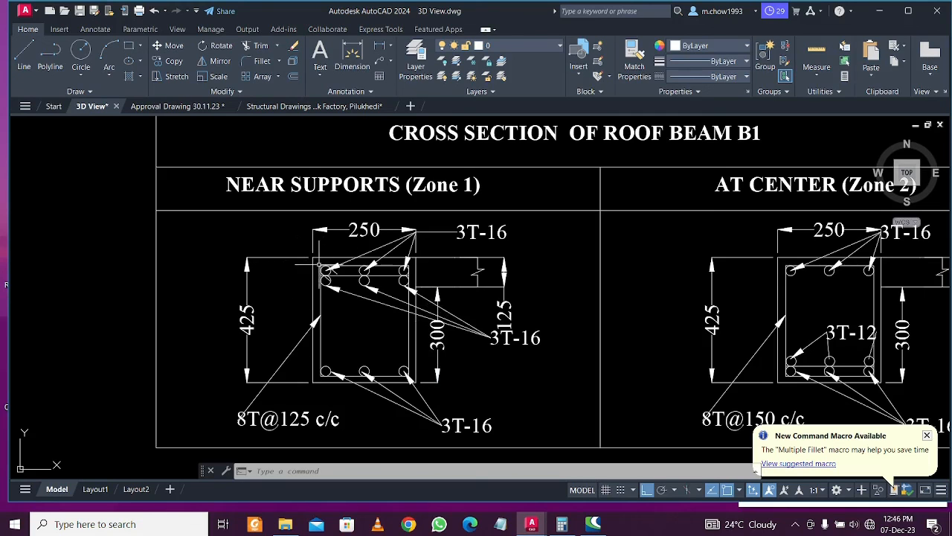
scroll(341, 285, down, 2)
mouse_move(538, 271)
middle_down()
mouse_move(514, 329)
mouse_move(510, 322)
middle_up()
middle_drag(507, 212, 497, 288)
scroll(481, 283, down, 1)
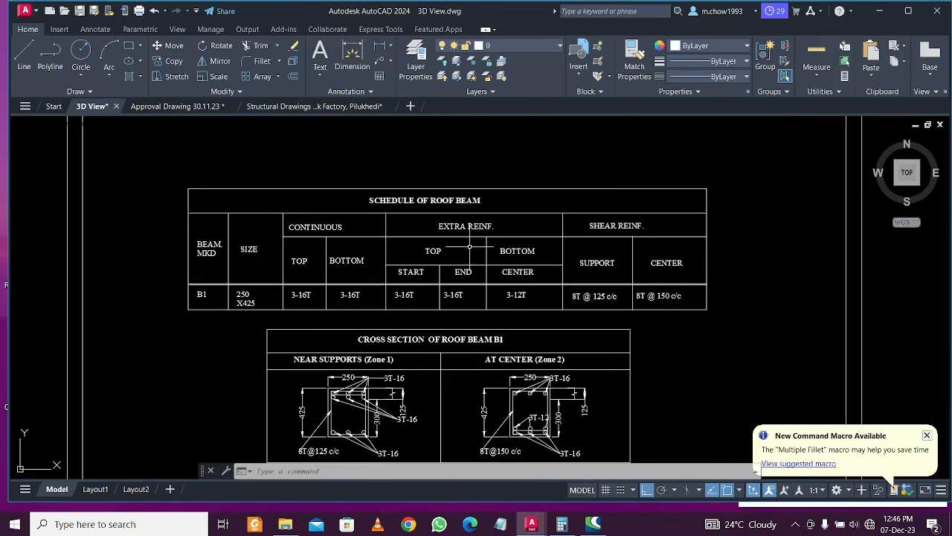
scroll(446, 295, down, 1)
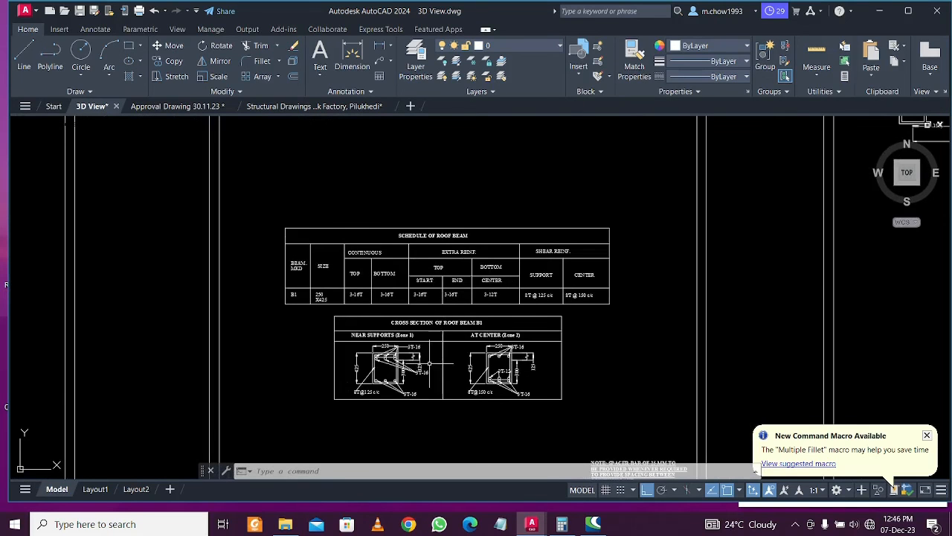
scroll(424, 364, up, 1)
Examine the typical slab details along the shorter and longer sections, including the AS1, AS2 and Adist. bars and their extents
scroll(425, 364, down, 3)
middle_drag(702, 311, 557, 344)
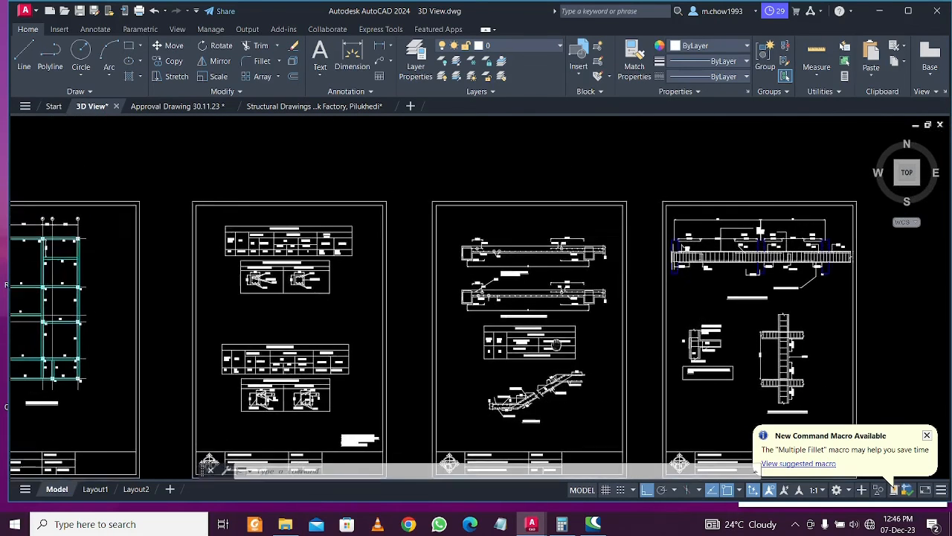
scroll(551, 238, up, 3)
scroll(451, 300, up, 2)
middle_drag(451, 300, 499, 313)
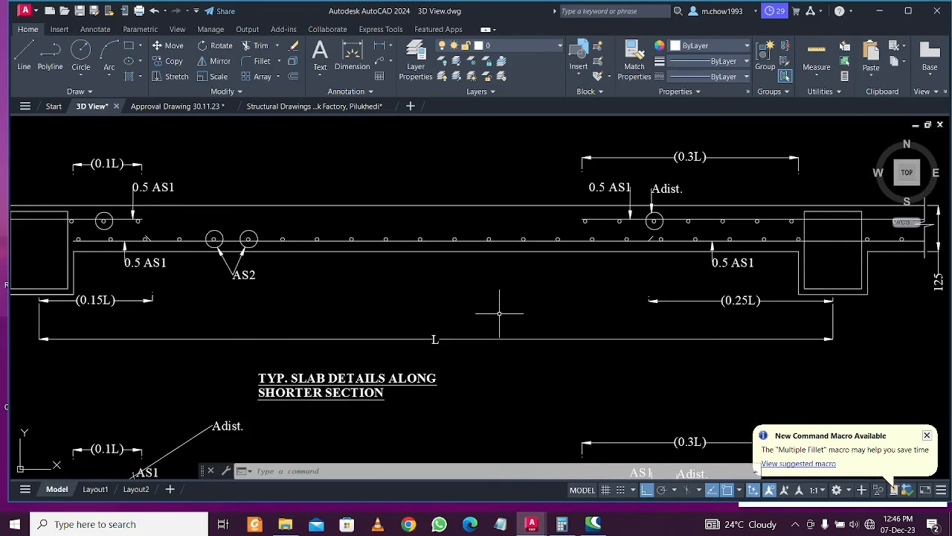
scroll(499, 314, down, 2)
scroll(499, 313, up, 2)
mouse_move(384, 347)
middle_down()
mouse_move(480, 351)
mouse_move(436, 278)
mouse_move(433, 216)
middle_up()
scroll(373, 243, down, 2)
scroll(433, 216, down, 2)
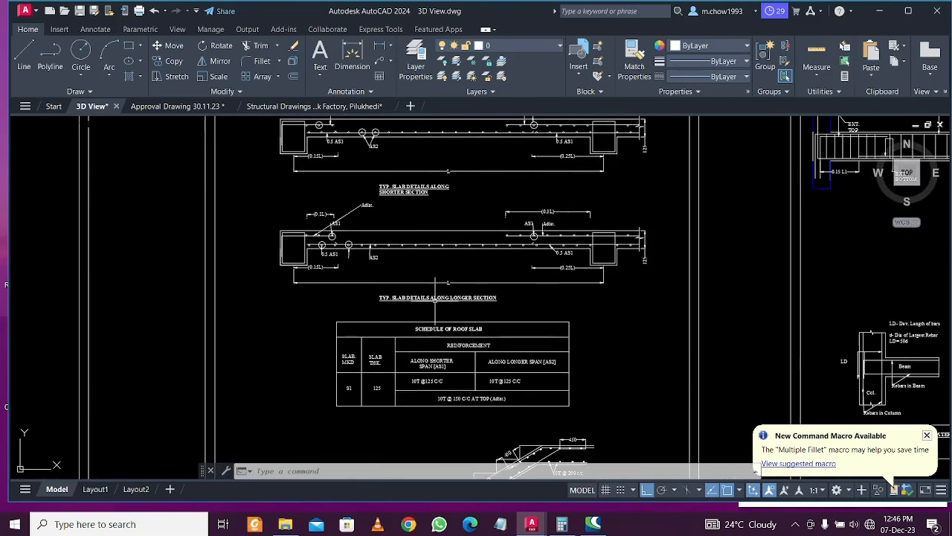
Examine the roof slab schedule's thickness and span reinforcement and compare it with the two slab sections
middle_drag(437, 372, 435, 280)
scroll(435, 298, up, 4)
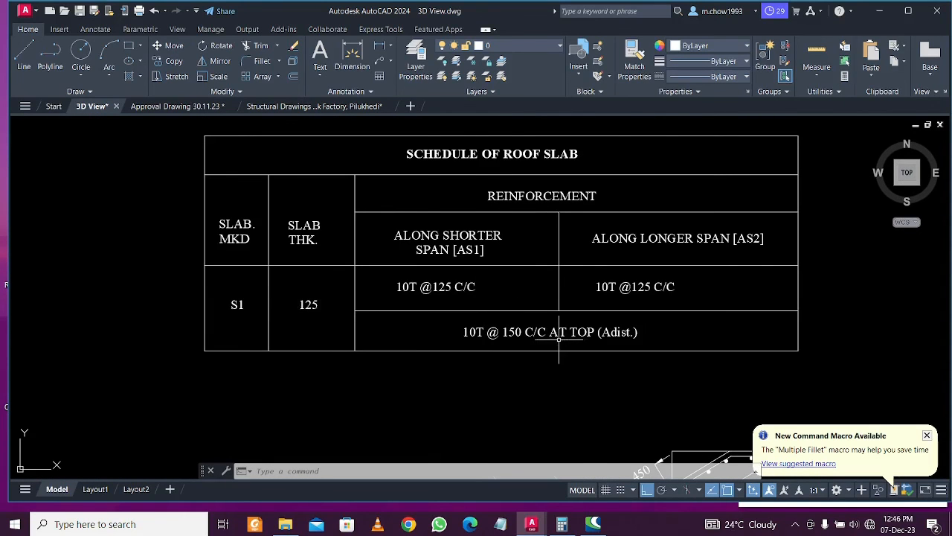
scroll(558, 339, down, 1)
mouse_move(538, 299)
middle_down()
mouse_move(563, 350)
mouse_move(548, 476)
middle_up()
middle_drag(561, 135, 561, 199)
mouse_move(524, 270)
middle_down()
mouse_move(509, 312)
mouse_move(557, 358)
middle_up()
scroll(495, 255, down, 2)
middle_drag(557, 316, 557, 357)
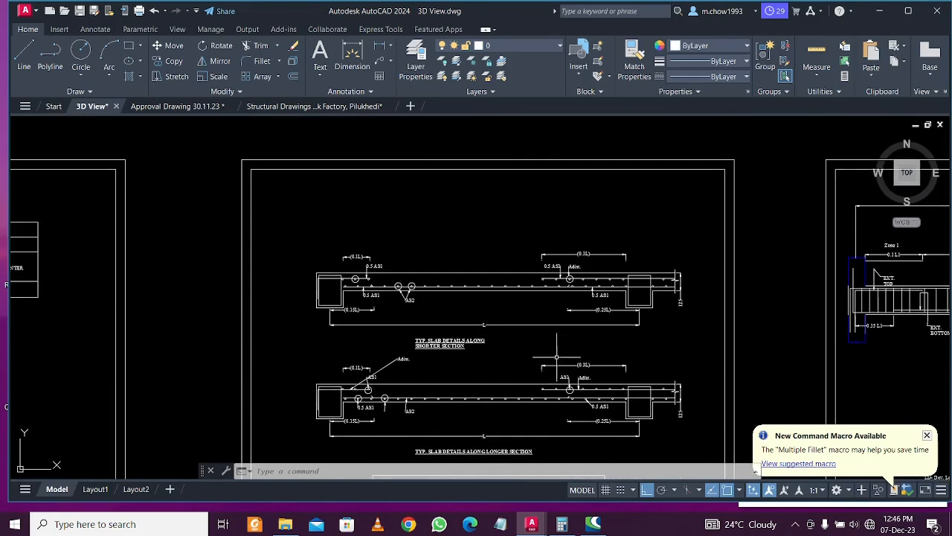
middle_drag(564, 457, 543, 317)
mouse_move(538, 402)
middle_down()
mouse_move(524, 243)
mouse_move(520, 290)
middle_up()
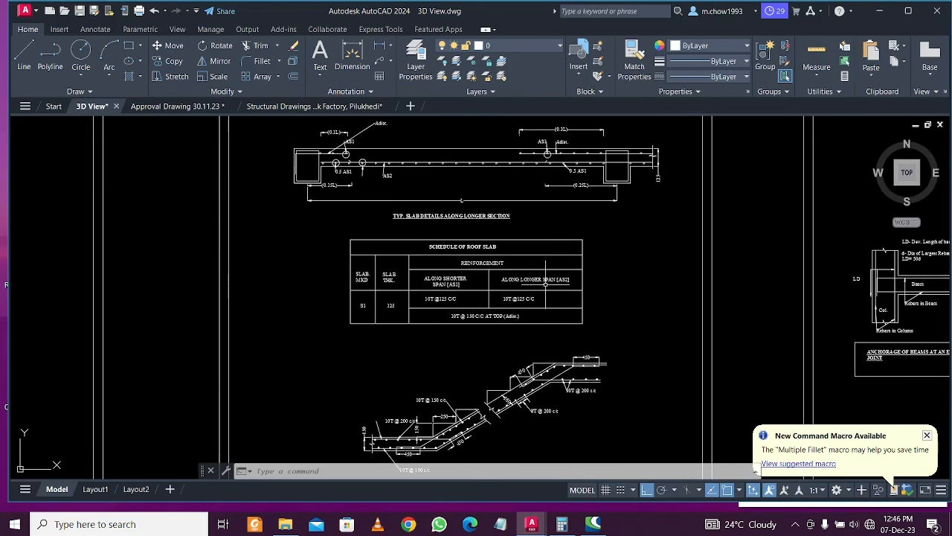
Examine the stair detail's bar spacings and dimensions, highlighting the riser and tread of the lowest step
middle_drag(529, 404, 549, 232)
scroll(542, 299, up, 2)
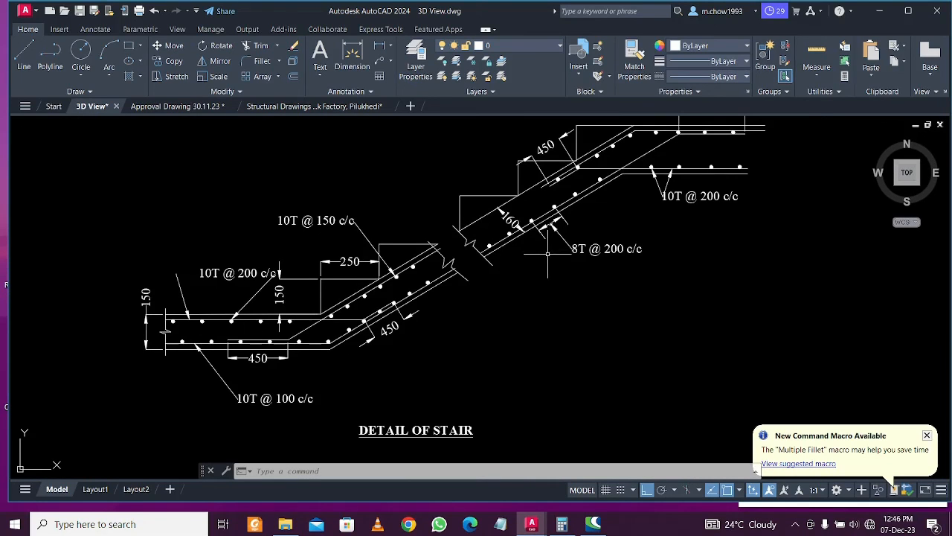
middle_drag(358, 308, 372, 342)
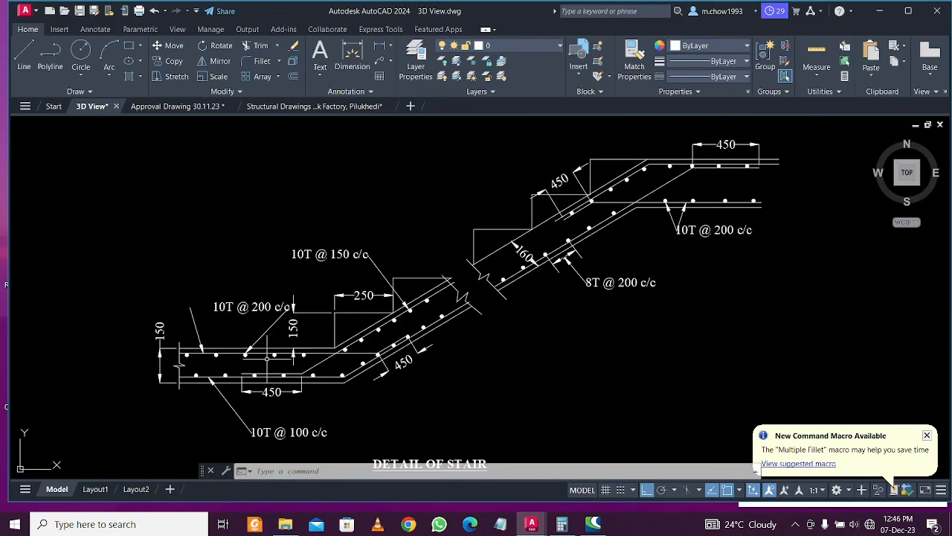
scroll(266, 358, up, 2)
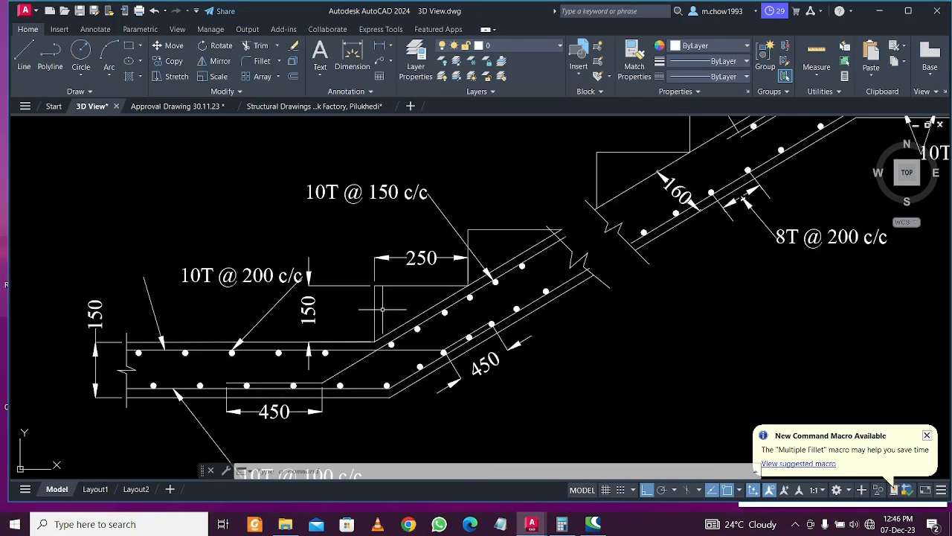
click(383, 310)
click(366, 305)
click(396, 298)
click(390, 281)
key(Escape)
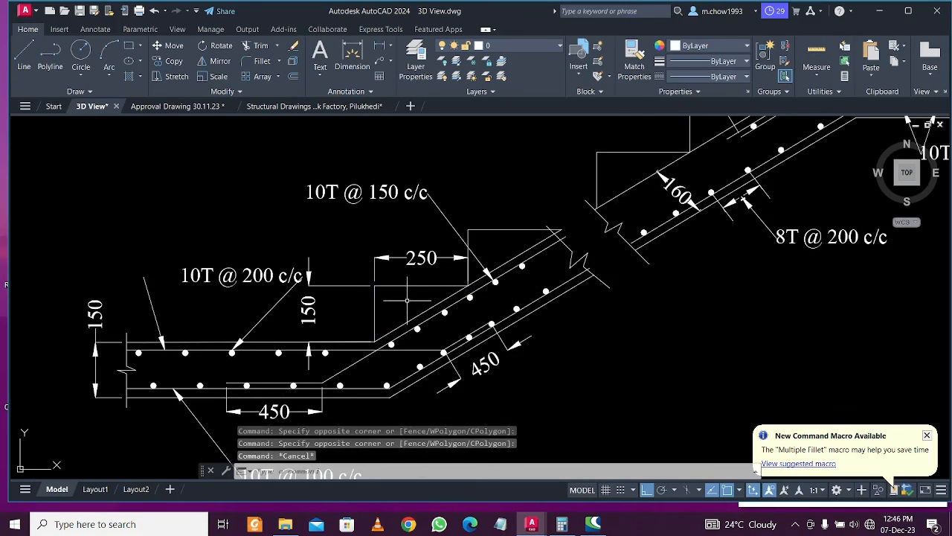
click(407, 300)
click(360, 303)
click(409, 294)
click(389, 278)
key(Escape)
click(400, 293)
click(365, 298)
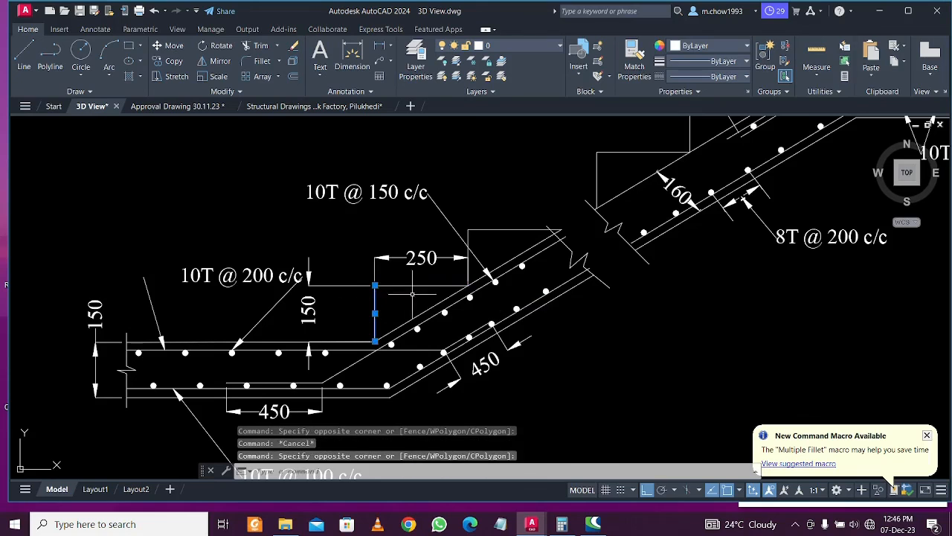
Stretch the tail of the loose leader at the lower stair landing to meet the 10T @ 200 c/c label
click(412, 294)
click(405, 278)
key(Escape)
scroll(407, 304, down, 2)
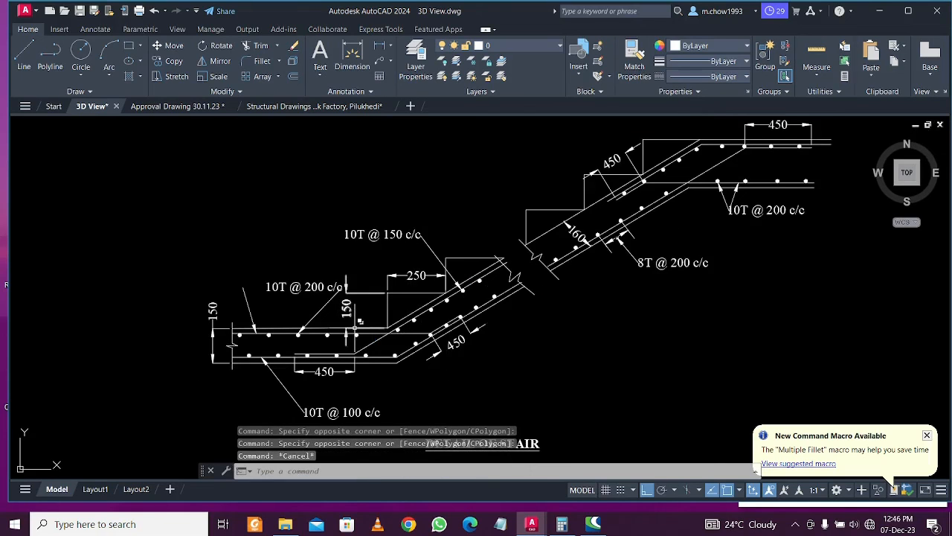
scroll(348, 327, up, 2)
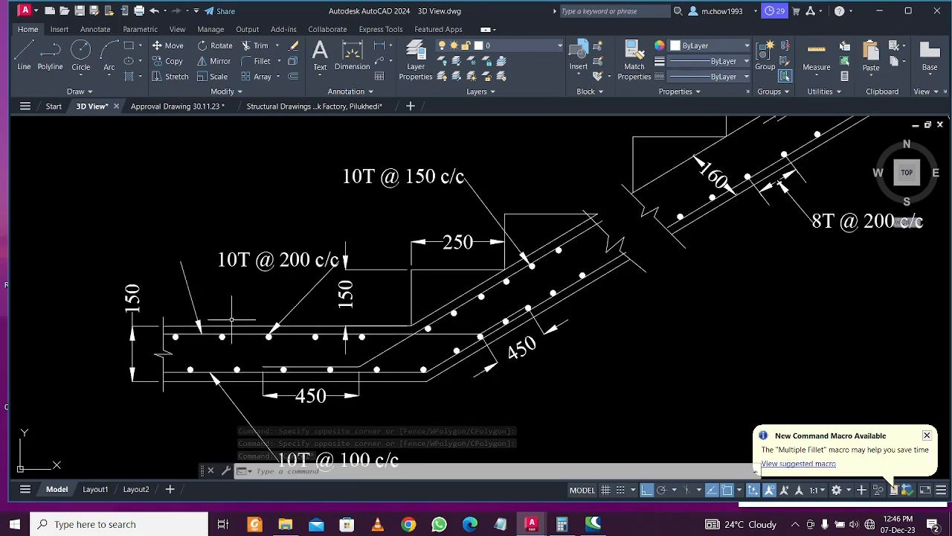
click(209, 295)
click(175, 288)
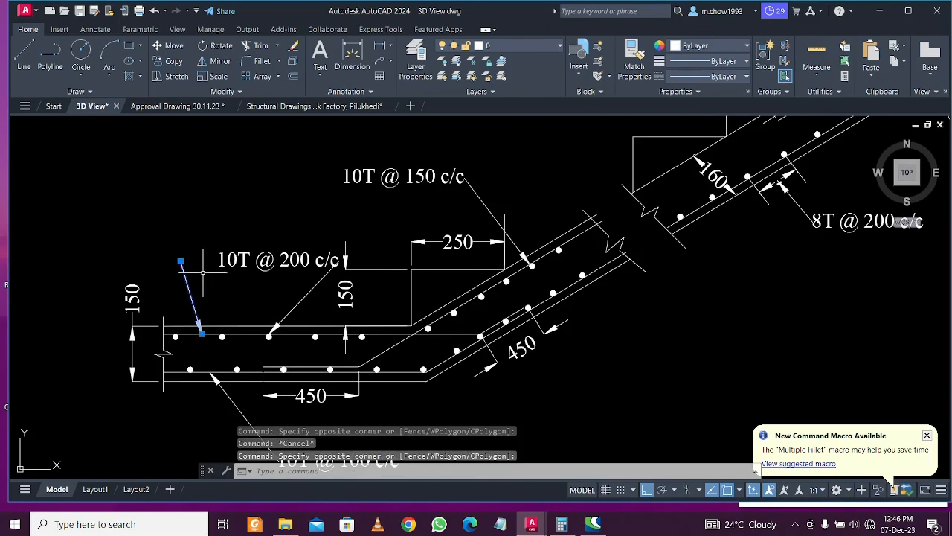
click(182, 261)
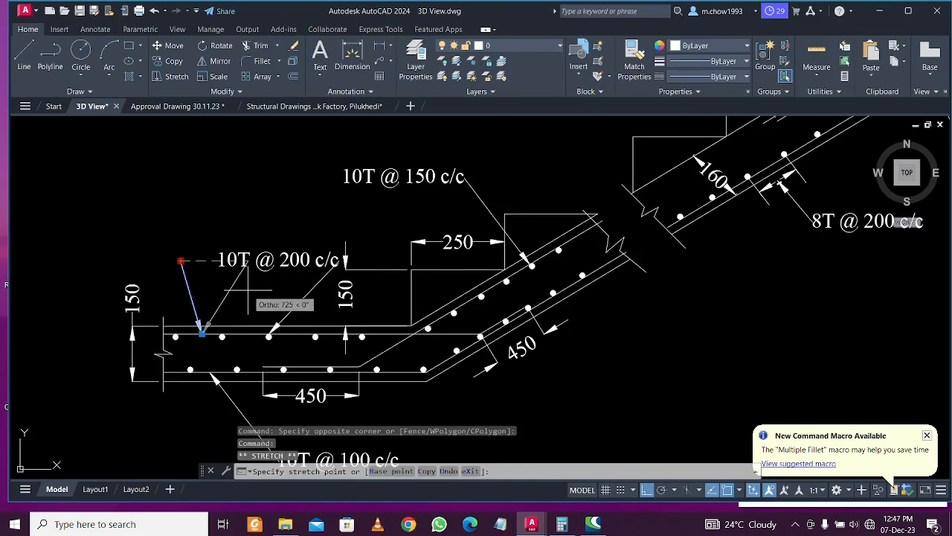
key(Escape)
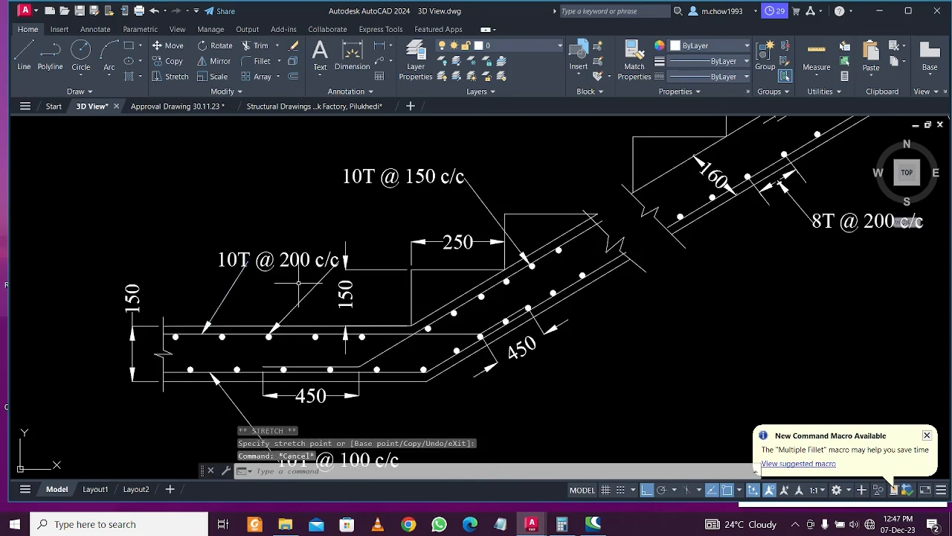
Examine the stair detail's upper flight, including the waist slab thickness, inclined bars and upper landing reinforcement
scroll(305, 287, down, 2)
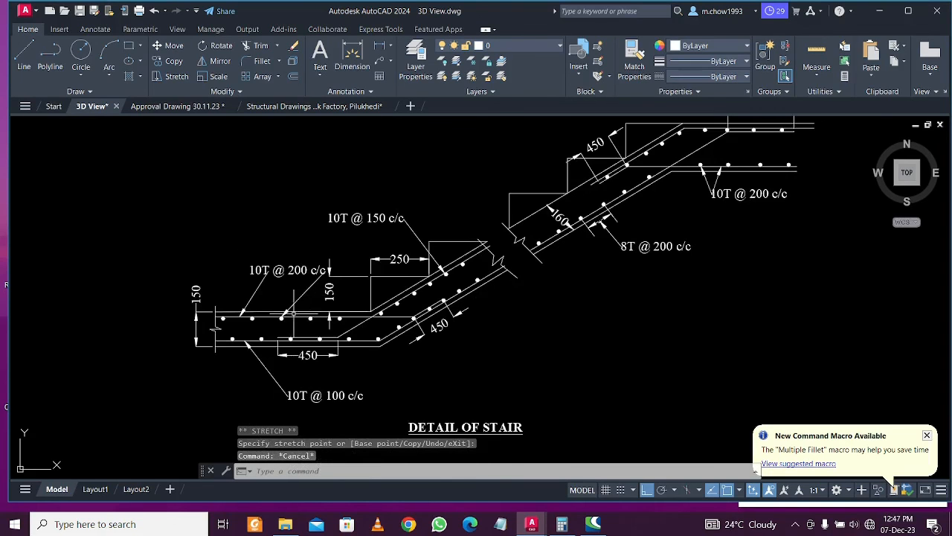
middle_drag(461, 297, 412, 324)
middle_drag(520, 258, 481, 290)
scroll(476, 289, up, 2)
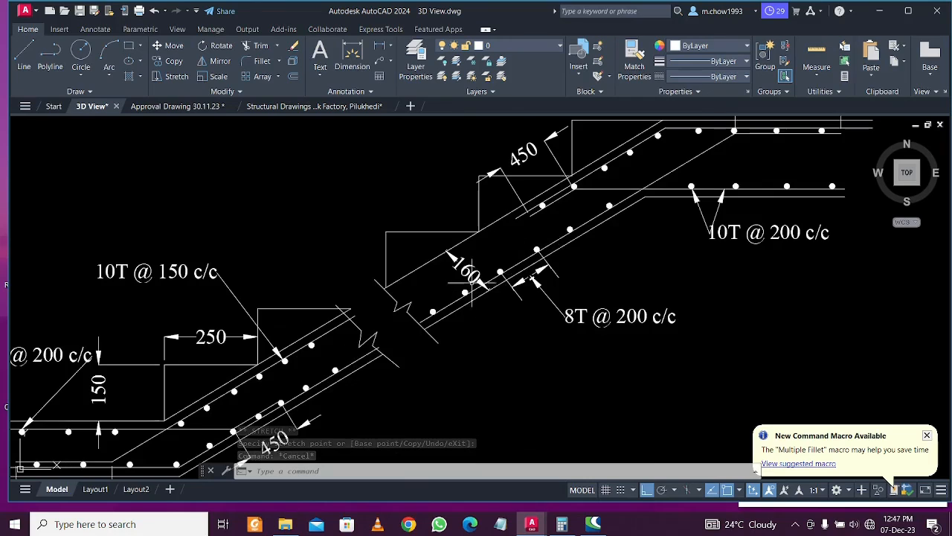
scroll(470, 278, down, 4)
scroll(432, 431, up, 2)
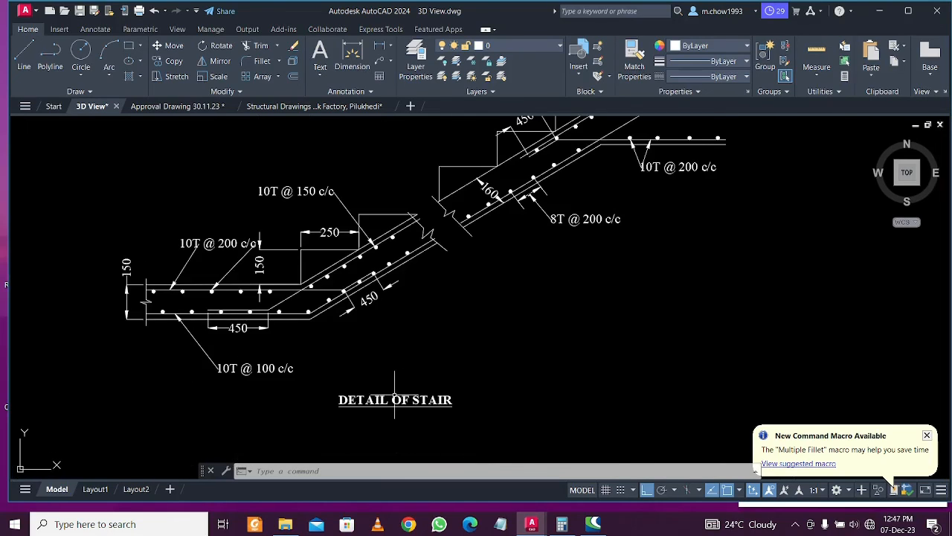
Review the sheet row from the stair detail back through the beam layouts and foundation sheets to the ground floor plan
scroll(395, 395, down, 4)
middle_drag(763, 351, 437, 403)
scroll(437, 403, down, 4)
mouse_move(338, 376)
middle_down()
mouse_move(456, 364)
mouse_move(536, 310)
middle_up()
middle_drag(460, 374, 555, 357)
scroll(383, 352, up, 4)
scroll(393, 357, down, 4)
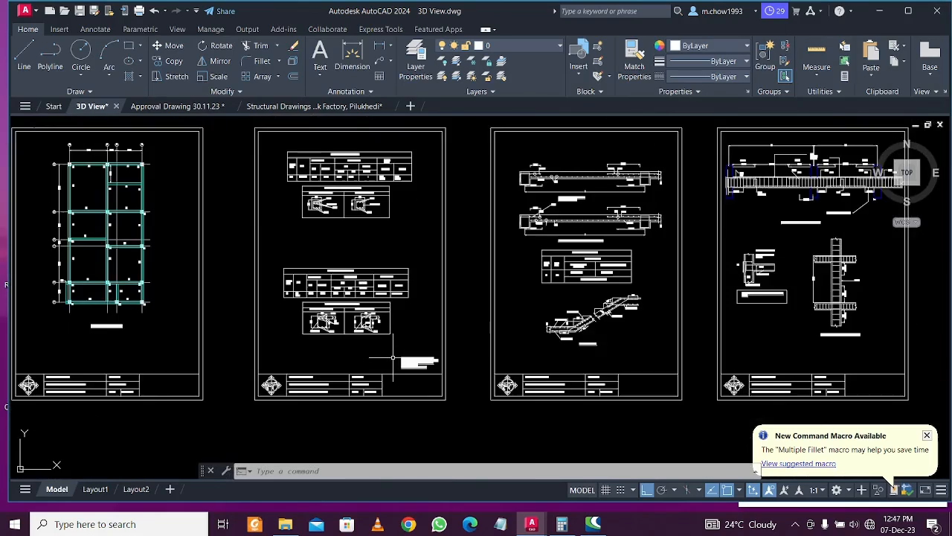
middle_drag(393, 357, 535, 384)
middle_drag(361, 370, 535, 370)
middle_drag(278, 376, 470, 378)
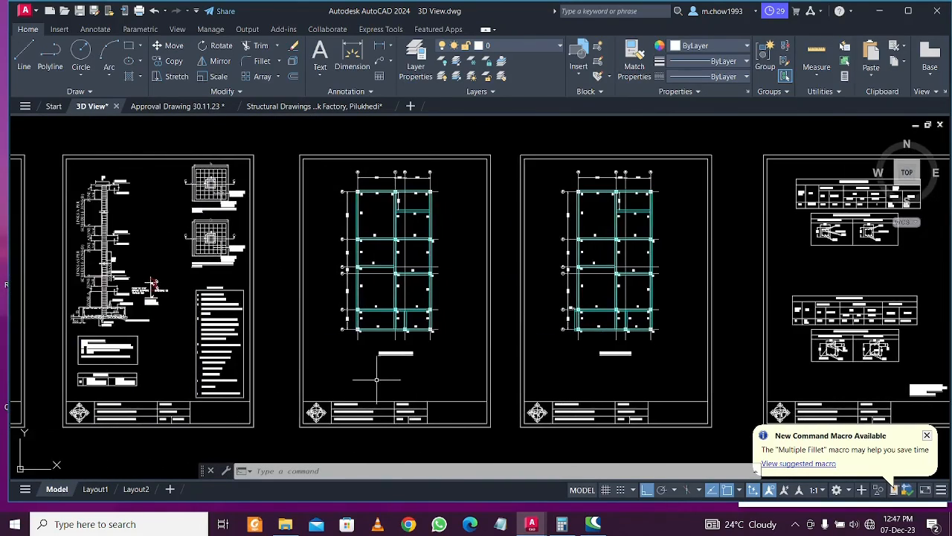
middle_drag(345, 380, 483, 379)
middle_drag(374, 387, 565, 402)
mouse_move(313, 394)
middle_down()
mouse_move(494, 399)
mouse_move(440, 399)
middle_up()
middle_drag(283, 292, 435, 292)
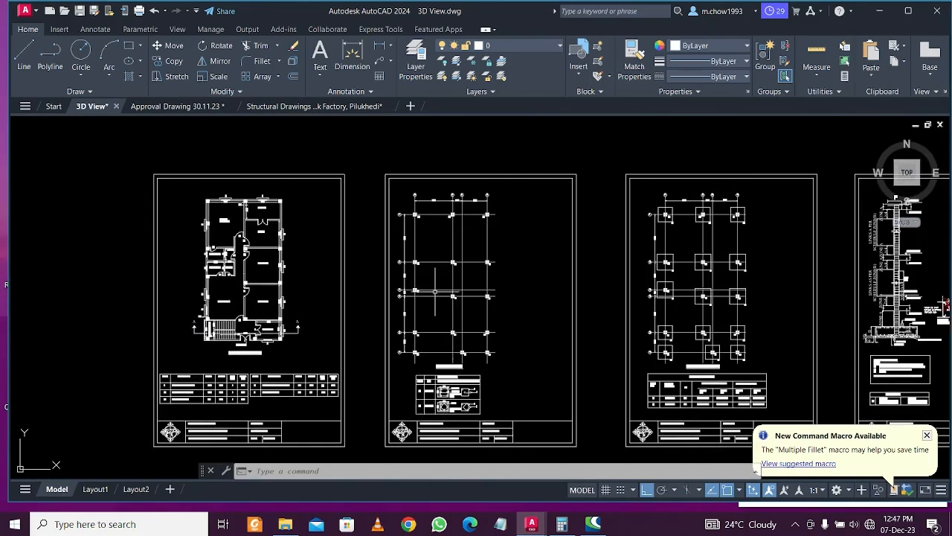
Examine the column layout, foundation layout and column detail sheets, continuing to the plinth beam layout
scroll(435, 291, up, 2)
scroll(435, 288, down, 2)
middle_drag(306, 266, 425, 270)
middle_drag(707, 296, 319, 305)
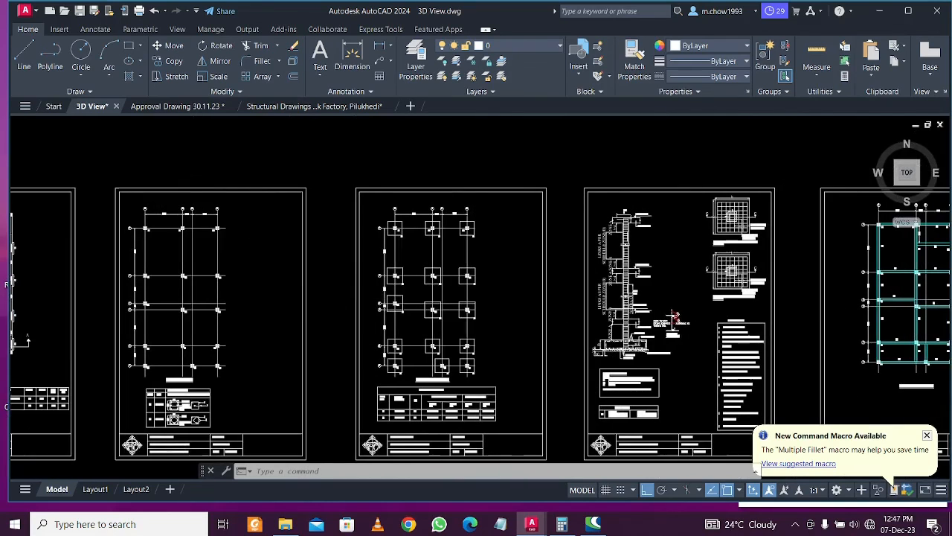
scroll(424, 370, up, 4)
scroll(424, 369, down, 2)
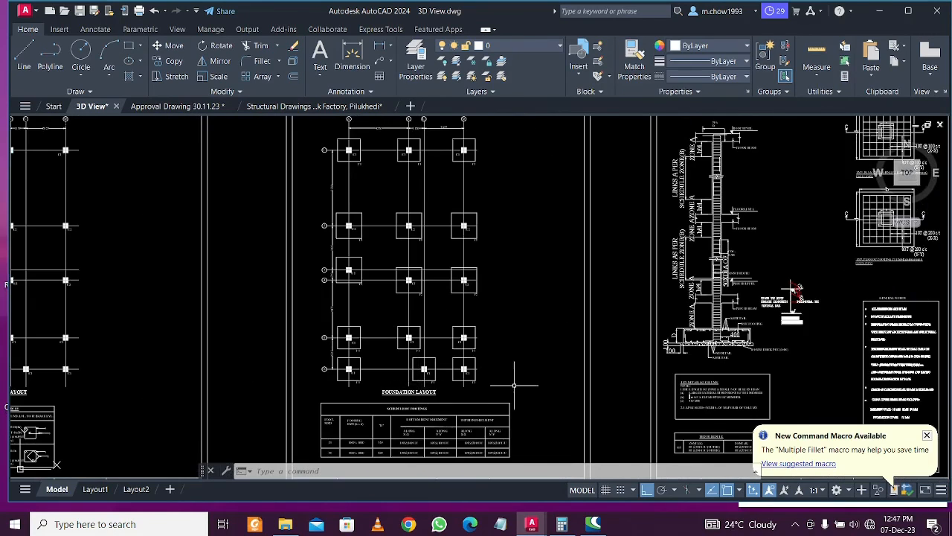
middle_drag(514, 386, 213, 351)
middle_drag(891, 354, 646, 360)
scroll(646, 360, up, 3)
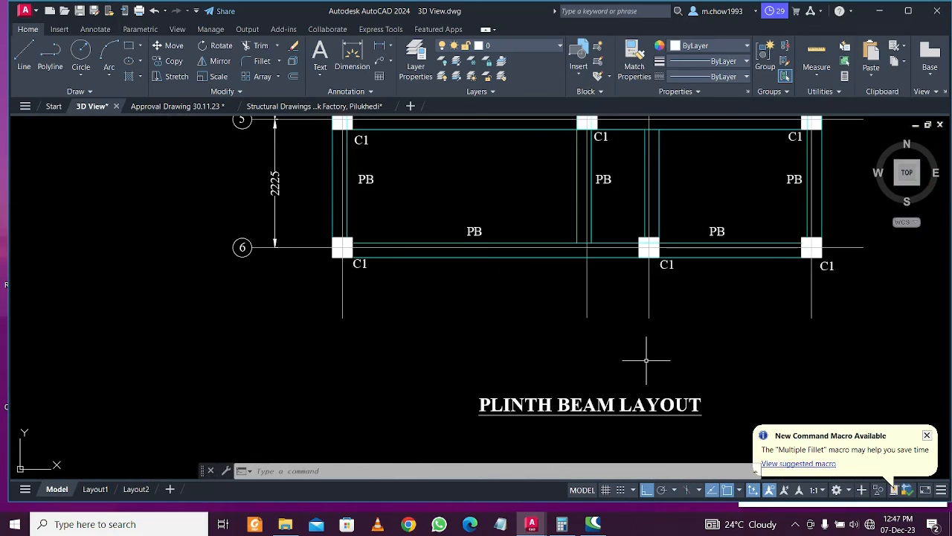
Review the sheets following the plinth beam layout, through the beam schedules to the slab and stair details
scroll(647, 360, down, 3)
mouse_move(893, 351)
middle_down()
mouse_move(533, 376)
mouse_move(512, 386)
mouse_move(172, 379)
middle_up()
scroll(610, 382, up, 3)
scroll(612, 383, down, 3)
scroll(487, 385, up, 2)
scroll(480, 380, down, 4)
middle_drag(851, 375, 622, 378)
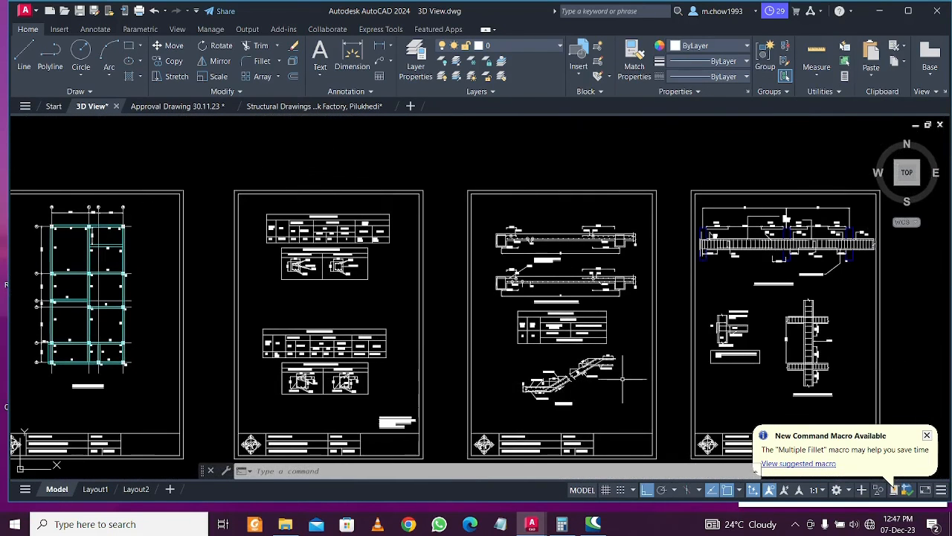
middle_drag(572, 408, 595, 357)
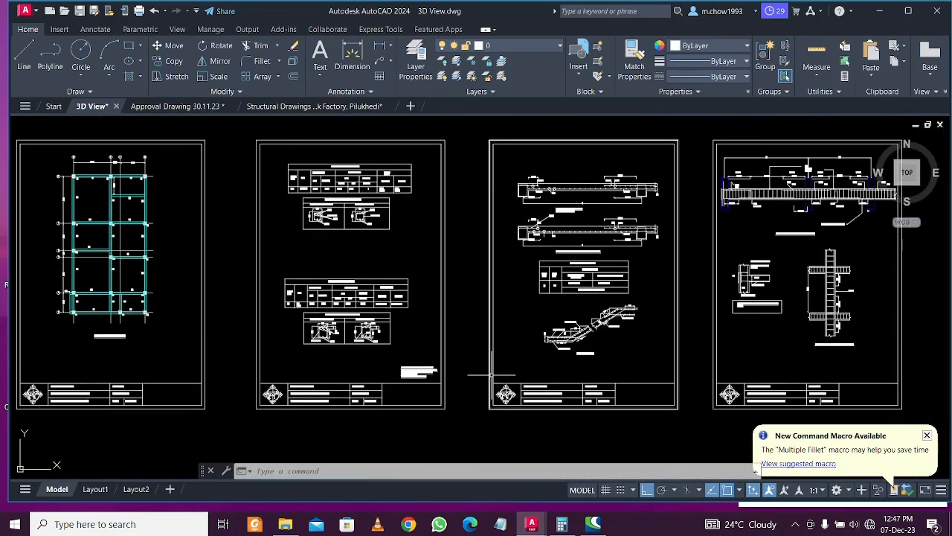
Compare the slab and stair sheet with the neighbouring beam schedule and beam section sheets
middle_drag(660, 233, 575, 313)
scroll(575, 313, up, 2)
scroll(637, 300, down, 2)
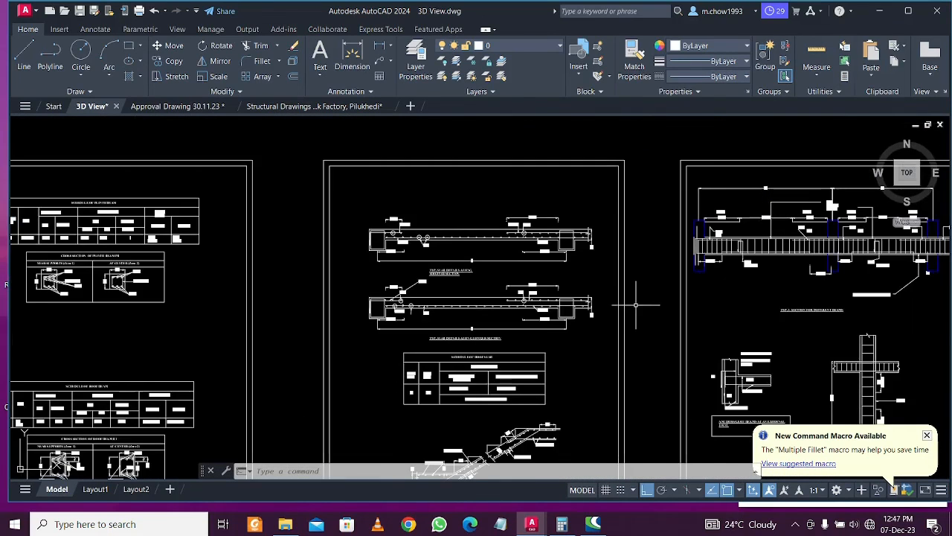
middle_drag(274, 414, 533, 345)
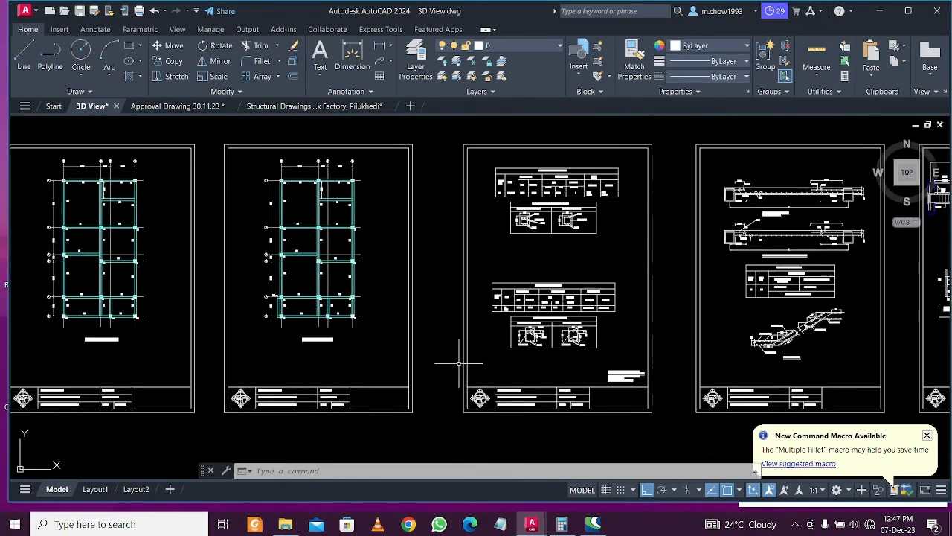
middle_drag(459, 364, 396, 402)
middle_drag(699, 402, 500, 379)
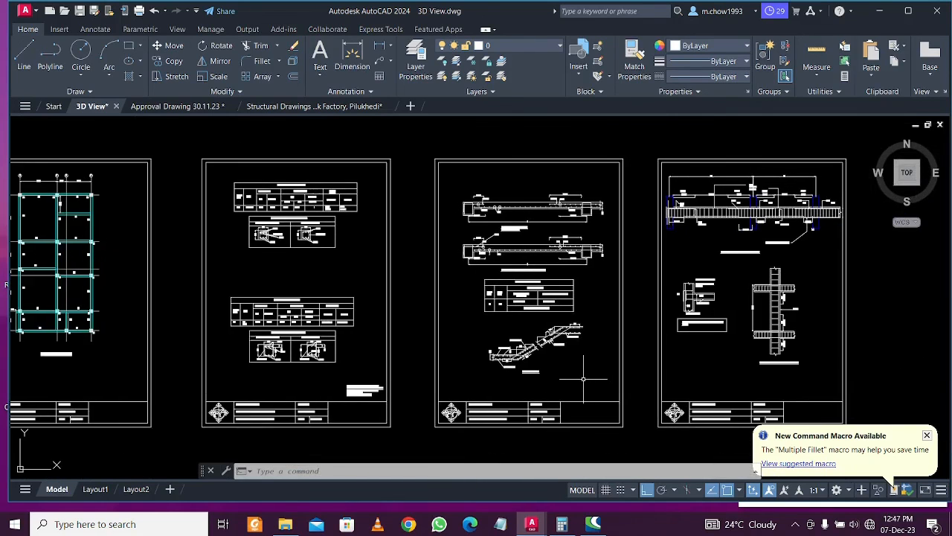
mouse_move(584, 380)
middle_down()
mouse_move(506, 390)
mouse_move(661, 392)
middle_up()
scroll(506, 390, up, 1)
scroll(508, 389, down, 2)
scroll(508, 389, up, 2)
scroll(508, 390, down, 1)
Recheck the complete drawing set back to the ground floor plan and its schedules, returning to the foundation and column detail sheets
middle_drag(354, 408, 607, 403)
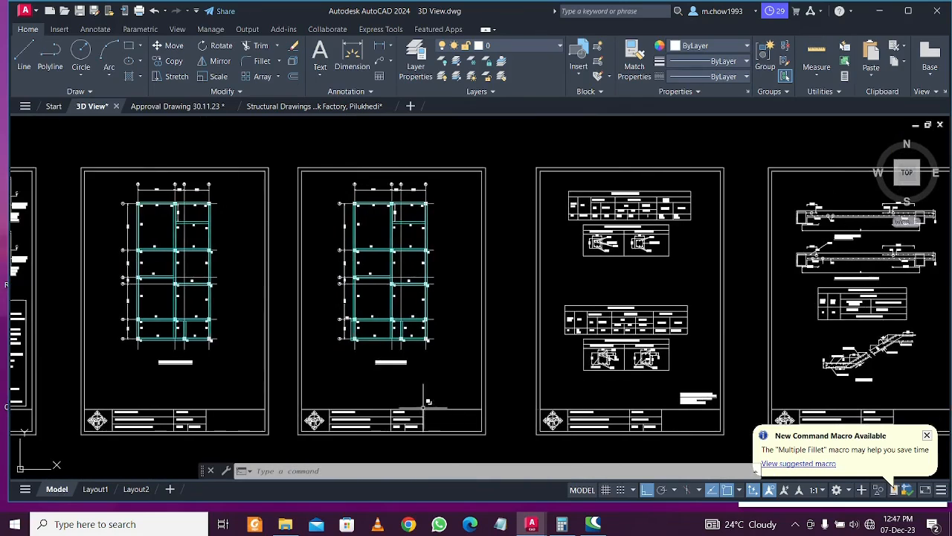
middle_drag(427, 399, 505, 396)
mouse_move(434, 411)
middle_down()
mouse_move(531, 399)
mouse_move(686, 399)
middle_up()
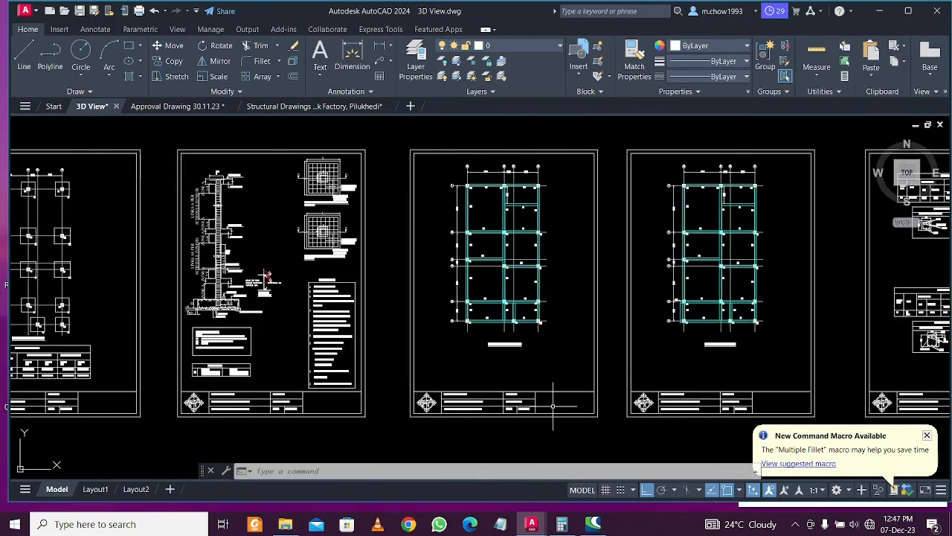
middle_drag(476, 377, 848, 369)
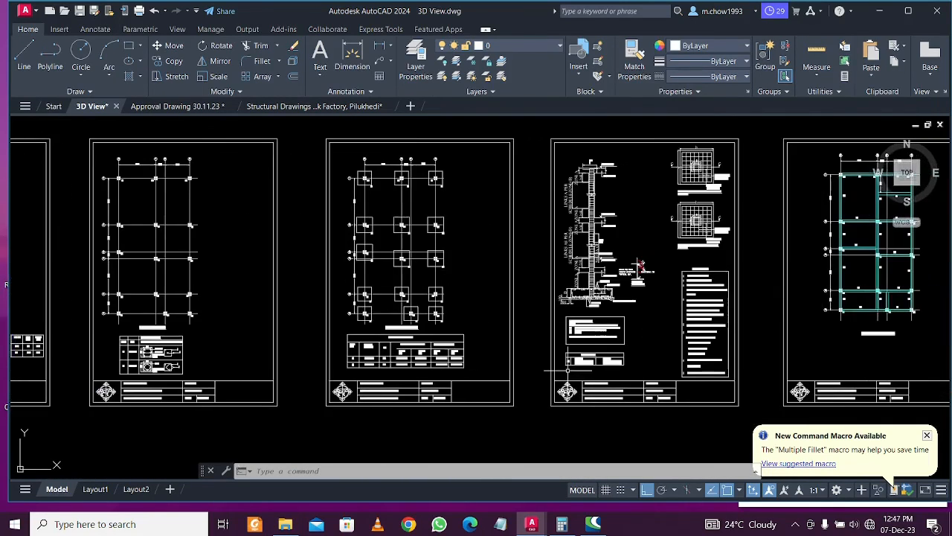
middle_drag(570, 369, 763, 378)
middle_drag(277, 375, 422, 383)
middle_drag(335, 385, 343, 387)
scroll(254, 390, up, 2)
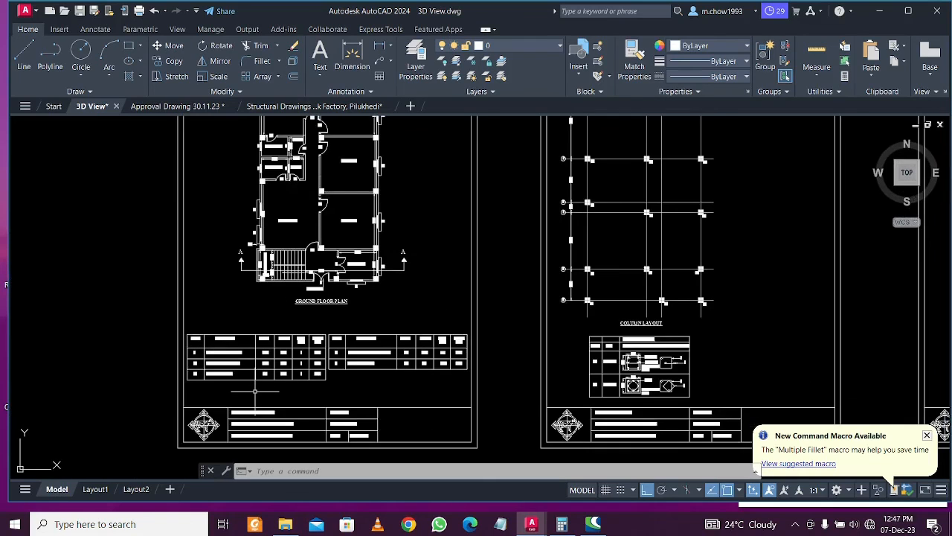
scroll(256, 390, down, 2)
mouse_move(653, 380)
middle_down()
mouse_move(343, 391)
mouse_move(352, 391)
middle_up()
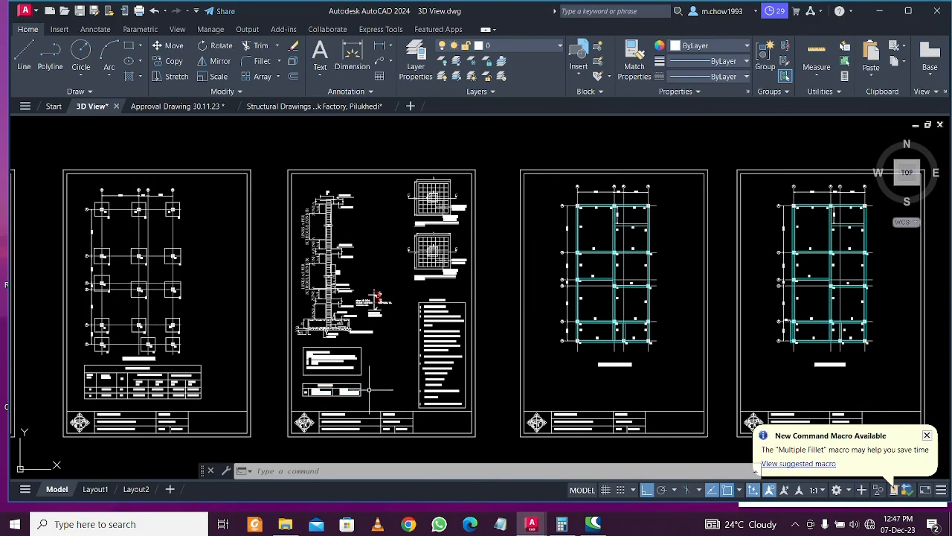